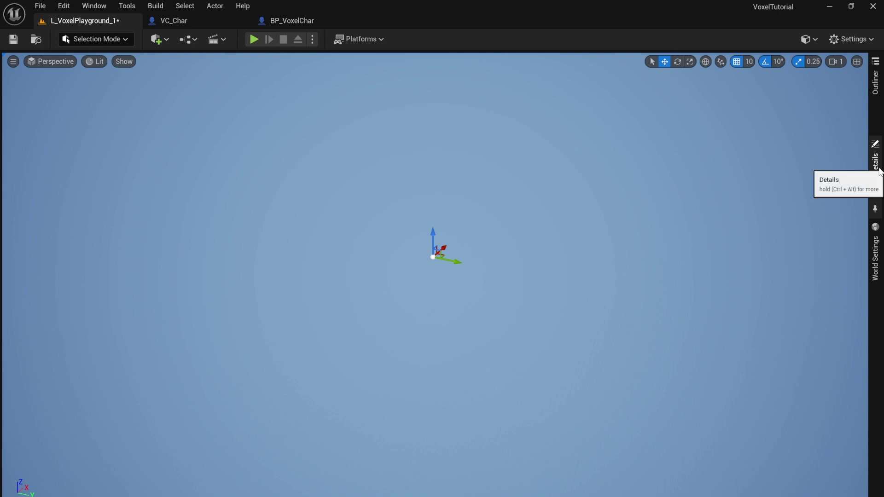
{"action": "left_click", "coordinate": [876, 164]}
{"action": "left_click", "coordinate": [877, 87]}
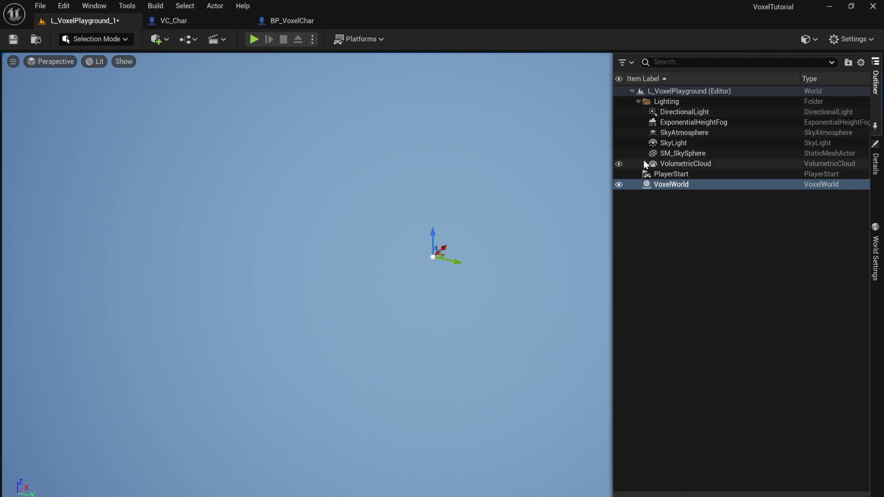
{"action": "right_click_drag", "start_coordinate": [321, 286], "coordinate": [332, 279]}
{"action": "right_click_drag", "start_coordinate": [460, 282], "coordinate": [436, 282]}
Browse to the Graphs folder inside VoxelTutorial in the project content and enlarge the content drawer.
{"action": "key", "text": "ctrl+space"}
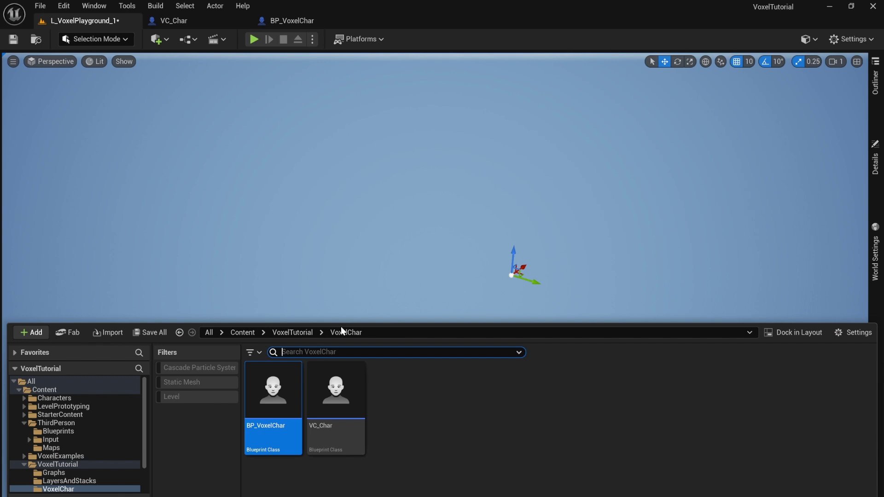
{"action": "left_click", "coordinate": [295, 332]}
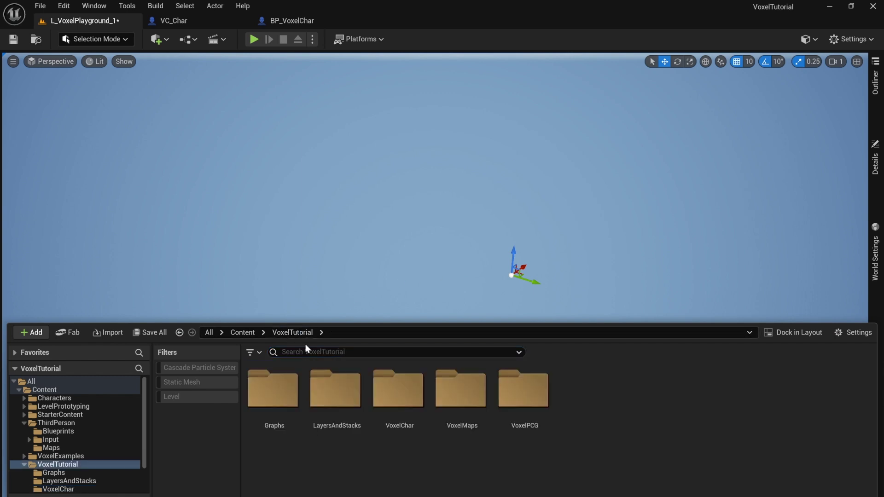
{"action": "double_click", "coordinate": [281, 387]}
{"action": "mouse_move", "coordinate": [395, 230]}
{"action": "right_mouse_down"}
{"action": "mouse_move", "coordinate": [414, 231]}
{"action": "mouse_move", "coordinate": [397, 232]}
{"action": "right_mouse_up"}
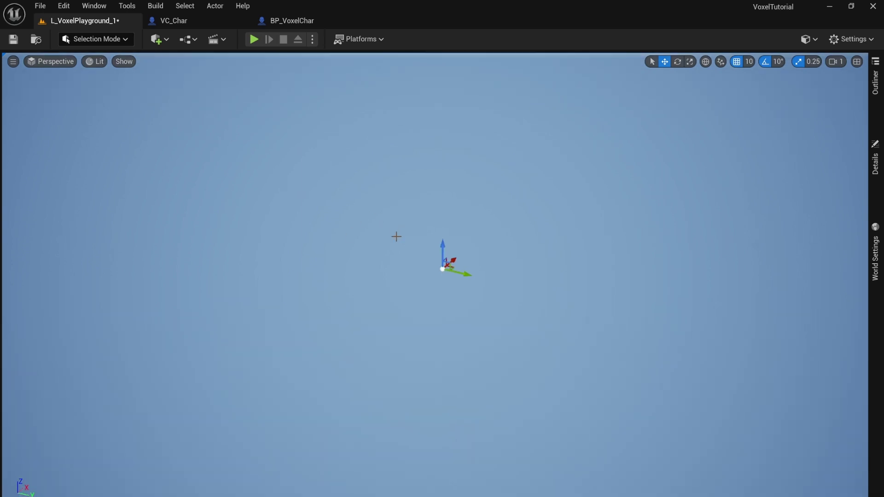
{"action": "right_click_drag", "start_coordinate": [546, 220], "coordinate": [562, 225]}
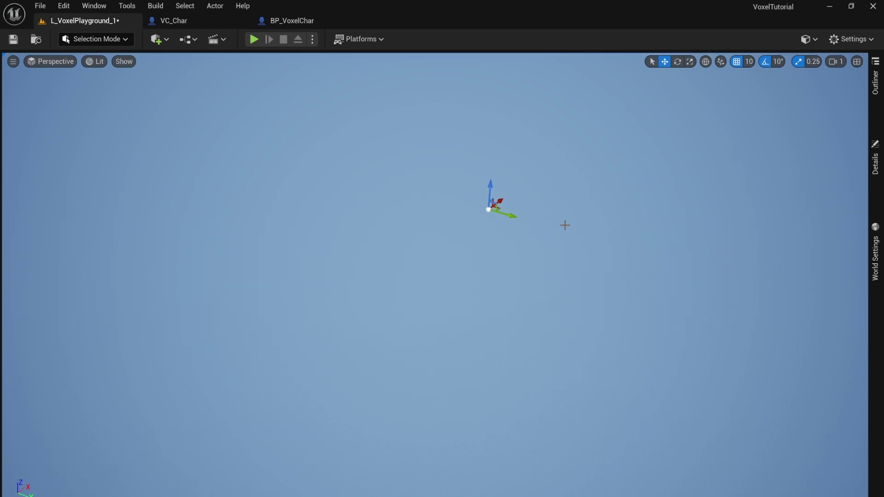
{"action": "key", "text": "ctrl+space"}
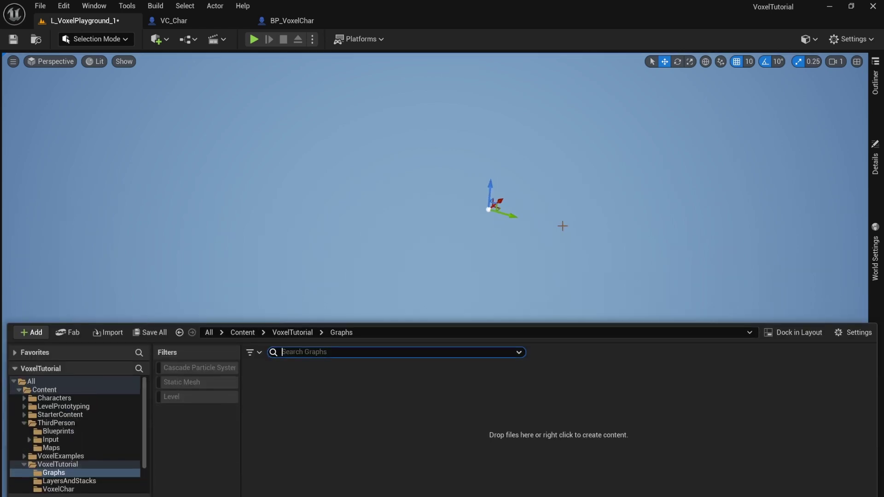
{"action": "left_click", "coordinate": [344, 324]}
{"action": "left_click_drag", "start_coordinate": [344, 322], "coordinate": [344, 280]}
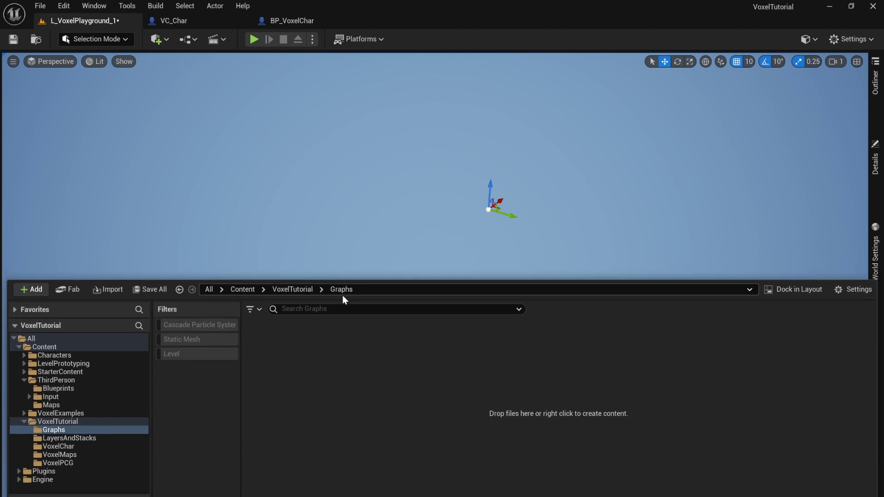
Create a Voxel Height Graph asset named VHG_TestTerrain in the Graphs folder.
{"action": "right_click", "coordinate": [309, 341]}
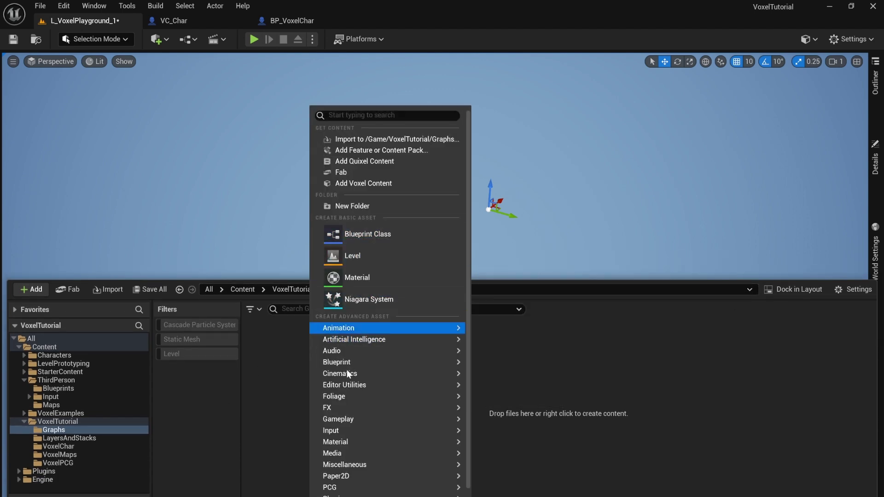
{"action": "scroll", "coordinate": [343, 391], "scroll_direction": "down", "scroll_amount": 1}
{"action": "mouse_move", "coordinate": [345, 416]}
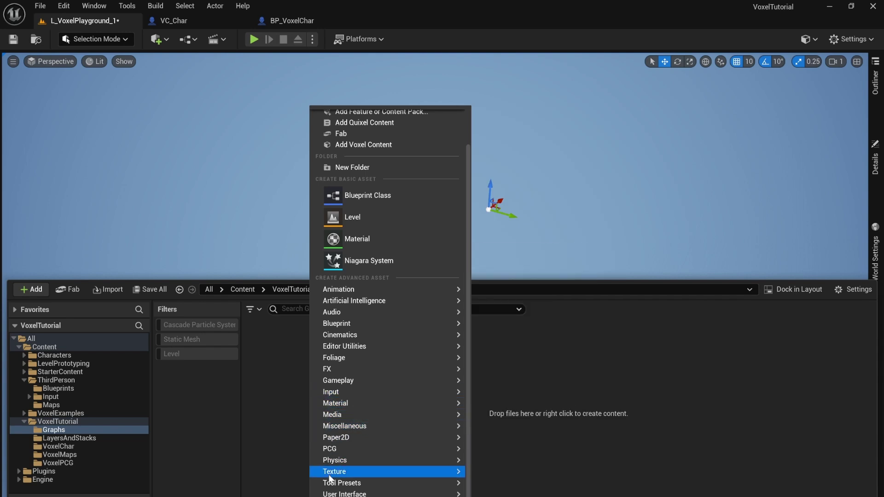
{"action": "mouse_move", "coordinate": [333, 496]}
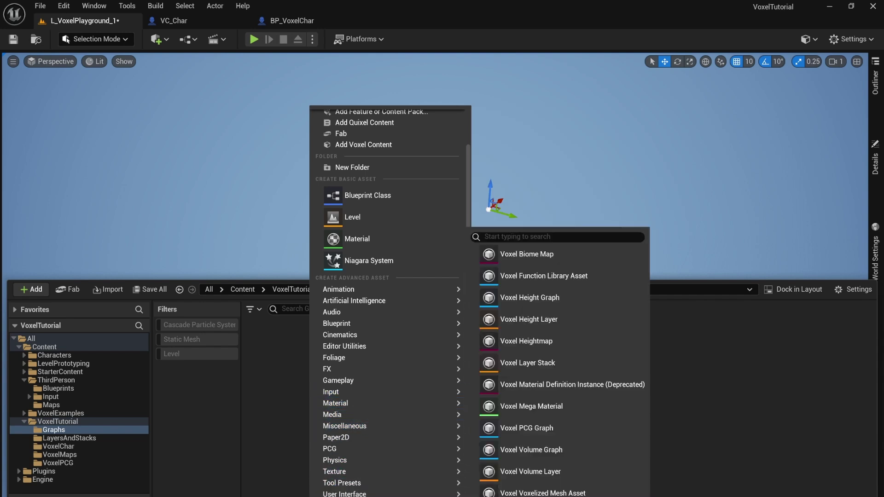
{"action": "left_click", "coordinate": [524, 298]}
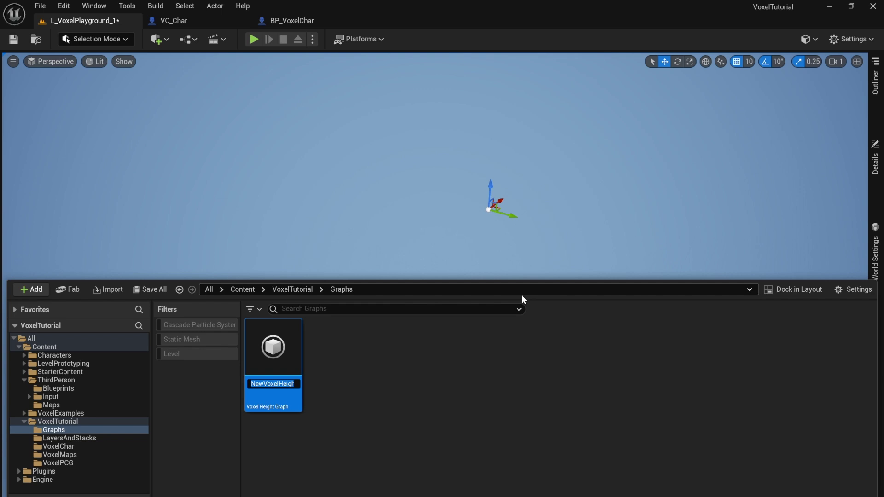
{"action": "type", "text": "VHG_Test"}
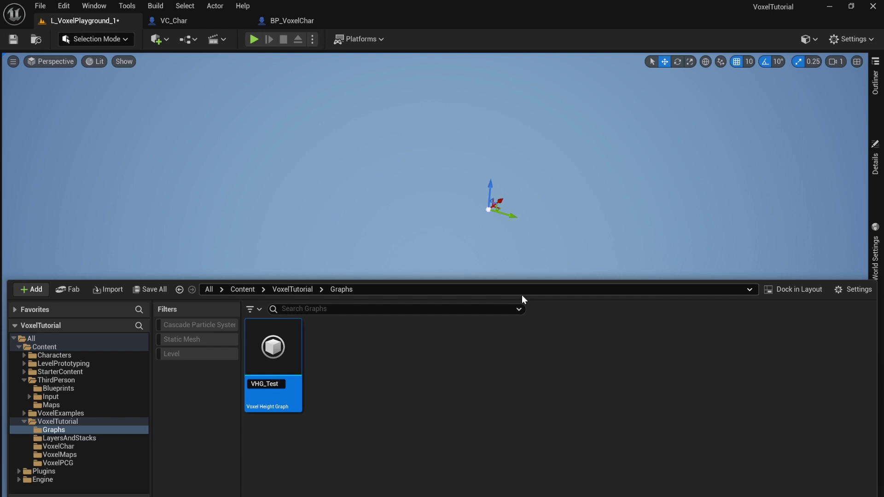
{"action": "type", "text": "Terrain"}
{"action": "key", "text": "Return"}
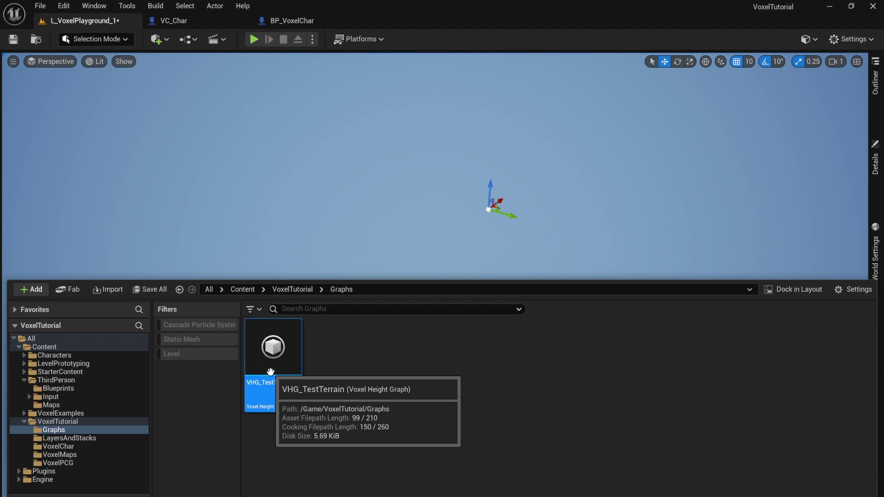
Place the VHG_TestTerrain height graph in the level as a stamp and show the stamp's details.
{"action": "left_click_drag", "start_coordinate": [270, 371], "coordinate": [412, 234]}
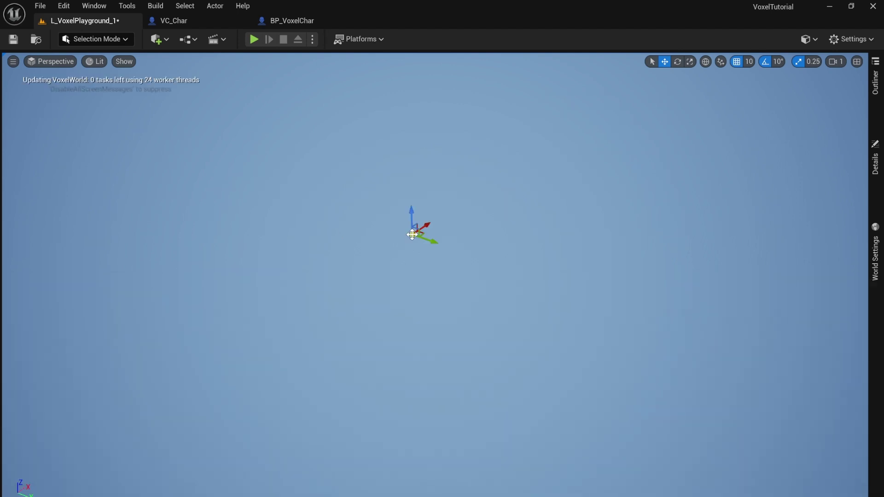
{"action": "left_click", "coordinate": [872, 193]}
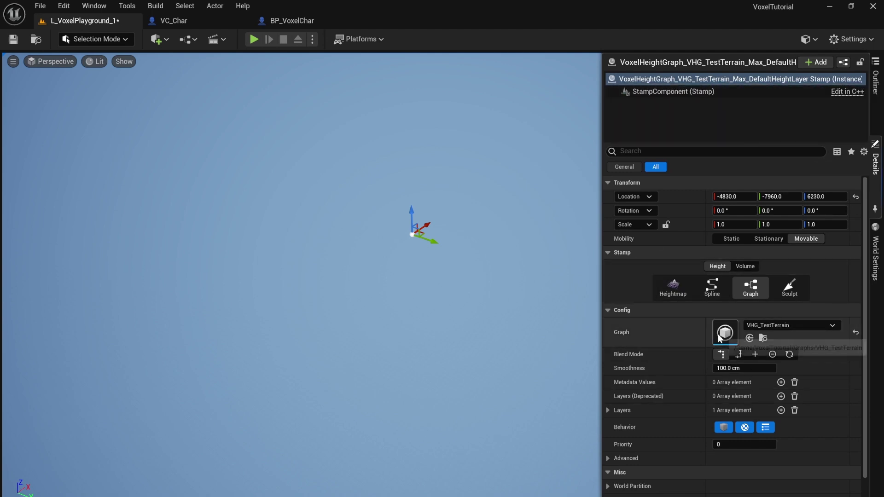
Open the VHG_TestTerrain asset in its graph editor and narrow the sidebar listing functions and parameters.
{"action": "key", "text": "ctrl+space"}
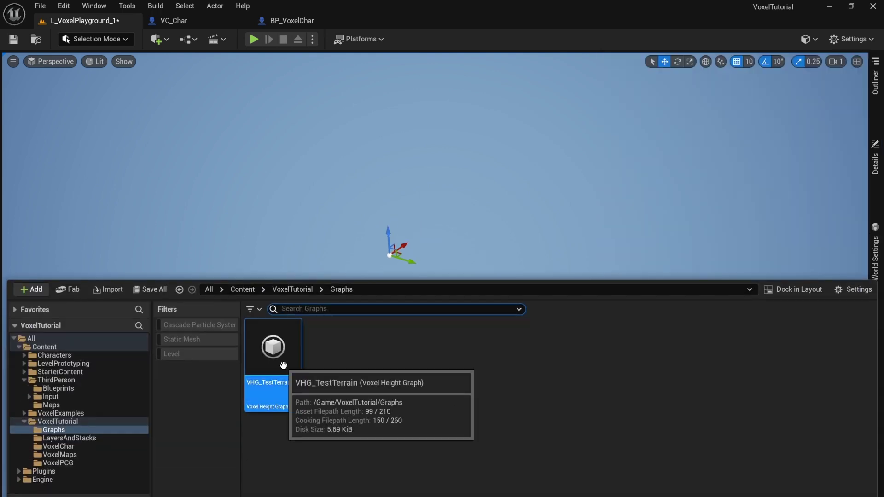
{"action": "double_click", "coordinate": [284, 365]}
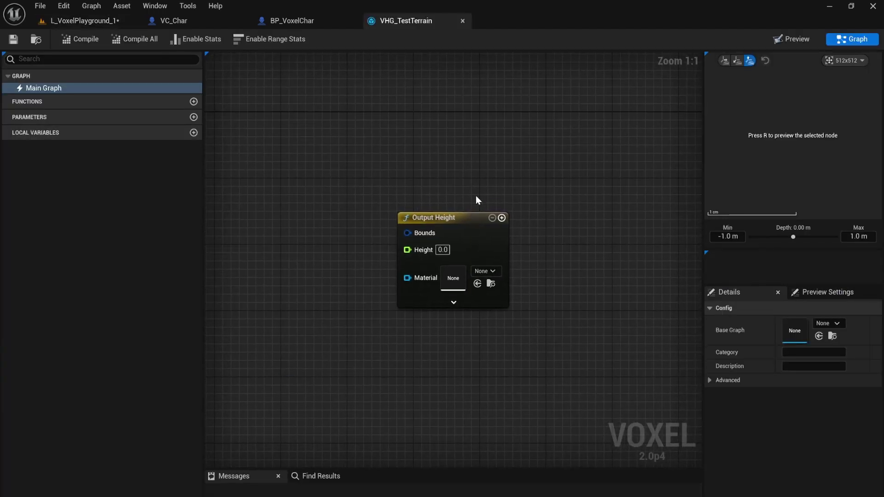
{"action": "right_click_drag", "start_coordinate": [360, 233], "coordinate": [440, 245]}
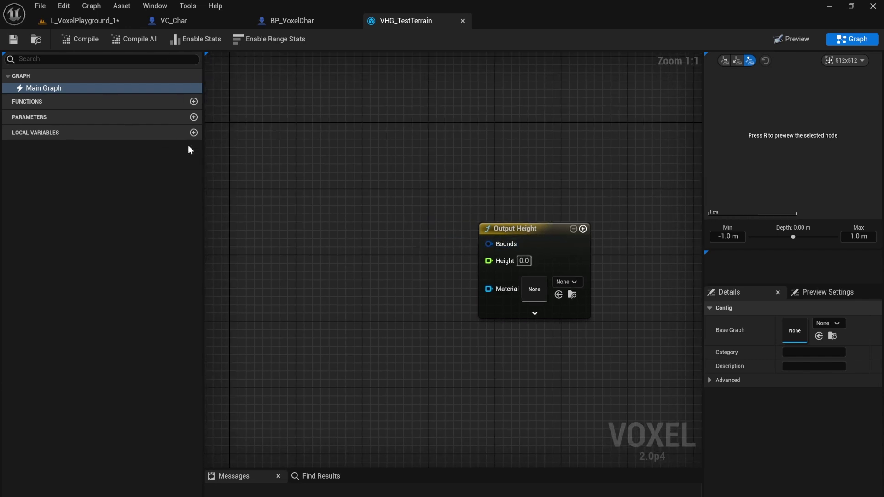
{"action": "left_click_drag", "start_coordinate": [202, 178], "coordinate": [169, 170]}
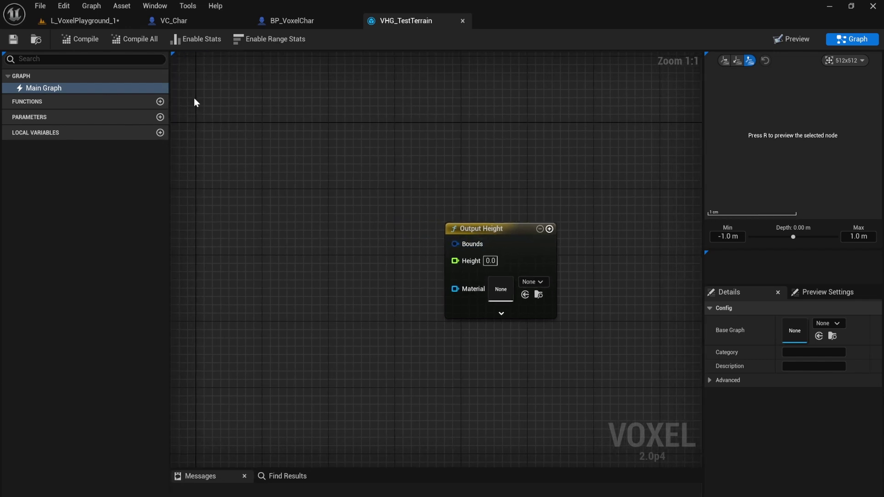
{"action": "right_click_drag", "start_coordinate": [328, 234], "coordinate": [353, 270]}
{"action": "right_click_drag", "start_coordinate": [286, 229], "coordinate": [316, 250]}
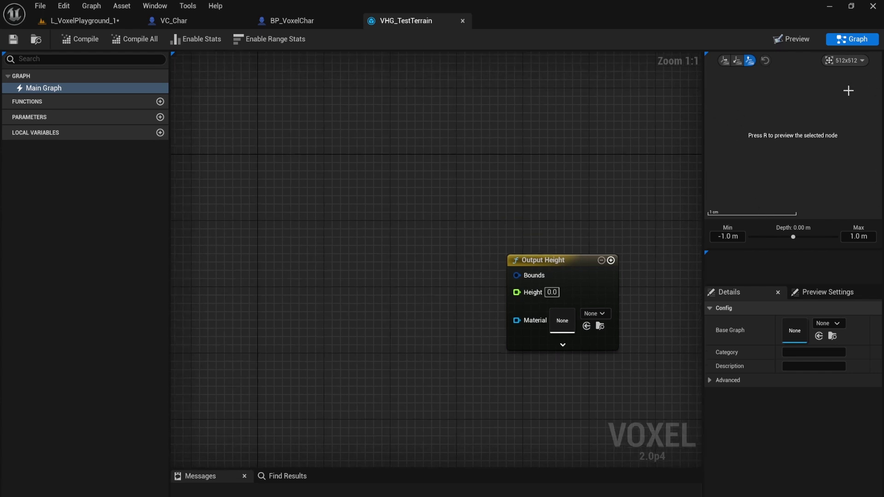
Start previewing the Output Height node and stop the preview again.
{"action": "left_click", "coordinate": [575, 263]}
{"action": "right_click", "coordinate": [575, 264]}
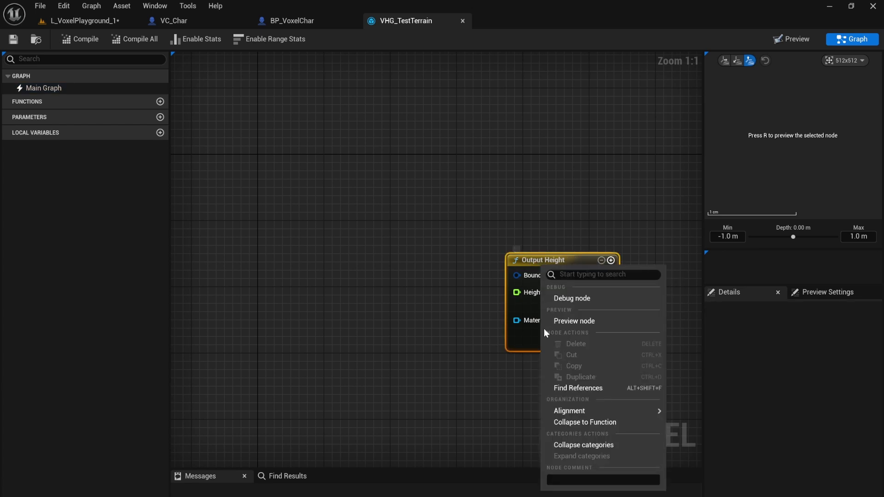
{"action": "left_click", "coordinate": [584, 322]}
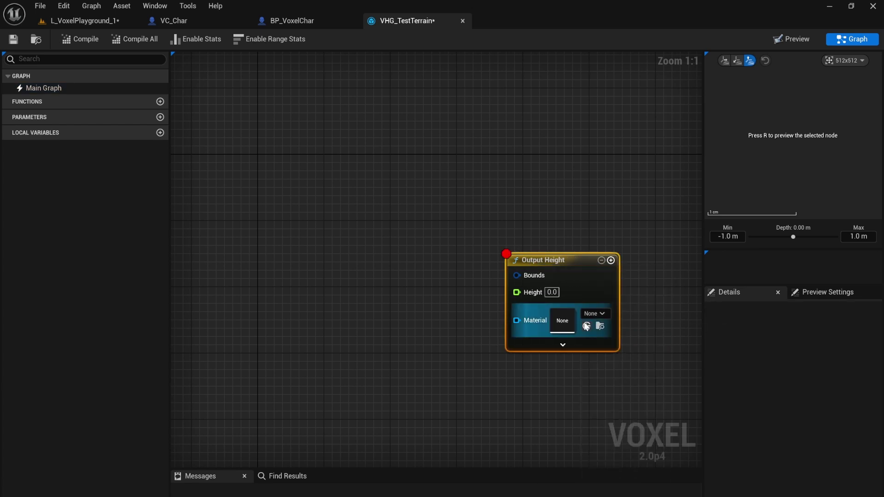
{"action": "right_click", "coordinate": [567, 261]}
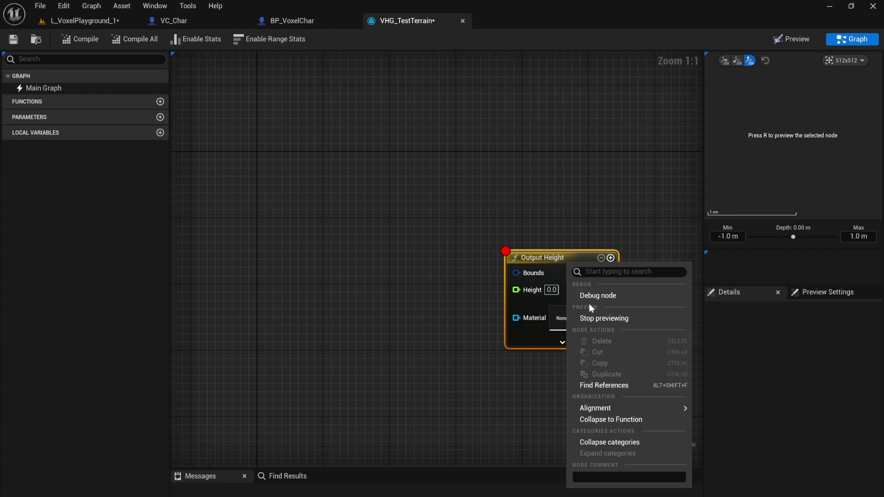
{"action": "left_click", "coordinate": [595, 318]}
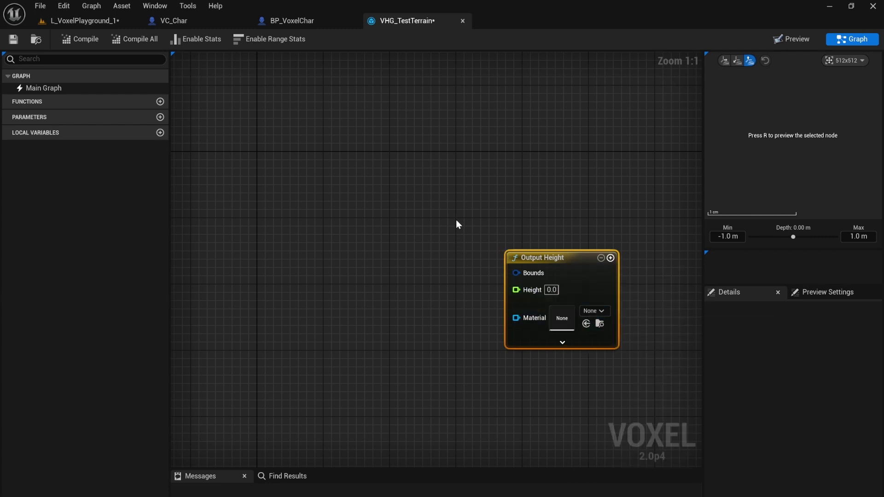
Examine the placed height stamp's details in the L_VoxelPlayground_1 level and return to the VHG_TestTerrain graph.
{"action": "right_click_drag", "start_coordinate": [395, 252], "coordinate": [424, 242]}
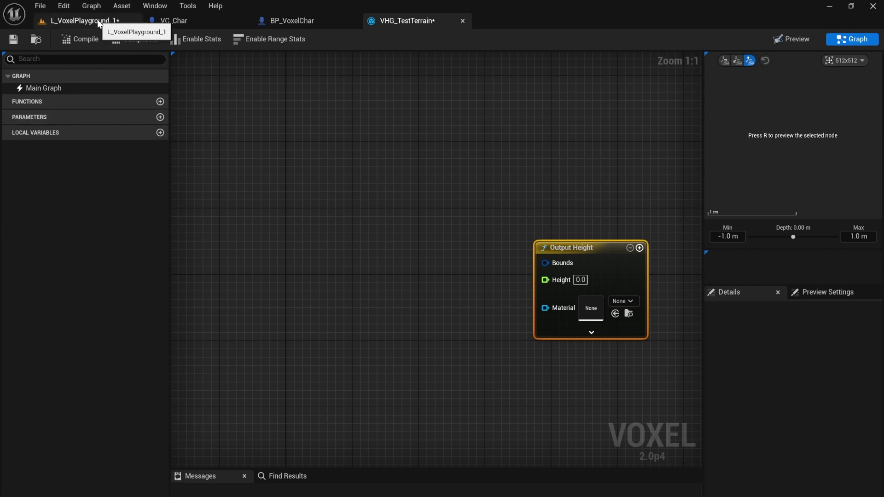
{"action": "left_click", "coordinate": [116, 23]}
{"action": "left_click", "coordinate": [875, 163]}
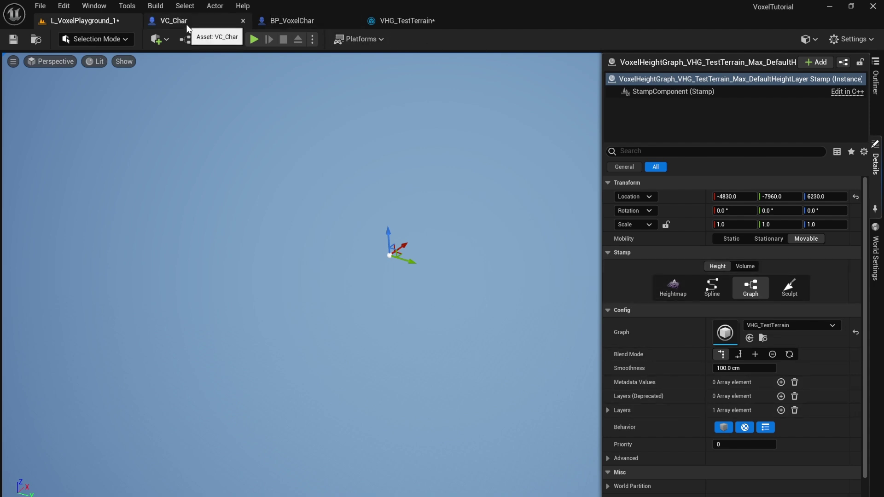
{"action": "left_click", "coordinate": [389, 21]}
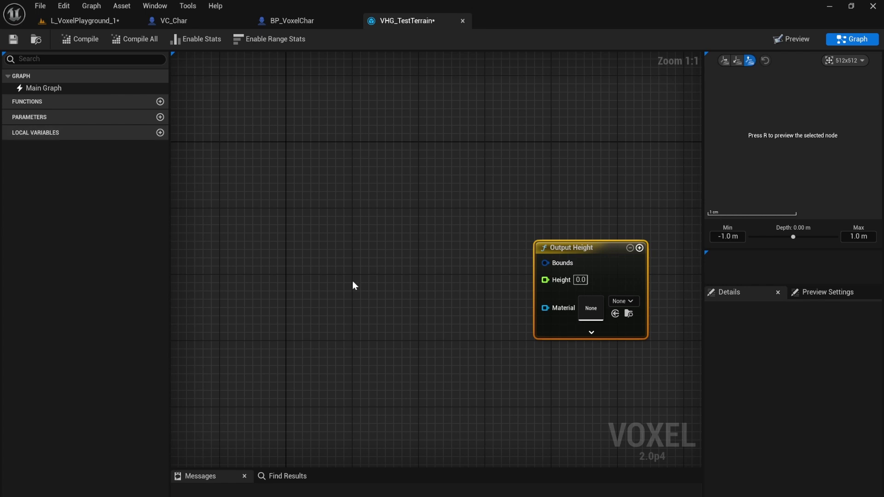
Add a Make Box 2D From Radius node and connect its Return Value to the Bounds input of Output Height.
{"action": "right_click_drag", "start_coordinate": [417, 308], "coordinate": [366, 304]}
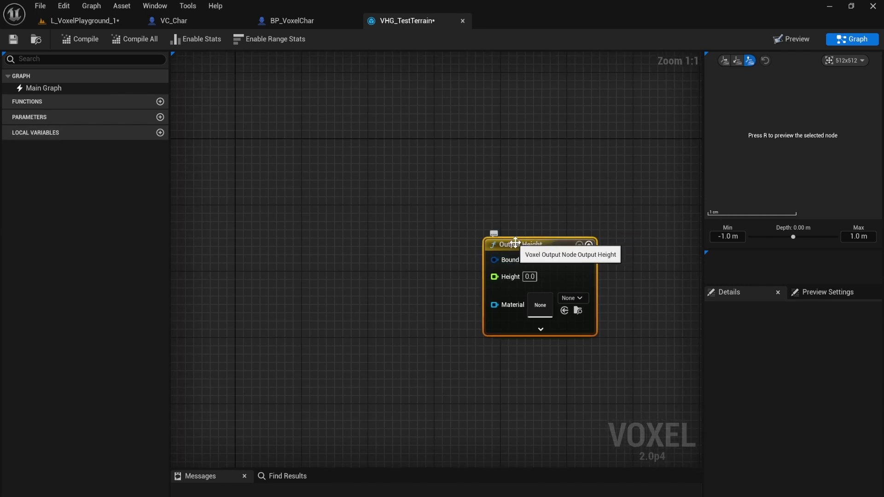
{"action": "left_click_drag", "start_coordinate": [525, 242], "coordinate": [533, 234]}
{"action": "right_click_drag", "start_coordinate": [315, 202], "coordinate": [371, 250]}
{"action": "right_click", "coordinate": [371, 249]}
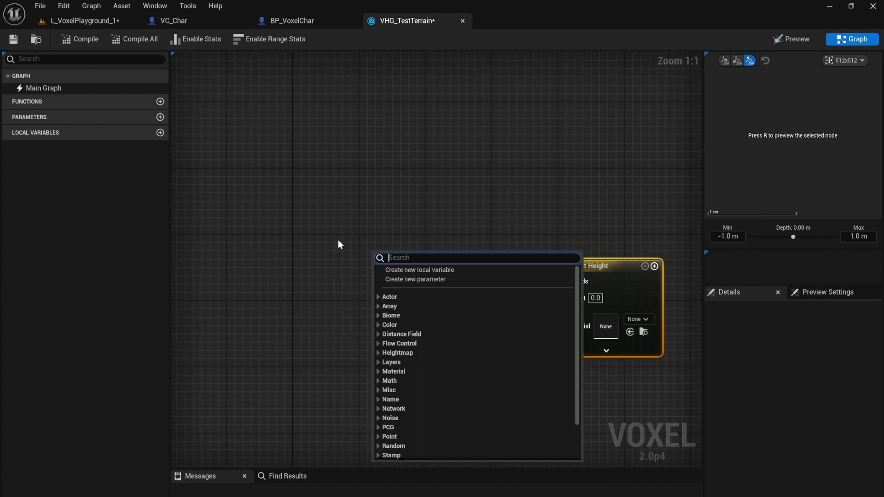
{"action": "type", "text": "2d box"}
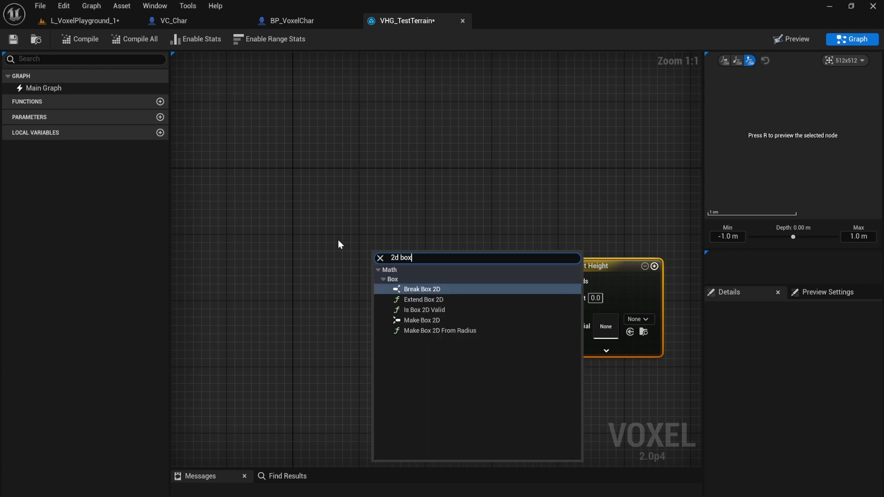
{"action": "left_click", "coordinate": [413, 331]}
{"action": "left_click_drag", "start_coordinate": [428, 259], "coordinate": [425, 245]}
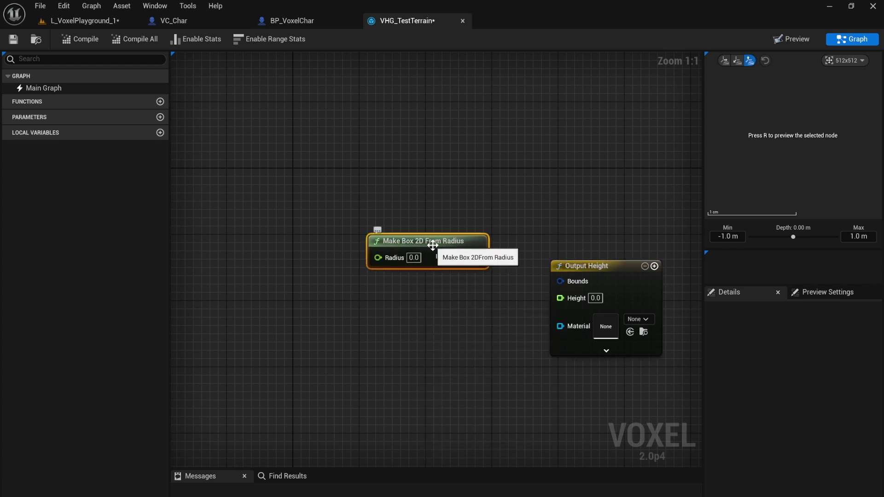
{"action": "left_click_drag", "start_coordinate": [451, 253], "coordinate": [562, 282]}
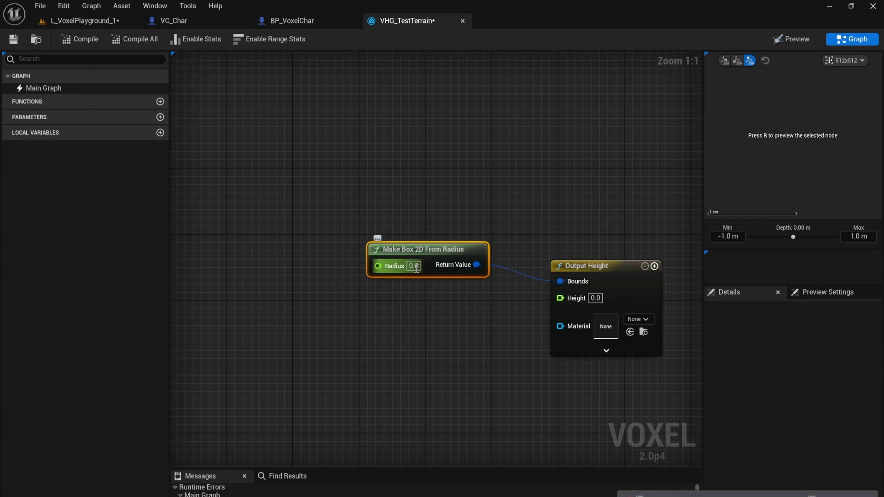
Set the box node's Radius to 1000 and promote that input to a graph parameter.
{"action": "type", "text": "1000"}
{"action": "key", "text": "Return"}
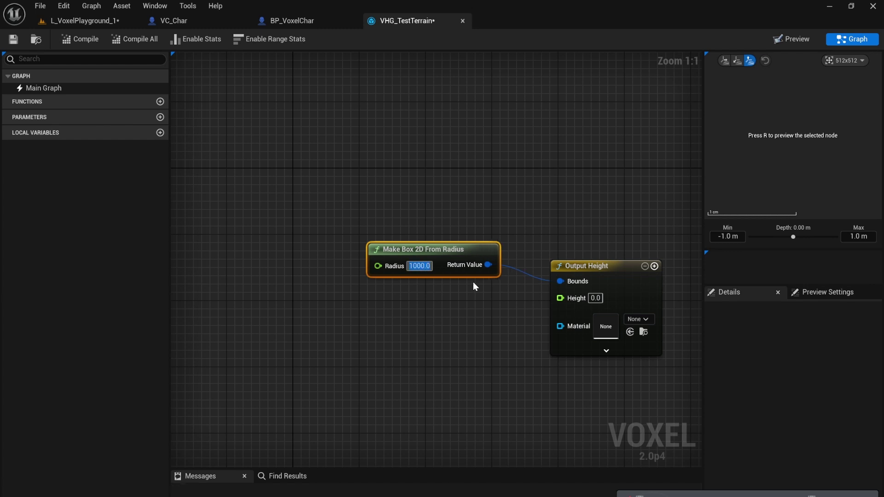
{"action": "right_click", "coordinate": [377, 267]}
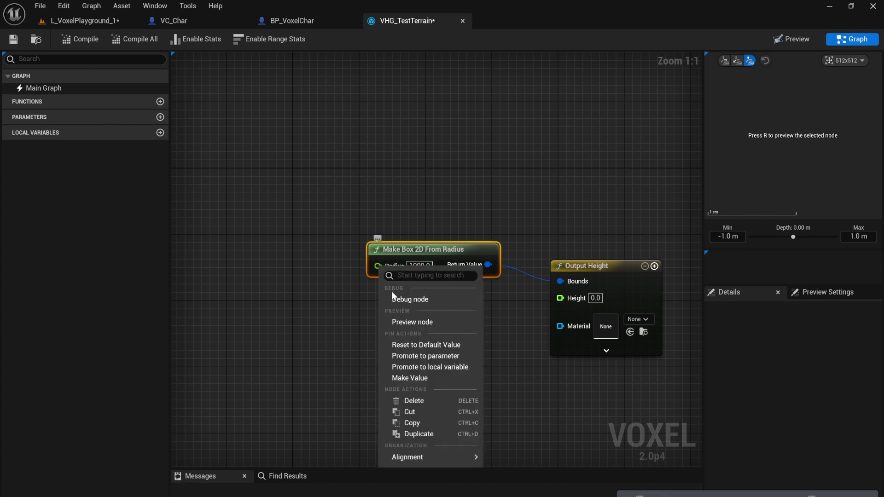
{"action": "left_click", "coordinate": [409, 355]}
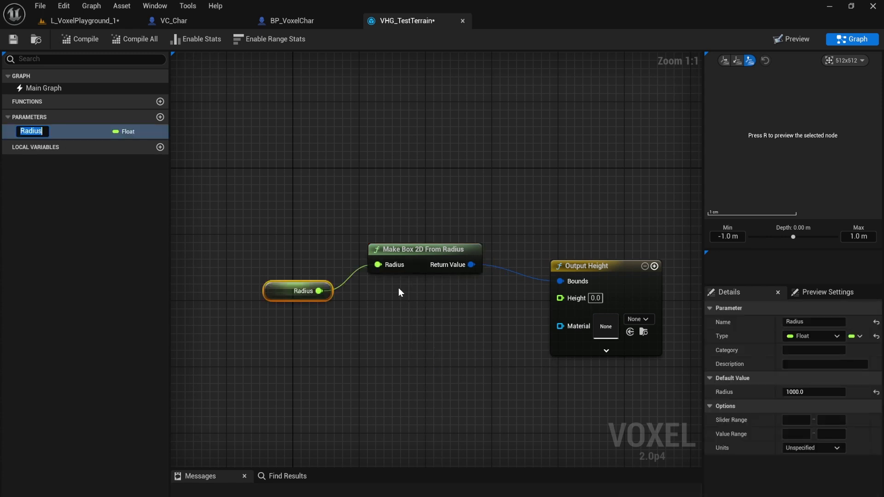
Align the Radius parameter node with the Make Box 2D From Radius node and rename the parameter WorldSIze.
{"action": "left_click_drag", "start_coordinate": [270, 289], "coordinate": [283, 267]}
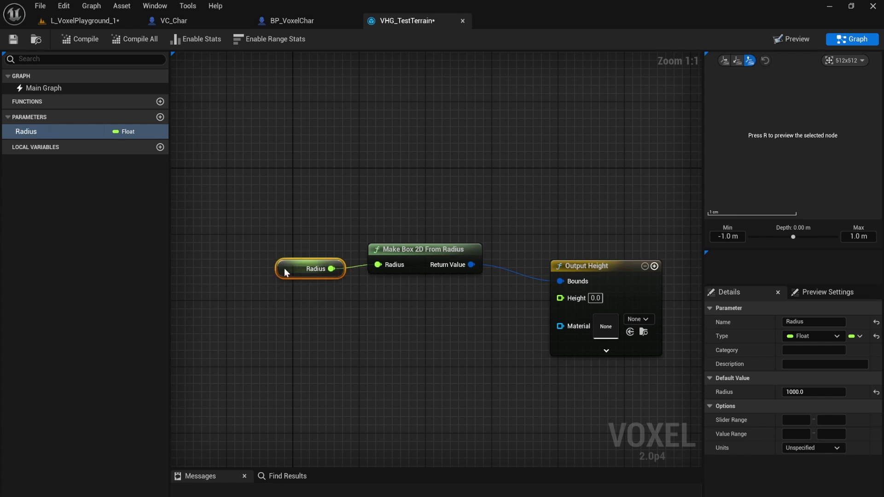
{"action": "left_click", "coordinate": [29, 132]}
{"action": "left_click", "coordinate": [30, 131]}
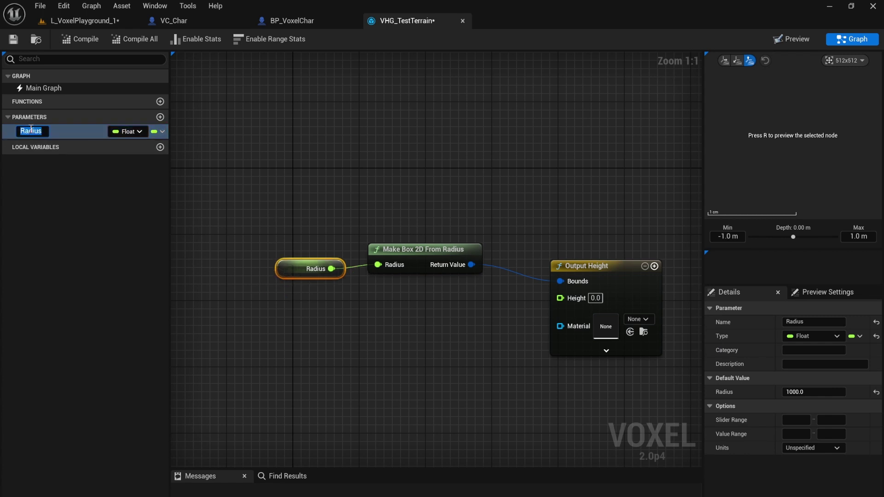
{"action": "type", "text": "Wall"}
{"action": "key", "text": "Return"}
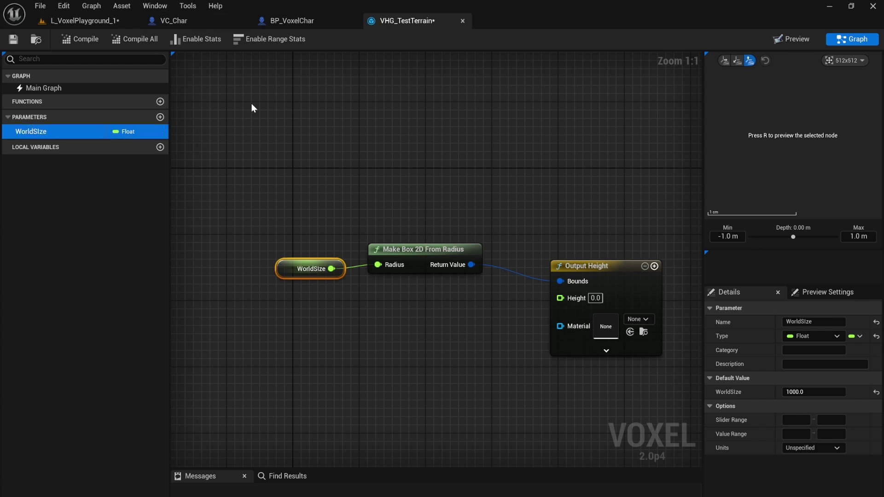
Correct the parameter's name to WorldSize and save the graph.
{"action": "double_click", "coordinate": [41, 133]}
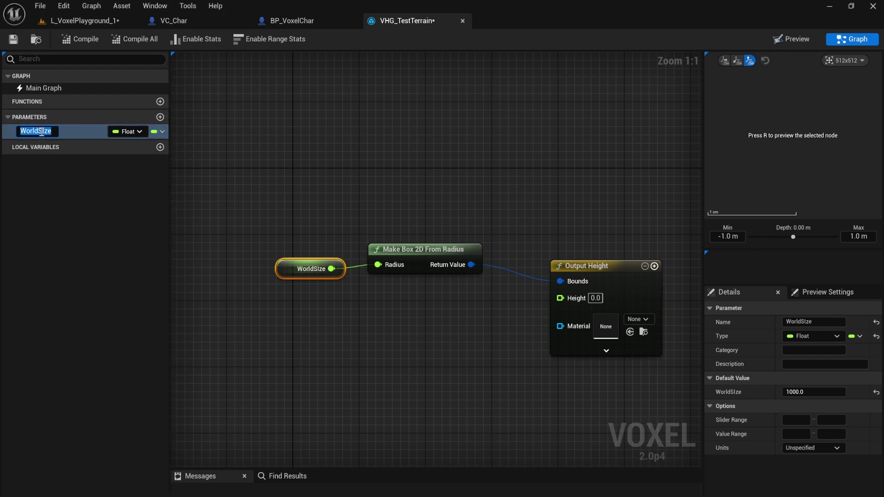
{"action": "left_click", "coordinate": [45, 132]}
{"action": "key", "text": "Return"}
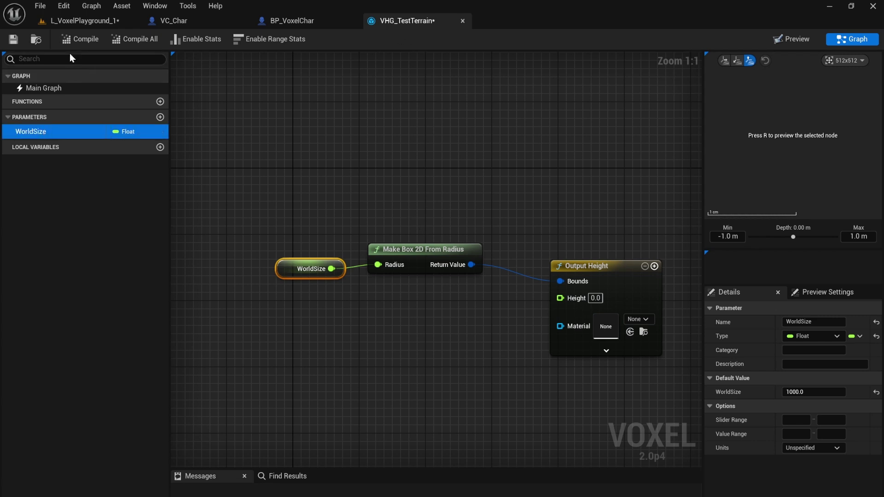
{"action": "left_click", "coordinate": [13, 39]}
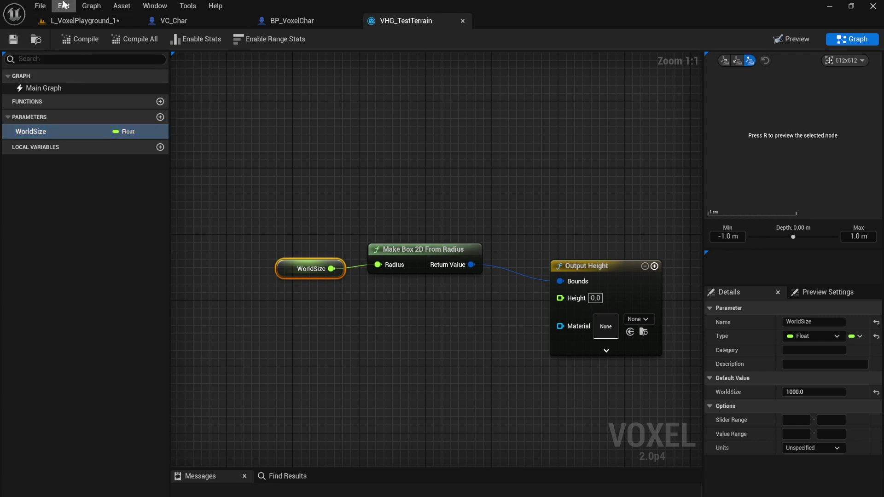
In the L_VoxelPlayground_1 level, increase the height stamp's WorldSize to about 2232.6 and inspect the enlarged terrain.
{"action": "left_click", "coordinate": [92, 21]}
{"action": "right_click_drag", "start_coordinate": [442, 249], "coordinate": [317, 256]}
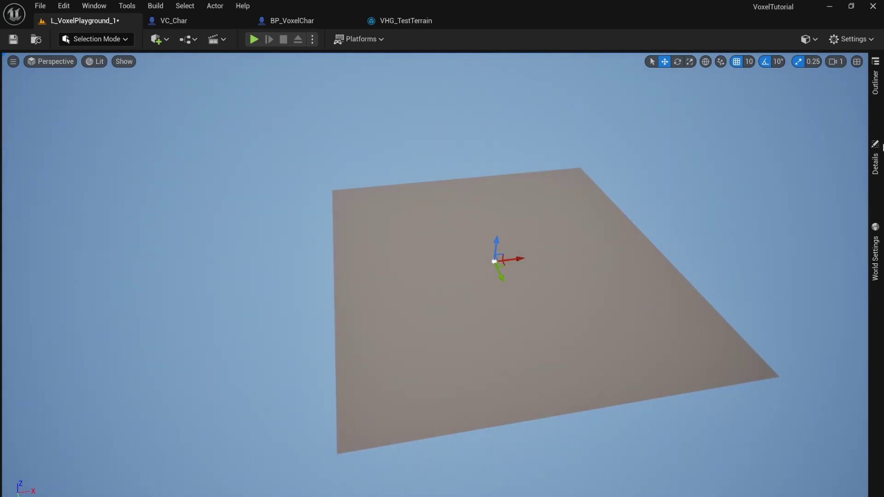
{"action": "left_click", "coordinate": [874, 158]}
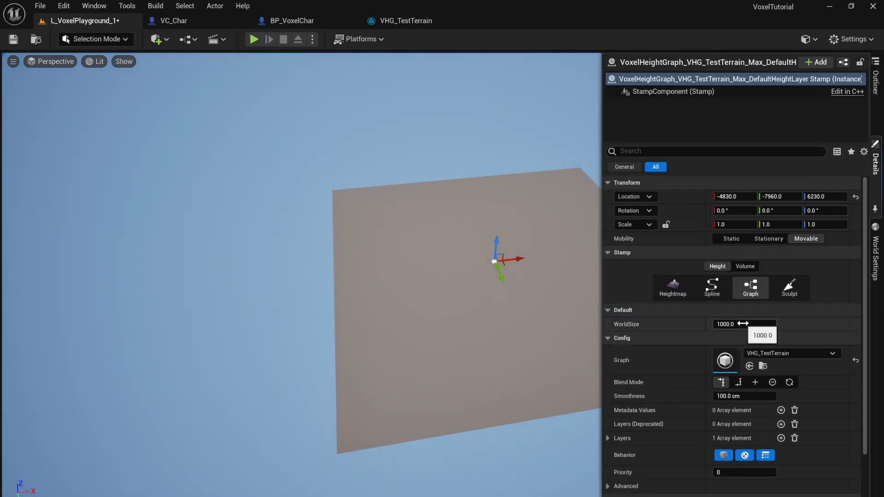
{"action": "left_click_drag", "start_coordinate": [725, 324], "coordinate": [746, 324]}
{"action": "mouse_move", "coordinate": [440, 315]}
{"action": "right_mouse_down"}
{"action": "mouse_move", "coordinate": [483, 308]}
{"action": "mouse_move", "coordinate": [444, 299]}
{"action": "right_mouse_up"}
{"action": "right_click_drag", "start_coordinate": [472, 241], "coordinate": [483, 281]}
{"action": "right_click_drag", "start_coordinate": [691, 186], "coordinate": [697, 186]}
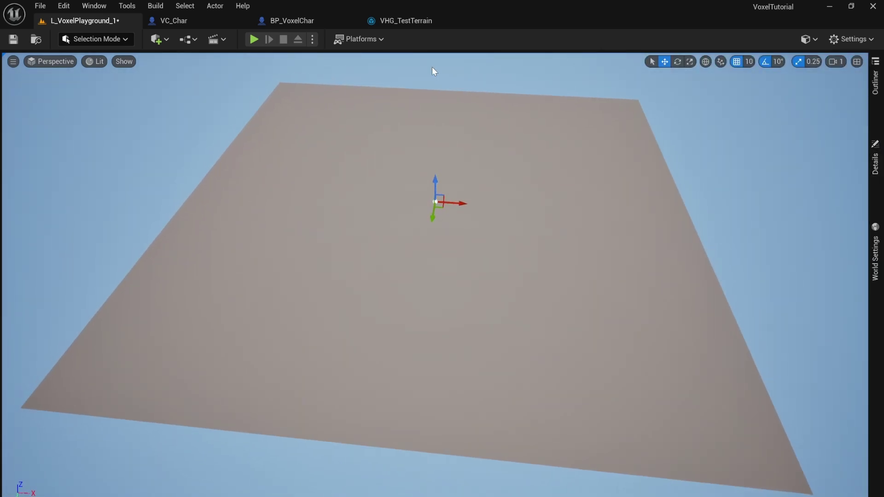
{"action": "left_click", "coordinate": [879, 175]}
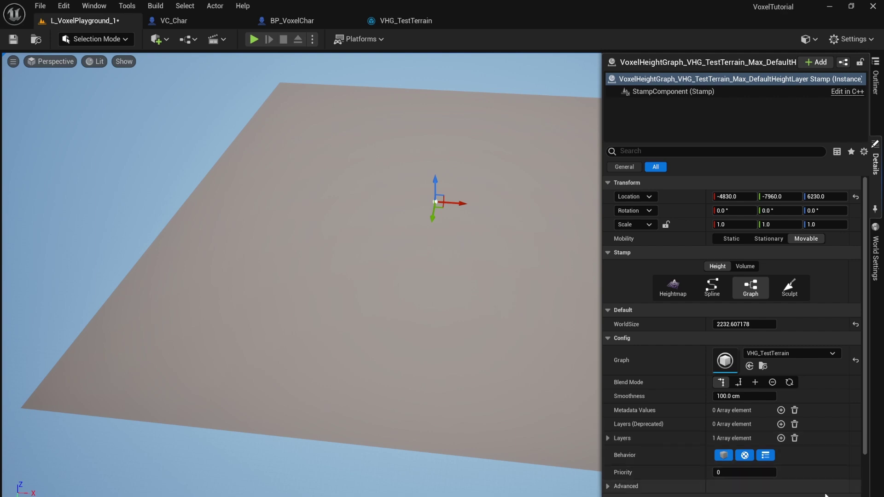
Return to the VHG_TestTerrain graph and close the VC_Char and BP_VoxelChar editors.
{"action": "left_click", "coordinate": [411, 21]}
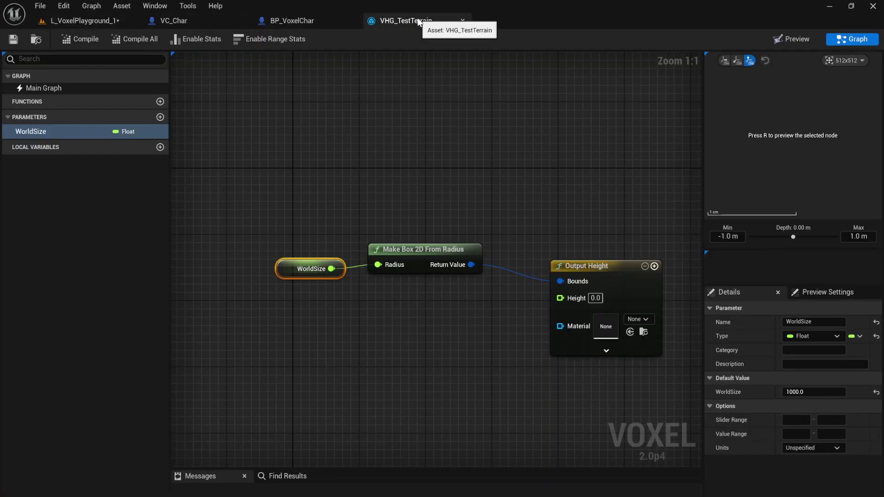
{"action": "left_click", "coordinate": [242, 21]}
{"action": "left_click", "coordinate": [241, 21]}
Rearrange the graph so the WorldSize and Make Box 2D From Radius nodes sit above and left of Output Height.
{"action": "left_click_drag", "start_coordinate": [597, 198], "coordinate": [571, 230]}
{"action": "right_click_drag", "start_coordinate": [420, 256], "coordinate": [473, 250]}
{"action": "left_click_drag", "start_coordinate": [308, 134], "coordinate": [497, 212]}
{"action": "left_click_drag", "start_coordinate": [497, 172], "coordinate": [489, 130]}
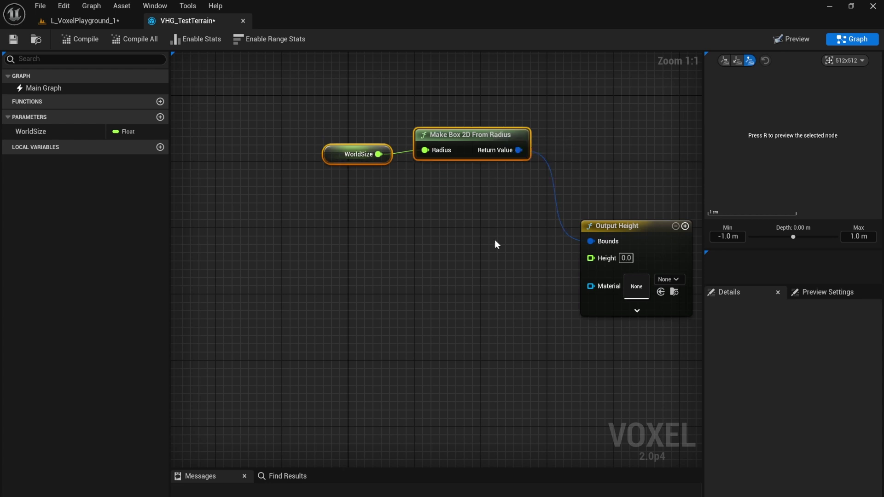
{"action": "left_click", "coordinate": [492, 181]}
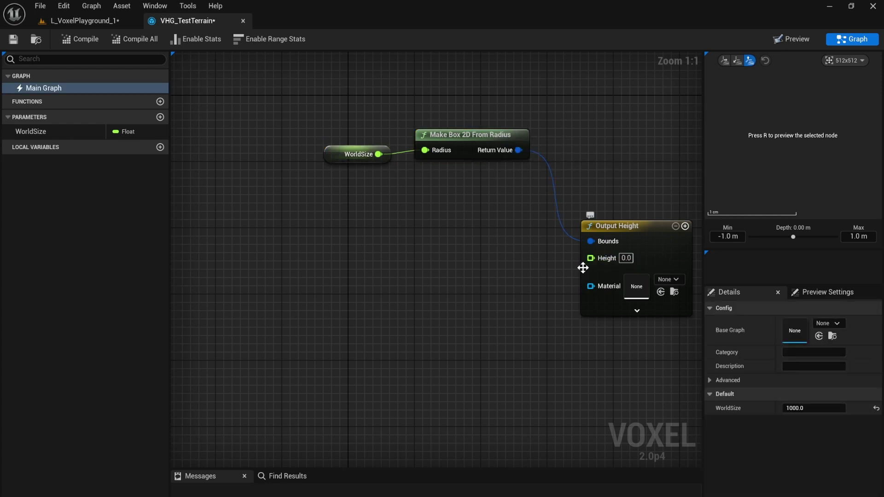
{"action": "right_click_drag", "start_coordinate": [366, 282], "coordinate": [405, 305]}
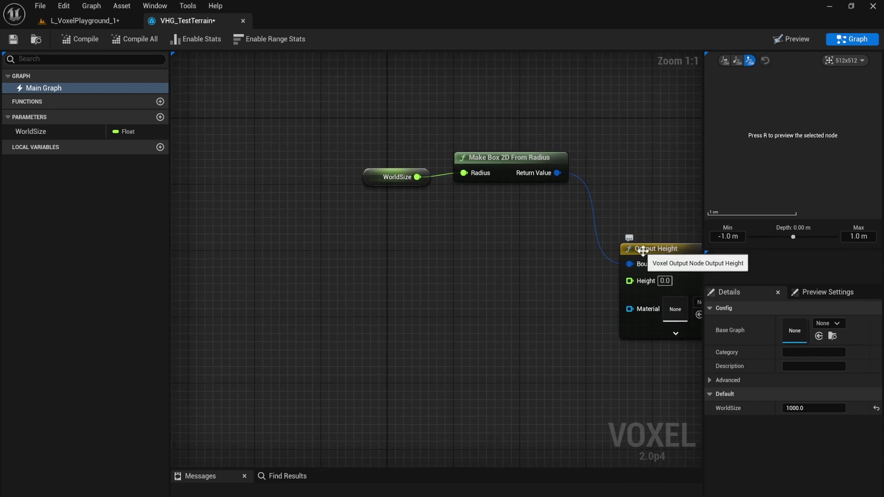
{"action": "left_click_drag", "start_coordinate": [635, 249], "coordinate": [643, 249]}
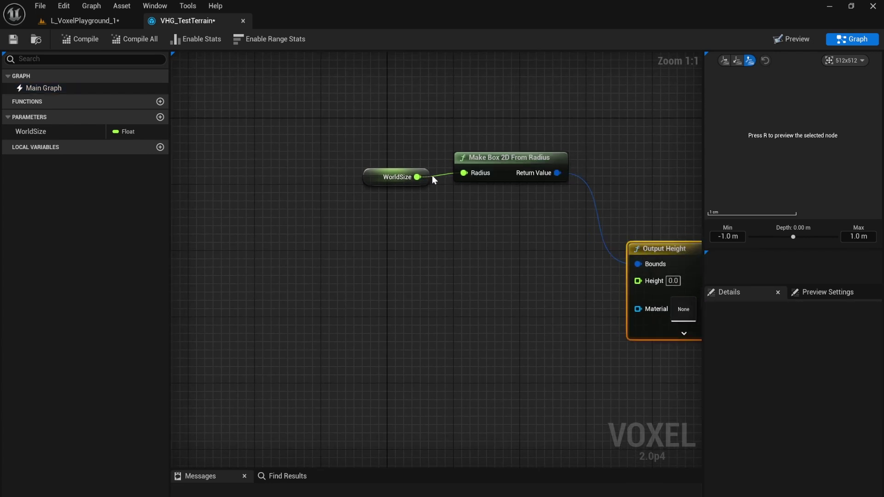
Add an Advanced Noise 2D node and connect its Value to the Height input of Output Height.
{"action": "right_click", "coordinate": [409, 270]}
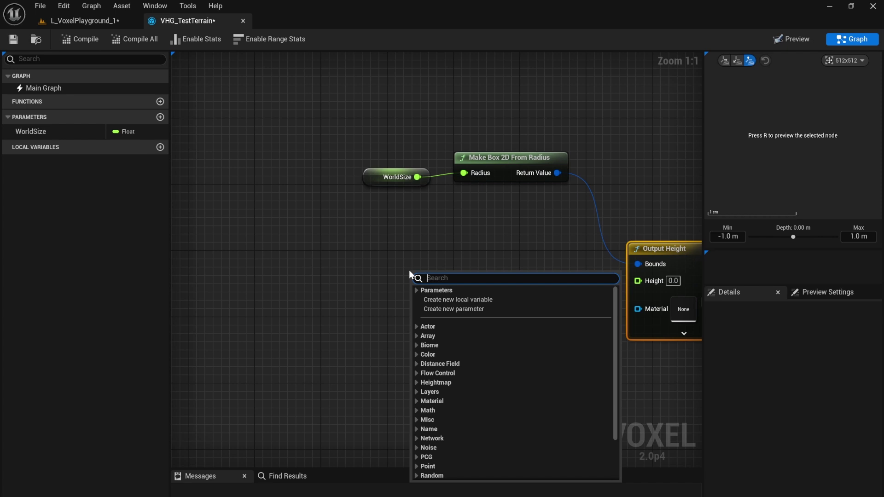
{"action": "type", "text": "noise"}
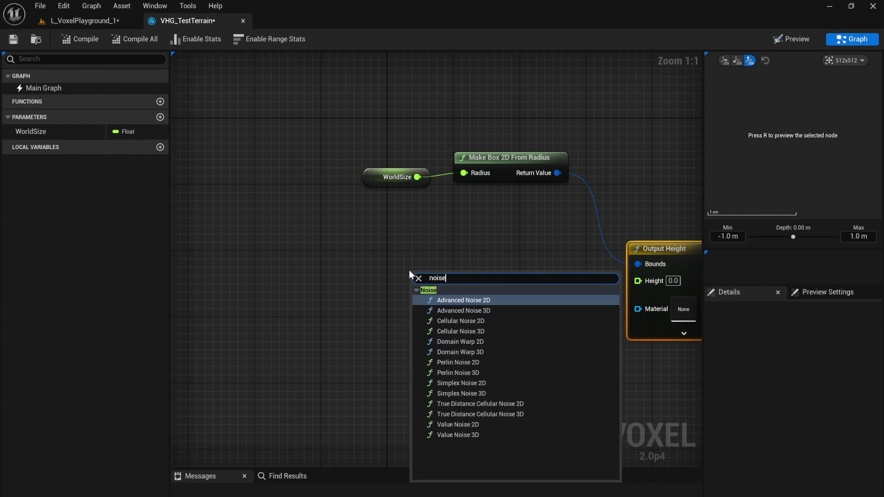
{"action": "left_click", "coordinate": [460, 301]}
{"action": "left_click_drag", "start_coordinate": [458, 280], "coordinate": [320, 269]}
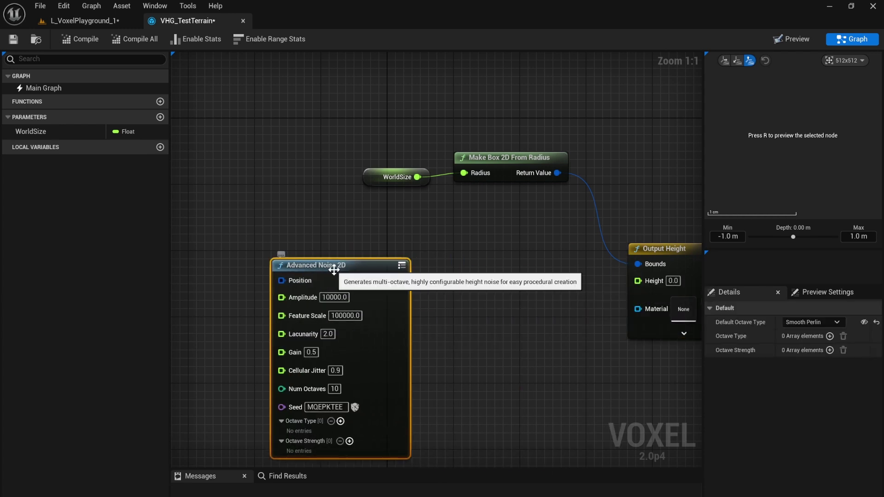
{"action": "right_click_drag", "start_coordinate": [329, 320], "coordinate": [371, 300]}
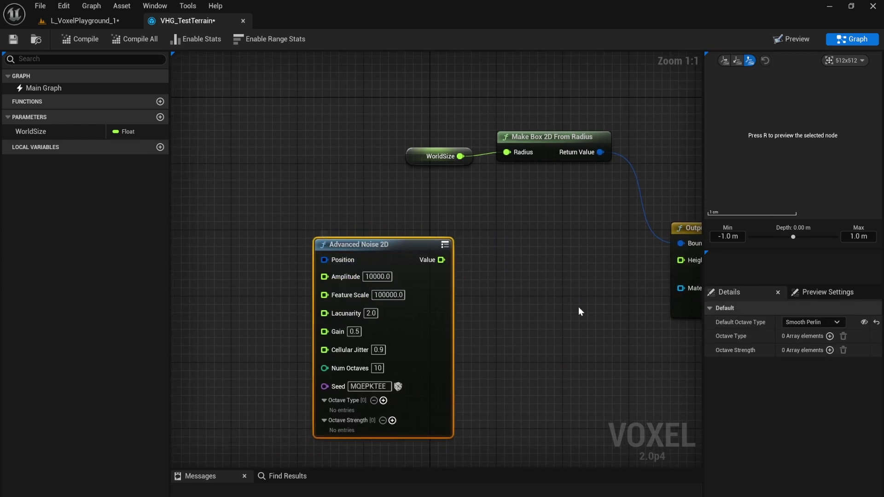
{"action": "right_click_drag", "start_coordinate": [551, 300], "coordinate": [449, 301]}
{"action": "left_click_drag", "start_coordinate": [338, 263], "coordinate": [548, 265]}
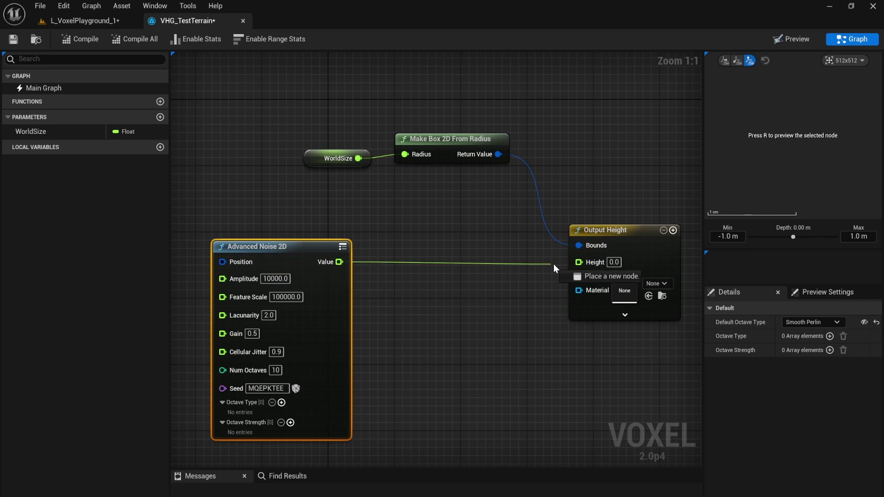
Feed the Position input of Advanced Noise 2D from a new Get Position 2D node, align it, and save the graph.
{"action": "right_click_drag", "start_coordinate": [235, 230], "coordinate": [450, 232]}
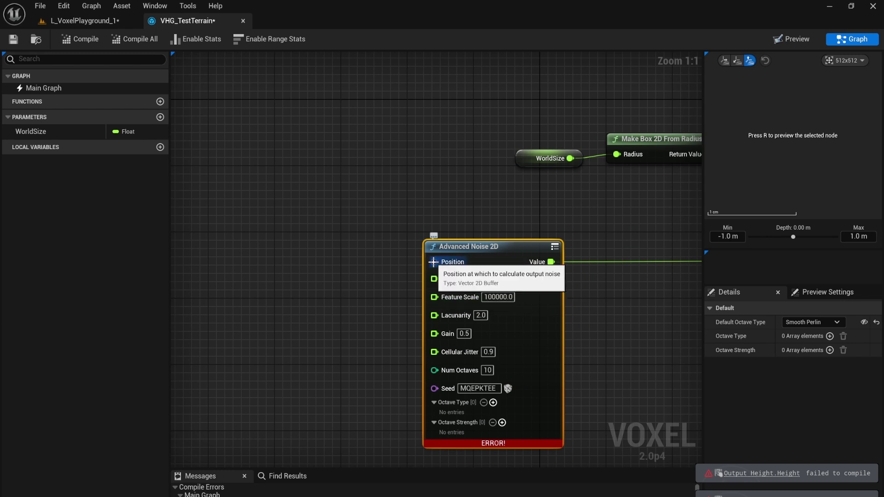
{"action": "left_click_drag", "start_coordinate": [431, 261], "coordinate": [265, 256]}
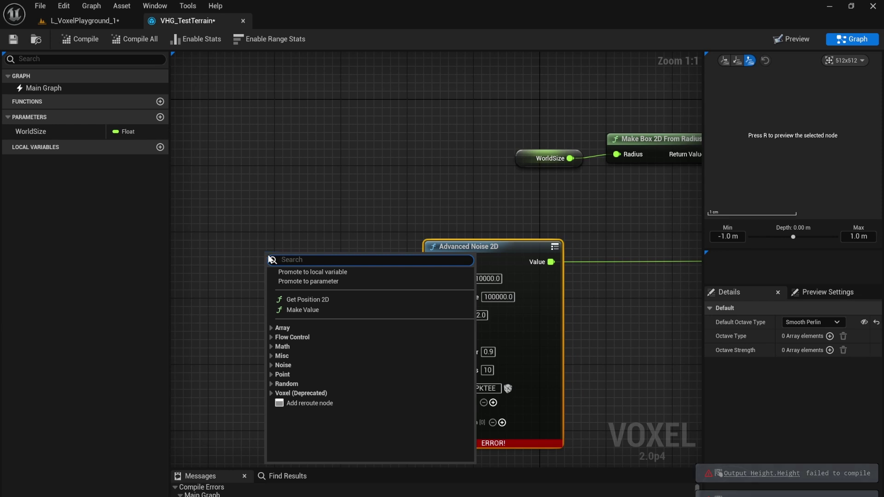
{"action": "type", "text": "get pos"}
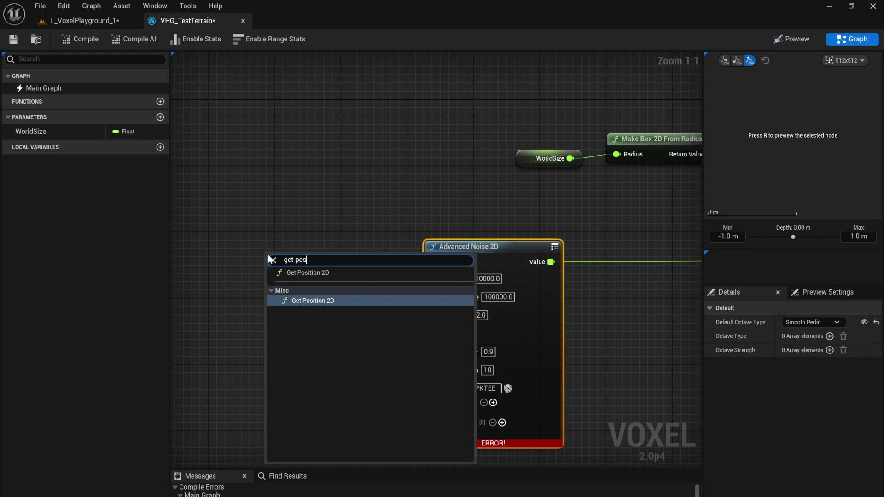
{"action": "key", "text": "Return"}
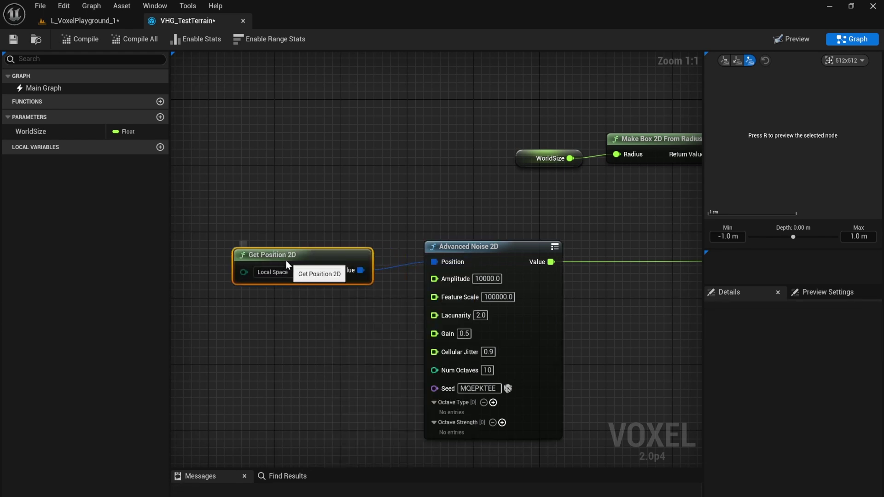
{"action": "left_click_drag", "start_coordinate": [292, 266], "coordinate": [313, 254]}
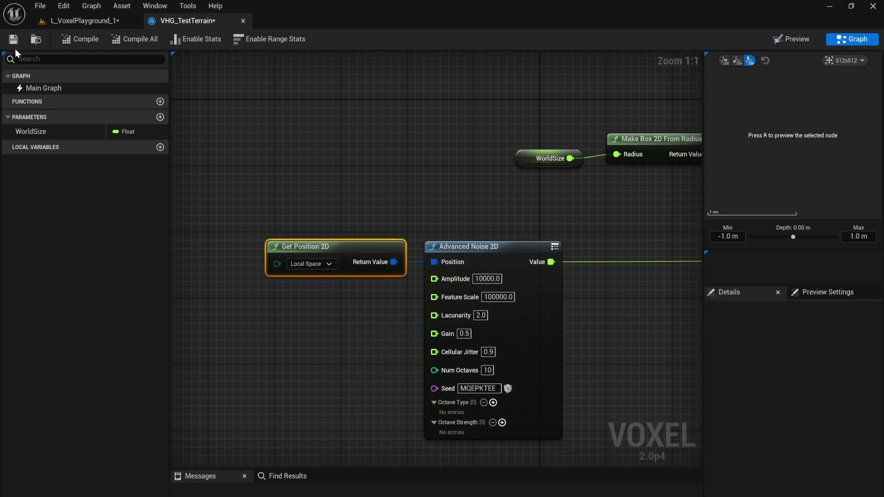
Examine the noise-shaped terrain in the L_VoxelPlayground_1 level and return to the VHG_TestTerrain graph.
{"action": "left_click", "coordinate": [72, 21]}
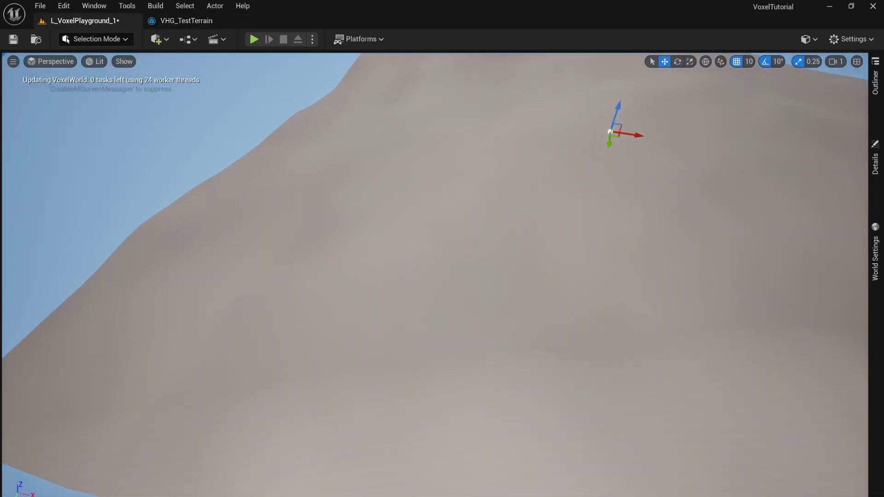
{"action": "scroll", "coordinate": [419, 230], "scroll_direction": "down", "scroll_amount": 10}
{"action": "mouse_move", "coordinate": [320, 254]}
{"action": "right_mouse_down"}
{"action": "mouse_move", "coordinate": [342, 261]}
{"action": "mouse_move", "coordinate": [328, 265]}
{"action": "mouse_move", "coordinate": [339, 243]}
{"action": "mouse_move", "coordinate": [276, 250]}
{"action": "mouse_move", "coordinate": [363, 257]}
{"action": "mouse_move", "coordinate": [366, 276]}
{"action": "mouse_move", "coordinate": [319, 255]}
{"action": "right_mouse_up"}
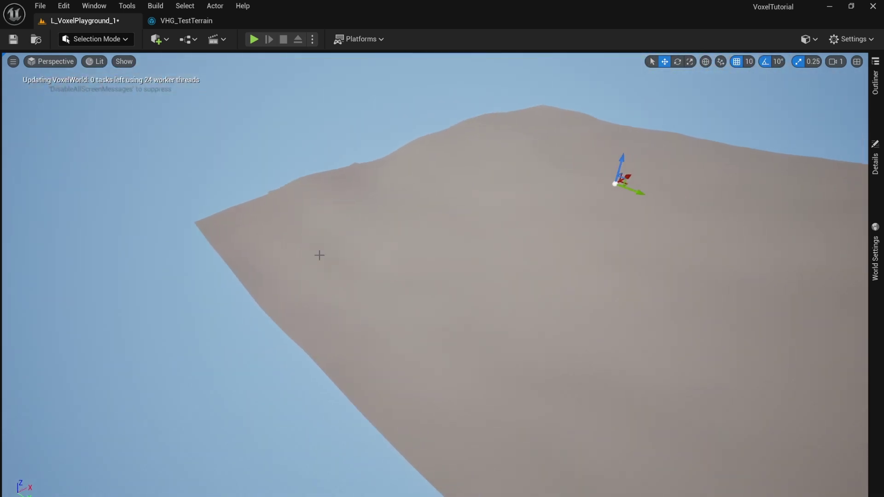
{"action": "left_click", "coordinate": [199, 24]}
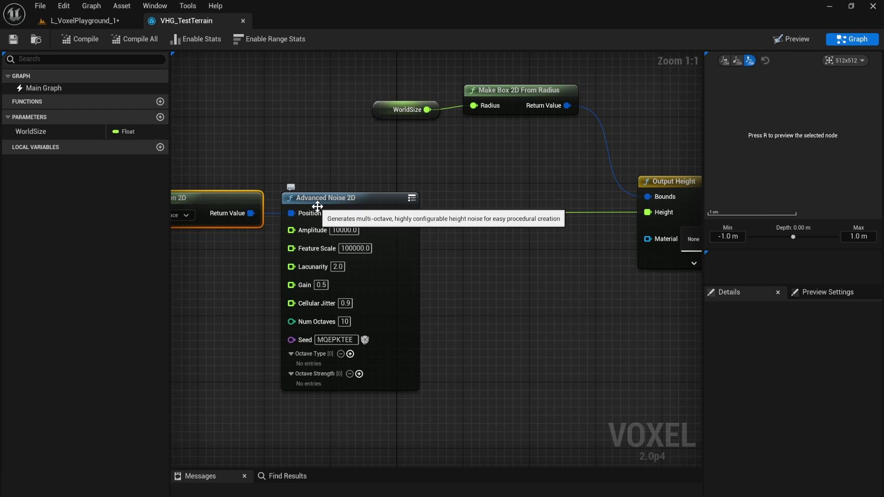
Back in the level's content browser, create a folder named VoxelMaterial inside Content > VoxelTutorial.
{"action": "left_click", "coordinate": [104, 20]}
{"action": "key", "text": "ctrl+space"}
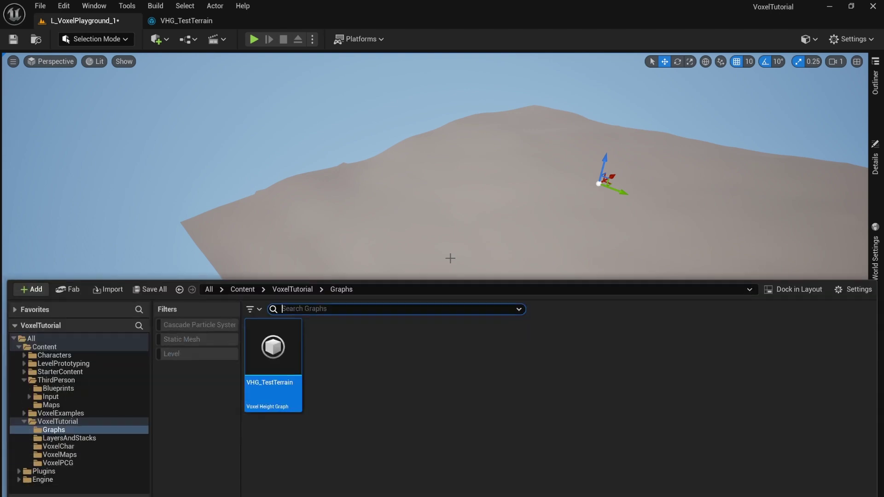
{"action": "left_click", "coordinate": [242, 289]}
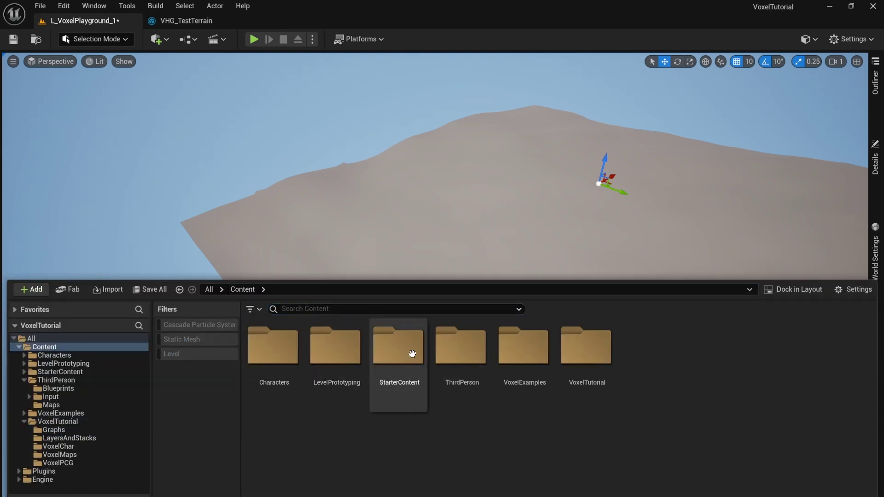
{"action": "double_click", "coordinate": [566, 347]}
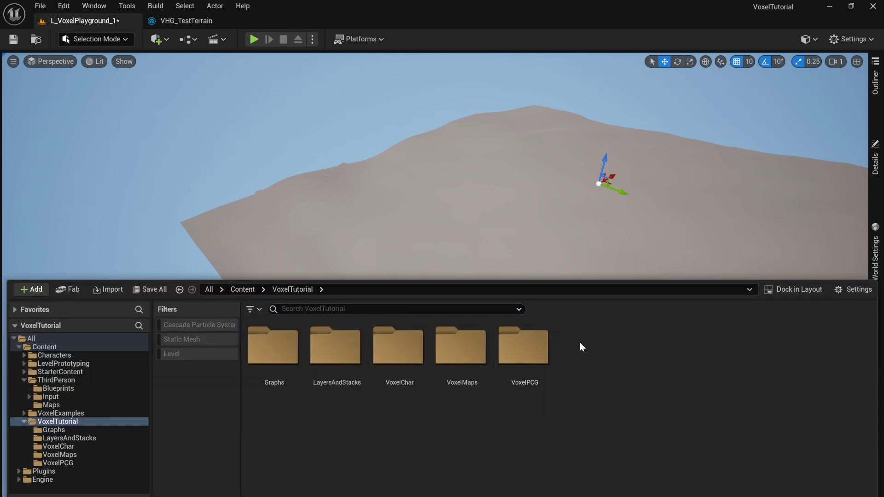
{"action": "right_click", "coordinate": [579, 342]}
{"action": "left_click", "coordinate": [631, 207]}
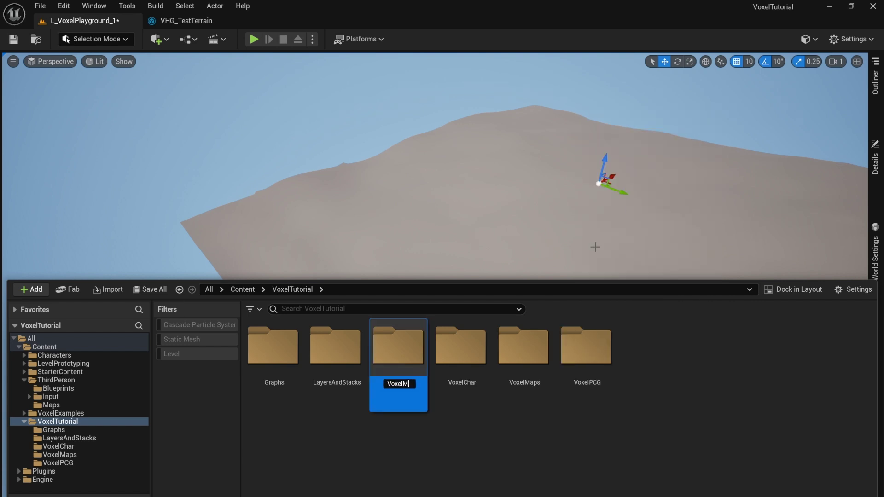
{"action": "type", "text": "VoxelMaterial"}
{"action": "key", "text": "Return"}
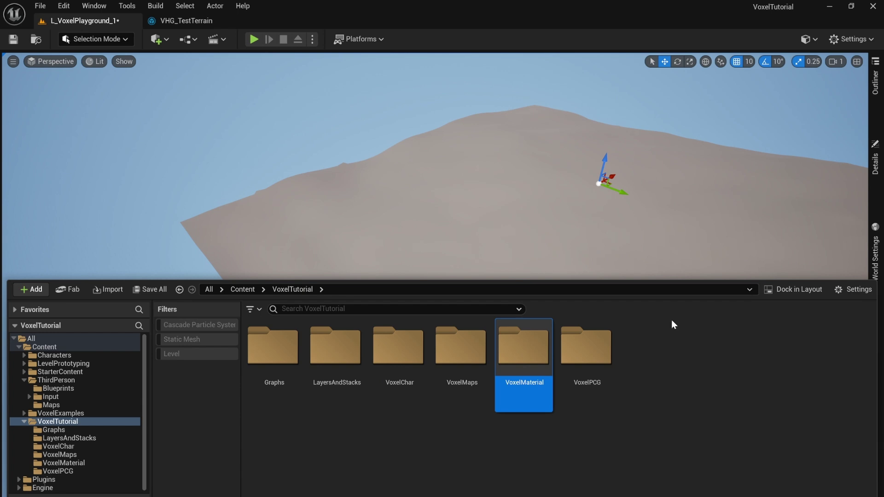
Create a material named M_VoxelMAt inside the VoxelMaterial folder and open it for editing.
{"action": "double_click", "coordinate": [524, 352]}
{"action": "right_click", "coordinate": [311, 371]}
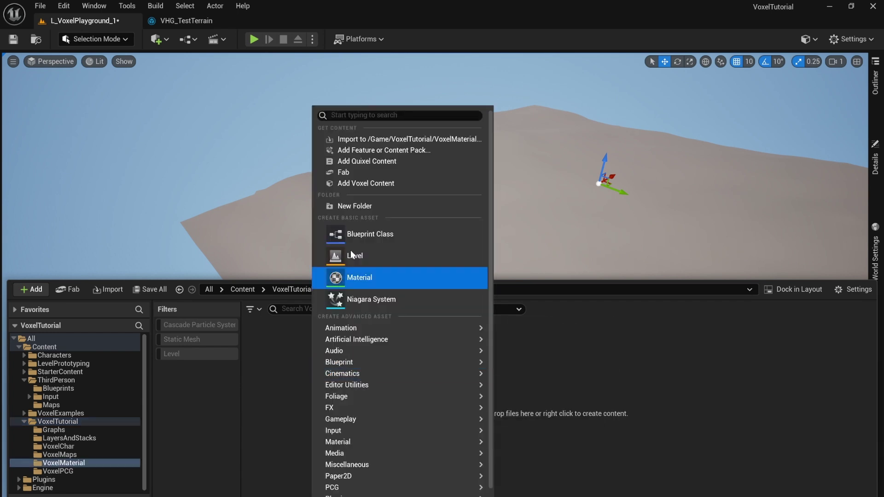
{"action": "left_click", "coordinate": [368, 282]}
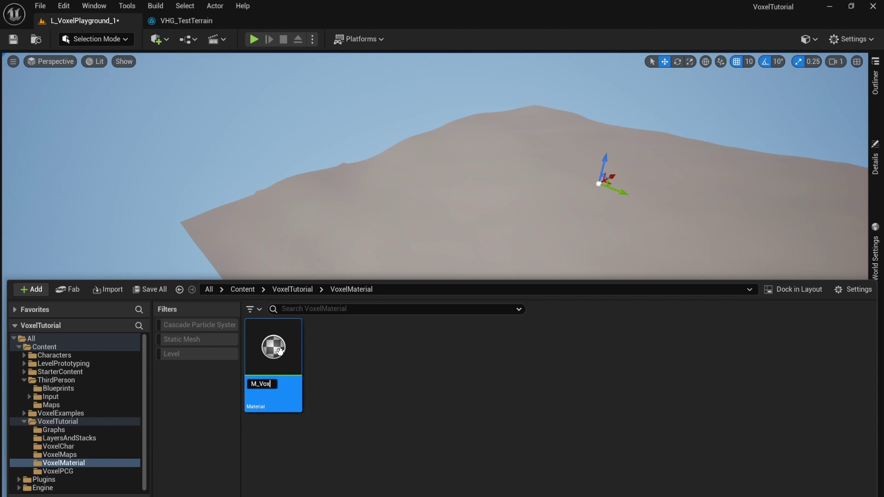
{"action": "type", "text": "M_VoxelMAt"}
{"action": "key", "text": "Return"}
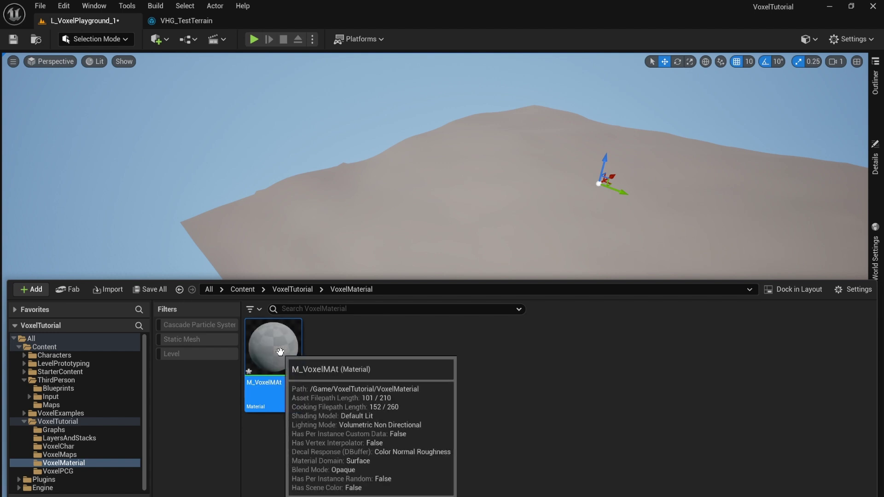
{"action": "double_click", "coordinate": [280, 353]}
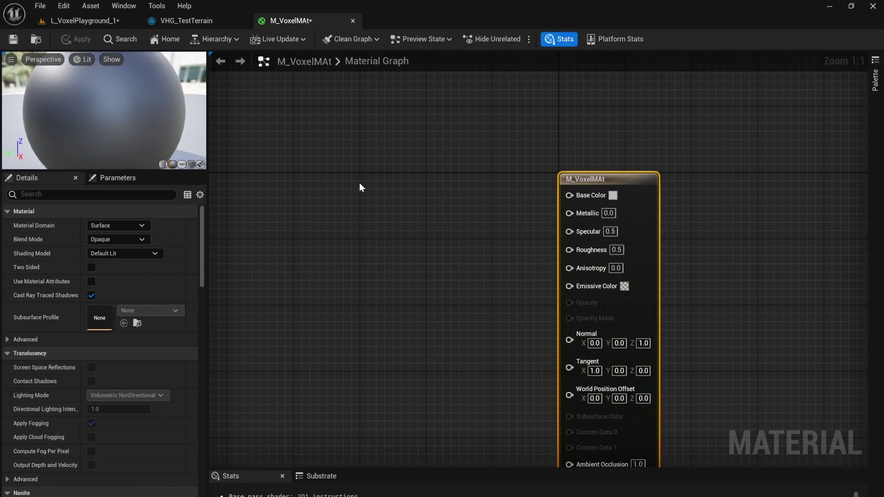
Feed Base Color from a new Constant 4Vector node with the green colour 0.28, 0.35, 0.22, 1 and save the material.
{"action": "left_click", "coordinate": [360, 183]}
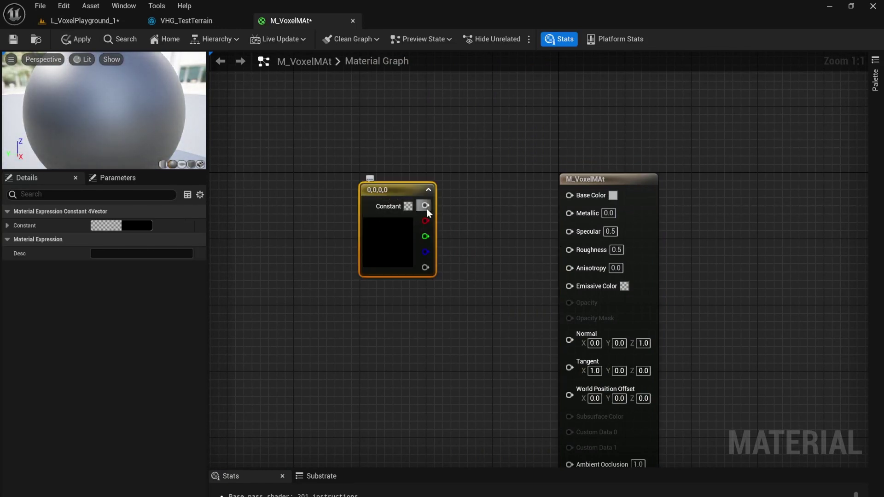
{"action": "double_click", "coordinate": [407, 244]}
{"action": "mouse_move", "coordinate": [491, 322]}
{"action": "left_mouse_down"}
{"action": "mouse_move", "coordinate": [468, 359]}
{"action": "mouse_move", "coordinate": [454, 345]}
{"action": "mouse_move", "coordinate": [483, 355]}
{"action": "mouse_move", "coordinate": [470, 354]}
{"action": "left_mouse_up"}
{"action": "left_click", "coordinate": [556, 350]}
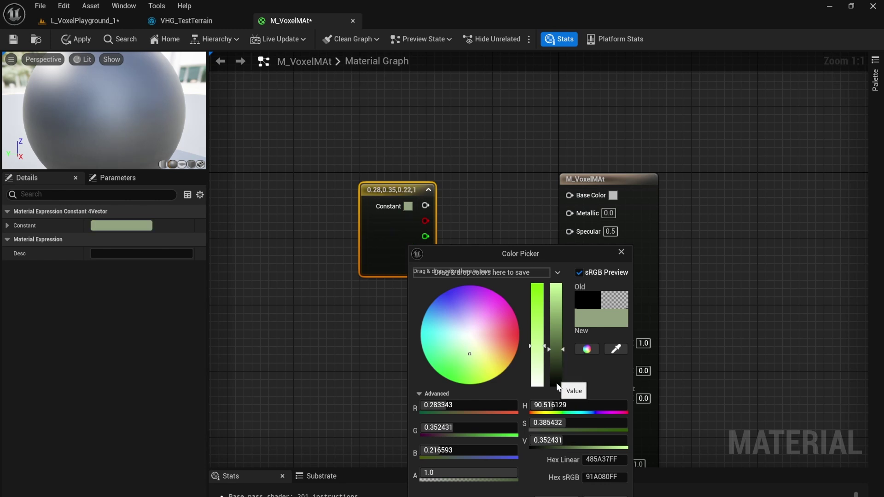
{"action": "left_click", "coordinate": [556, 496]}
{"action": "left_click_drag", "start_coordinate": [423, 207], "coordinate": [570, 197]}
{"action": "left_click", "coordinate": [14, 39]}
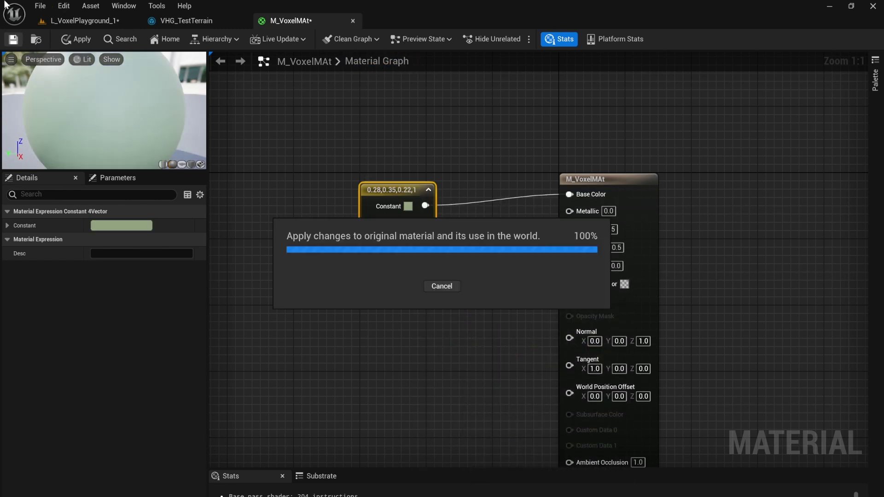
Assign M_VoxelMAt as the Material of the Output Height node in the VHG_TestTerrain graph.
{"action": "left_click", "coordinate": [211, 21]}
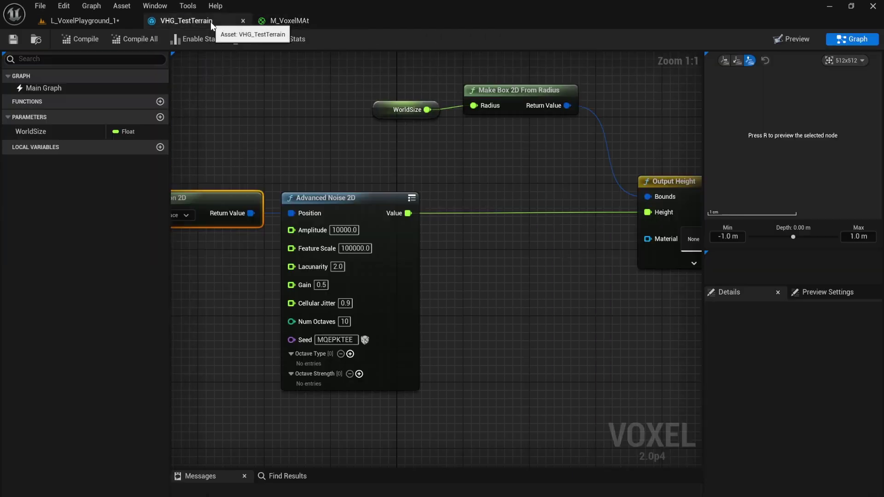
{"action": "right_click_drag", "start_coordinate": [683, 248], "coordinate": [504, 236]}
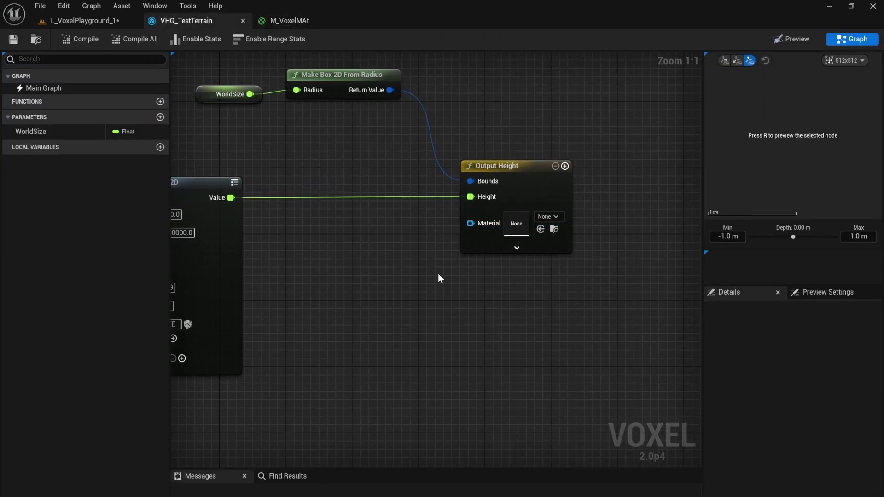
{"action": "key", "text": "ctrl+space"}
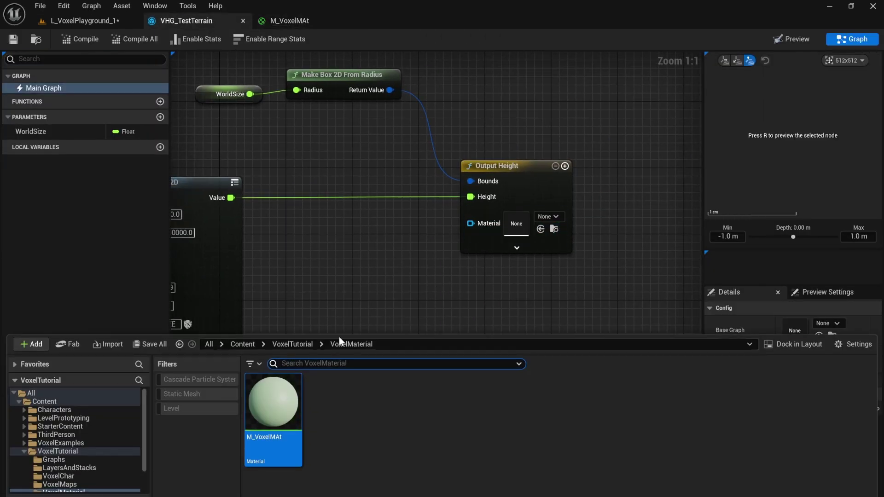
{"action": "left_click", "coordinate": [541, 229]}
Examine how the assigned material looks on the terrain in the L_VoxelPlayground_1 level.
{"action": "left_click", "coordinate": [86, 21]}
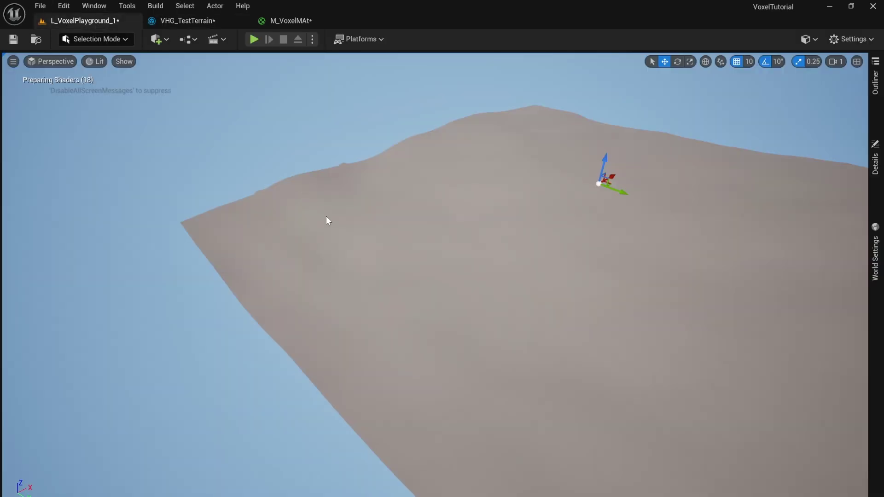
{"action": "left_click", "coordinate": [188, 21]}
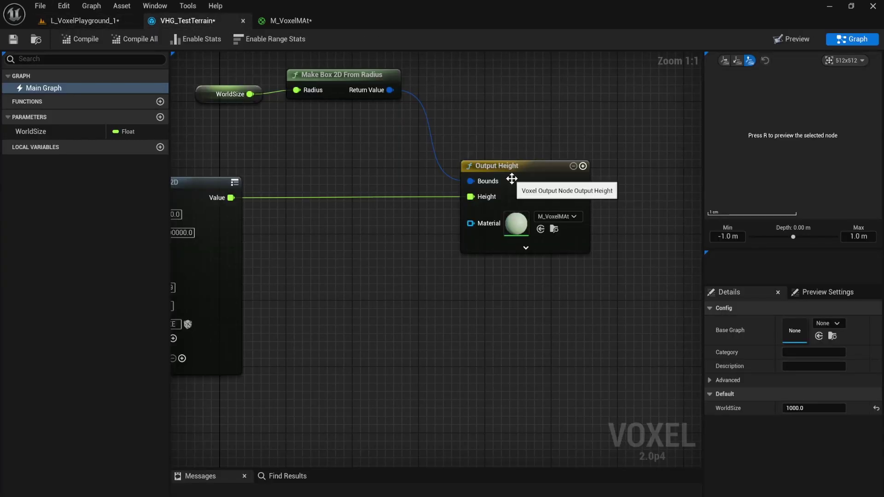
{"action": "left_click", "coordinate": [93, 21]}
{"action": "mouse_move", "coordinate": [452, 257]}
{"action": "right_mouse_down"}
{"action": "mouse_move", "coordinate": [523, 257]}
{"action": "mouse_move", "coordinate": [444, 254]}
{"action": "right_mouse_up"}
{"action": "key", "text": "s"}
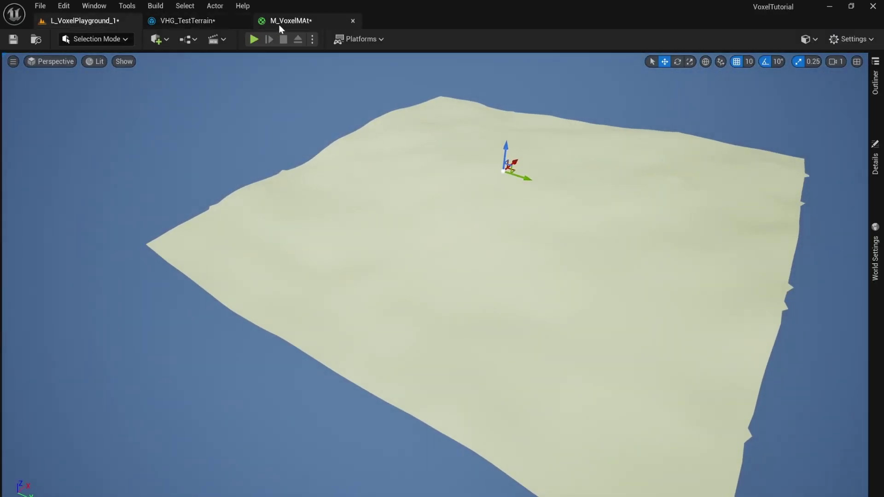
Change the colour constant in M_VoxelMAt to a dark brown of 0.069, 0.051, 0.021, 1 and save the material.
{"action": "left_click", "coordinate": [279, 23]}
{"action": "double_click", "coordinate": [398, 251]}
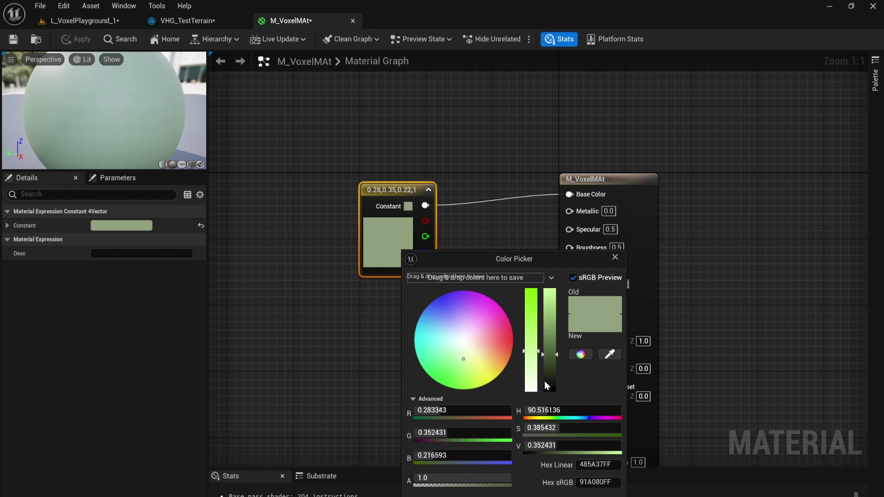
{"action": "left_click_drag", "start_coordinate": [544, 380], "coordinate": [548, 382]}
{"action": "left_click_drag", "start_coordinate": [478, 361], "coordinate": [491, 360]}
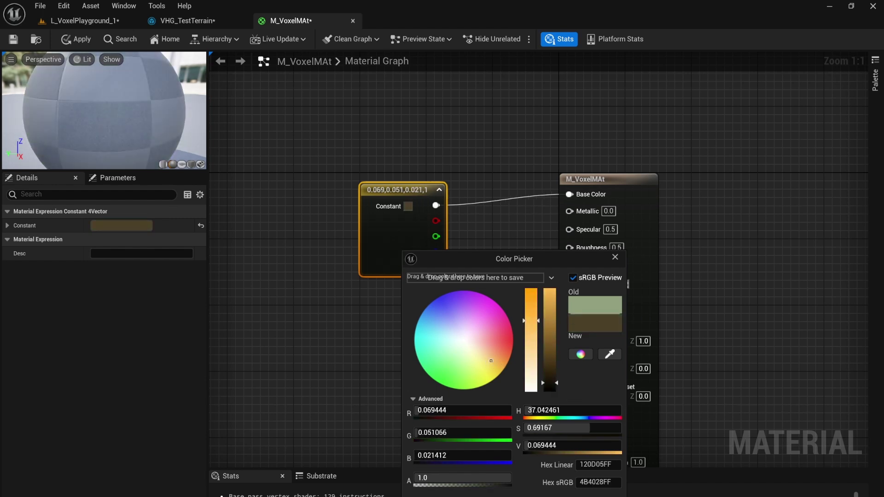
{"action": "left_click", "coordinate": [13, 39]}
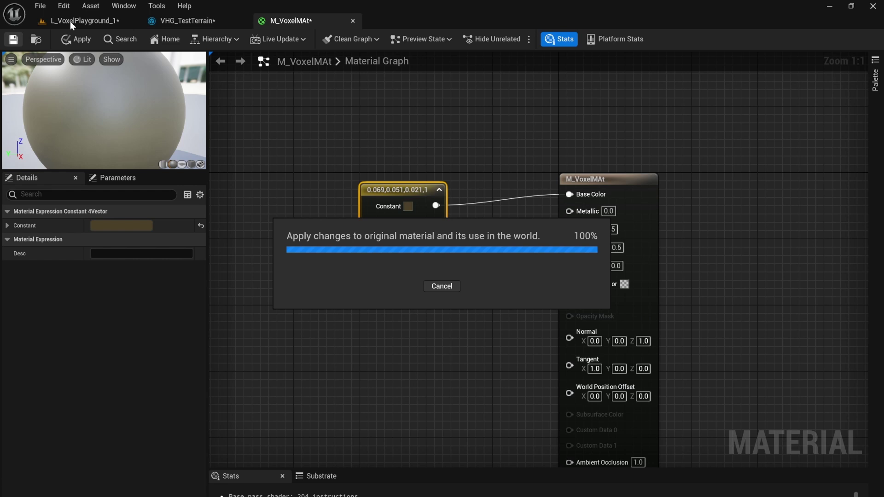
Examine the recoloured terrain from another side in the L_VoxelPlayground_1 level.
{"action": "left_click", "coordinate": [89, 21]}
{"action": "right_click_drag", "start_coordinate": [469, 131], "coordinate": [355, 145]}
{"action": "key", "text": "d"}
{"action": "key", "text": "s"}
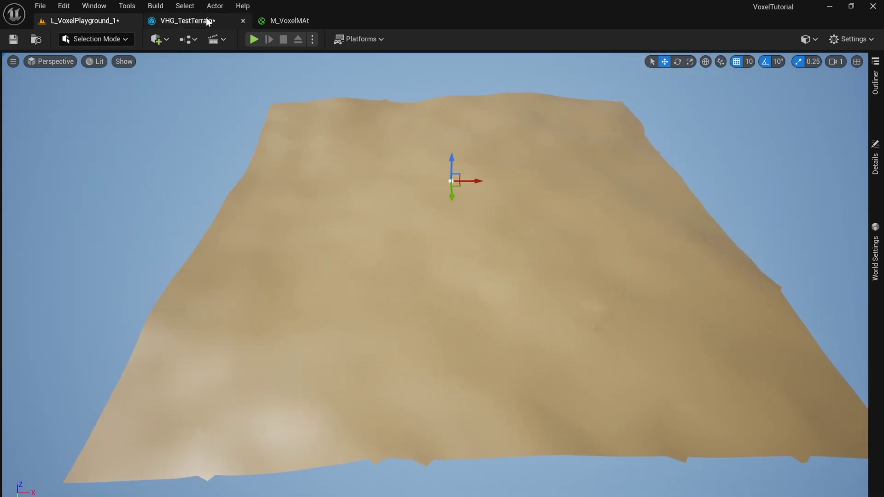
In the VHG_TestTerrain graph, promote the Amplitude and Feature Scale inputs of Advanced Noise 2D to parameters and arrange their nodes.
{"action": "left_click", "coordinate": [208, 22]}
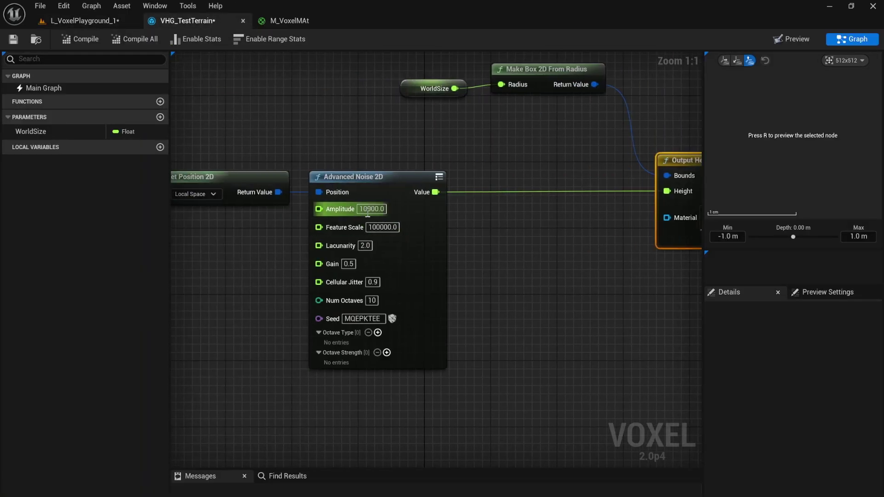
{"action": "right_click_drag", "start_coordinate": [326, 208], "coordinate": [440, 203]}
{"action": "left_click_drag", "start_coordinate": [365, 184], "coordinate": [359, 156]}
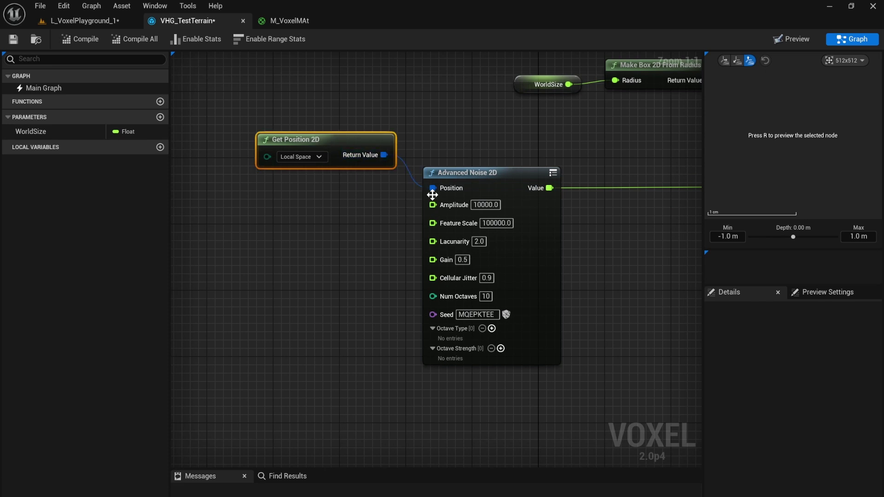
{"action": "right_click", "coordinate": [434, 207]}
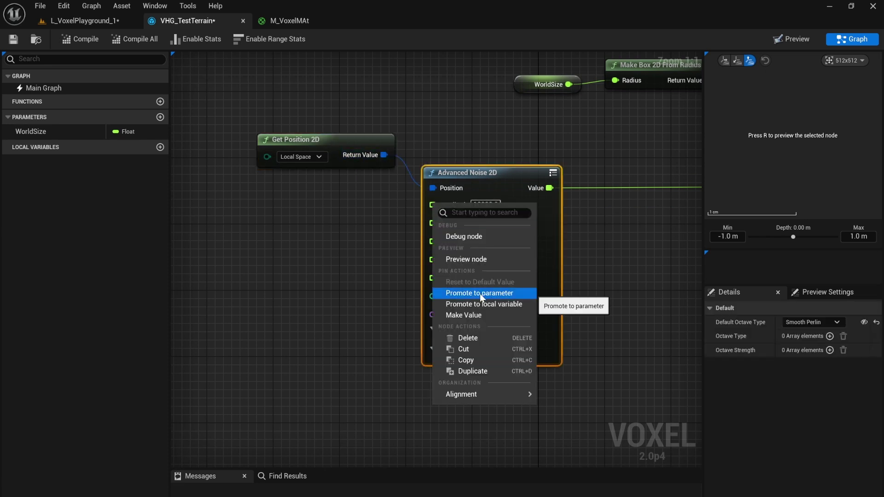
{"action": "left_click", "coordinate": [479, 293]}
{"action": "right_click", "coordinate": [433, 221]}
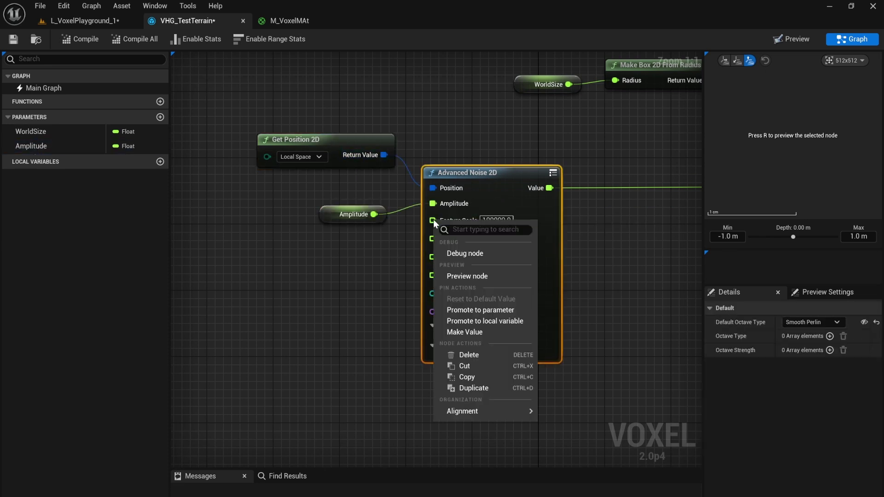
{"action": "left_click", "coordinate": [478, 309]}
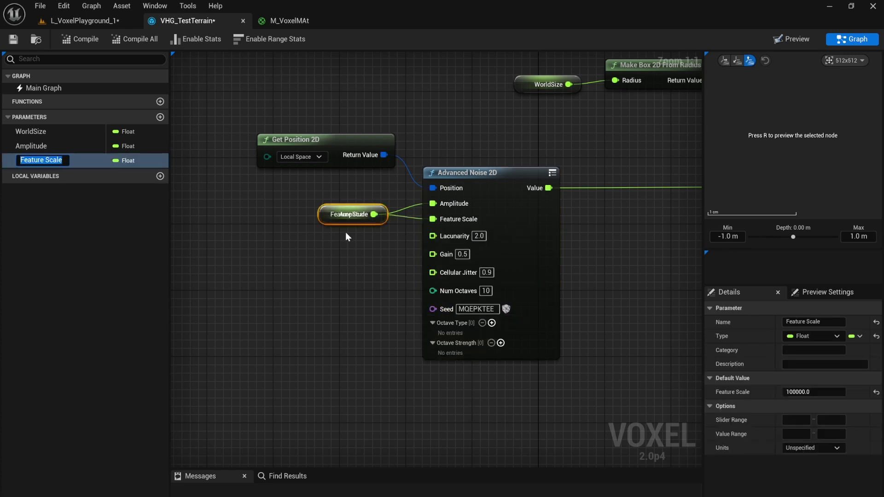
{"action": "left_click_drag", "start_coordinate": [347, 213], "coordinate": [318, 239]}
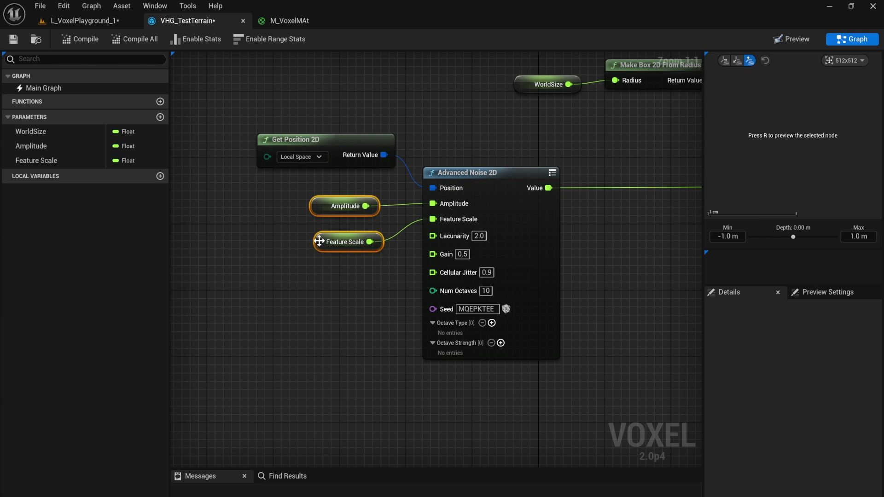
Promote the Seed input of Advanced Noise 2D to a parameter and save the graph.
{"action": "right_click", "coordinate": [432, 309]}
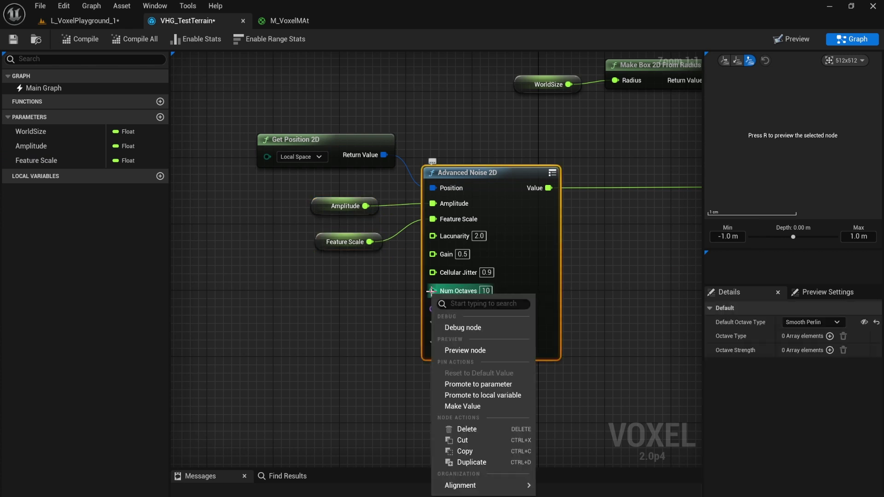
{"action": "right_click", "coordinate": [431, 309]}
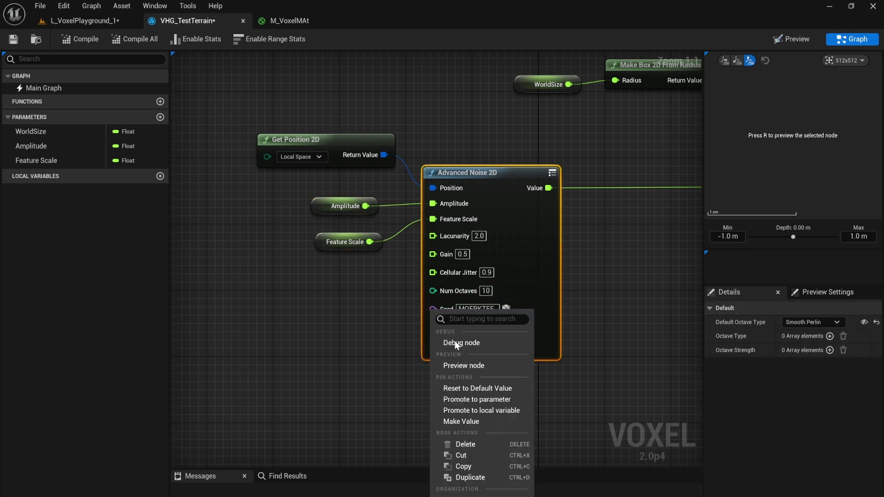
{"action": "left_click", "coordinate": [470, 400]}
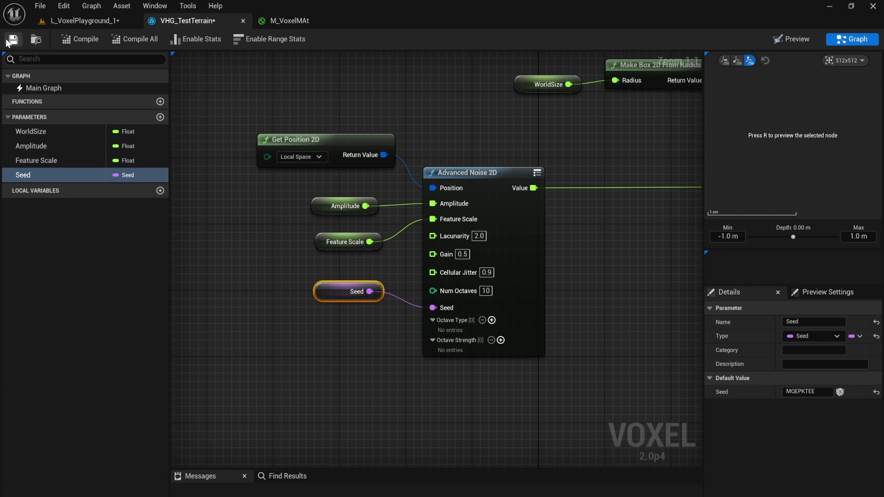
Randomize the Seed of the VHG_TestTerrain stamp in the level several times and inspect the terrain.
{"action": "left_click", "coordinate": [93, 20]}
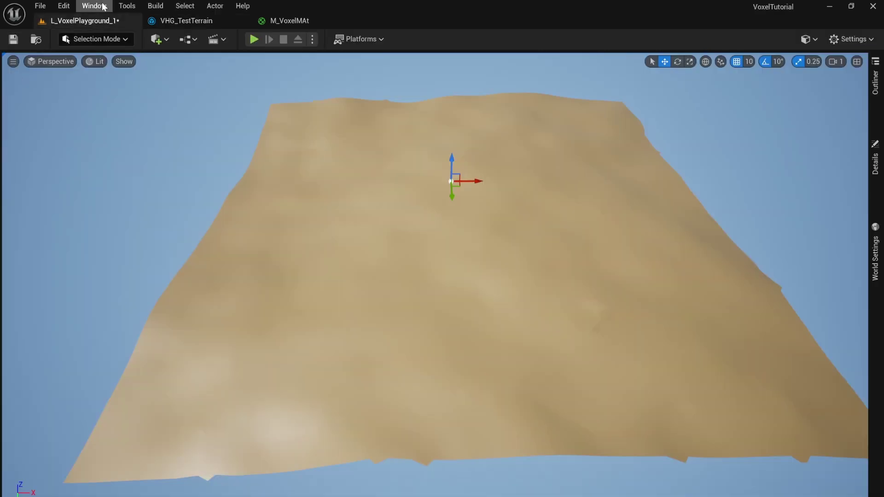
{"action": "left_click", "coordinate": [874, 159]}
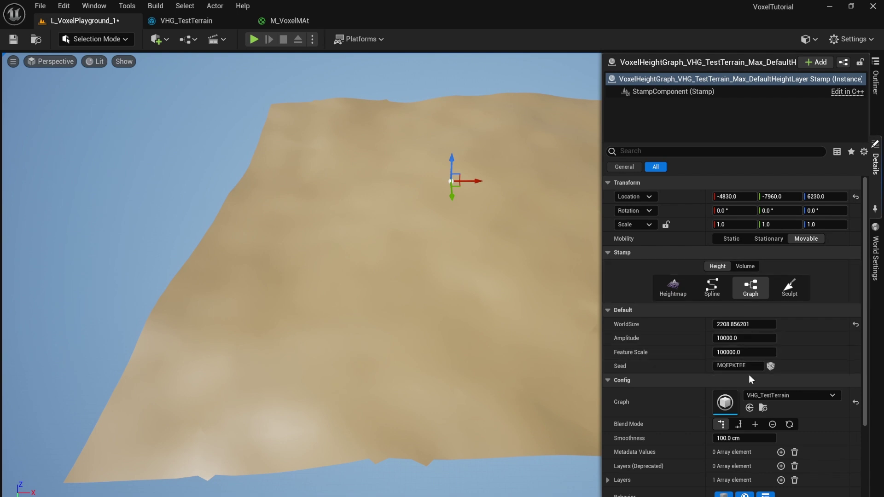
{"action": "left_click", "coordinate": [772, 366]}
{"action": "left_click", "coordinate": [772, 368]}
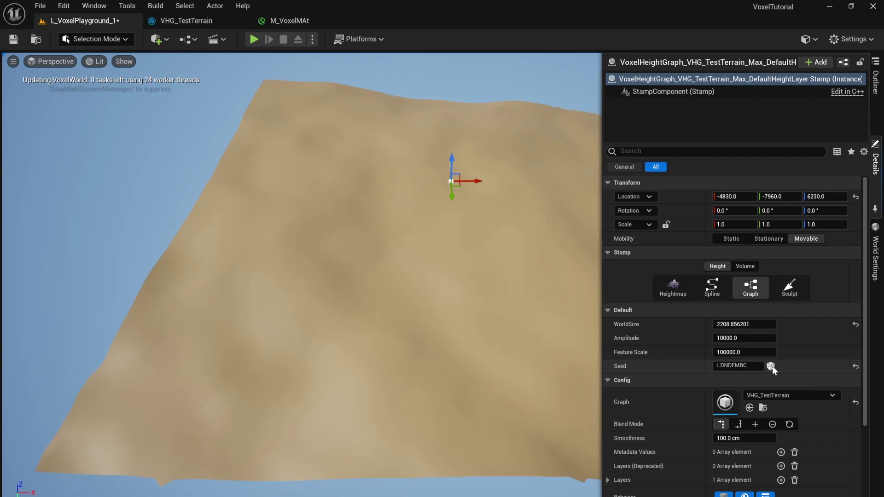
{"action": "left_click", "coordinate": [773, 367]}
{"action": "right_click_drag", "start_coordinate": [552, 322], "coordinate": [552, 322]}
{"action": "scroll", "coordinate": [598, 245], "scroll_direction": "down", "scroll_amount": 5}
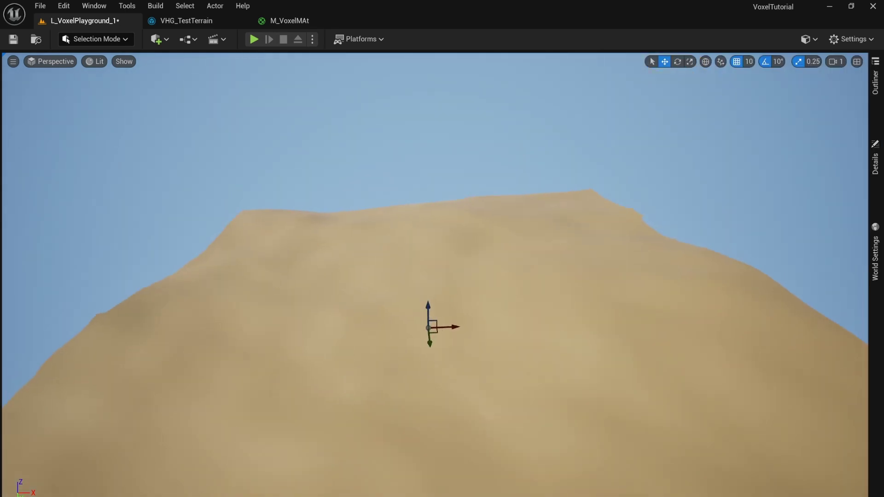
Raise the terrain stamp's Amplitude to about 29070.84 and look over the steeper terrain.
{"action": "left_click", "coordinate": [874, 165]}
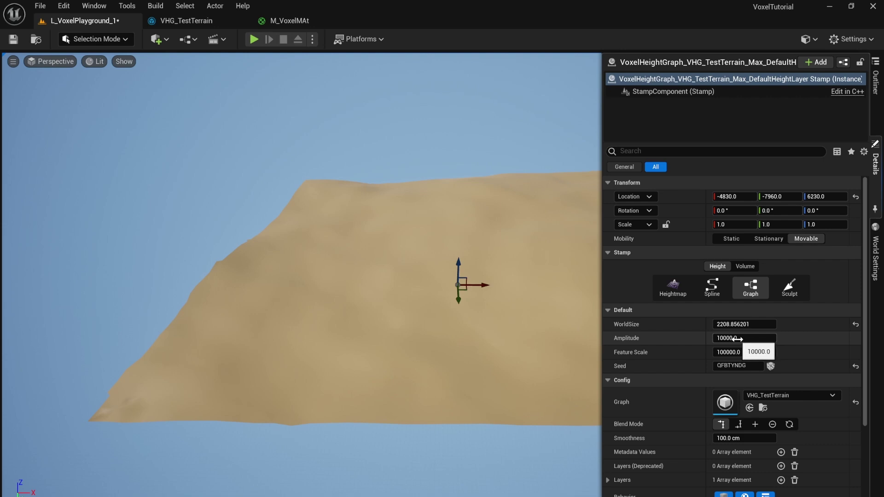
{"action": "mouse_move", "coordinate": [736, 338]}
{"action": "left_mouse_down"}
{"action": "mouse_move", "coordinate": [704, 329]}
{"action": "mouse_move", "coordinate": [732, 337]}
{"action": "left_mouse_up"}
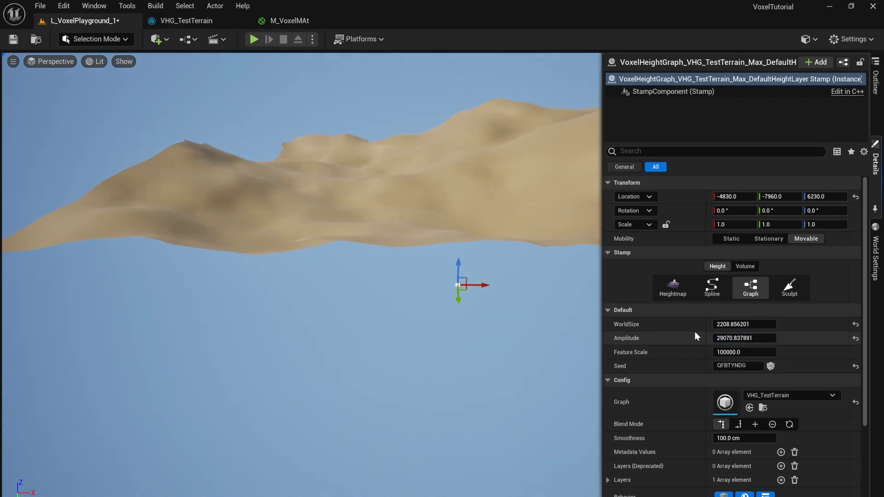
{"action": "right_click_drag", "start_coordinate": [539, 299], "coordinate": [566, 272]}
{"action": "mouse_move", "coordinate": [335, 259]}
{"action": "right_mouse_down"}
{"action": "mouse_move", "coordinate": [346, 249]}
{"action": "mouse_move", "coordinate": [335, 259]}
{"action": "right_mouse_up"}
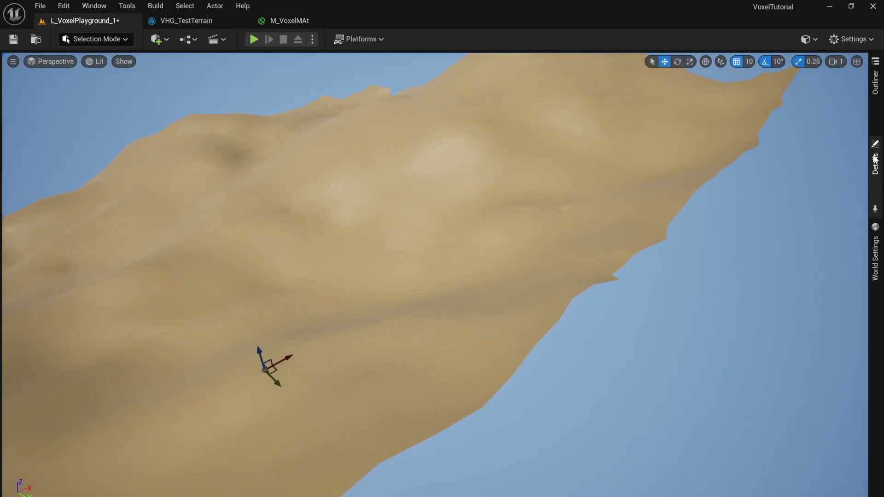
Reset the terrain stamp's Location to its default.
{"action": "left_click", "coordinate": [876, 158]}
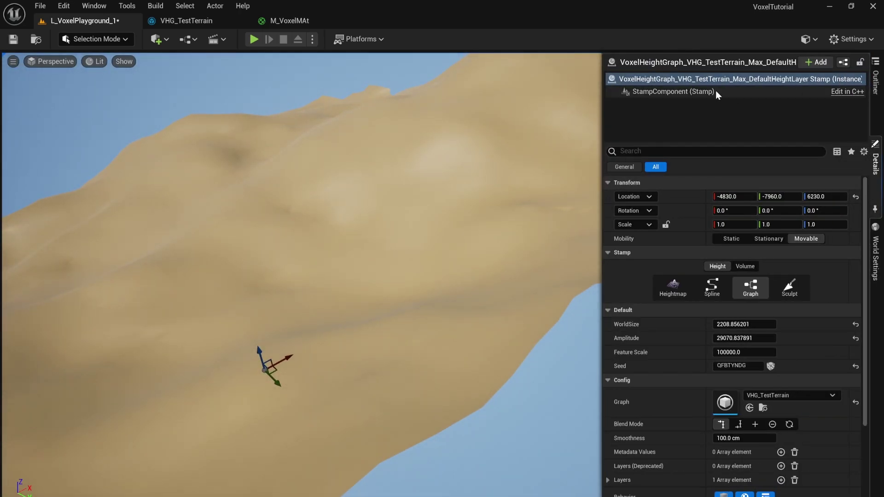
{"action": "left_click", "coordinate": [855, 196]}
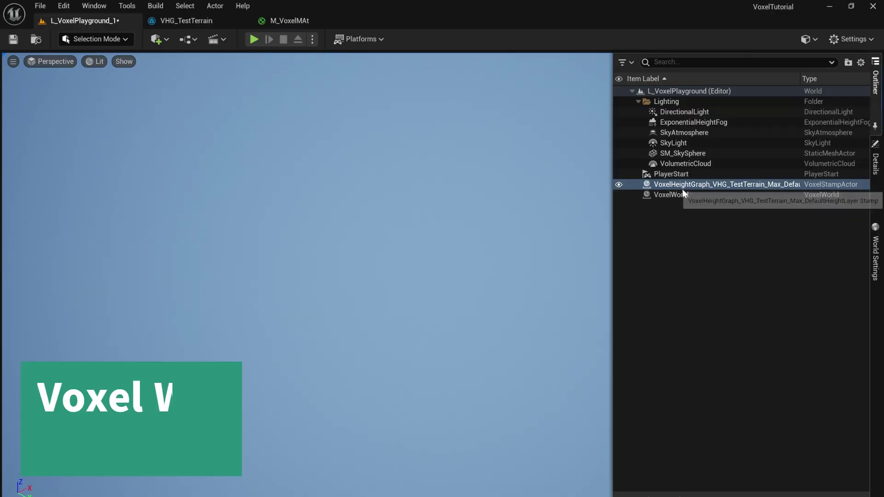
Select the VoxelWorld actor and reset its Location to 0, 0, 0.
{"action": "left_click", "coordinate": [713, 195]}
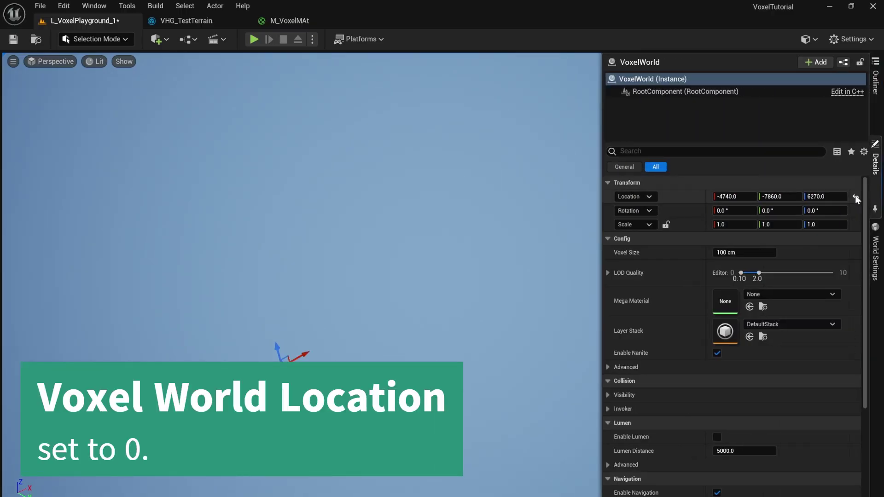
{"action": "left_click", "coordinate": [855, 195]}
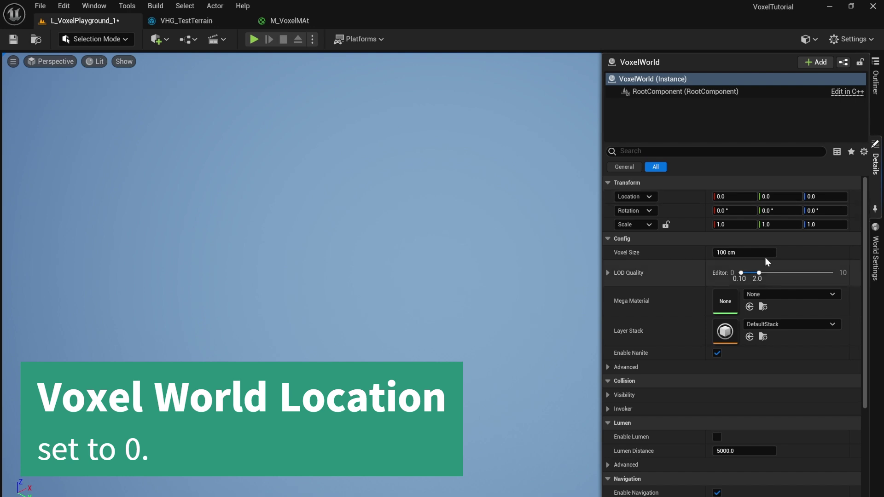
Raise the VHG_TestTerrain stamp's WorldSize to about 17060.12, its Amplitude to about 82266.39 and its Feature Scale to about 127547.38.
{"action": "left_click", "coordinate": [875, 80]}
{"action": "left_click", "coordinate": [751, 184]}
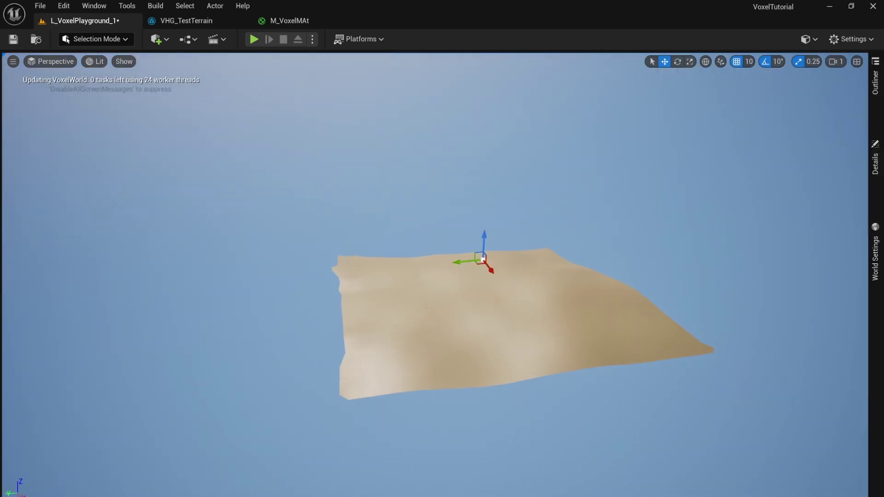
{"action": "right_click_drag", "start_coordinate": [441, 271], "coordinate": [460, 295]}
{"action": "left_click", "coordinate": [879, 163]}
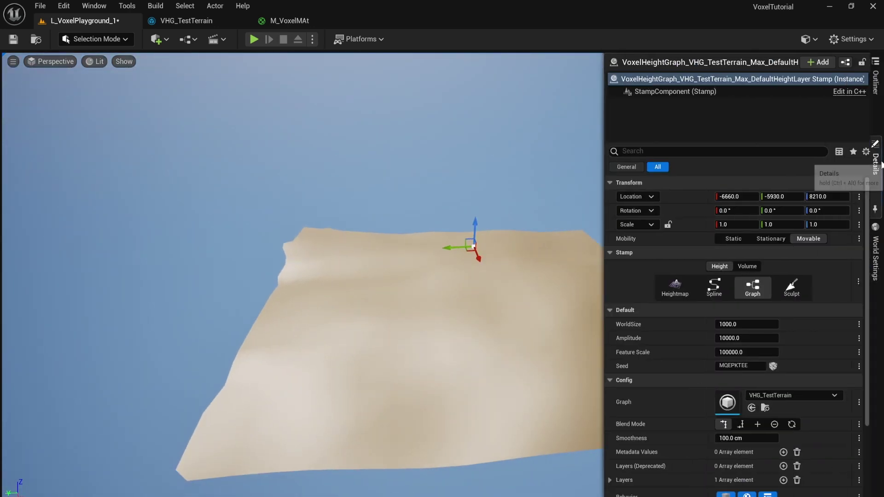
{"action": "left_click_drag", "start_coordinate": [744, 325], "coordinate": [773, 338]}
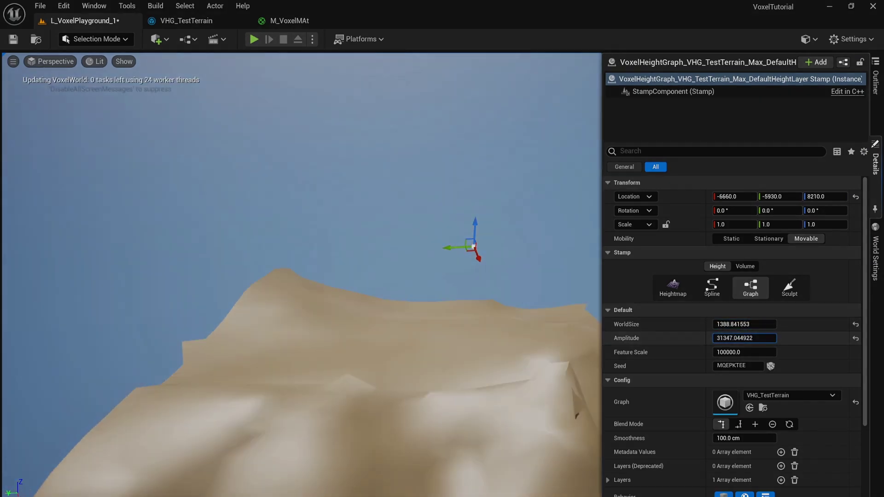
{"action": "left_click_drag", "start_coordinate": [737, 324], "coordinate": [728, 313]}
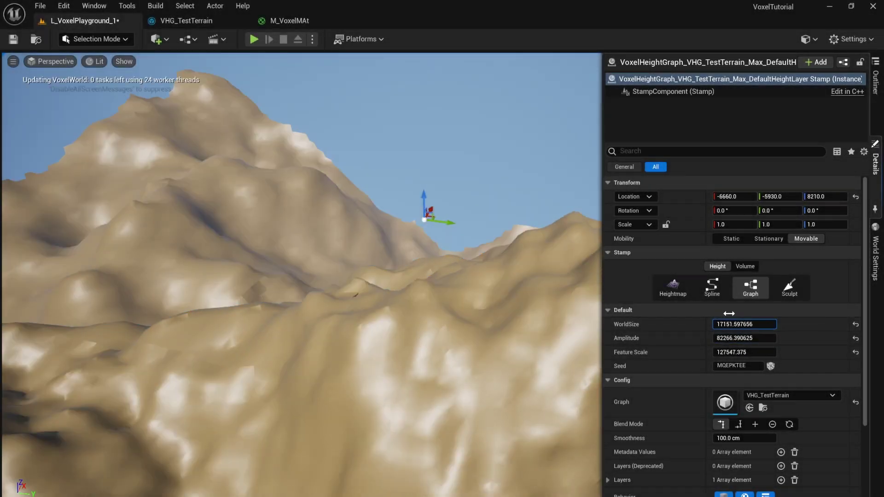
{"action": "right_click_drag", "start_coordinate": [495, 236], "coordinate": [494, 236]}
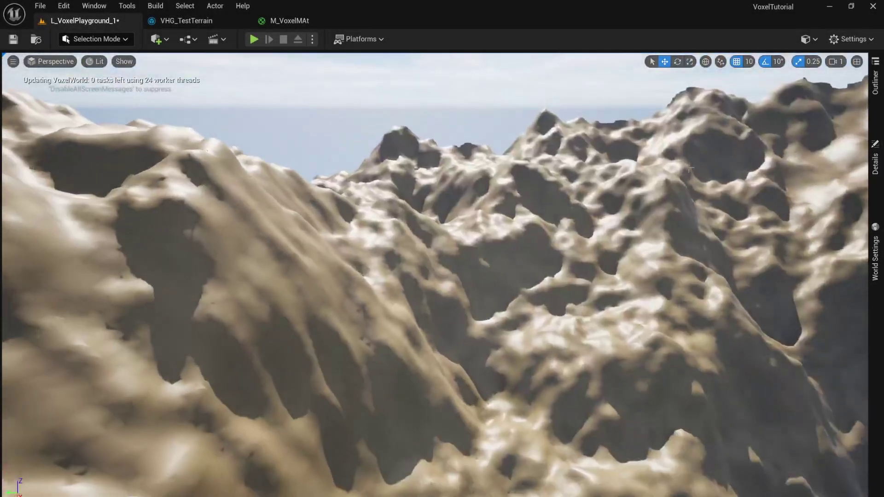
Lower the terrain stamp's Amplitude to about 30361.68 and raise its Feature Scale to about 182438.41.
{"action": "left_click", "coordinate": [875, 163]}
{"action": "left_click_drag", "start_coordinate": [733, 337], "coordinate": [704, 337]}
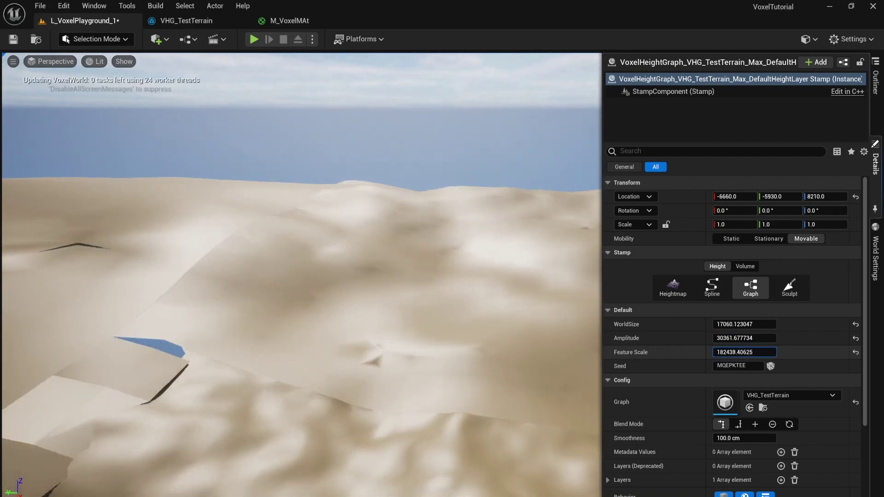
{"action": "left_click_drag", "start_coordinate": [737, 352], "coordinate": [746, 337]}
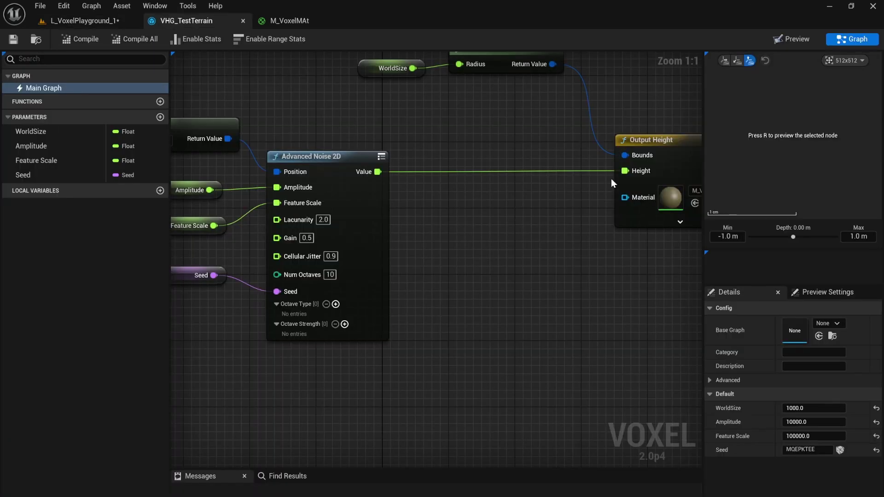
Look over the noise and parameter nodes of the VHG_TestTerrain graph, and close the M_VoxelMAt material after returning to the level.
{"action": "right_click_drag", "start_coordinate": [574, 234], "coordinate": [499, 240]}
{"action": "right_click_drag", "start_coordinate": [235, 183], "coordinate": [383, 183]}
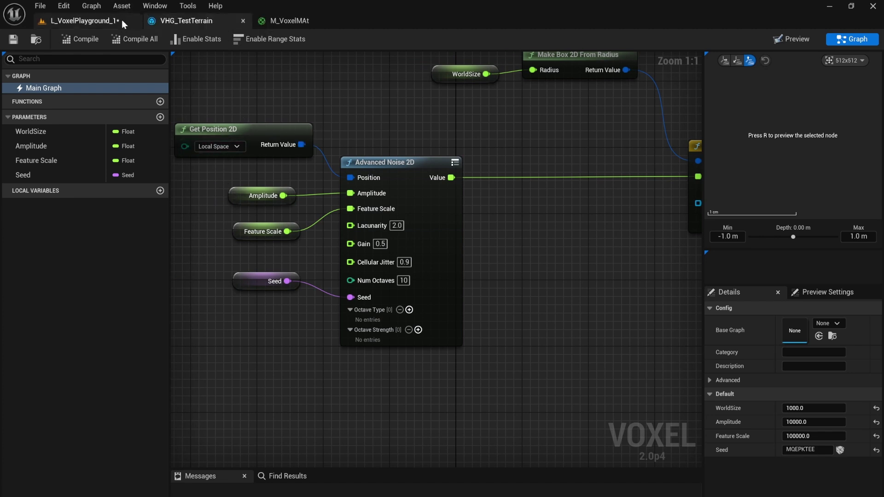
{"action": "left_click", "coordinate": [105, 21]}
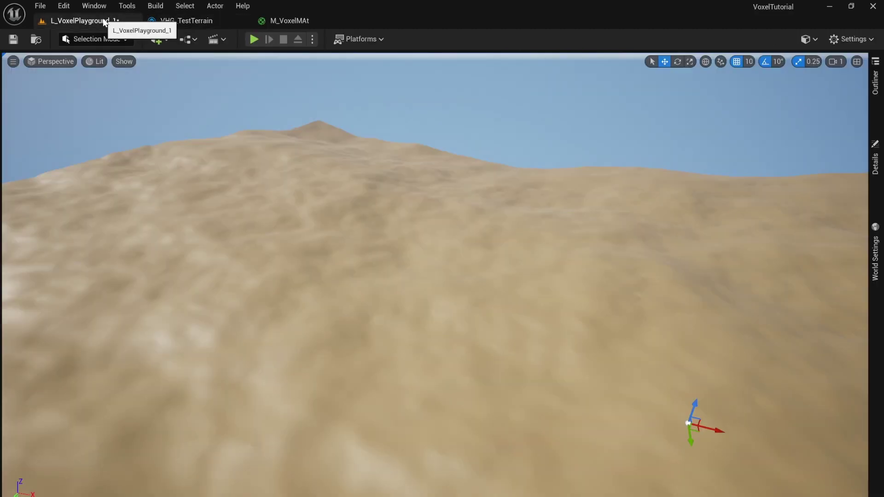
{"action": "left_click", "coordinate": [353, 21]}
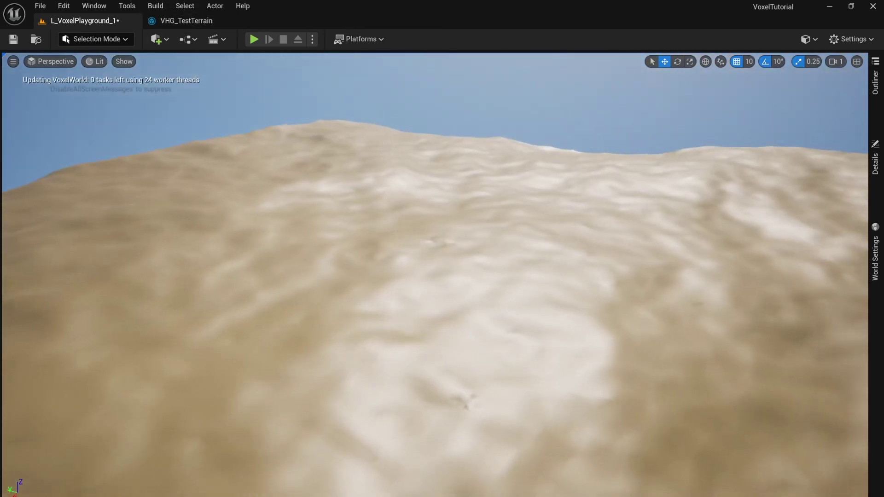
{"action": "right_click_drag", "start_coordinate": [673, 164], "coordinate": [573, 168]}
{"action": "right_click_drag", "start_coordinate": [597, 227], "coordinate": [472, 241]}
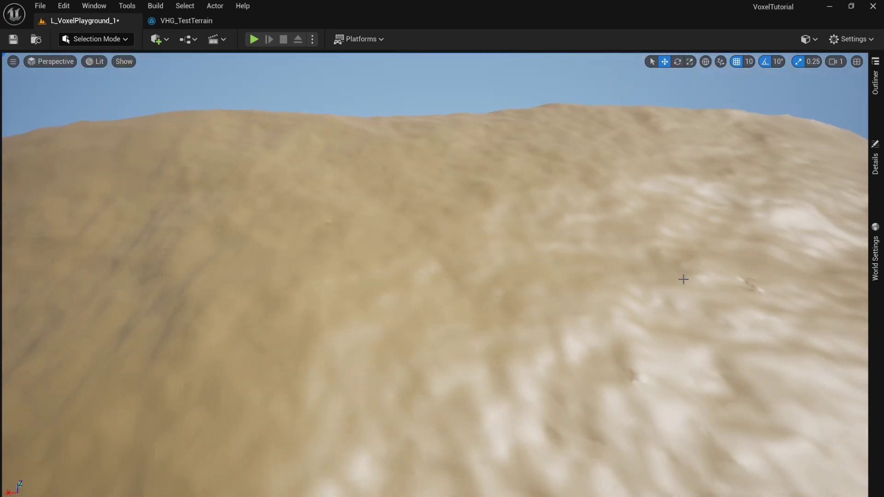
{"action": "right_click_drag", "start_coordinate": [457, 275], "coordinate": [464, 296]}
{"action": "right_click", "coordinate": [458, 347]}
{"action": "left_click", "coordinate": [687, 298]}
{"action": "key", "text": "Escape"}
{"action": "right_click_drag", "start_coordinate": [470, 328], "coordinate": [427, 355]}
Browse the project content to the LayersAndStacks folder inside VoxelTutorial.
{"action": "key", "text": "ctrl+space"}
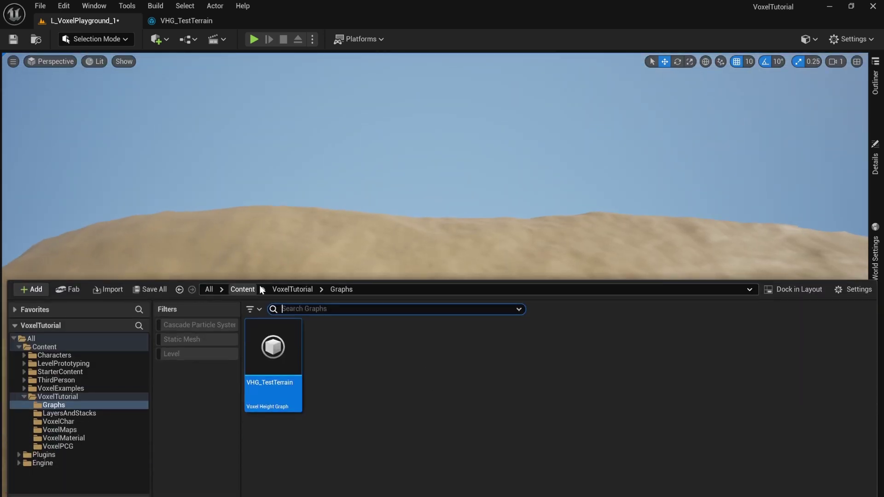
{"action": "left_click", "coordinate": [288, 288]}
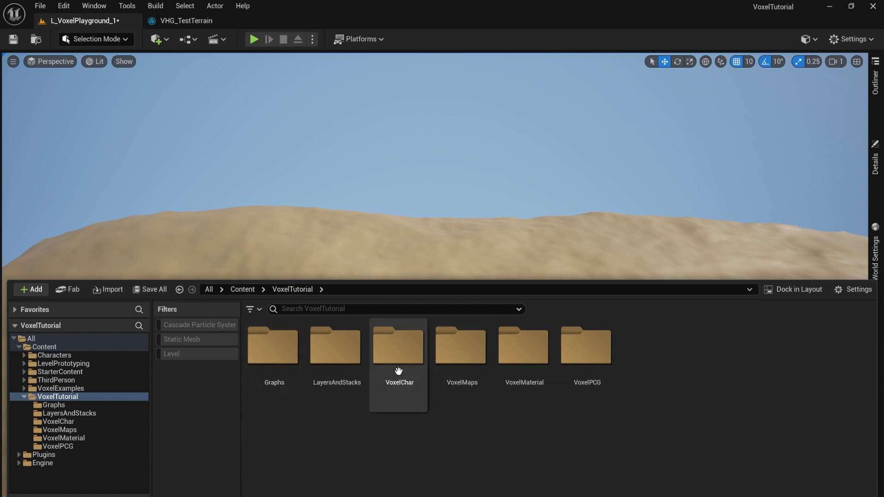
{"action": "double_click", "coordinate": [351, 342]}
{"action": "right_click", "coordinate": [292, 348]}
{"action": "left_click", "coordinate": [499, 185]}
{"action": "left_click", "coordinate": [644, 252]}
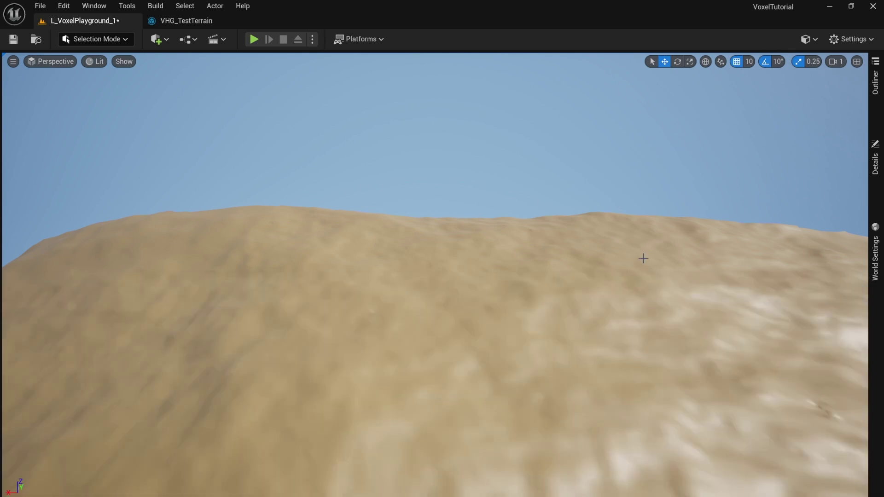
Examine the terrain stamp's Layers settings and the VoxelWorld actor's Layer Stack setting.
{"action": "left_click", "coordinate": [875, 163]}
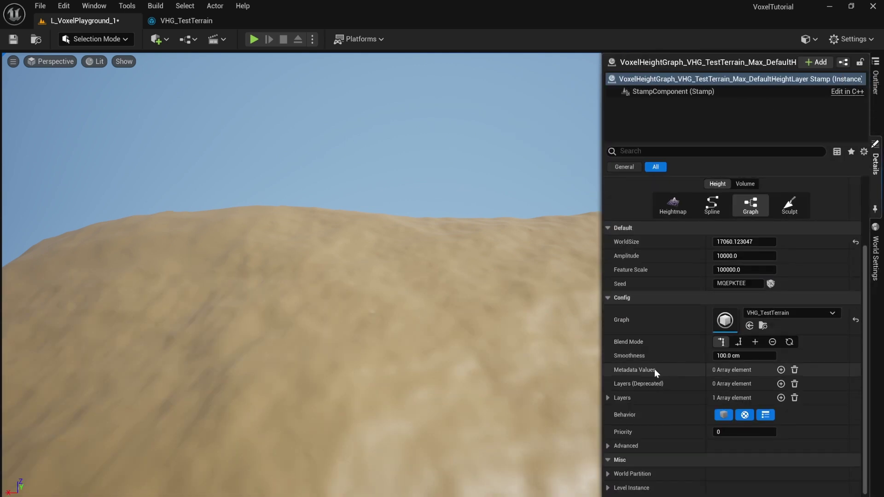
{"action": "scroll", "coordinate": [604, 405], "scroll_direction": "down", "scroll_amount": 1}
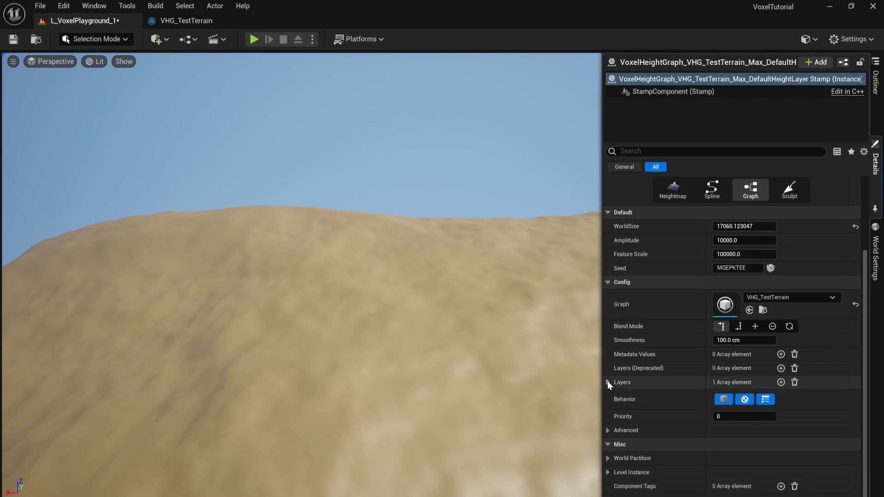
{"action": "left_click", "coordinate": [875, 81]}
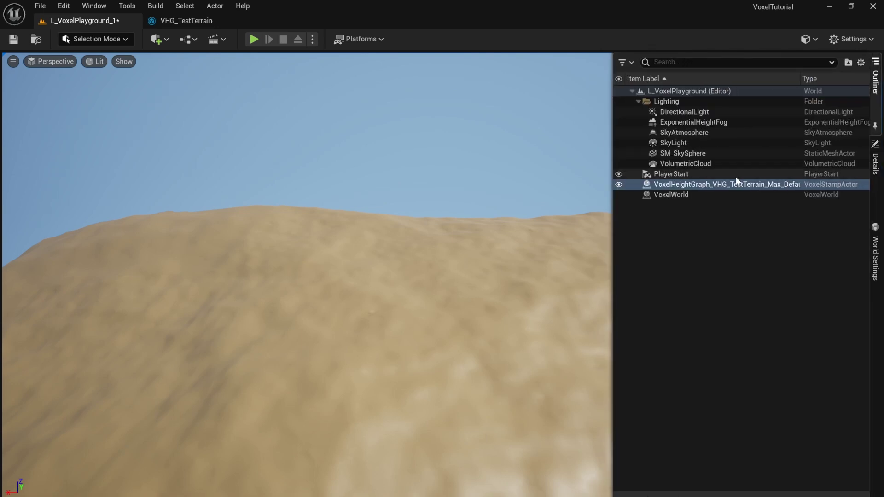
{"action": "left_click", "coordinate": [705, 194]}
{"action": "left_click", "coordinate": [875, 164]}
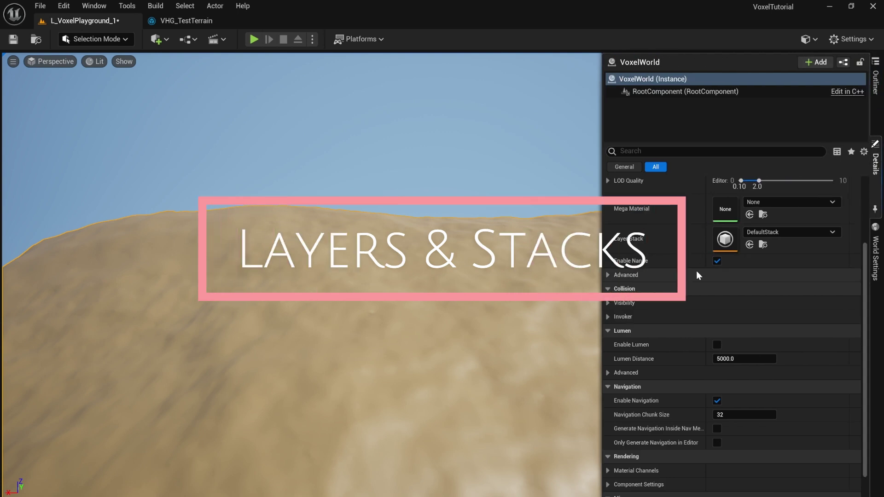
{"action": "scroll", "coordinate": [639, 256], "scroll_direction": "up", "scroll_amount": 3}
{"action": "scroll", "coordinate": [639, 256], "scroll_direction": "up", "scroll_amount": 1}
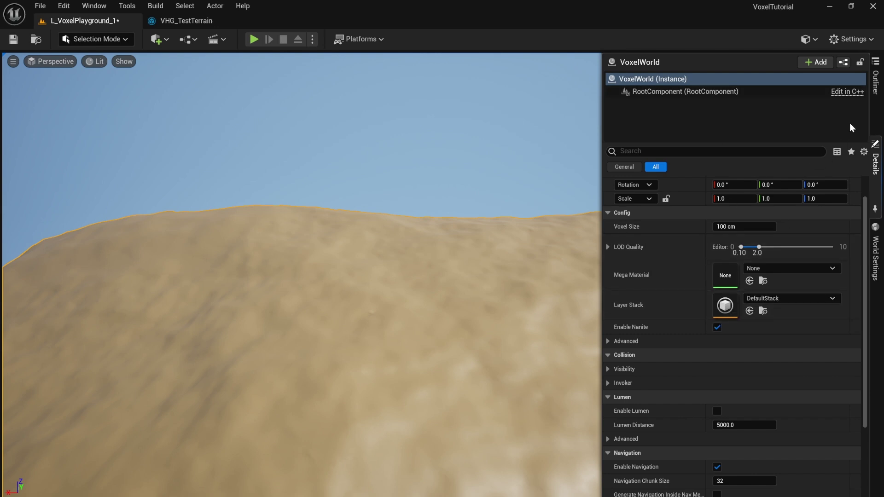
Create a Voxel Layer Stack asset named NewVoxelLayerStackTutorial in the LayersAndStacks folder.
{"action": "right_click_drag", "start_coordinate": [421, 324], "coordinate": [426, 284]}
{"action": "key", "text": "ctrl+space"}
{"action": "right_click", "coordinate": [290, 352]}
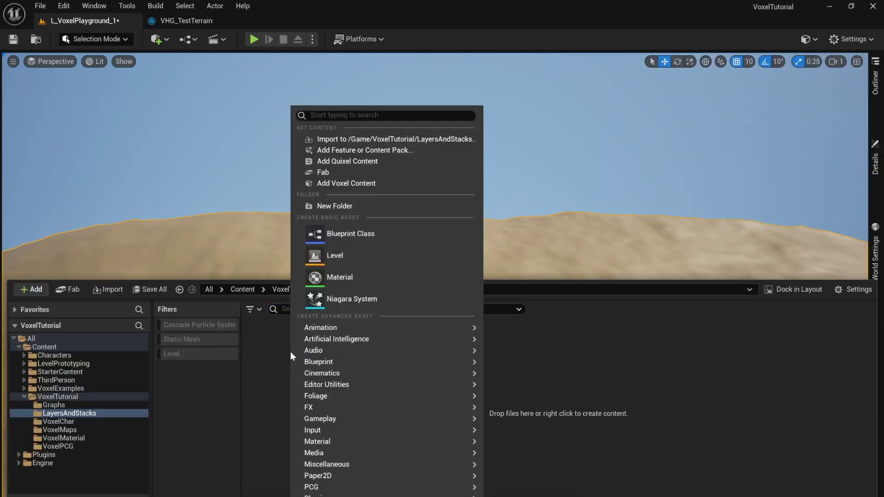
{"action": "scroll", "coordinate": [350, 454], "scroll_direction": "down", "scroll_amount": 2}
{"action": "mouse_move", "coordinate": [329, 496]}
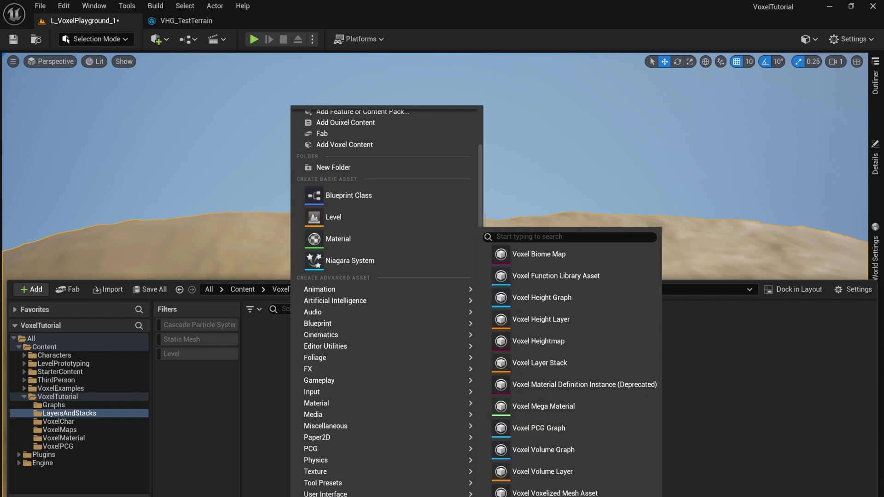
{"action": "left_click", "coordinate": [530, 368]}
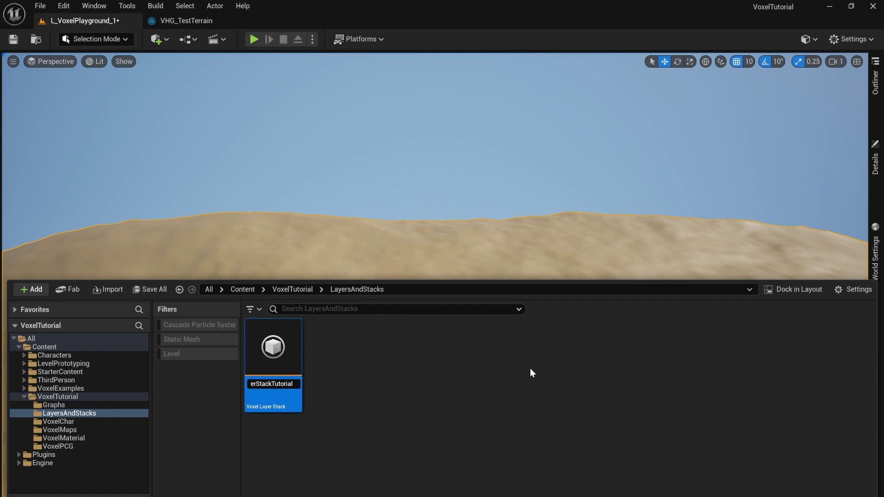
{"action": "key", "text": "Return"}
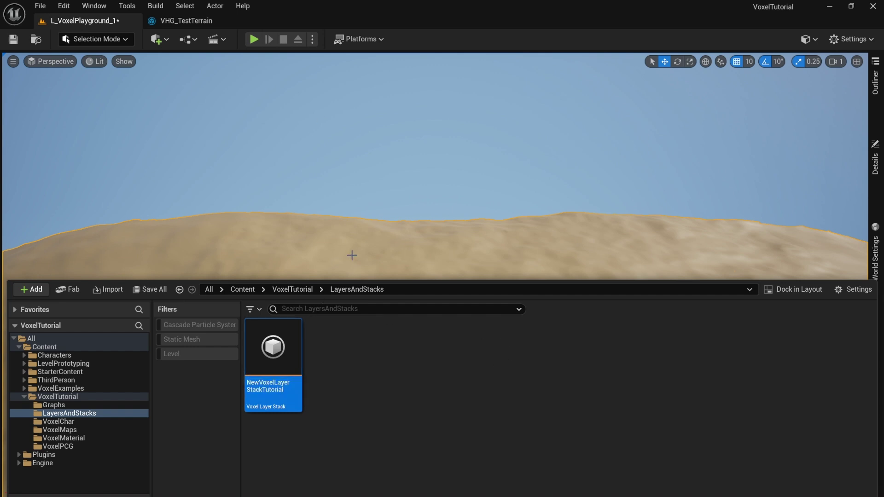
Assign NewVoxelLayerStackTutorial as the VoxelWorld actor's Layer Stack.
{"action": "left_click", "coordinate": [875, 164]}
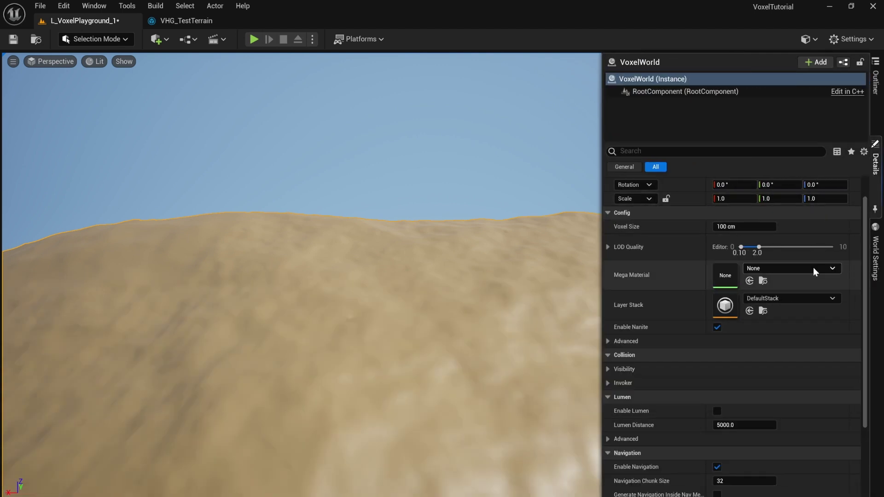
{"action": "left_click", "coordinate": [750, 311]}
{"action": "left_click", "coordinate": [402, 228]}
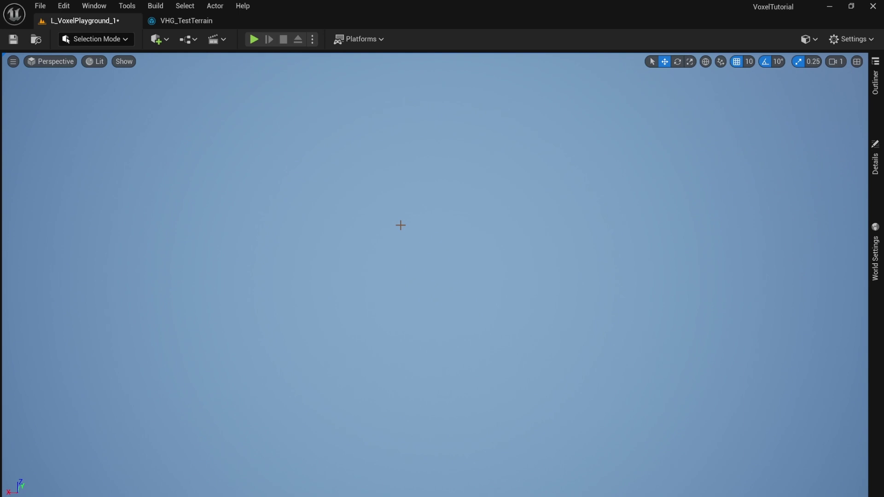
Open NewVoxelLayerStackTutorial and add one element each to its Height Layers and Volume Layers.
{"action": "key", "text": "ctrl+space"}
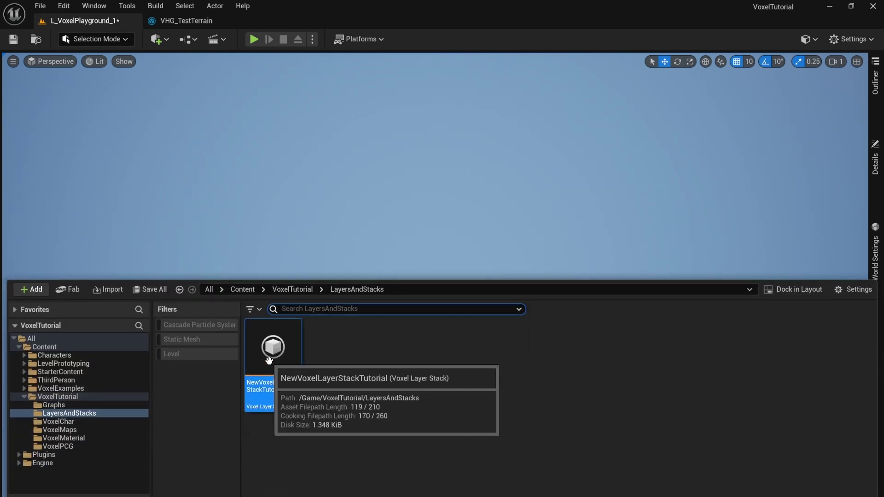
{"action": "double_click", "coordinate": [271, 352]}
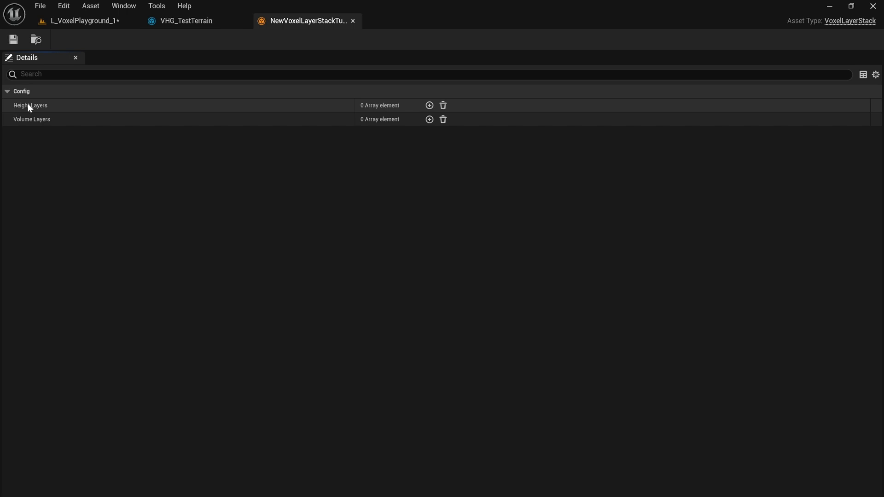
{"action": "left_click", "coordinate": [429, 106]}
{"action": "left_click", "coordinate": [429, 149]}
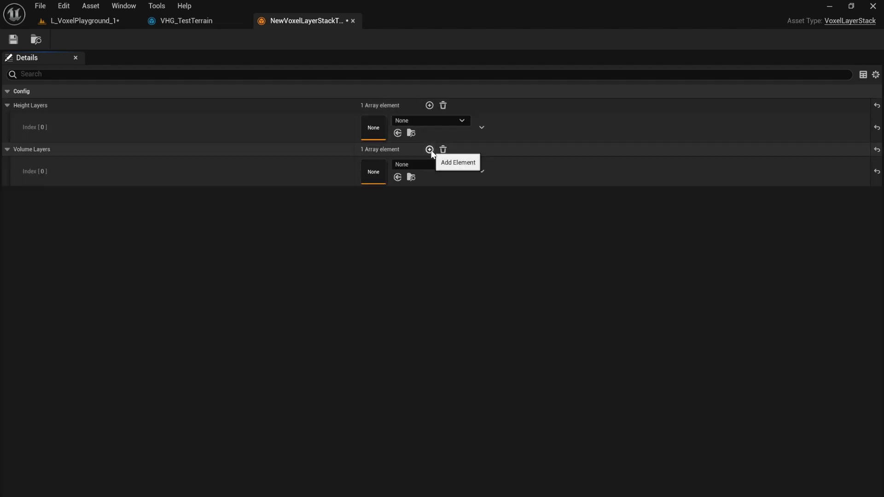
Assign DefaultHeightLayer to the height layer element and DefaultVolumeLayer to the volume layer element, and save the stack.
{"action": "left_click", "coordinate": [417, 122]}
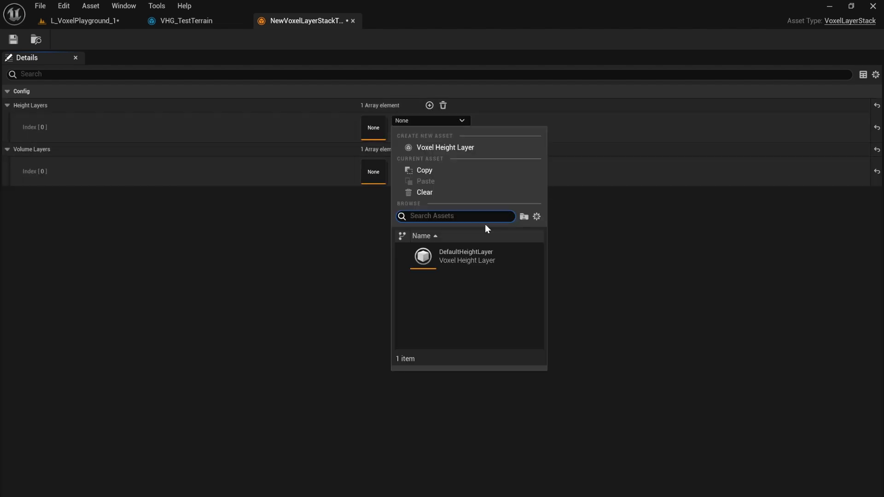
{"action": "left_click", "coordinate": [491, 259]}
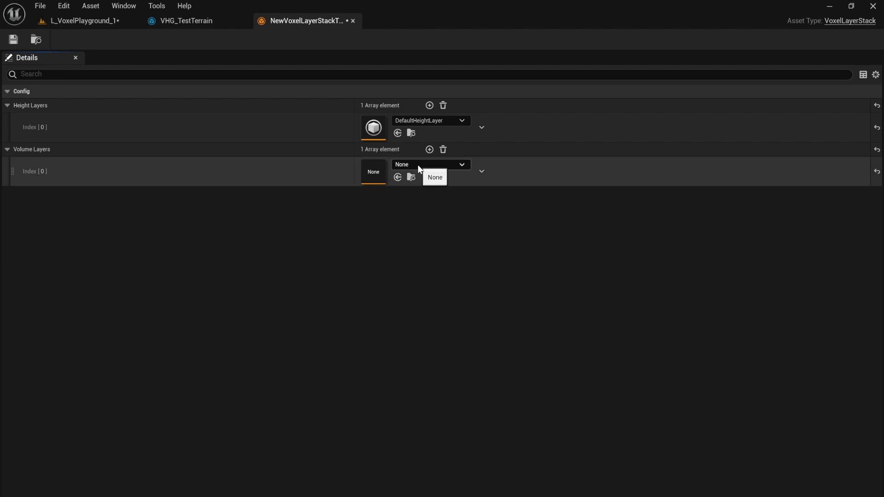
{"action": "left_click", "coordinate": [418, 165]}
{"action": "left_click", "coordinate": [484, 303]}
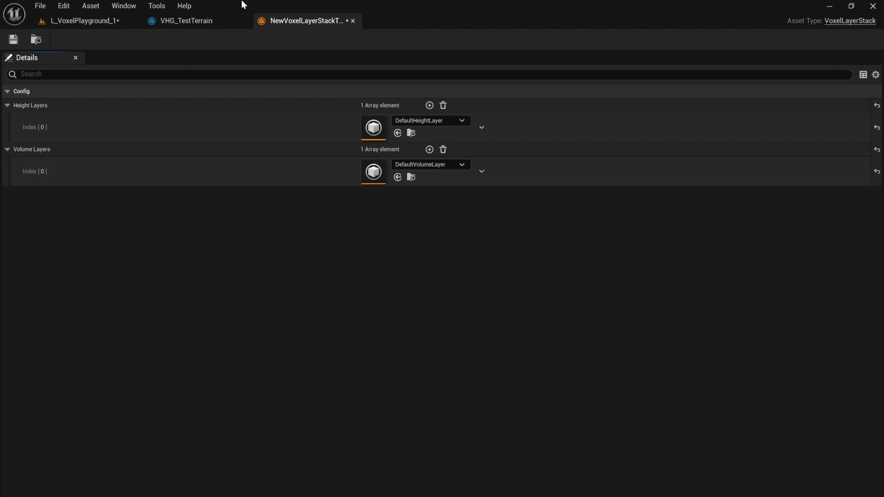
{"action": "left_click", "coordinate": [11, 42]}
Return to the L_VoxelPlayground_1 level and look over the terrain with the new layer stack.
{"action": "left_click", "coordinate": [76, 20]}
{"action": "right_click_drag", "start_coordinate": [467, 249], "coordinate": [495, 278]}
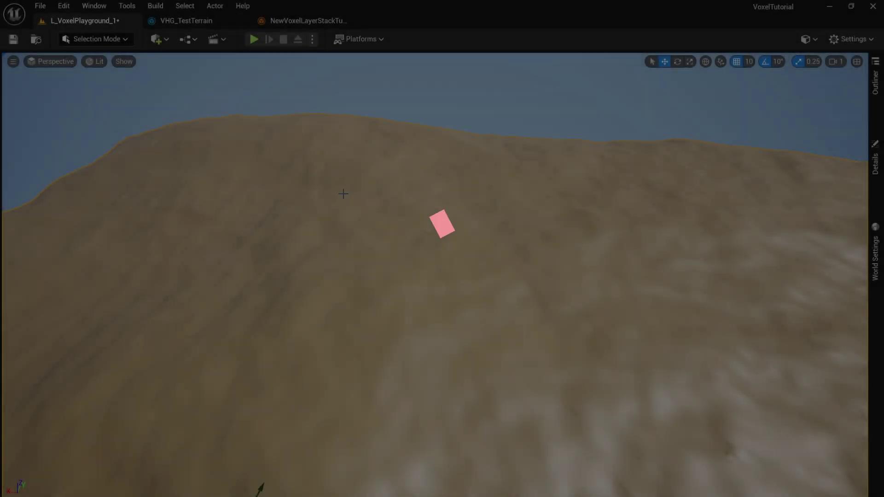
{"action": "right_click_drag", "start_coordinate": [421, 211], "coordinate": [424, 220]}
Create a Voxel Height Layer asset with its default name in the LayersAndStacks folder and check its details.
{"action": "key", "text": "ctrl+space"}
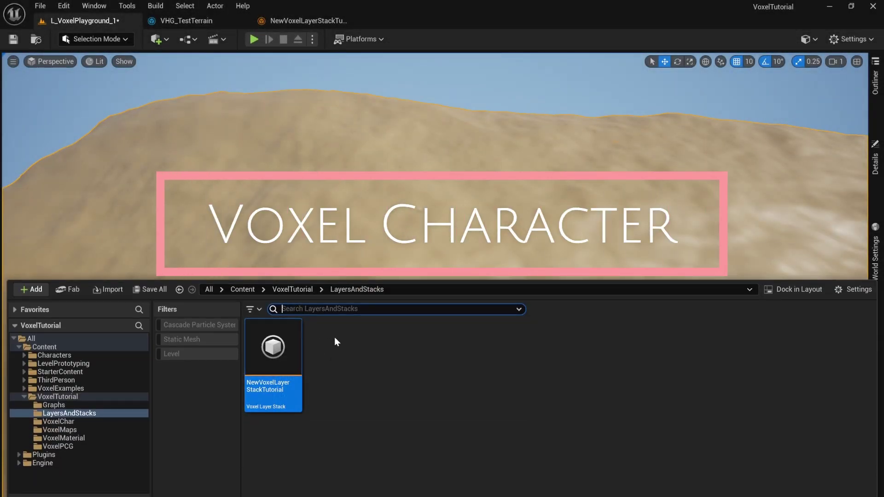
{"action": "right_click", "coordinate": [341, 350]}
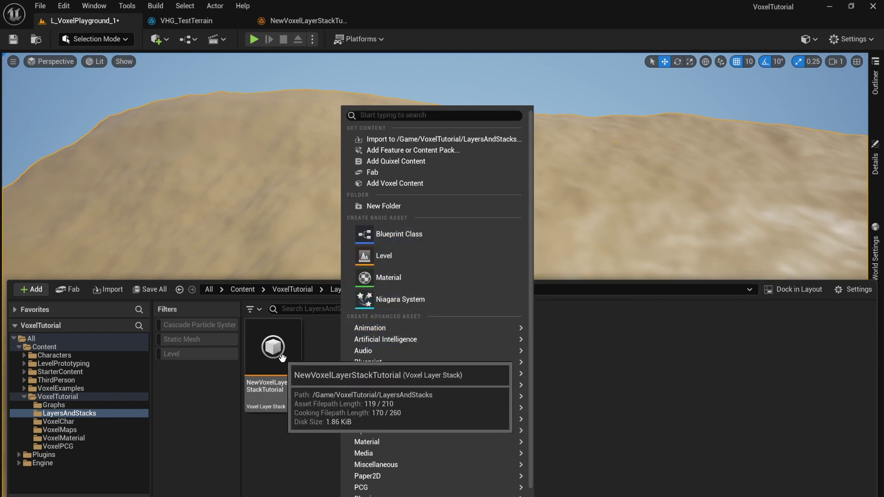
{"action": "scroll", "coordinate": [436, 414], "scroll_direction": "down", "scroll_amount": 2}
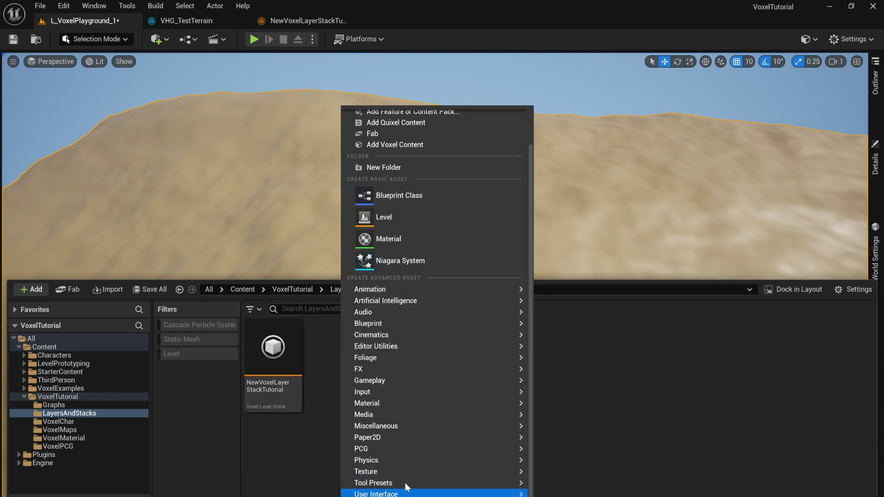
{"action": "mouse_move", "coordinate": [435, 496]}
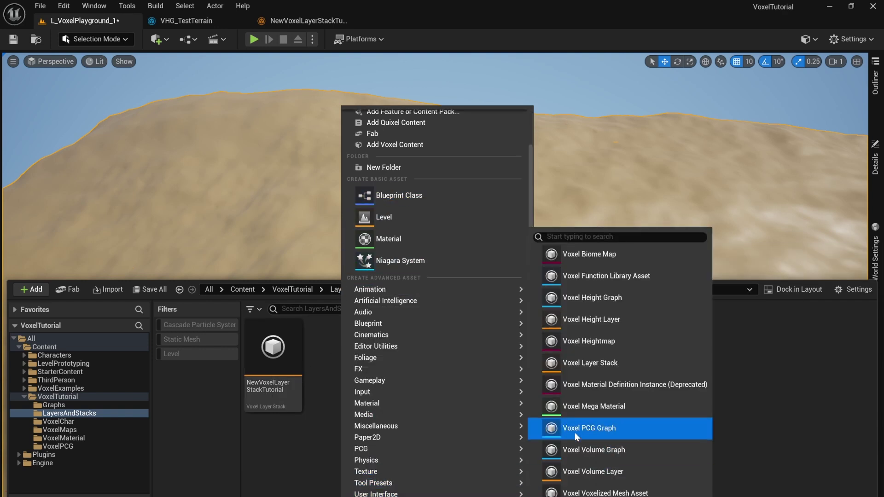
{"action": "left_click", "coordinate": [604, 318]}
{"action": "key", "text": "Return"}
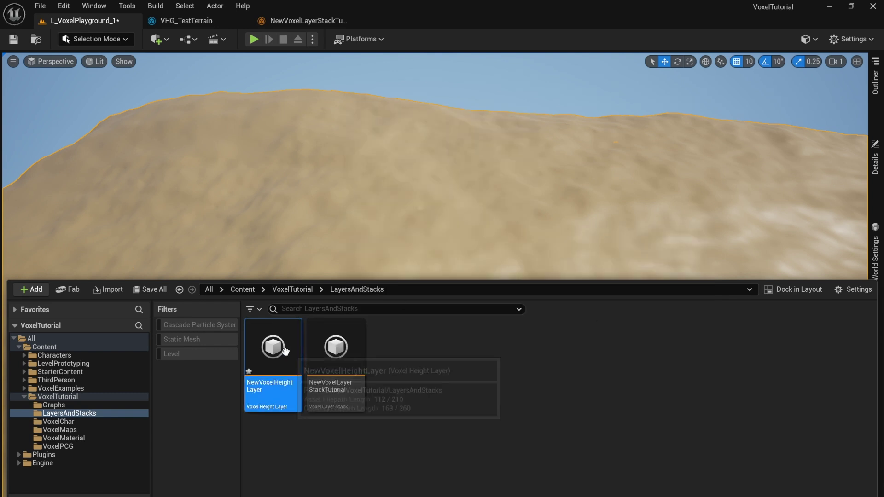
{"action": "double_click", "coordinate": [296, 356]}
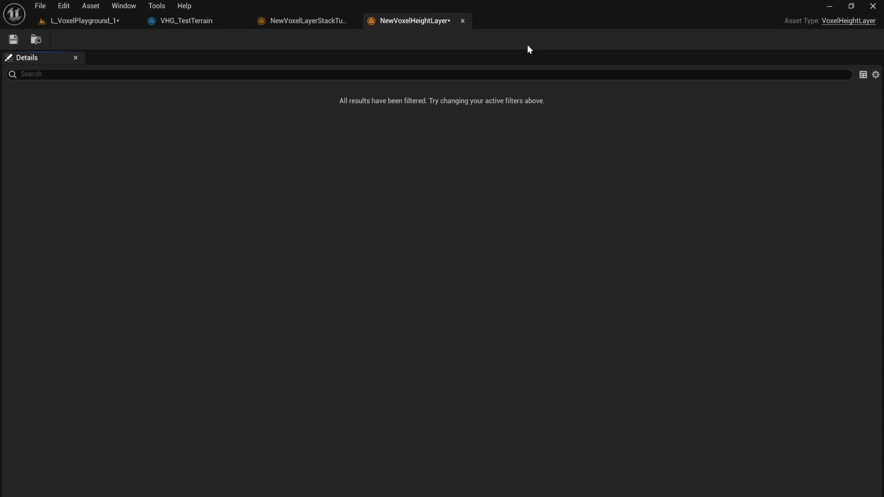
{"action": "left_click", "coordinate": [462, 21]}
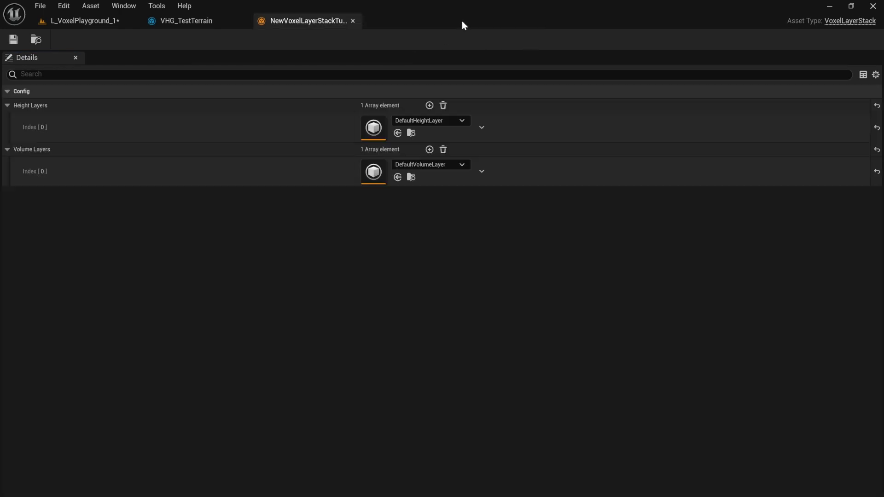
Add a second Height Layers element to the layer stack, assign NewVoxelHeightLayer to it, and close the saved stack.
{"action": "left_click", "coordinate": [429, 105]}
{"action": "left_click", "coordinate": [433, 150]}
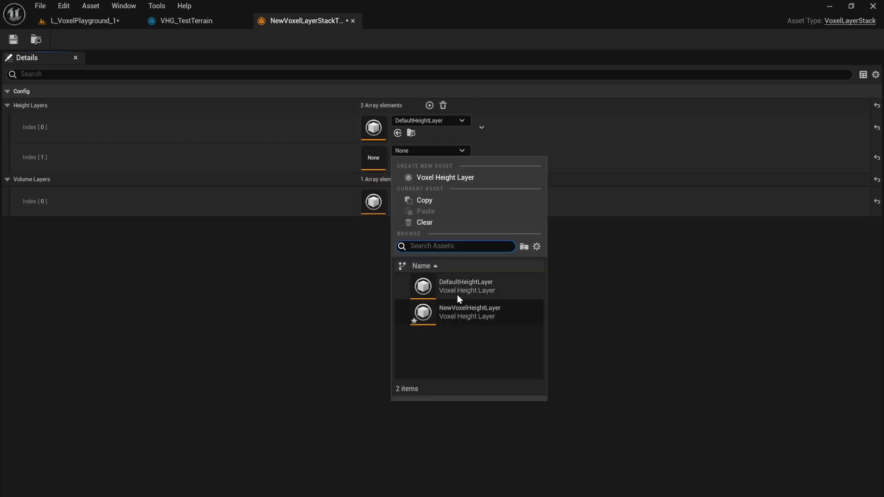
{"action": "left_click", "coordinate": [469, 313]}
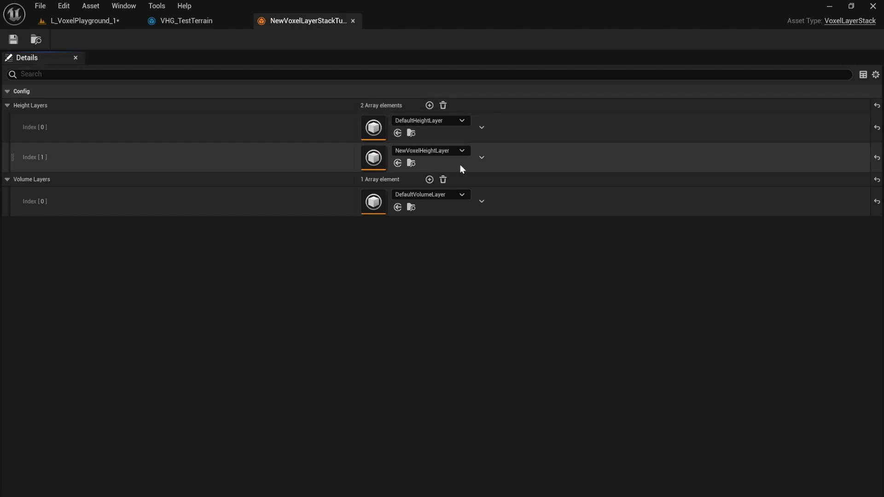
{"action": "left_click", "coordinate": [352, 22]}
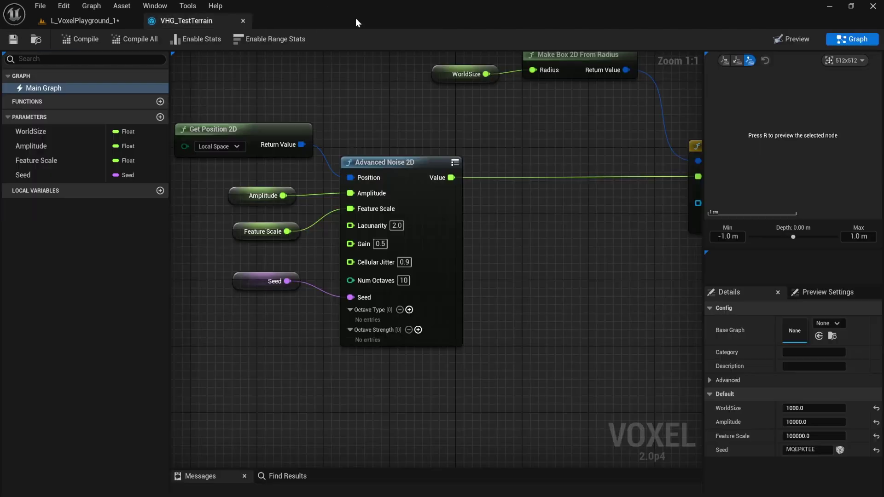
Return to the L_VoxelPlayground_1 level and browse to the VoxelChar folder inside VoxelTutorial.
{"action": "left_click", "coordinate": [115, 23]}
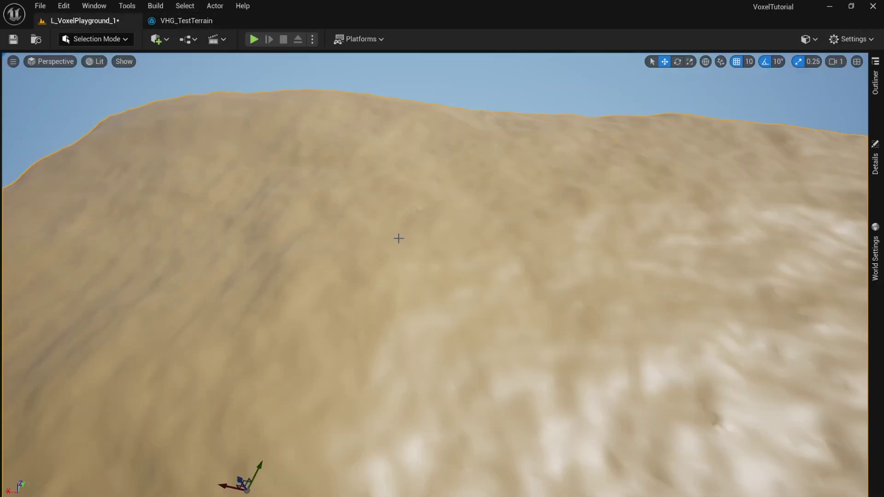
{"action": "key", "text": "ctrl+space"}
{"action": "left_click", "coordinate": [292, 290]}
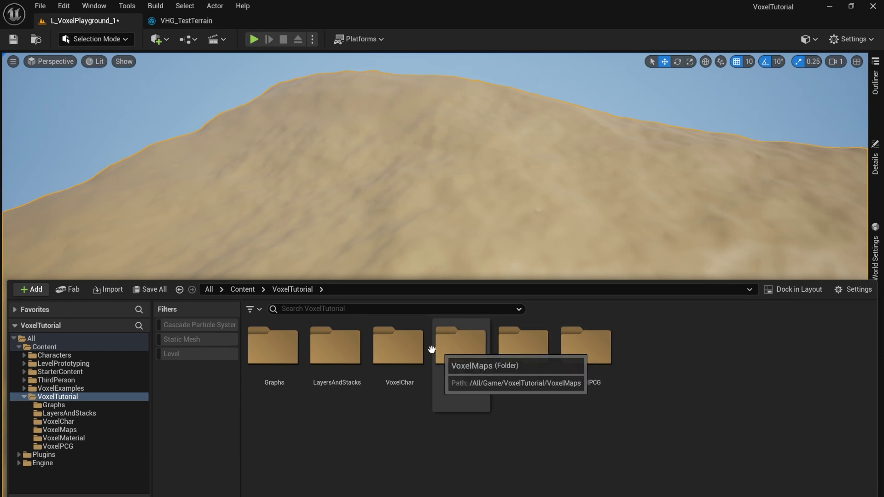
{"action": "double_click", "coordinate": [396, 348]}
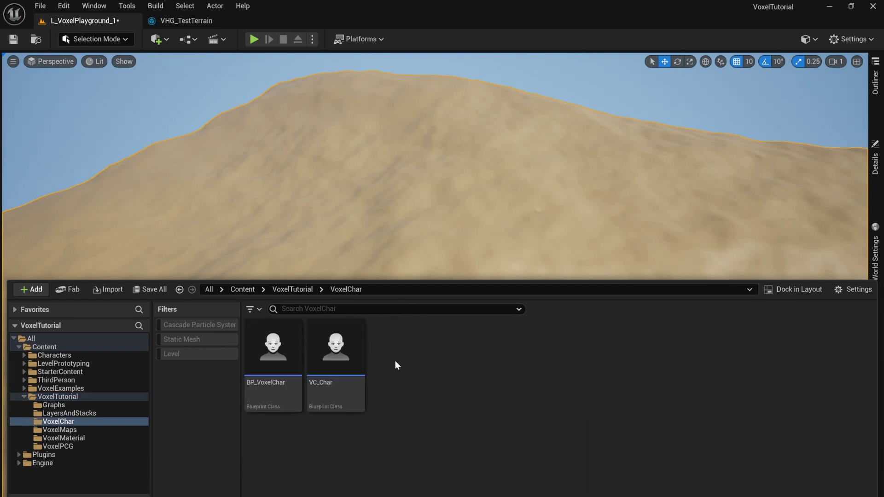
{"action": "right_click", "coordinate": [414, 370]}
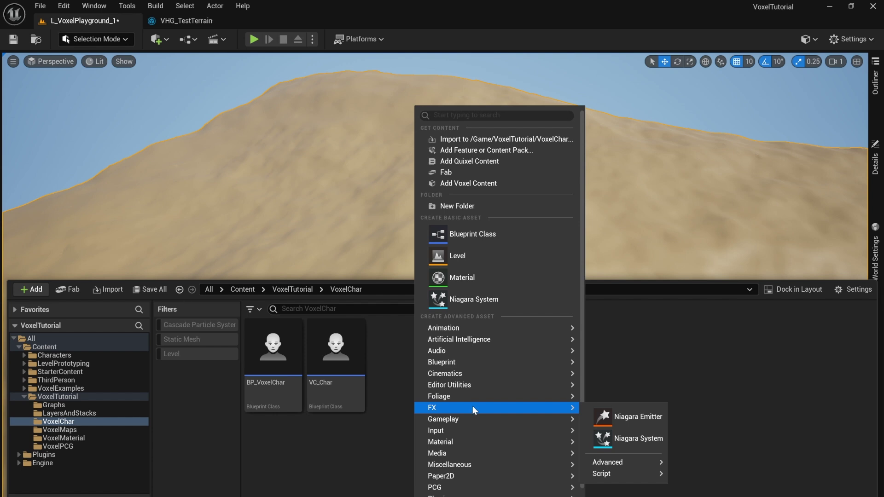
{"action": "scroll", "coordinate": [507, 465], "scroll_direction": "down", "scroll_amount": 2}
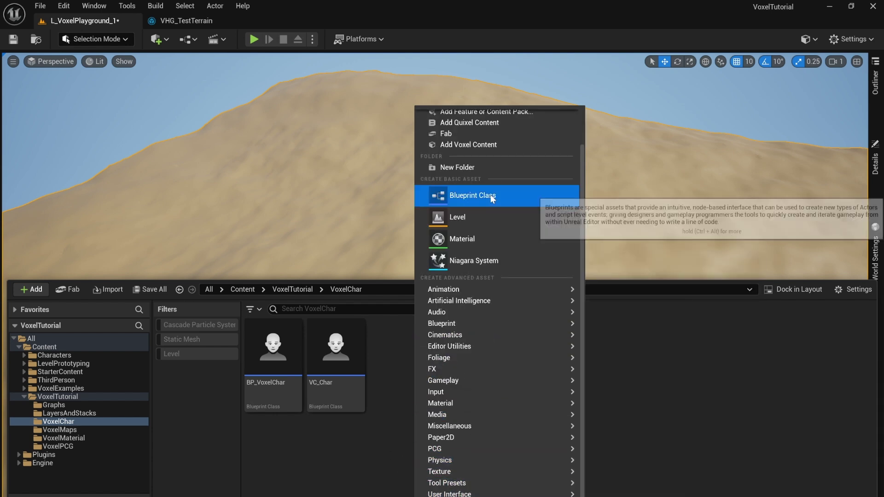
{"action": "left_click", "coordinate": [490, 195]}
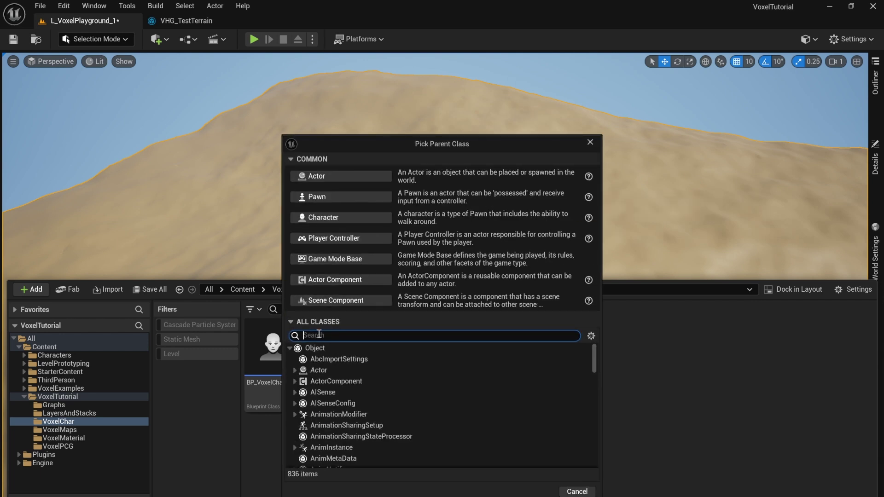
{"action": "type", "text": "voxel"}
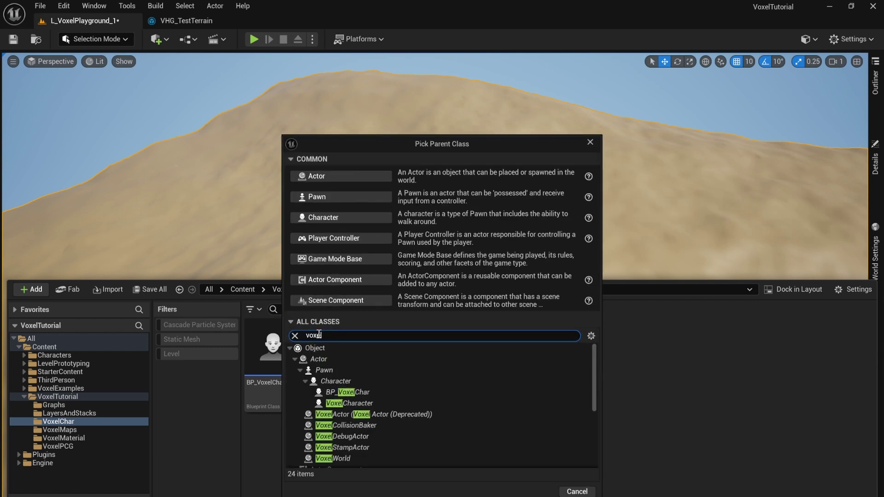
{"action": "left_click", "coordinate": [353, 403]}
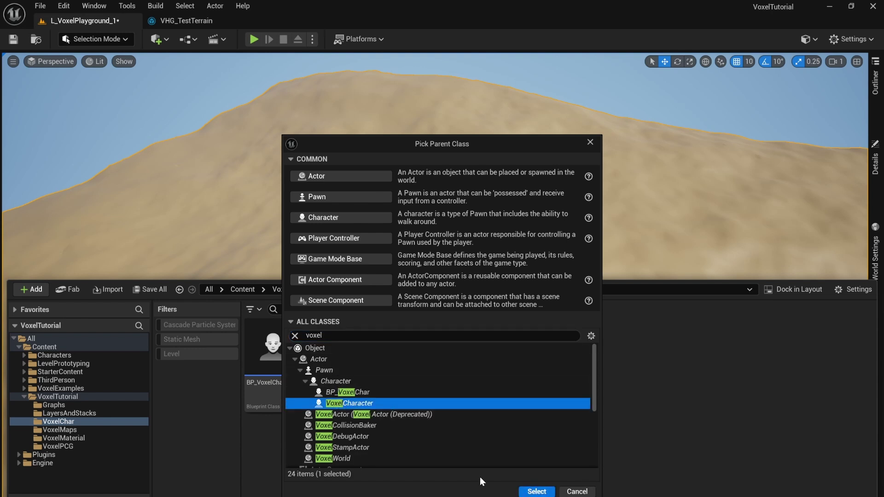
{"action": "left_click", "coordinate": [578, 491]}
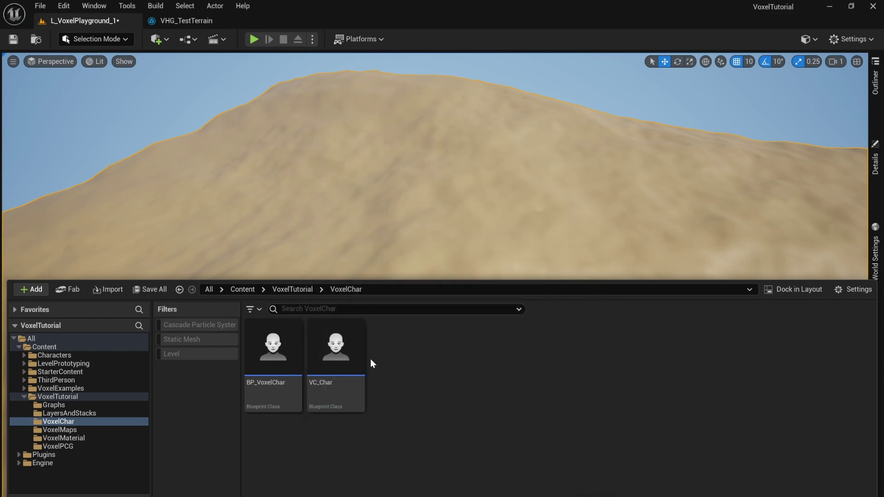
Open the VC_Char blueprint and examine its event graph and the capsule in its viewport.
{"action": "double_click", "coordinate": [334, 355]}
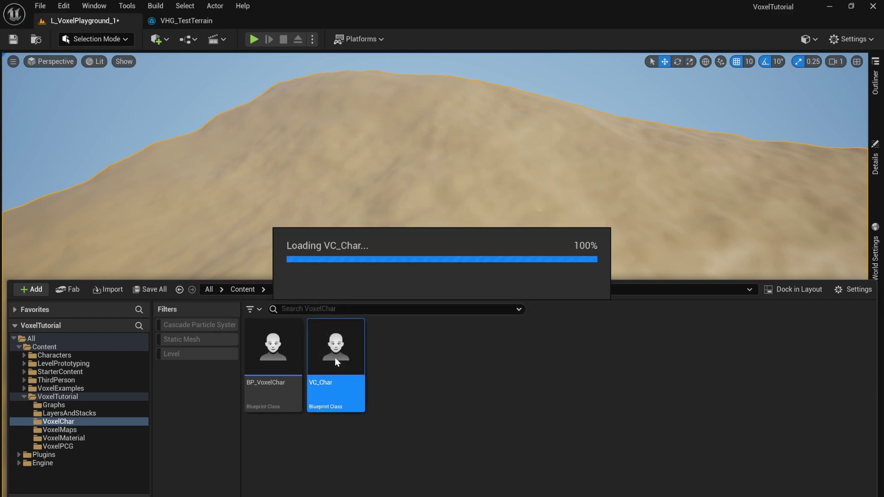
{"action": "left_click", "coordinate": [46, 59]}
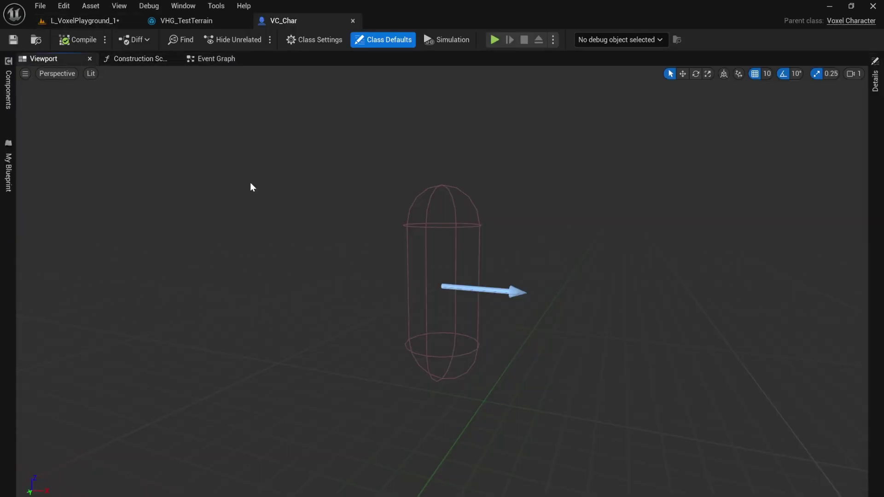
{"action": "left_click", "coordinate": [216, 63]}
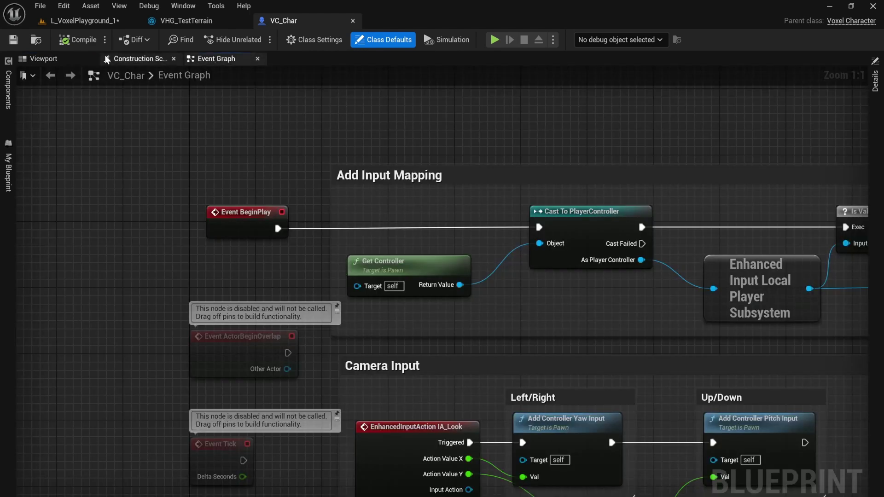
{"action": "left_click", "coordinate": [58, 54]}
{"action": "right_click_drag", "start_coordinate": [304, 180], "coordinate": [313, 220]}
{"action": "key", "text": "s"}
{"action": "right_click_drag", "start_coordinate": [489, 285], "coordinate": [489, 267]}
{"action": "key", "text": "w"}
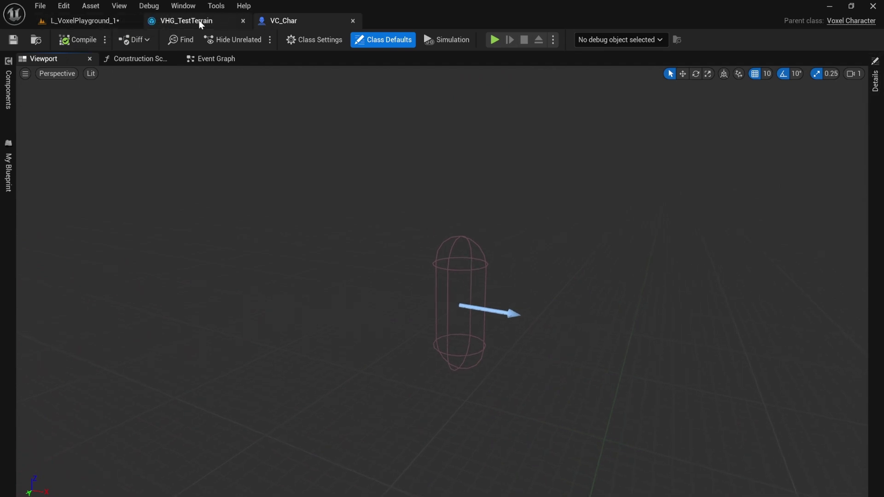
Open the BP_VoxelChar blueprint from the VoxelChar folder in the full Blueprint editor.
{"action": "left_click", "coordinate": [95, 21]}
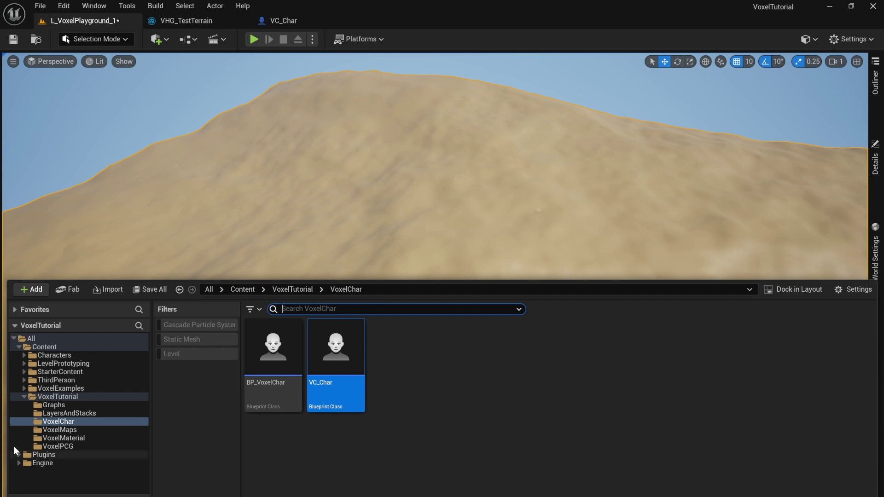
{"action": "double_click", "coordinate": [261, 356]}
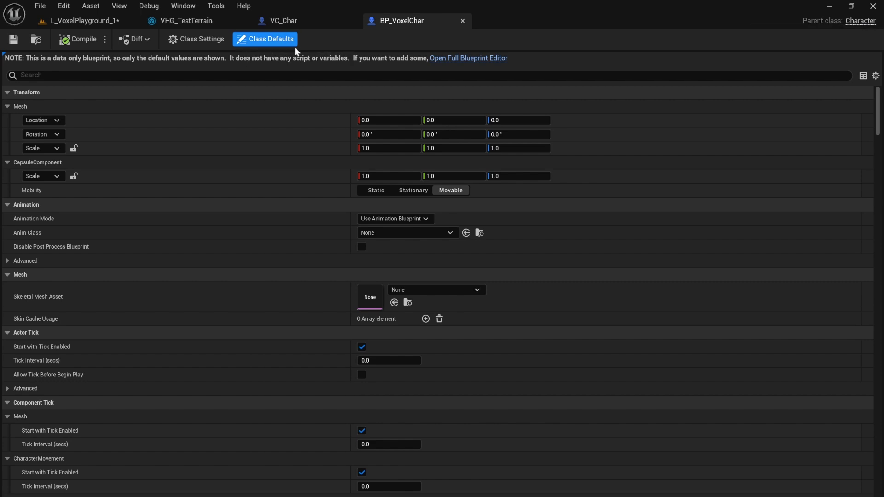
{"action": "left_click", "coordinate": [463, 58]}
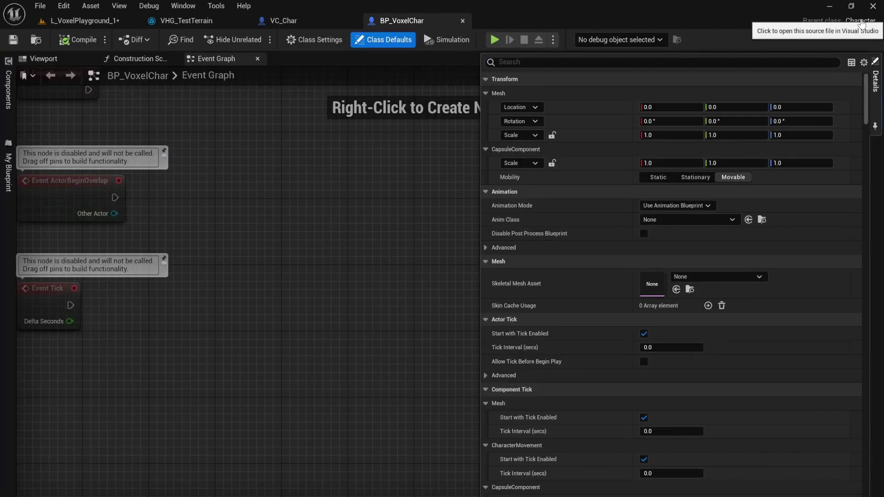
Change BP_VoxelChar's parent class to Voxel Character in the class settings and save the blueprint.
{"action": "left_click", "coordinate": [310, 42]}
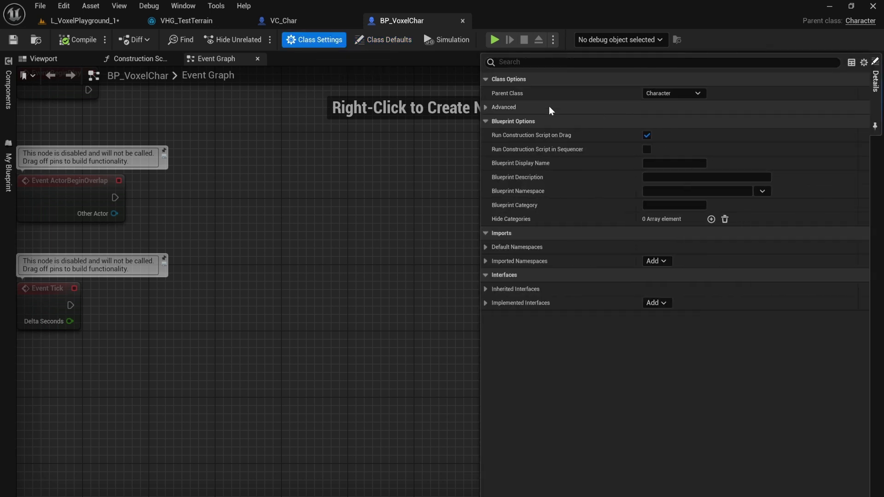
{"action": "left_click", "coordinate": [655, 97]}
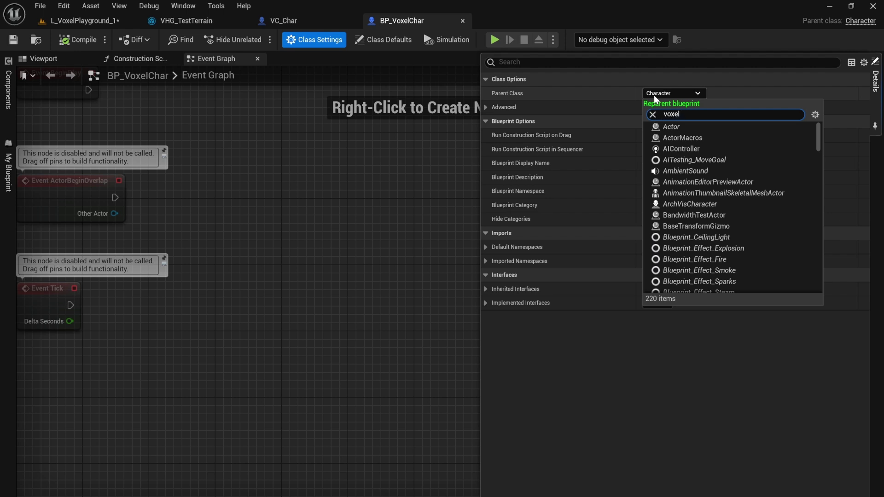
{"action": "type", "text": "voxel"}
{"action": "left_click", "coordinate": [693, 140]}
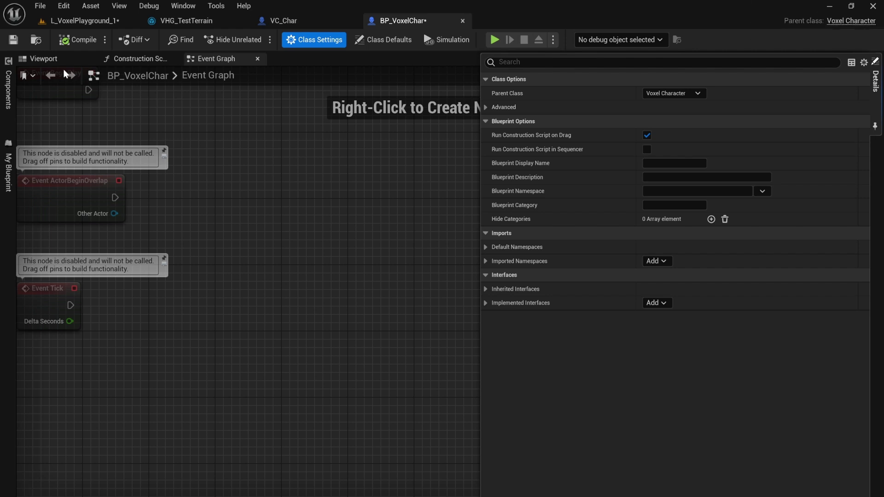
{"action": "left_click", "coordinate": [14, 41]}
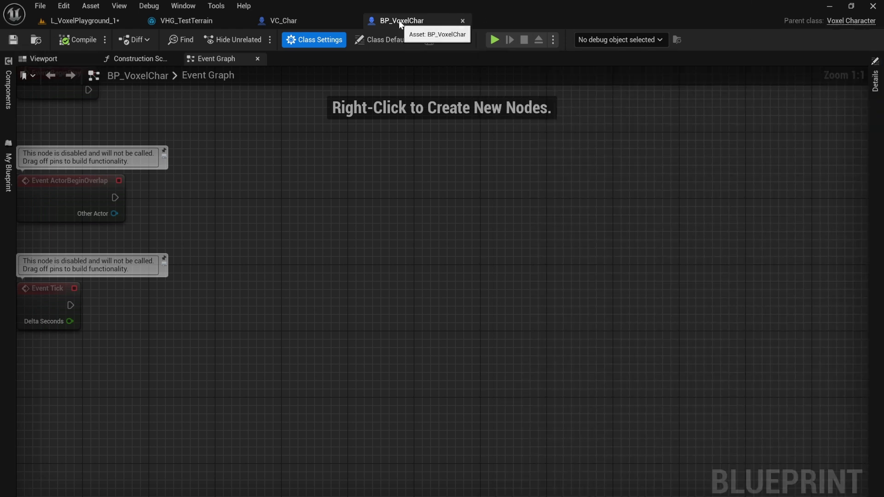
Return to the L_VoxelPlayground_1 level, select the PlayerStart actor and locate it above the terrain.
{"action": "left_click", "coordinate": [74, 20]}
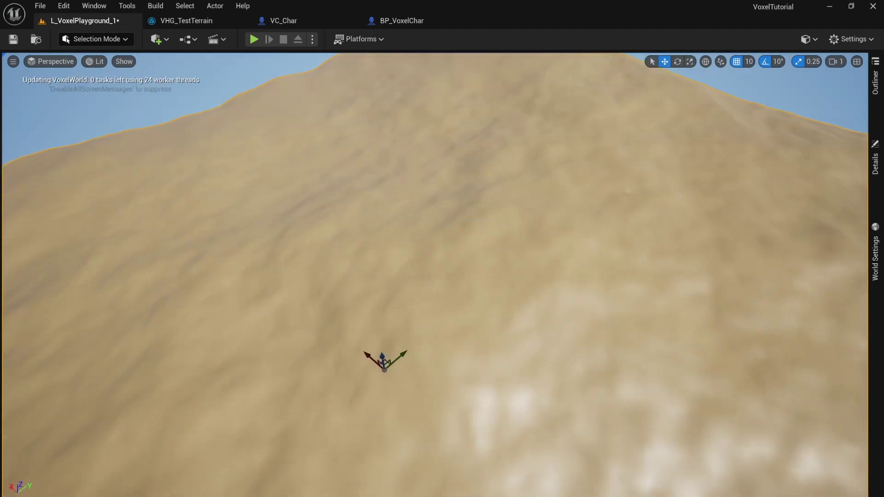
{"action": "right_click_drag", "start_coordinate": [442, 272], "coordinate": [477, 252]}
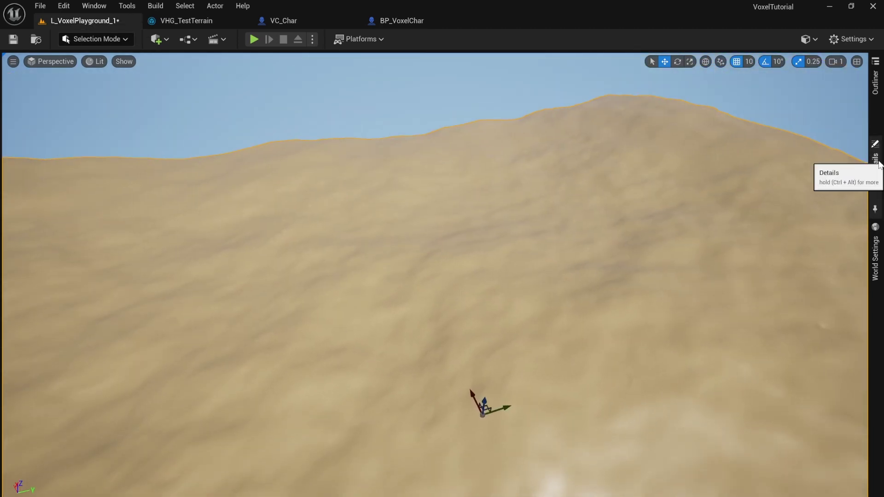
{"action": "left_click", "coordinate": [875, 81]}
{"action": "left_click", "coordinate": [678, 174]}
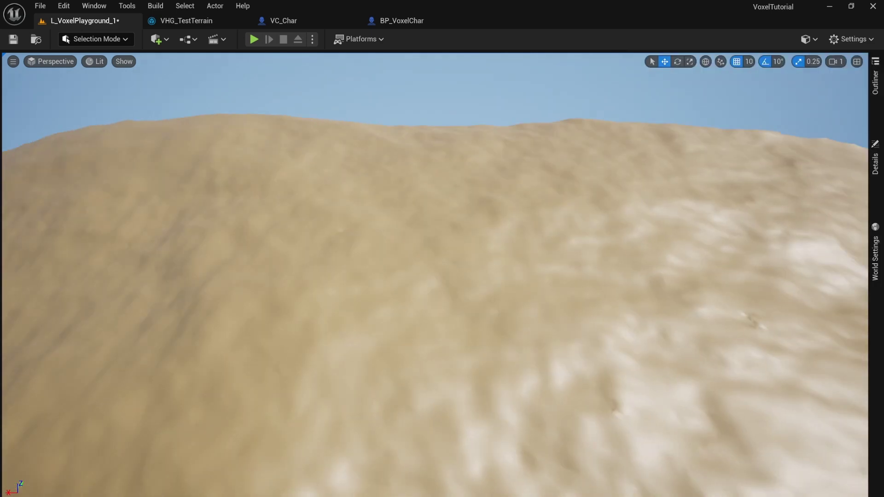
{"action": "right_click_drag", "start_coordinate": [750, 322], "coordinate": [718, 318]}
{"action": "right_click_drag", "start_coordinate": [351, 286], "coordinate": [398, 309]}
{"action": "key", "text": "w"}
{"action": "key", "text": "s"}
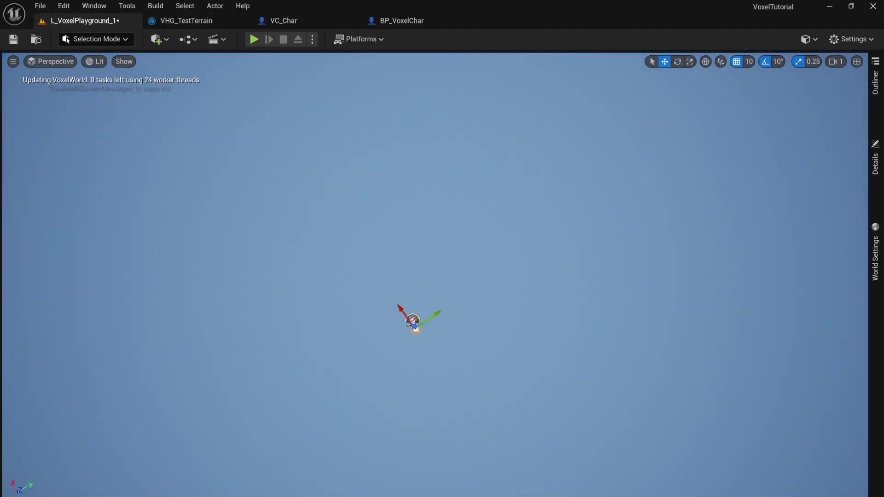
Lower the PlayerStart actor from high in the sky toward the voxel terrain.
{"action": "right_click_drag", "start_coordinate": [398, 309], "coordinate": [369, 291]}
{"action": "key", "text": "w"}
{"action": "key", "text": "s"}
{"action": "left_click", "coordinate": [283, 316]}
{"action": "right_click_drag", "start_coordinate": [393, 264], "coordinate": [656, 152]}
{"action": "left_click_drag", "start_coordinate": [597, 162], "coordinate": [510, 467]}
{"action": "mouse_move", "coordinate": [522, 413]}
{"action": "right_mouse_down"}
{"action": "mouse_move", "coordinate": [522, 487]}
{"action": "mouse_move", "coordinate": [521, 414]}
{"action": "right_mouse_up"}
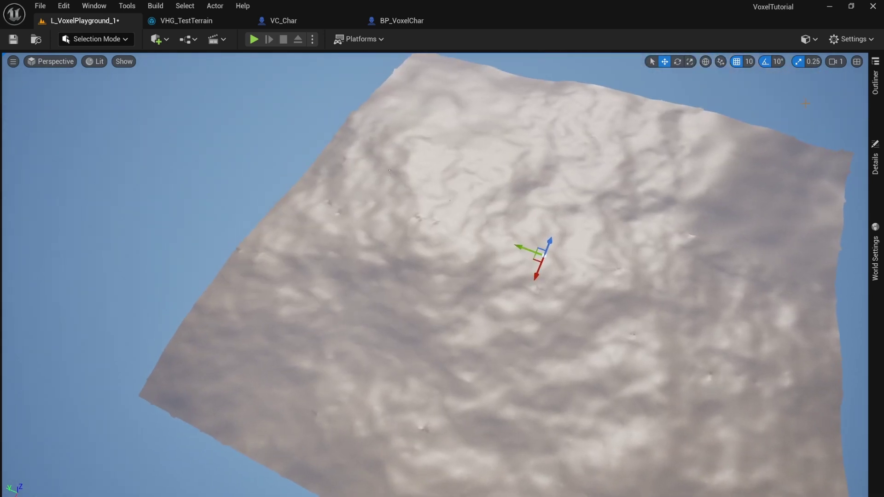
Set the viewport camera speed to 8 and lower the PlayerStart actor to just above the terrain surface.
{"action": "left_click", "coordinate": [835, 62]}
{"action": "left_click", "coordinate": [785, 86]}
{"action": "right_click_drag", "start_coordinate": [640, 193], "coordinate": [684, 137]}
{"action": "key", "text": "w"}
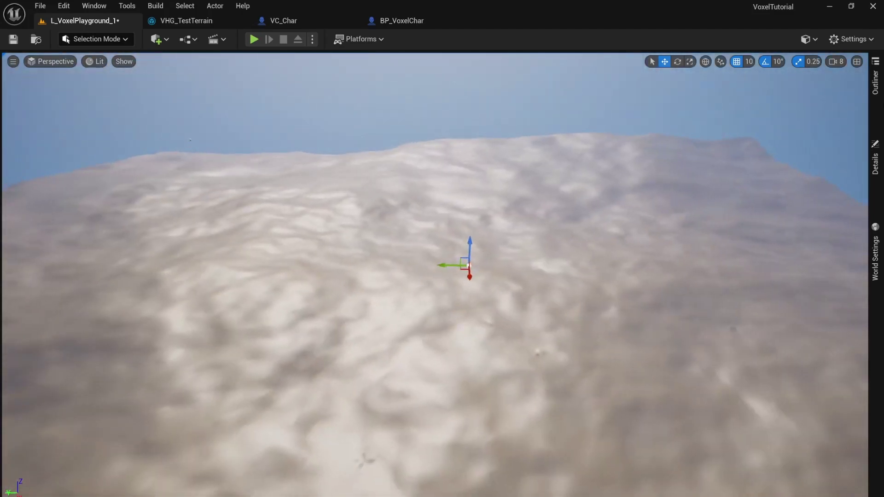
{"action": "left_click", "coordinate": [875, 79]}
{"action": "left_click", "coordinate": [672, 174]}
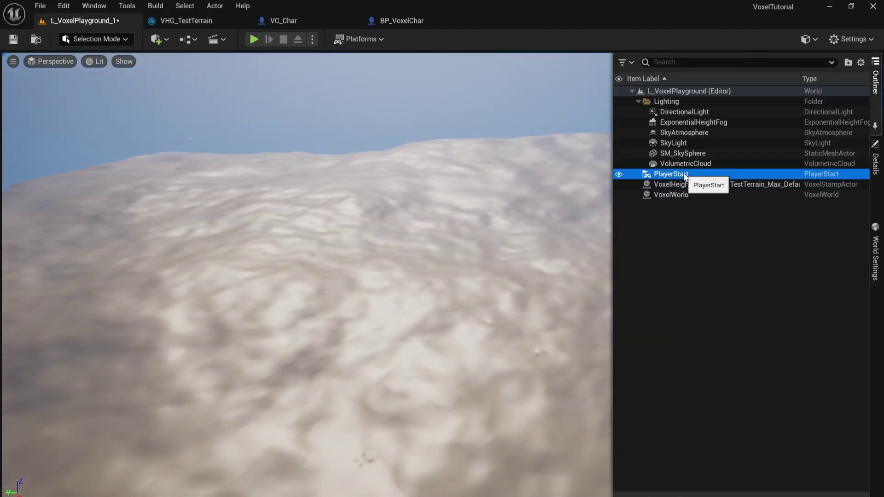
{"action": "right_click_drag", "start_coordinate": [363, 208], "coordinate": [371, 238]}
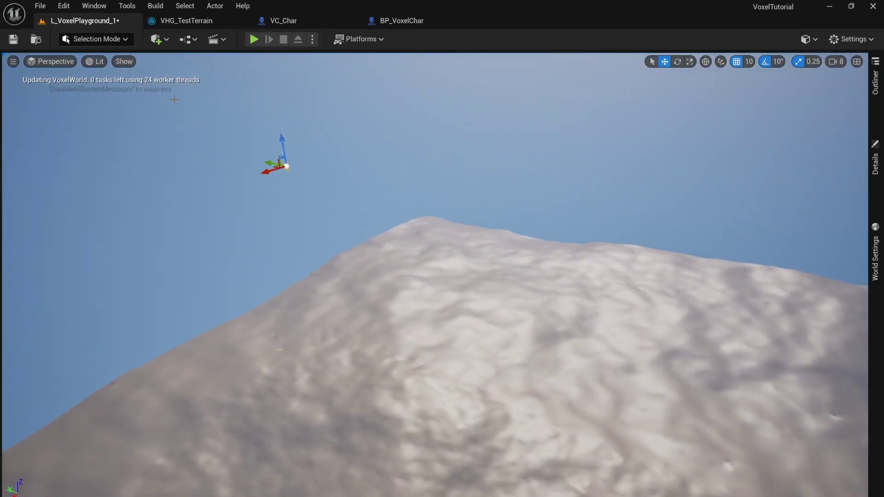
{"action": "left_click_drag", "start_coordinate": [278, 139], "coordinate": [283, 330]}
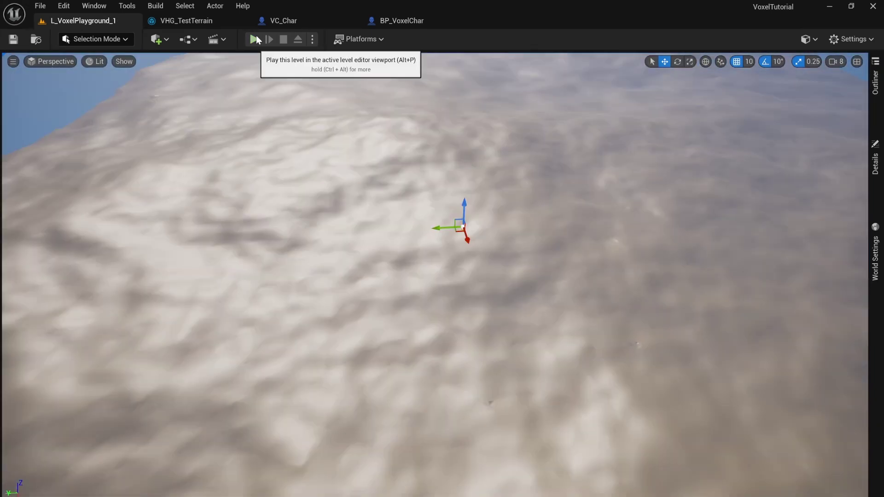
Play-test the level, look around the character standing on the terrain, and stop the session.
{"action": "left_click", "coordinate": [254, 39]}
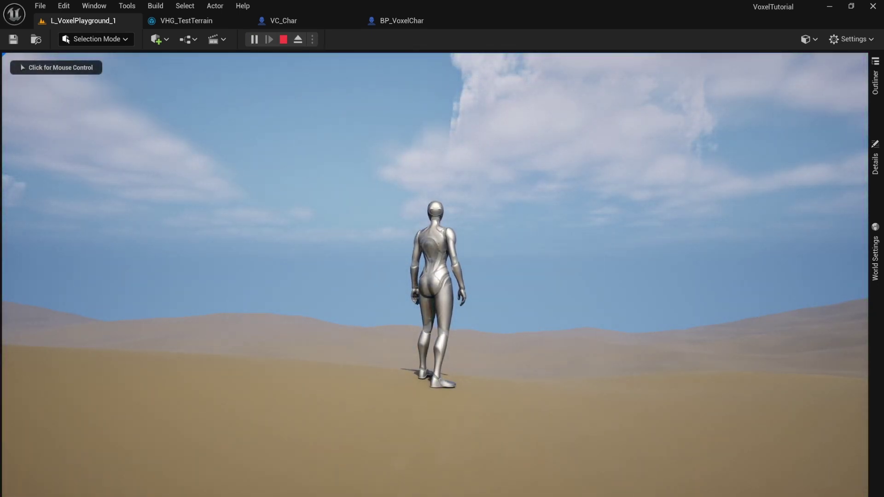
{"action": "left_click", "coordinate": [435, 274]}
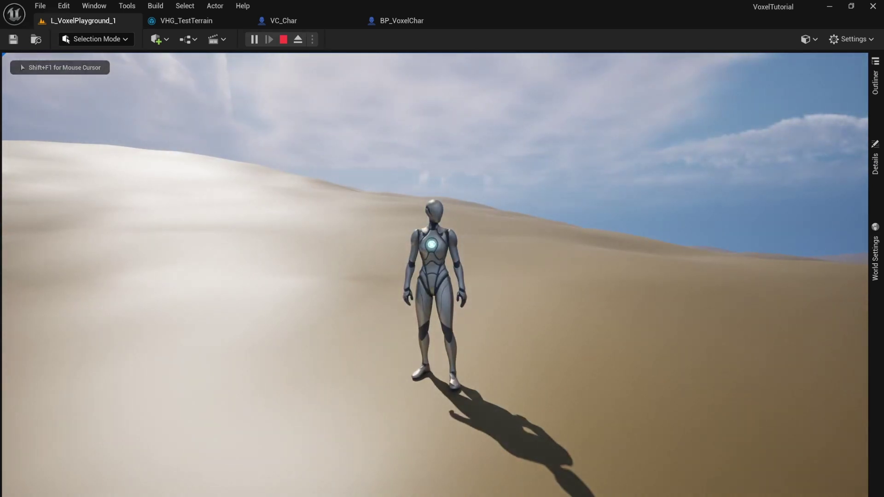
{"action": "key", "text": "Escape"}
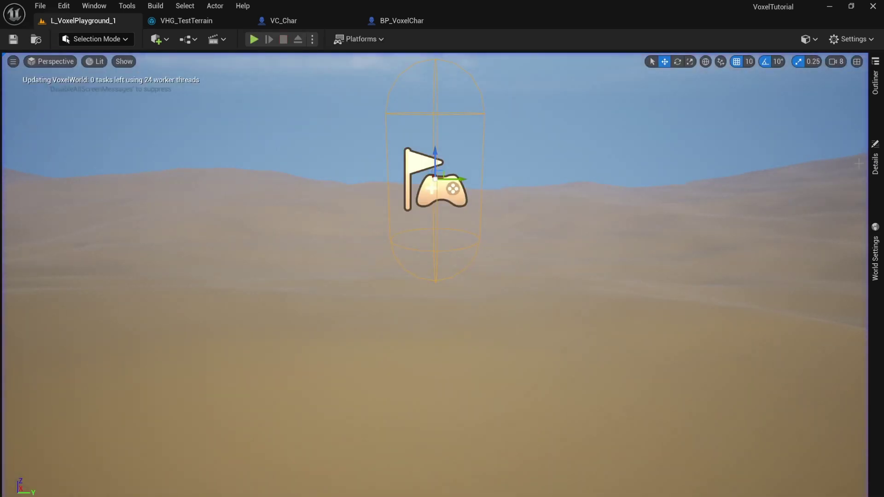
Move the PlayerStart actor further down into the terrain and briefly play-test the spawn.
{"action": "left_click_drag", "start_coordinate": [433, 152], "coordinate": [385, 475]}
{"action": "left_click", "coordinate": [253, 39]}
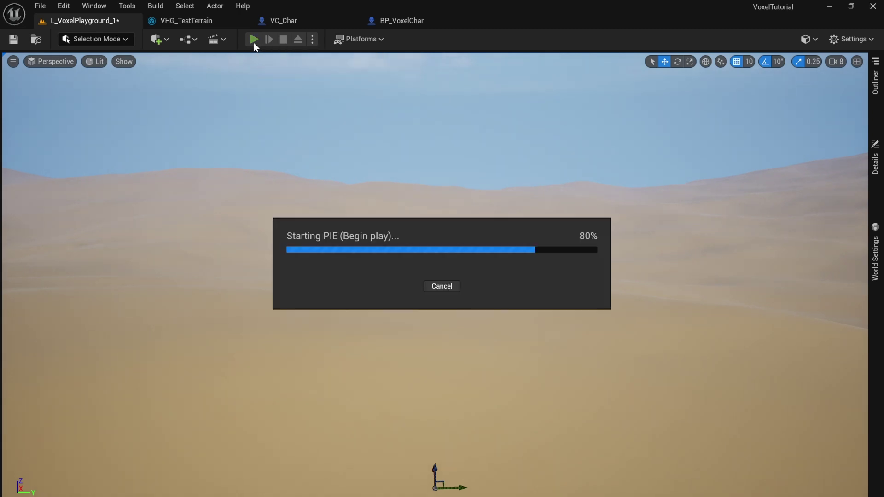
{"action": "key", "text": "Escape"}
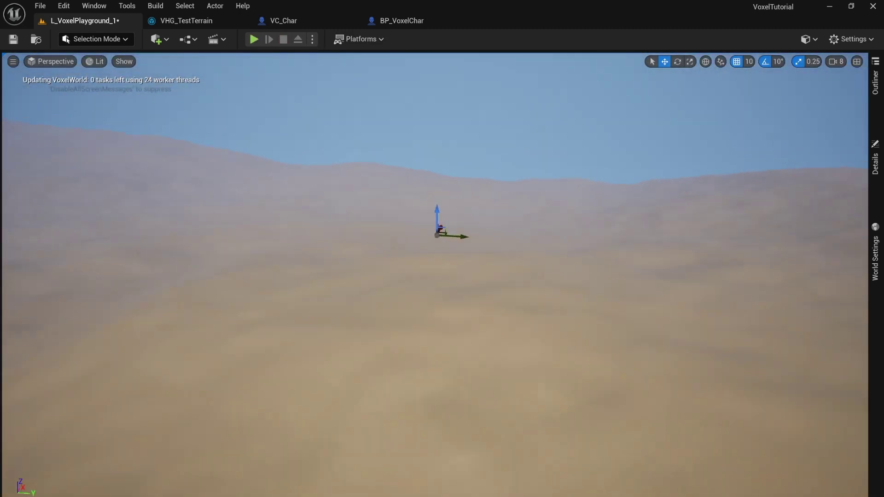
{"action": "mouse_move", "coordinate": [568, 182]}
{"action": "right_mouse_down"}
{"action": "mouse_move", "coordinate": [568, 119]}
{"action": "mouse_move", "coordinate": [568, 182]}
{"action": "right_mouse_up"}
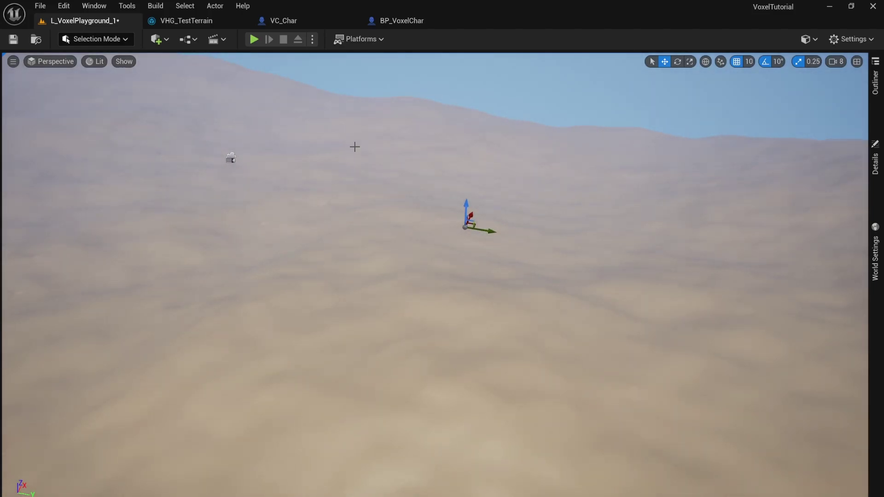
Close the BP_VoxelChar blueprint and show the event graph of the VC_Char blueprint.
{"action": "left_click", "coordinate": [311, 22]}
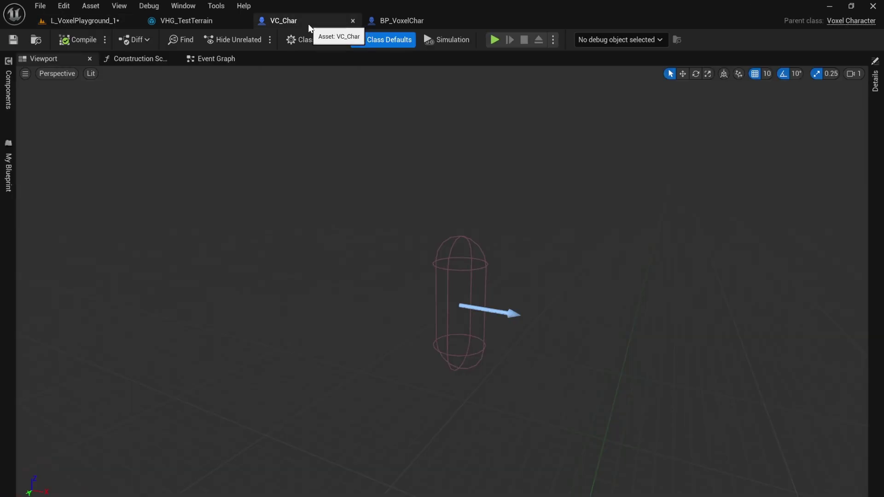
{"action": "left_click", "coordinate": [460, 21]}
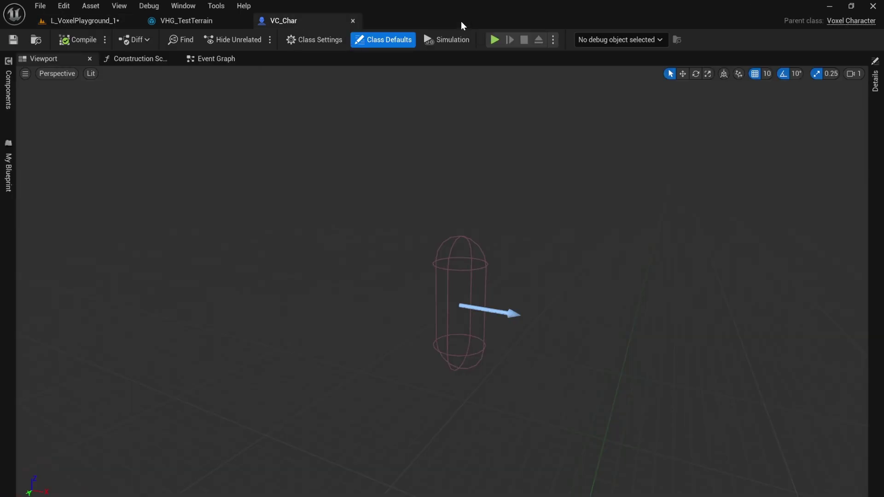
{"action": "left_click", "coordinate": [214, 59]}
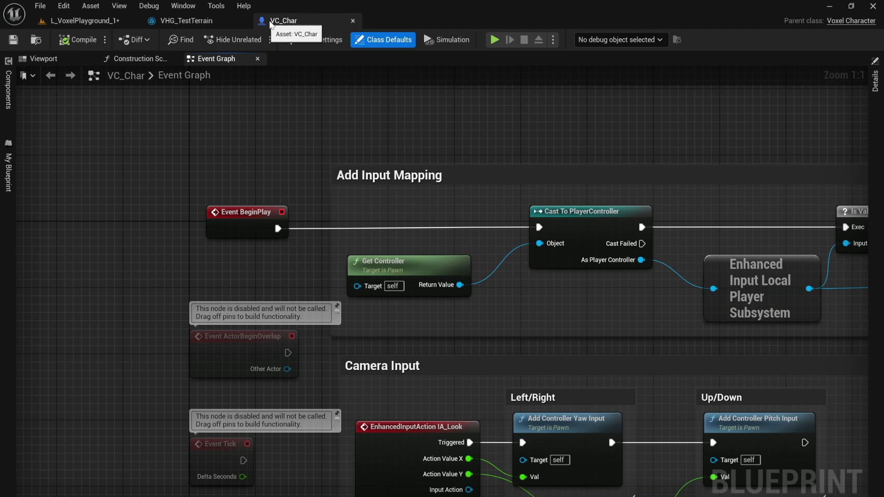
Examine the input mapping, camera input and movement input sections of VC_Char's event graph.
{"action": "scroll", "coordinate": [419, 290], "scroll_direction": "down", "scroll_amount": 4}
{"action": "right_click_drag", "start_coordinate": [520, 393], "coordinate": [405, 283]}
{"action": "right_click_drag", "start_coordinate": [209, 323], "coordinate": [239, 366]}
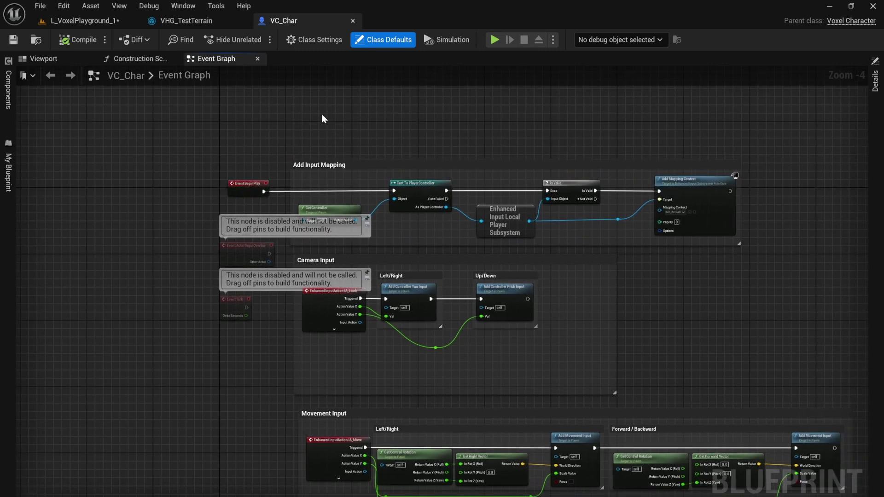
{"action": "right_click_drag", "start_coordinate": [468, 372], "coordinate": [411, 311]}
{"action": "scroll", "coordinate": [347, 187], "scroll_direction": "down", "scroll_amount": 3}
{"action": "left_click_drag", "start_coordinate": [346, 186], "coordinate": [449, 380]}
{"action": "scroll", "coordinate": [449, 380], "scroll_direction": "up", "scroll_amount": 5}
{"action": "scroll", "coordinate": [198, 327], "scroll_direction": "down", "scroll_amount": 3}
{"action": "right_click_drag", "start_coordinate": [198, 326], "coordinate": [383, 460]}
{"action": "right_click_drag", "start_coordinate": [381, 115], "coordinate": [288, 140]}
{"action": "left_click", "coordinate": [242, 135]}
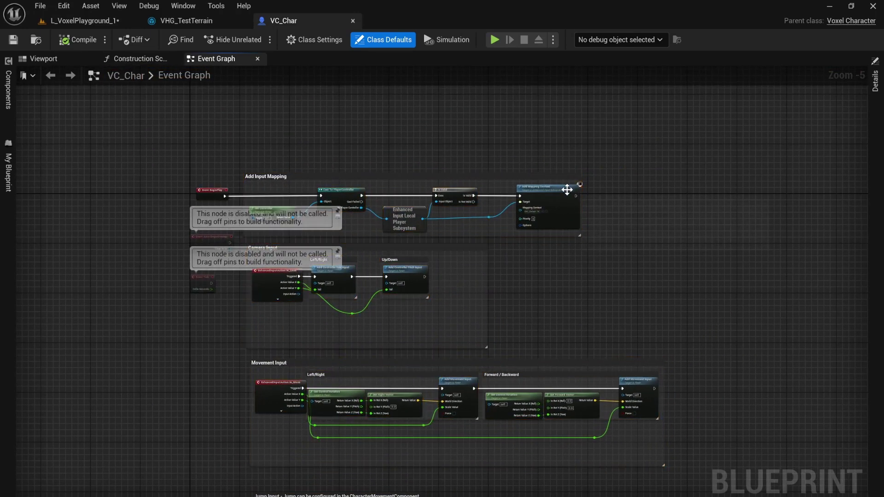
Examine the BeginPlay chain up to the Add Mapping Context node and the free space after it.
{"action": "scroll", "coordinate": [567, 190], "scroll_direction": "up", "scroll_amount": 4}
{"action": "right_click_drag", "start_coordinate": [458, 191], "coordinate": [361, 186]}
{"action": "right_click_drag", "start_coordinate": [454, 213], "coordinate": [381, 216]}
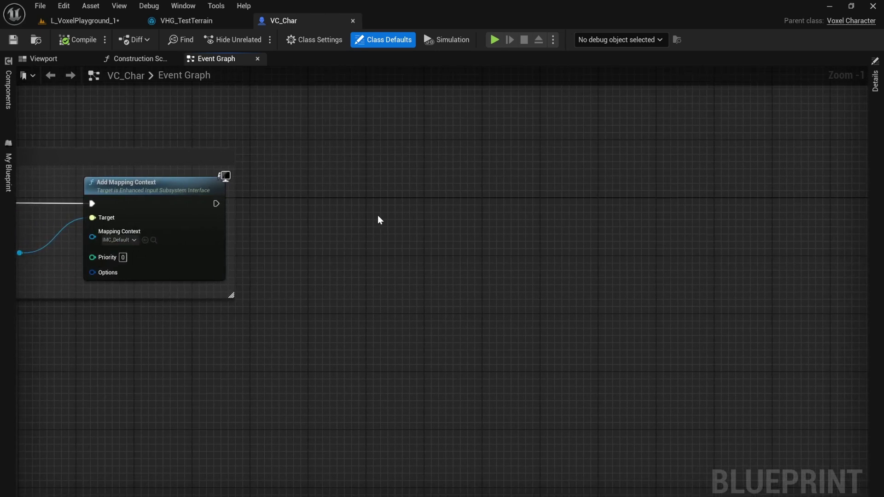
{"action": "scroll", "coordinate": [262, 230], "scroll_direction": "down", "scroll_amount": 2}
{"action": "right_click_drag", "start_coordinate": [66, 215], "coordinate": [644, 210]}
{"action": "right_click_drag", "start_coordinate": [184, 236], "coordinate": [17, 228]}
{"action": "right_click_drag", "start_coordinate": [612, 228], "coordinate": [301, 228]}
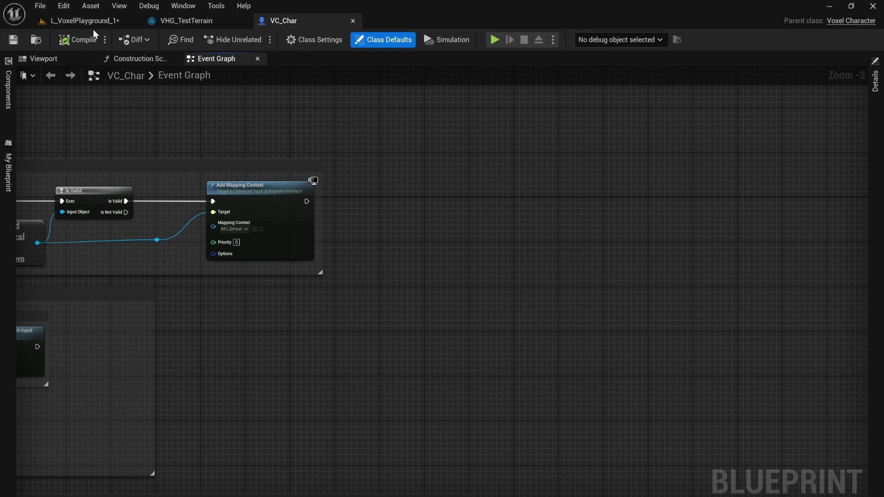
{"action": "scroll", "coordinate": [381, 203], "scroll_direction": "up", "scroll_amount": 3}
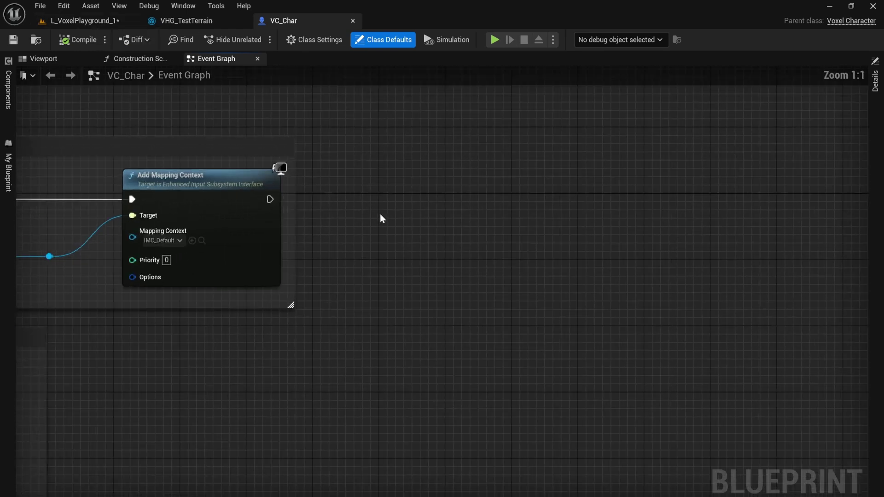
{"action": "right_click", "coordinate": [400, 209]}
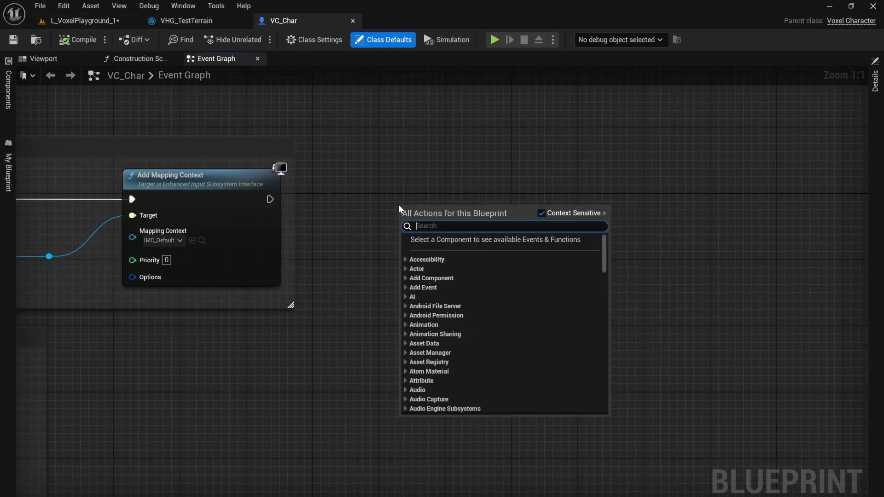
{"action": "left_click", "coordinate": [97, 22]}
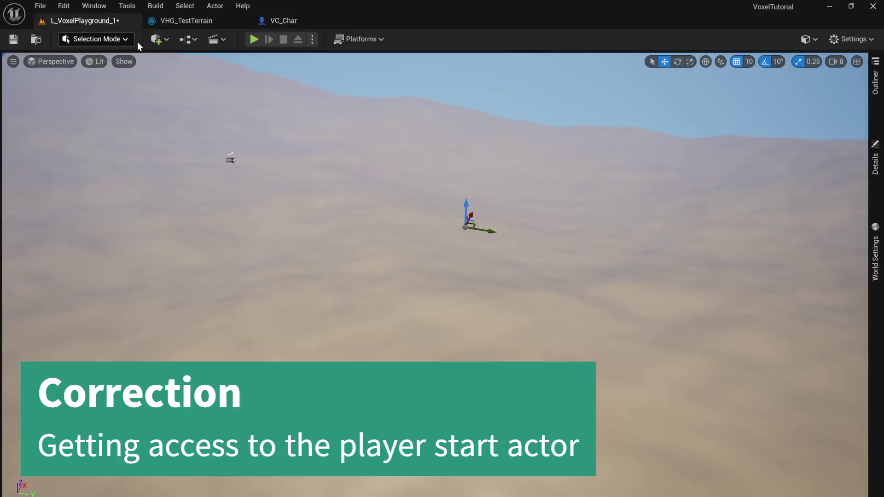
{"action": "left_click", "coordinate": [293, 21]}
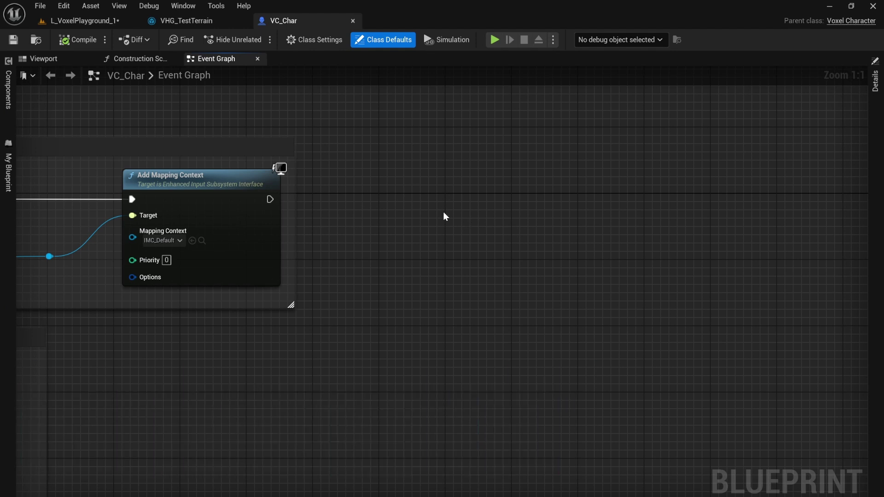
Add a Get Actor Of Class node beside the Add Mapping Context node in VC_Char's event graph.
{"action": "right_click", "coordinate": [370, 205]}
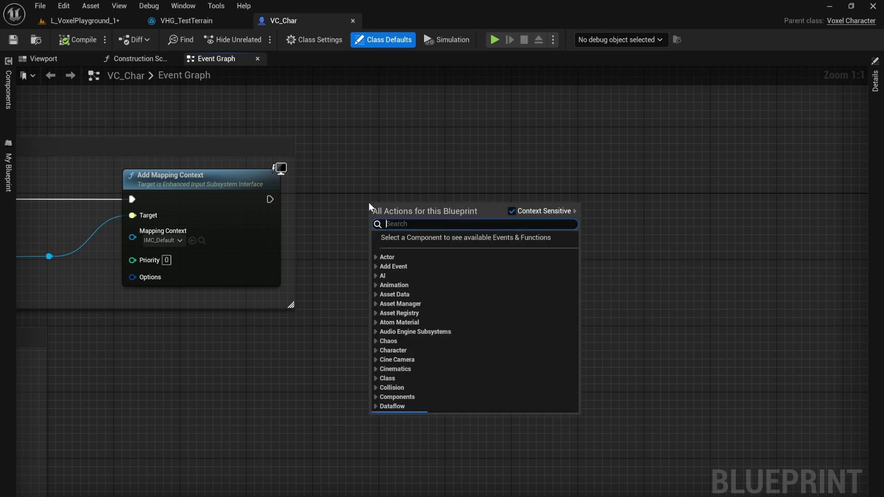
{"action": "type", "text": "get actor"}
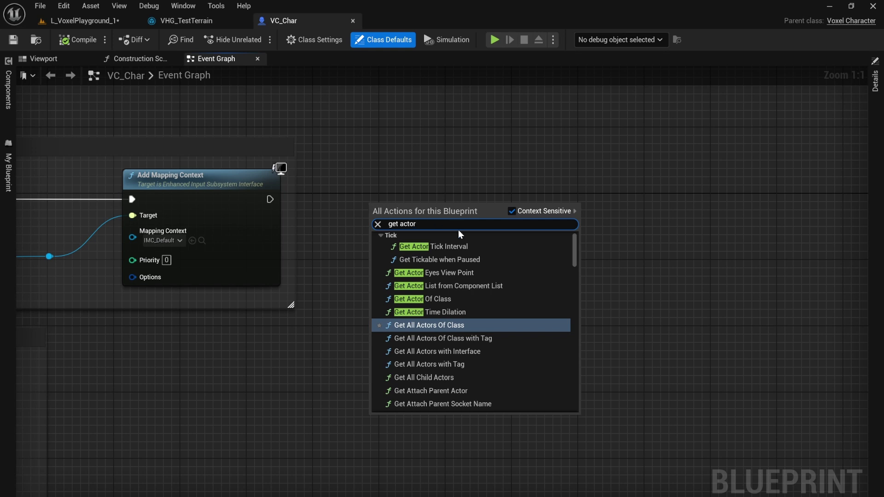
{"action": "left_click", "coordinate": [431, 300]}
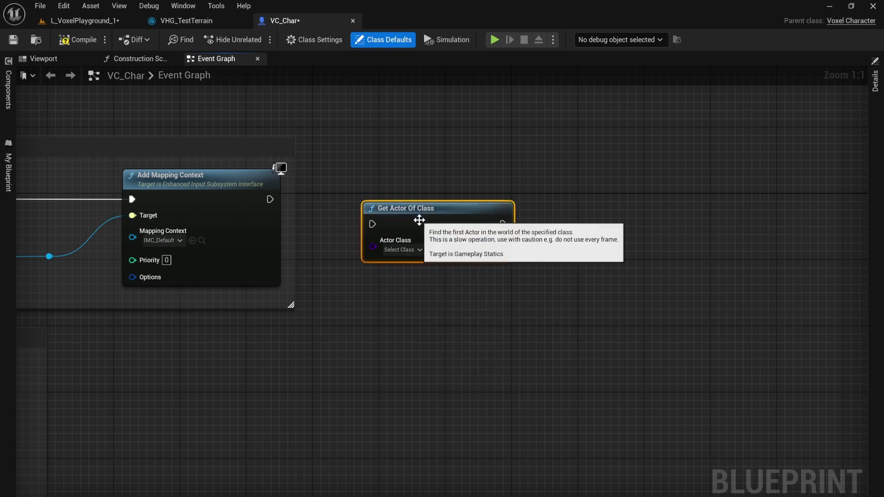
{"action": "left_click_drag", "start_coordinate": [419, 221], "coordinate": [410, 188]}
Set the node's actor class to Voxel World, connect and align it after Add Mapping Context, and compile the blueprint.
{"action": "left_click", "coordinate": [399, 216]}
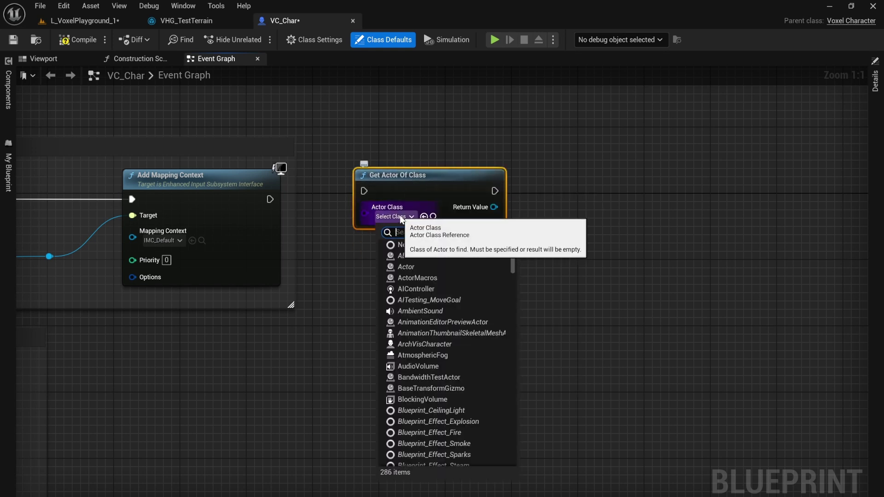
{"action": "type", "text": "voxel"}
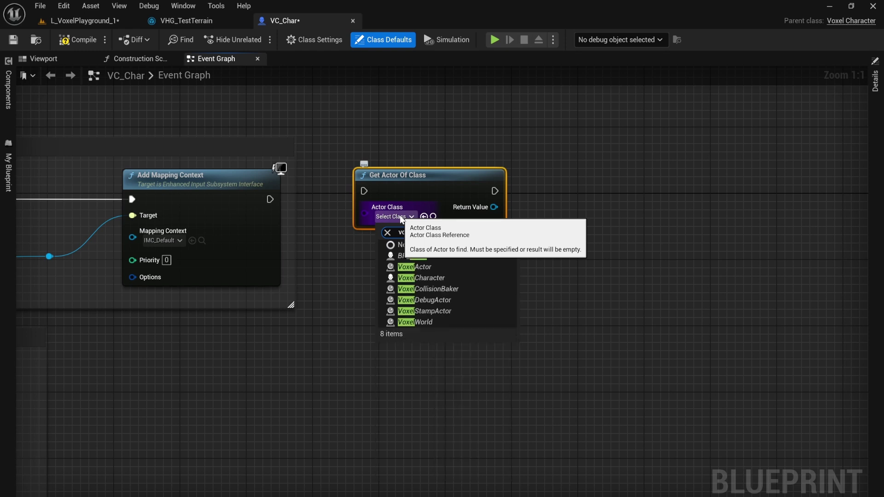
{"action": "left_click", "coordinate": [422, 325]}
{"action": "left_click_drag", "start_coordinate": [269, 199], "coordinate": [364, 191]}
{"action": "key", "text": "q"}
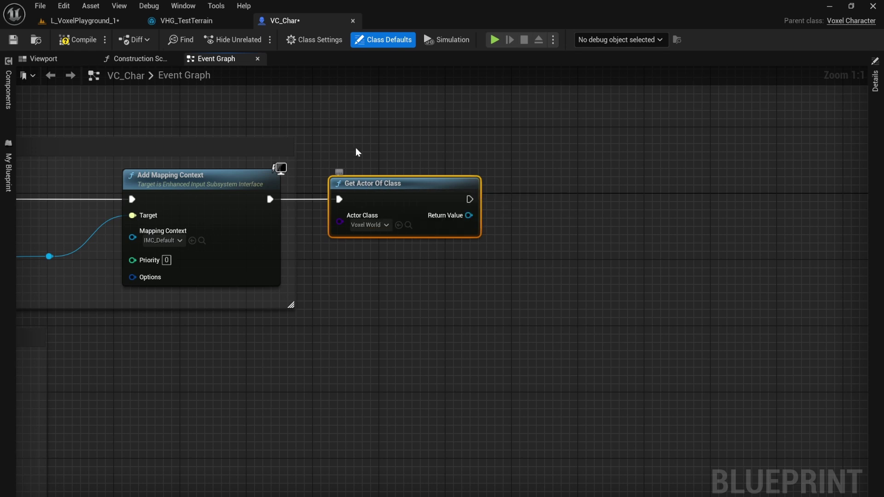
{"action": "left_click", "coordinate": [79, 39]}
{"action": "right_click_drag", "start_coordinate": [591, 299], "coordinate": [445, 331]}
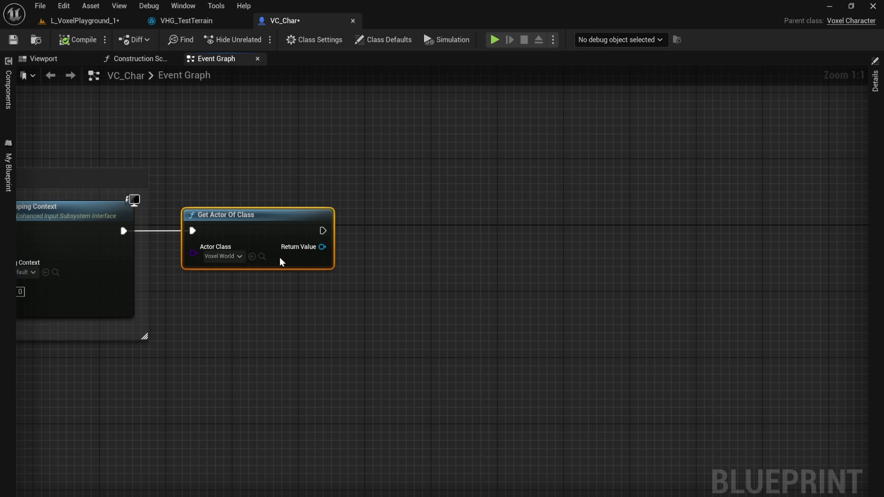
{"action": "right_click_drag", "start_coordinate": [362, 278], "coordinate": [377, 296]}
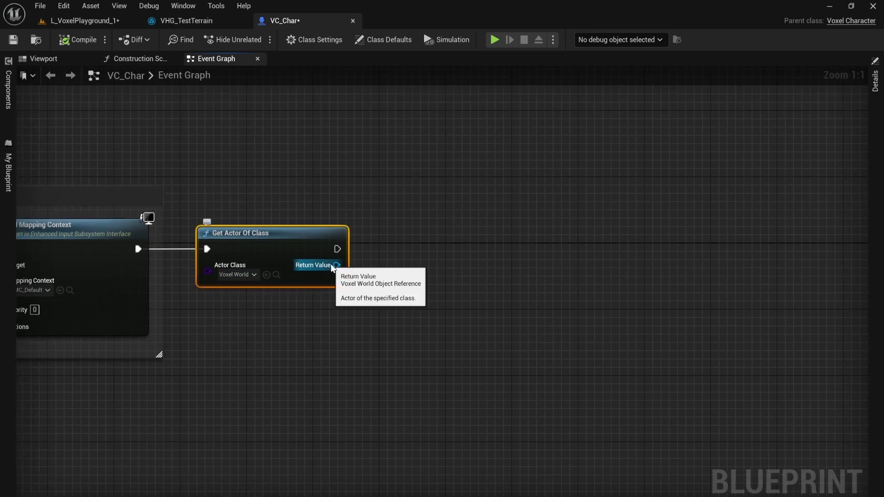
{"action": "left_click_drag", "start_coordinate": [332, 266], "coordinate": [569, 268]}
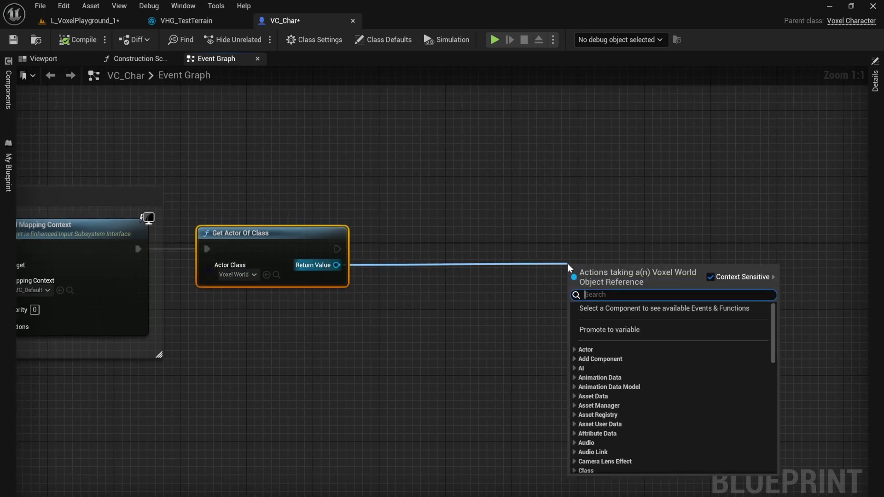
{"action": "type", "text": "quer"}
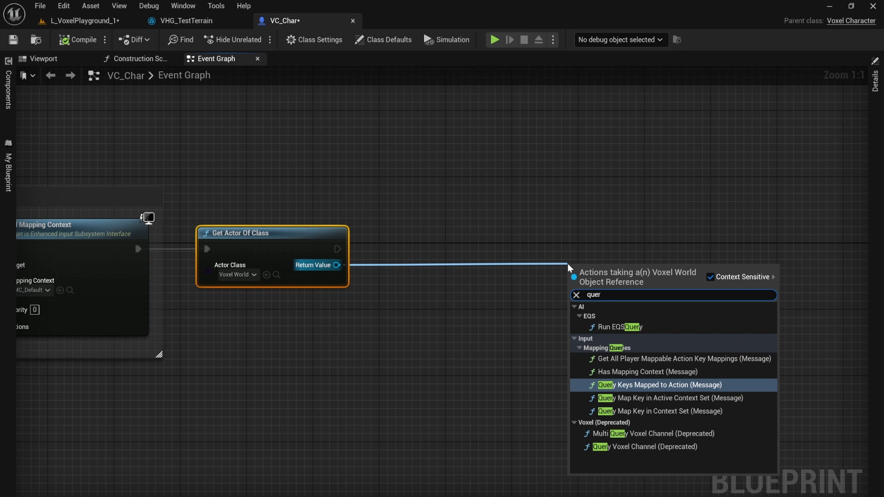
{"action": "type", "text": "y"}
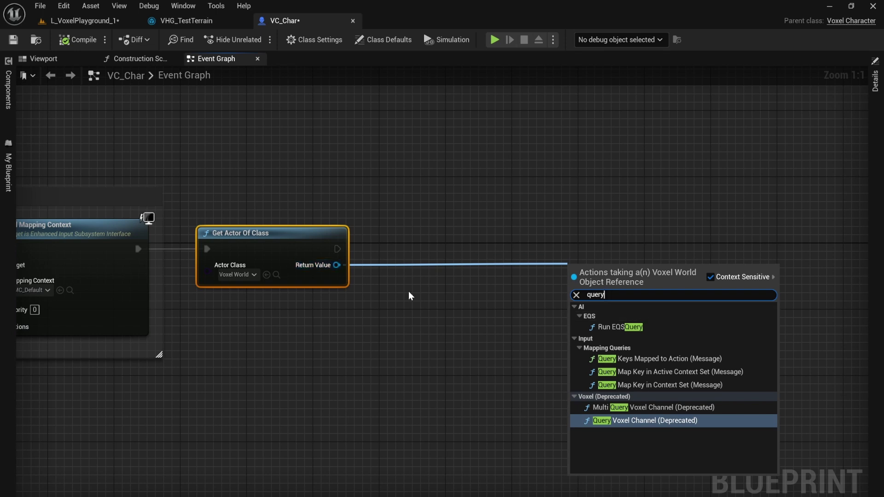
{"action": "left_click", "coordinate": [489, 304]}
{"action": "right_click", "coordinate": [489, 306]}
{"action": "type", "text": "qu"}
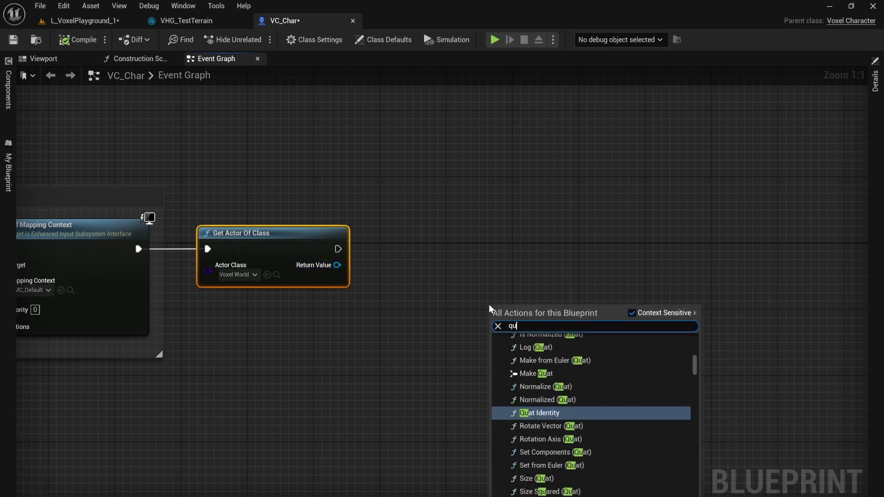
{"action": "type", "text": "ery voxel"}
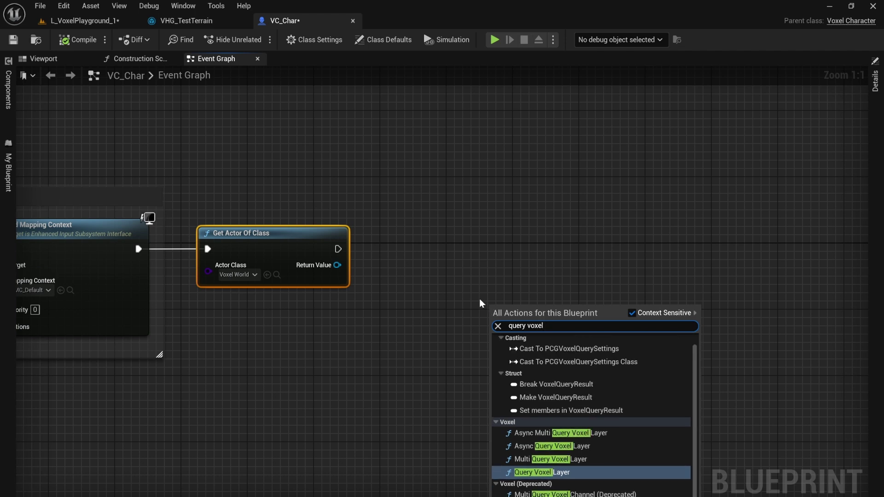
Add a Query Voxel Layer node to VC_Char's event graph and align it after the Get Actor Of Class node.
{"action": "right_click", "coordinate": [424, 275]}
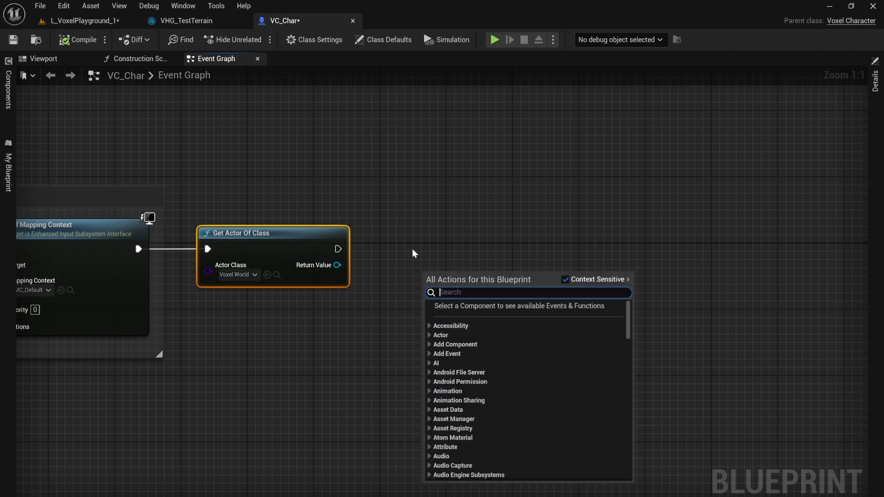
{"action": "type", "text": "query"}
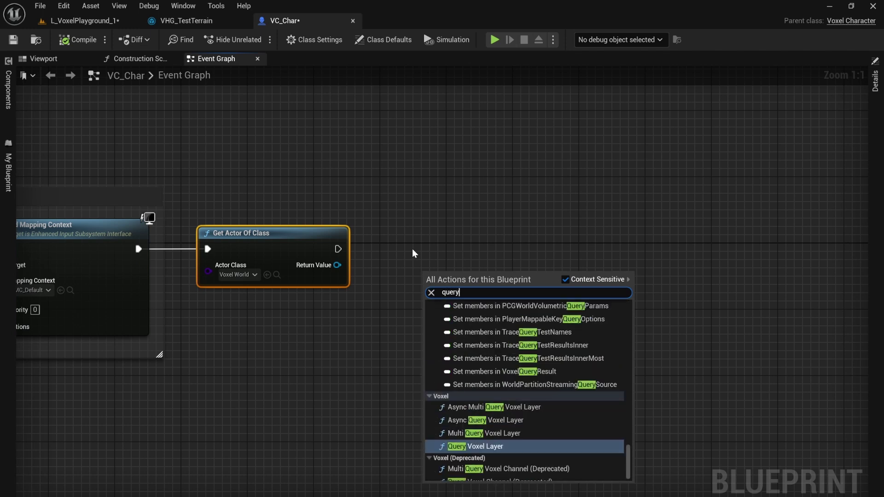
{"action": "left_click", "coordinate": [481, 447]}
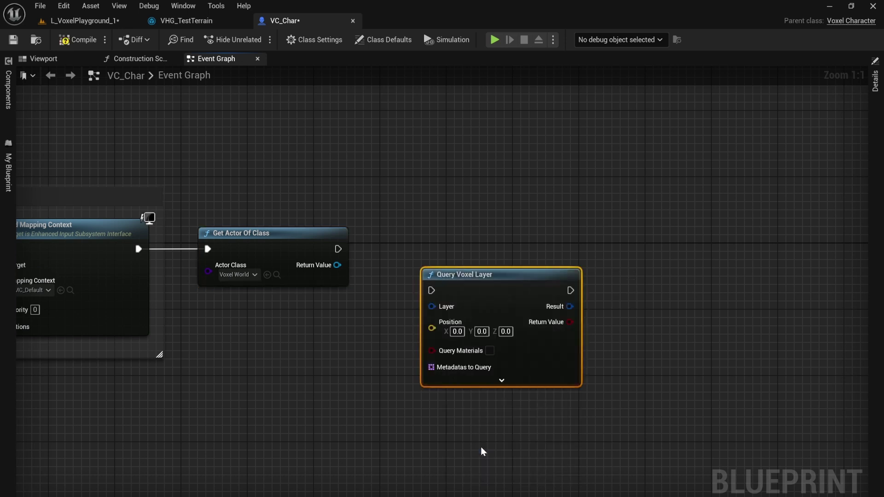
{"action": "left_click_drag", "start_coordinate": [474, 283], "coordinate": [531, 239]}
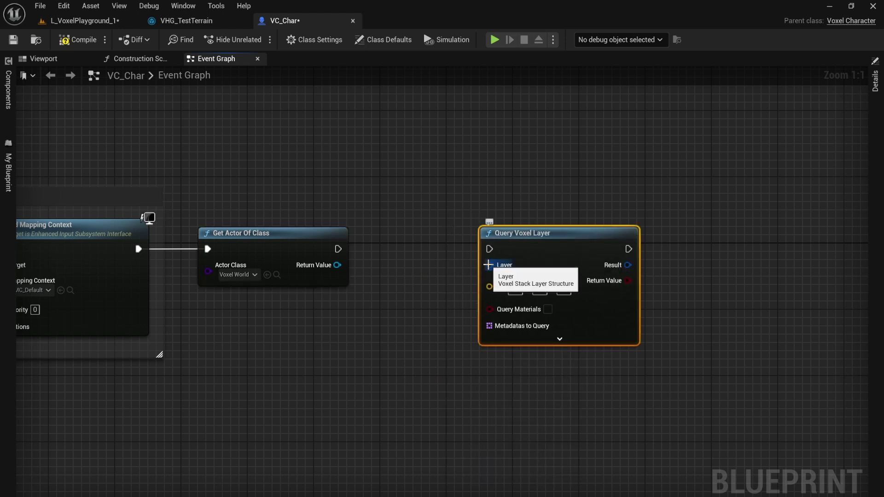
Split Query Voxel Layer's Layer input, setting its stack to NewVoxelLayerStackTutorial and its layer to NewVoxelHeightLayer.
{"action": "right_click", "coordinate": [489, 265]}
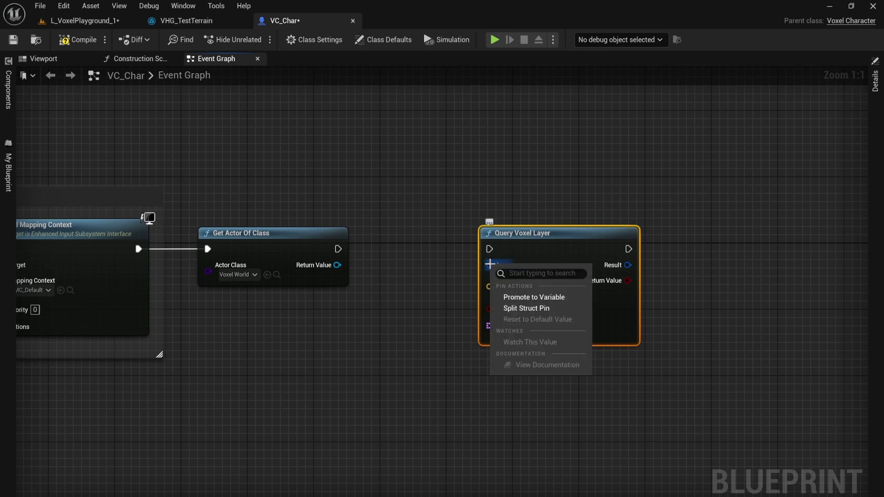
{"action": "left_click", "coordinate": [547, 307]}
{"action": "left_click", "coordinate": [520, 275]}
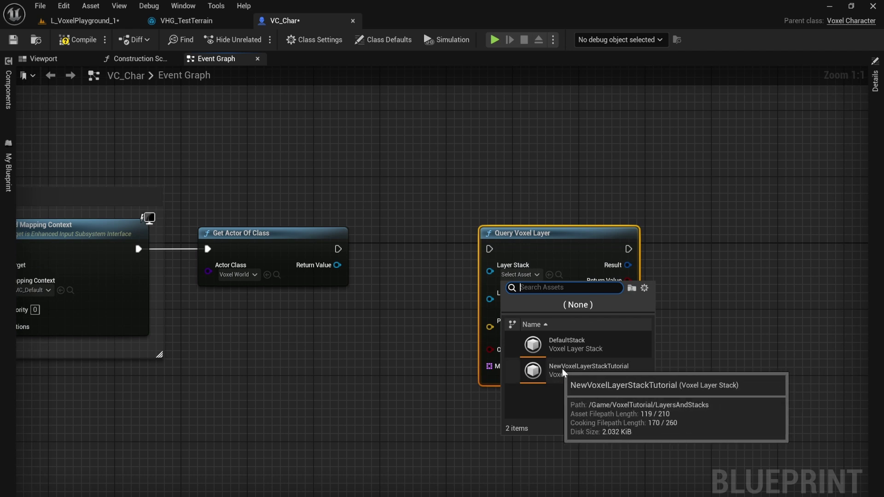
{"action": "left_click", "coordinate": [577, 371]}
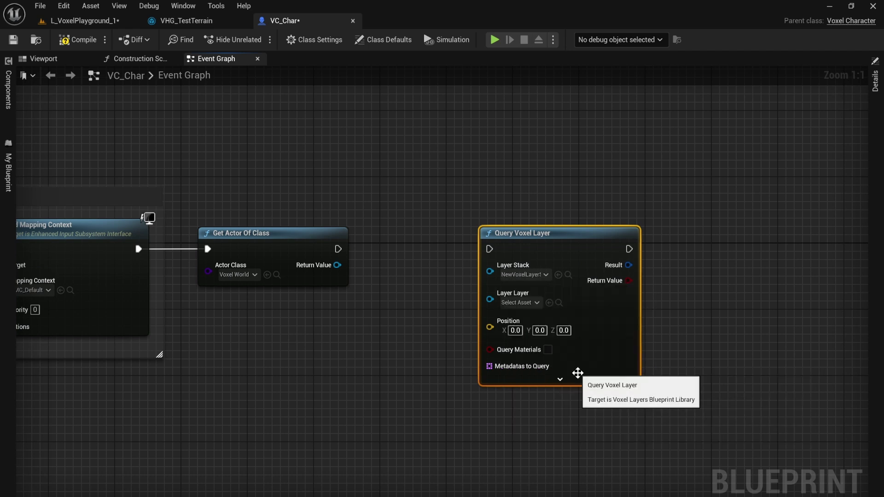
{"action": "left_click", "coordinate": [533, 305]}
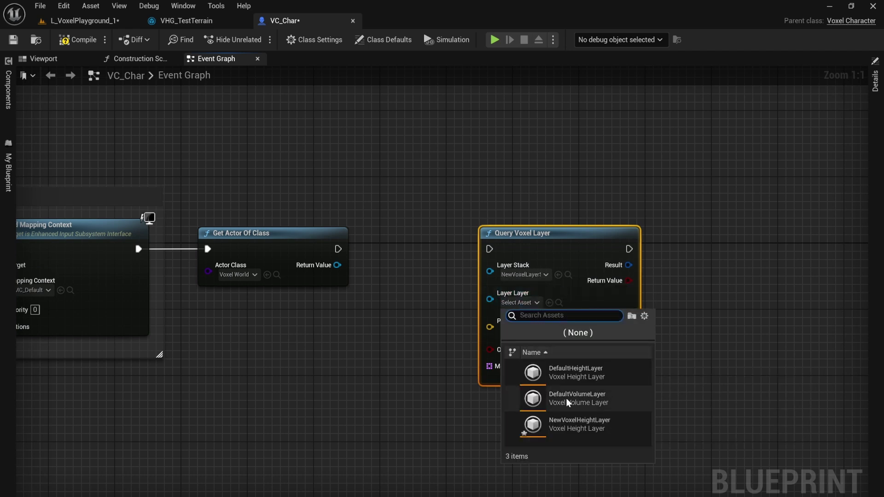
{"action": "left_click", "coordinate": [579, 427]}
{"action": "mouse_move", "coordinate": [530, 236]}
{"action": "left_mouse_down"}
{"action": "mouse_move", "coordinate": [515, 228]}
{"action": "mouse_move", "coordinate": [527, 234]}
{"action": "left_mouse_up"}
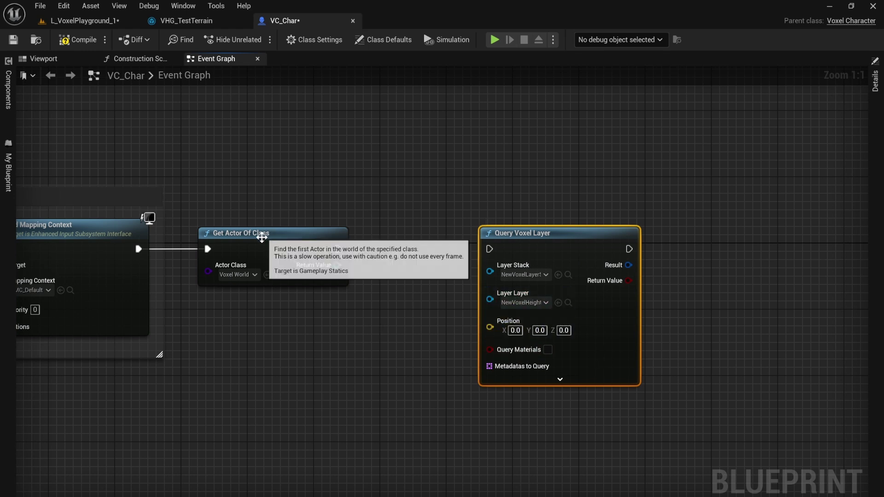
Change the Get Actor Of Class node's actor class to Player Start.
{"action": "right_click_drag", "start_coordinate": [257, 267], "coordinate": [385, 259]}
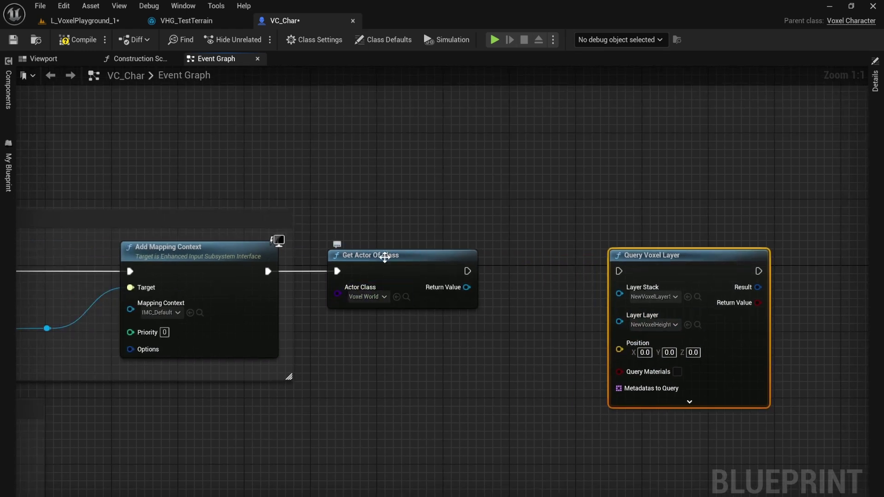
{"action": "left_click_drag", "start_coordinate": [332, 215], "coordinate": [469, 337]}
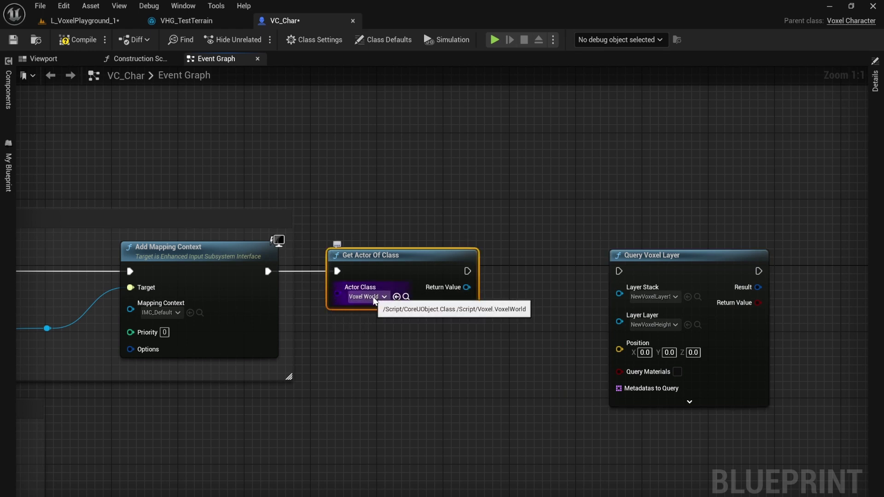
{"action": "left_click", "coordinate": [377, 299]}
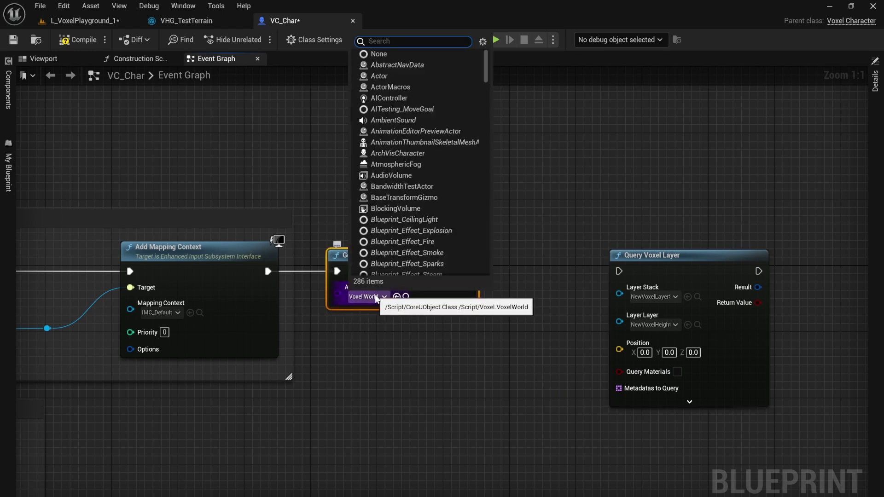
{"action": "type", "text": "player"}
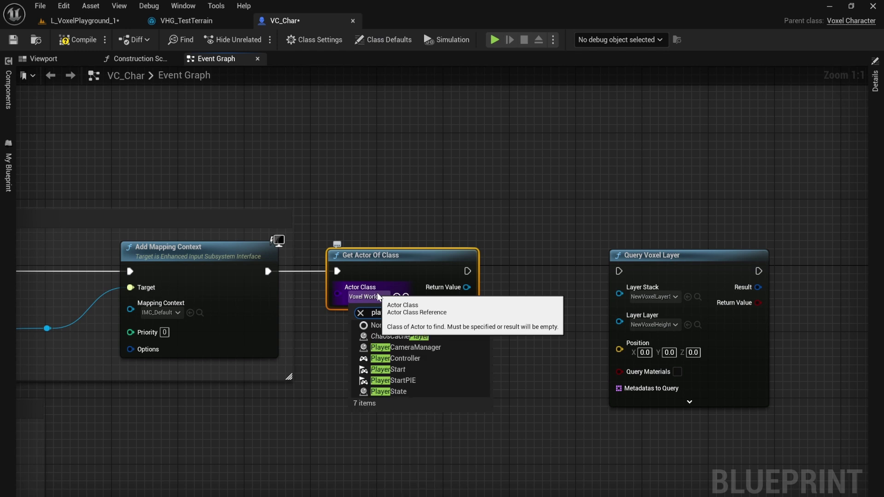
{"action": "left_click", "coordinate": [399, 371]}
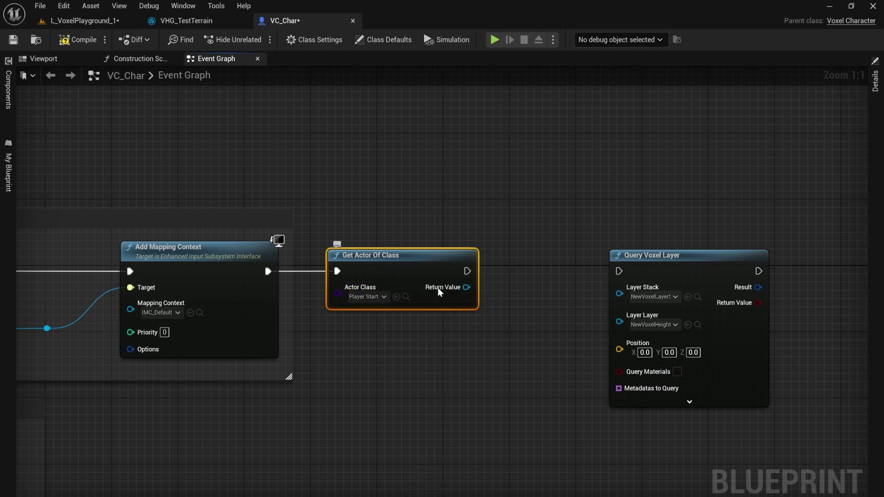
Add a Get Actor Location node fed by the return value of Get Actor Of Class.
{"action": "right_click_drag", "start_coordinate": [403, 276], "coordinate": [272, 256]}
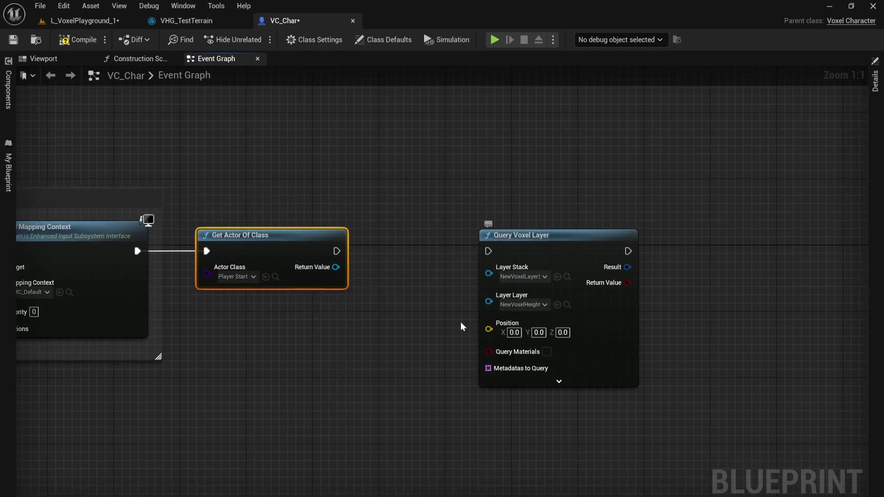
{"action": "left_click_drag", "start_coordinate": [335, 267], "coordinate": [382, 335]}
{"action": "type", "text": "world loca"}
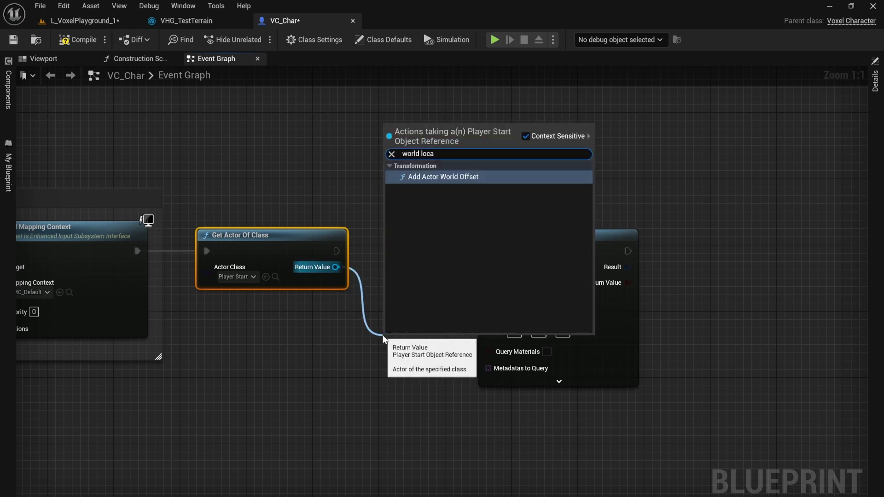
{"action": "key", "text": "BackSpace"}
{"action": "key", "text": "BackSpace"}
{"action": "key", "text": "BackSpace"}
{"action": "key", "text": "BackSpace"}
{"action": "key", "text": "BackSpace"}
{"action": "key", "text": "BackSpace"}
{"action": "key", "text": "BackSpace"}
{"action": "key", "text": "BackSpace"}
{"action": "type", "text": "actor loca"}
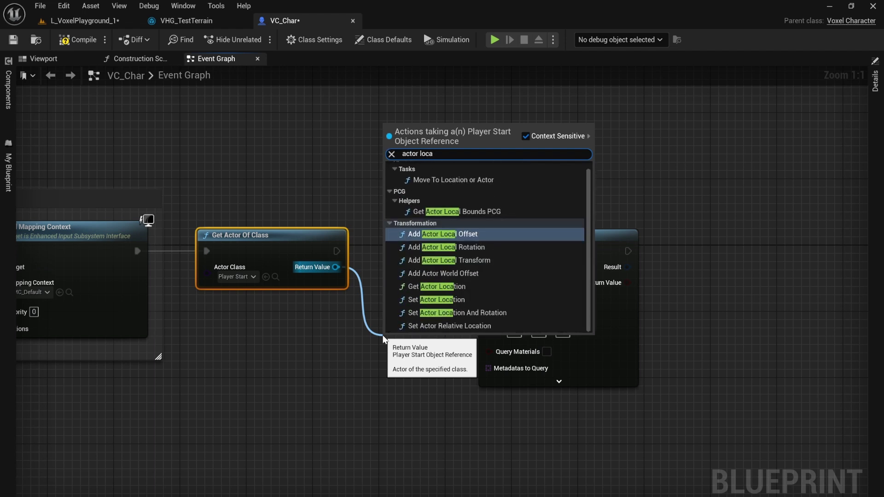
{"action": "left_click", "coordinate": [450, 287]}
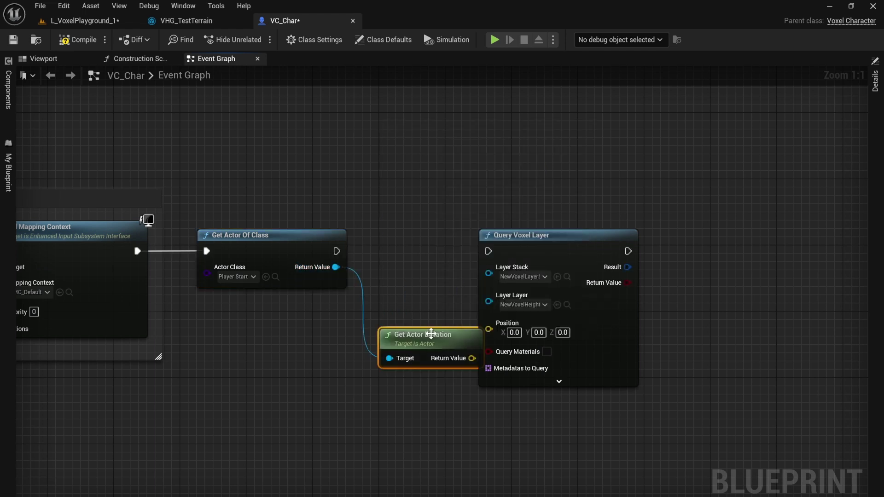
Connect the actor location to Query Voxel Layer's Position and link execution from Get Actor Of Class to Query Voxel Layer.
{"action": "left_click_drag", "start_coordinate": [430, 335], "coordinate": [343, 335]}
{"action": "left_click_drag", "start_coordinate": [388, 359], "coordinate": [490, 329]}
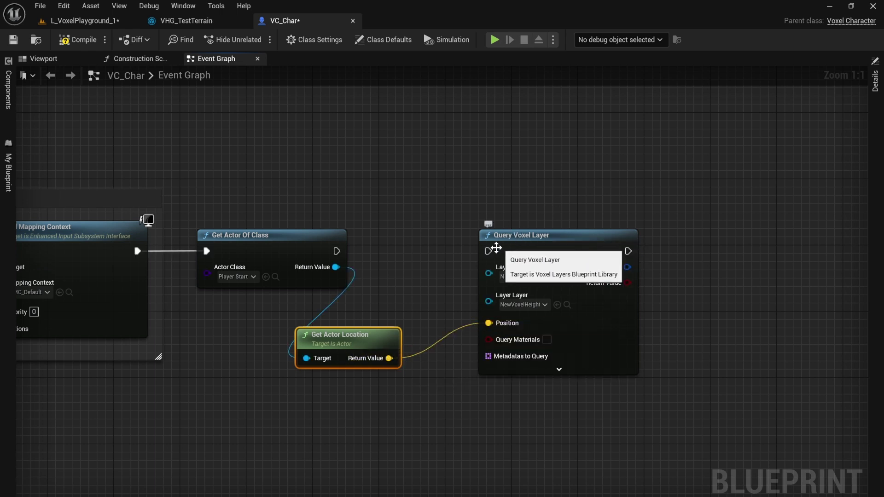
{"action": "left_click_drag", "start_coordinate": [336, 251], "coordinate": [543, 243]}
{"action": "left_click", "coordinate": [379, 334]}
Add a Break VoxelQueryResult node from Query Voxel Layer's Result, place it close beside that node, and compile the blueprint.
{"action": "right_click_drag", "start_coordinate": [689, 271], "coordinate": [450, 290]}
{"action": "left_click_drag", "start_coordinate": [403, 287], "coordinate": [471, 319]}
{"action": "type", "text": "bre"}
{"action": "left_click", "coordinate": [521, 150]}
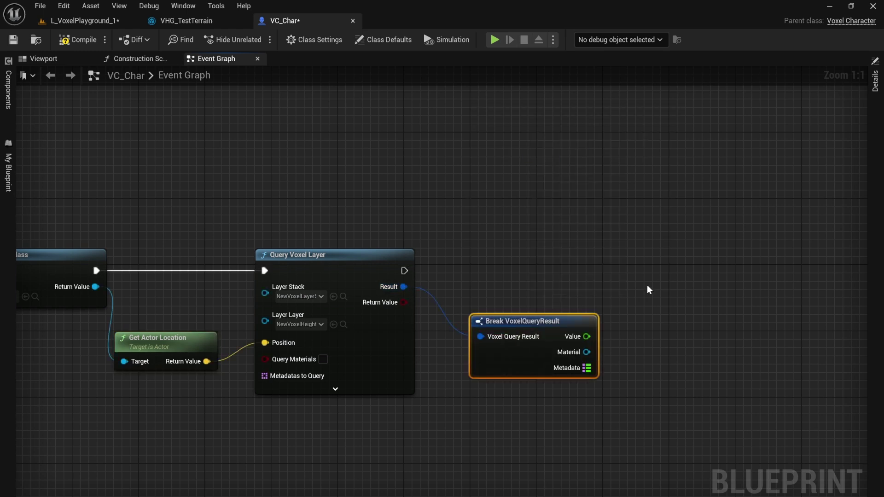
{"action": "right_click_drag", "start_coordinate": [661, 242], "coordinate": [620, 189]}
{"action": "left_click_drag", "start_coordinate": [497, 276], "coordinate": [471, 251]}
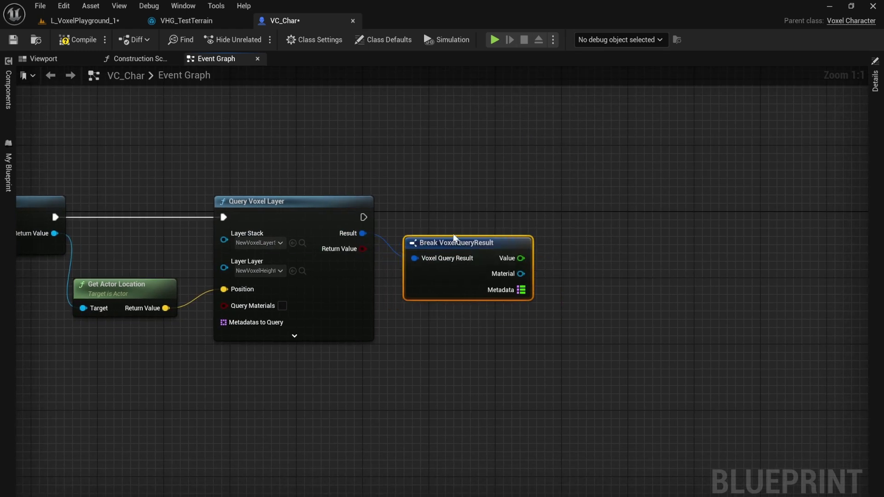
{"action": "right_click_drag", "start_coordinate": [444, 227], "coordinate": [461, 257]}
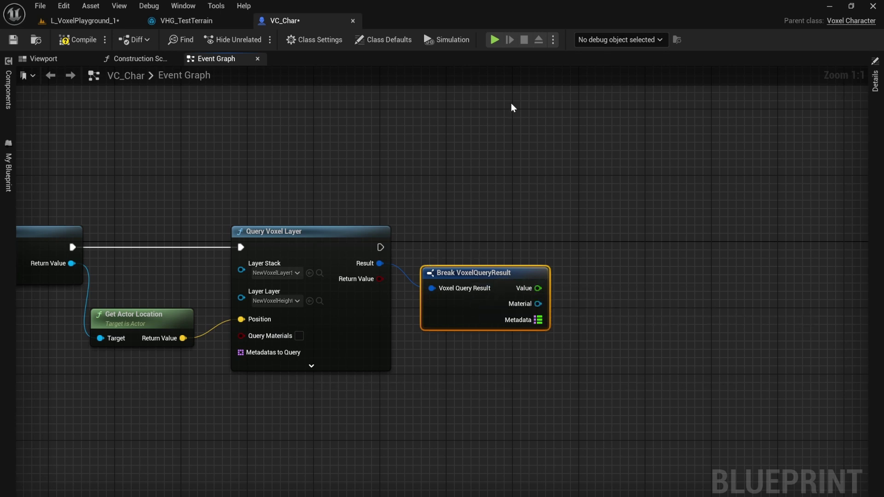
{"action": "left_click", "coordinate": [78, 40]}
View the terrain in the L_VoxelPlayground_1 level and return to VC_Char's event graph.
{"action": "left_click", "coordinate": [81, 22]}
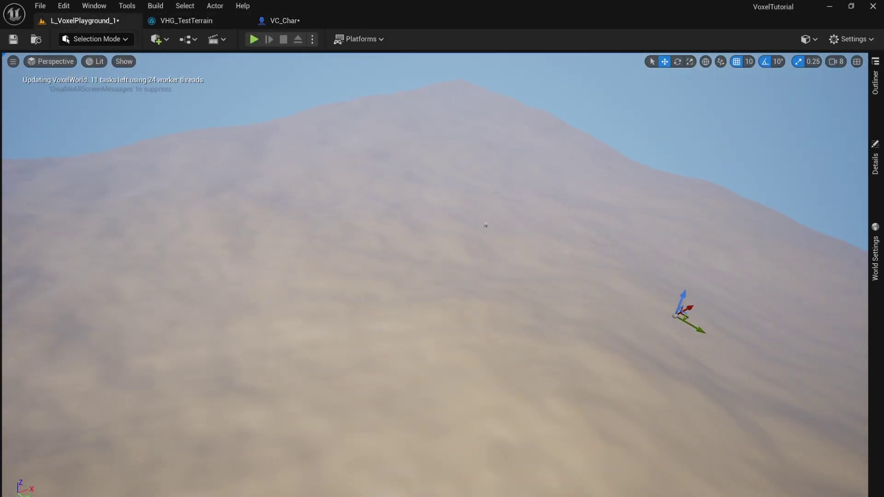
{"action": "right_click_drag", "start_coordinate": [311, 290], "coordinate": [264, 286]}
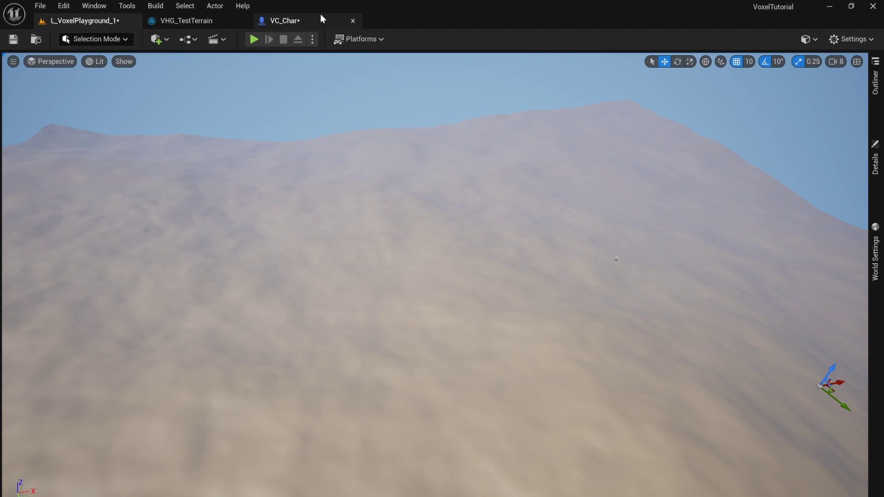
{"action": "left_click", "coordinate": [286, 21]}
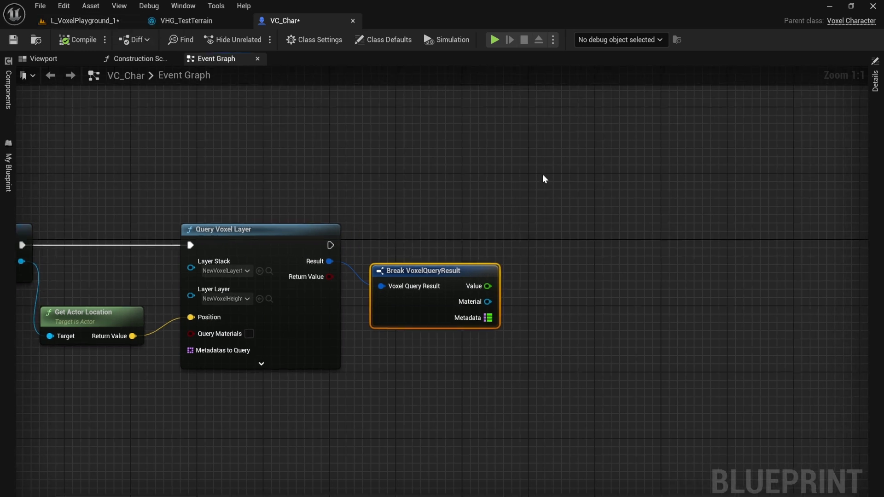
Add a Set Actor Location node near Break VoxelQueryResult and split its New Location input into X, Y and Z.
{"action": "right_click", "coordinate": [542, 174]}
{"action": "type", "text": "set actor loca"}
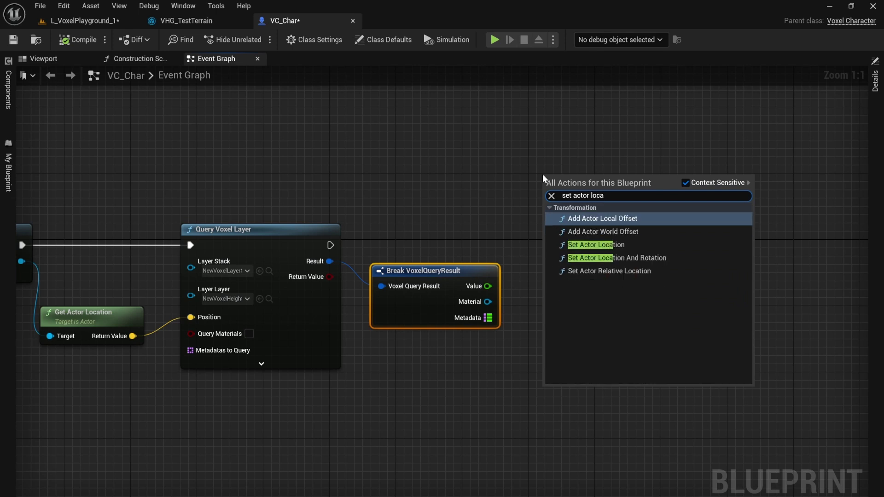
{"action": "left_click", "coordinate": [602, 245]}
{"action": "right_click", "coordinate": [548, 241]}
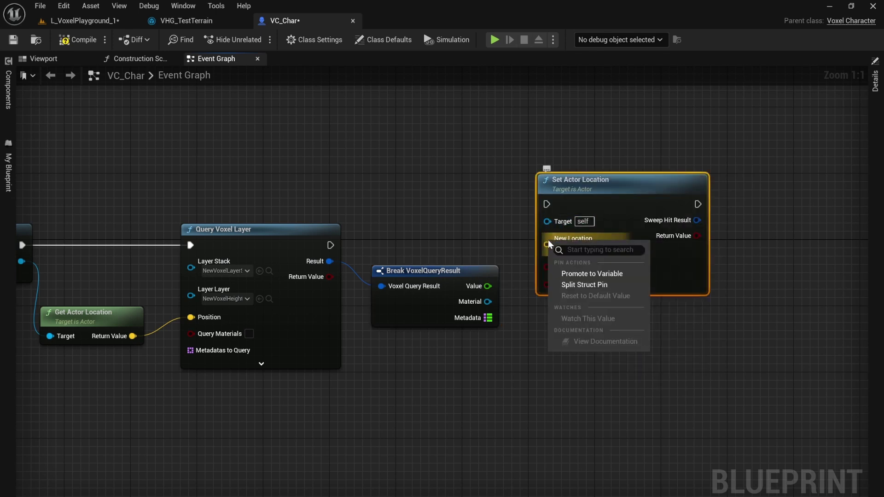
{"action": "left_click", "coordinate": [575, 282]}
{"action": "left_click_drag", "start_coordinate": [487, 286], "coordinate": [562, 281]}
{"action": "left_click_drag", "start_coordinate": [499, 293], "coordinate": [499, 293]}
{"action": "left_click", "coordinate": [457, 203]}
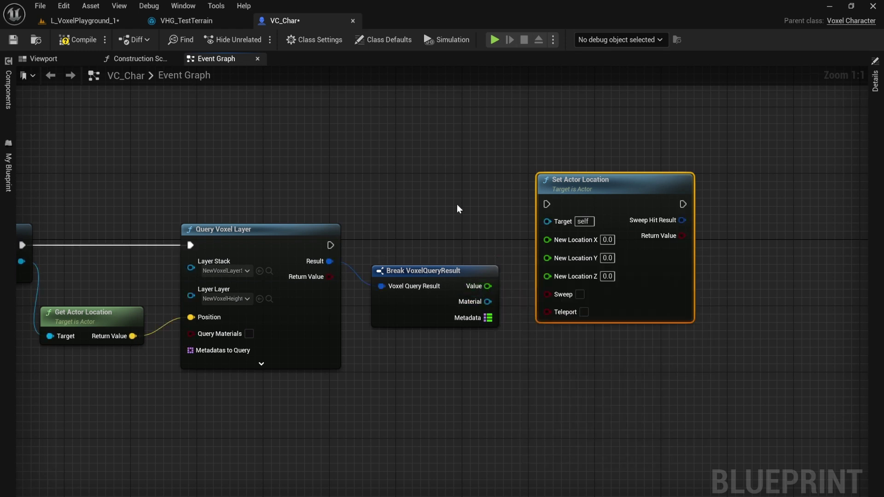
Move Set Actor Location farther away from Break VoxelQueryResult and bring Break VoxelQueryResult closer to Query Voxel Layer.
{"action": "left_click_drag", "start_coordinate": [578, 191], "coordinate": [702, 197]}
{"action": "right_click_drag", "start_coordinate": [604, 242], "coordinate": [643, 234]}
{"action": "left_click_drag", "start_coordinate": [478, 266], "coordinate": [462, 265]}
{"action": "right_click_drag", "start_coordinate": [556, 363], "coordinate": [481, 366]}
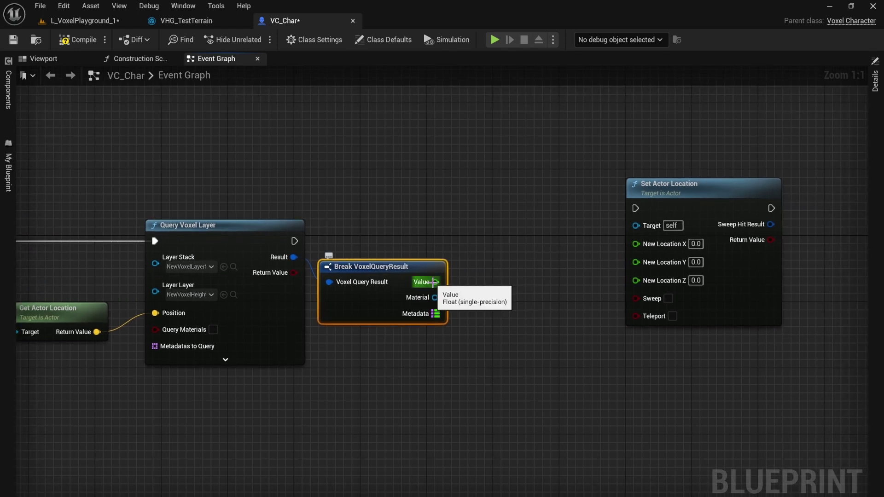
Add 500 to Break VoxelQueryResult's Value with an Add node and connect the sum to Set Actor Location's New Location Z.
{"action": "left_click_drag", "start_coordinate": [503, 323], "coordinate": [526, 318]}
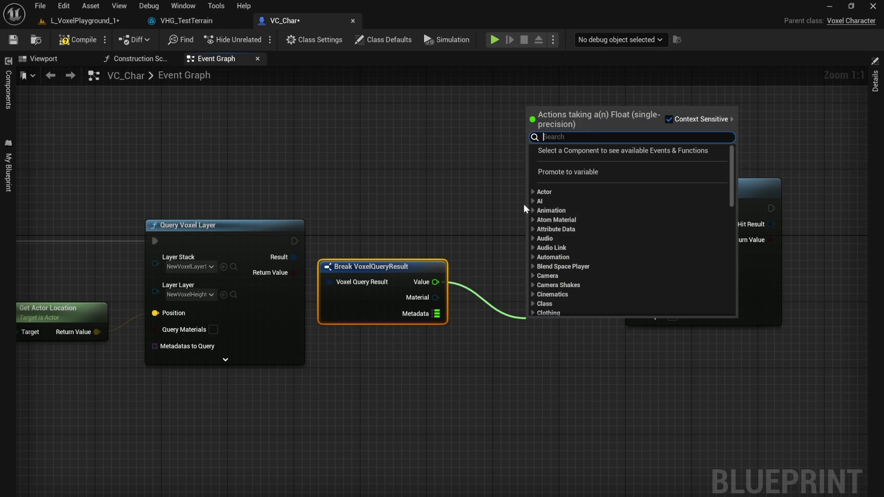
{"action": "left_click", "coordinate": [449, 275]}
{"action": "left_click_drag", "start_coordinate": [434, 282], "coordinate": [510, 317]}
{"action": "type", "text": "ad"}
{"action": "key", "text": "Return"}
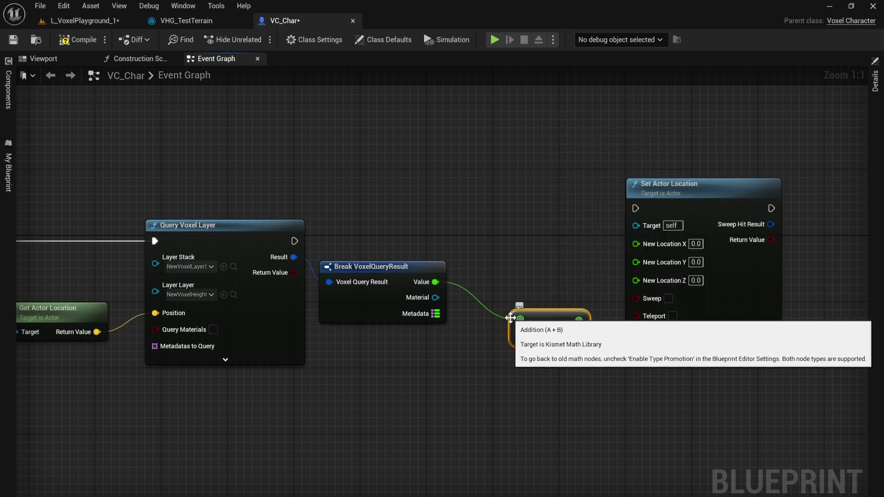
{"action": "type", "text": "500"}
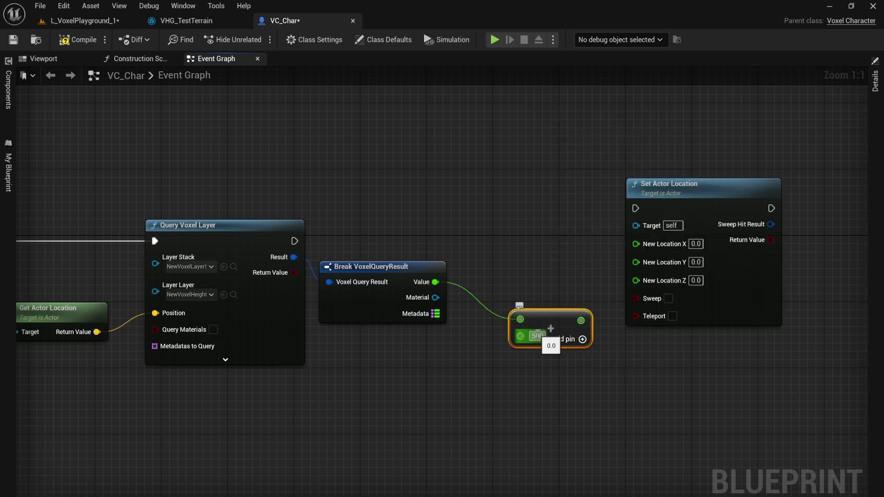
{"action": "left_click_drag", "start_coordinate": [586, 321], "coordinate": [636, 279]}
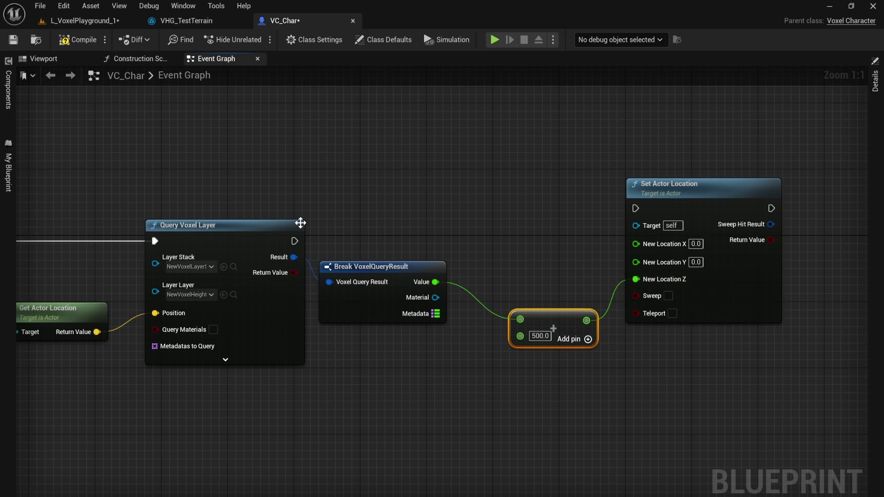
Duplicate Get Actor Location for the Player Start, split its Return Value, and wire X and Y to Set Actor Location's New Location X and Y.
{"action": "right_click_drag", "start_coordinate": [316, 213], "coordinate": [393, 227]}
{"action": "right_click_drag", "start_coordinate": [307, 250], "coordinate": [345, 263]}
{"action": "left_click", "coordinate": [164, 337]}
{"action": "key", "text": "ctrl+c"}
{"action": "key", "text": "ctrl+v"}
{"action": "left_click_drag", "start_coordinate": [102, 284], "coordinate": [205, 227]}
{"action": "left_click_drag", "start_coordinate": [286, 235], "coordinate": [571, 219]}
{"action": "right_click", "coordinate": [569, 202]}
{"action": "left_click", "coordinate": [593, 249]}
Link execution from Query Voxel Layer to Set Actor Location and compile the blueprint.
{"action": "right_click_drag", "start_coordinate": [579, 225], "coordinate": [409, 224]}
{"action": "left_click_drag", "start_coordinate": [156, 267], "coordinate": [533, 252]}
{"action": "left_click", "coordinate": [81, 43]}
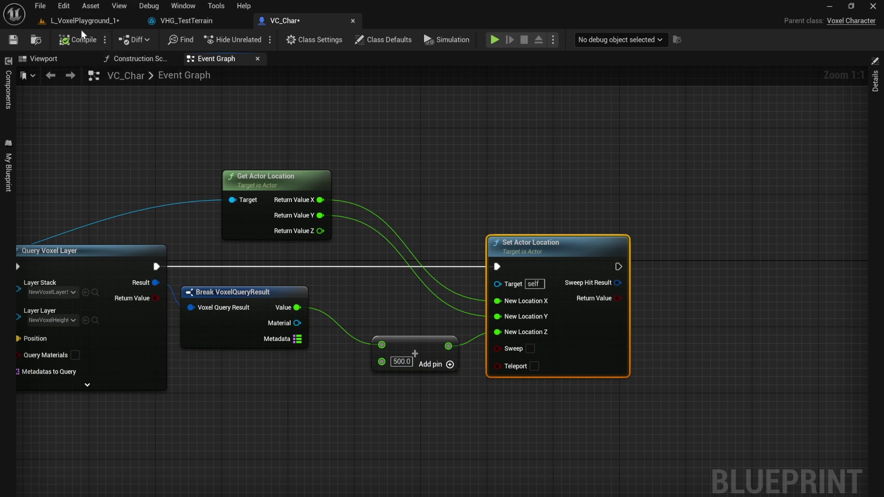
Add a Voxel Collision Invoker component to VC_Char and compile the blueprint.
{"action": "right_click_drag", "start_coordinate": [62, 90], "coordinate": [170, 89]}
{"action": "left_click", "coordinate": [8, 95]}
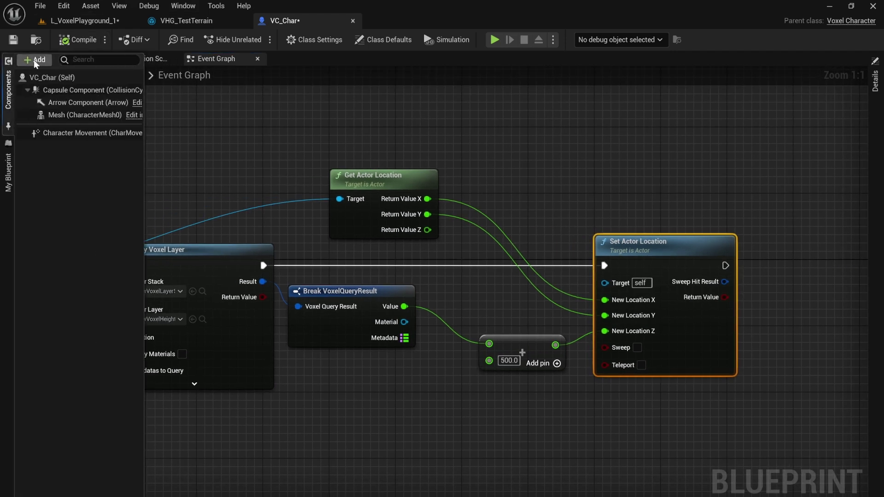
{"action": "left_click", "coordinate": [34, 60]}
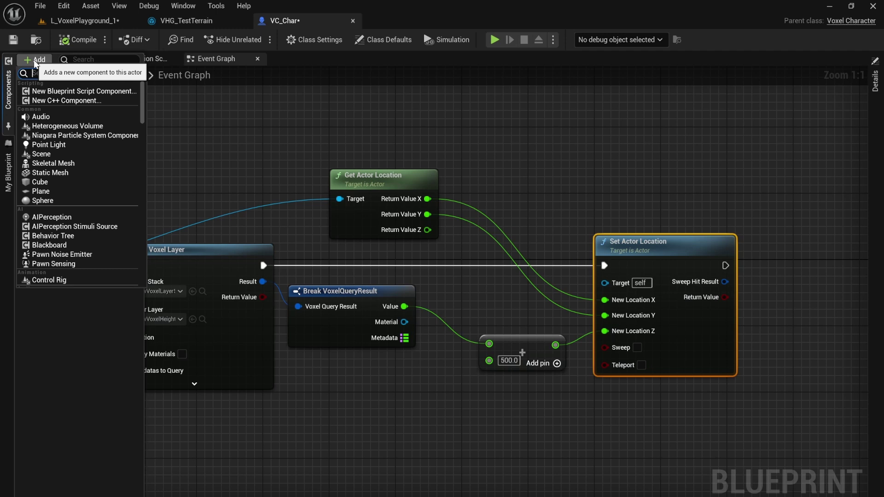
{"action": "type", "text": "i"}
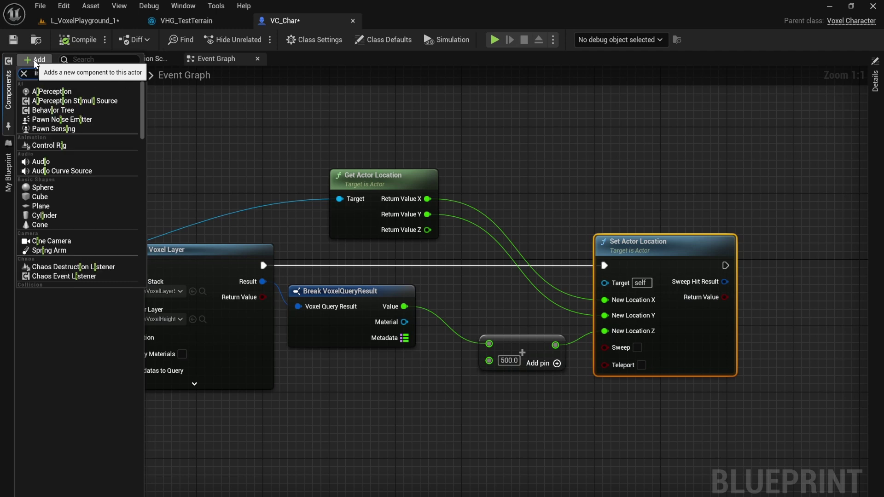
{"action": "type", "text": "nvok"}
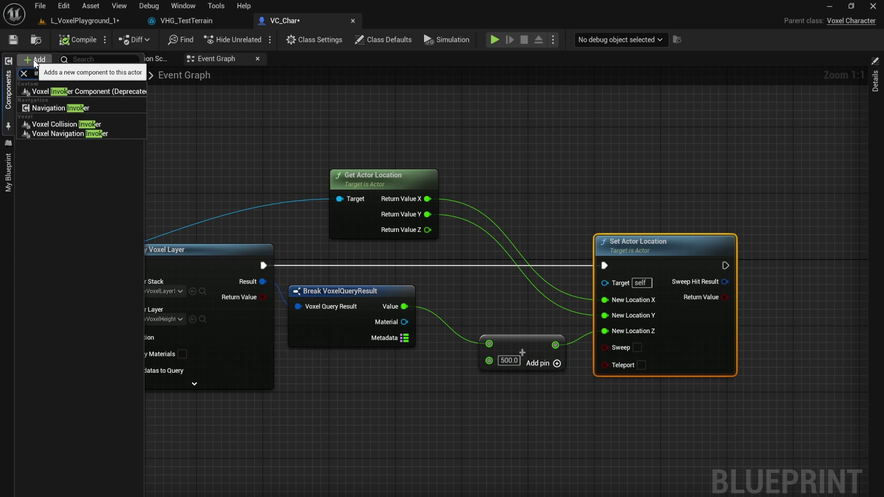
{"action": "left_click", "coordinate": [53, 122]}
{"action": "left_click", "coordinate": [68, 45]}
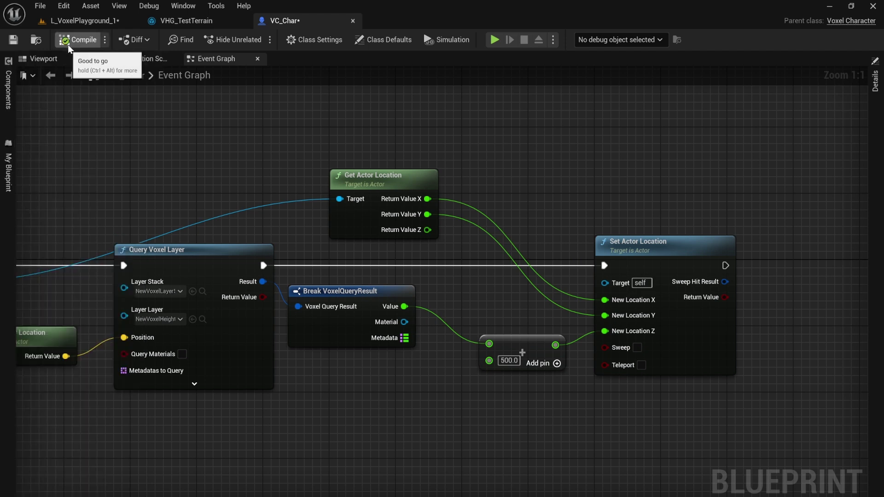
Play-test the L_VoxelPlayground_1 level and stop the session.
{"action": "right_click_drag", "start_coordinate": [105, 163], "coordinate": [247, 175]}
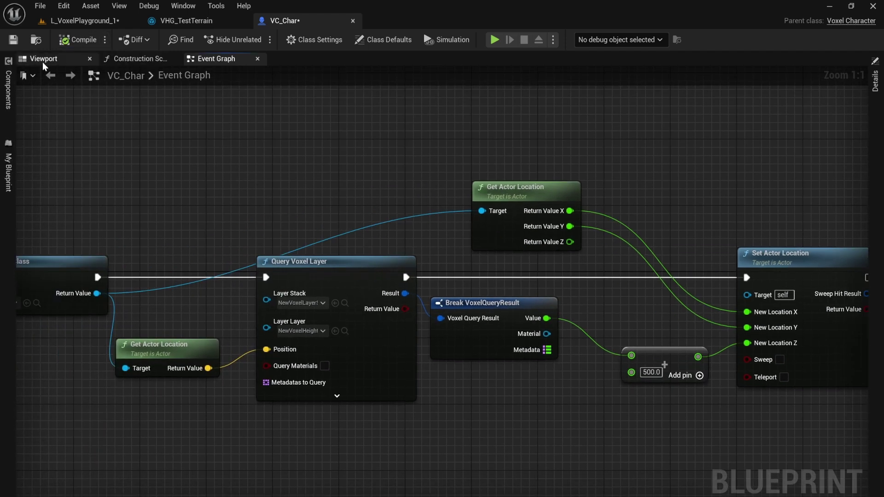
{"action": "left_click", "coordinate": [88, 26]}
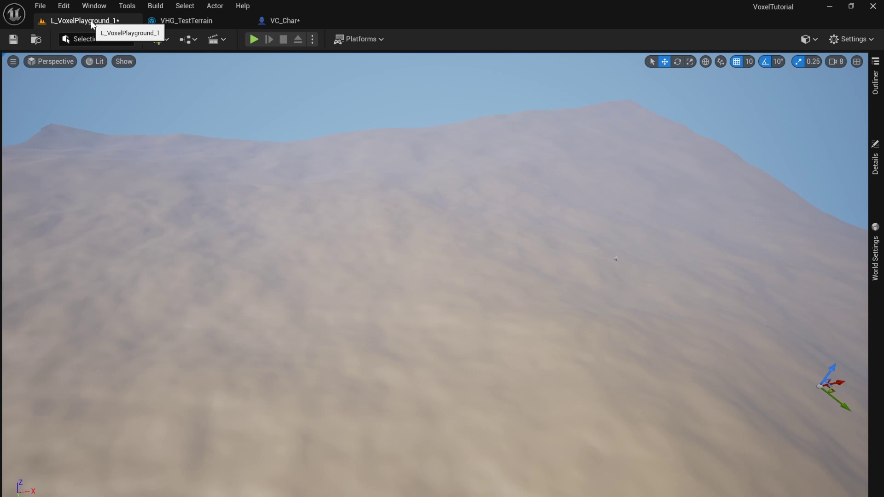
{"action": "left_click", "coordinate": [254, 39]}
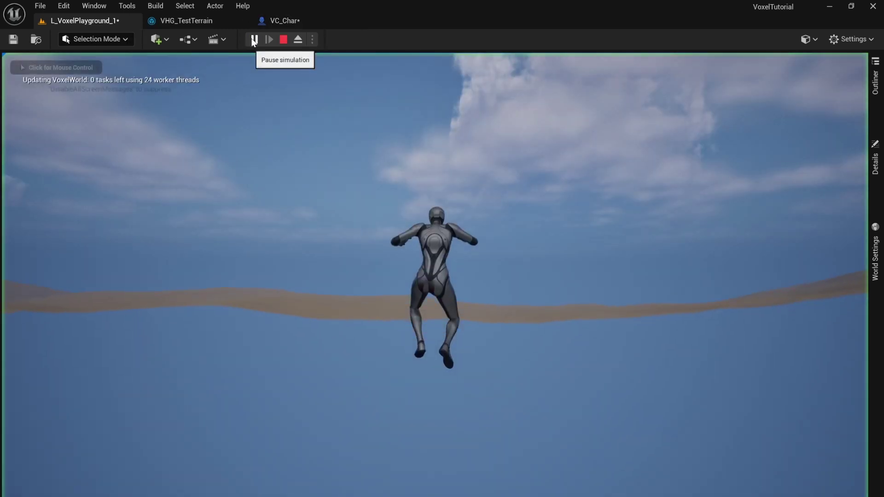
{"action": "key", "text": "Escape"}
{"action": "right_click_drag", "start_coordinate": [435, 275], "coordinate": [369, 230]}
Set the level's GameMode Override to BP_ThirdPersonGameMode in the world settings.
{"action": "left_click", "coordinate": [875, 164]}
{"action": "left_click", "coordinate": [876, 255]}
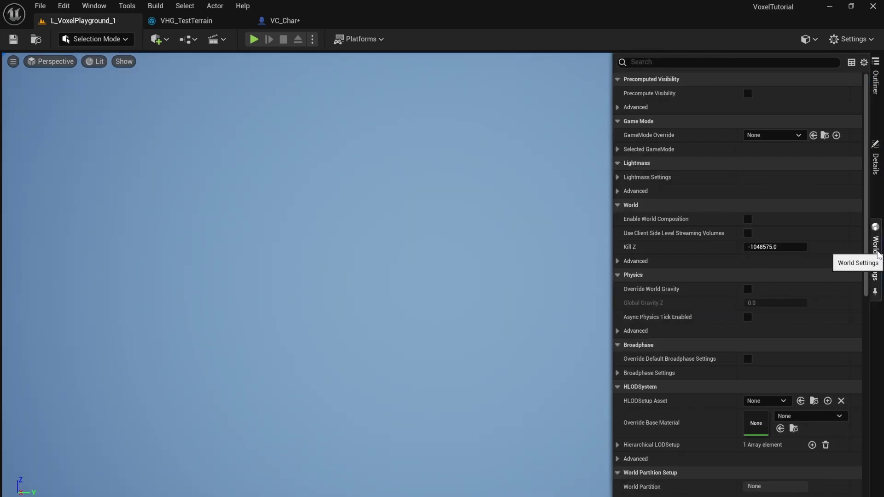
{"action": "left_click", "coordinate": [785, 134]}
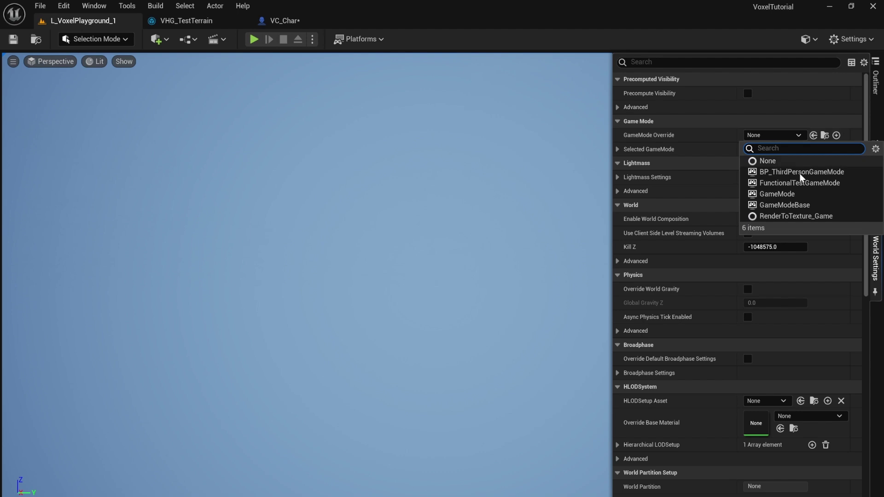
{"action": "left_click", "coordinate": [841, 172]}
Set the selected game mode's Default Pawn Class to VC_Char and save the level.
{"action": "left_click", "coordinate": [618, 149]}
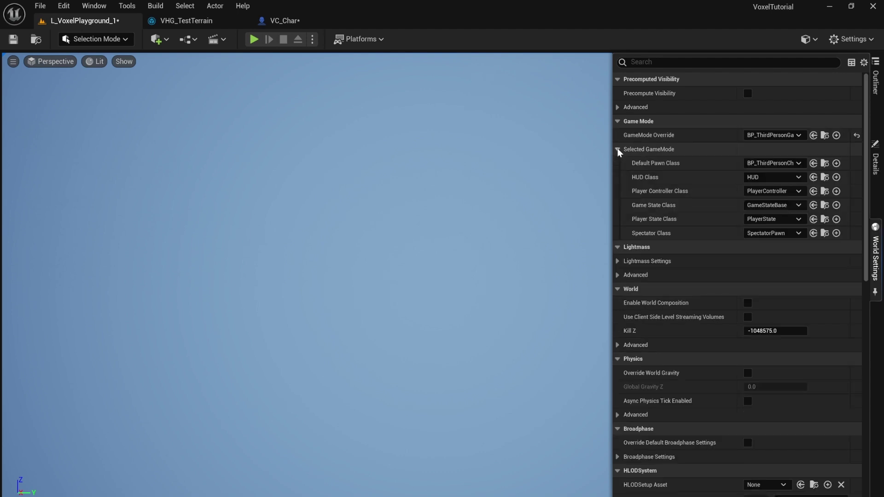
{"action": "left_click", "coordinate": [789, 164]}
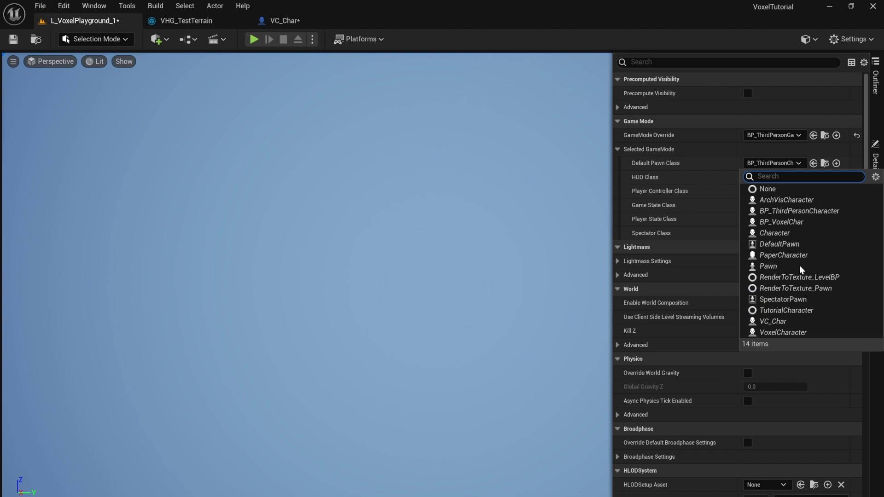
{"action": "left_click", "coordinate": [776, 322]}
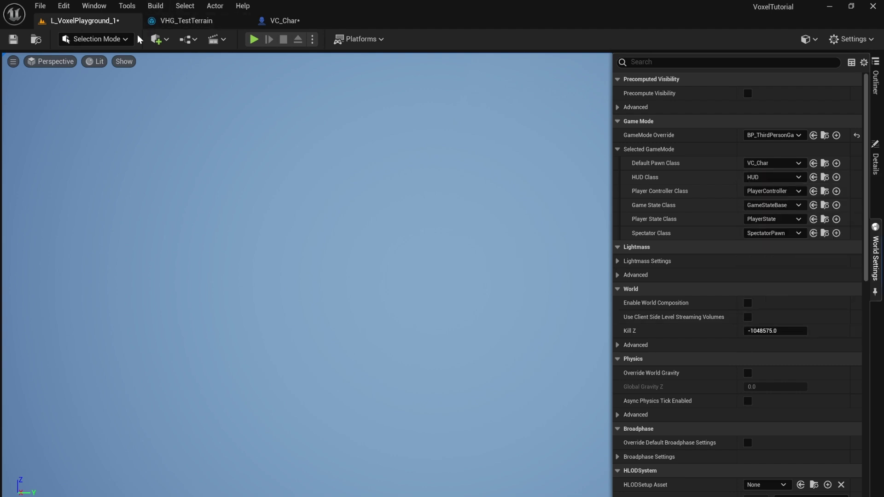
{"action": "left_click", "coordinate": [13, 40]}
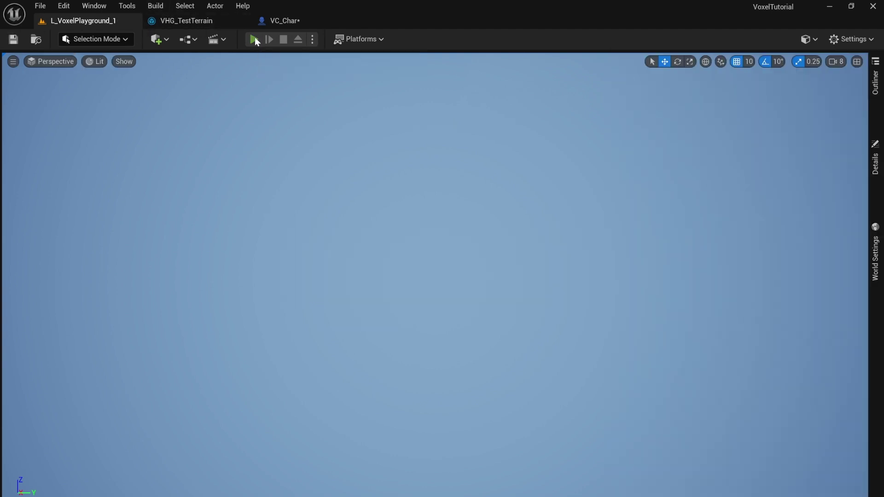
Play-test the level, eject from the character to look over the terrain, stop the session, and save the level again.
{"action": "left_click", "coordinate": [254, 39]}
{"action": "left_click", "coordinate": [298, 39]}
{"action": "right_click_drag", "start_coordinate": [666, 205], "coordinate": [654, 206]}
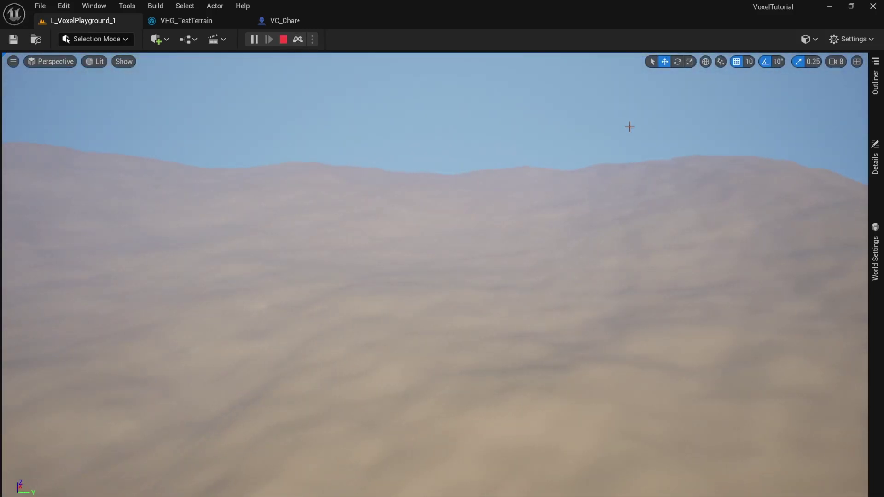
{"action": "left_click", "coordinate": [284, 40]}
{"action": "right_click_drag", "start_coordinate": [561, 125], "coordinate": [560, 125]}
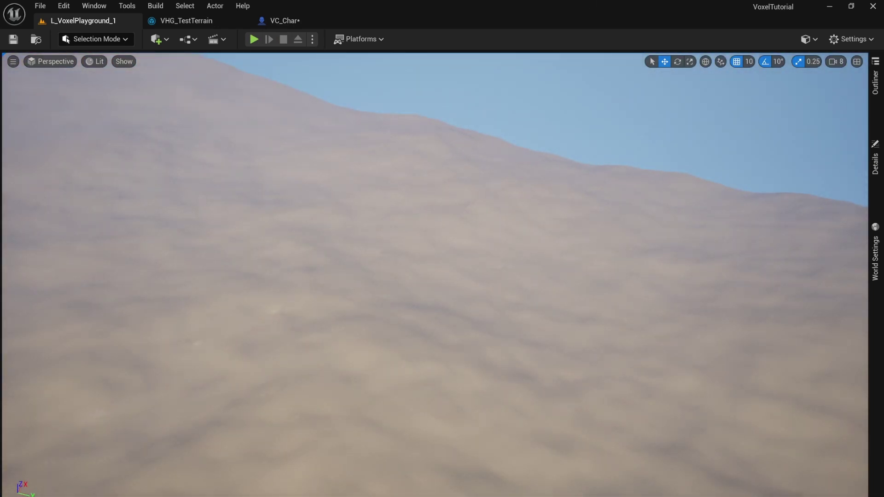
{"action": "left_click", "coordinate": [875, 257]}
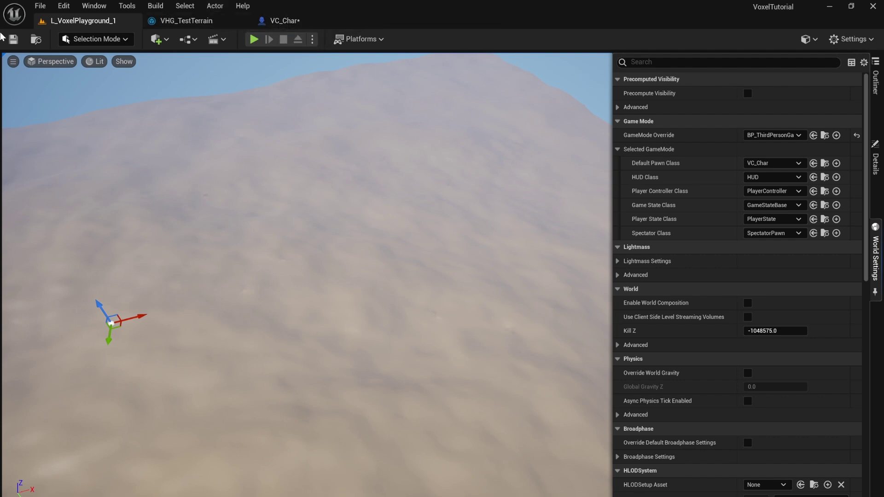
{"action": "left_click", "coordinate": [14, 43]}
Compare the layer chosen in VC_Char's Query Voxel Layer node with the layer assigned to the VHG_TestTerrain stamp in the level.
{"action": "left_click", "coordinate": [283, 21]}
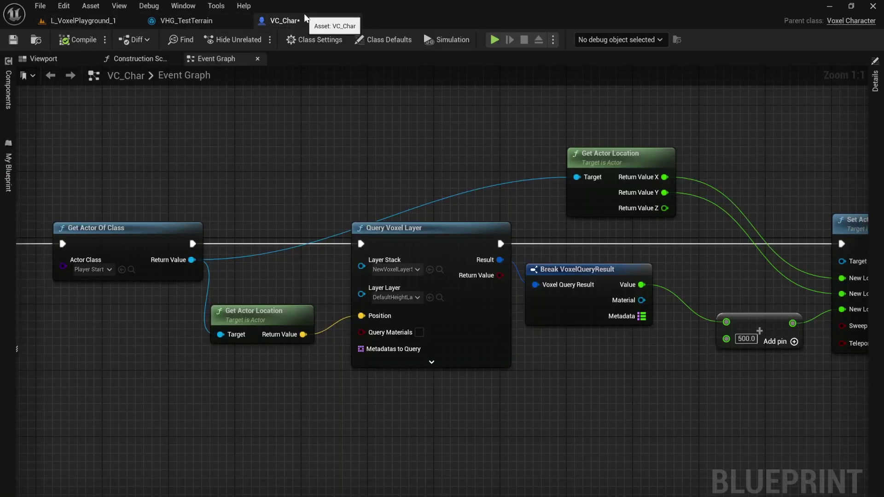
{"action": "left_click", "coordinate": [30, 61]}
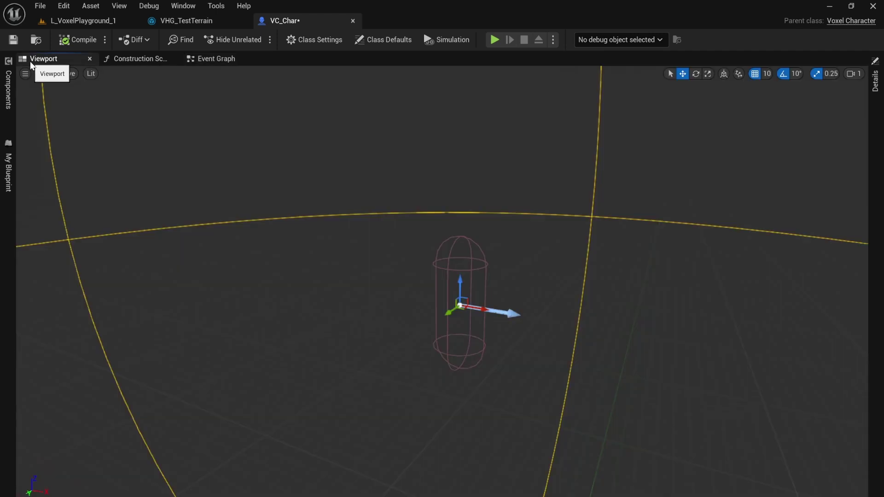
{"action": "left_click", "coordinate": [214, 60]}
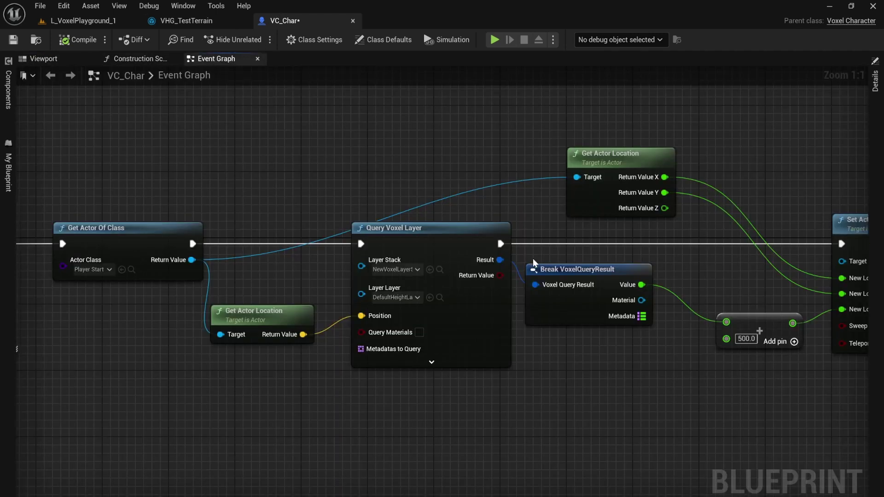
{"action": "right_click_drag", "start_coordinate": [533, 262], "coordinate": [461, 235]}
{"action": "right_click_drag", "start_coordinate": [368, 256], "coordinate": [391, 255]}
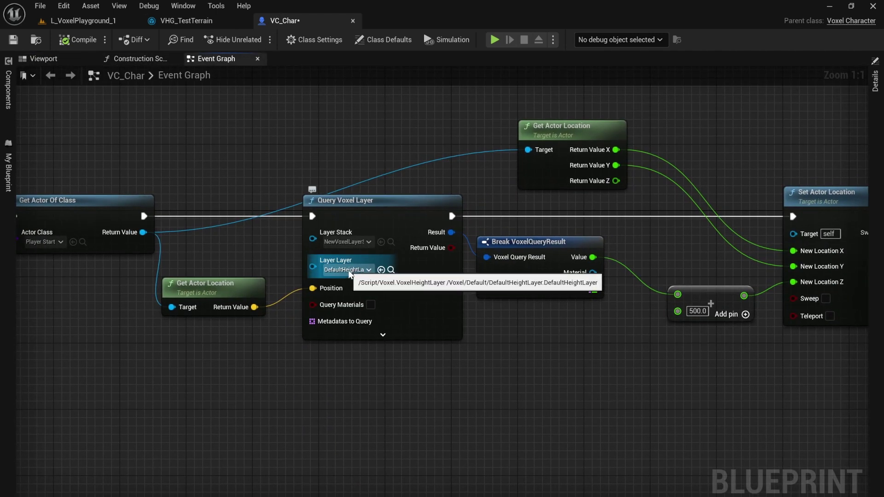
{"action": "left_click", "coordinate": [74, 21]}
{"action": "left_click", "coordinate": [875, 161]}
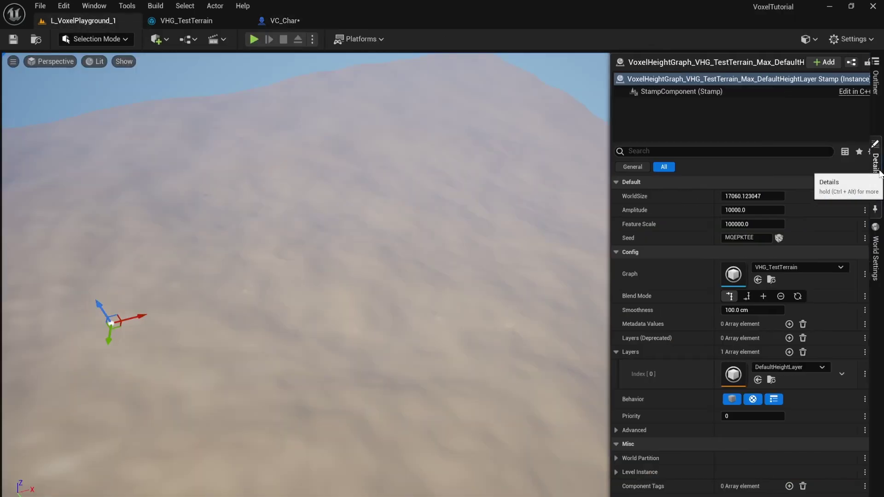
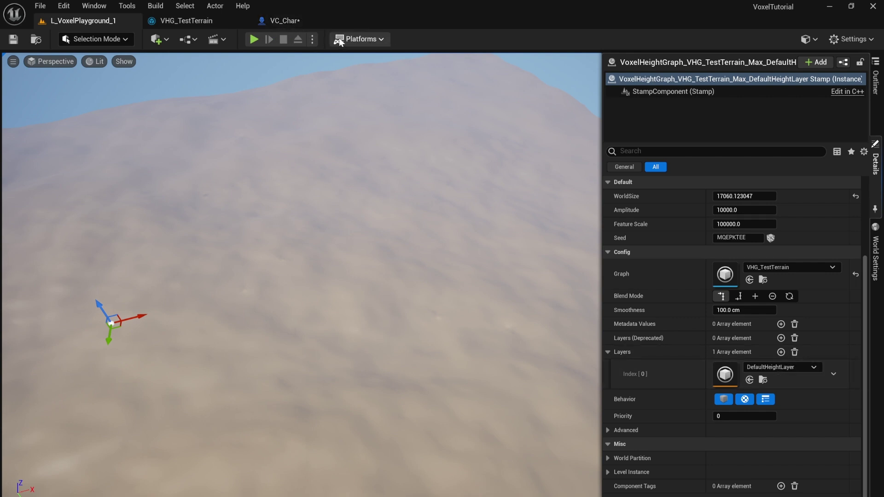
{"action": "left_click", "coordinate": [286, 23]}
{"action": "left_click", "coordinate": [346, 272]}
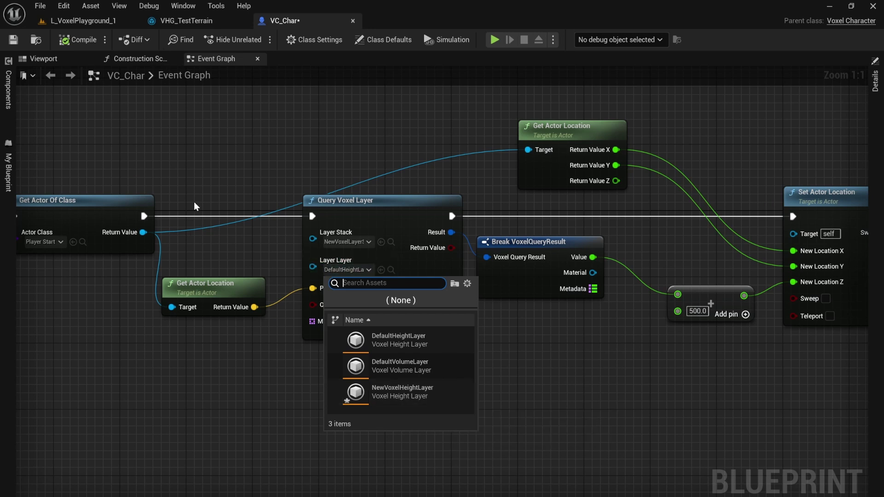
{"action": "left_click", "coordinate": [202, 164]}
{"action": "right_click_drag", "start_coordinate": [202, 163], "coordinate": [231, 161]}
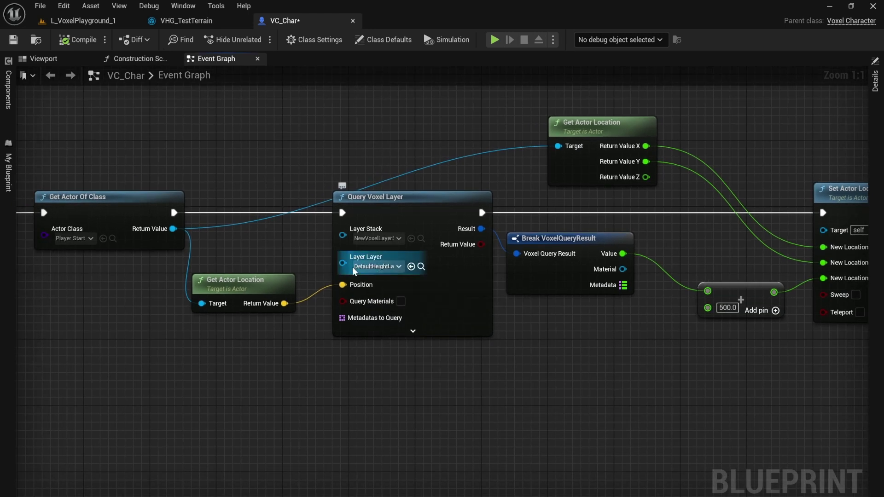
{"action": "right_click_drag", "start_coordinate": [241, 243], "coordinate": [290, 255]}
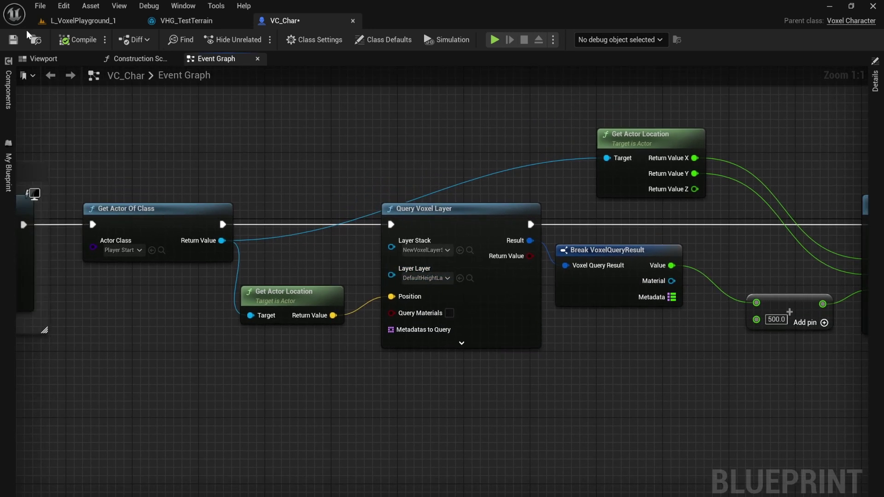
Assign SKM_Quinn as the Skeletal Mesh Asset of VC_Char's Mesh component.
{"action": "left_click", "coordinate": [45, 60]}
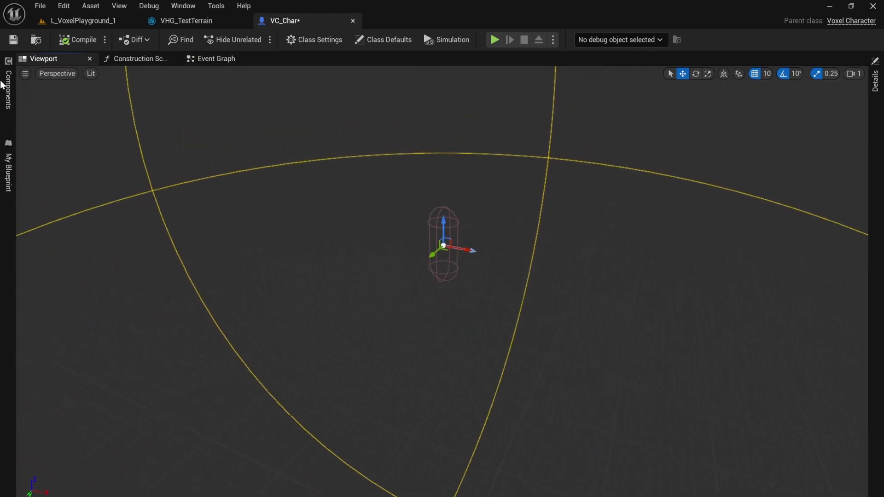
{"action": "left_click", "coordinate": [7, 102]}
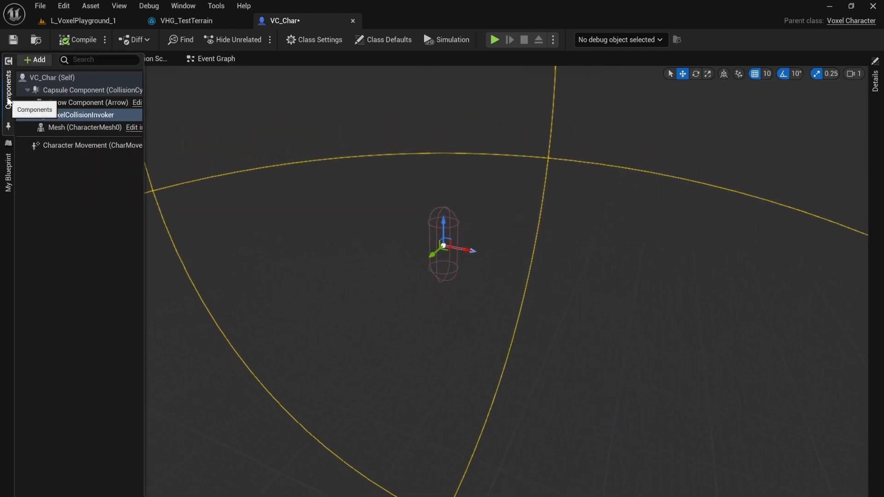
{"action": "left_click", "coordinate": [29, 65]}
{"action": "left_click", "coordinate": [21, 360]}
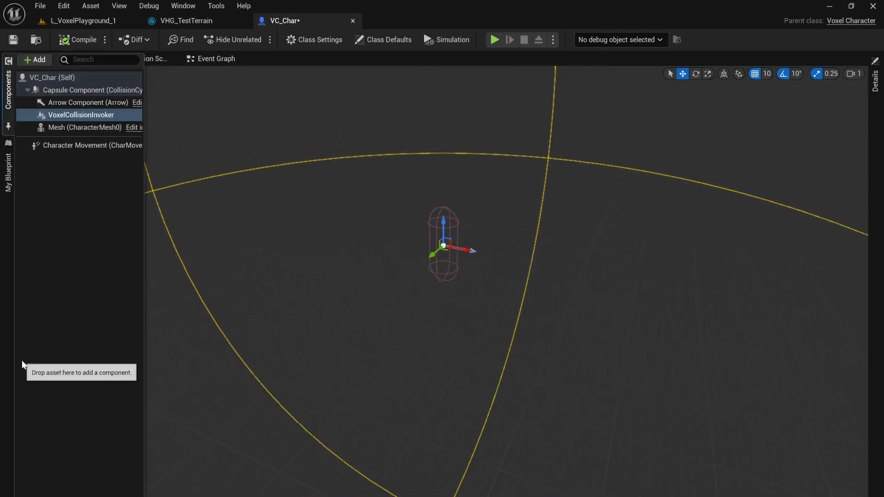
{"action": "left_click", "coordinate": [60, 128]}
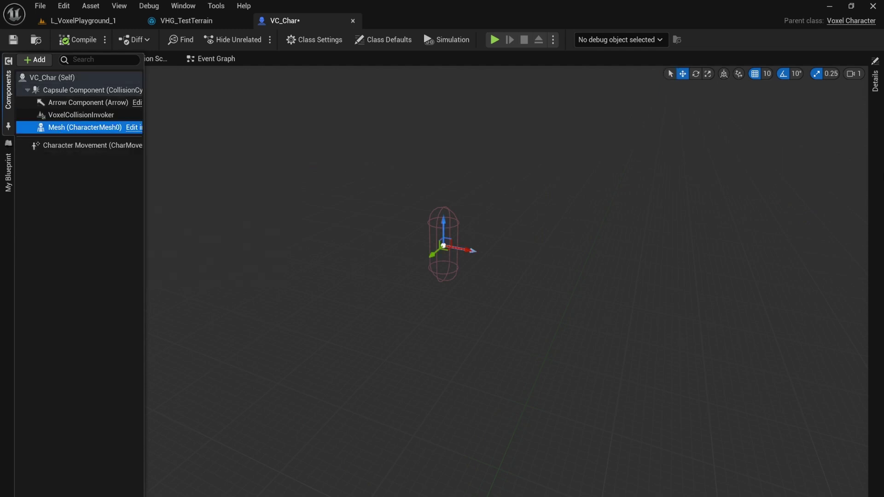
{"action": "left_click", "coordinate": [875, 101]}
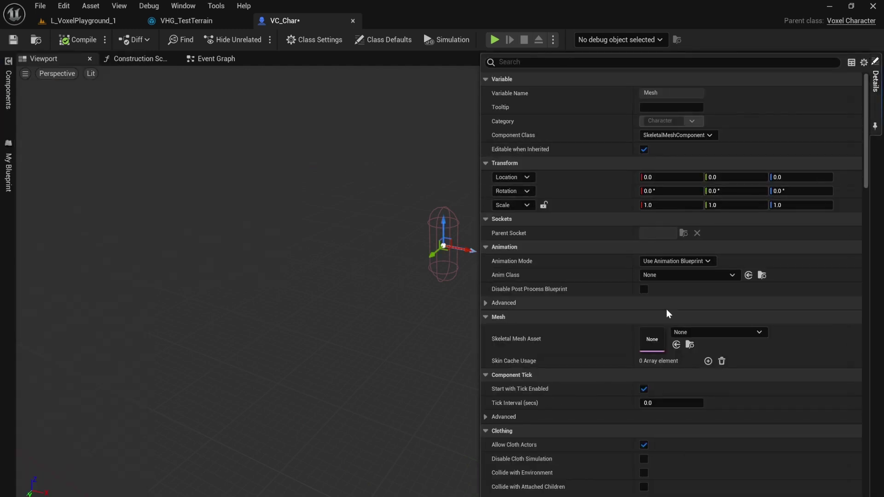
{"action": "left_click", "coordinate": [698, 331]}
{"action": "scroll", "coordinate": [753, 258], "scroll_direction": "down", "scroll_amount": 1}
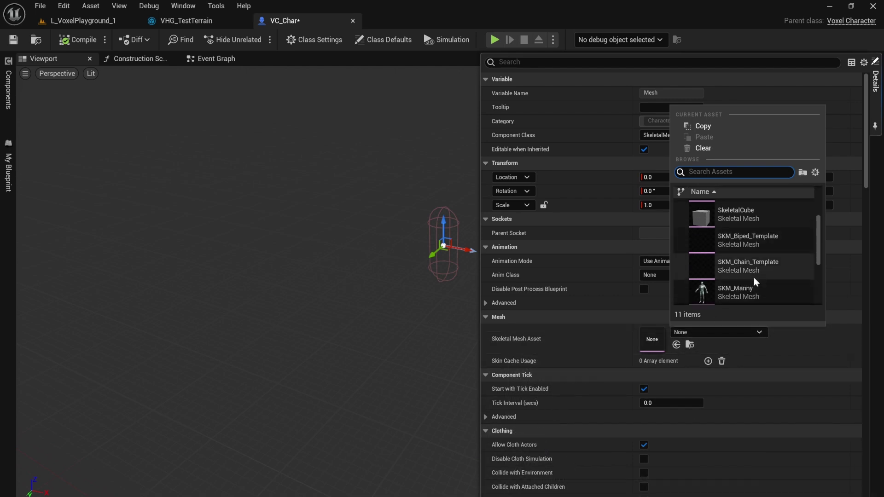
{"action": "left_click", "coordinate": [756, 280]}
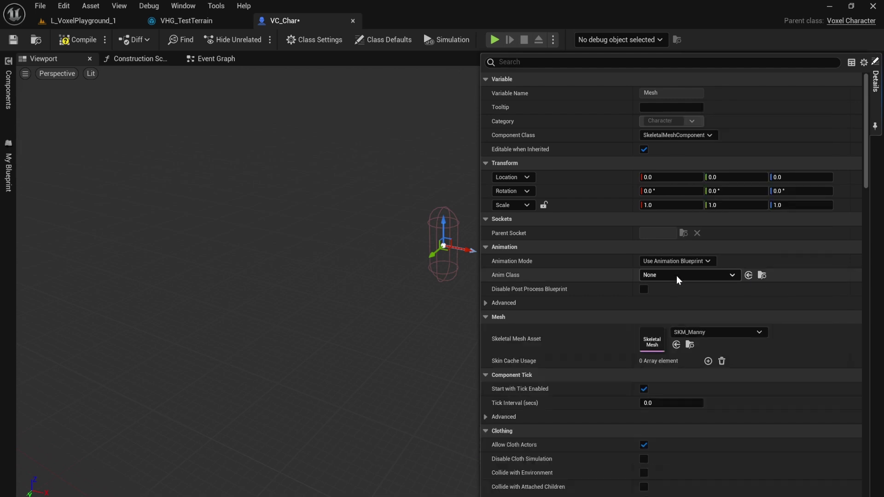
{"action": "left_click", "coordinate": [723, 331]}
{"action": "type", "text": "quinn"}
{"action": "left_click", "coordinate": [751, 290]}
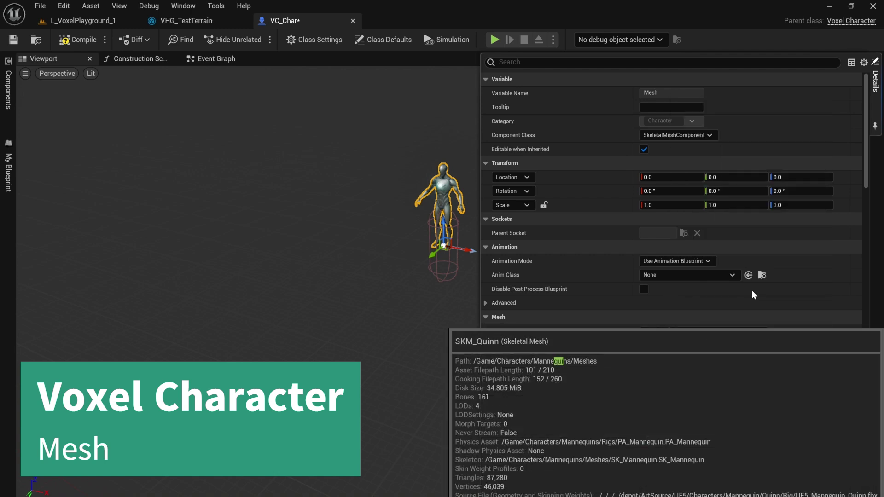
Set the Mesh's Anim Class to ABP_Quinn in Use Animation Blueprint mode and lower the mesh to the base of the capsule.
{"action": "left_click", "coordinate": [687, 260]}
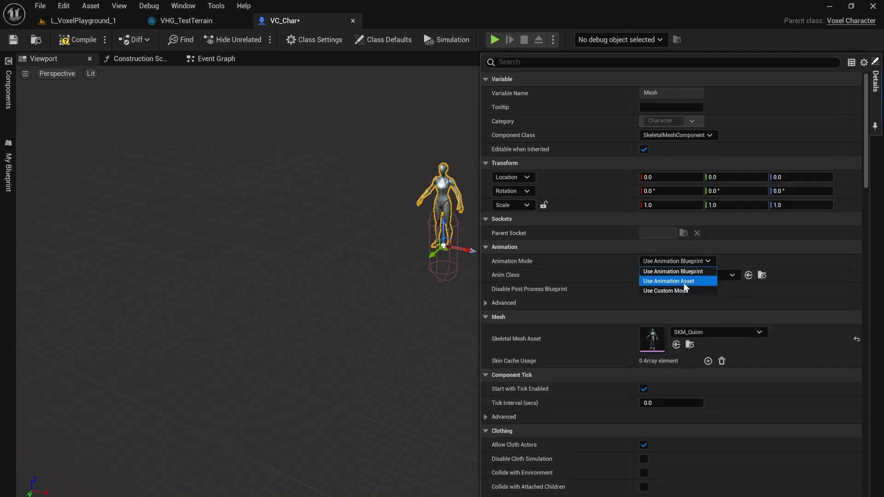
{"action": "left_click", "coordinate": [682, 272]}
{"action": "left_click", "coordinate": [687, 275]}
{"action": "type", "text": "abp"}
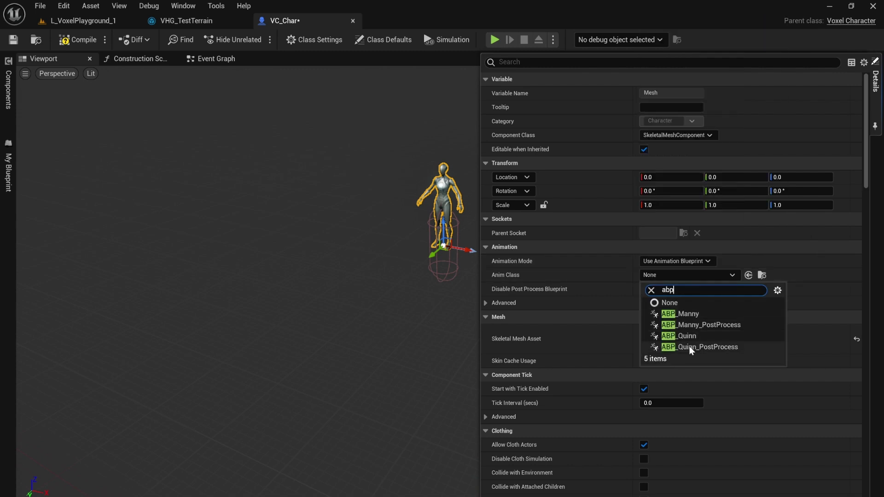
{"action": "left_click", "coordinate": [690, 336]}
{"action": "left_click_drag", "start_coordinate": [446, 219], "coordinate": [446, 244]}
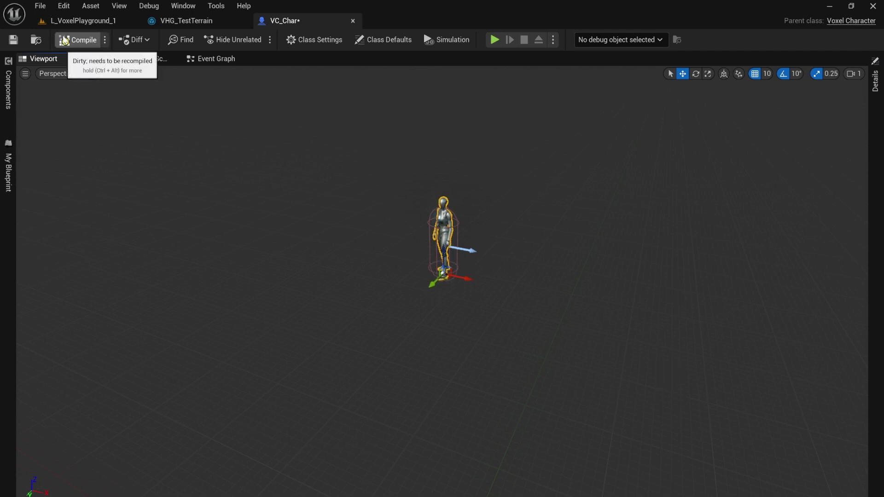
Play-test L_VoxelPlayground_1 to check the character's mesh on the terrain, and stop the session.
{"action": "left_click", "coordinate": [76, 19]}
{"action": "left_click", "coordinate": [252, 39]}
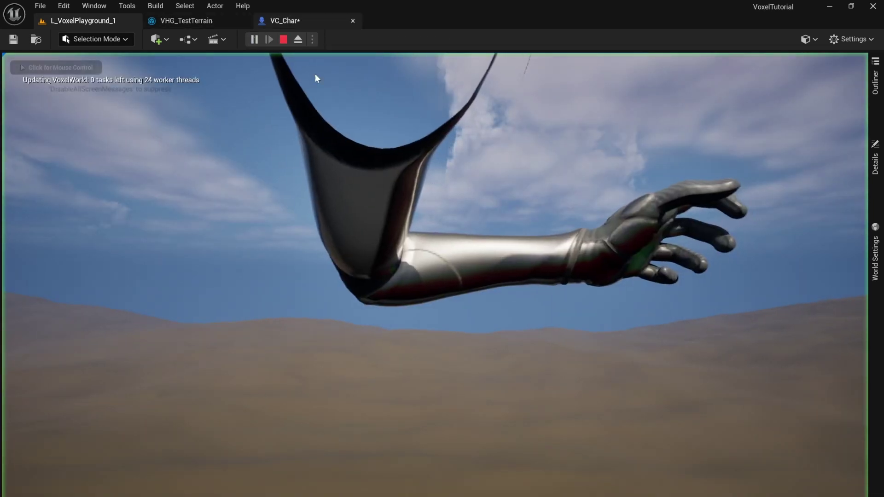
{"action": "left_click", "coordinate": [493, 170]}
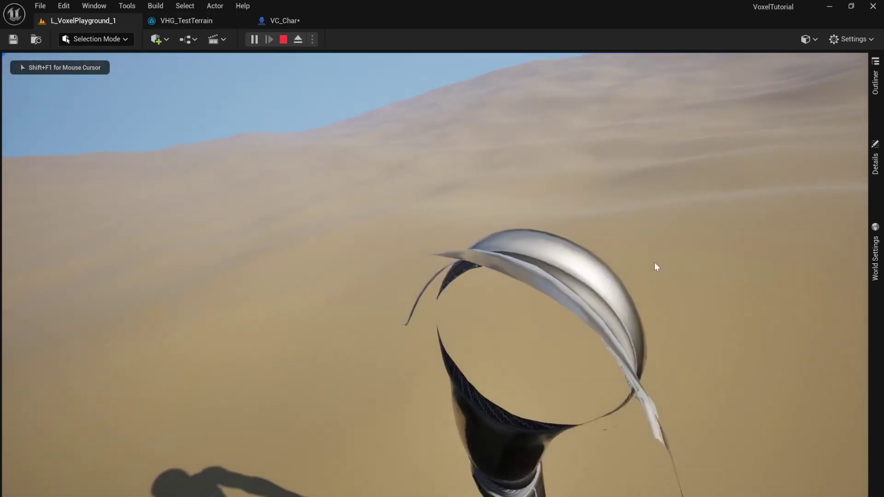
{"action": "key", "text": "Escape"}
Add a Spring Arm component to VC_Char with a Camera component as its child.
{"action": "left_click", "coordinate": [287, 20]}
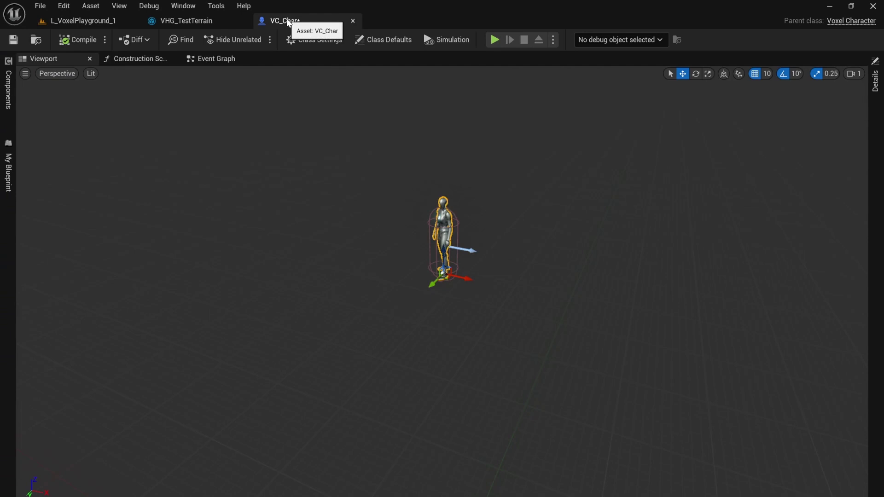
{"action": "left_click", "coordinate": [8, 87]}
{"action": "left_click", "coordinate": [30, 61]}
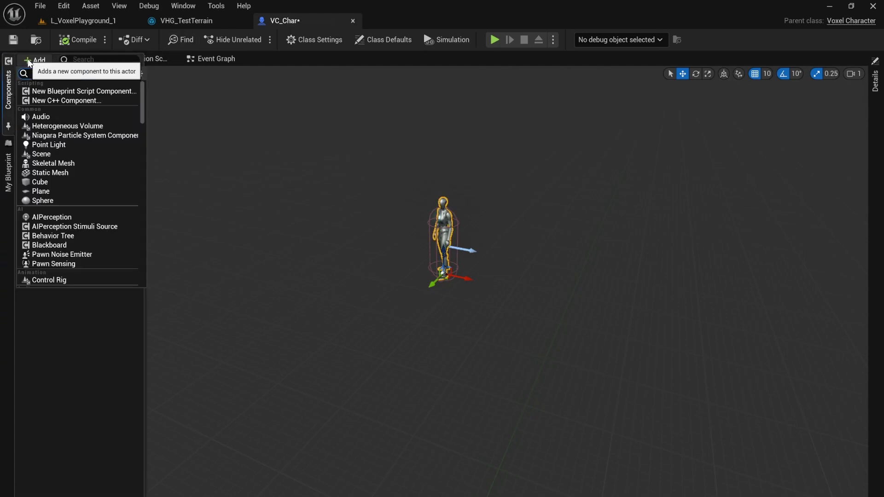
{"action": "left_click", "coordinate": [29, 61]}
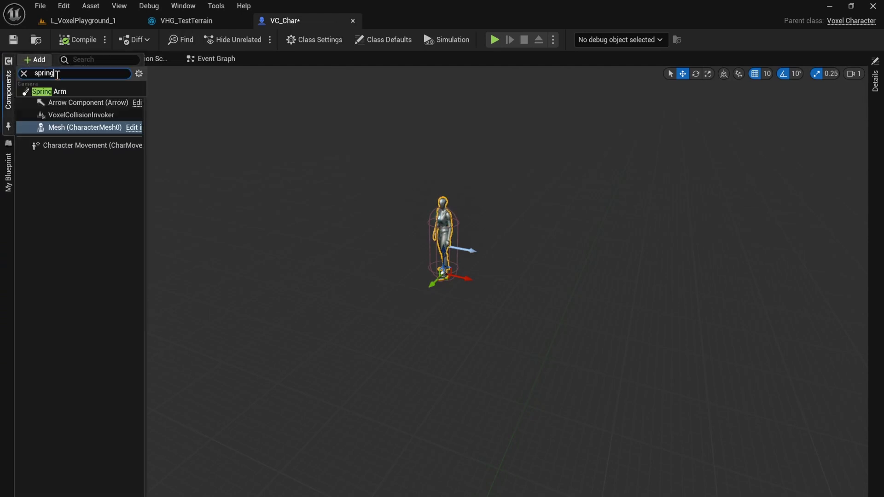
{"action": "key", "text": "Return"}
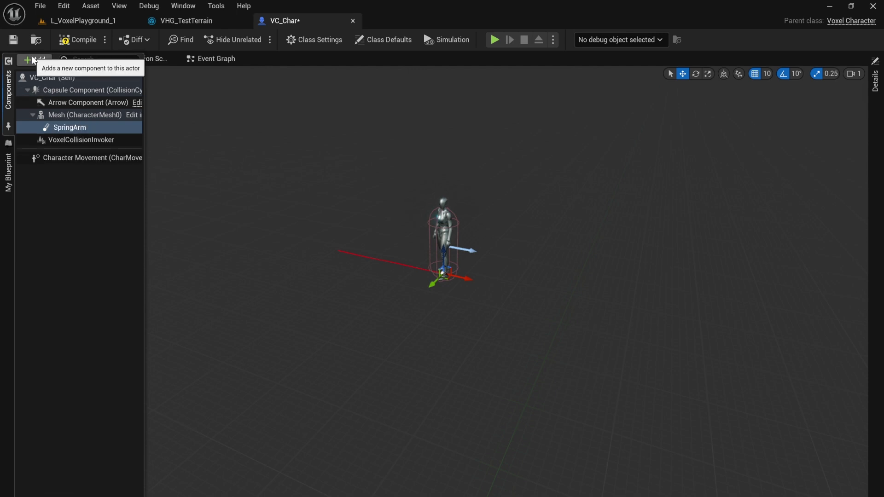
{"action": "left_click", "coordinate": [35, 60]}
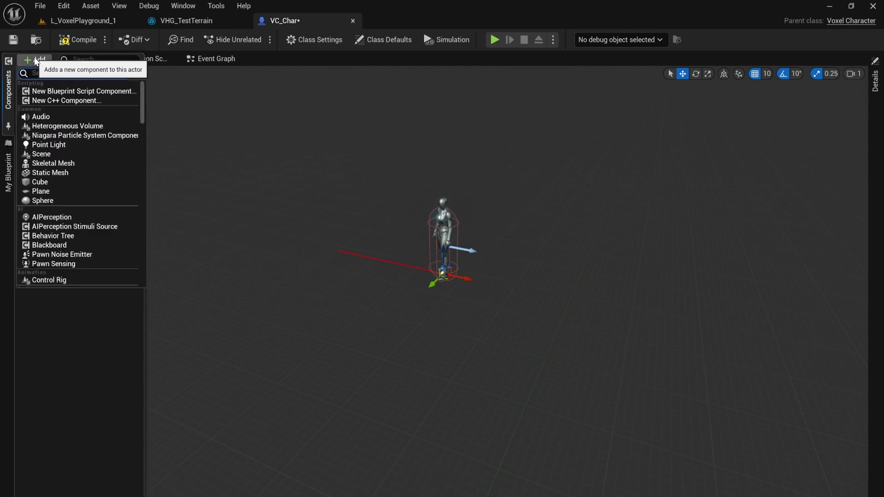
{"action": "type", "text": "camera"}
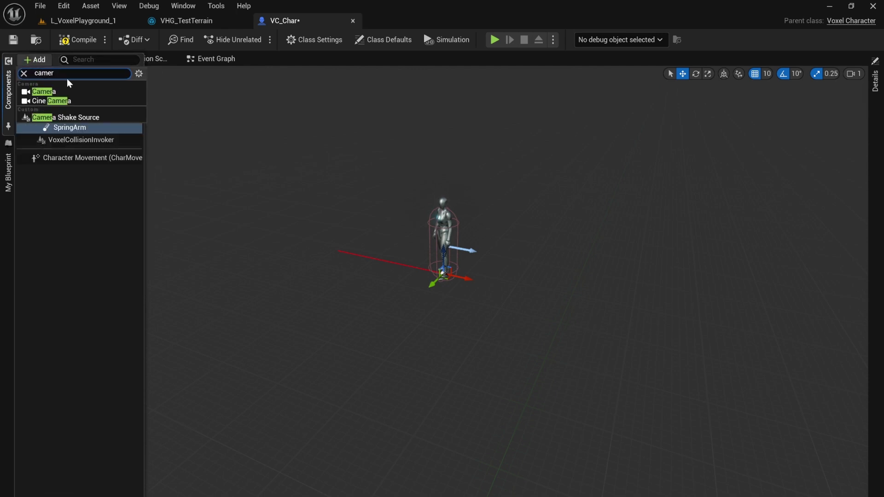
{"action": "left_click", "coordinate": [66, 90]}
Reparent the SpringArm and its Camera from the Mesh to the Capsule Component.
{"action": "left_click", "coordinate": [68, 114]}
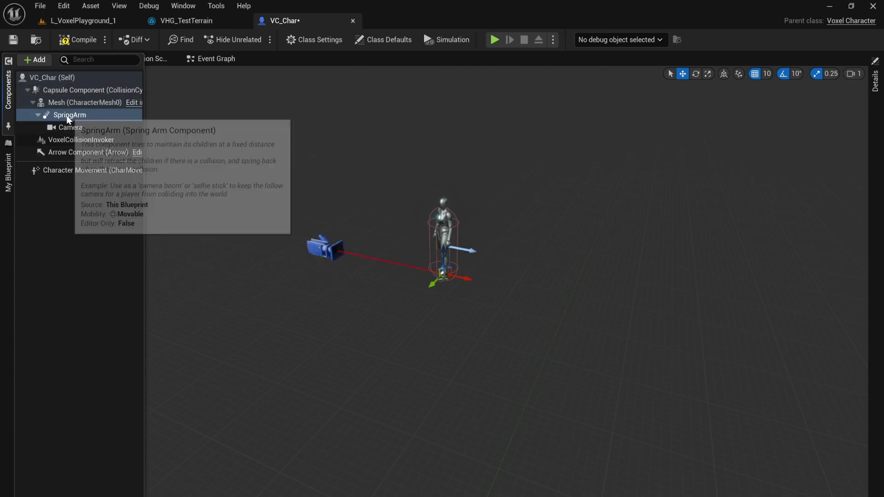
{"action": "left_click_drag", "start_coordinate": [65, 109], "coordinate": [74, 91]}
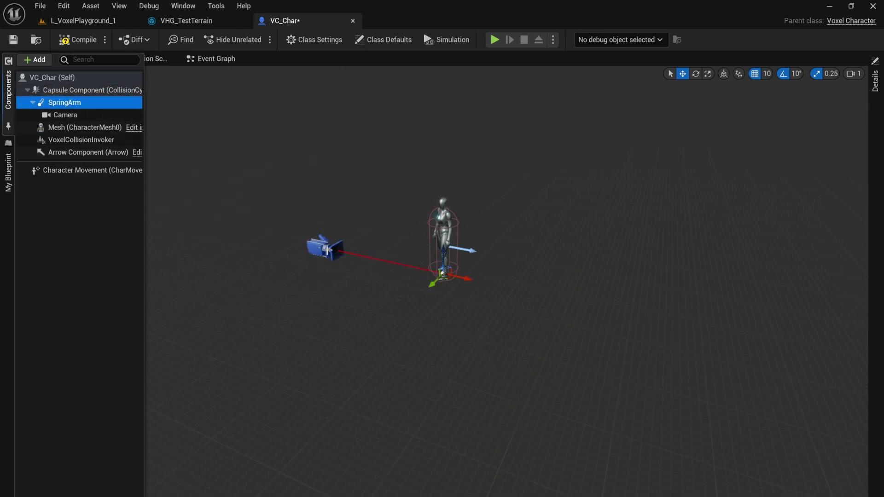
{"action": "left_click", "coordinate": [81, 92]}
Rotate the SpringArm to -30° pitch and about 90° yaw so the camera looks down from behind the character.
{"action": "left_click", "coordinate": [80, 103]}
{"action": "key", "text": "w"}
{"action": "right_click_drag", "start_coordinate": [396, 275], "coordinate": [412, 267]}
{"action": "left_click_drag", "start_coordinate": [442, 287], "coordinate": [649, 363]}
{"action": "left_click_drag", "start_coordinate": [455, 250], "coordinate": [649, 360]}
{"action": "key", "text": "s"}
{"action": "right_click_drag", "start_coordinate": [649, 359], "coordinate": [649, 345]}
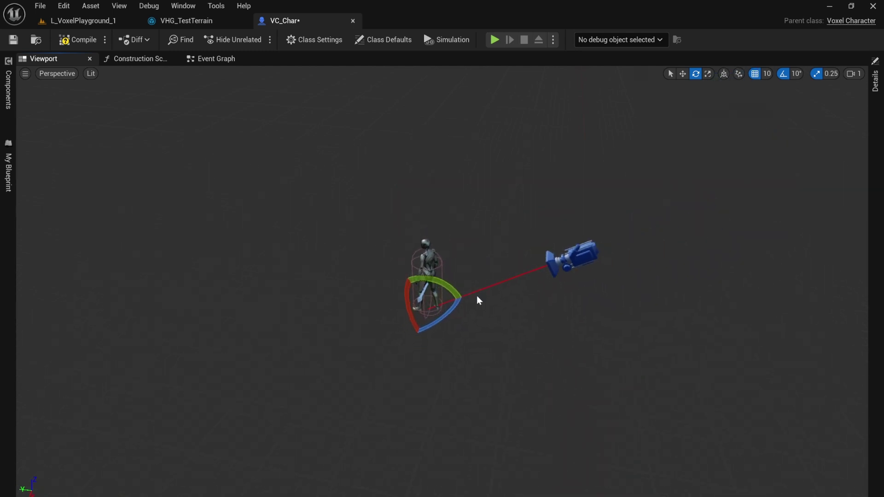
Set the SpringArm's Target Arm Length to about 554.
{"action": "left_click", "coordinate": [874, 94]}
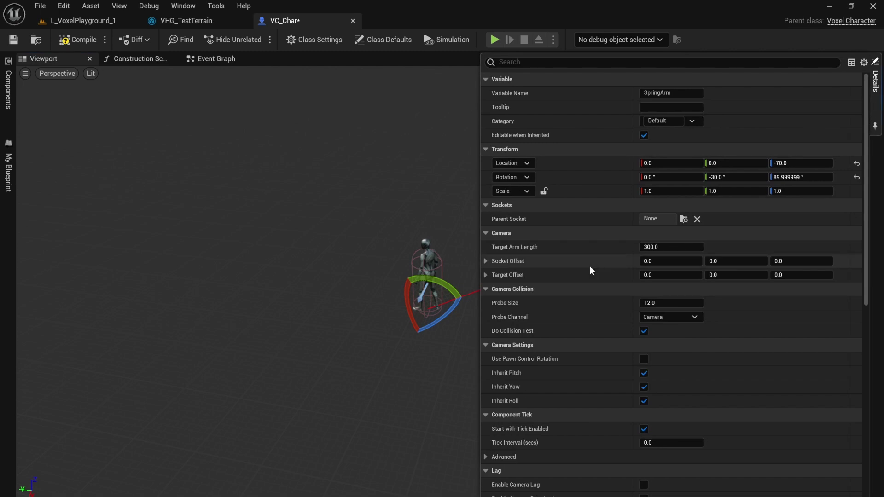
{"action": "right_click_drag", "start_coordinate": [446, 239], "coordinate": [468, 239]}
{"action": "key", "text": "s"}
{"action": "left_click", "coordinate": [875, 94]}
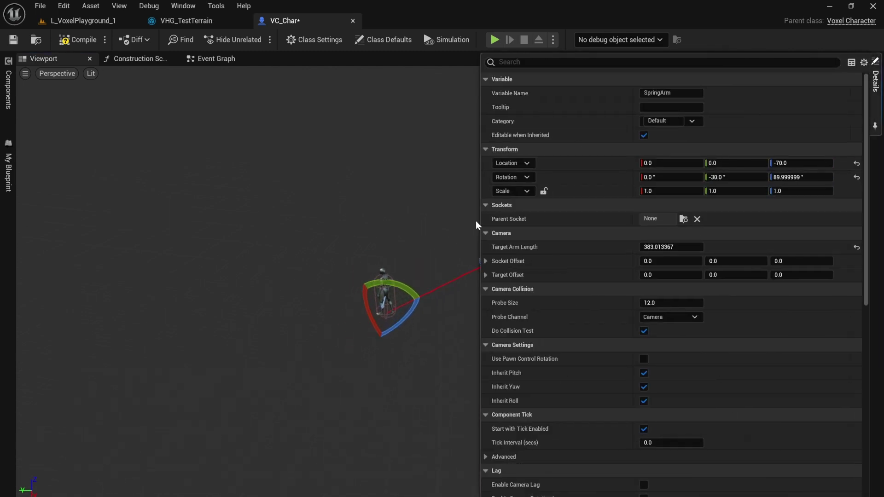
{"action": "left_click_drag", "start_coordinate": [481, 220], "coordinate": [792, 246]}
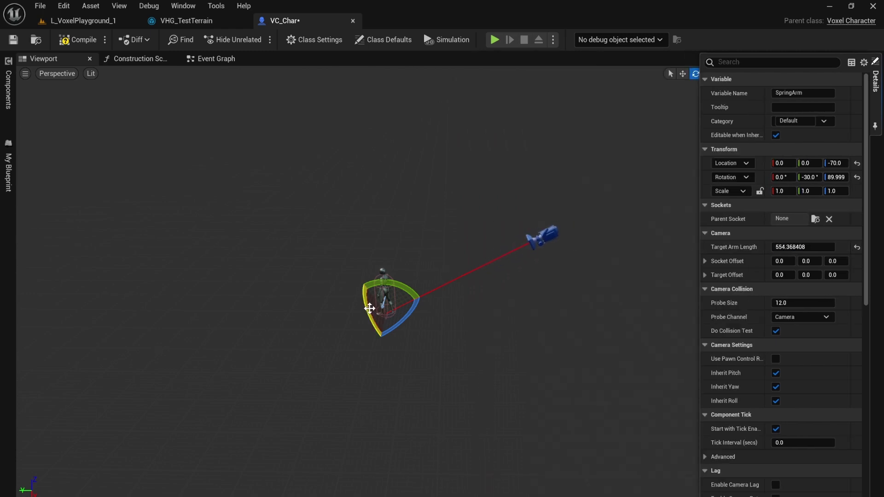
Play-test the level by walking, turning and jumping the character across the terrain, and stop the session.
{"action": "left_click", "coordinate": [116, 21]}
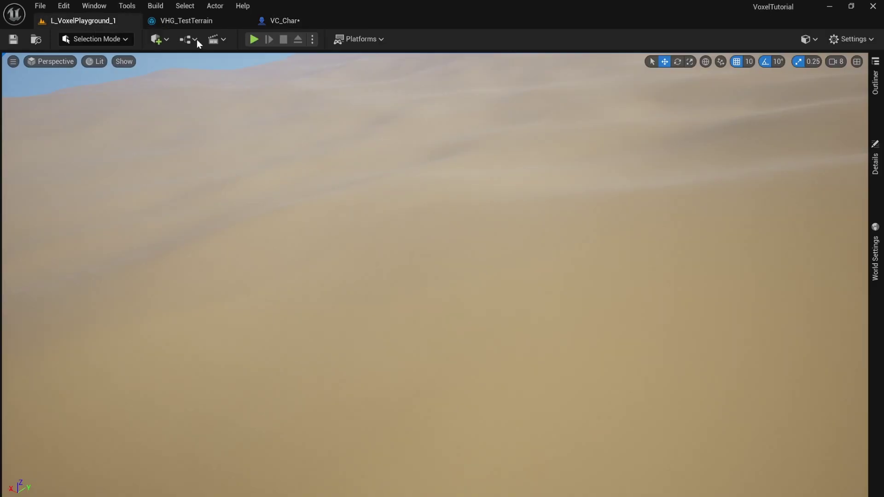
{"action": "left_click", "coordinate": [254, 40]}
{"action": "key", "text": "w"}
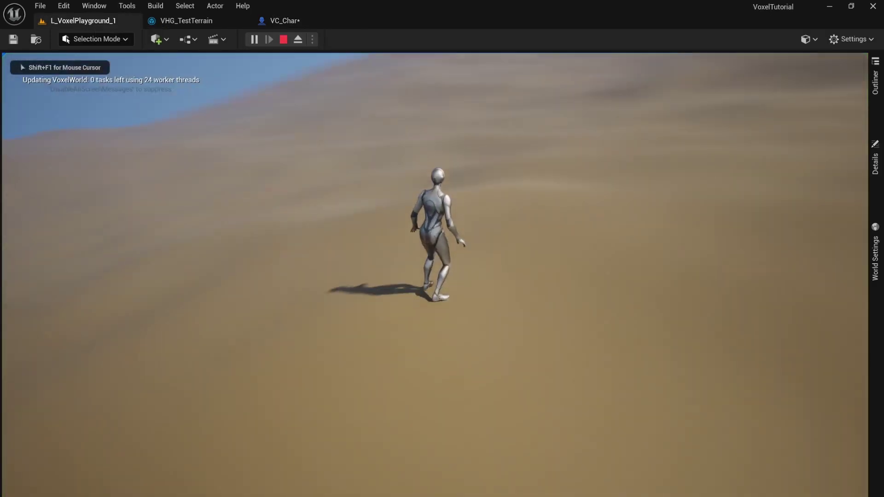
{"action": "key", "text": "w"}
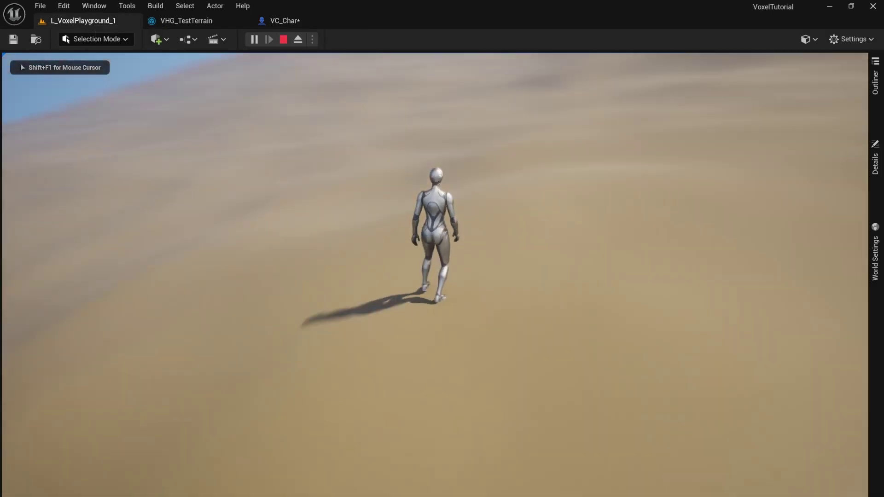
{"action": "key", "text": "w"}
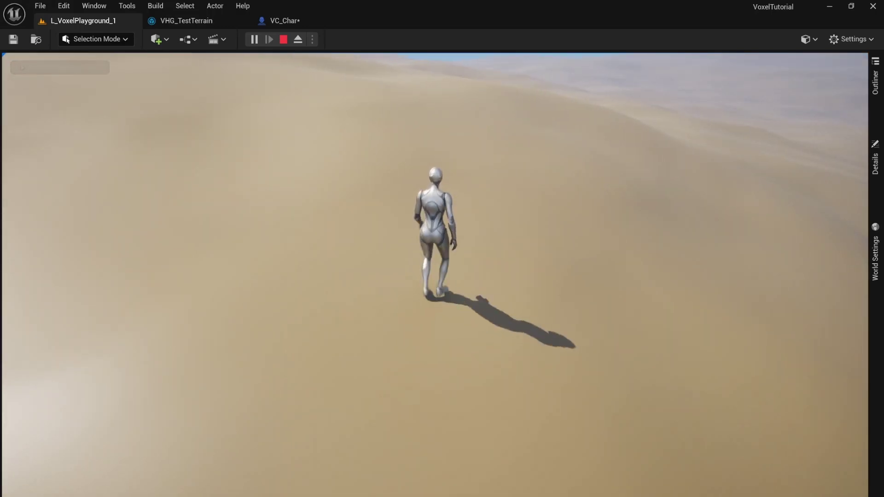
{"action": "key", "text": "w"}
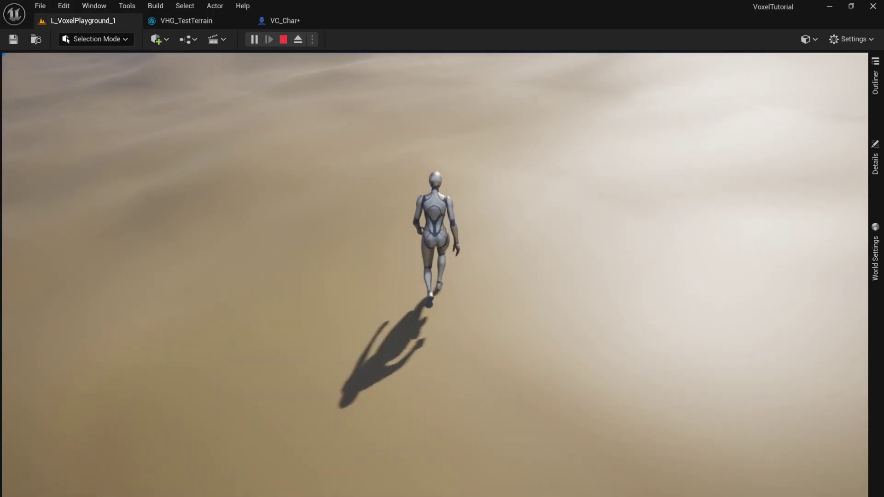
{"action": "key", "text": "w"}
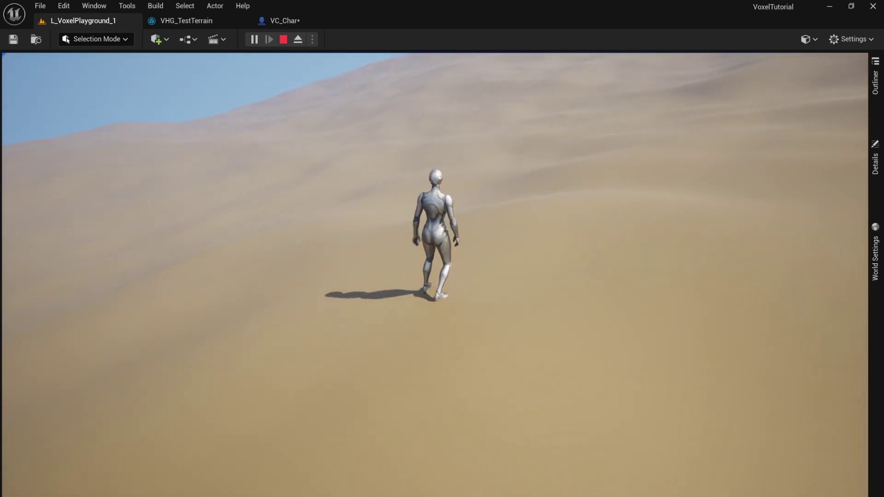
{"action": "key", "text": "w"}
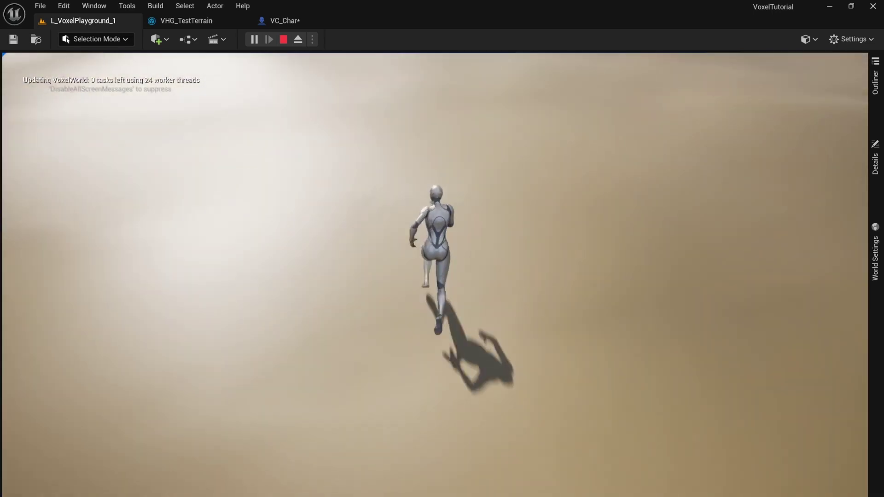
{"action": "key", "text": "space"}
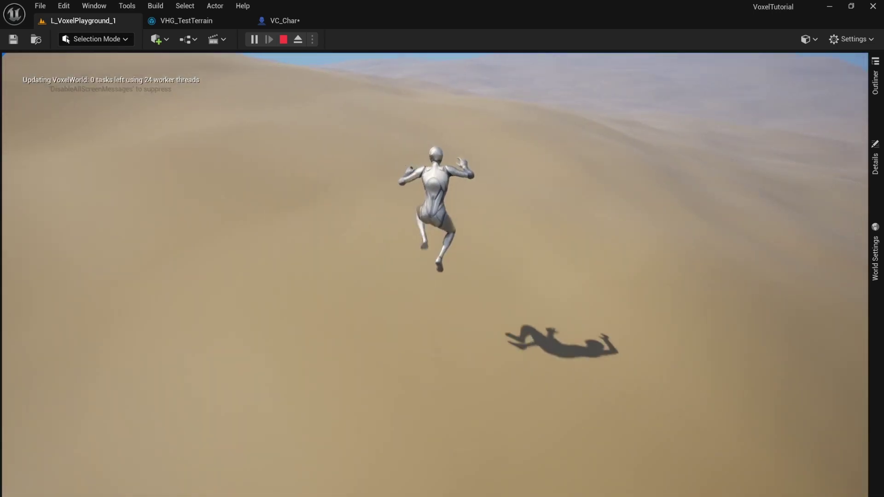
{"action": "key", "text": "Escape"}
Select the PlayerStart actor in the level and focus the view on it.
{"action": "right_click_drag", "start_coordinate": [827, 255], "coordinate": [728, 235]}
{"action": "right_click_drag", "start_coordinate": [257, 170], "coordinate": [216, 152]}
{"action": "left_click", "coordinate": [876, 86]}
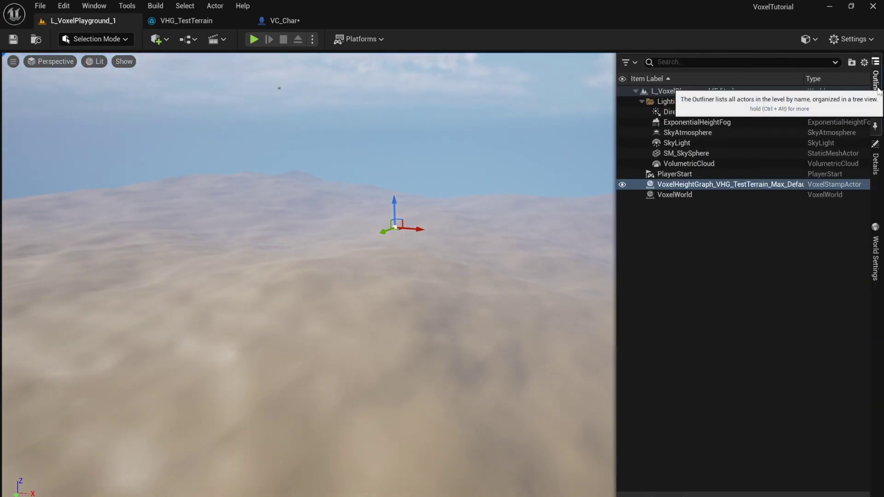
{"action": "left_click", "coordinate": [659, 177]}
{"action": "double_click", "coordinate": [660, 177]}
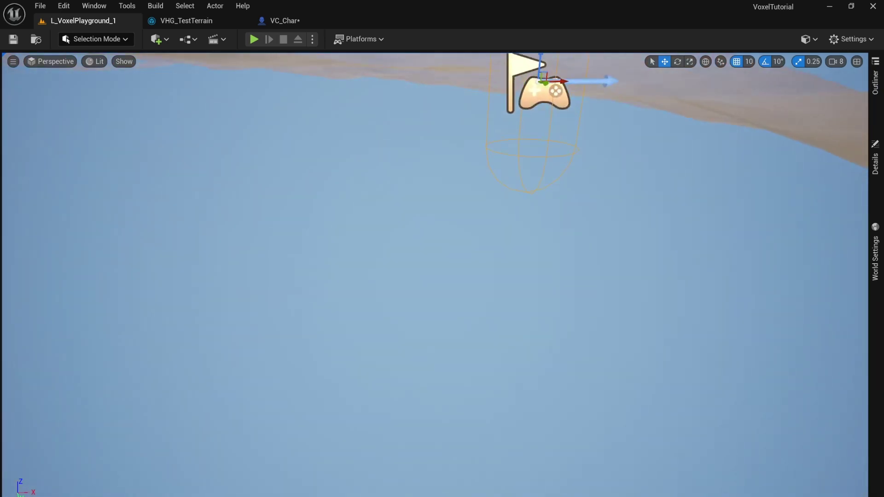
Examine the terrain around the Player Start from close up and from farther away.
{"action": "right_click_drag", "start_coordinate": [410, 287], "coordinate": [428, 302]}
{"action": "key", "text": "s"}
{"action": "key", "text": "s"}
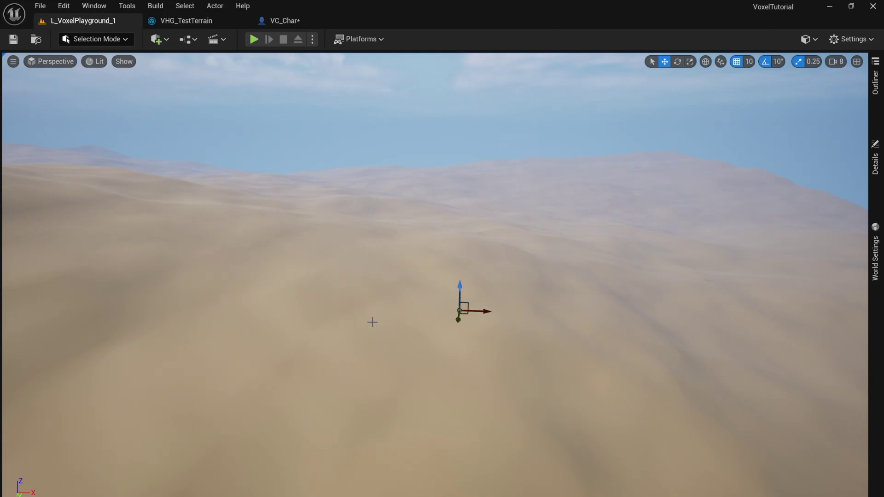
{"action": "right_click_drag", "start_coordinate": [456, 285], "coordinate": [410, 291]}
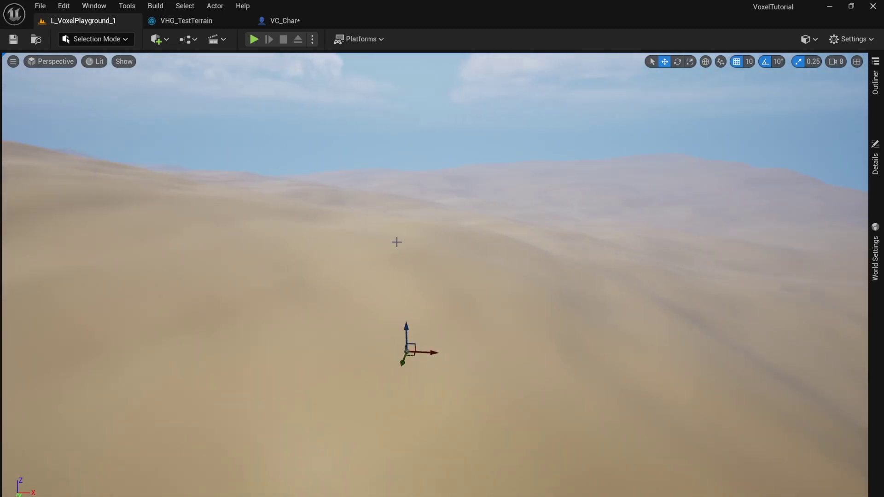
{"action": "right_click_drag", "start_coordinate": [406, 289], "coordinate": [364, 352]}
{"action": "key", "text": "w"}
{"action": "key", "text": "s"}
{"action": "key", "text": "w"}
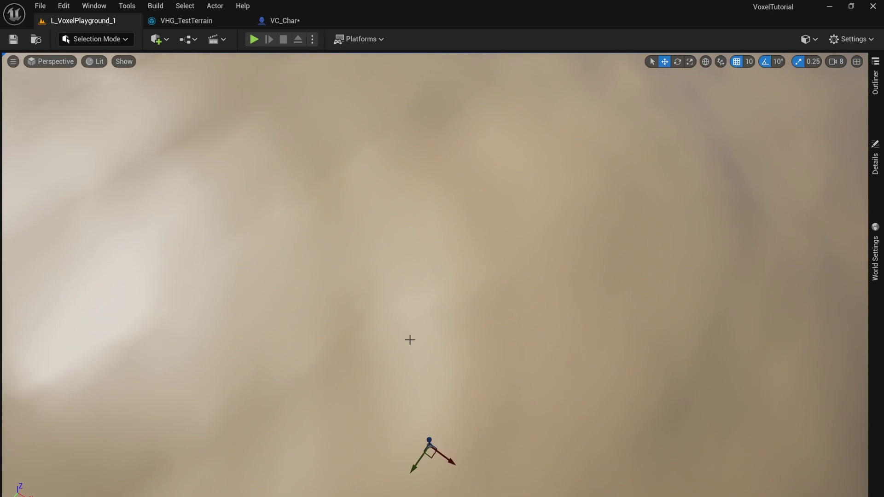
{"action": "right_click_drag", "start_coordinate": [426, 307], "coordinate": [242, 88]}
{"action": "key", "text": "w"}
{"action": "key", "text": "w"}
{"action": "key", "text": "s"}
Compile and save the VC_Char Blueprint, and return to the L_VoxelPlayground_1 level to view the whole terrain.
{"action": "left_click", "coordinate": [287, 20]}
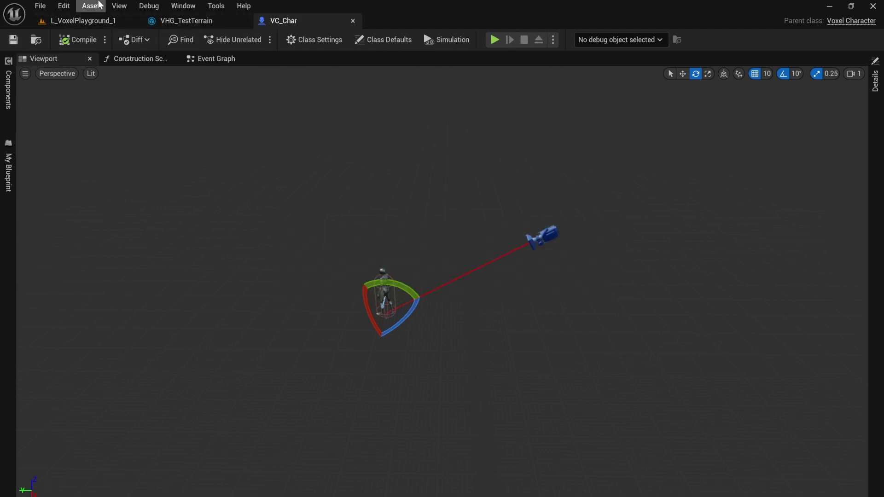
{"action": "left_click", "coordinate": [75, 23]}
{"action": "mouse_move", "coordinate": [448, 332]}
{"action": "right_mouse_down"}
{"action": "mouse_move", "coordinate": [534, 304]}
{"action": "mouse_move", "coordinate": [450, 331]}
{"action": "right_mouse_up"}
{"action": "key", "text": "s"}
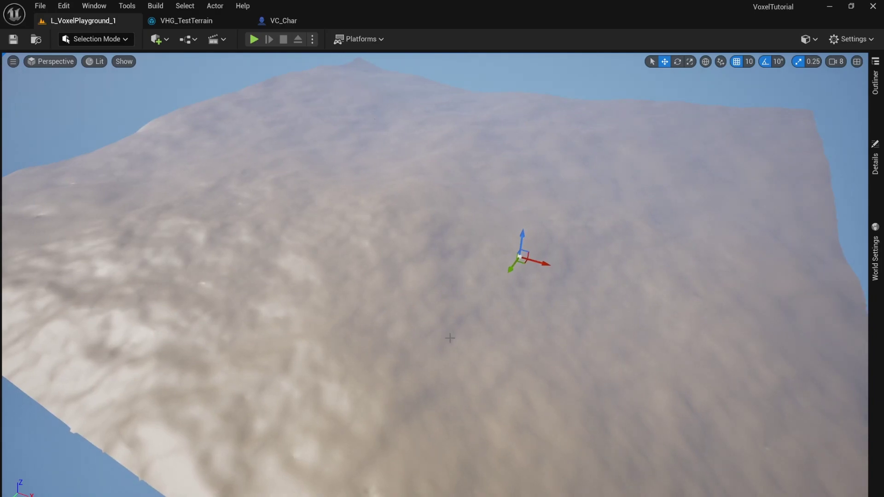
{"action": "right_click_drag", "start_coordinate": [452, 295], "coordinate": [453, 281]}
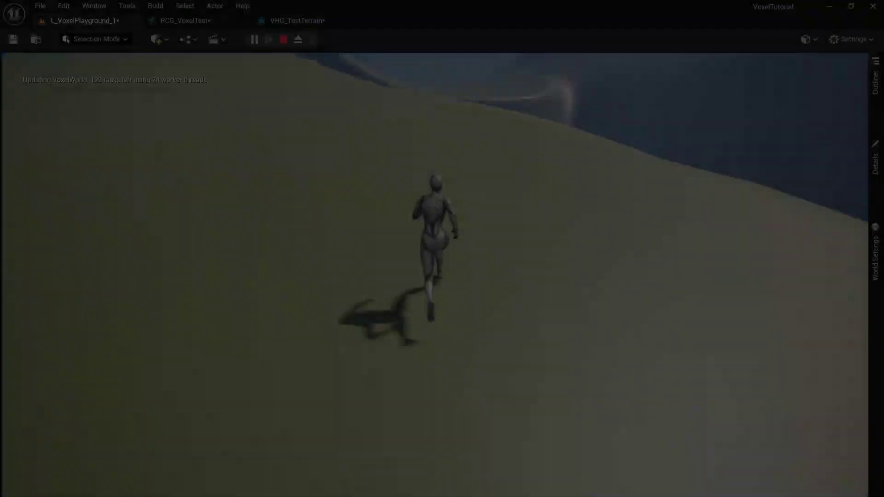
Play-test the level by running the character forward across the grassy terrain, and stop the session.
{"action": "key", "text": "w"}
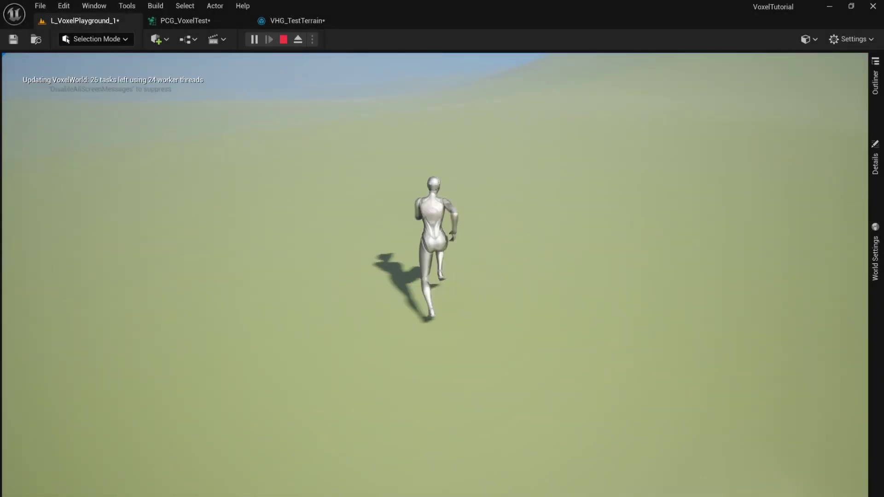
{"action": "key", "text": "w"}
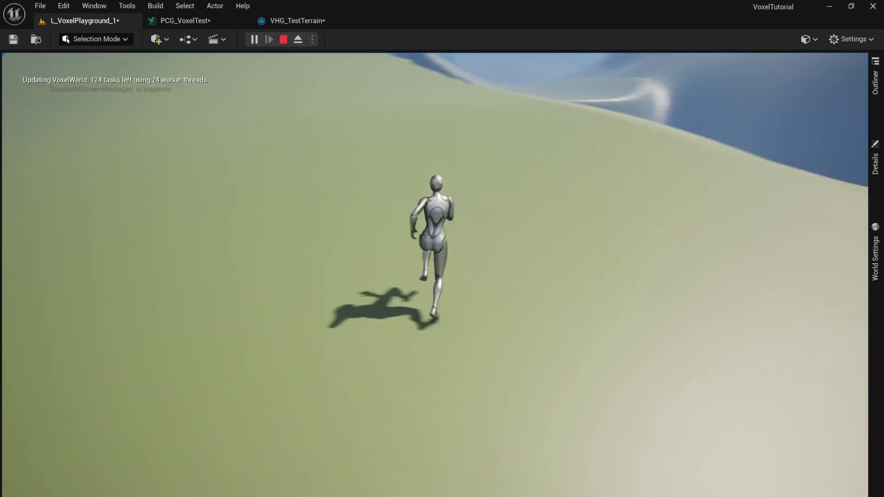
{"action": "key", "text": "w"}
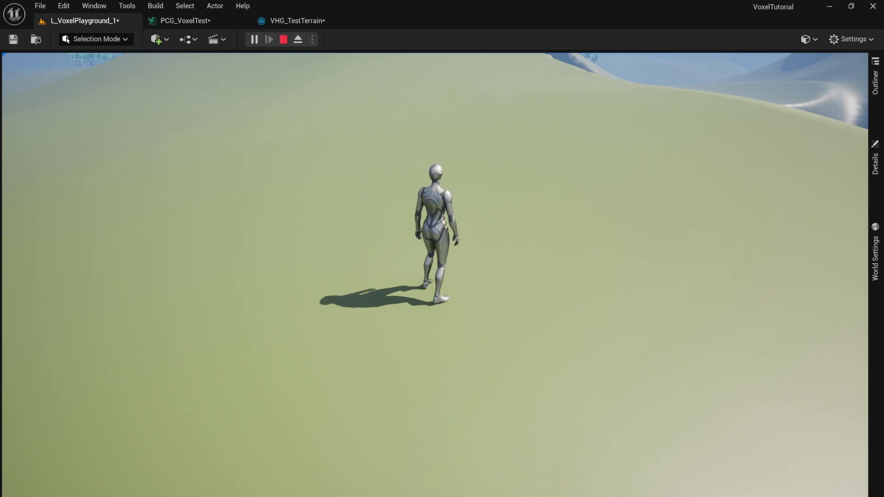
{"action": "key", "text": "w"}
{"action": "key", "text": "w"}
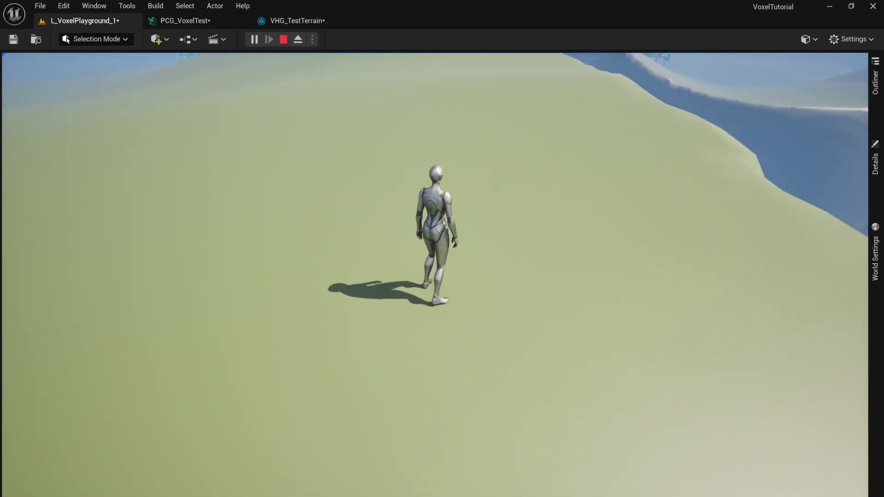
{"action": "key", "text": "w"}
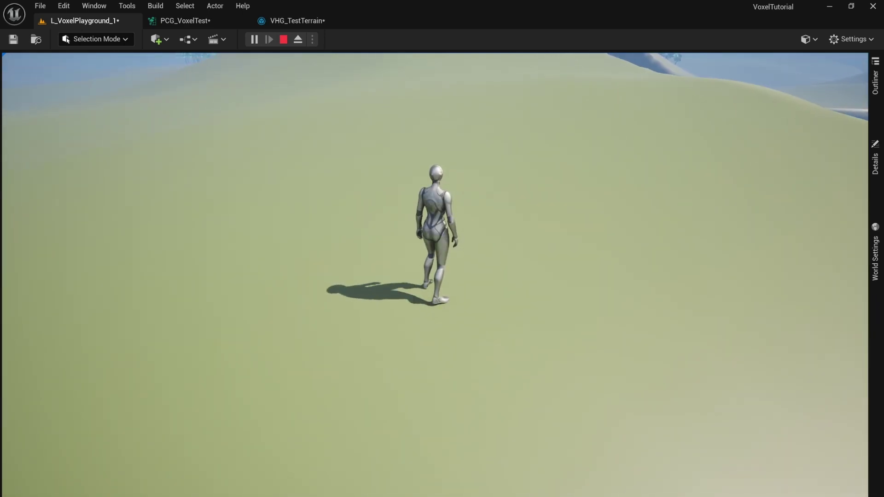
{"action": "key", "text": "w"}
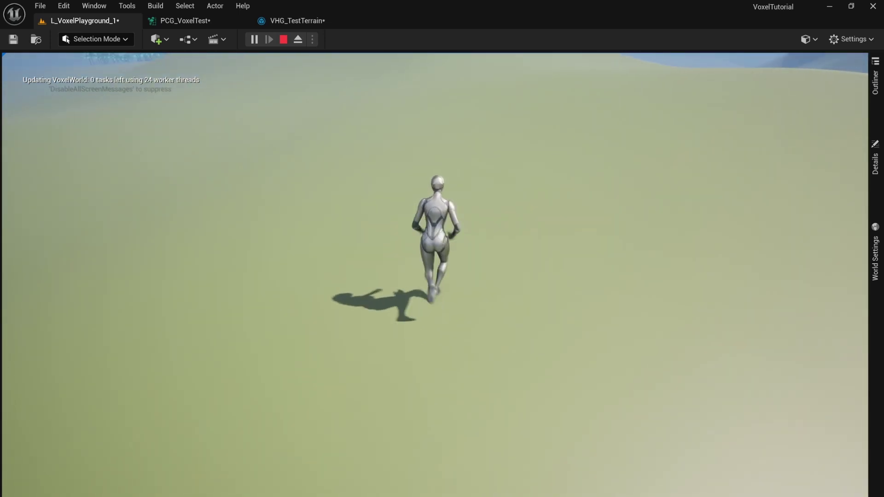
{"action": "key", "text": "w"}
{"action": "key", "text": "w"}
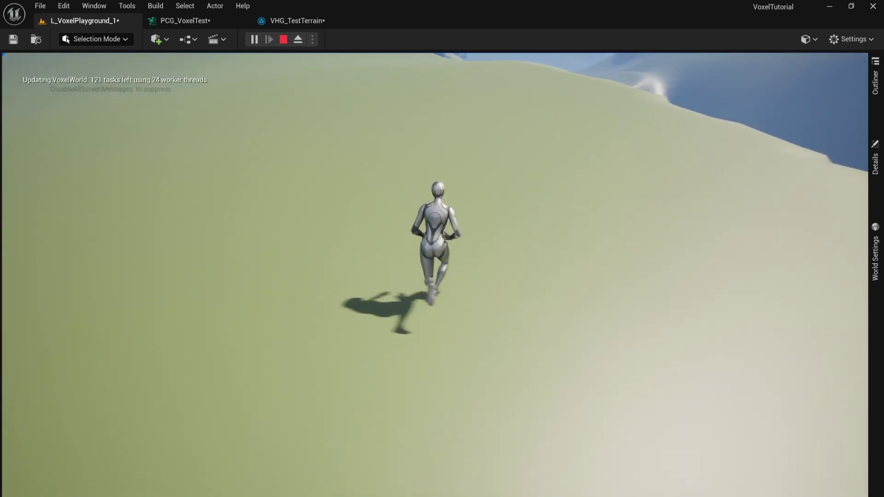
{"action": "key", "text": "w"}
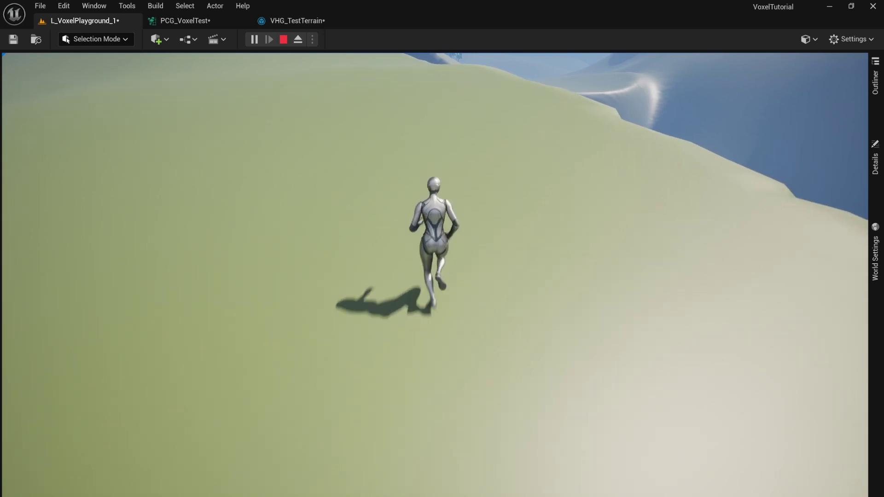
{"action": "key", "text": "w"}
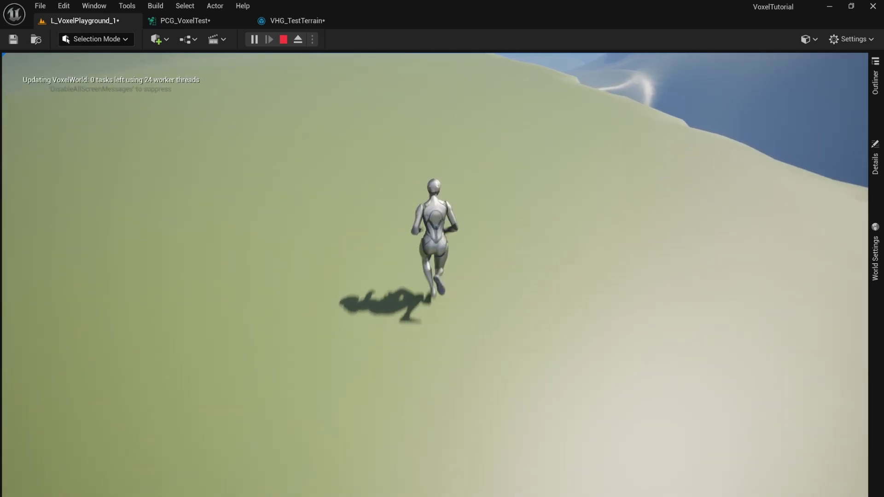
{"action": "key", "text": "w"}
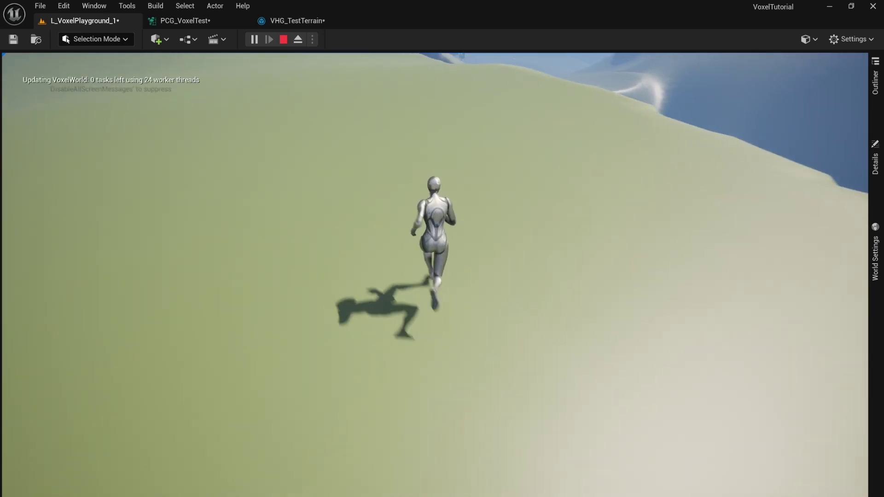
{"action": "key", "text": "w"}
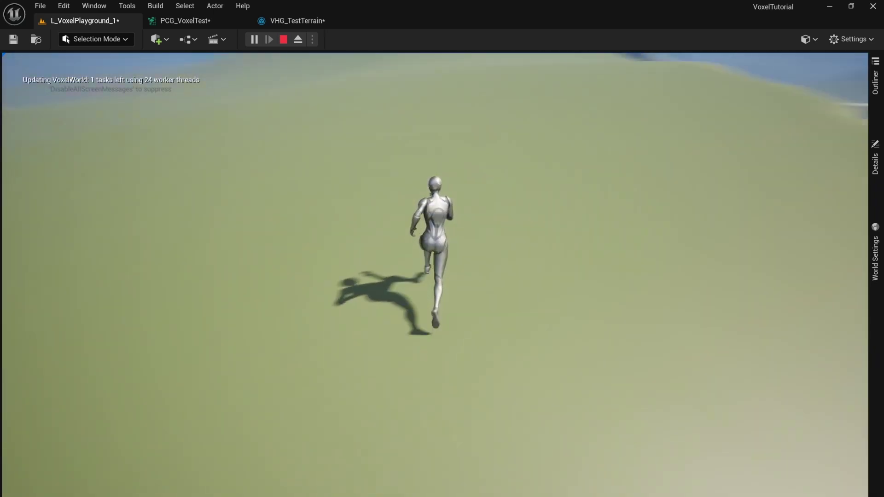
{"action": "key", "text": "Escape"}
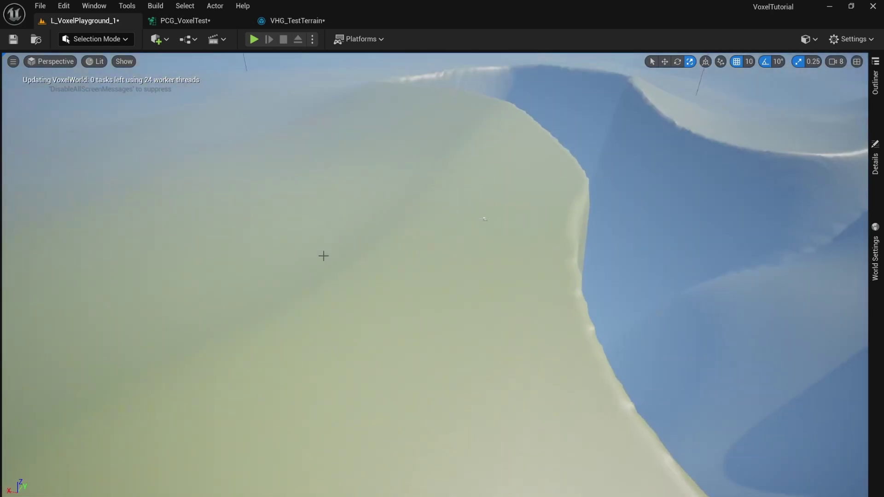
Open the VC_Char Blueprint from the VoxelTutorial/VoxelChar folder and review the spawn-location nodes in its Event Graph.
{"action": "key", "text": "ctrl+space"}
{"action": "left_click", "coordinate": [276, 289]}
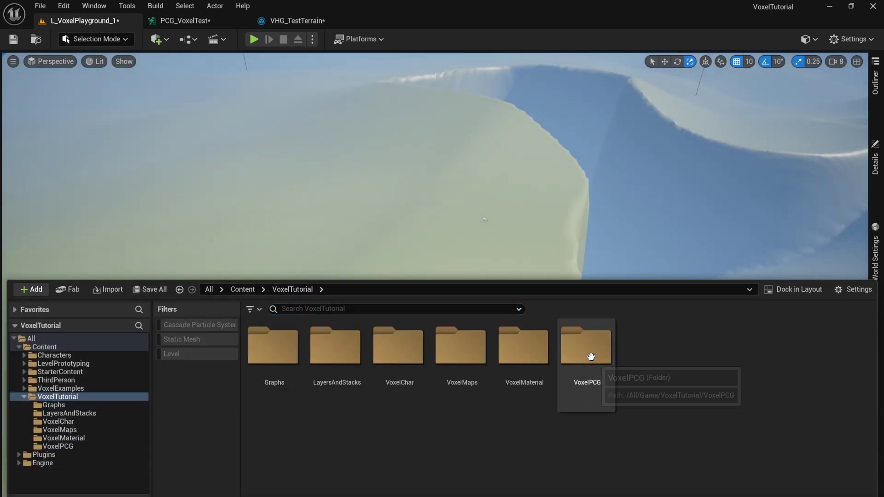
{"action": "double_click", "coordinate": [417, 346]}
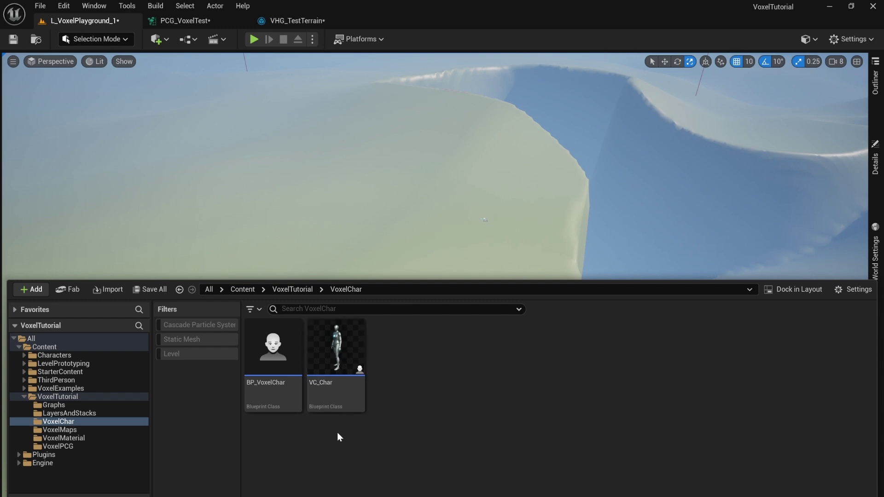
{"action": "double_click", "coordinate": [332, 359]}
{"action": "scroll", "coordinate": [213, 417], "scroll_direction": "down", "scroll_amount": 5}
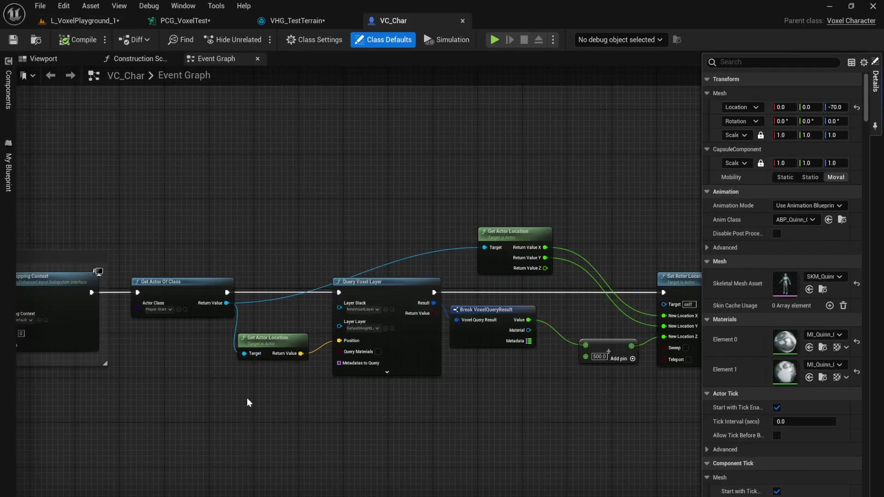
{"action": "right_click_drag", "start_coordinate": [292, 373], "coordinate": [501, 284]}
{"action": "scroll", "coordinate": [408, 348], "scroll_direction": "up", "scroll_amount": 4}
{"action": "right_click_drag", "start_coordinate": [241, 382], "coordinate": [448, 299]}
Rotate VC_Char's character mesh by -90° yaw so it faces along the forward arrow.
{"action": "left_click", "coordinate": [41, 59]}
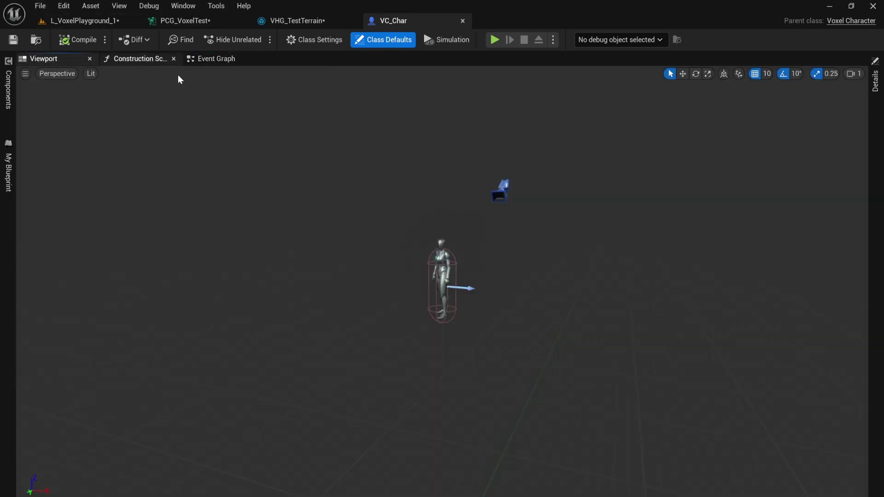
{"action": "scroll", "coordinate": [622, 264], "scroll_direction": "up", "scroll_amount": 6}
{"action": "right_click_drag", "start_coordinate": [622, 264], "coordinate": [535, 369]}
{"action": "scroll", "coordinate": [536, 369], "scroll_direction": "down", "scroll_amount": 3}
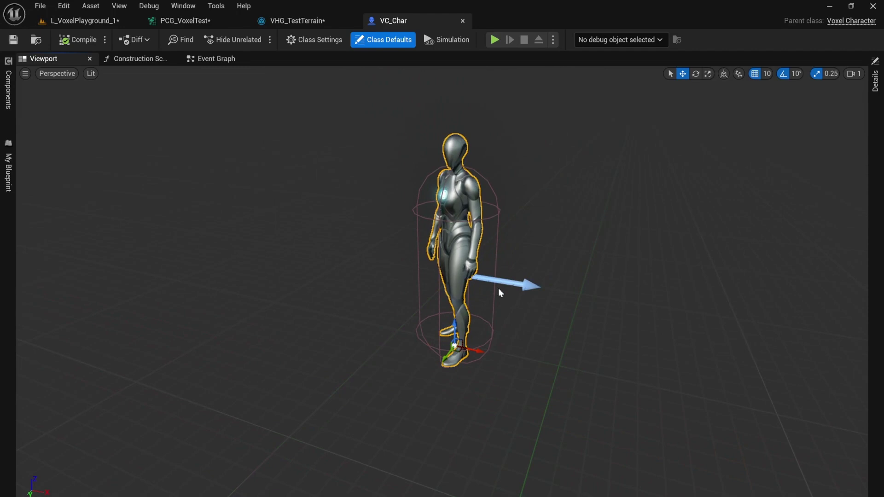
{"action": "left_click_drag", "start_coordinate": [445, 368], "coordinate": [493, 353]}
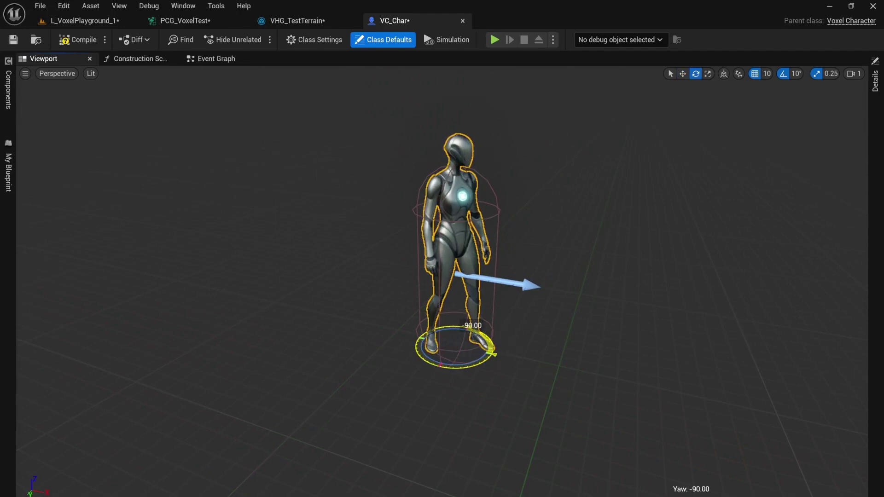
Play-test L_VoxelPlayground_1 to check the character's facing direction against the camera, and stop the session.
{"action": "left_click", "coordinate": [87, 21]}
{"action": "left_click", "coordinate": [252, 39]}
{"action": "left_click", "coordinate": [526, 178]}
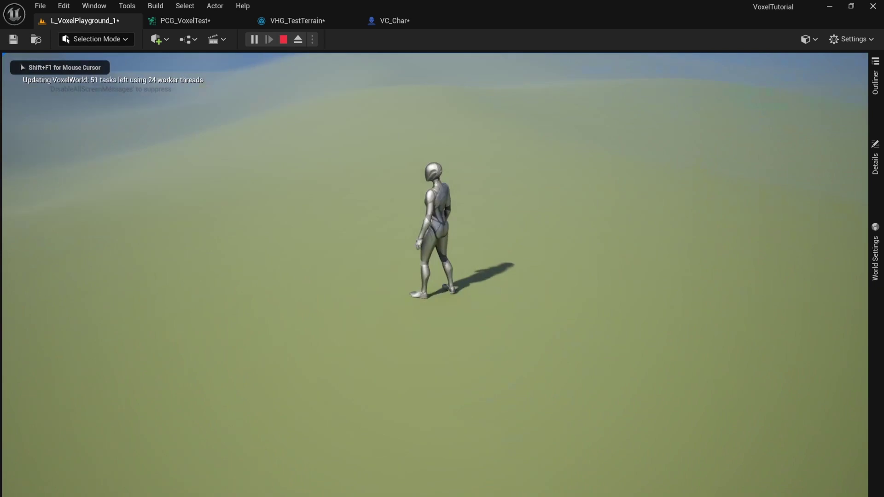
{"action": "key", "text": "w"}
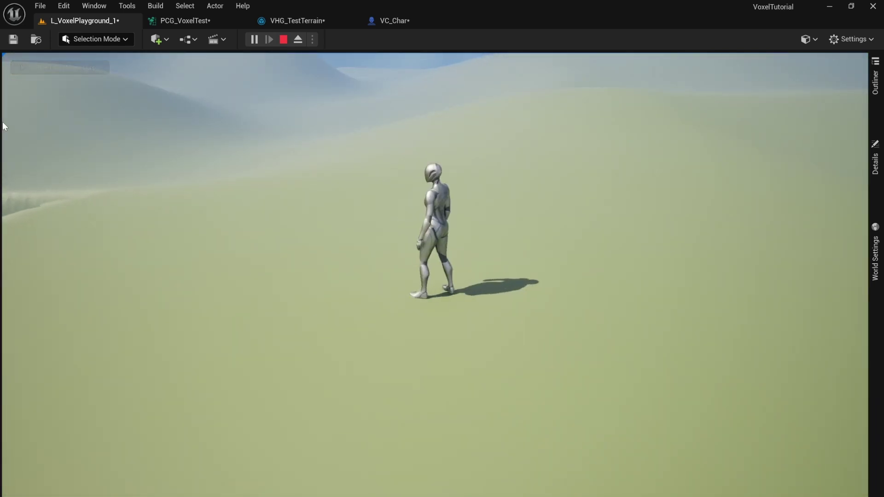
{"action": "key", "text": "Escape"}
Return to VC_Char and select its SpringArm component for rotation.
{"action": "left_click", "coordinate": [379, 24]}
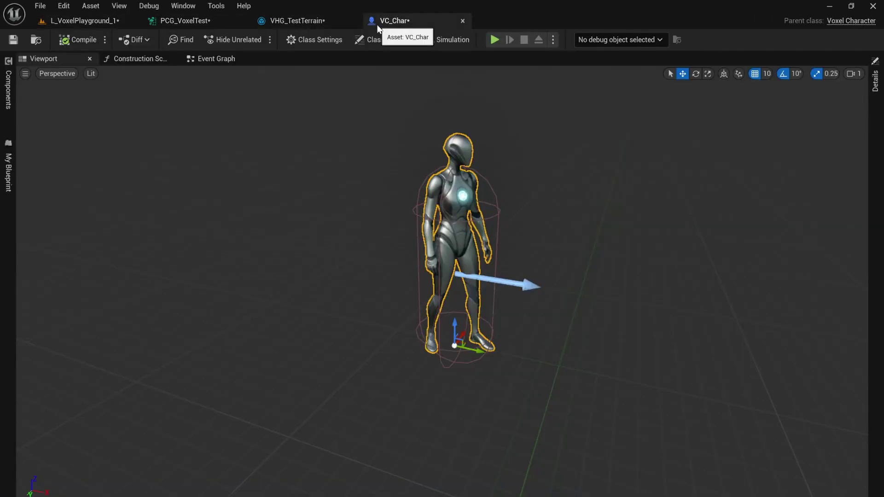
{"action": "scroll", "coordinate": [378, 229], "scroll_direction": "down", "scroll_amount": 4}
{"action": "left_click", "coordinate": [392, 242]}
{"action": "right_click_drag", "start_coordinate": [323, 290], "coordinate": [325, 227]}
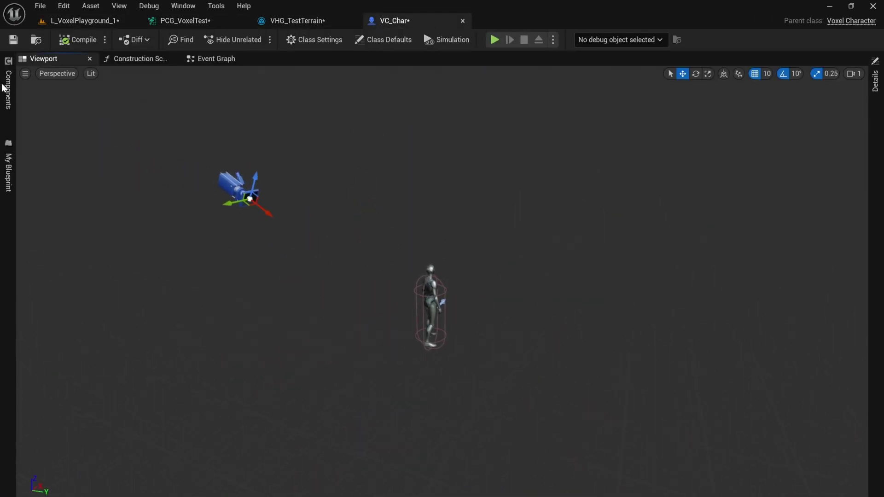
{"action": "left_click", "coordinate": [8, 86]}
{"action": "left_click", "coordinate": [64, 102]}
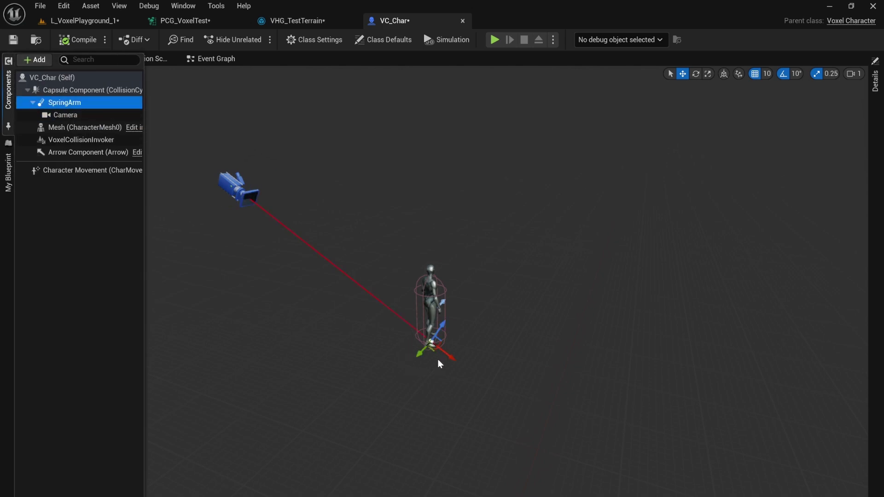
{"action": "key", "text": "e"}
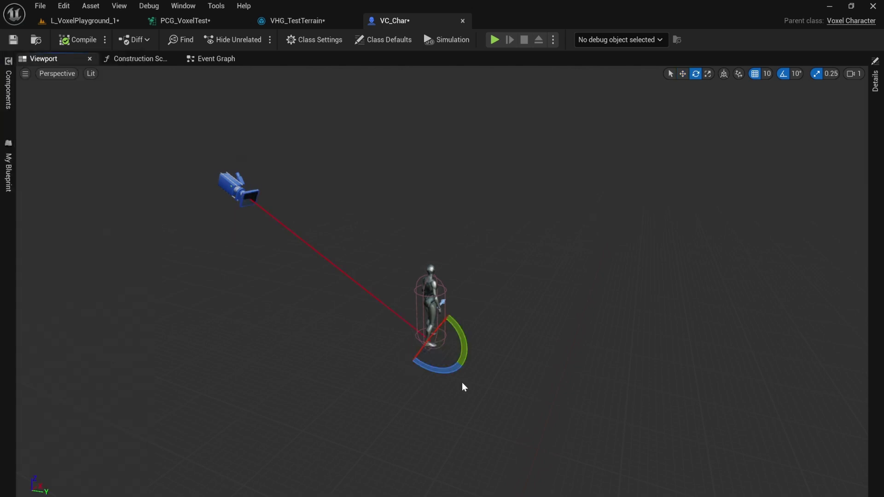
Try to swing the SpringArm behind the character by rotating it freehand about its tilted axis.
{"action": "left_click_drag", "start_coordinate": [418, 365], "coordinate": [364, 299]}
{"action": "key", "text": "d"}
{"action": "right_click_drag", "start_coordinate": [570, 353], "coordinate": [432, 354]}
Reset the SpringArm's rotation to 0° on all axes, and pitch it so the camera looks down from behind the character.
{"action": "left_click", "coordinate": [875, 81]}
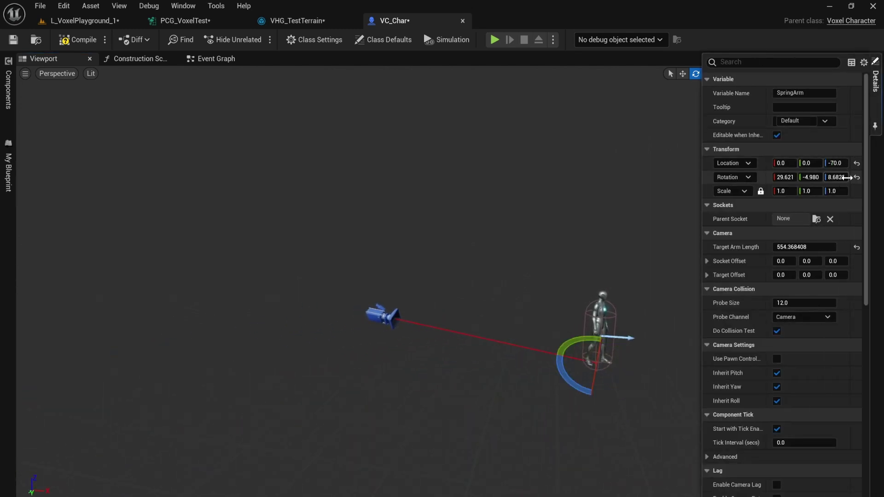
{"action": "left_click", "coordinate": [856, 177]}
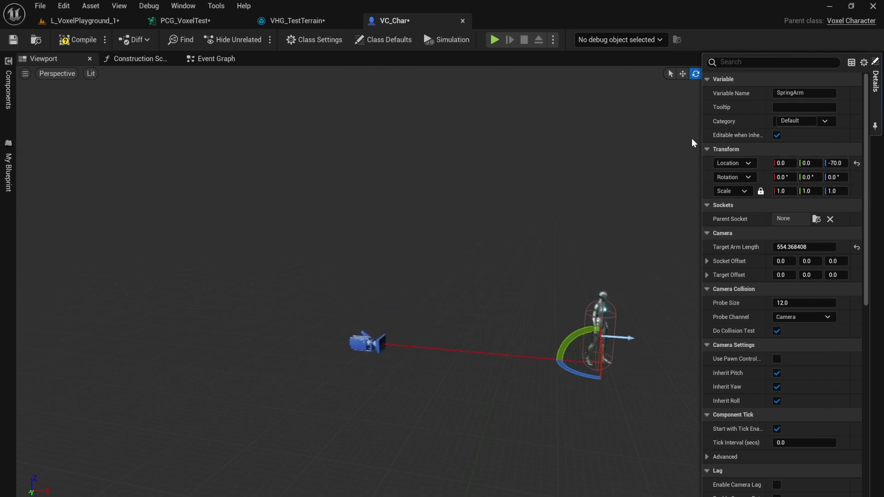
{"action": "left_click_drag", "start_coordinate": [577, 337], "coordinate": [639, 391]}
Play-test L_VoxelPlayground_1 and make the character run and jump to check the camera's position behind it.
{"action": "left_click", "coordinate": [68, 21]}
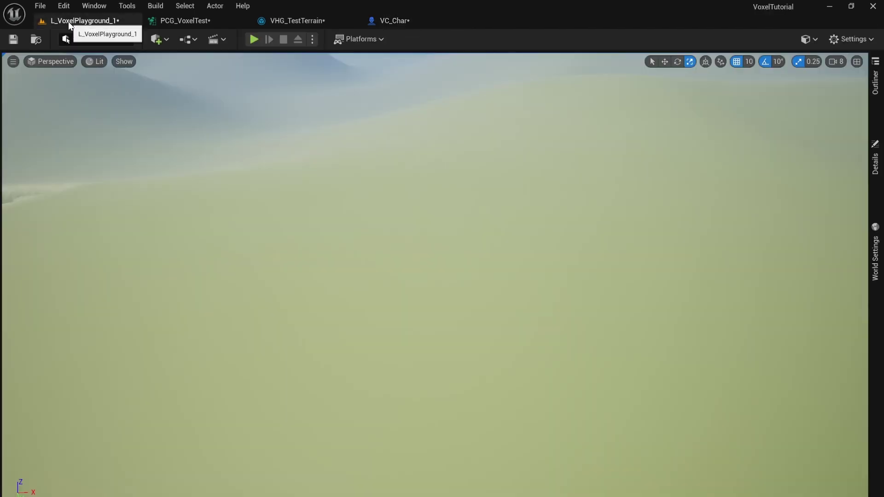
{"action": "left_click", "coordinate": [254, 40]}
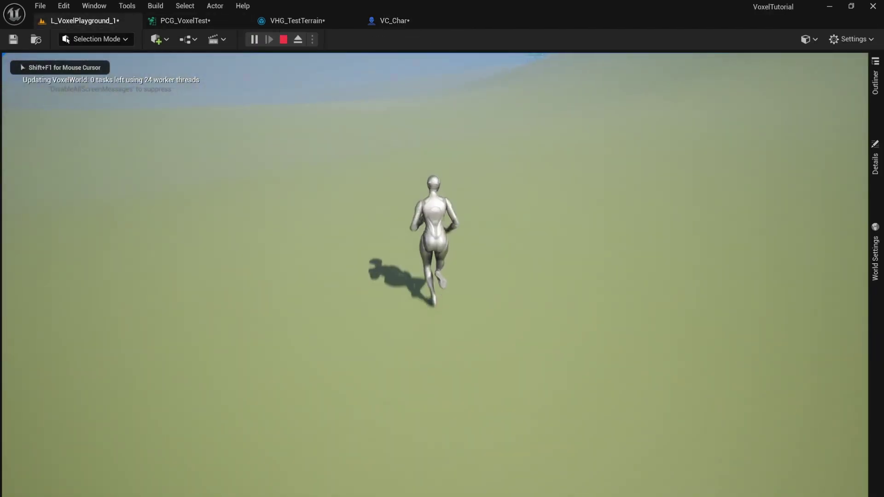
{"action": "key", "text": "space"}
Review the noise nodes in the VHG_TestTerrain height graph, and inspect the resulting terrain surface in L_VoxelPlayground_1.
{"action": "left_click", "coordinate": [167, 23]}
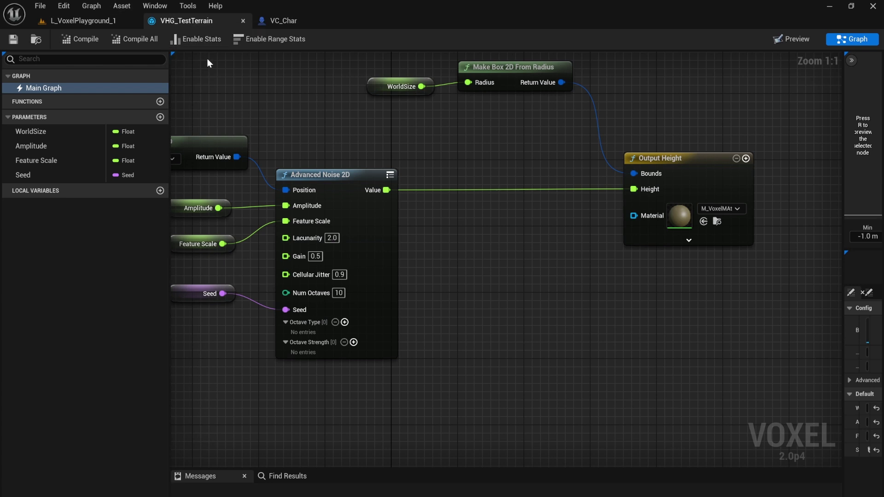
{"action": "right_click_drag", "start_coordinate": [212, 109], "coordinate": [347, 109]}
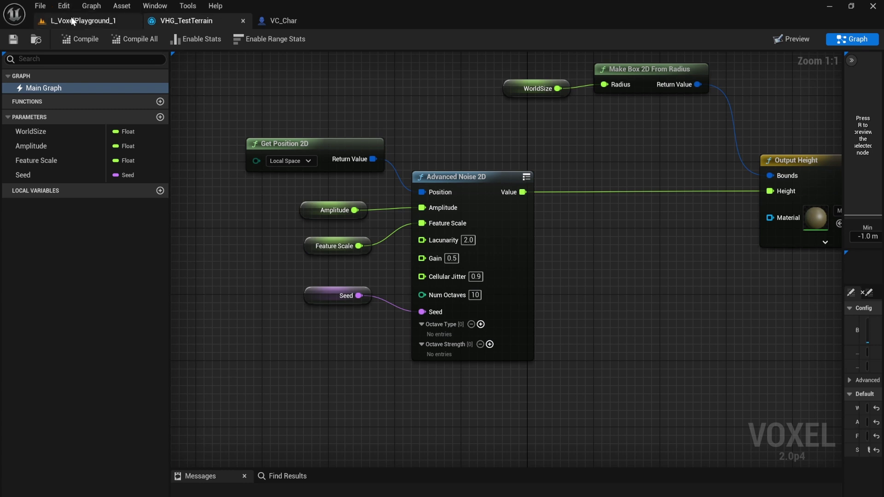
{"action": "left_click", "coordinate": [83, 21]}
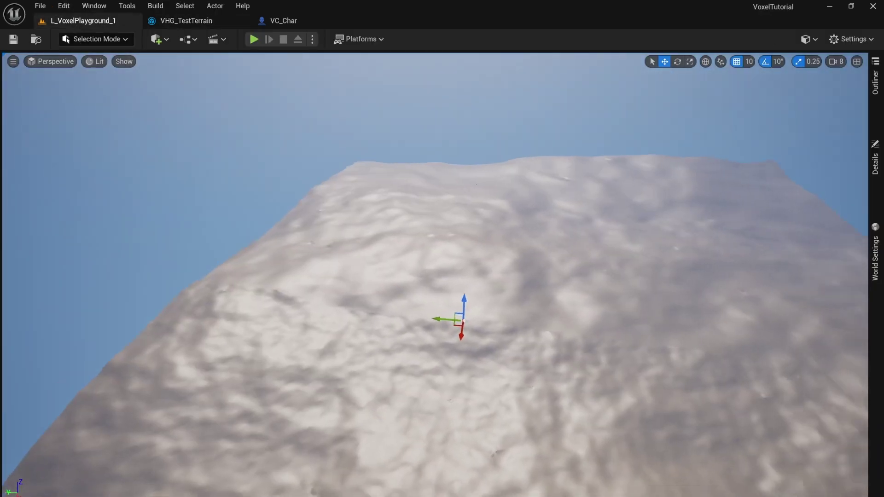
{"action": "right_click_drag", "start_coordinate": [443, 262], "coordinate": [467, 280]}
{"action": "left_click", "coordinate": [405, 270]}
{"action": "right_click_drag", "start_coordinate": [375, 305], "coordinate": [492, 319]}
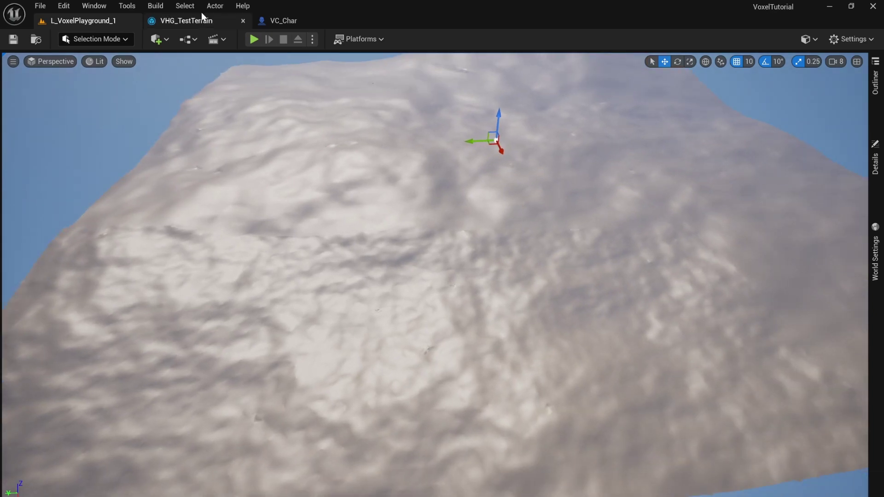
Return to the VHG_TestTerrain graph, widen the graph area, and make empty space between Advanced Noise 2D and Output Height.
{"action": "left_click", "coordinate": [193, 21]}
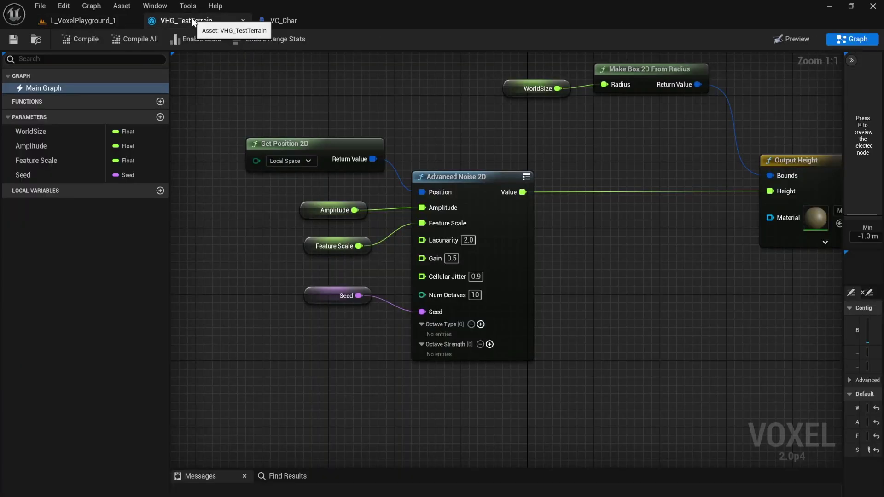
{"action": "scroll", "coordinate": [345, 259], "scroll_direction": "up", "scroll_amount": 2}
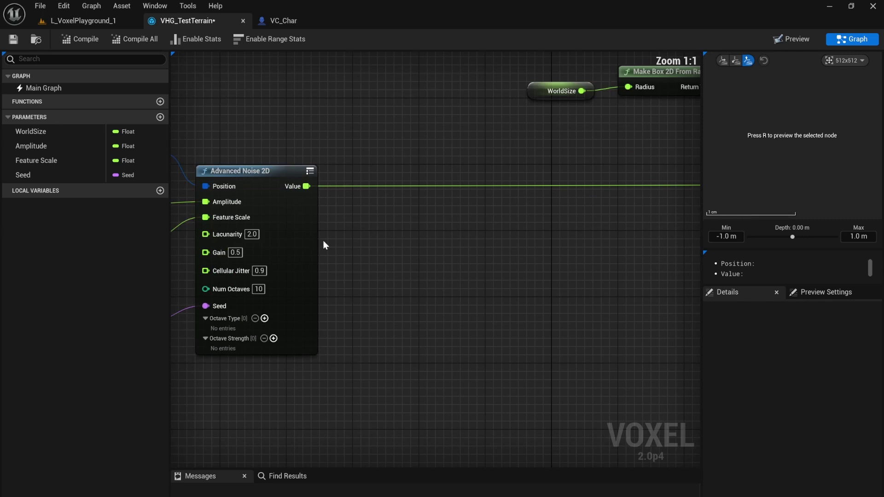
{"action": "left_click_drag", "start_coordinate": [703, 230], "coordinate": [757, 239]}
{"action": "right_click_drag", "start_coordinate": [518, 268], "coordinate": [526, 319]}
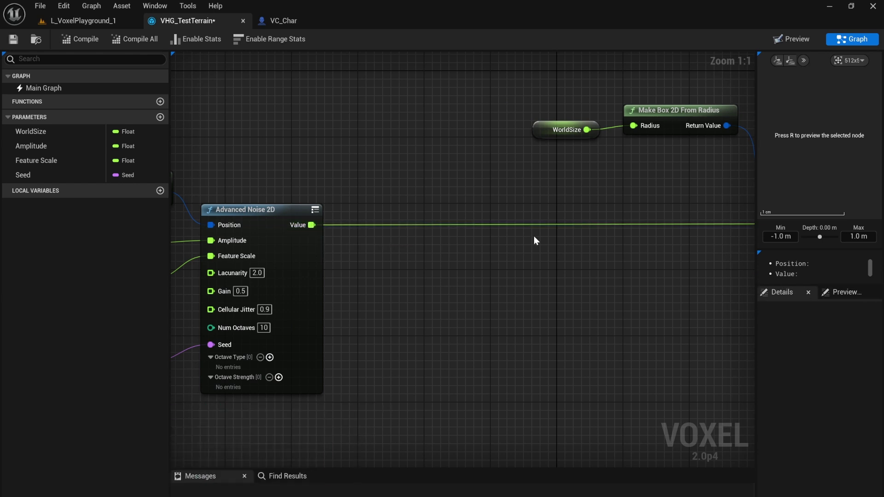
{"action": "right_click_drag", "start_coordinate": [613, 303], "coordinate": [603, 344]}
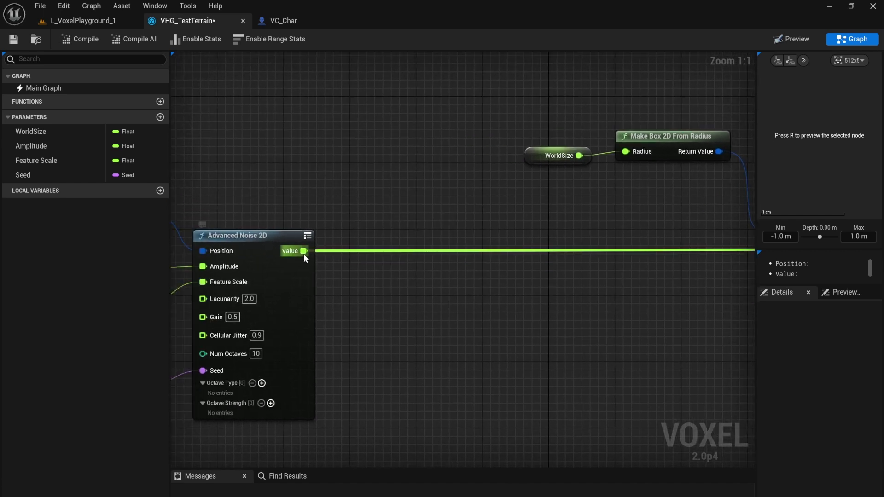
Duplicate the Advanced Noise 2D node and place the copy directly below the original.
{"action": "right_click_drag", "start_coordinate": [315, 276], "coordinate": [373, 272]}
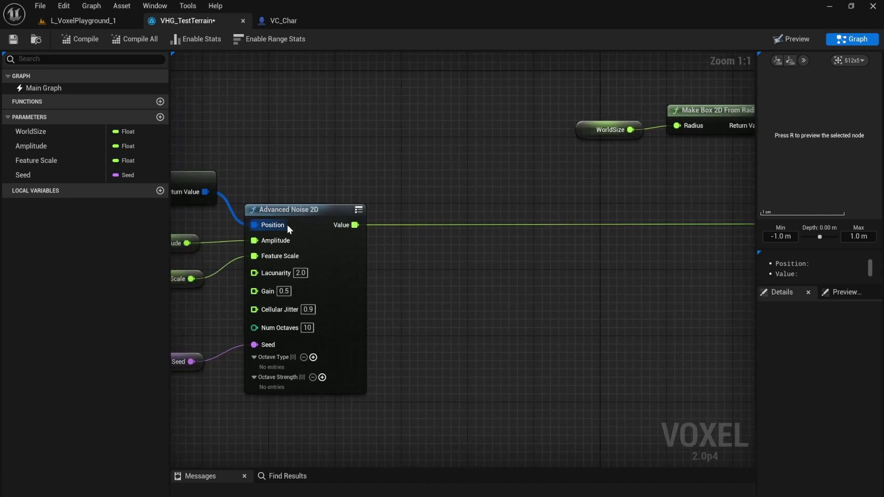
{"action": "right_click_drag", "start_coordinate": [309, 218], "coordinate": [354, 181]}
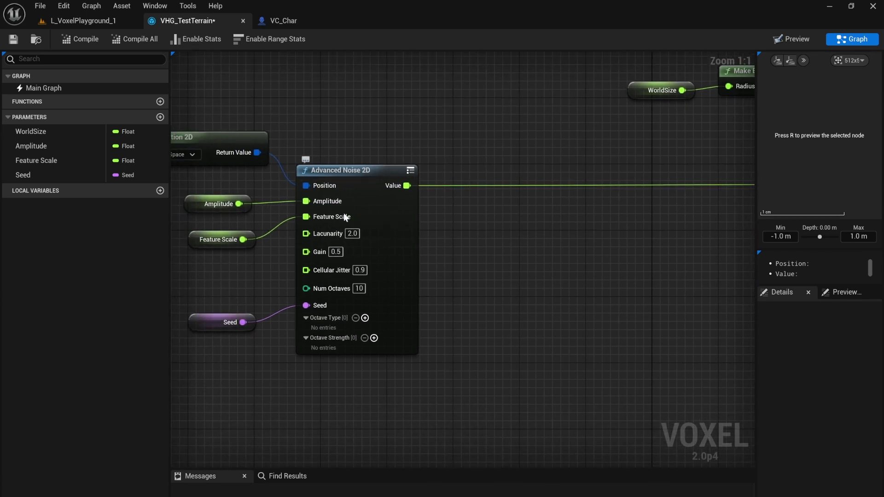
{"action": "left_click", "coordinate": [355, 180]}
{"action": "right_click_drag", "start_coordinate": [357, 343], "coordinate": [377, 308]}
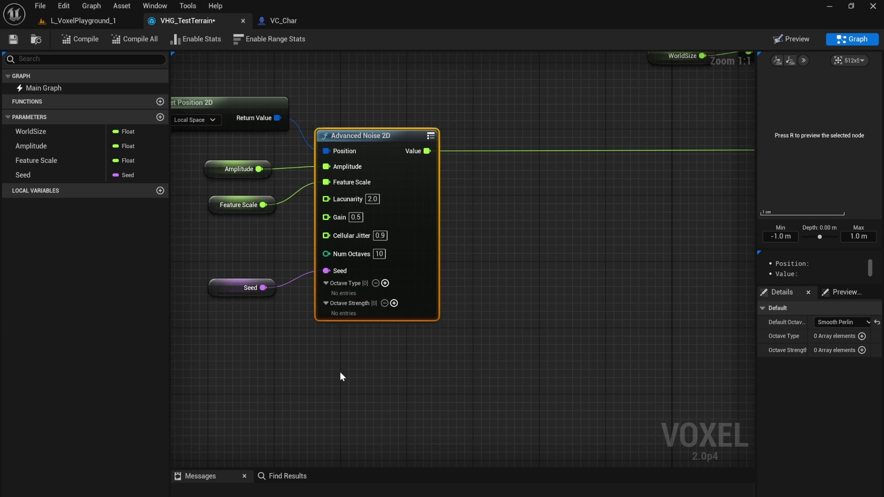
{"action": "key", "text": "ctrl+d"}
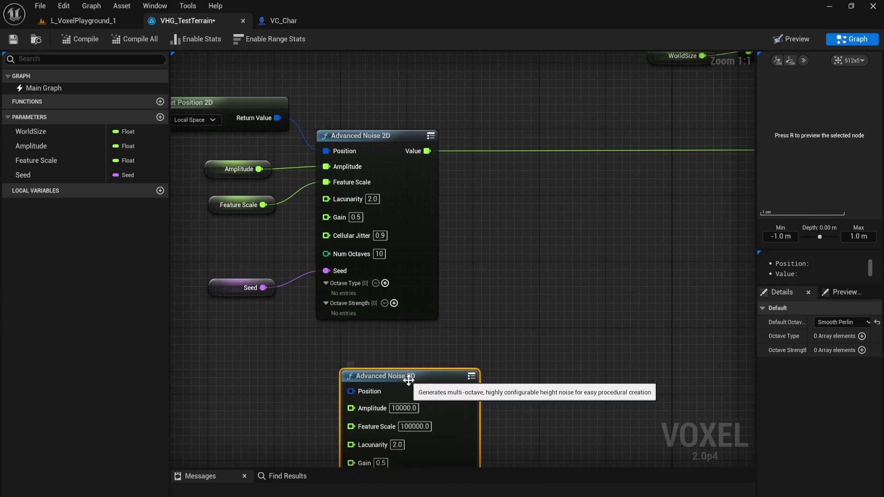
{"action": "right_click_drag", "start_coordinate": [295, 366], "coordinate": [380, 320]}
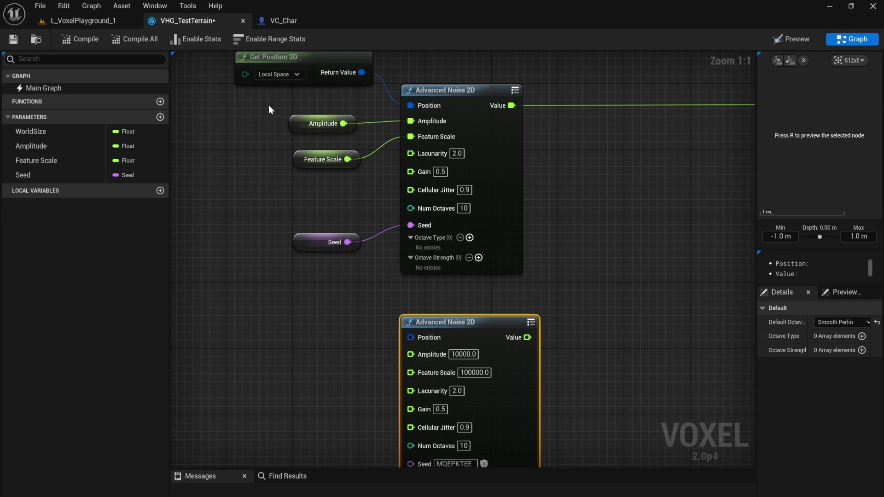
{"action": "right_click_drag", "start_coordinate": [407, 410], "coordinate": [401, 361]}
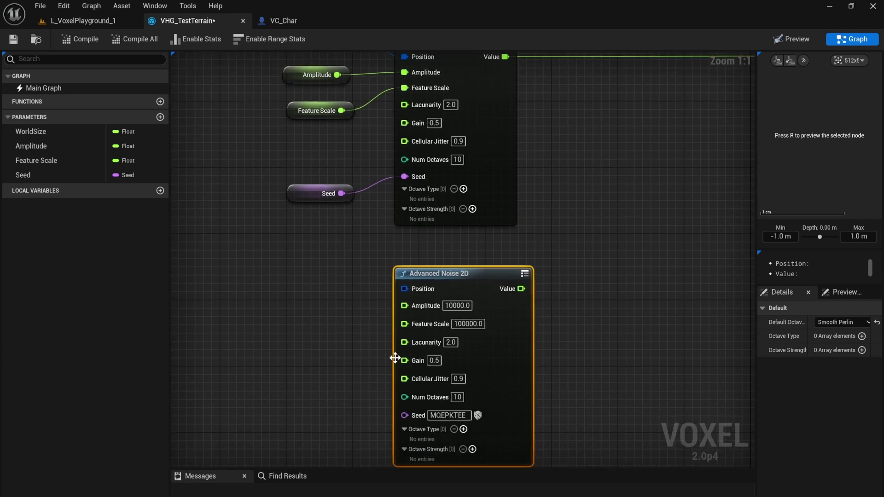
Promote the duplicated noise node's Amplitude input to a parameter named FlatAmp.
{"action": "right_click", "coordinate": [405, 306]}
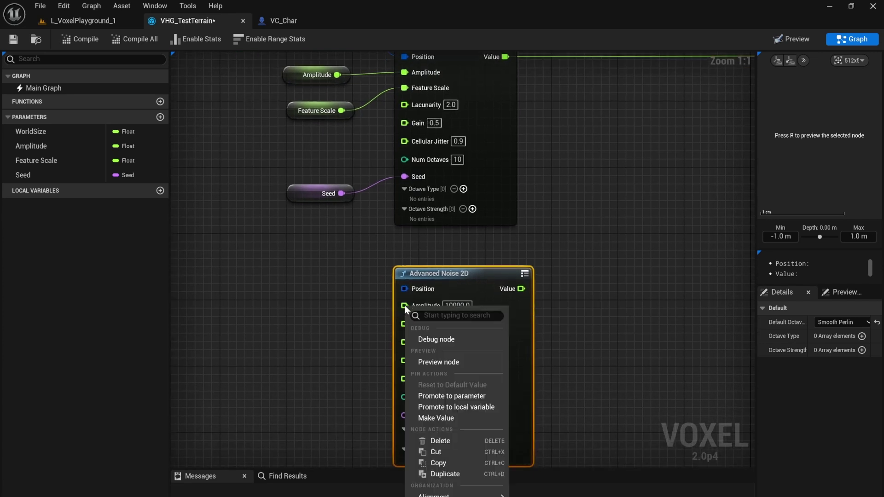
{"action": "left_click", "coordinate": [466, 397]}
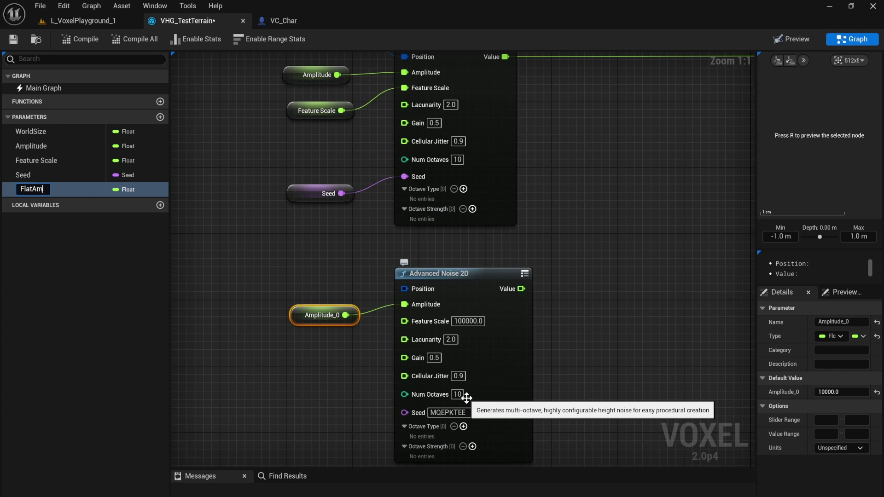
{"action": "key", "text": "Return"}
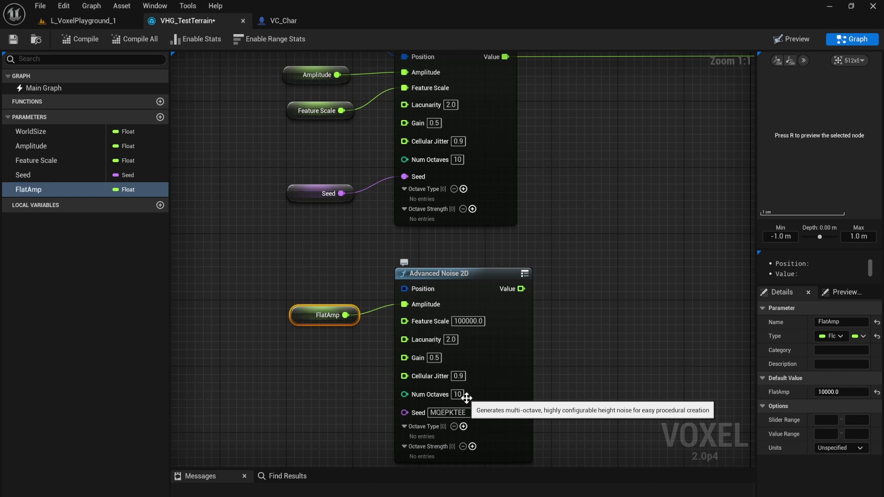
Promote the duplicated noise node's Feature Scale input to a parameter named FlatFeatureScale and separate the overlapping parameter nodes.
{"action": "right_click", "coordinate": [407, 320]}
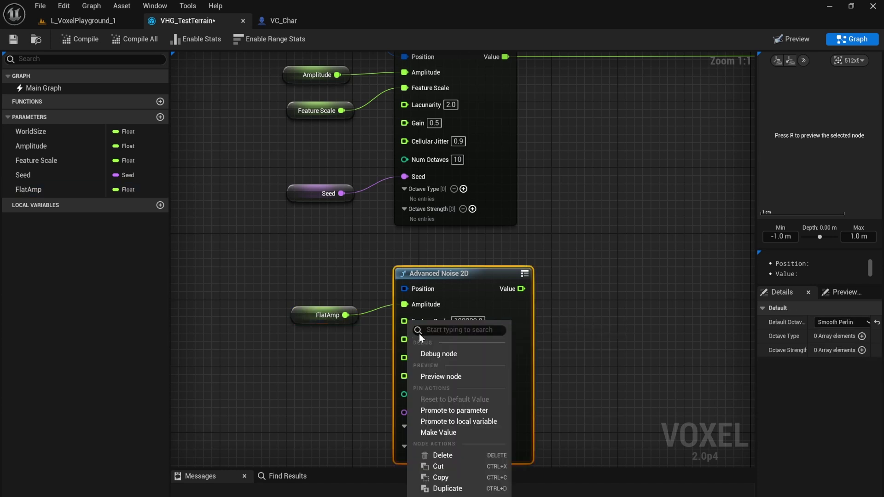
{"action": "left_click", "coordinate": [453, 410]}
{"action": "type", "text": "FlatFeatureScale"}
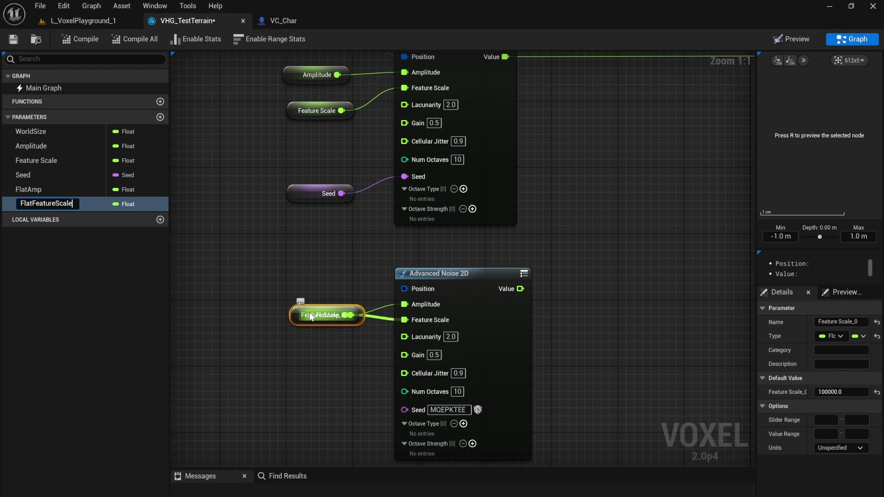
{"action": "key", "text": "Return"}
{"action": "mouse_move", "coordinate": [304, 315]}
{"action": "left_mouse_down"}
{"action": "mouse_move", "coordinate": [300, 342]}
{"action": "mouse_move", "coordinate": [301, 304]}
{"action": "left_mouse_up"}
Rename the Amplitude parameter to SPikeyAmplitude and the Feature Scale parameter to SpikeyFeature Scale.
{"action": "right_click_drag", "start_coordinate": [295, 255], "coordinate": [333, 355]}
{"action": "left_click", "coordinate": [25, 144]}
{"action": "left_click", "coordinate": [26, 145]}
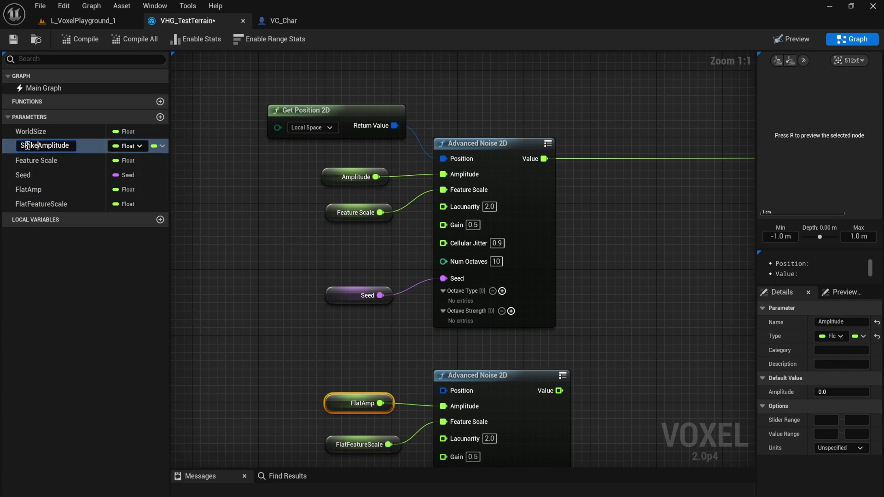
{"action": "key", "text": "Return"}
{"action": "double_click", "coordinate": [38, 162]}
{"action": "key", "text": "Home"}
{"action": "type", "text": "Spikey"}
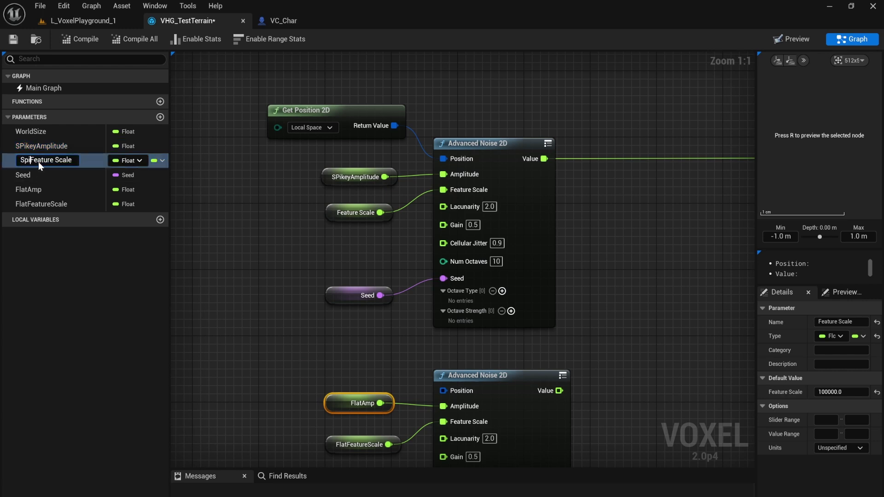
{"action": "key", "text": "Return"}
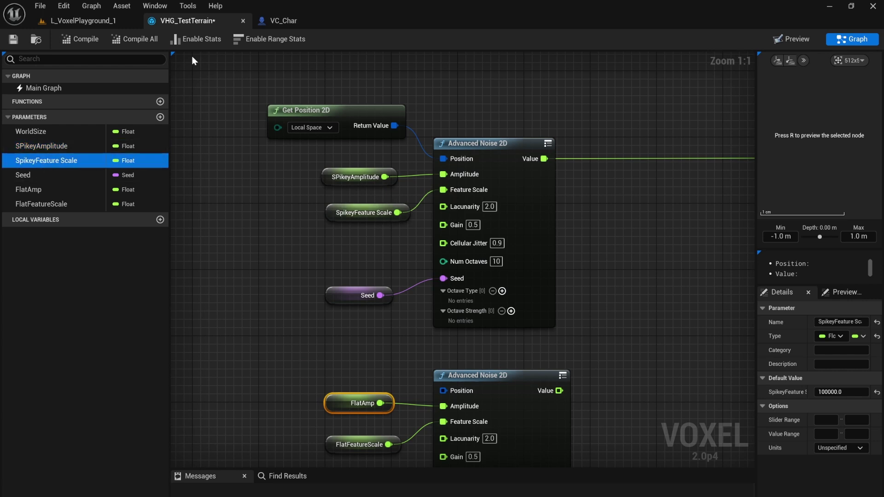
Move the Get Position 2D node to between the two noise rows and connect its Return Value to the duplicated noise's Position.
{"action": "right_click_drag", "start_coordinate": [657, 257], "coordinate": [650, 211]}
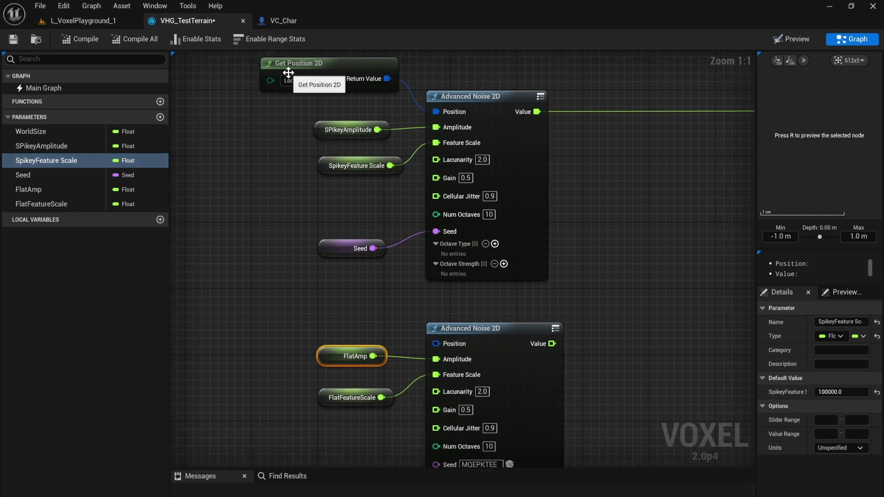
{"action": "left_click", "coordinate": [282, 69]}
{"action": "left_click_drag", "start_coordinate": [315, 64], "coordinate": [210, 239]}
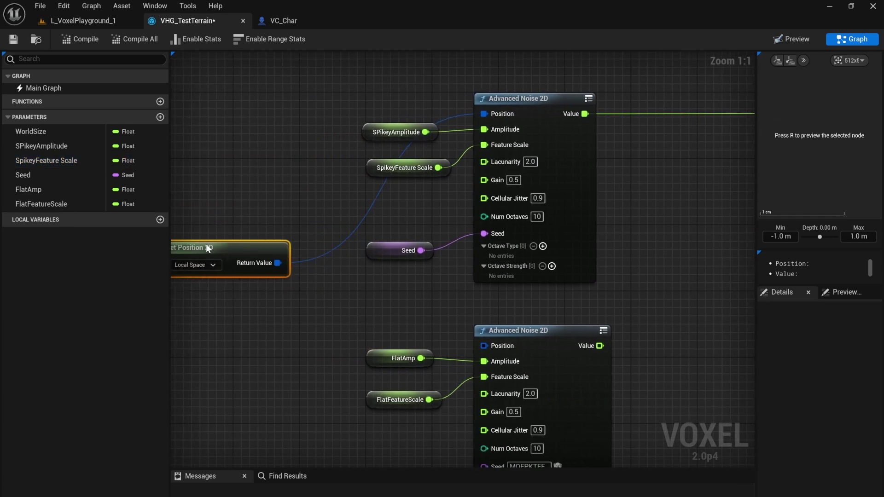
{"action": "left_click_drag", "start_coordinate": [286, 254], "coordinate": [495, 345]}
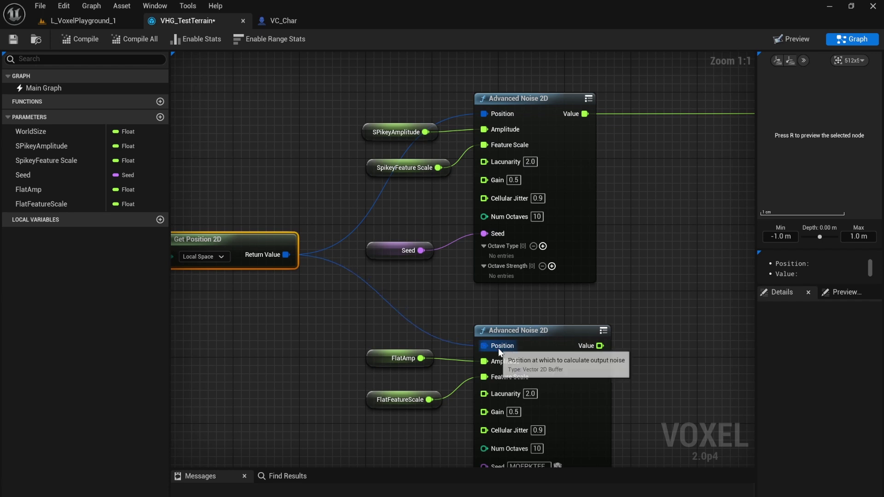
Add a Height Splitter node beside the upper Advanced Noise 2D node.
{"action": "right_click_drag", "start_coordinate": [498, 347], "coordinate": [340, 334]}
{"action": "right_click_drag", "start_coordinate": [259, 240], "coordinate": [380, 282]}
{"action": "right_click_drag", "start_coordinate": [553, 315], "coordinate": [345, 312]}
{"action": "right_click_drag", "start_coordinate": [343, 174], "coordinate": [338, 226]}
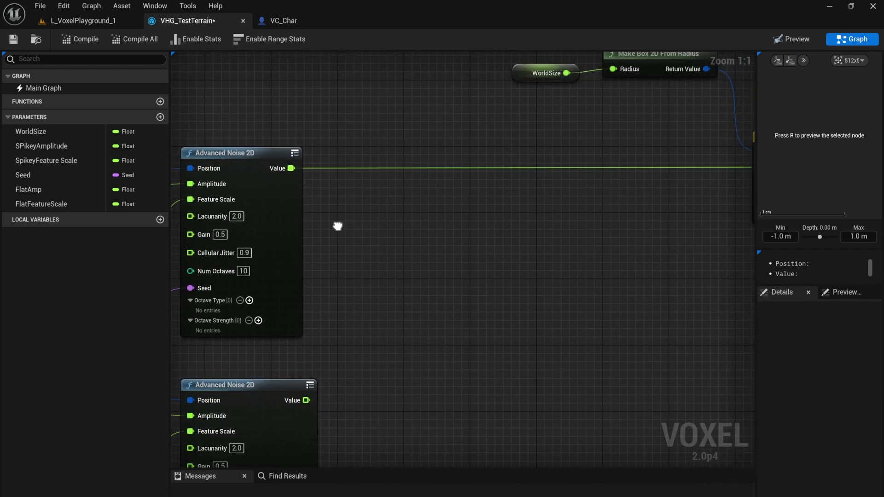
{"action": "right_click_drag", "start_coordinate": [349, 303], "coordinate": [401, 285]}
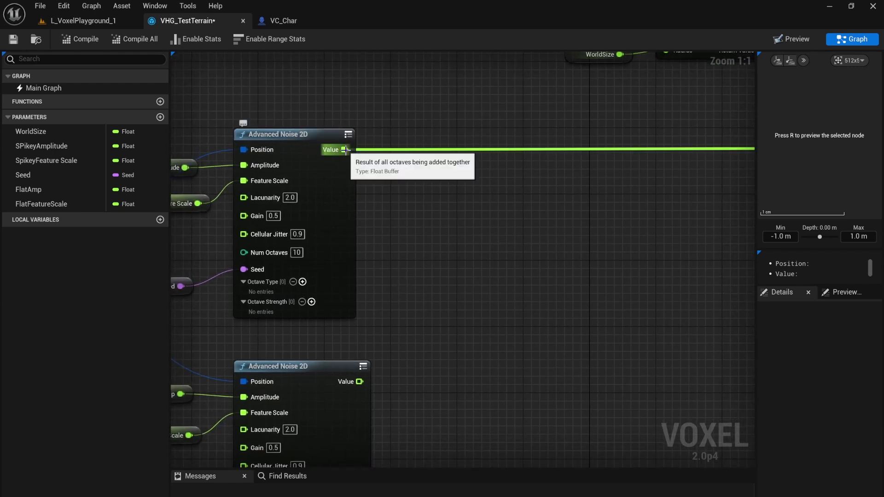
{"action": "right_click", "coordinate": [443, 162]}
{"action": "type", "text": "height"}
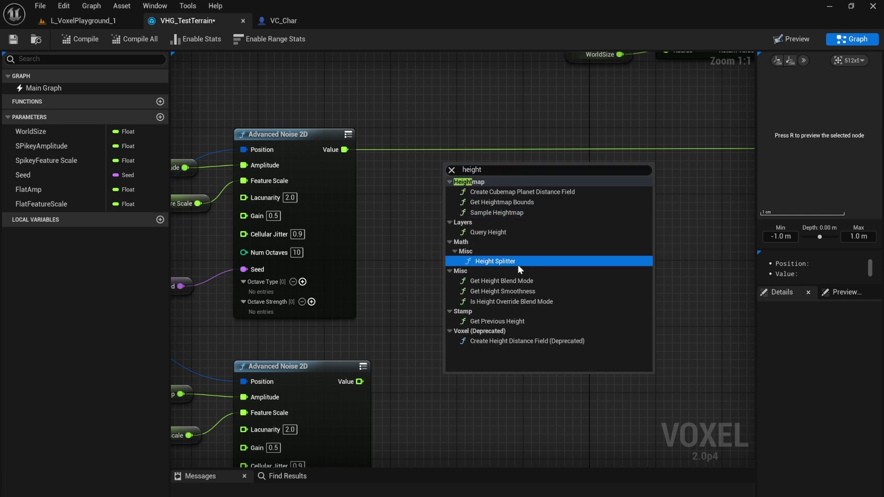
{"action": "left_click", "coordinate": [494, 261]}
{"action": "left_click_drag", "start_coordinate": [483, 172], "coordinate": [447, 163]}
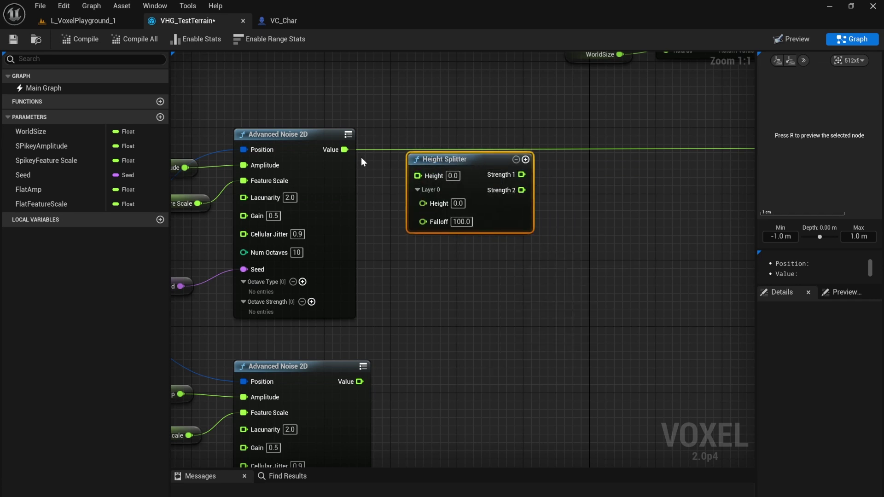
Connect the upper noise's Value to the Height Splitter's Height input and break its link to Output Height.
{"action": "left_click_drag", "start_coordinate": [346, 150], "coordinate": [419, 179]}
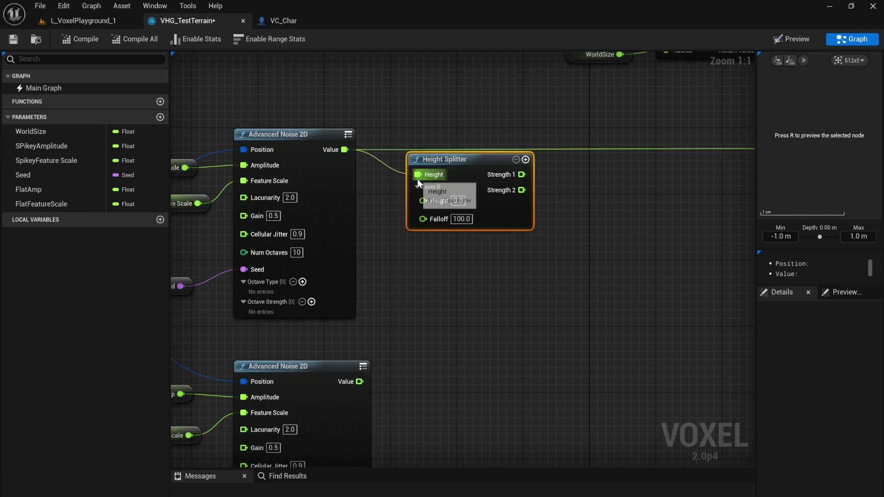
{"action": "right_click_drag", "start_coordinate": [613, 179], "coordinate": [364, 218]}
{"action": "left_click", "coordinate": [566, 188], "text": "alt"}
{"action": "right_click_drag", "start_coordinate": [325, 349], "coordinate": [553, 354]}
{"action": "left_click_drag", "start_coordinate": [417, 210], "coordinate": [417, 192]}
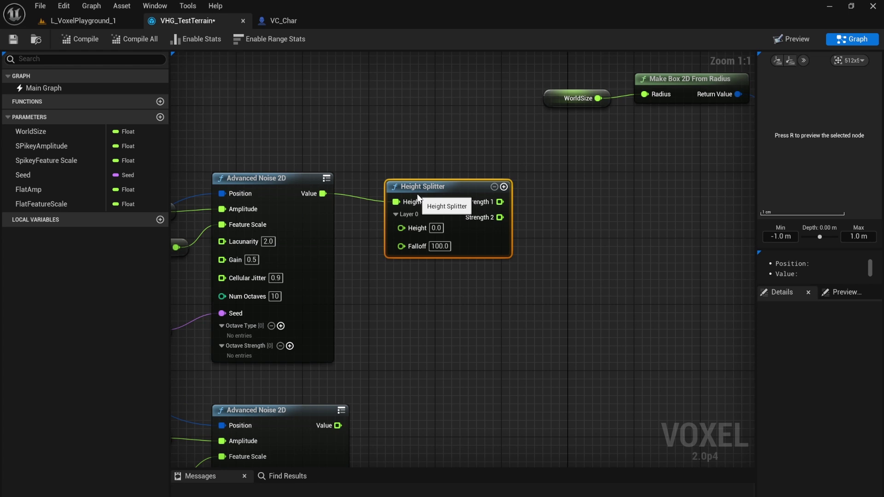
Align the Height Splitter node with the upper Advanced Noise 2D node's Value output.
{"action": "right_click_drag", "start_coordinate": [248, 182], "coordinate": [297, 172]}
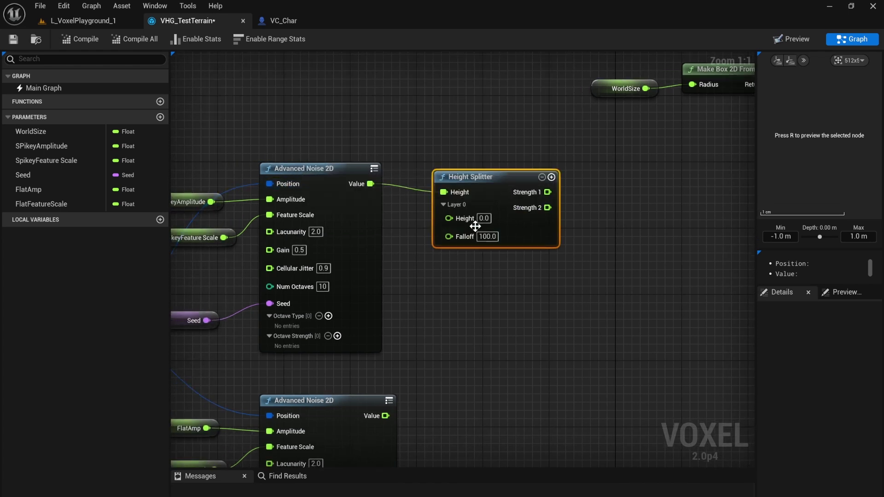
{"action": "right_click_drag", "start_coordinate": [498, 305], "coordinate": [420, 309]}
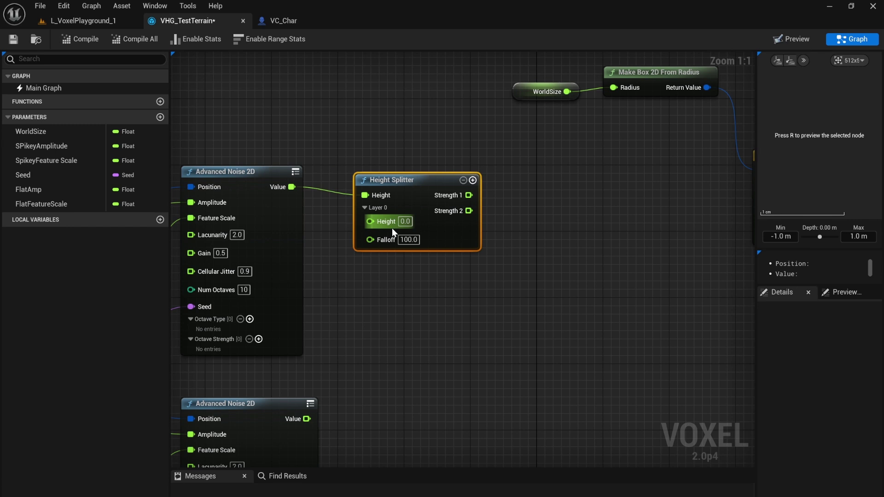
{"action": "right_click_drag", "start_coordinate": [358, 361], "coordinate": [387, 303]}
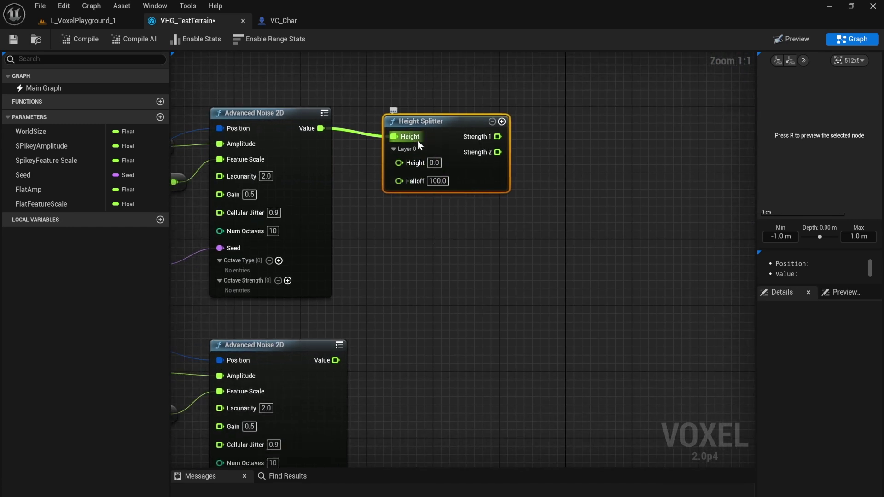
{"action": "left_click_drag", "start_coordinate": [402, 121], "coordinate": [386, 113]}
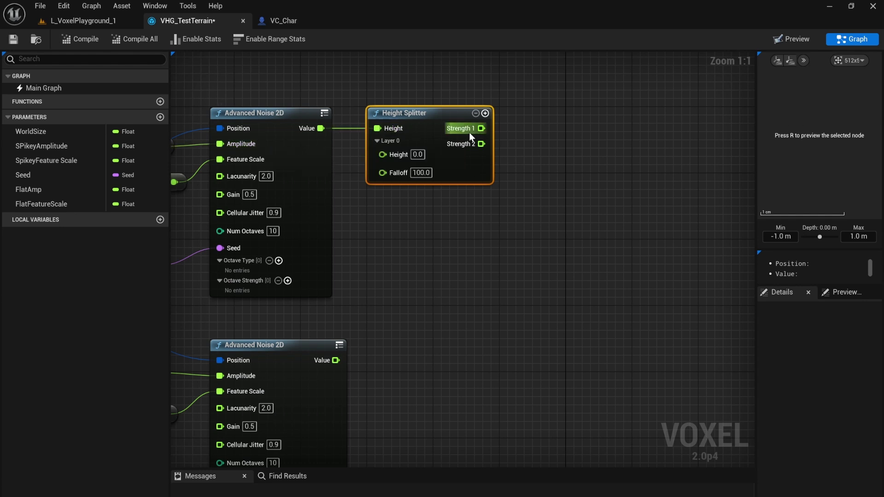
Reposition the Height Splitter beside the upper noise node and disconnect the links from that noise's Value output.
{"action": "right_click_drag", "start_coordinate": [547, 138], "coordinate": [505, 197]}
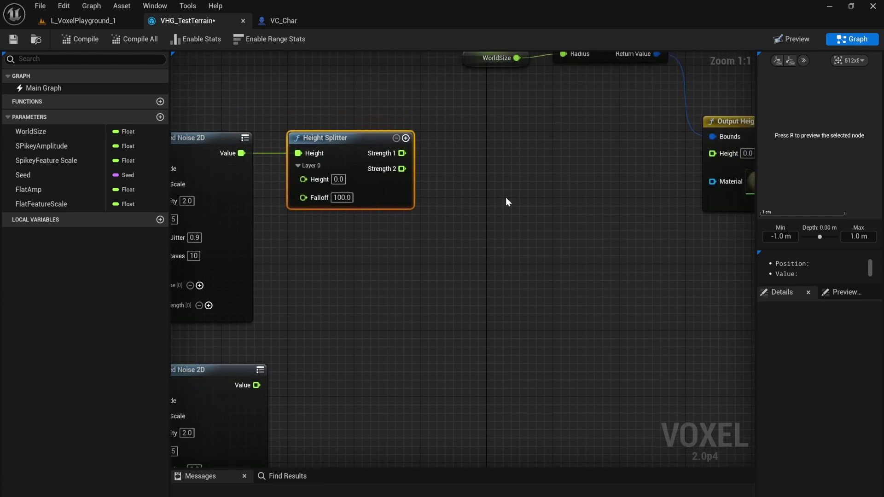
{"action": "right_click_drag", "start_coordinate": [337, 291], "coordinate": [438, 307]}
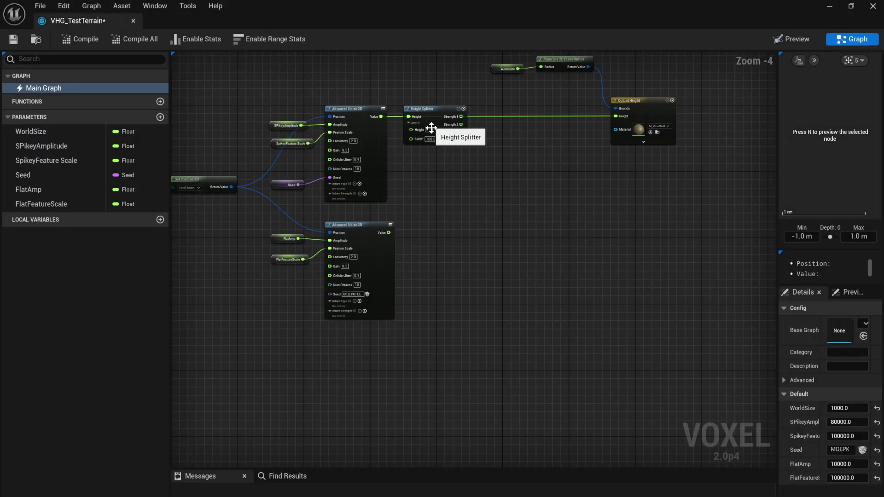
{"action": "scroll", "coordinate": [432, 130], "scroll_direction": "up", "scroll_amount": 4}
{"action": "right_click_drag", "start_coordinate": [433, 132], "coordinate": [440, 197]}
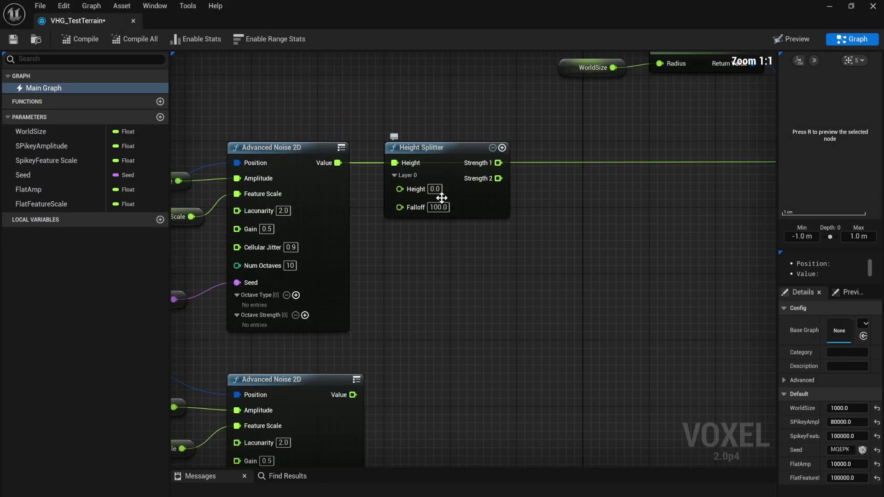
{"action": "mouse_move", "coordinate": [404, 147]}
{"action": "left_mouse_down"}
{"action": "mouse_move", "coordinate": [428, 180]}
{"action": "mouse_move", "coordinate": [420, 174]}
{"action": "mouse_move", "coordinate": [436, 169]}
{"action": "mouse_move", "coordinate": [411, 152]}
{"action": "left_mouse_up"}
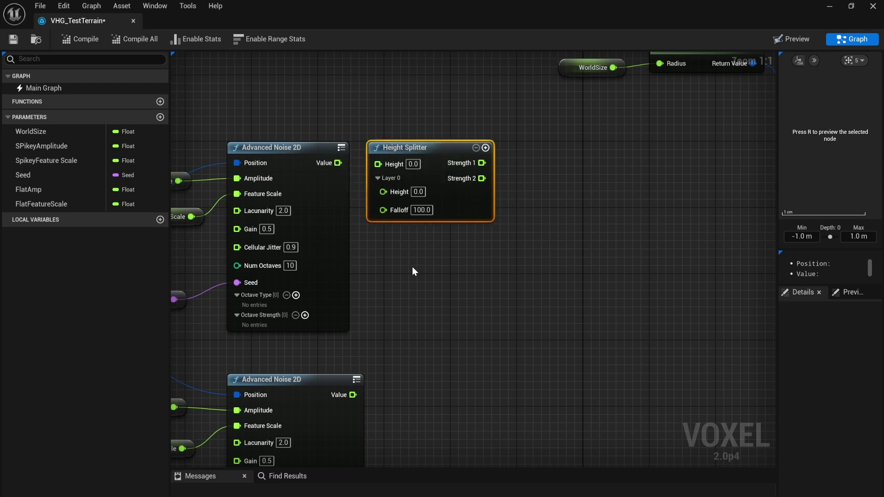
Inspect the upper Advanced Noise 2D node and the settings of the FlatAmp and FlatFeatureScale parameters.
{"action": "right_click_drag", "start_coordinate": [412, 268], "coordinate": [363, 261]}
{"action": "right_click_drag", "start_coordinate": [228, 141], "coordinate": [299, 147]}
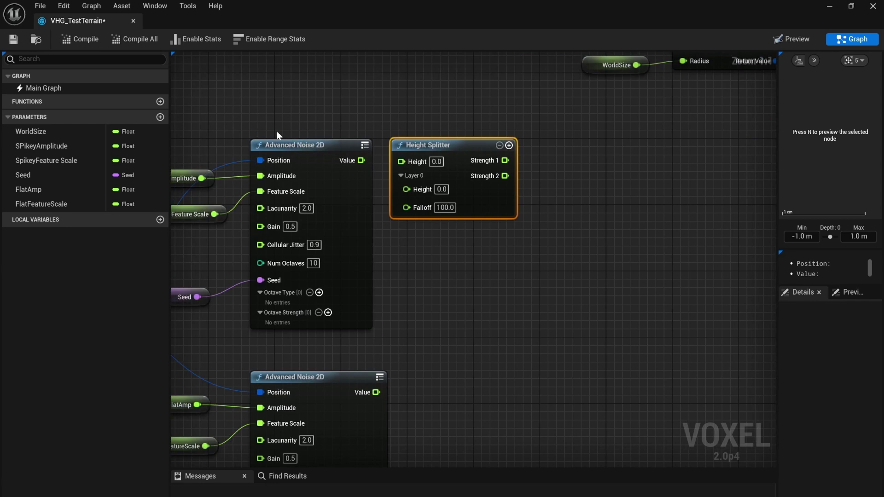
{"action": "left_click", "coordinate": [286, 144]}
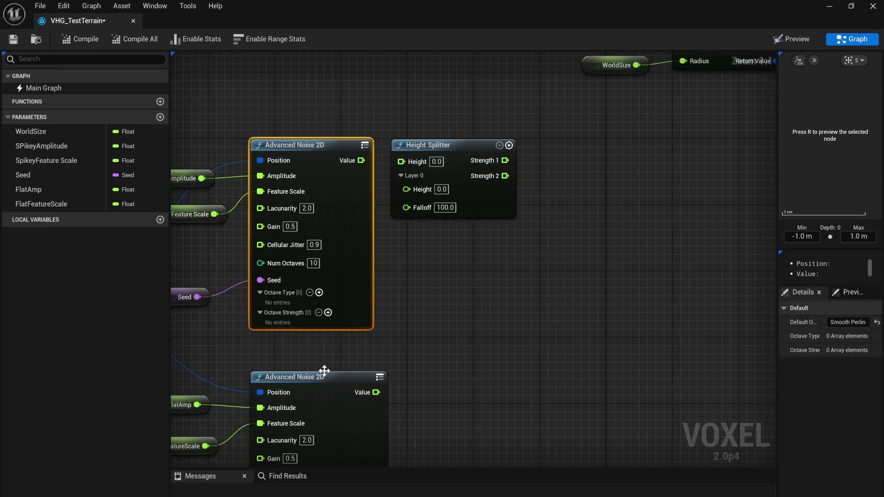
{"action": "right_click_drag", "start_coordinate": [332, 371], "coordinate": [407, 275]}
{"action": "left_click", "coordinate": [248, 317]}
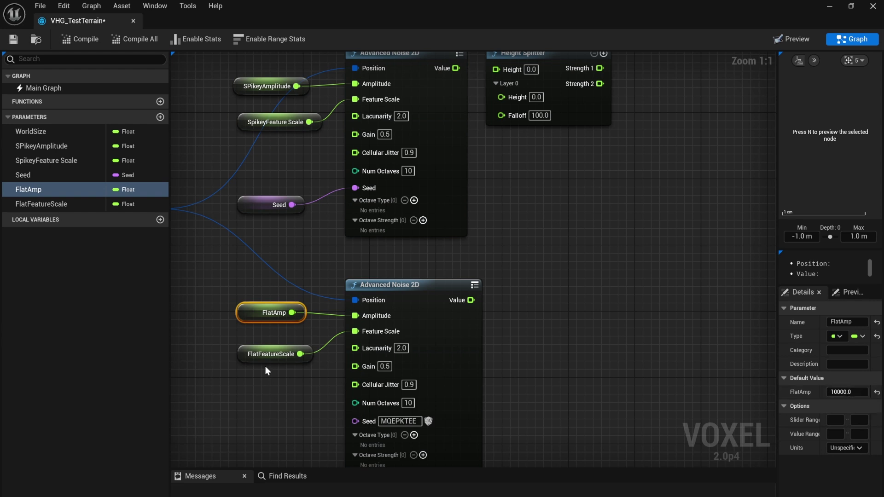
{"action": "left_click", "coordinate": [252, 362]}
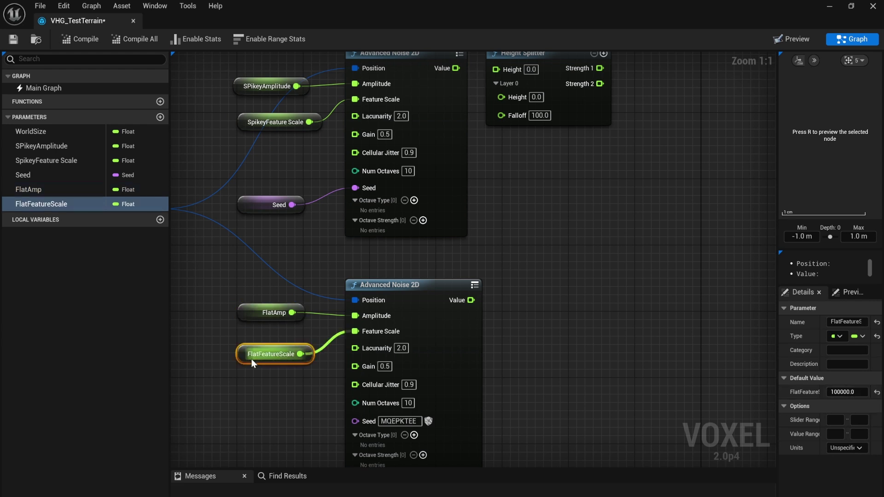
Inspect the FlatAmp and SPikeyAmplitude parameters and connect the upper noise's Value to the Height Splitter's Height input.
{"action": "left_click", "coordinate": [249, 306]}
{"action": "left_click", "coordinate": [260, 85]}
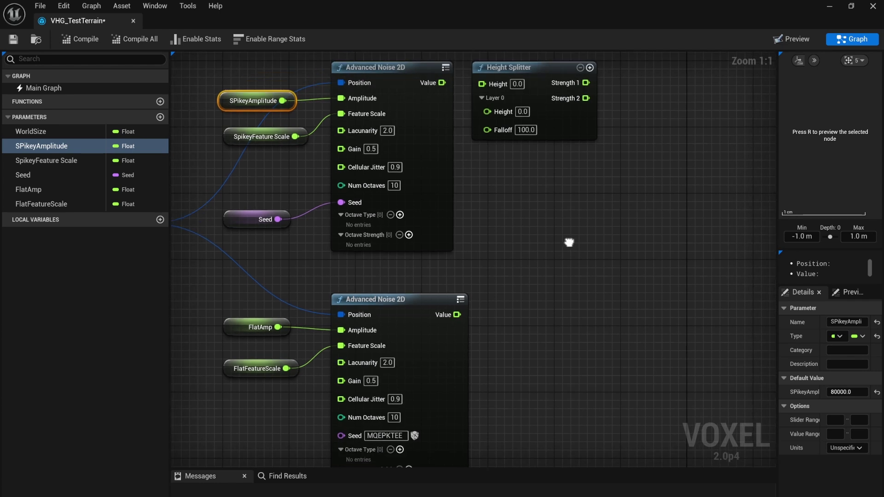
{"action": "left_click_drag", "start_coordinate": [439, 127], "coordinate": [480, 129]}
Add a Lerp node beside the Height Splitter, roughly level with its outputs.
{"action": "right_click", "coordinate": [554, 153]}
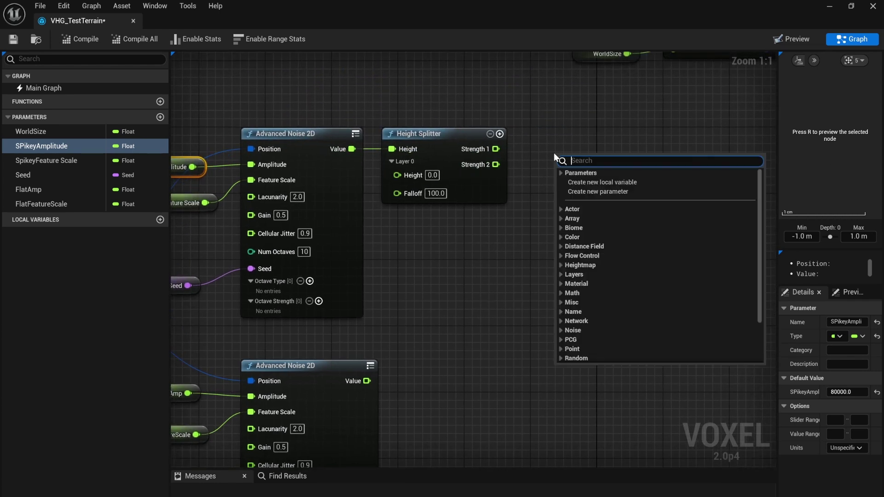
{"action": "type", "text": "lerp"}
{"action": "key", "text": "Return"}
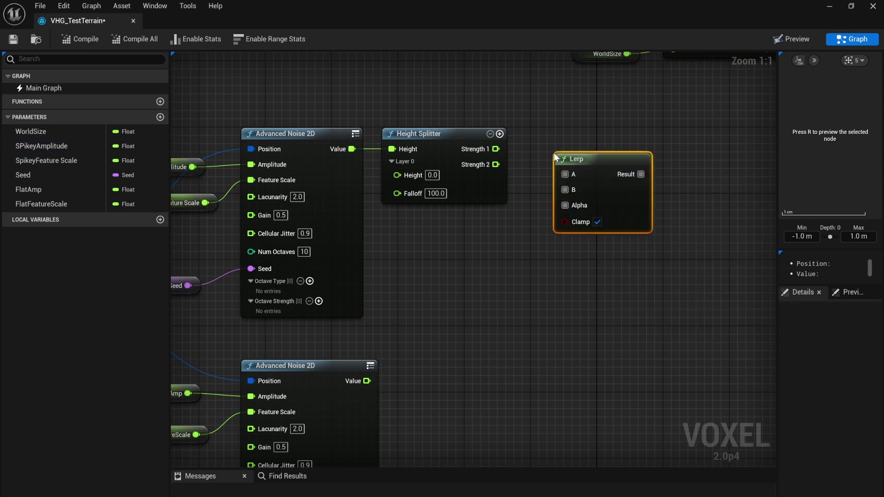
{"action": "left_click_drag", "start_coordinate": [581, 173], "coordinate": [582, 156]}
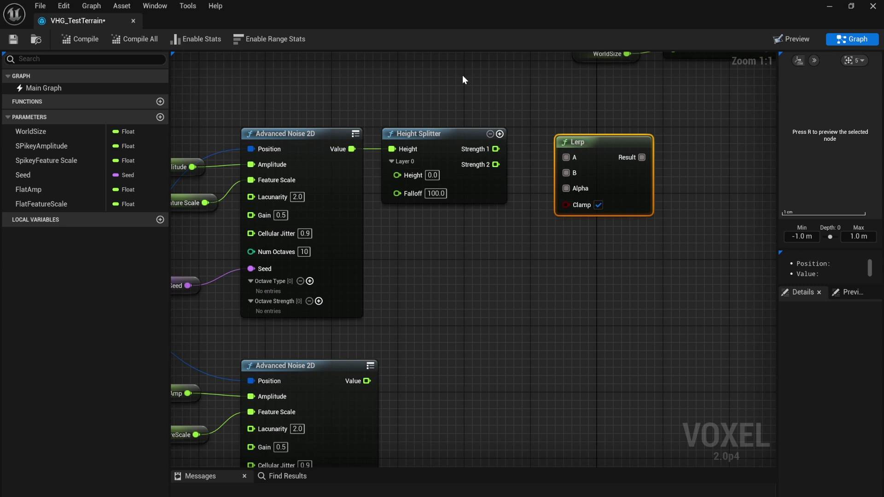
Wire the upper and lower noise Values to the Lerp's A and B, Strength 1 to Alpha, and Result to Output Height.
{"action": "left_click_drag", "start_coordinate": [433, 134], "coordinate": [441, 174]}
{"action": "left_click_drag", "start_coordinate": [351, 148], "coordinate": [367, 380]}
{"action": "left_click_drag", "start_coordinate": [461, 176], "coordinate": [571, 190]}
{"action": "right_click_drag", "start_coordinate": [572, 192], "coordinate": [374, 238]}
{"action": "left_click_drag", "start_coordinate": [444, 205], "coordinate": [626, 196]}
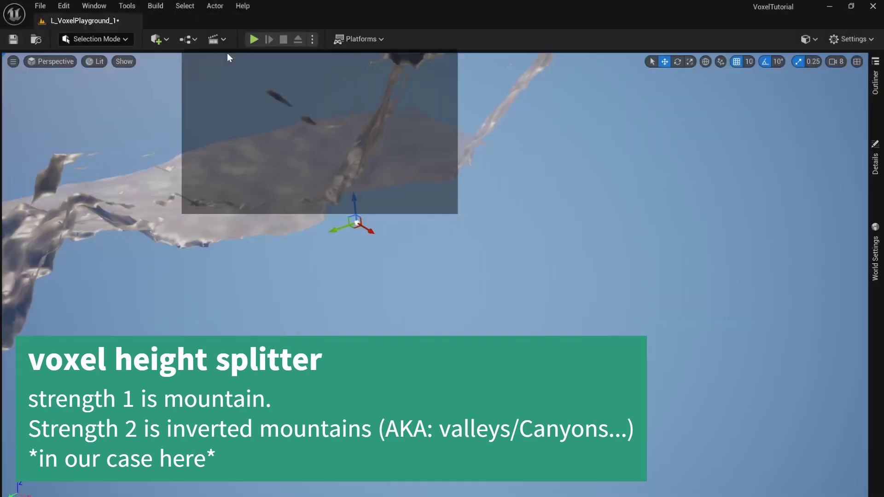
Dock the VHG_TestTerrain editor next to the L_VoxelPlayground_1 level and switch to the level viewport.
{"action": "left_click_drag", "start_coordinate": [227, 53], "coordinate": [239, 32]}
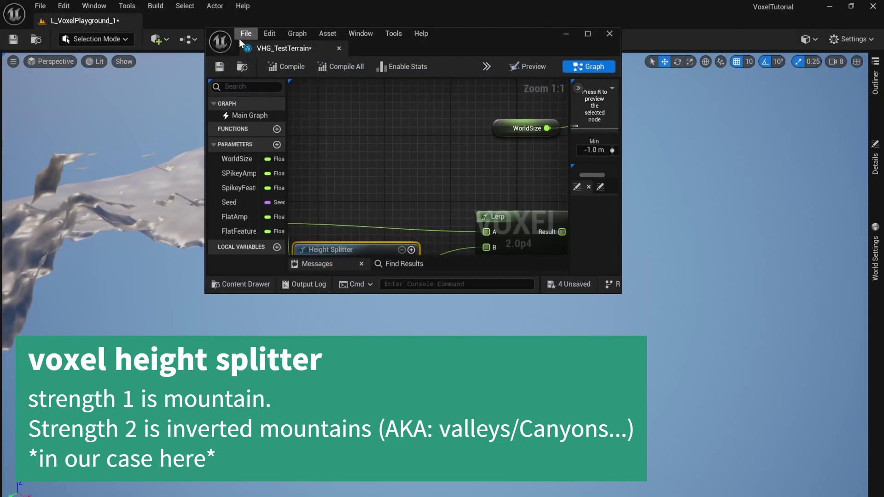
{"action": "left_click_drag", "start_coordinate": [293, 45], "coordinate": [264, 21]}
{"action": "left_click", "coordinate": [110, 21]}
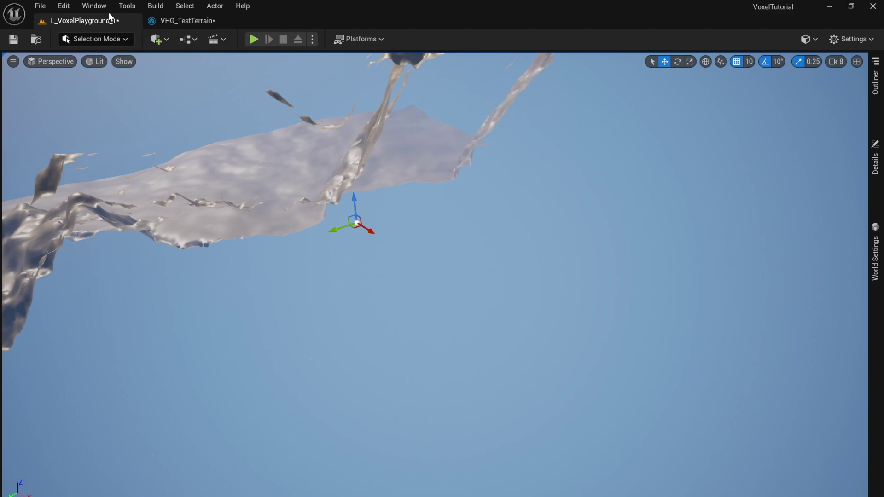
Examine the terrain blended from spikey and flat noise from a distance in the level viewport.
{"action": "key", "text": "w"}
{"action": "right_click_drag", "start_coordinate": [251, 197], "coordinate": [335, 201]}
{"action": "key", "text": "s"}
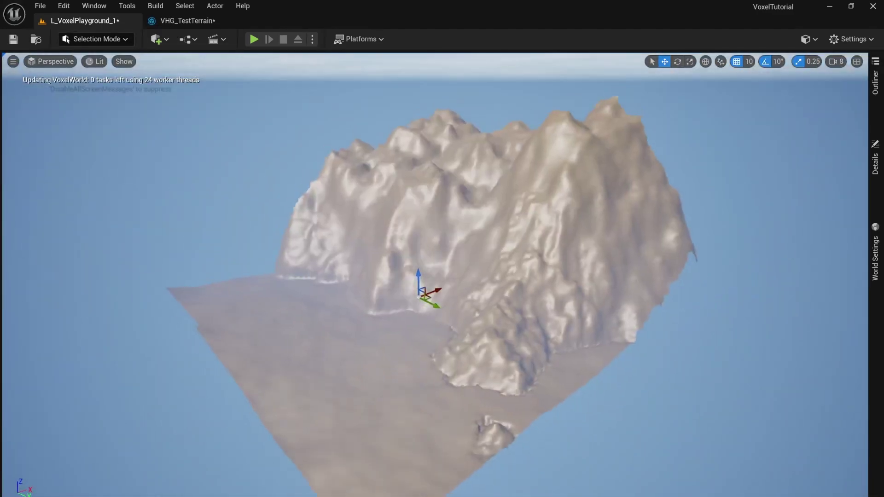
{"action": "key", "text": "d"}
{"action": "right_click_drag", "start_coordinate": [479, 314], "coordinate": [392, 332]}
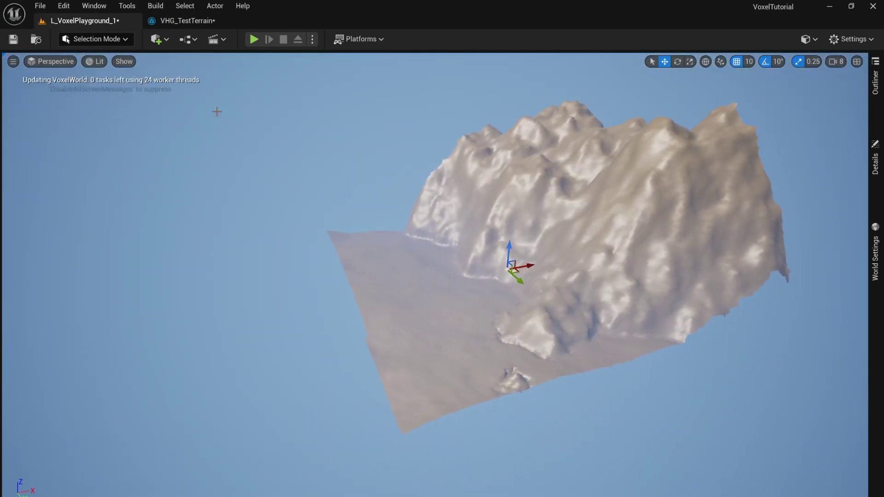
Float the VHG_TestTerrain editor over the level viewport with the Height Splitter and Lerp nodes in view.
{"action": "left_click_drag", "start_coordinate": [195, 20], "coordinate": [449, 65]}
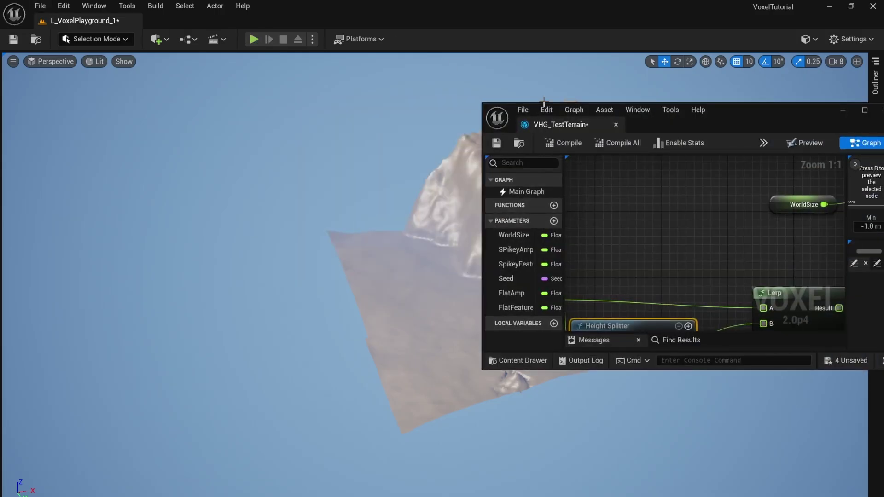
{"action": "right_click_drag", "start_coordinate": [738, 251], "coordinate": [713, 182]}
{"action": "right_click_drag", "start_coordinate": [660, 271], "coordinate": [722, 223]}
{"action": "right_click_drag", "start_coordinate": [752, 251], "coordinate": [700, 264]}
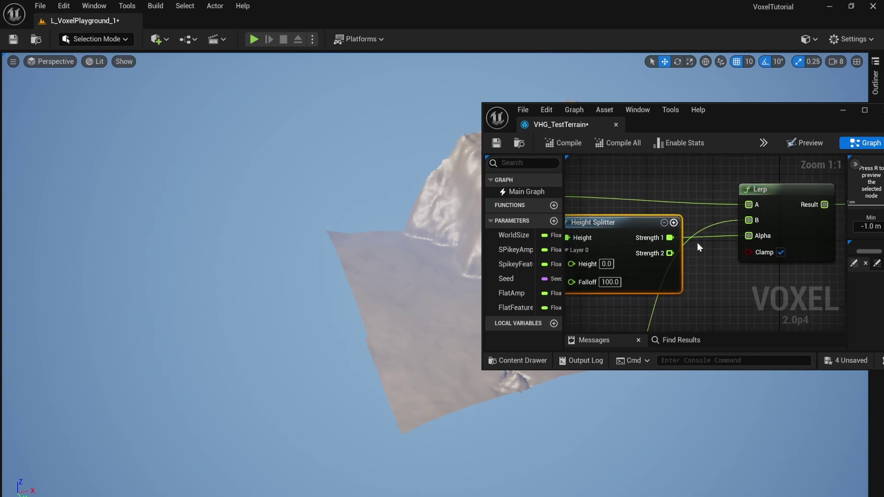
Replace the Strength 1 link on the Lerp's Alpha with Strength 2 and check the resulting terrain.
{"action": "left_click", "coordinate": [669, 239], "text": "alt"}
{"action": "left_click_drag", "start_coordinate": [670, 253], "coordinate": [749, 236]}
{"action": "right_click_drag", "start_coordinate": [414, 276], "coordinate": [460, 276]}
{"action": "right_click_drag", "start_coordinate": [341, 293], "coordinate": [341, 293]}
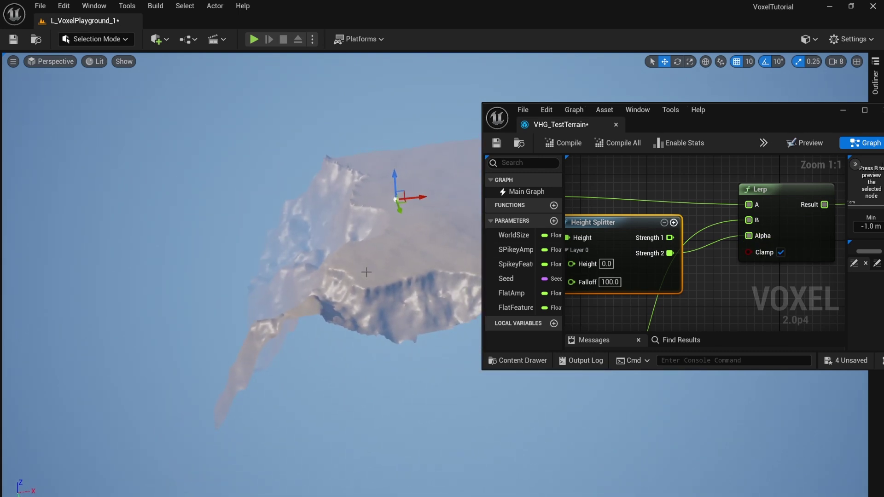
Move the floating graph window off the terrain, glance at the level's Details and examine the terrain up close.
{"action": "left_click_drag", "start_coordinate": [790, 116], "coordinate": [575, 338]}
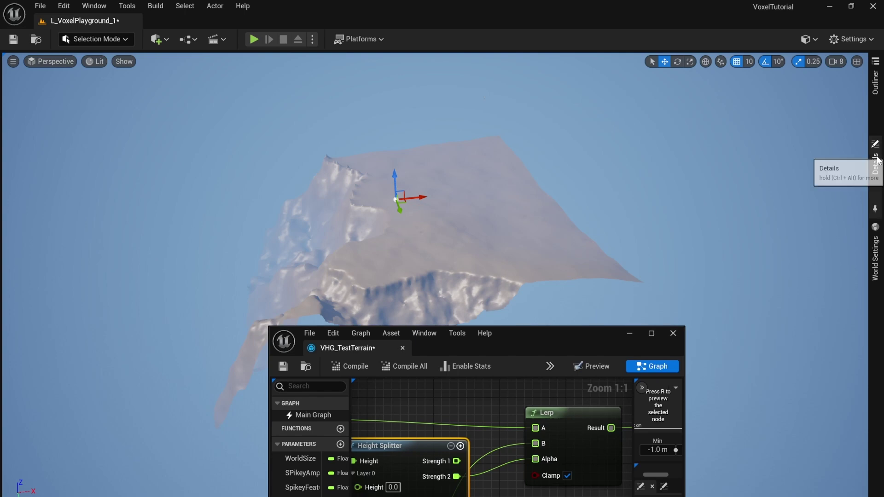
{"action": "left_click", "coordinate": [875, 163]}
{"action": "left_click_drag", "start_coordinate": [727, 196], "coordinate": [764, 197]}
{"action": "right_click_drag", "start_coordinate": [476, 212], "coordinate": [315, 196]}
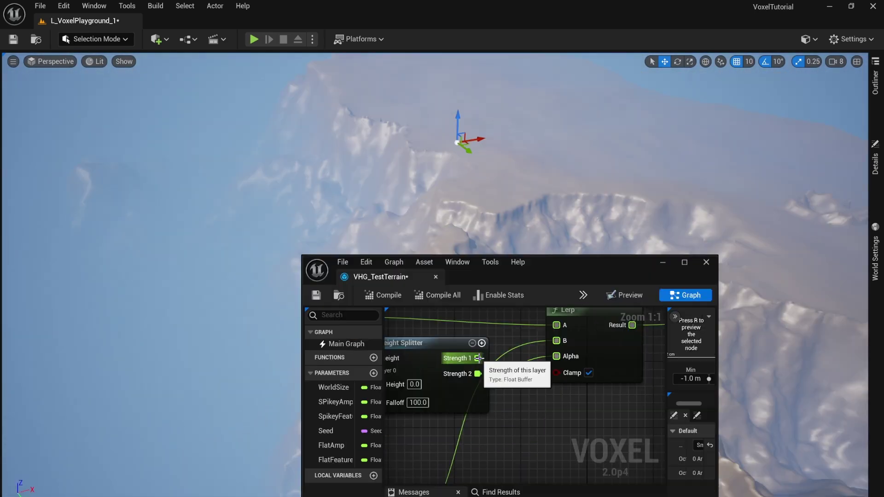
Connect the Height Splitter's Strength 1 back to the Lerp's Alpha and review the mountains in the viewport.
{"action": "left_click_drag", "start_coordinate": [479, 358], "coordinate": [556, 356]}
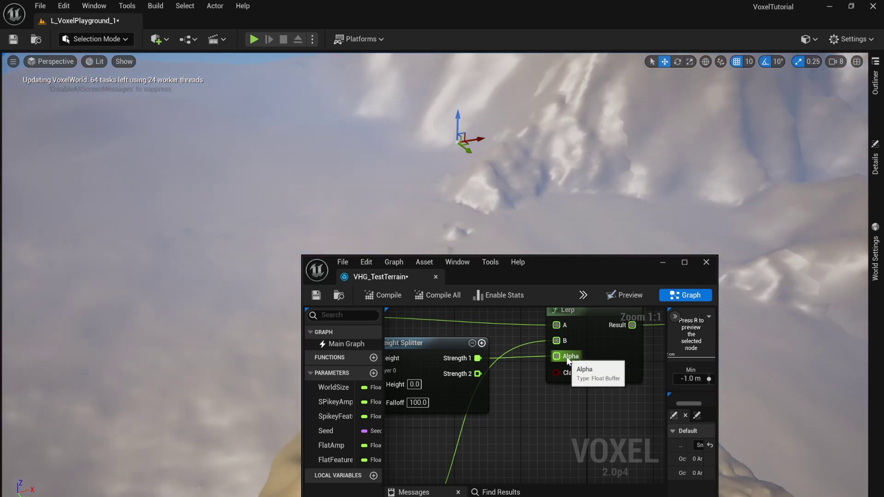
{"action": "right_click_drag", "start_coordinate": [345, 217], "coordinate": [313, 220]}
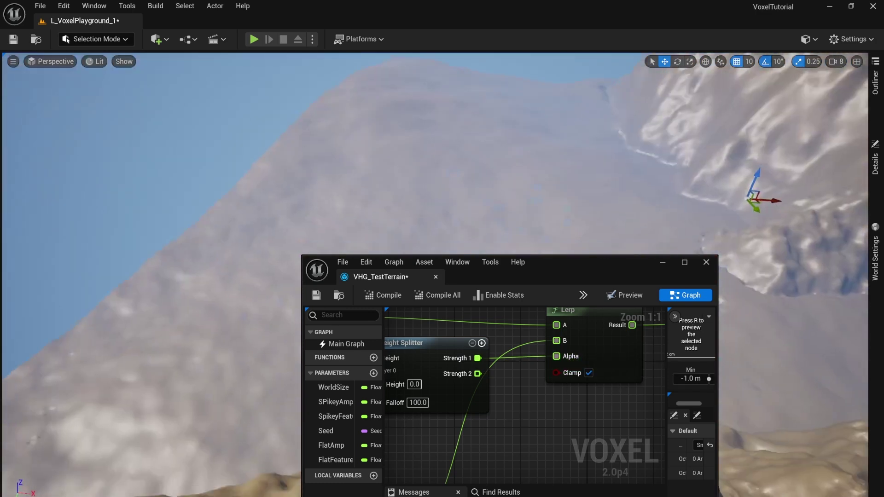
{"action": "right_click_drag", "start_coordinate": [405, 102], "coordinate": [332, 198]}
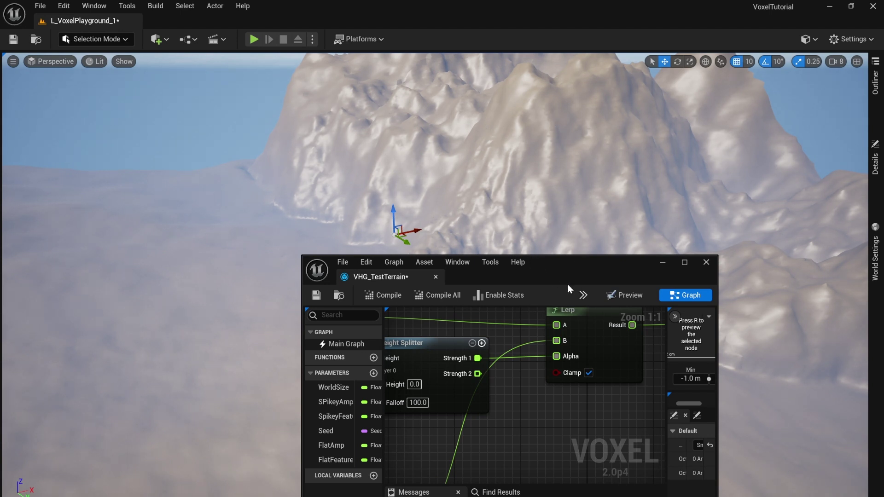
Reposition the floating graph window higher over the viewport and make it taller to show more of the graph.
{"action": "right_click_drag", "start_coordinate": [583, 402], "coordinate": [548, 427]}
{"action": "scroll", "coordinate": [548, 427], "scroll_direction": "down", "scroll_amount": 1}
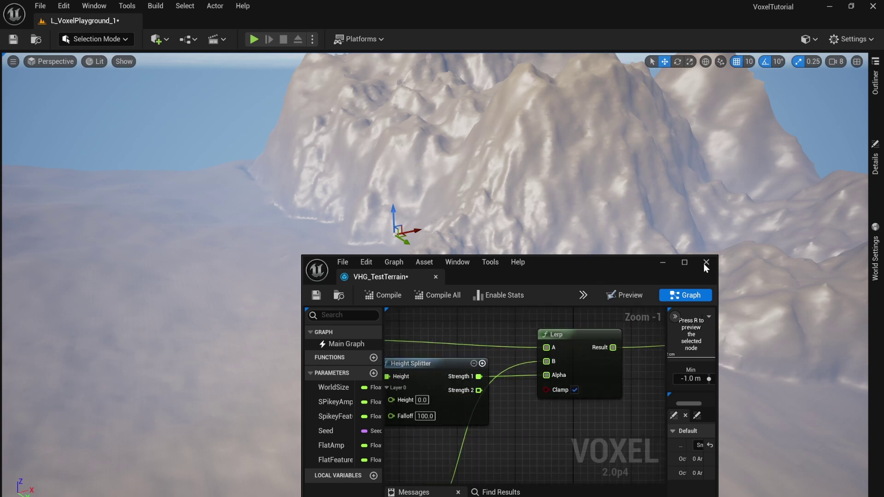
{"action": "left_click_drag", "start_coordinate": [605, 266], "coordinate": [621, 164]}
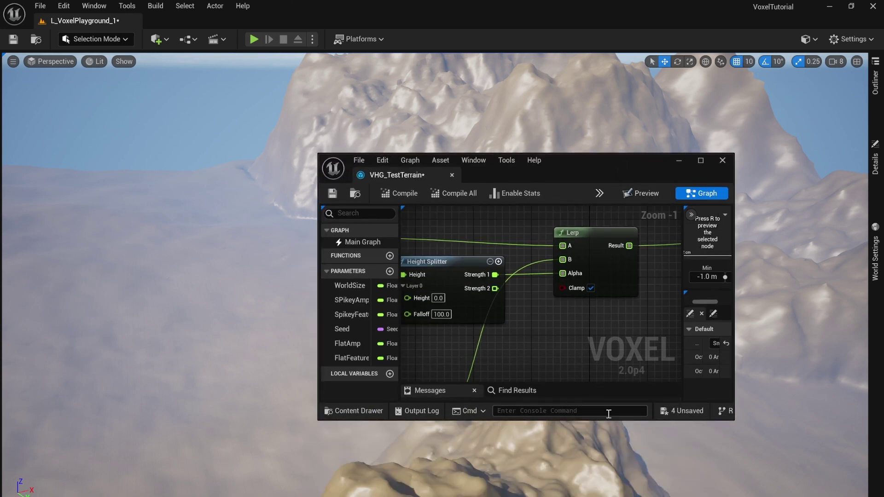
{"action": "left_click_drag", "start_coordinate": [608, 419], "coordinate": [601, 484]}
{"action": "right_click_drag", "start_coordinate": [561, 418], "coordinate": [645, 414]}
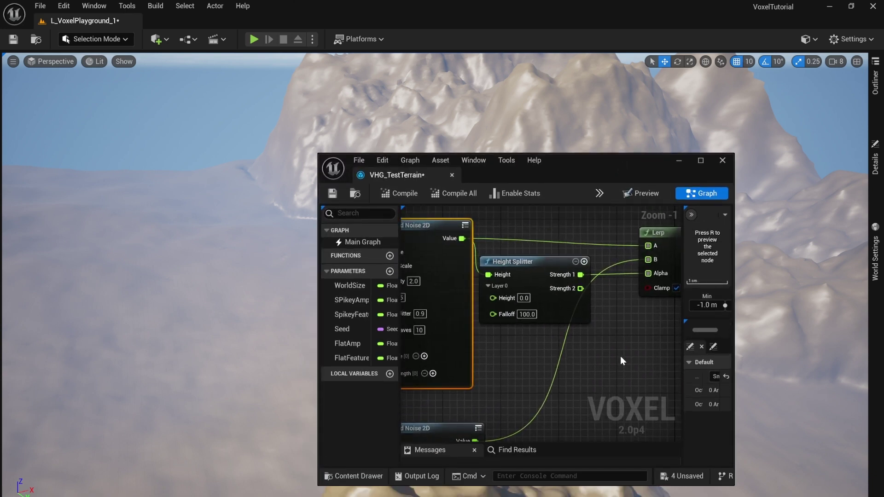
{"action": "right_click_drag", "start_coordinate": [584, 266], "coordinate": [536, 281]}
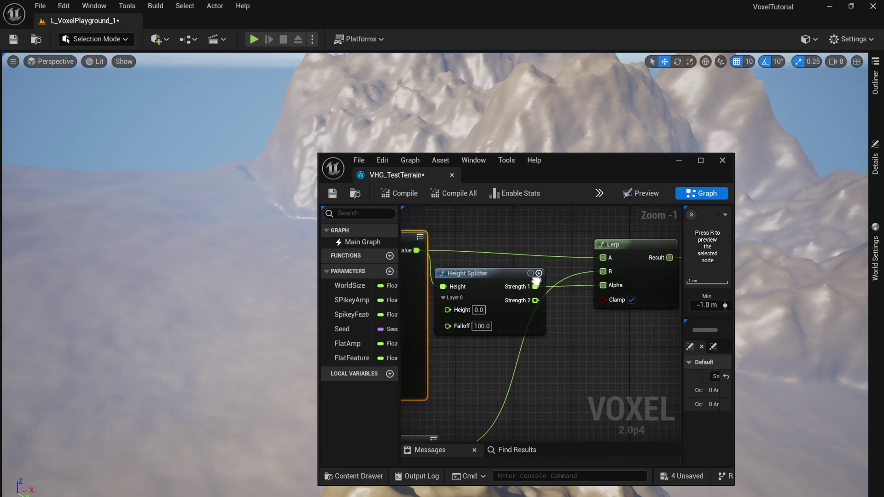
Duplicate the Lerp node and place the copy below the original.
{"action": "left_click", "coordinate": [632, 249]}
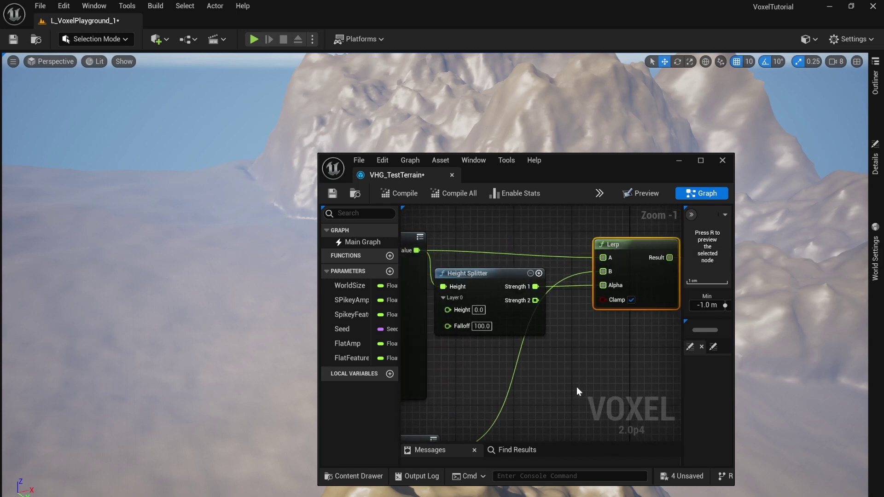
{"action": "right_click_drag", "start_coordinate": [576, 387], "coordinate": [547, 339]}
{"action": "key", "text": "ctrl+d"}
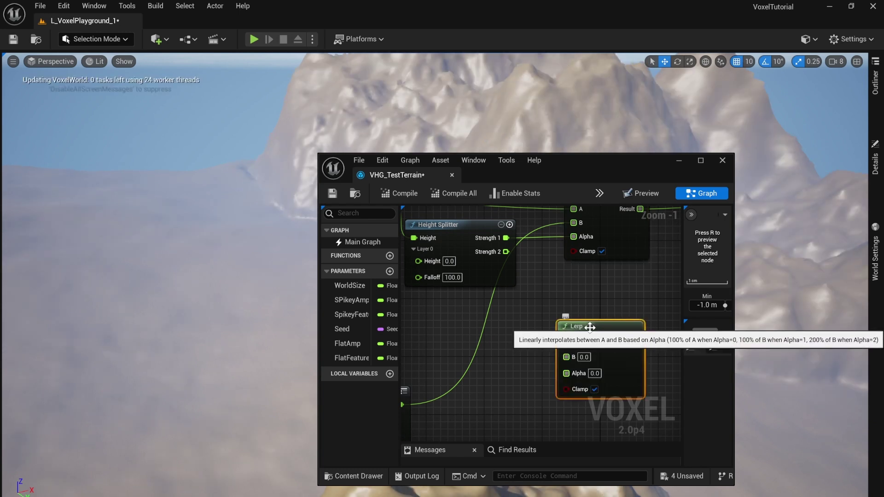
{"action": "scroll", "coordinate": [511, 351], "scroll_direction": "down", "scroll_amount": 1}
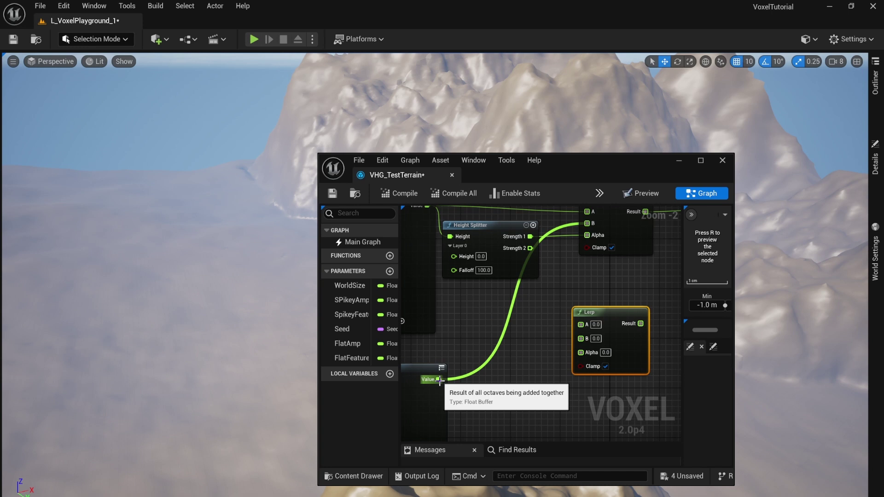
Connect the upper noise's Value to the second Lerp's A and the lower noise's Value to its B.
{"action": "right_click_drag", "start_coordinate": [460, 343], "coordinate": [498, 380]}
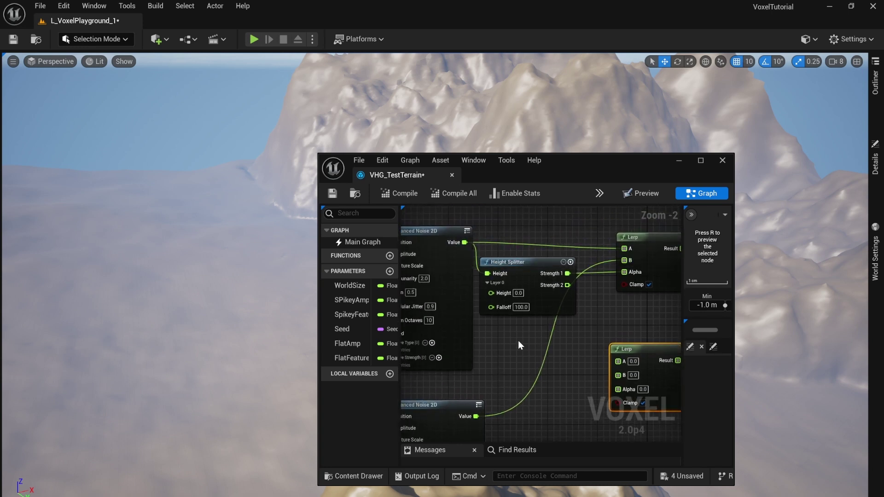
{"action": "left_click_drag", "start_coordinate": [464, 242], "coordinate": [618, 361]}
{"action": "right_click_drag", "start_coordinate": [603, 388], "coordinate": [583, 338]}
{"action": "left_click_drag", "start_coordinate": [469, 356], "coordinate": [611, 314]}
Break the link between the upper Lerp's Result and Output Height.
{"action": "right_click_drag", "start_coordinate": [627, 275], "coordinate": [500, 324]}
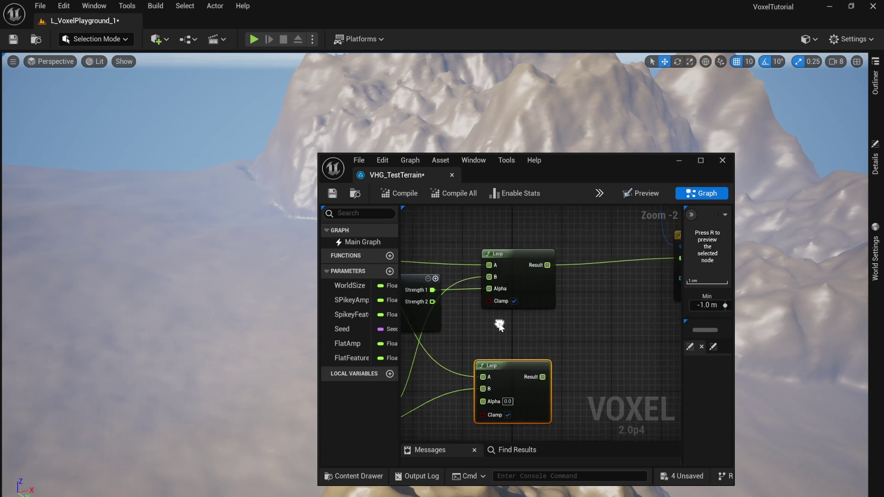
{"action": "right_click_drag", "start_coordinate": [564, 282], "coordinate": [525, 287]}
{"action": "left_click", "coordinate": [510, 271], "text": "alt"}
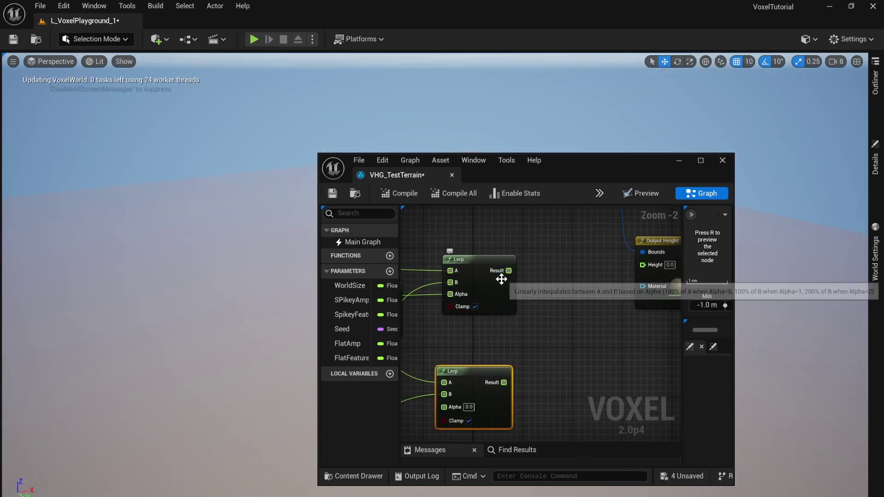
Promote the upper Lerp's Result to a local variable named MT.
{"action": "scroll", "coordinate": [506, 279], "scroll_direction": "up", "scroll_amount": 2}
{"action": "right_click", "coordinate": [508, 268]}
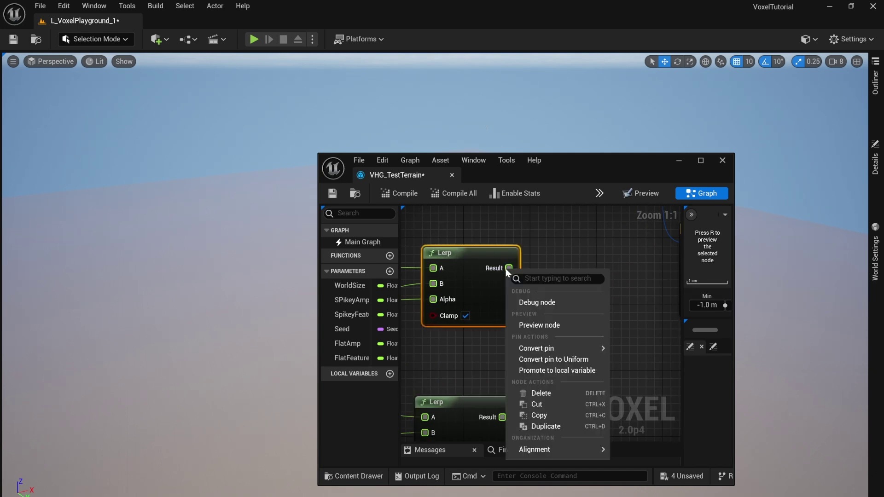
{"action": "left_click", "coordinate": [552, 370]}
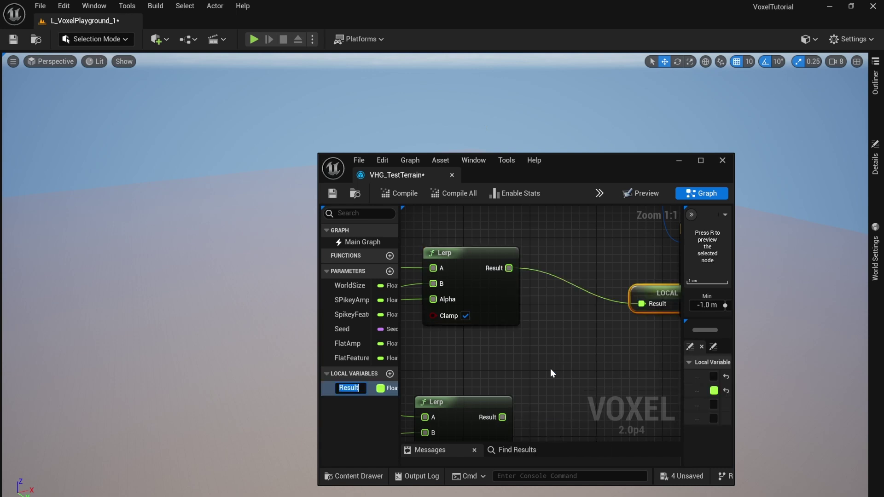
{"action": "key", "text": "Return"}
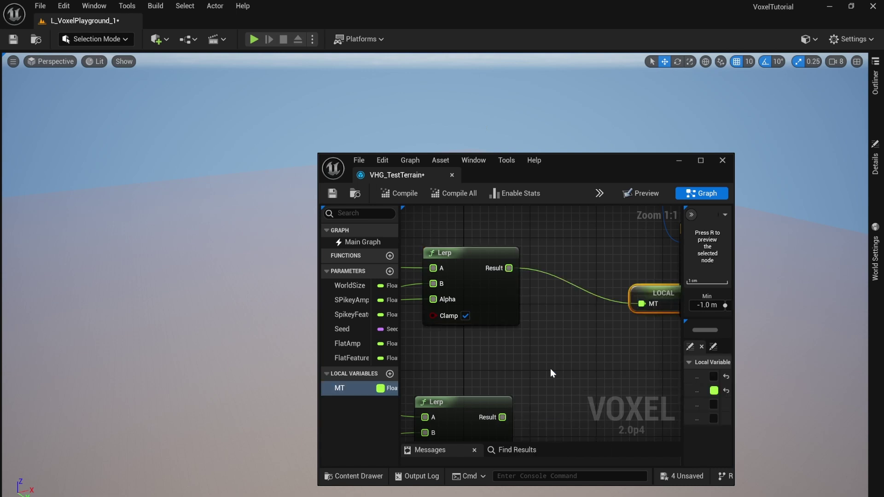
Promote the lower Lerp's Result to a local variable named Valley and place the local nodes beside their Lerps.
{"action": "right_click", "coordinate": [503, 417]}
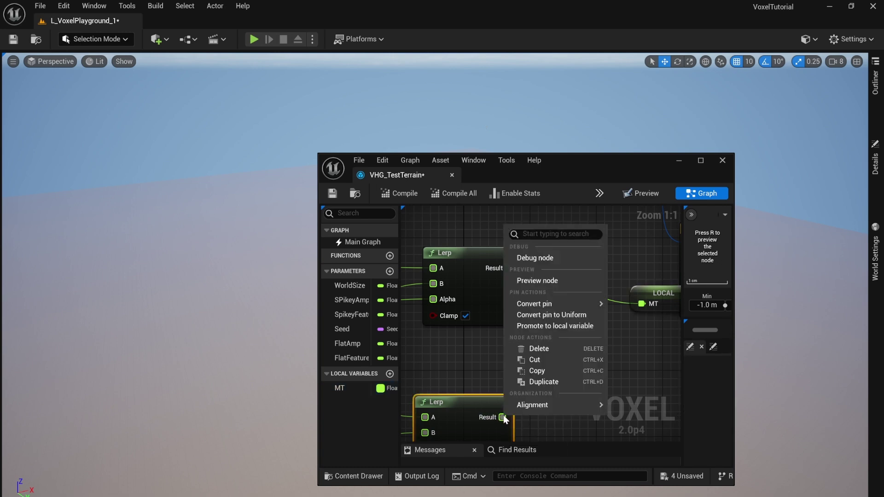
{"action": "left_click", "coordinate": [537, 327]}
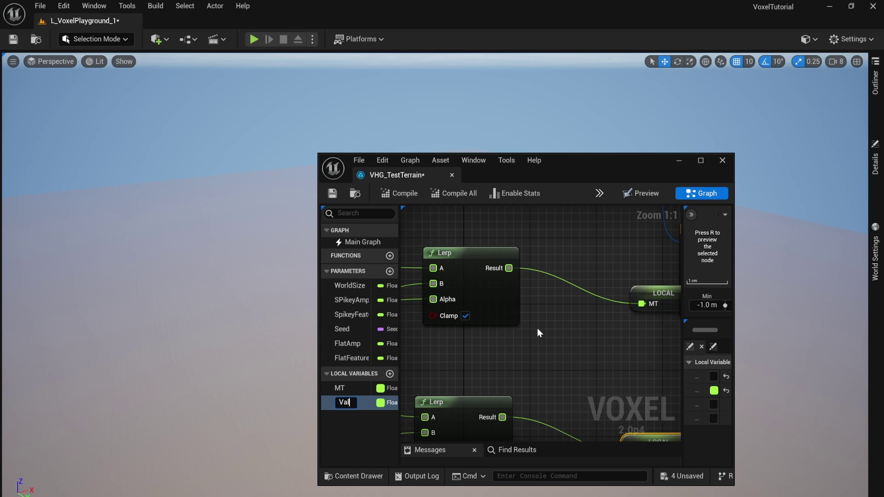
{"action": "key", "text": "Return"}
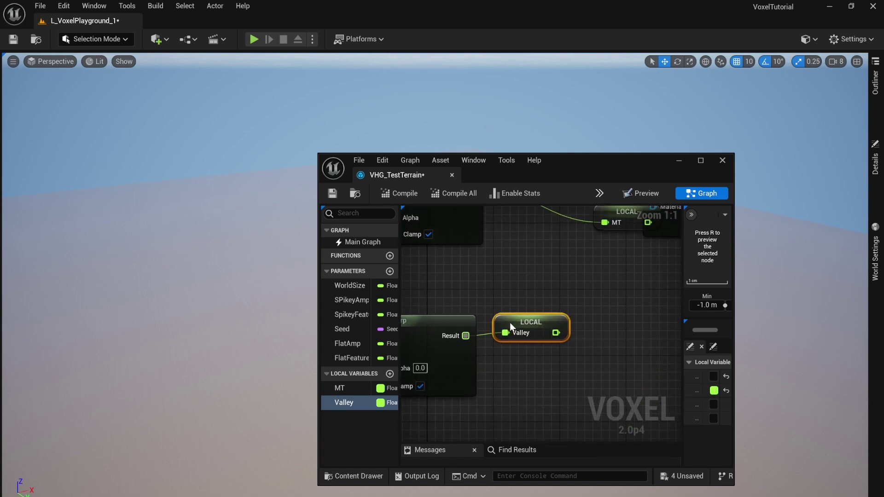
{"action": "left_click_drag", "start_coordinate": [622, 282], "coordinate": [523, 248]}
Connect the Height Splitter's Strength 2 output to the lower Lerp's Alpha input.
{"action": "right_click_drag", "start_coordinate": [533, 410], "coordinate": [571, 388]}
{"action": "right_click_drag", "start_coordinate": [518, 322], "coordinate": [613, 321]}
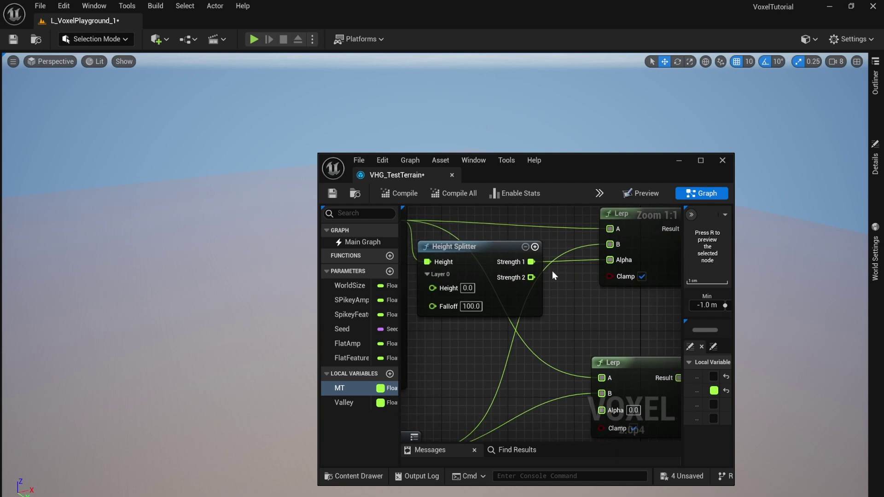
{"action": "left_click_drag", "start_coordinate": [531, 277], "coordinate": [601, 410]}
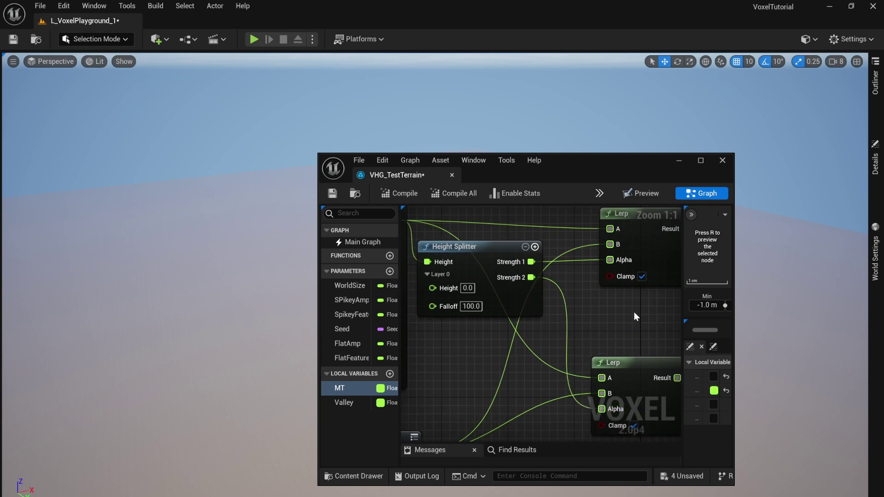
Move the Output Height node aside and add getter nodes for the MT and Valley local variables in front of it.
{"action": "right_click_drag", "start_coordinate": [638, 311], "coordinate": [409, 322]}
{"action": "right_click_drag", "start_coordinate": [526, 302], "coordinate": [402, 361]}
{"action": "left_click_drag", "start_coordinate": [538, 262], "coordinate": [655, 265]}
{"action": "left_click_drag", "start_coordinate": [356, 389], "coordinate": [515, 266]}
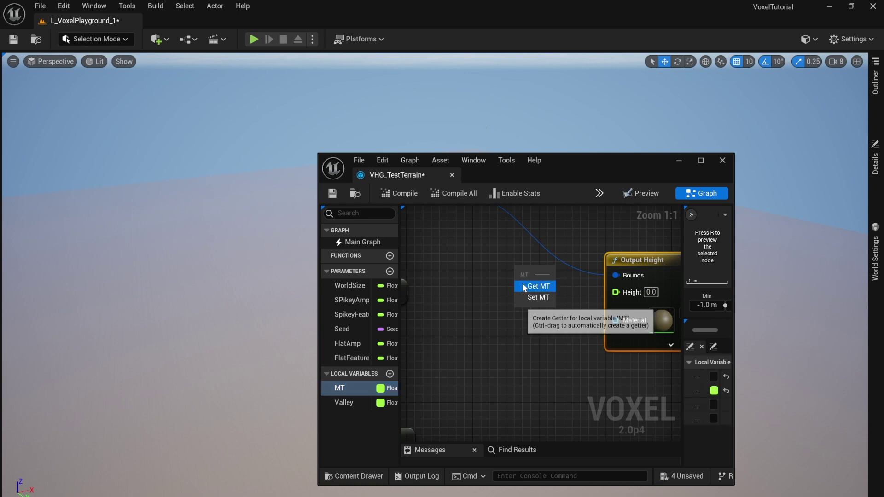
{"action": "left_click", "coordinate": [530, 286]}
{"action": "left_click_drag", "start_coordinate": [531, 305], "coordinate": [550, 319]}
{"action": "left_click", "coordinate": [544, 322]}
{"action": "left_click_drag", "start_coordinate": [551, 319], "coordinate": [487, 318]}
{"action": "left_click", "coordinate": [533, 282]}
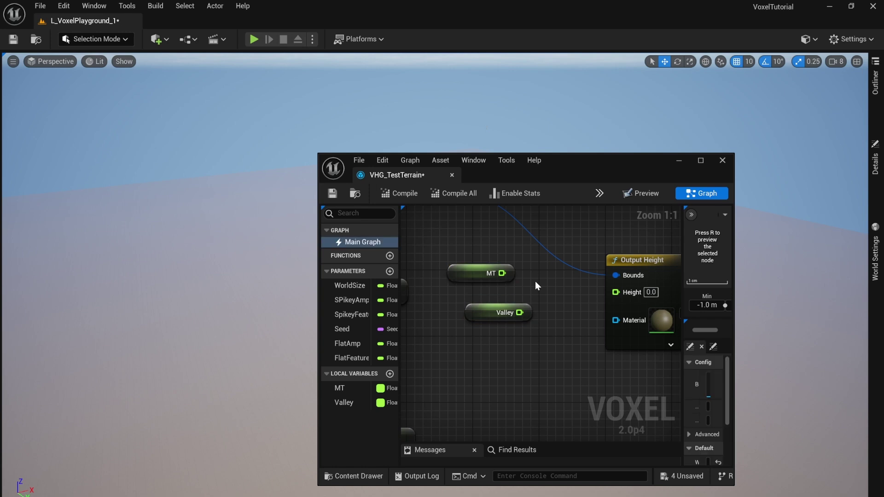
Add a Lerp between the getters and Output Height, and connect MT to its A input and Valley to its B input.
{"action": "right_click", "coordinate": [535, 282]}
{"action": "type", "text": "lerp"}
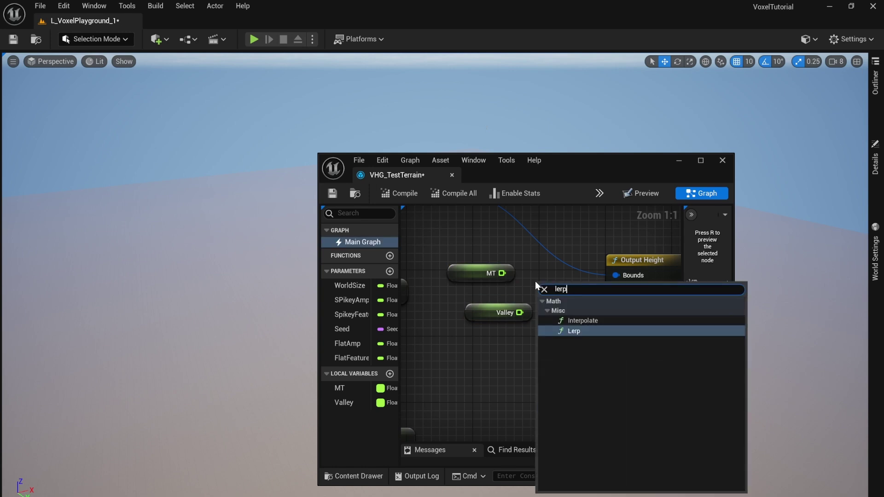
{"action": "left_click", "coordinate": [589, 335]}
{"action": "right_click_drag", "start_coordinate": [631, 260], "coordinate": [440, 269]}
{"action": "left_click_drag", "start_coordinate": [441, 269], "coordinate": [545, 270]}
{"action": "right_click_drag", "start_coordinate": [464, 294], "coordinate": [576, 270]}
{"action": "left_click_drag", "start_coordinate": [499, 274], "coordinate": [529, 264]}
{"action": "left_click_drag", "start_coordinate": [422, 260], "coordinate": [495, 282]}
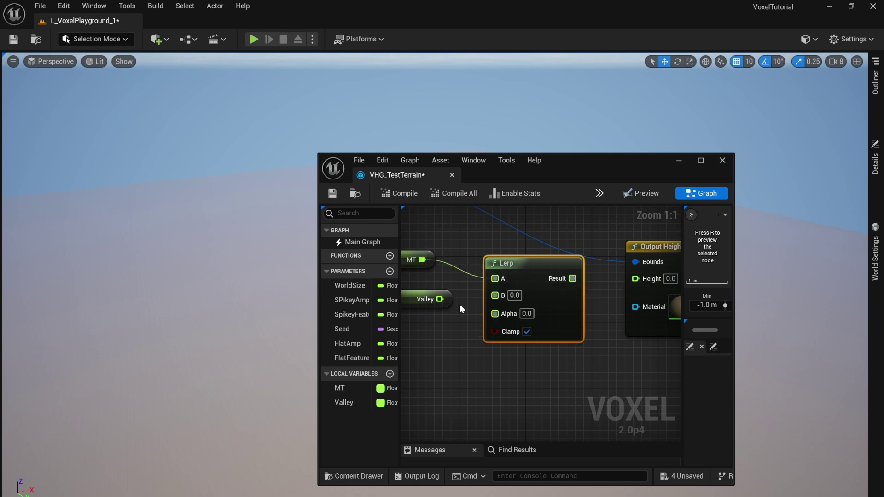
{"action": "left_click_drag", "start_coordinate": [442, 301], "coordinate": [496, 297]}
Set the new Lerp's Alpha to 0.5 and connect its Result to Output Height's Height input.
{"action": "left_click", "coordinate": [527, 311]}
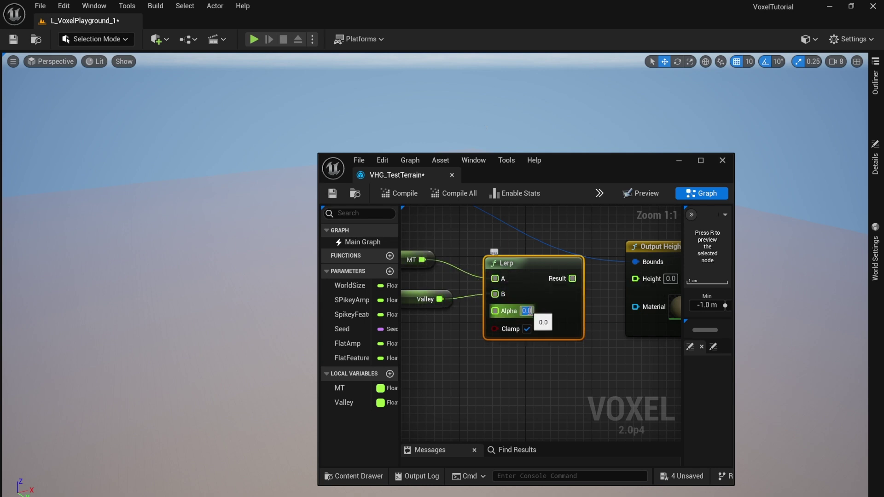
{"action": "type", "text": ".5"}
{"action": "key", "text": "Return"}
{"action": "left_click_drag", "start_coordinate": [572, 278], "coordinate": [636, 279]}
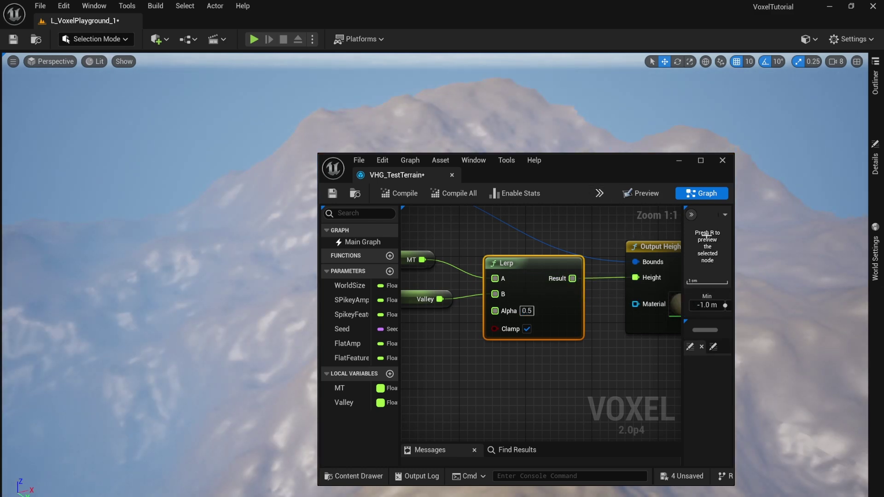
Move the graph window clear of the level and examine the blended mountain and valley terrain.
{"action": "left_click_drag", "start_coordinate": [609, 163], "coordinate": [710, 381]}
{"action": "right_click_drag", "start_coordinate": [661, 298], "coordinate": [746, 318]}
{"action": "right_click_drag", "start_coordinate": [488, 202], "coordinate": [570, 235]}
{"action": "left_click_drag", "start_coordinate": [697, 385], "coordinate": [684, 238]}
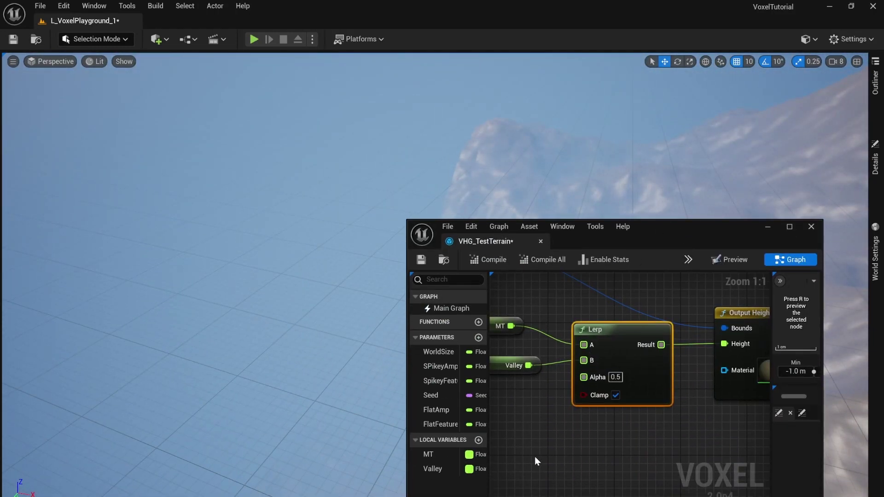
{"action": "right_click_drag", "start_coordinate": [537, 468], "coordinate": [721, 430]}
{"action": "scroll", "coordinate": [636, 413], "scroll_direction": "down", "scroll_amount": 2}
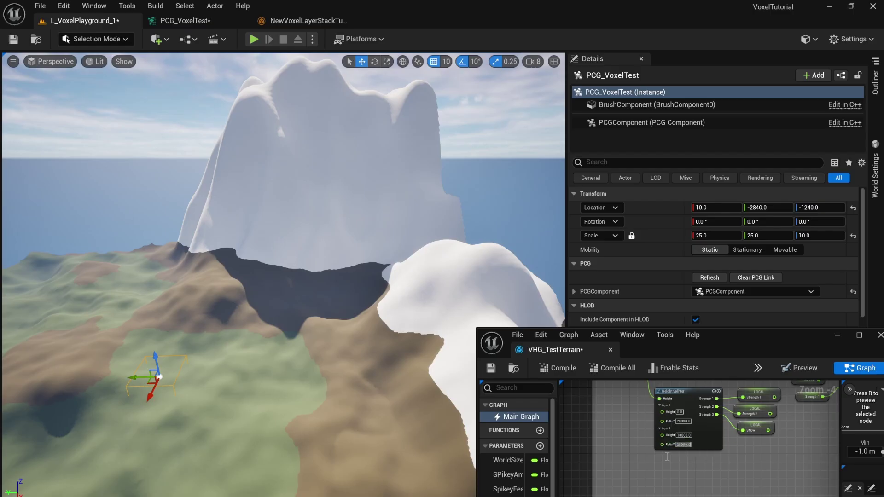
Try a Falloff of 100 on the Height Splitter's Layer 1 and restore it to 20000.
{"action": "right_click_drag", "start_coordinate": [695, 460], "coordinate": [654, 472]}
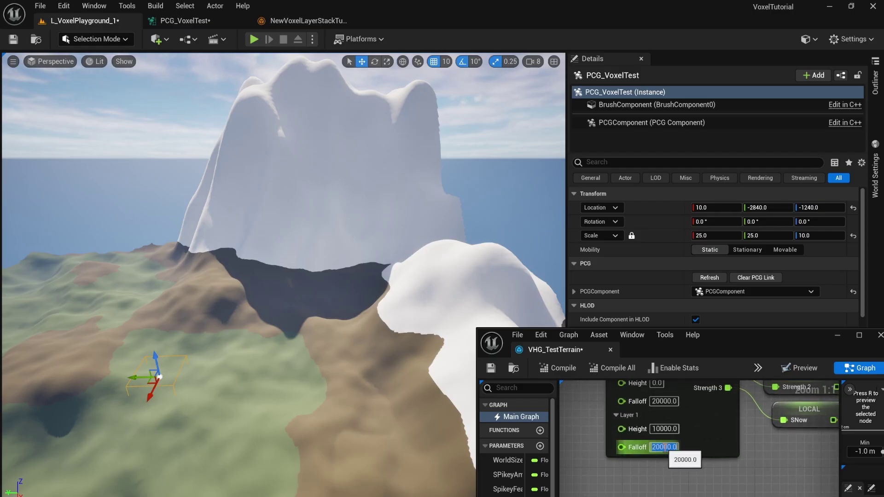
{"action": "type", "text": "100"}
{"action": "key", "text": "Return"}
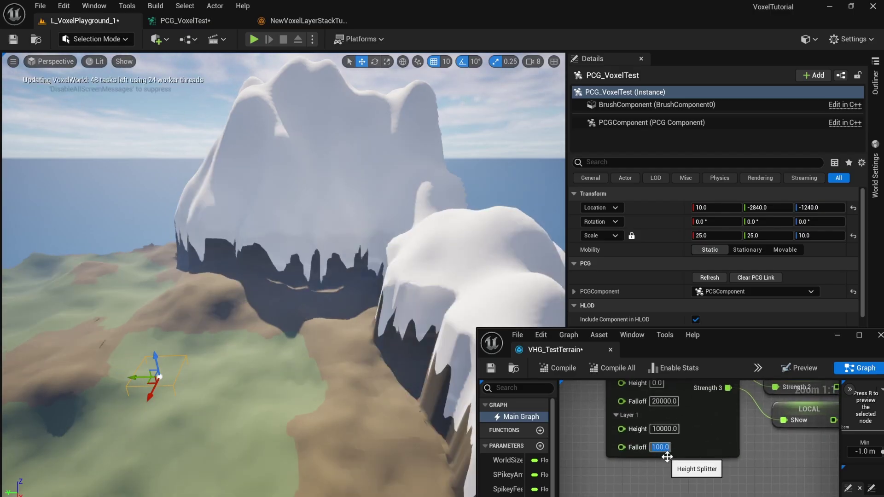
{"action": "type", "text": "20"}
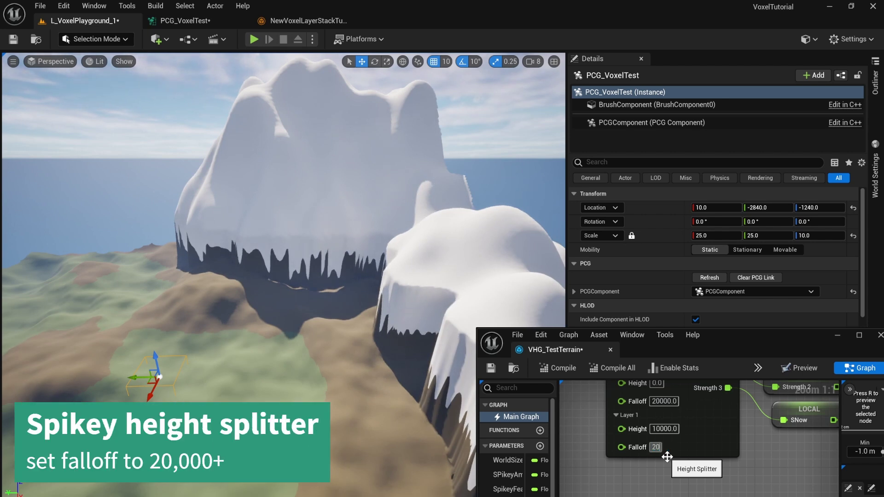
{"action": "type", "text": "000"}
{"action": "key", "text": "Return"}
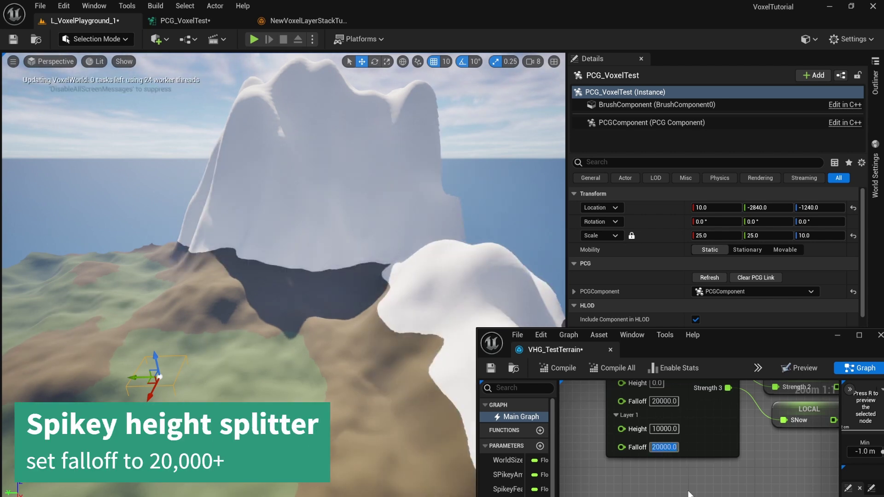
Set the Height Splitter's Layer 1 Height to 30000.
{"action": "left_click", "coordinate": [658, 429]}
{"action": "key", "text": "BackSpace"}
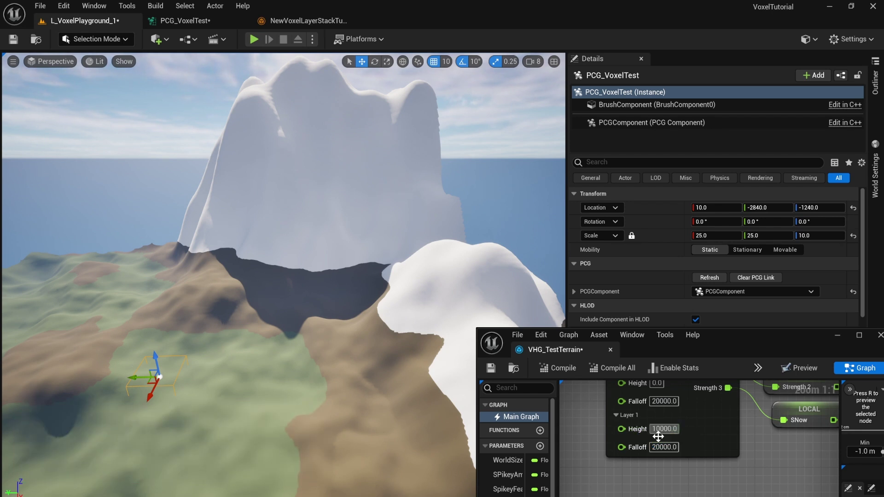
{"action": "key", "text": "Return"}
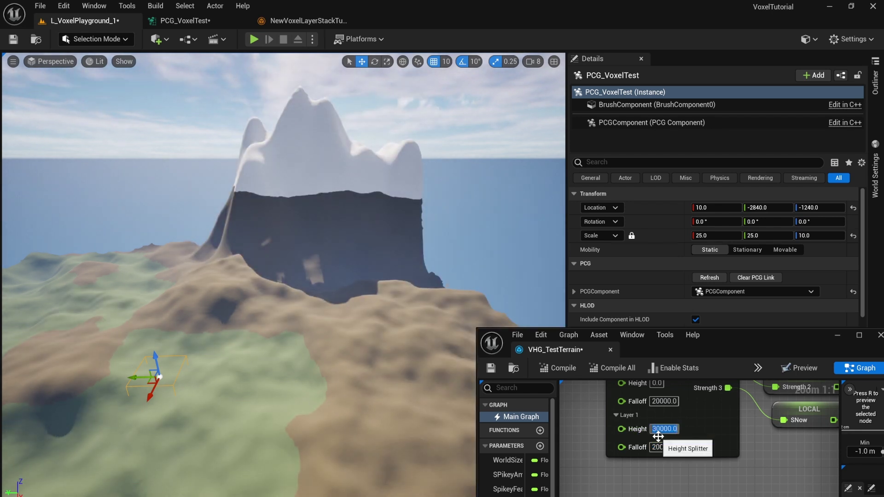
Look over the terrain from farther away and select the VHG_TestTerrain height graph stamp in the level.
{"action": "right_click_drag", "start_coordinate": [294, 376], "coordinate": [718, 362]}
{"action": "right_click_drag", "start_coordinate": [319, 376], "coordinate": [342, 401]}
{"action": "key", "text": "s"}
{"action": "key", "text": "a"}
{"action": "left_click", "coordinate": [330, 328]}
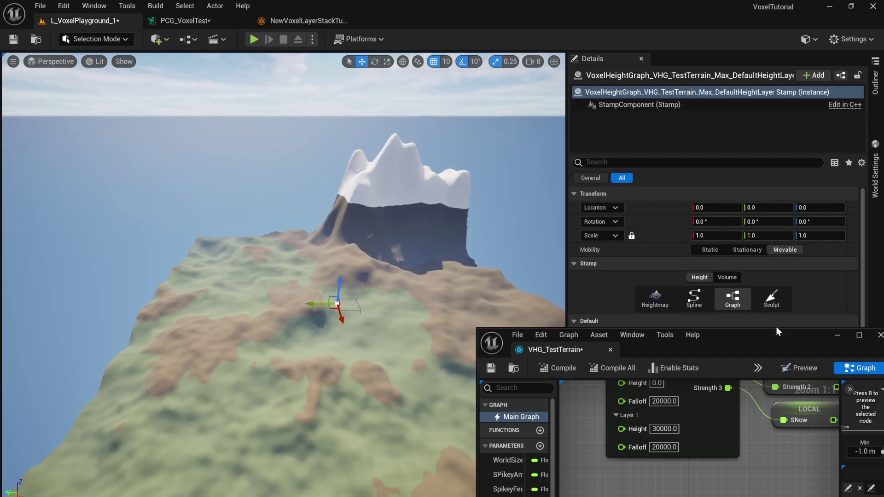
Bring the VHG_TestTerrain graph to full size and move the Output Height node farther from the final Lerp.
{"action": "left_click_drag", "start_coordinate": [780, 346], "coordinate": [649, 461]}
{"action": "left_click", "coordinate": [707, 451]}
{"action": "right_click_drag", "start_coordinate": [395, 215], "coordinate": [503, 222]}
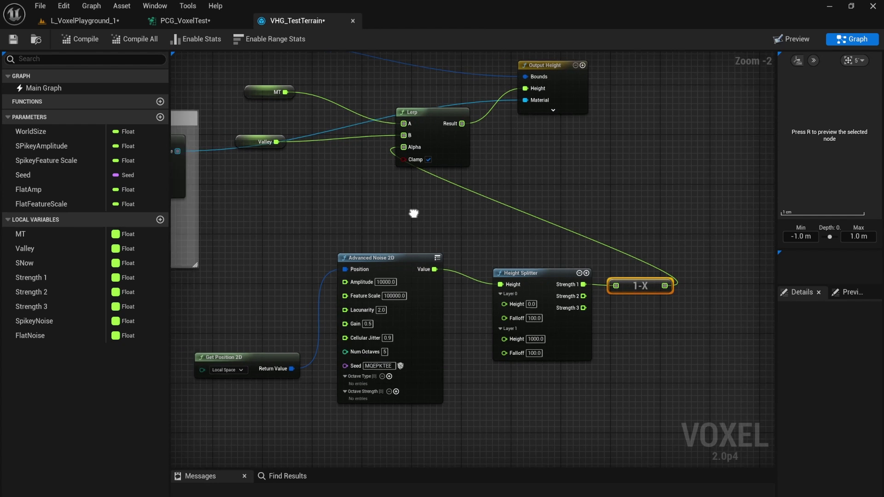
{"action": "right_click_drag", "start_coordinate": [539, 95], "coordinate": [466, 145]}
{"action": "left_click_drag", "start_coordinate": [555, 125], "coordinate": [618, 132]}
Line up the MT and Valley getters beside the Lerp's A and B inputs and set Output Height level with the Lerp.
{"action": "left_click_drag", "start_coordinate": [302, 150], "coordinate": [455, 139]}
{"action": "left_click_drag", "start_coordinate": [293, 199], "coordinate": [405, 143]}
{"action": "left_click", "coordinate": [238, 115]}
{"action": "left_click_drag", "start_coordinate": [239, 114], "coordinate": [317, 198]}
{"action": "left_click", "coordinate": [316, 198]}
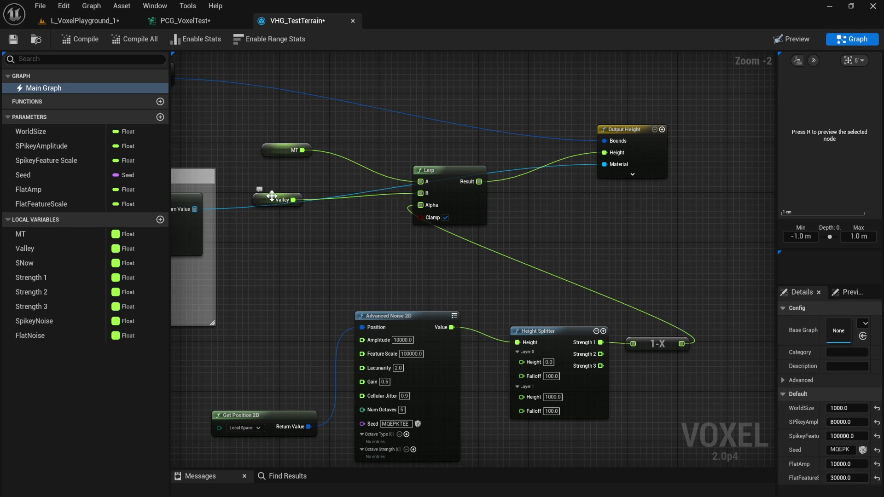
{"action": "left_click_drag", "start_coordinate": [271, 196], "coordinate": [335, 202]}
{"action": "left_click_drag", "start_coordinate": [272, 151], "coordinate": [299, 169]}
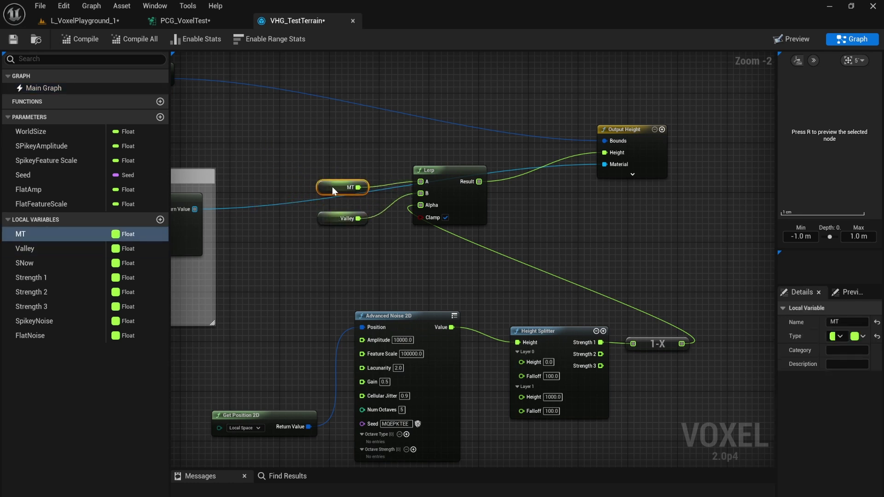
{"action": "left_click_drag", "start_coordinate": [626, 129], "coordinate": [620, 161]}
Align Get Position 2D with Advanced Noise 2D and shift the whole noise, Height Splitter and 1-X chain beneath the Lerp.
{"action": "right_click_drag", "start_coordinate": [393, 319], "coordinate": [450, 238]}
{"action": "left_click_drag", "start_coordinate": [335, 350], "coordinate": [347, 275]}
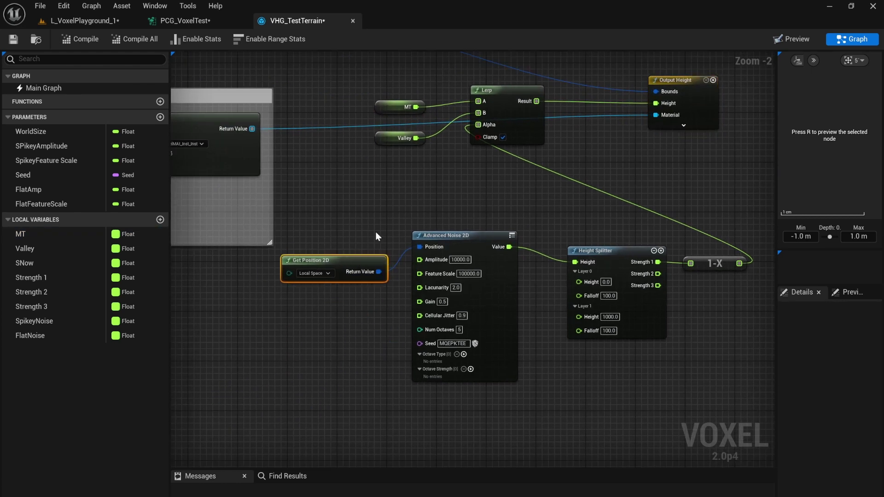
{"action": "left_click", "coordinate": [434, 241]}
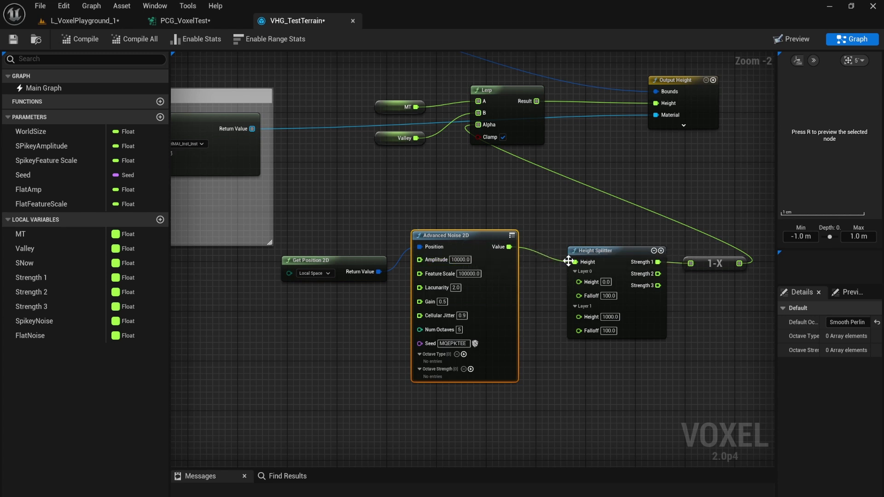
{"action": "right_click_drag", "start_coordinate": [631, 281], "coordinate": [516, 274]}
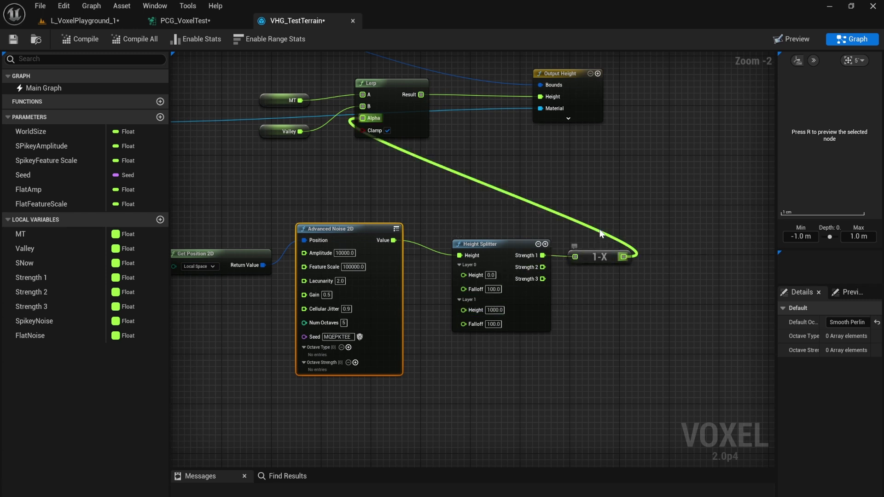
{"action": "right_click_drag", "start_coordinate": [270, 224], "coordinate": [379, 217]}
{"action": "left_click_drag", "start_coordinate": [336, 212], "coordinate": [720, 321]}
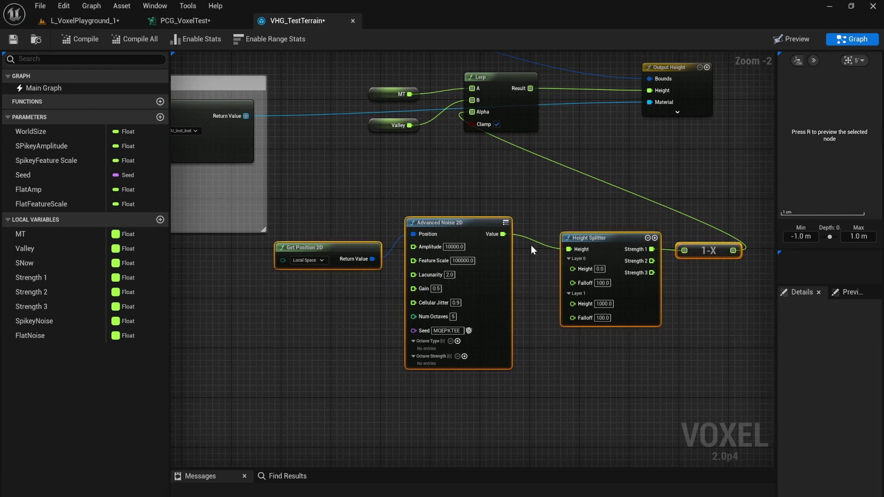
{"action": "left_click_drag", "start_coordinate": [477, 225], "coordinate": [238, 271]}
{"action": "right_click_drag", "start_coordinate": [471, 100], "coordinate": [564, 146]}
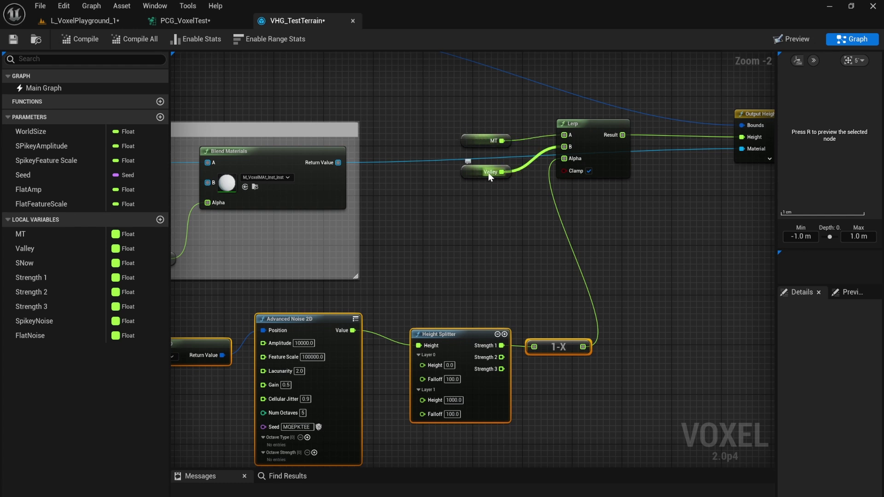
Return to the L_VoxelPlayground_1 level and randomize the terrain stamp's Seed repeatedly to generate different landscape variations.
{"action": "left_click", "coordinate": [80, 20]}
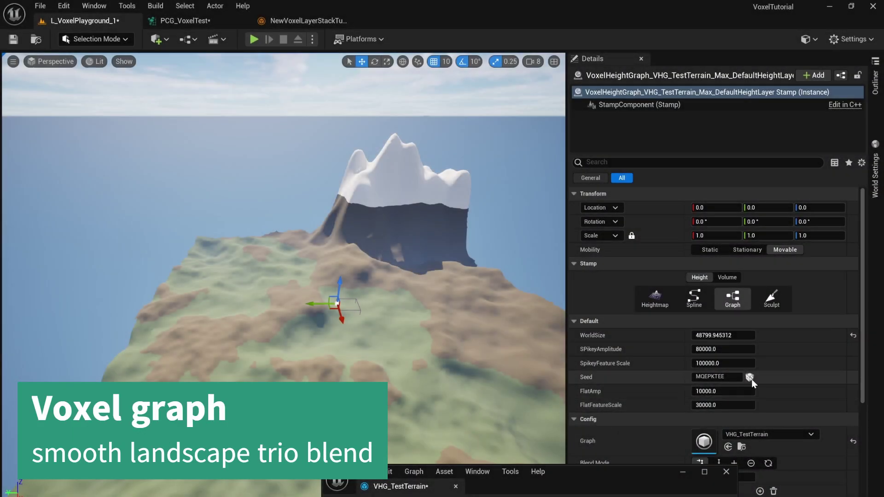
{"action": "left_click", "coordinate": [750, 377]}
{"action": "left_click", "coordinate": [749, 377]}
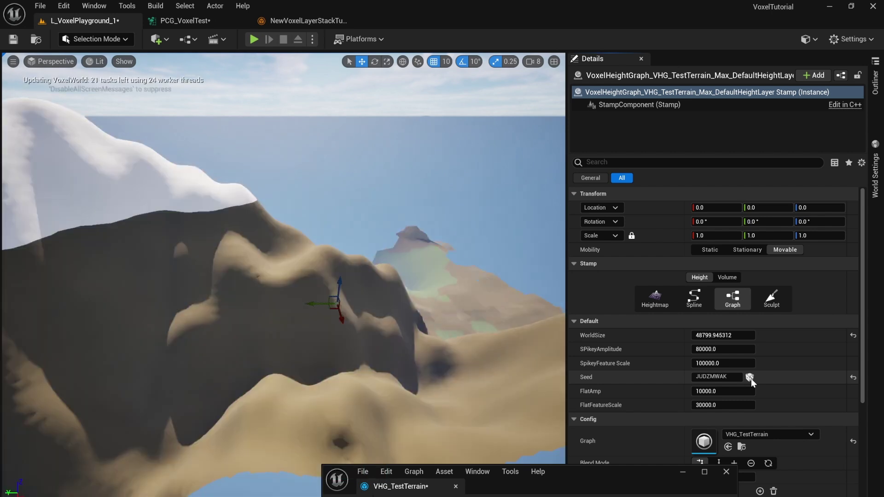
{"action": "left_click", "coordinate": [750, 377]}
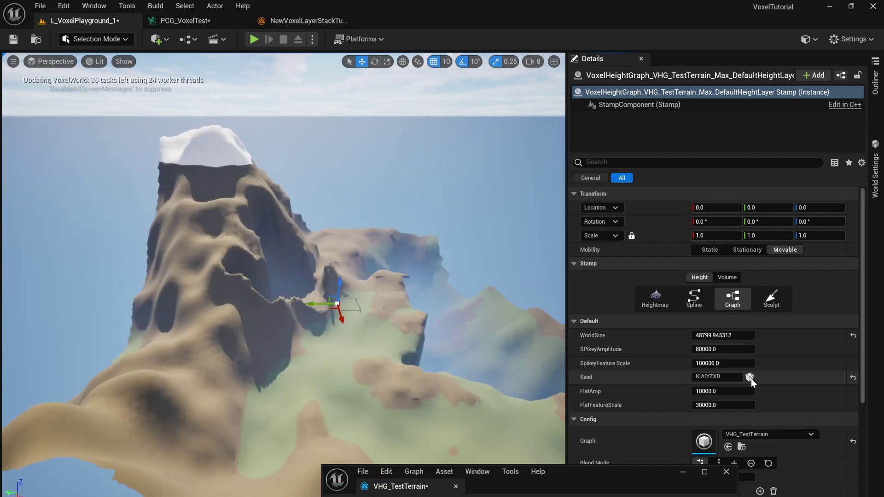
{"action": "left_click", "coordinate": [749, 377]}
{"action": "left_click", "coordinate": [749, 377]}
{"action": "left_click", "coordinate": [750, 377]}
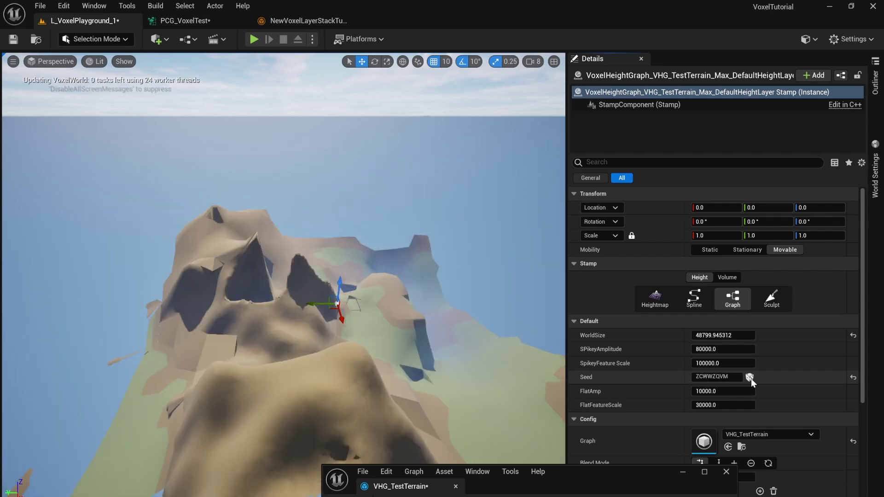
{"action": "left_click", "coordinate": [749, 377]}
{"action": "left_click", "coordinate": [749, 377]}
{"action": "left_click", "coordinate": [749, 377]}
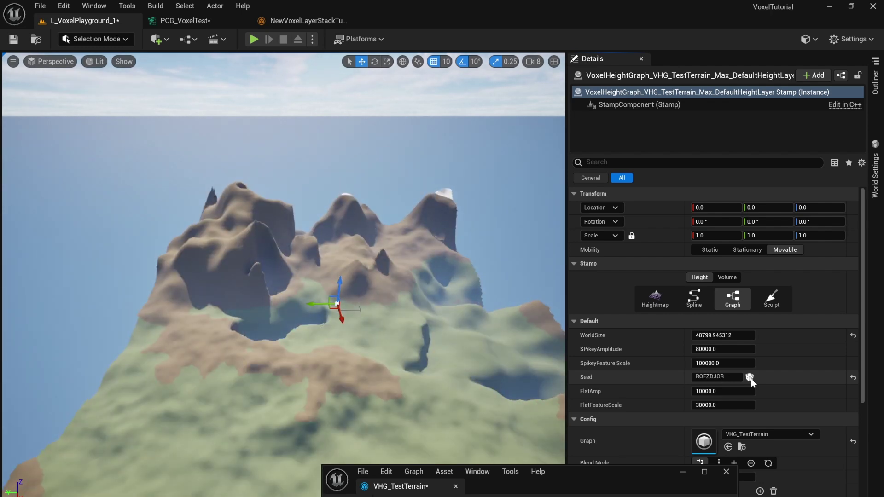
{"action": "left_click", "coordinate": [749, 377]}
{"action": "left_click", "coordinate": [749, 377]}
{"action": "left_click", "coordinate": [750, 378]}
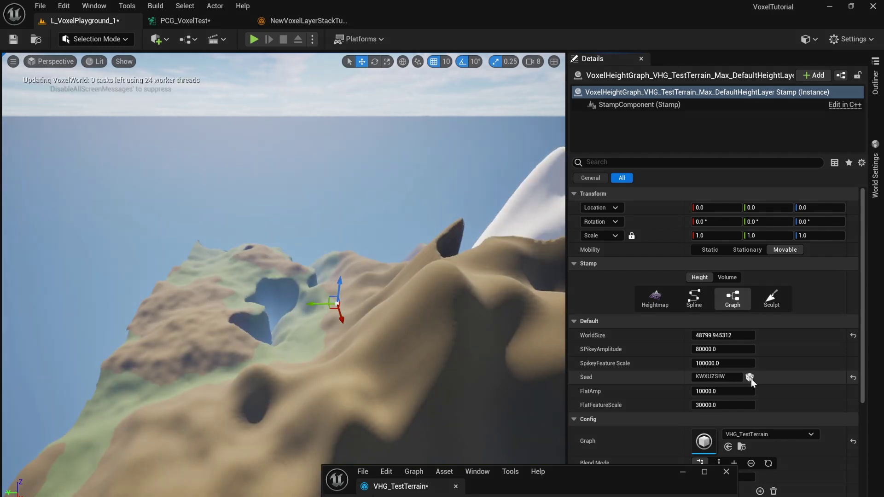
{"action": "left_click", "coordinate": [751, 379]}
{"action": "left_click", "coordinate": [750, 378]}
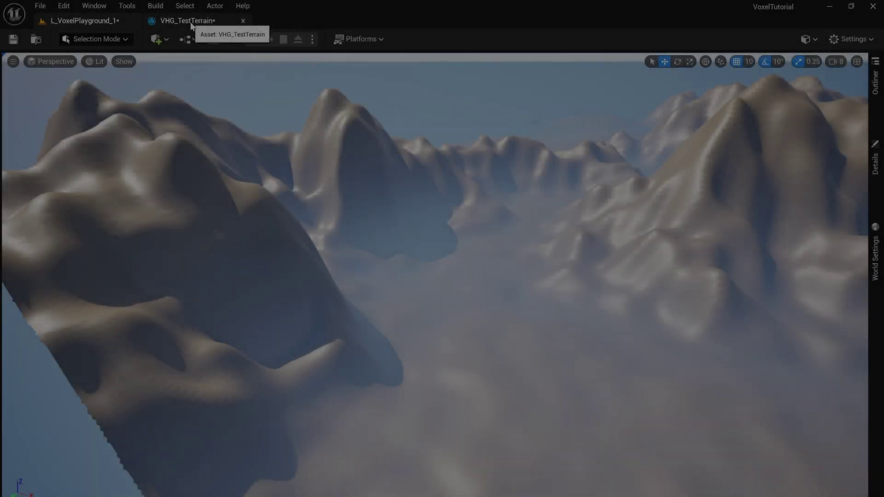
In the VHG_TestTerrain graph, move Output Height, the WorldSize and Make Box 2D From Radius pair, and the MT getter away from the Lerps.
{"action": "left_click", "coordinate": [193, 20]}
{"action": "right_click_drag", "start_coordinate": [574, 186], "coordinate": [386, 231]}
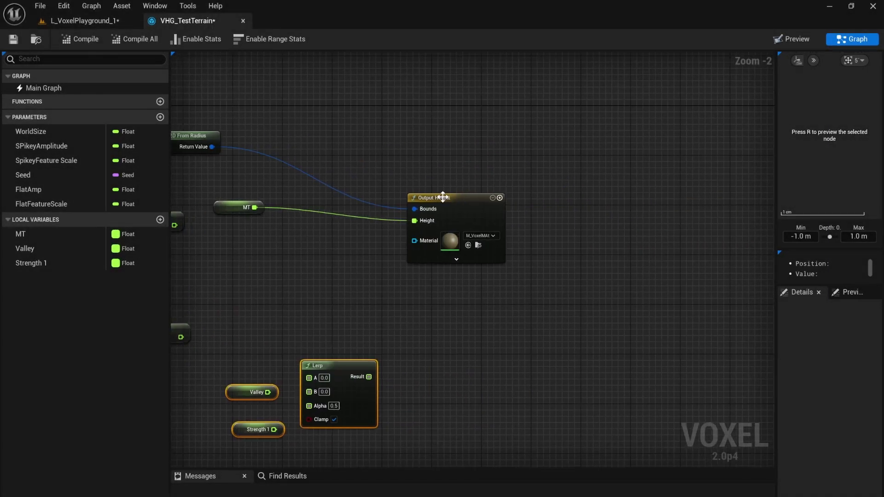
{"action": "left_click_drag", "start_coordinate": [443, 197], "coordinate": [542, 185]}
{"action": "right_click_drag", "start_coordinate": [219, 119], "coordinate": [426, 149]}
{"action": "left_click_drag", "start_coordinate": [289, 142], "coordinate": [387, 205]}
{"action": "left_click_drag", "start_coordinate": [393, 165], "coordinate": [605, 159]}
{"action": "left_click_drag", "start_coordinate": [439, 238], "coordinate": [451, 237]}
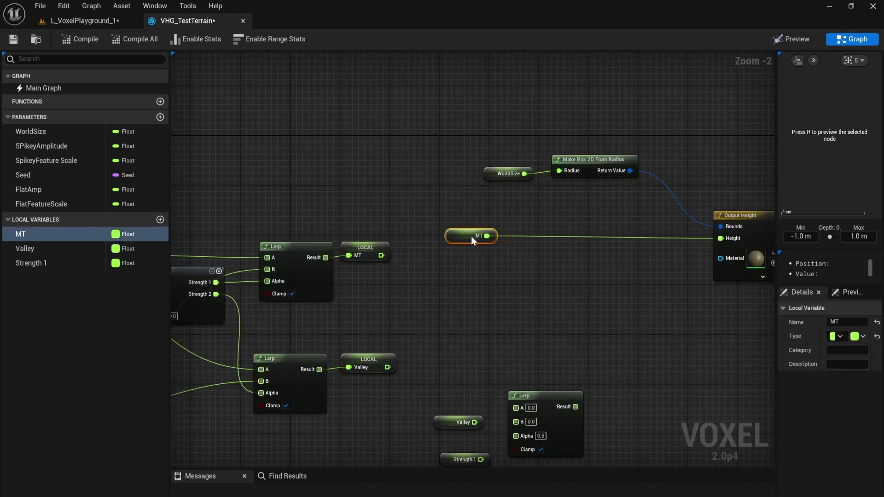
Move the unconnected Valley, Strength 1 and Lerp nodes together to a spot below the Valley local node.
{"action": "right_click_drag", "start_coordinate": [609, 365], "coordinate": [479, 301]}
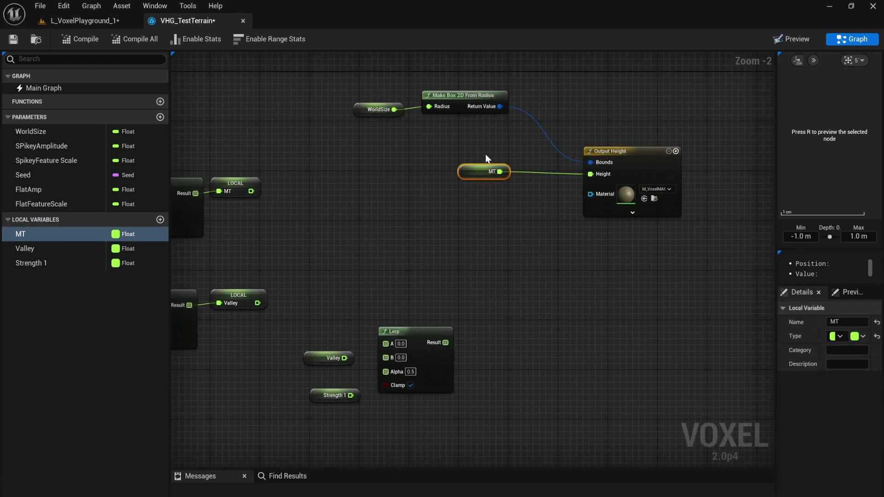
{"action": "left_click_drag", "start_coordinate": [299, 295], "coordinate": [428, 386]}
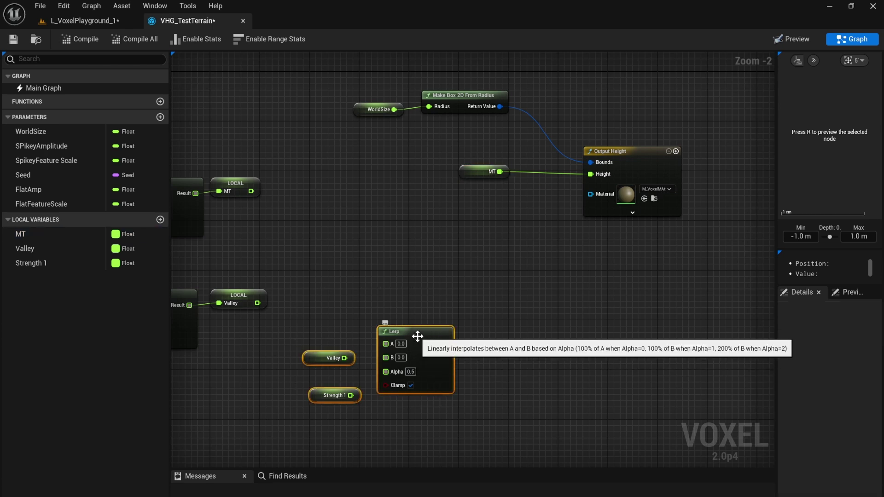
{"action": "left_click_drag", "start_coordinate": [417, 343], "coordinate": [304, 429]}
Move Output Height, WorldSize, Make Box 2D From Radius and the connected MT getter together farther away from the local variable nodes.
{"action": "right_click_drag", "start_coordinate": [447, 289], "coordinate": [267, 359]}
{"action": "right_click_drag", "start_coordinate": [329, 228], "coordinate": [432, 243]}
{"action": "left_click_drag", "start_coordinate": [304, 143], "coordinate": [752, 241]}
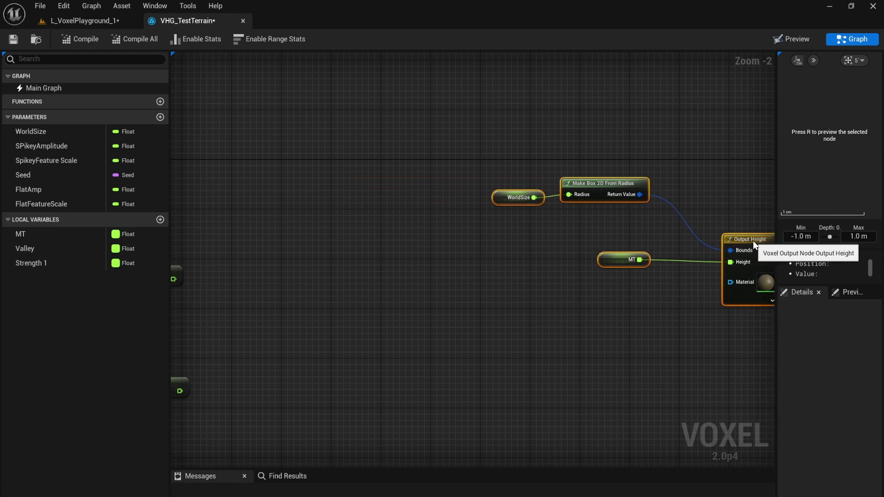
{"action": "right_click_drag", "start_coordinate": [629, 367], "coordinate": [305, 343]}
{"action": "left_click_drag", "start_coordinate": [427, 212], "coordinate": [562, 218]}
{"action": "right_click_drag", "start_coordinate": [422, 388], "coordinate": [543, 350]}
{"action": "right_click_drag", "start_coordinate": [514, 308], "coordinate": [452, 319]}
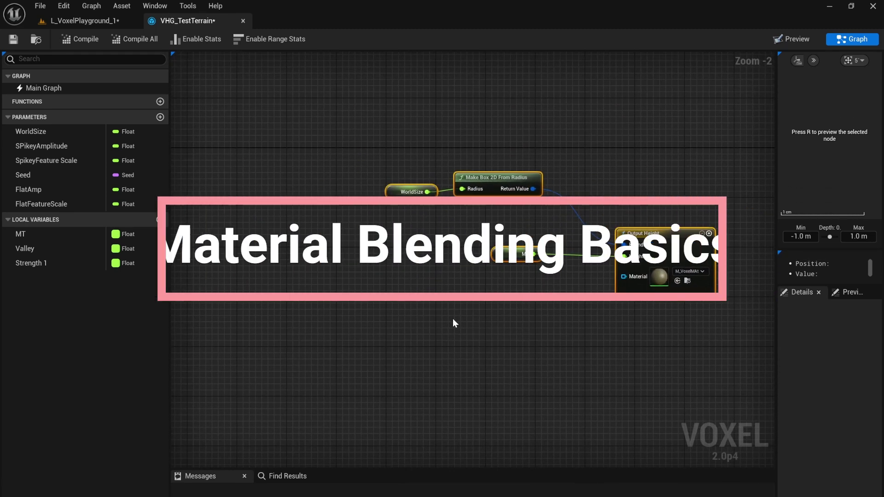
Add a Blend Materials node and place it below the MT getter that feeds Output Height.
{"action": "right_click", "coordinate": [419, 344]}
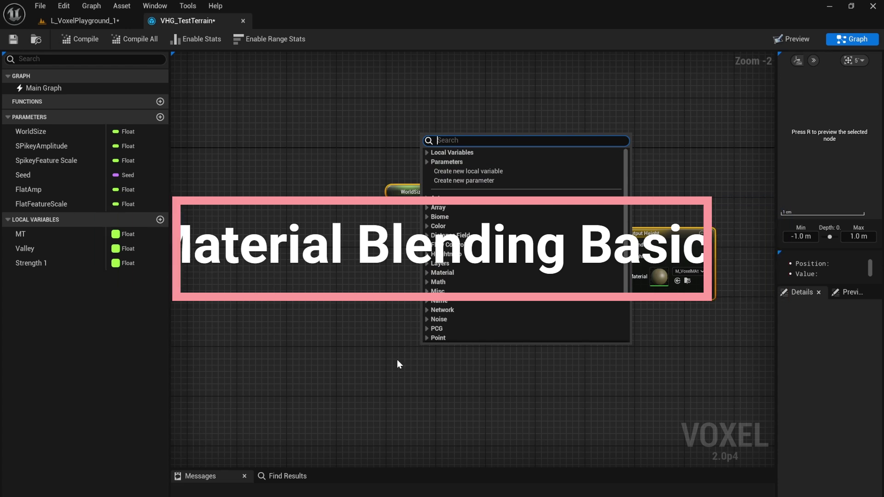
{"action": "type", "text": "bl"}
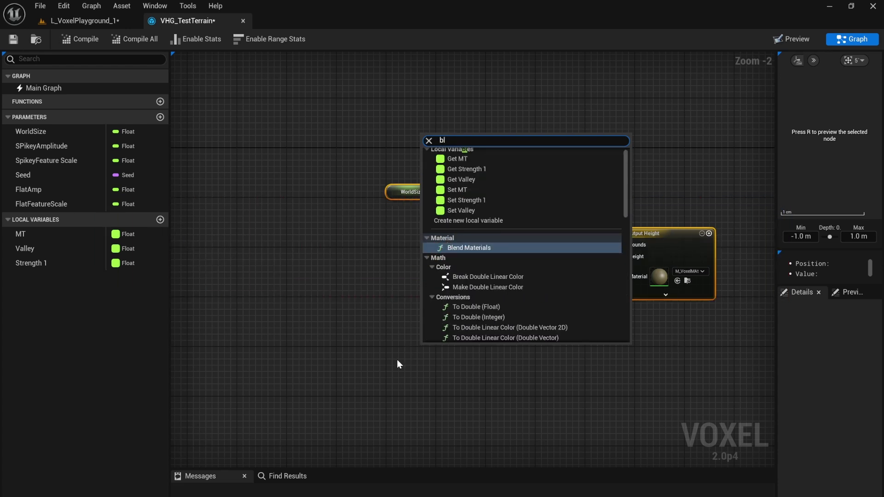
{"action": "type", "text": "e"}
{"action": "key", "text": "Return"}
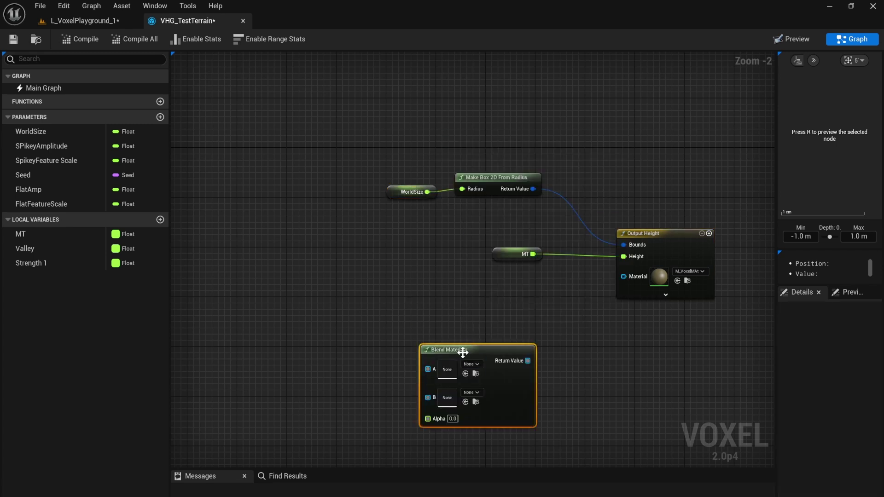
{"action": "left_click_drag", "start_coordinate": [462, 352], "coordinate": [429, 311]}
{"action": "right_click_drag", "start_coordinate": [297, 349], "coordinate": [367, 361]}
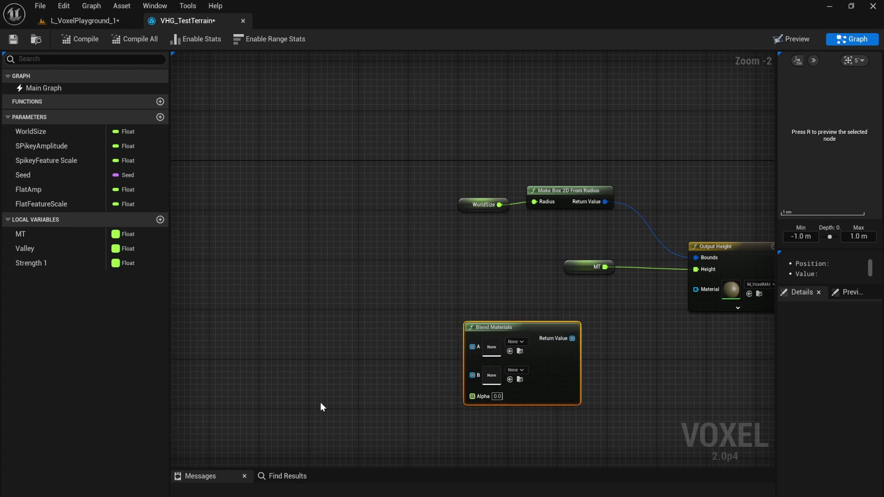
{"action": "left_click", "coordinate": [515, 342]}
{"action": "left_click", "coordinate": [371, 305]}
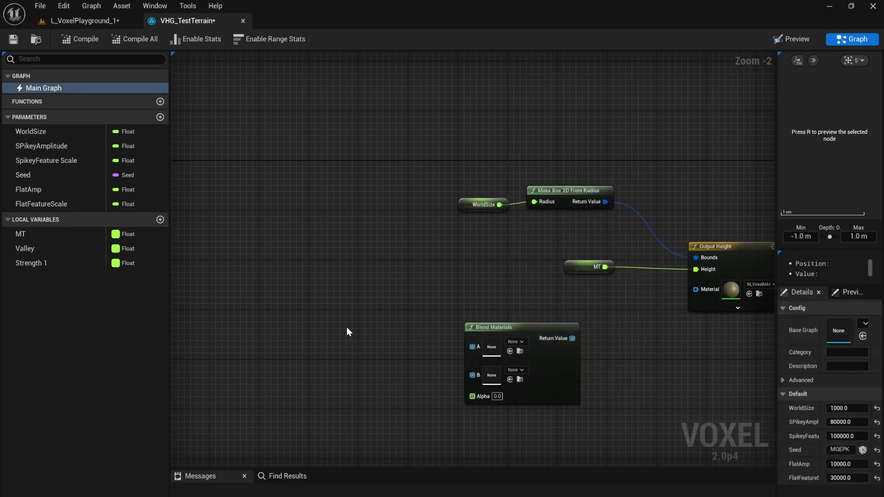
Open the M_VoxelMAt material from the VoxelTutorial/VoxelMaterial folder.
{"action": "right_click_drag", "start_coordinate": [347, 327], "coordinate": [389, 317]}
{"action": "key", "text": "ctrl+space"}
{"action": "left_click", "coordinate": [294, 344]}
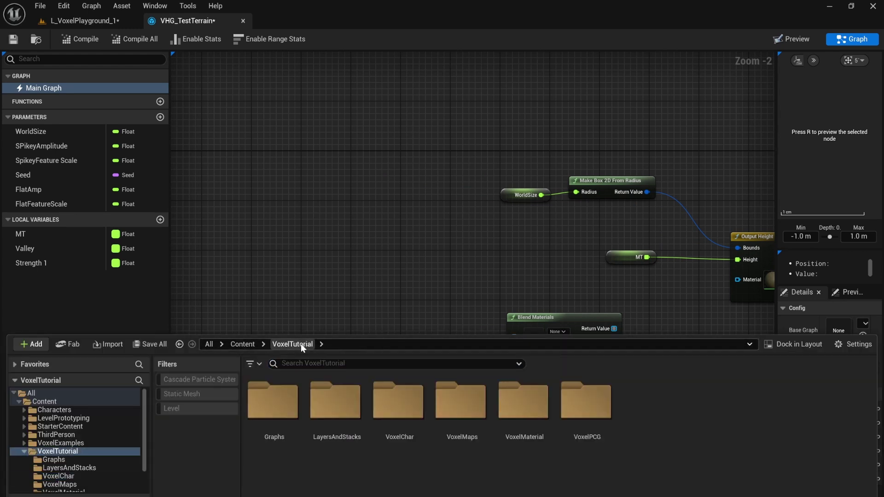
{"action": "double_click", "coordinate": [544, 406]}
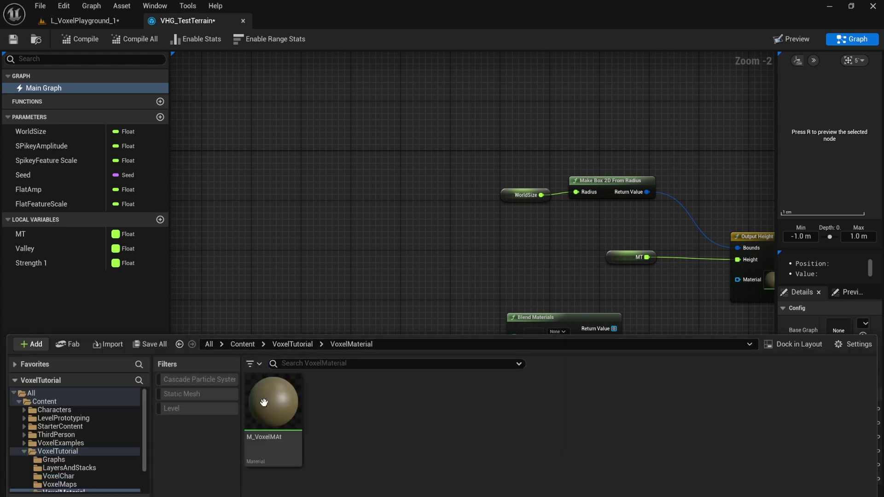
{"action": "right_click", "coordinate": [292, 428]}
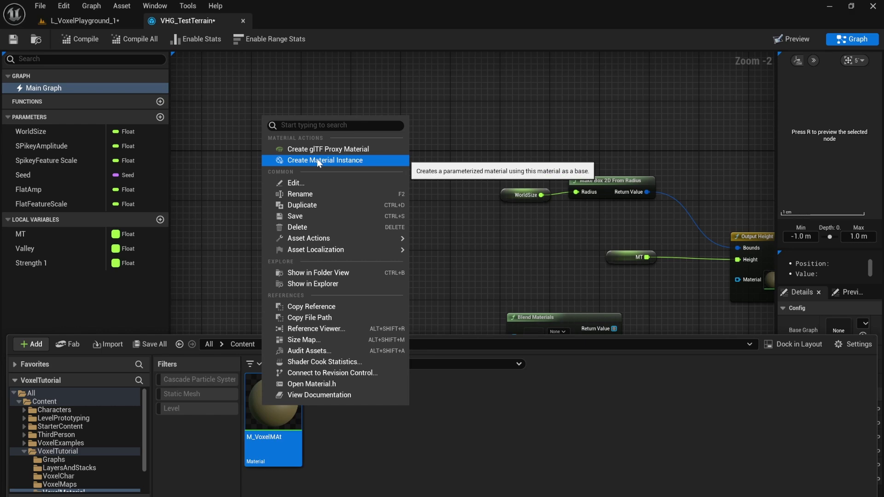
{"action": "left_click", "coordinate": [273, 453]}
{"action": "double_click", "coordinate": [273, 453]}
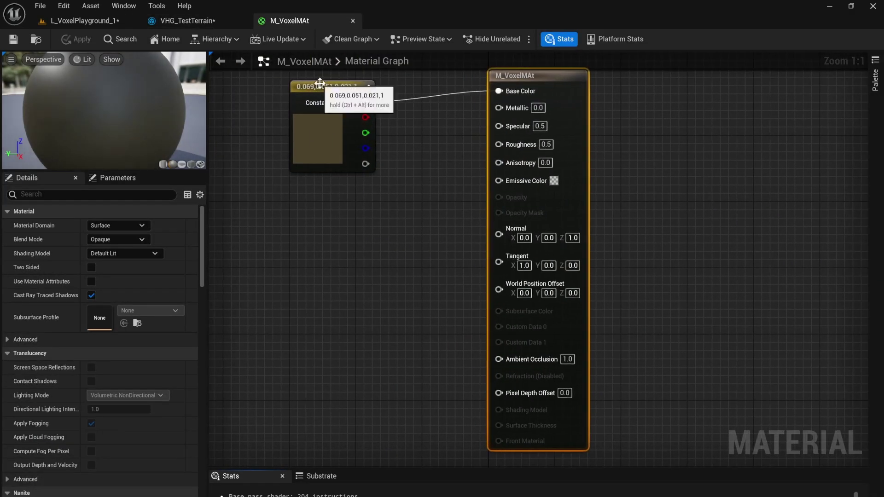
Convert the constant feeding Base Color into a parameter named Color, and close the material.
{"action": "right_click", "coordinate": [317, 85]}
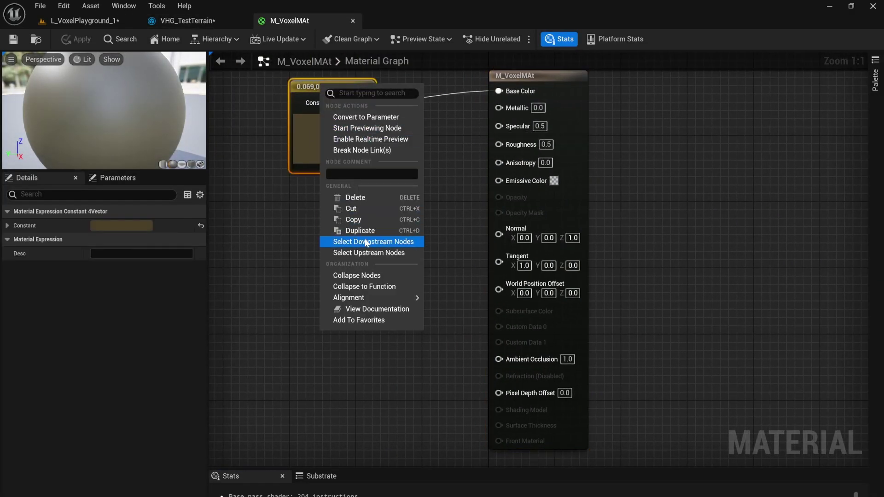
{"action": "left_click", "coordinate": [349, 119]}
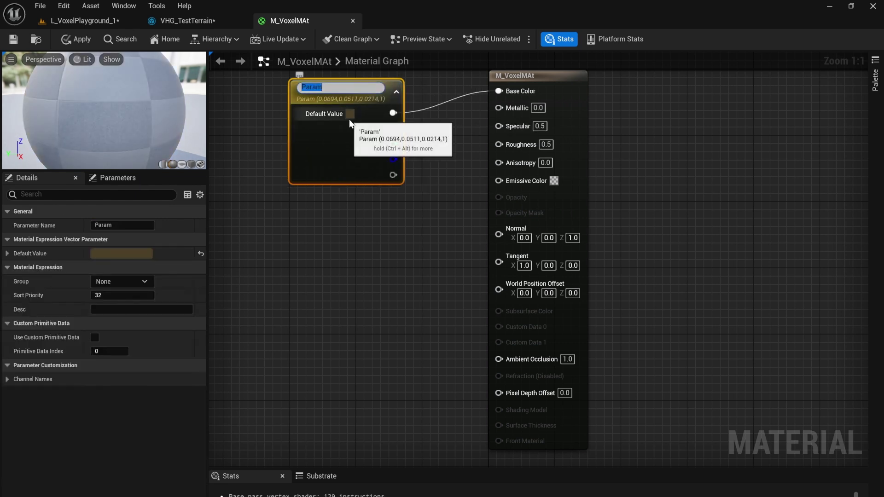
{"action": "type", "text": "Color"}
{"action": "key", "text": "Return"}
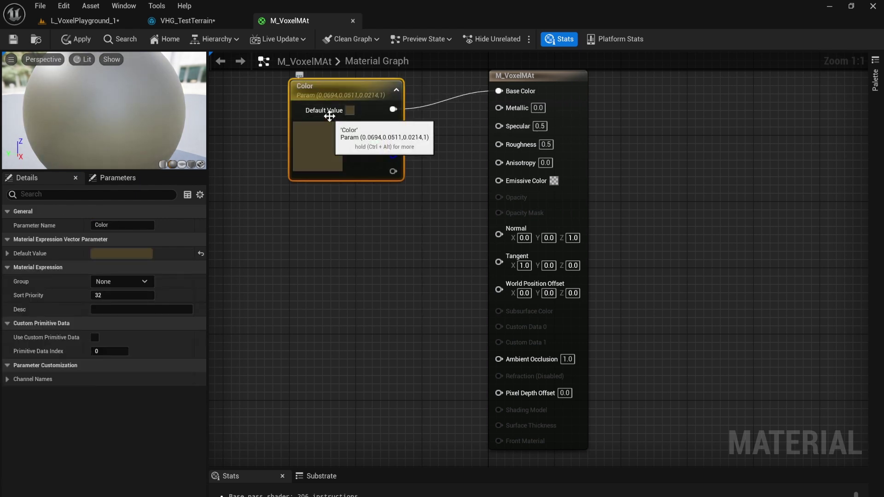
{"action": "left_click", "coordinate": [352, 21]}
From the L_VoxelPlayground_1 level, create a material instance of M_VoxelMAt with the default name M_VoxelMAt_Inst.
{"action": "left_click", "coordinate": [83, 21]}
{"action": "key", "text": "ctrl+space"}
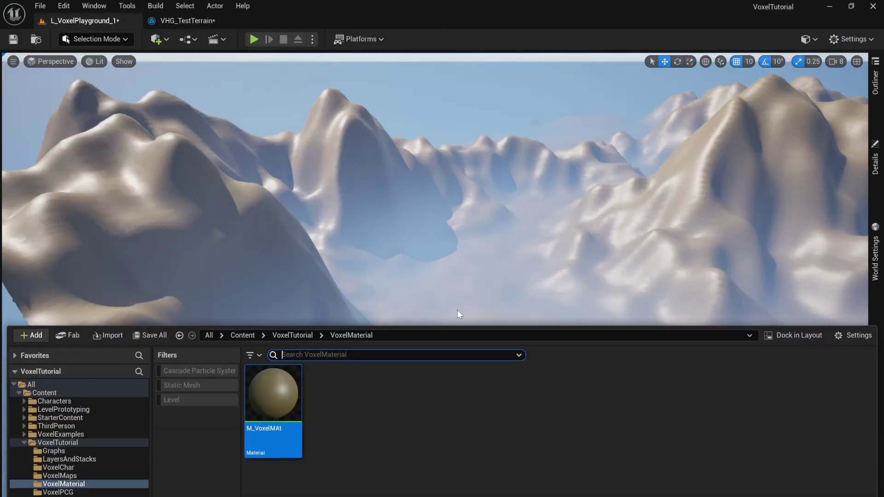
{"action": "right_click", "coordinate": [274, 345]}
{"action": "left_click", "coordinate": [316, 96]}
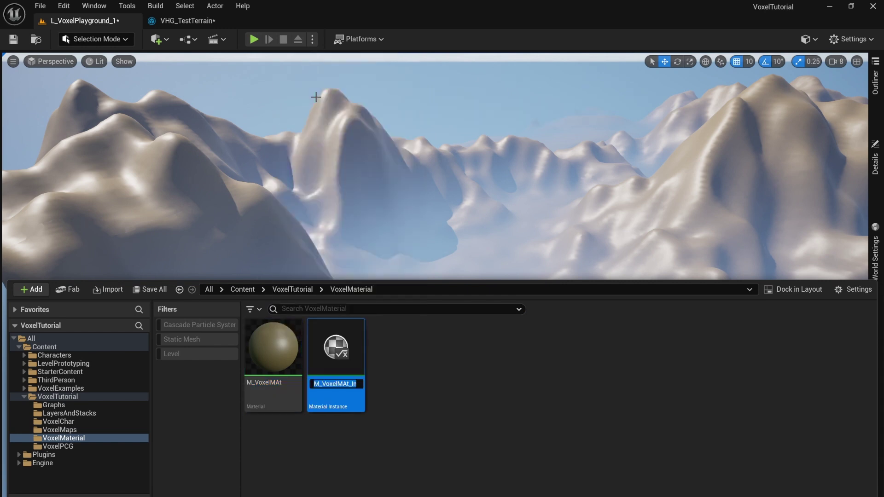
{"action": "key", "text": "Return"}
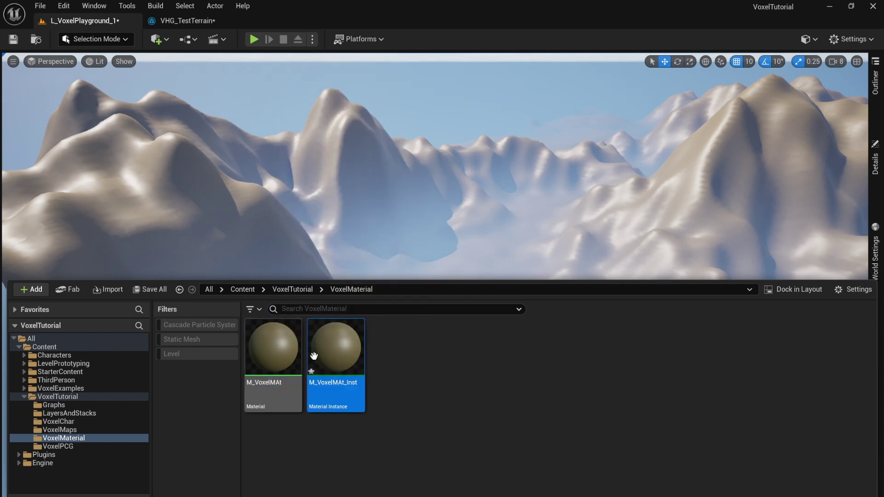
In M_VoxelMAt_Inst, override the Color parameter with a dark green, hex sRGB 444D30FF.
{"action": "double_click", "coordinate": [351, 350]}
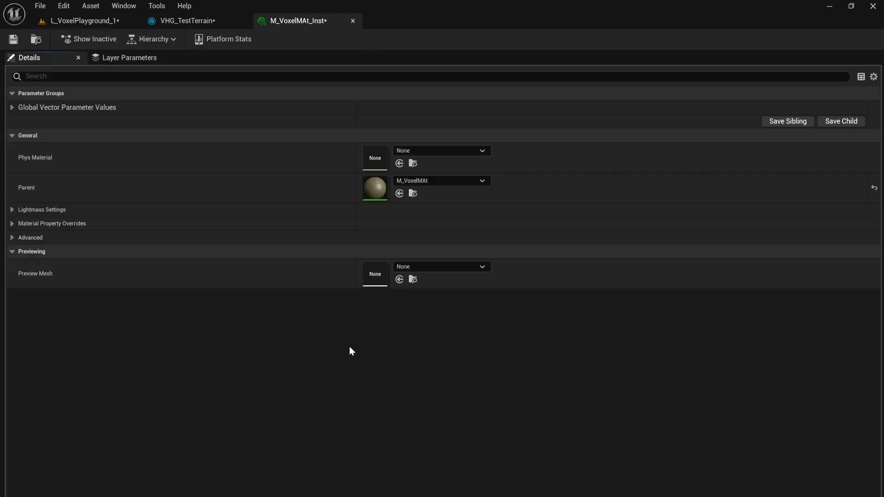
{"action": "left_click", "coordinate": [11, 107]}
{"action": "left_click", "coordinate": [28, 121]}
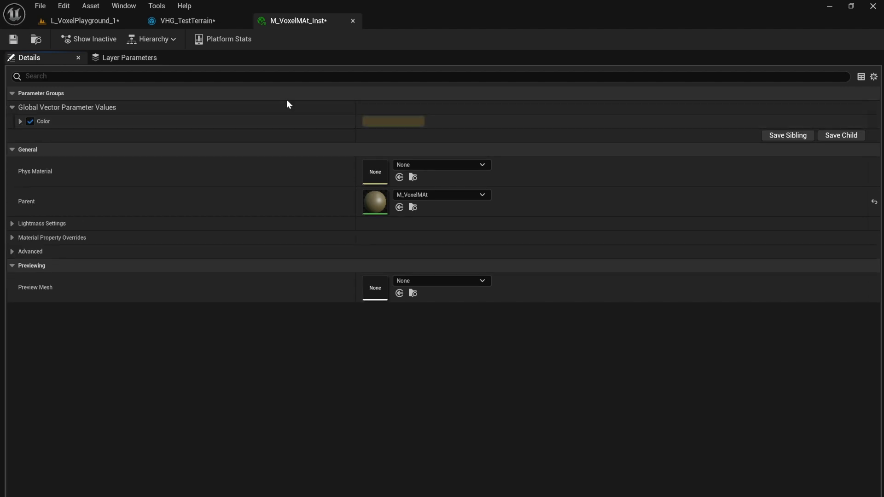
{"action": "left_click", "coordinate": [384, 122]}
{"action": "left_click", "coordinate": [515, 257]}
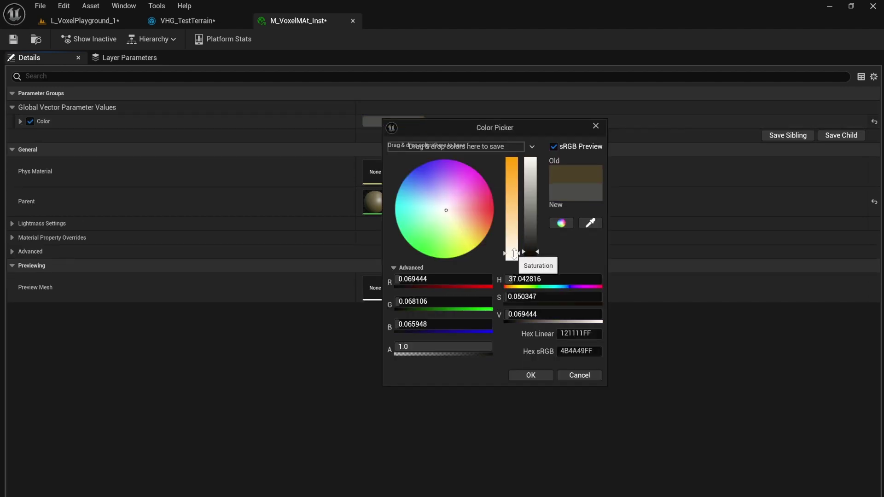
{"action": "left_click", "coordinate": [531, 162]}
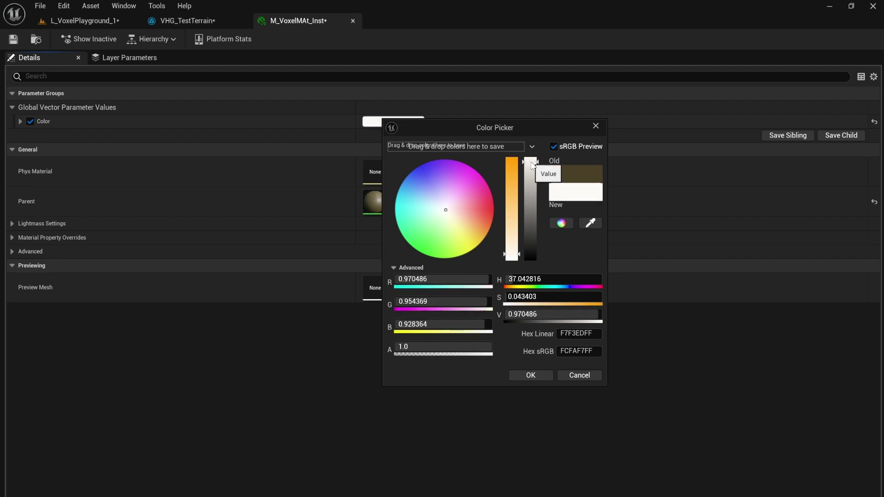
{"action": "left_click", "coordinate": [443, 239]}
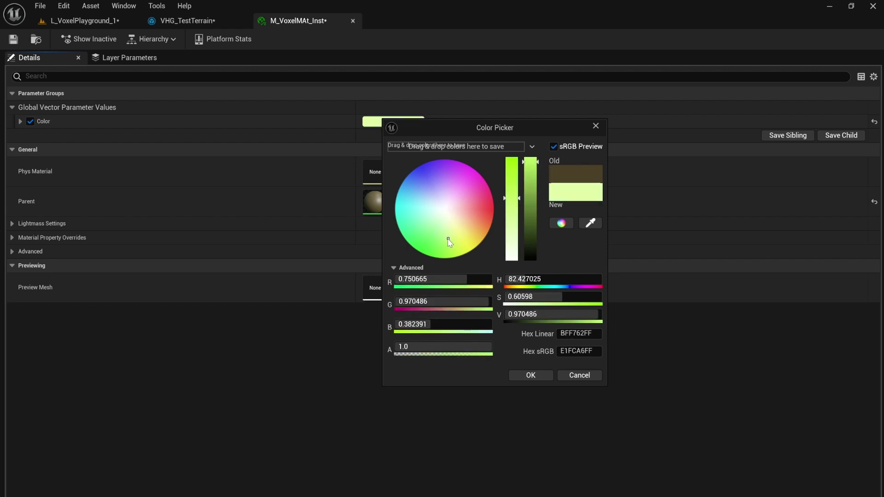
{"action": "left_click", "coordinate": [531, 252]}
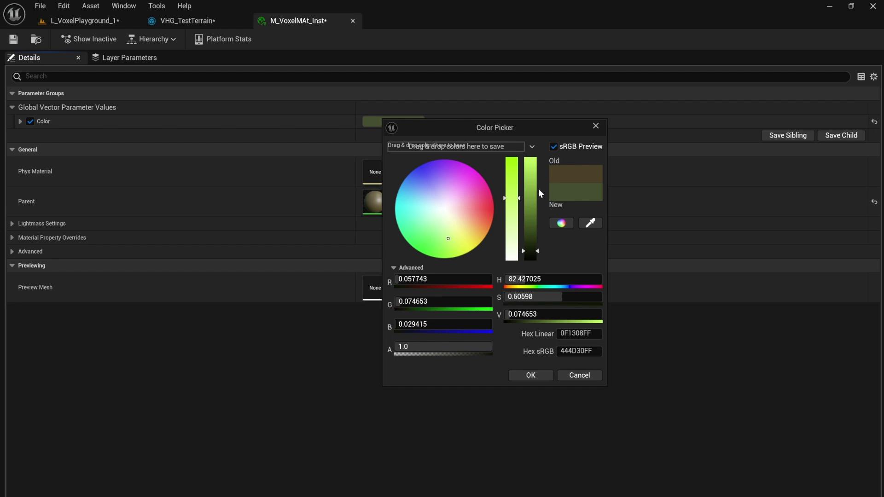
{"action": "left_click", "coordinate": [527, 374]}
In VHG_TestTerrain, assign M_VoxelMAt_Inst to input A and M_VoxelMAt to input B of Blend Materials.
{"action": "left_click", "coordinate": [173, 24]}
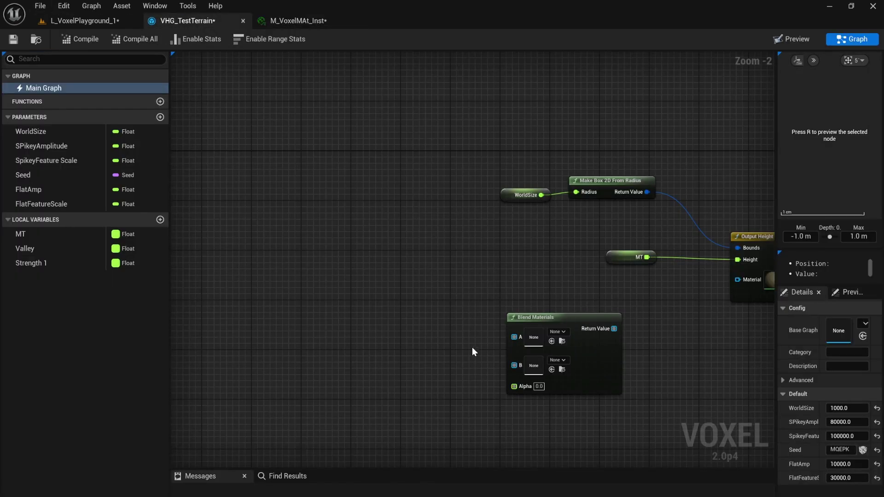
{"action": "right_click_drag", "start_coordinate": [569, 251], "coordinate": [482, 231]}
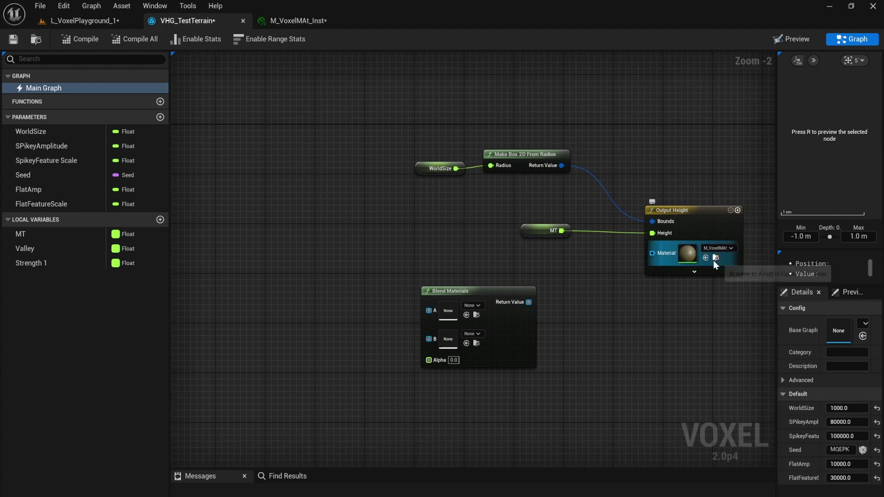
{"action": "left_click", "coordinate": [466, 315]}
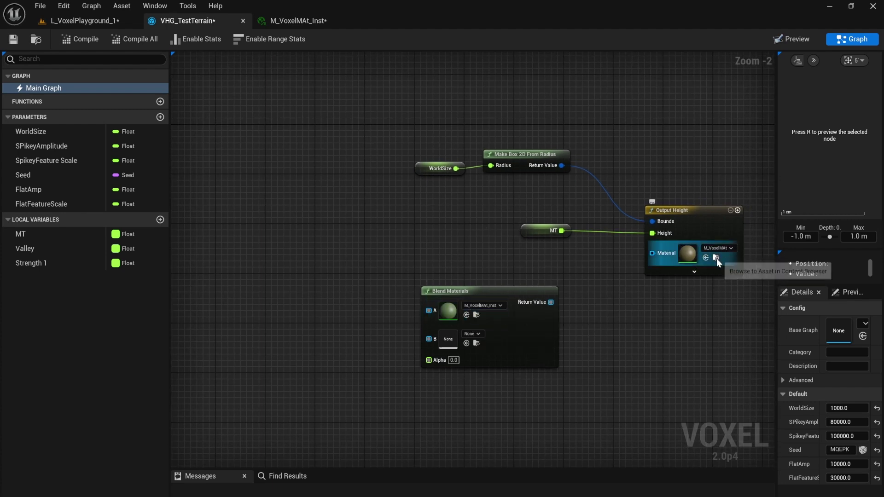
{"action": "left_click", "coordinate": [715, 257]}
{"action": "left_click", "coordinate": [477, 290]}
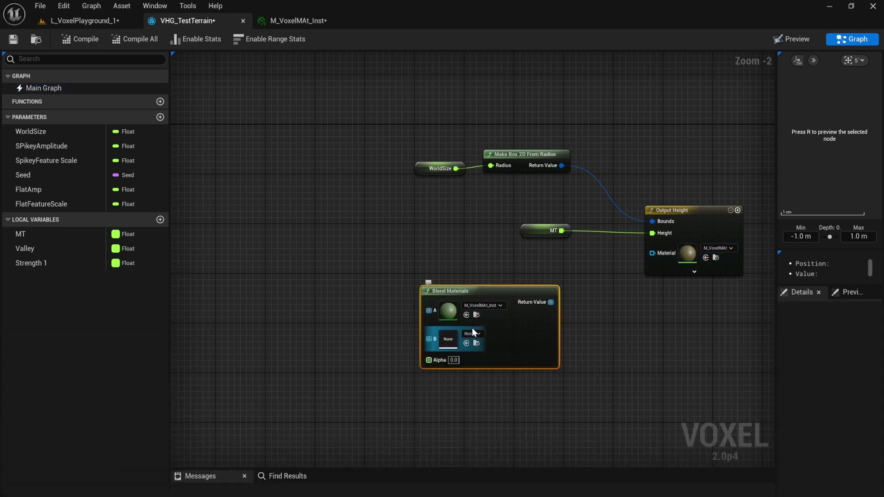
{"action": "left_click", "coordinate": [467, 343]}
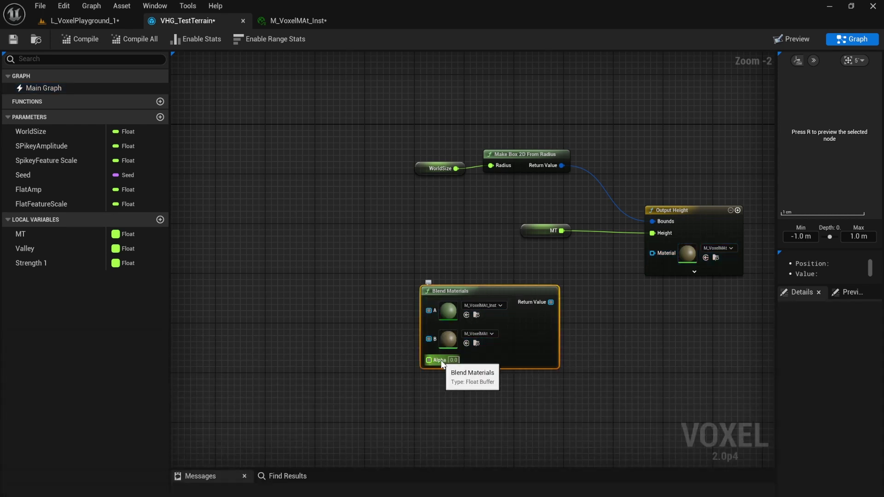
Connect a copy of the MT getter to the Blend Materials Alpha, and its Return Value to Output Height's Material.
{"action": "left_click", "coordinate": [527, 232]}
{"action": "key", "text": "ctrl+c"}
{"action": "key", "text": "ctrl+v"}
{"action": "left_click_drag", "start_coordinate": [430, 373], "coordinate": [428, 360]}
{"action": "left_click_drag", "start_coordinate": [551, 302], "coordinate": [659, 253]}
Examine the blended materials across the mountains and valleys in the L_VoxelPlayground_1 level.
{"action": "left_click", "coordinate": [78, 23]}
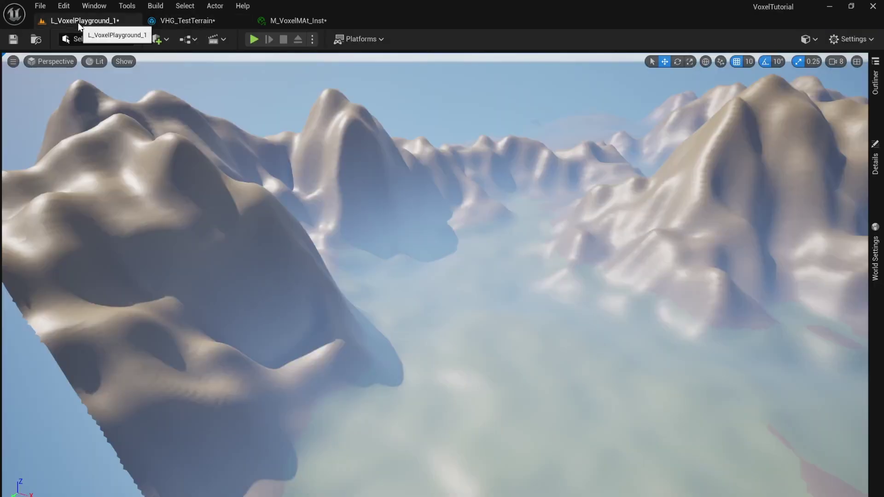
{"action": "right_click_drag", "start_coordinate": [363, 311], "coordinate": [294, 387]}
{"action": "right_click_drag", "start_coordinate": [449, 332], "coordinate": [472, 338]}
{"action": "right_click_drag", "start_coordinate": [341, 326], "coordinate": [406, 322]}
{"action": "right_click_drag", "start_coordinate": [671, 300], "coordinate": [374, 308]}
{"action": "right_click_drag", "start_coordinate": [663, 332], "coordinate": [414, 335]}
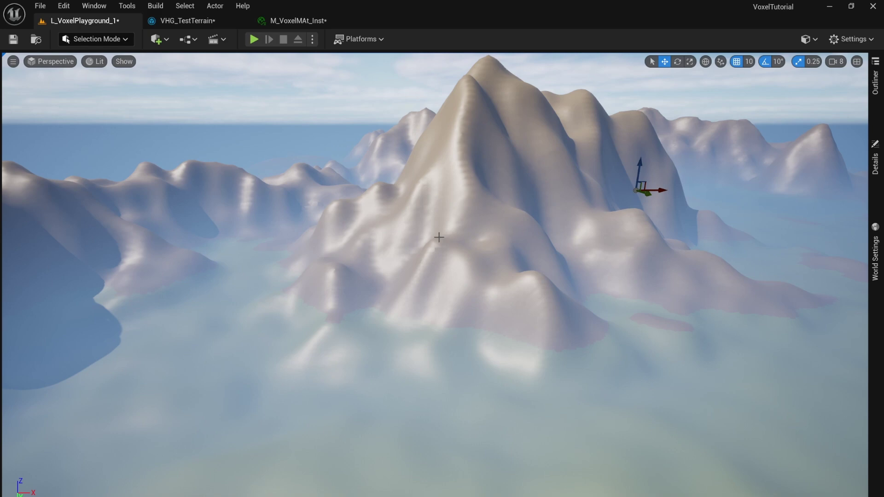
{"action": "right_click_drag", "start_coordinate": [461, 179], "coordinate": [570, 235]}
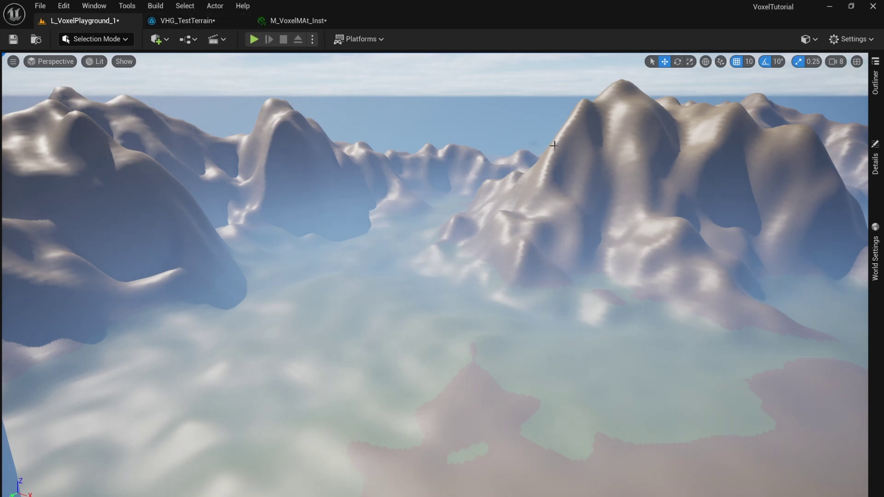
In VHG_TestTerrain, move the Height Splitter, the upper Lerp and the MT local node together upward, away from the Valley Lerp.
{"action": "left_click", "coordinate": [192, 27]}
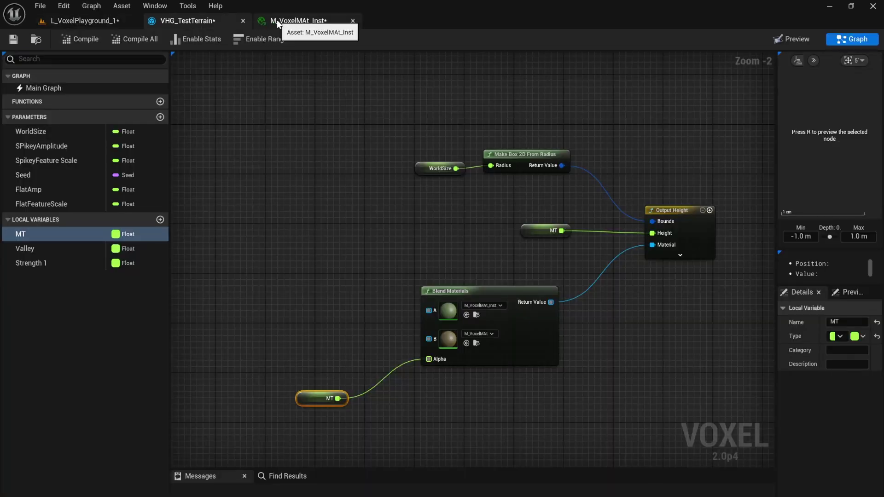
{"action": "right_click_drag", "start_coordinate": [244, 278], "coordinate": [575, 239]}
{"action": "right_click_drag", "start_coordinate": [299, 302], "coordinate": [610, 295]}
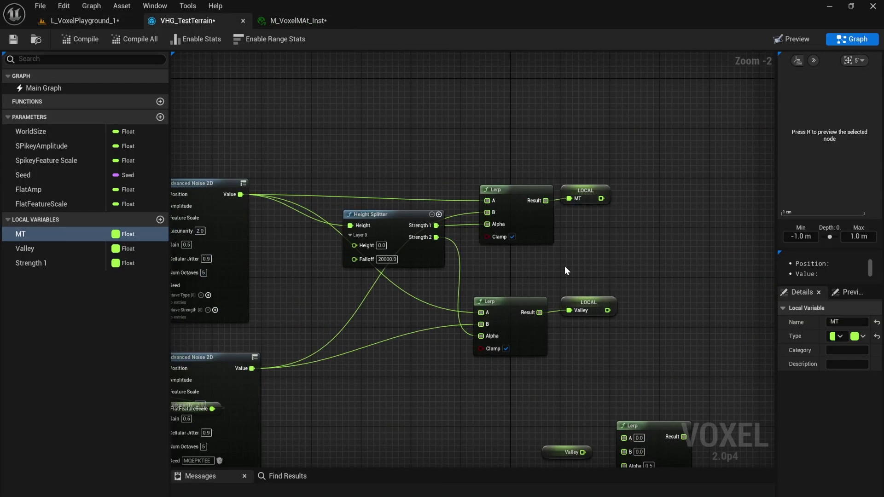
{"action": "left_click_drag", "start_coordinate": [461, 207], "coordinate": [571, 216]}
{"action": "left_click_drag", "start_coordinate": [384, 216], "coordinate": [372, 167]}
{"action": "left_click", "coordinate": [370, 263]}
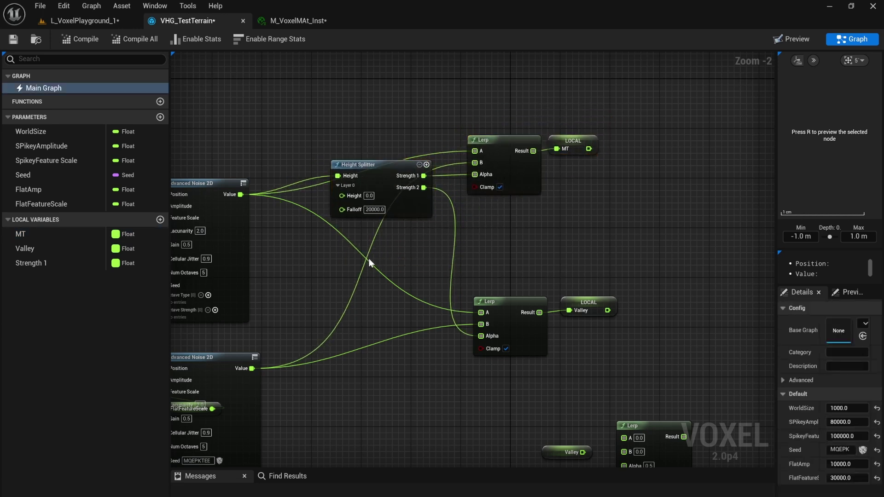
{"action": "scroll", "coordinate": [358, 320], "scroll_direction": "up", "scroll_amount": 2}
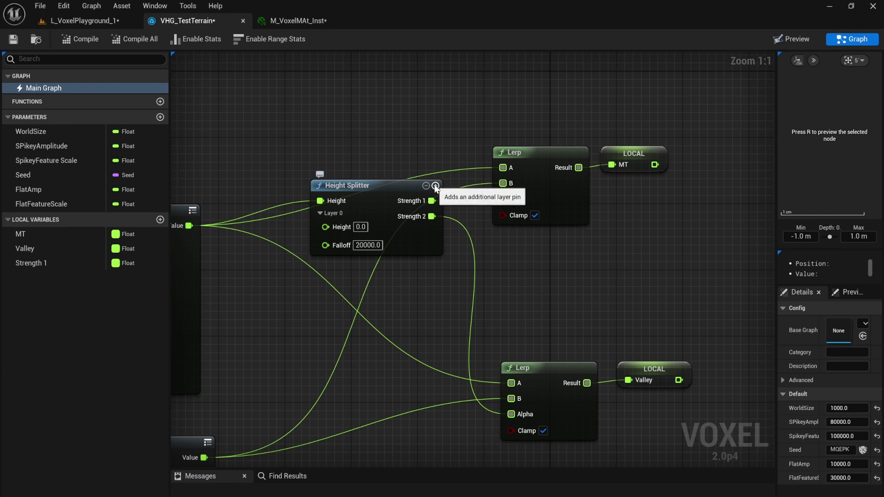
Add a layer to the Height Splitter and promote its Strength 3 output to a local variable named SNow.
{"action": "left_click", "coordinate": [435, 186]}
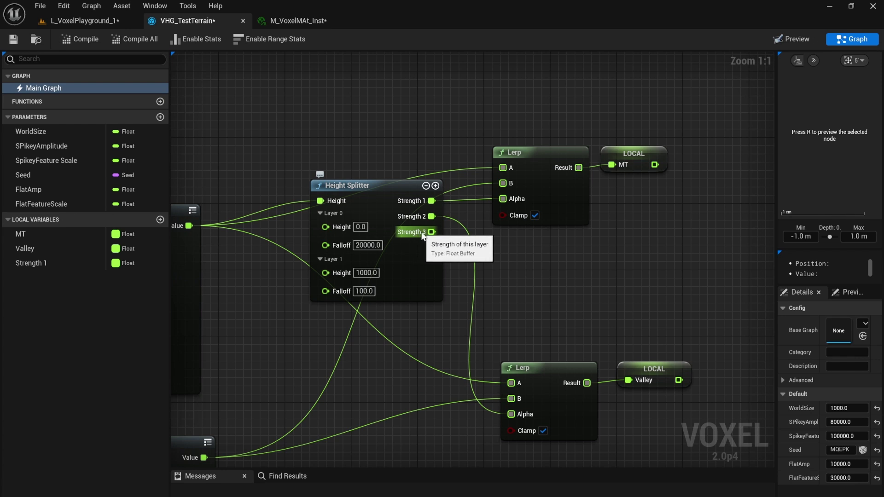
{"action": "left_click_drag", "start_coordinate": [430, 232], "coordinate": [598, 267]}
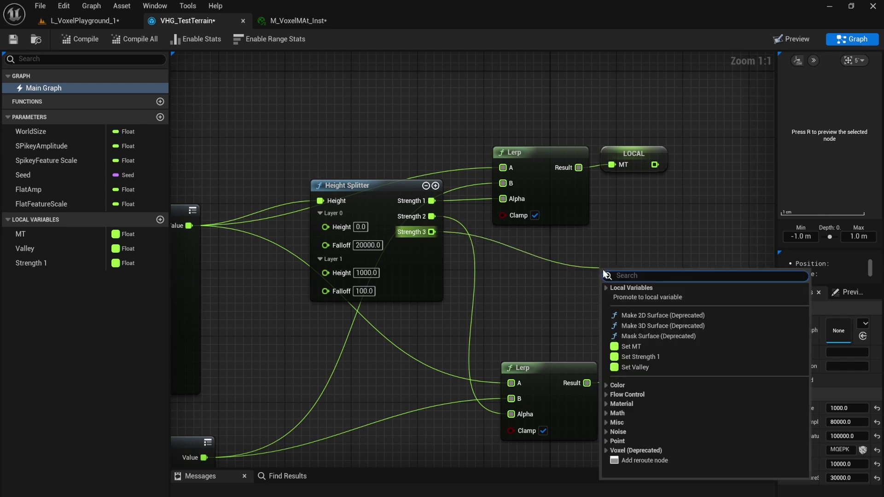
{"action": "left_click", "coordinate": [672, 297]}
{"action": "type", "text": "SNow"}
{"action": "key", "text": "Return"}
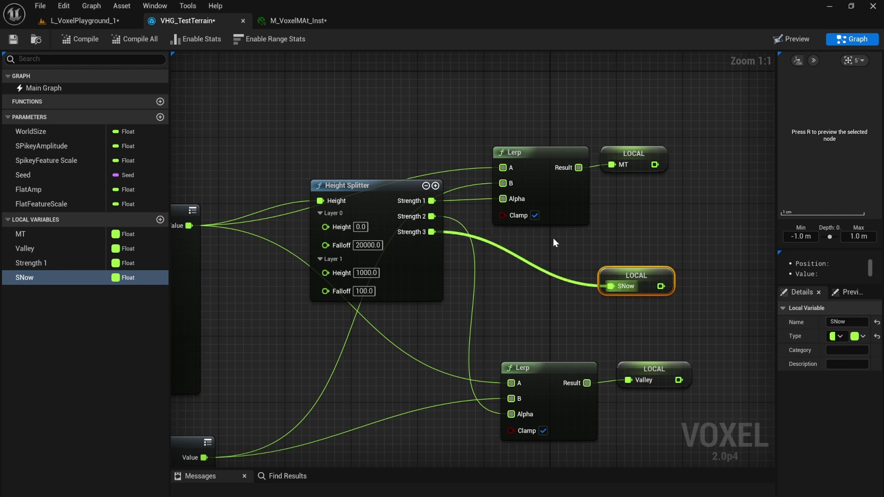
Move the Blend Materials node further left in the graph, away from Output Height.
{"action": "scroll", "coordinate": [518, 237], "scroll_direction": "down", "scroll_amount": 4}
{"action": "right_click_drag", "start_coordinate": [664, 277], "coordinate": [275, 253]}
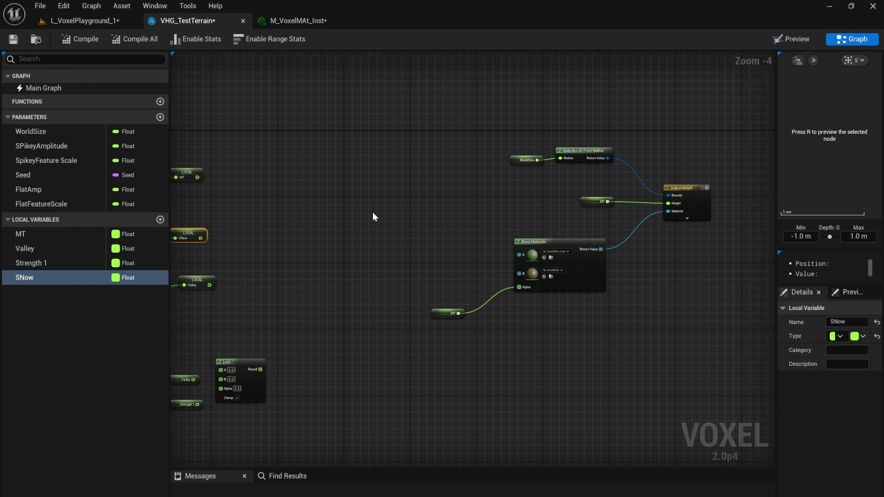
{"action": "right_click_drag", "start_coordinate": [481, 312], "coordinate": [426, 288]}
{"action": "left_click_drag", "start_coordinate": [342, 204], "coordinate": [514, 345]}
{"action": "left_click_drag", "start_coordinate": [478, 234], "coordinate": [384, 230]}
{"action": "left_click", "coordinate": [391, 199]}
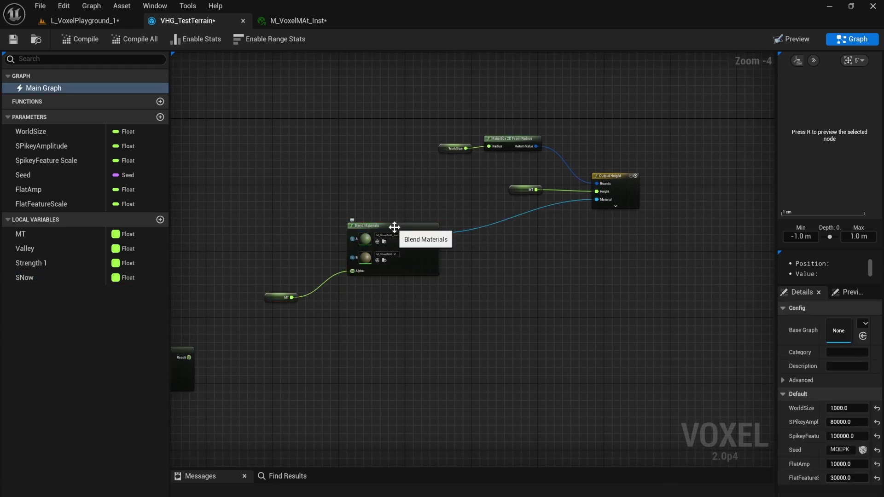
Duplicate the Blend Materials node and place the copy directly to the right of the original.
{"action": "scroll", "coordinate": [394, 223], "scroll_direction": "up", "scroll_amount": 3}
{"action": "left_click", "coordinate": [394, 225]}
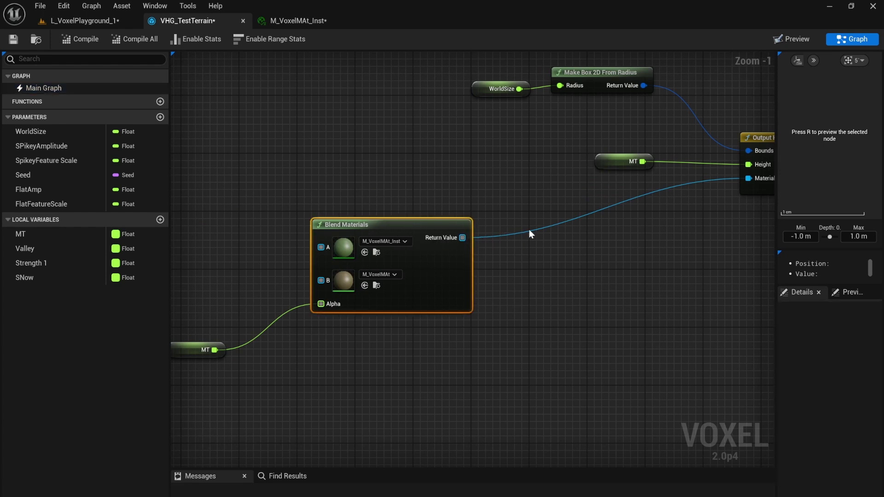
{"action": "key", "text": "ctrl+d"}
{"action": "left_click_drag", "start_coordinate": [529, 231], "coordinate": [523, 224]}
{"action": "left_click", "coordinate": [481, 372]}
Create a material instance based on M_VoxelMAt_Inst in the VoxelMaterial folder, keeping the default name.
{"action": "key", "text": "ctrl+space"}
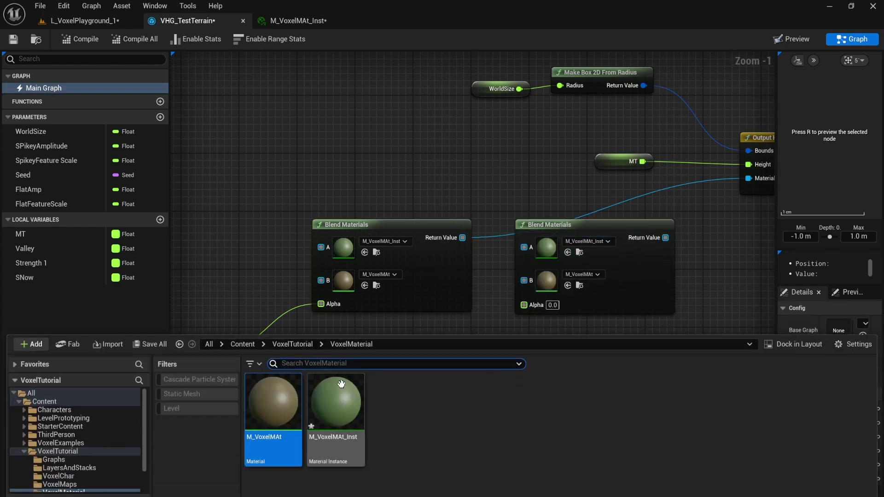
{"action": "right_click", "coordinate": [341, 385]}
{"action": "left_click", "coordinate": [396, 85]}
{"action": "key", "text": "Return"}
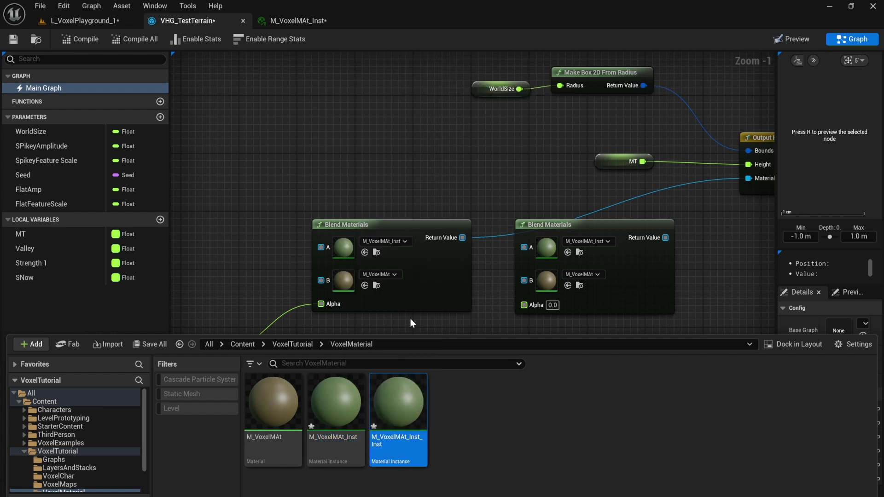
Open the new material instance and set its Color parameter to white.
{"action": "double_click", "coordinate": [420, 400]}
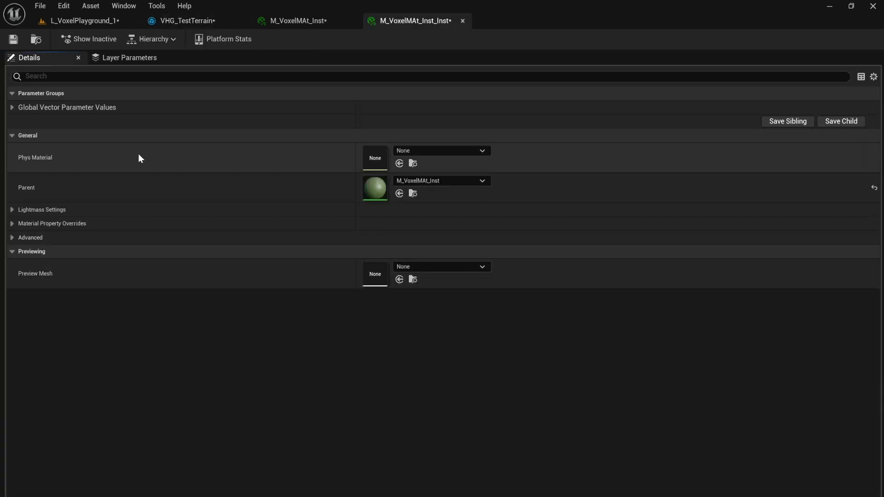
{"action": "left_click", "coordinate": [11, 108]}
{"action": "left_click", "coordinate": [32, 121]}
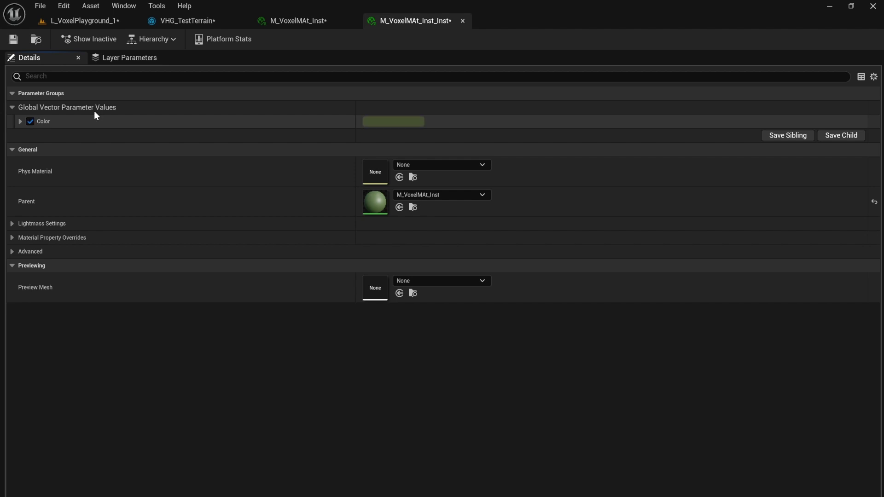
{"action": "left_click", "coordinate": [417, 122]}
{"action": "left_click", "coordinate": [548, 254]}
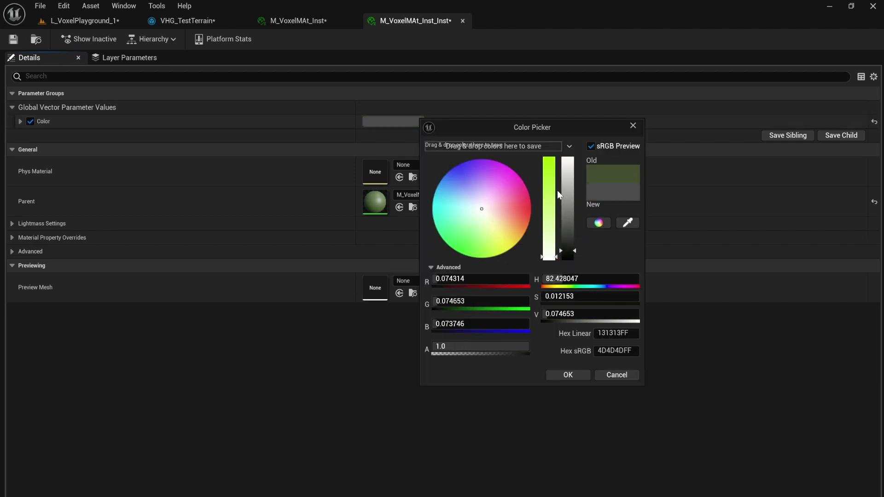
{"action": "left_click", "coordinate": [570, 186]}
{"action": "left_click", "coordinate": [581, 376]}
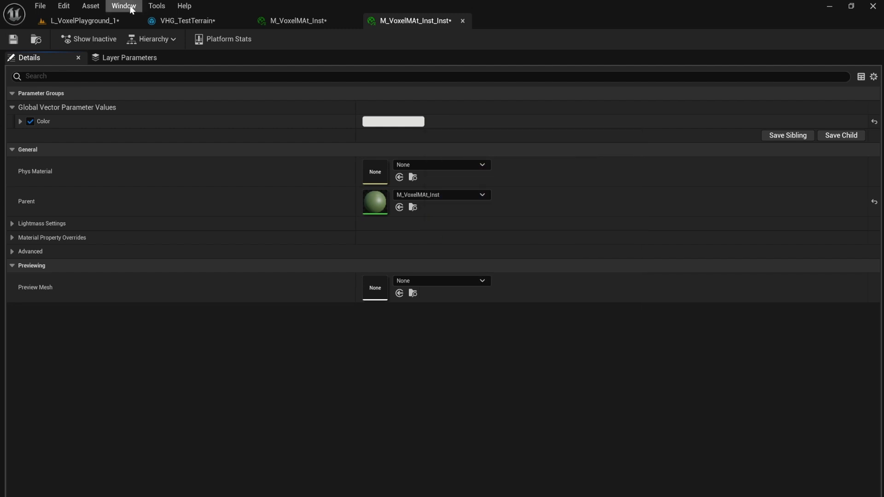
In VHG_TestTerrain, assign M_VoxelMAt_Inst_Inst to input B of the copied Blend Materials node.
{"action": "left_click", "coordinate": [301, 24]}
{"action": "left_click", "coordinate": [223, 21]}
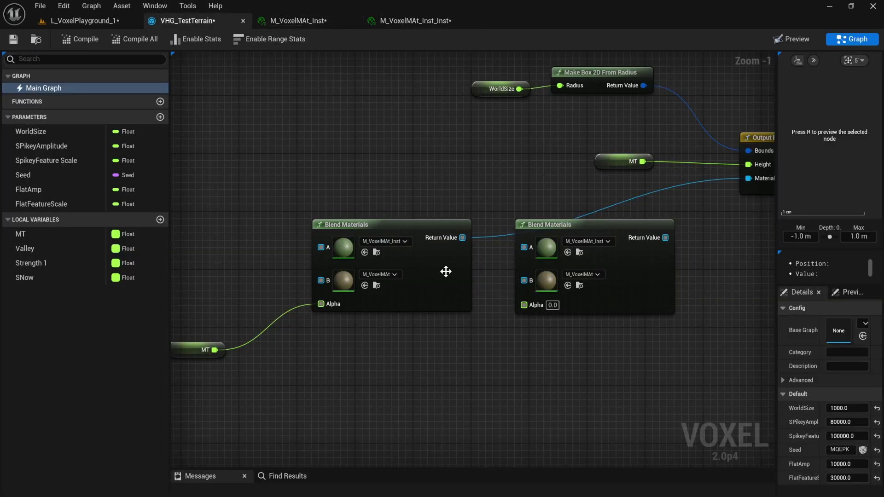
{"action": "left_click", "coordinate": [568, 286]}
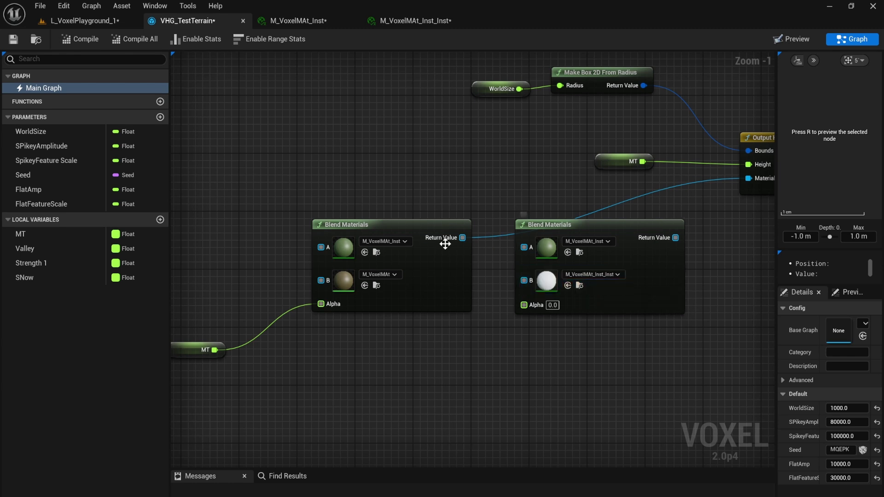
Connect the first Blend Materials output to input A of the second, and feed only the second into Output Height's Material.
{"action": "left_click_drag", "start_coordinate": [462, 237], "coordinate": [525, 247]}
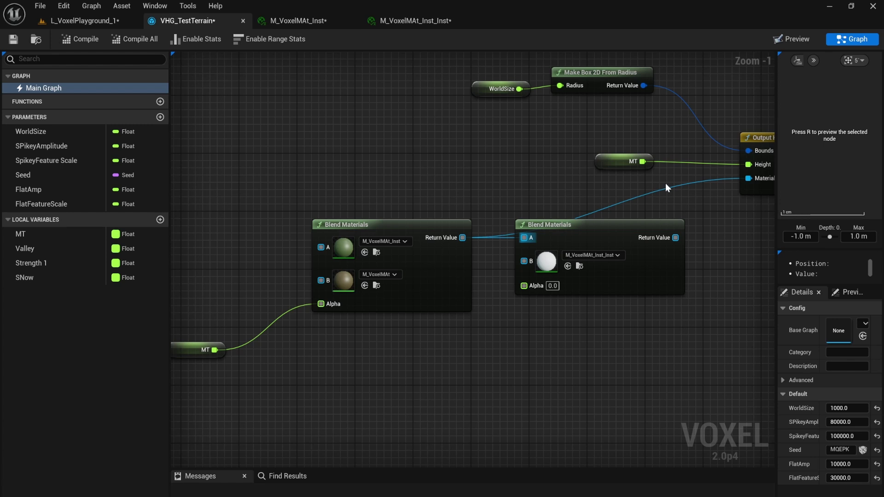
{"action": "left_click", "coordinate": [746, 180], "text": "alt"}
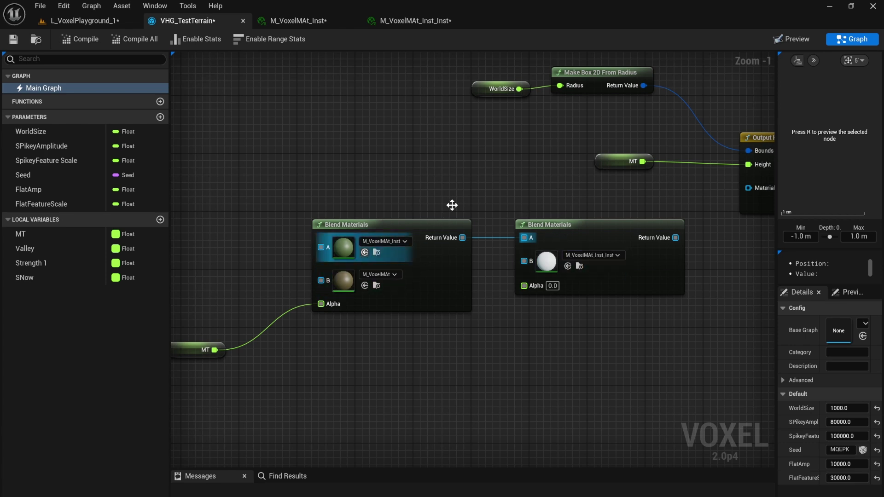
{"action": "right_click_drag", "start_coordinate": [618, 227], "coordinate": [539, 248]}
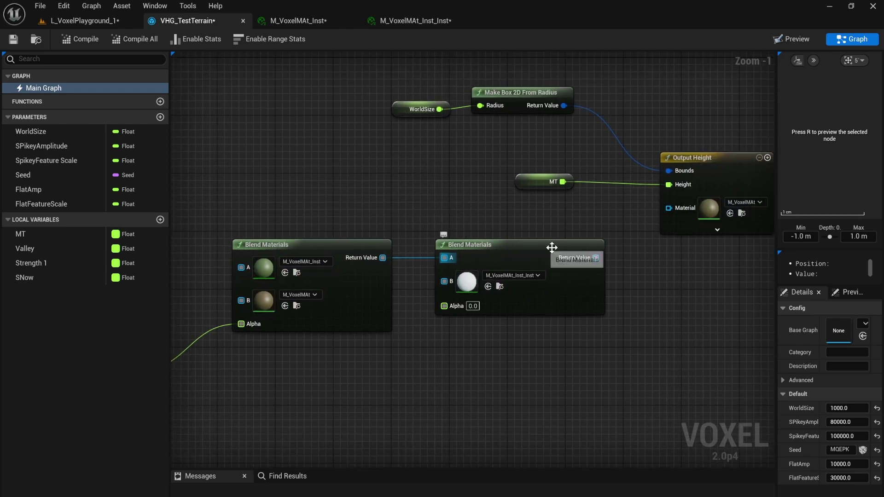
{"action": "left_click_drag", "start_coordinate": [595, 257], "coordinate": [670, 207]}
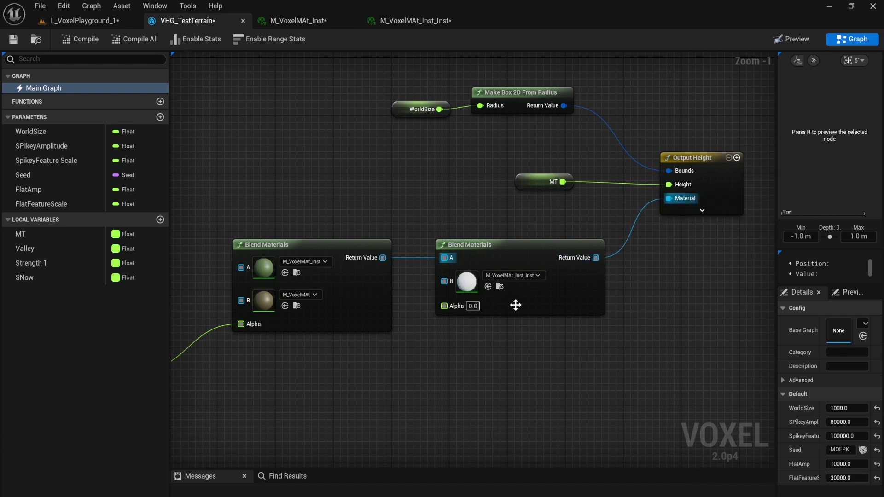
Connect a SNow getter to the second Blend Materials Alpha and check the snow coverage in the L_VoxelPlayground_1 level.
{"action": "right_click_drag", "start_coordinate": [518, 303], "coordinate": [565, 299]}
{"action": "left_click_drag", "start_coordinate": [19, 279], "coordinate": [489, 359]}
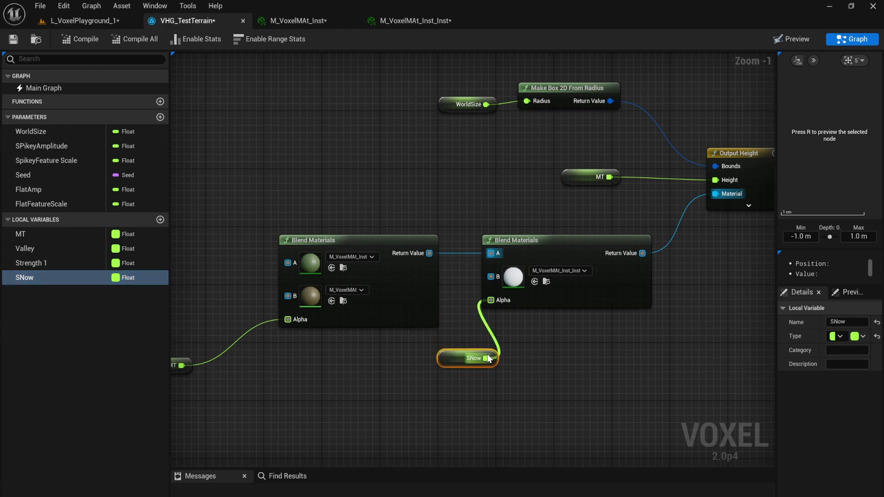
{"action": "left_click", "coordinate": [106, 21]}
{"action": "mouse_move", "coordinate": [511, 259]}
{"action": "right_mouse_down"}
{"action": "mouse_move", "coordinate": [574, 267]}
{"action": "mouse_move", "coordinate": [513, 258]}
{"action": "right_mouse_up"}
{"action": "key", "text": "s"}
{"action": "right_click_drag", "start_coordinate": [414, 211], "coordinate": [463, 215]}
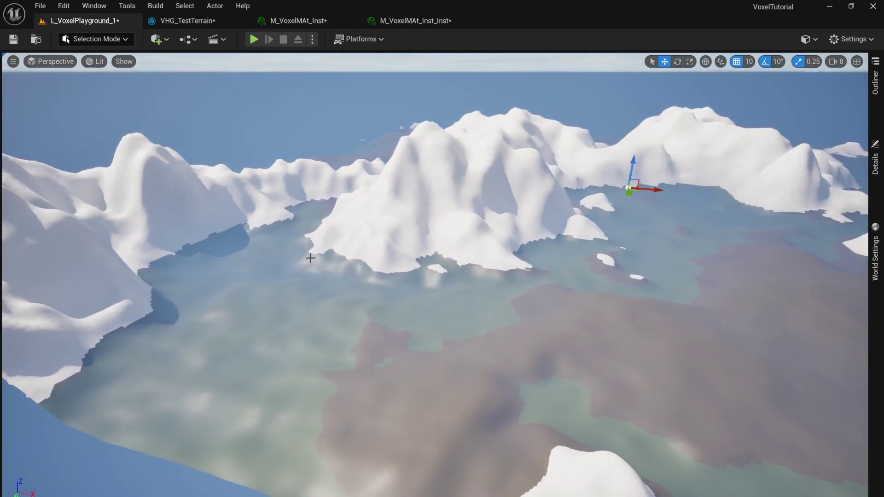
Detach the VHG_TestTerrain graph into a floating window over the level's terrain view, with the Height Splitter in view.
{"action": "left_click", "coordinate": [174, 21]}
{"action": "right_click_drag", "start_coordinate": [289, 378], "coordinate": [546, 323]}
{"action": "scroll", "coordinate": [453, 329], "scroll_direction": "down", "scroll_amount": 4}
{"action": "right_click_drag", "start_coordinate": [247, 381], "coordinate": [471, 324]}
{"action": "scroll", "coordinate": [334, 307], "scroll_direction": "up", "scroll_amount": 5}
{"action": "right_click_drag", "start_coordinate": [592, 235], "coordinate": [429, 358]}
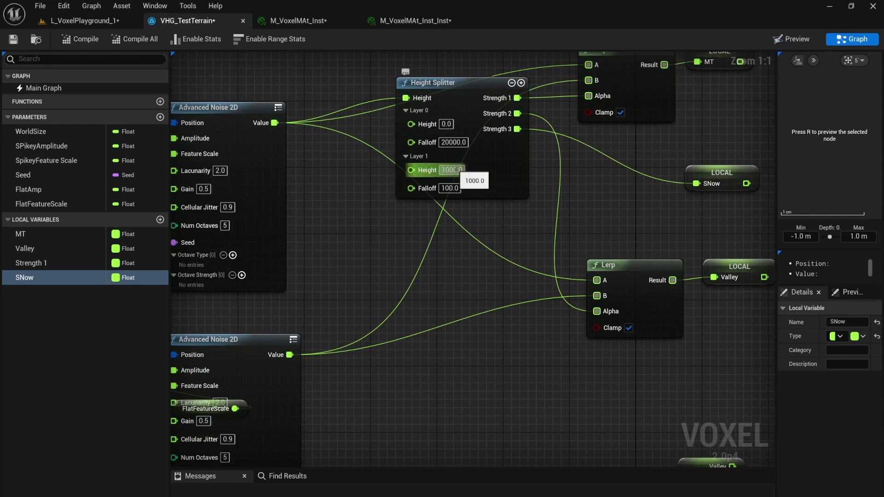
{"action": "left_click_drag", "start_coordinate": [188, 20], "coordinate": [428, 107]}
{"action": "left_click_drag", "start_coordinate": [612, 105], "coordinate": [709, 102]}
{"action": "right_click_drag", "start_coordinate": [762, 272], "coordinate": [586, 238]}
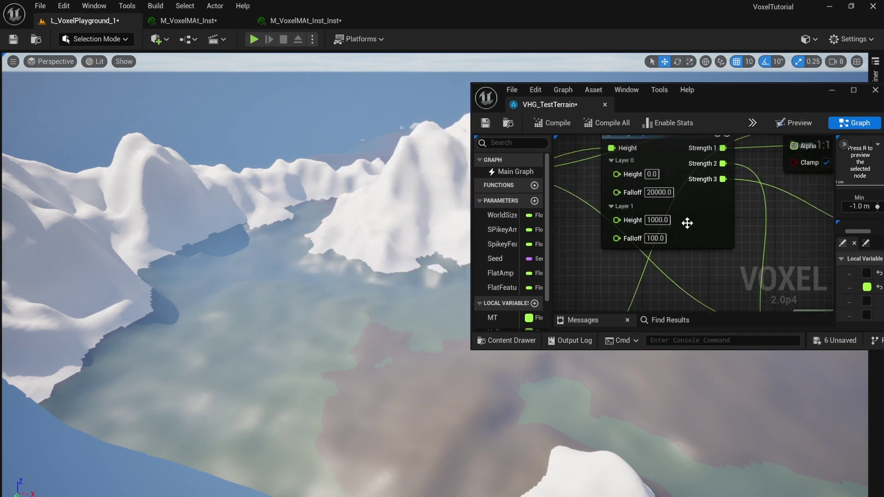
Set the Height Splitter's Layer 1 Height to 10000.
{"action": "left_click", "coordinate": [656, 220]}
{"action": "type", "text": "10000"}
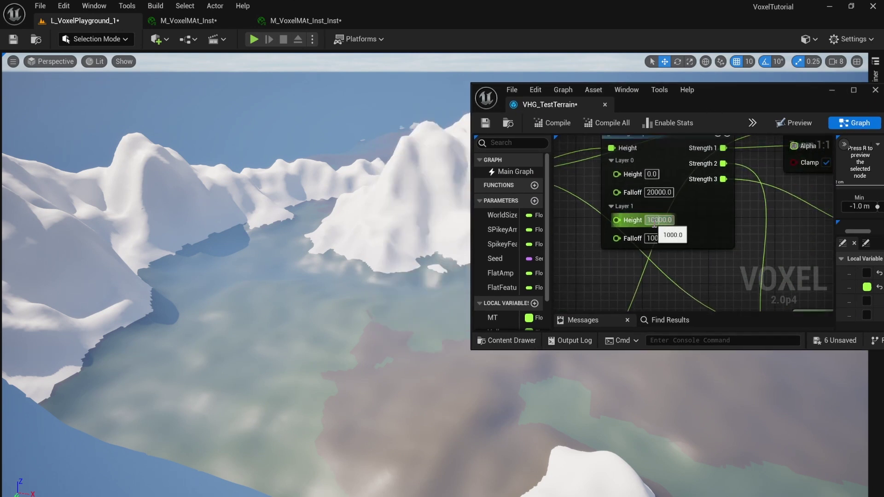
{"action": "key", "text": "Return"}
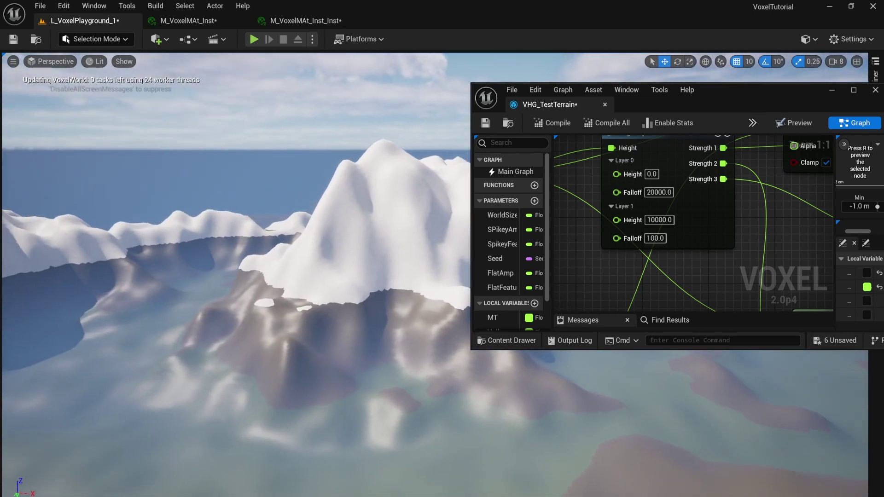
Examine the snow line on the mountains around the terrain, moving the floating graph window clear of the view.
{"action": "key", "text": "w"}
{"action": "right_click_drag", "start_coordinate": [286, 276], "coordinate": [265, 284]}
{"action": "right_click_drag", "start_coordinate": [389, 264], "coordinate": [390, 269]}
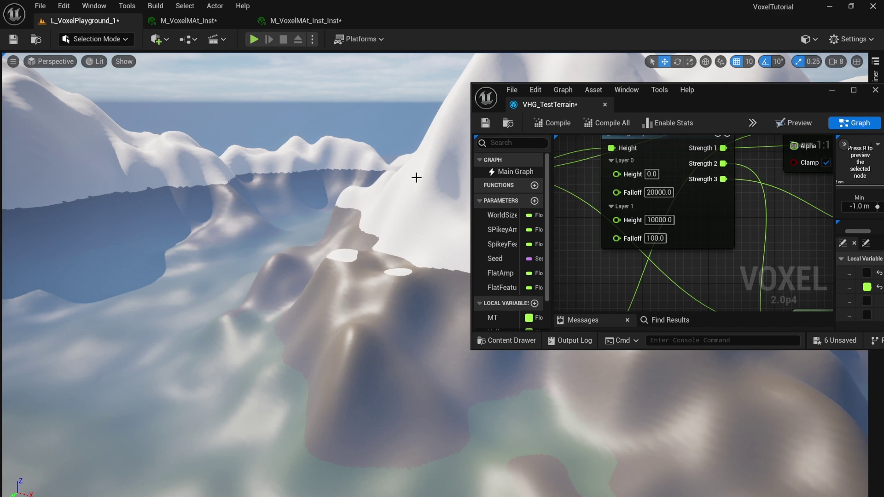
{"action": "right_click_drag", "start_coordinate": [416, 178], "coordinate": [410, 184]}
{"action": "right_click_drag", "start_coordinate": [261, 322], "coordinate": [373, 294]}
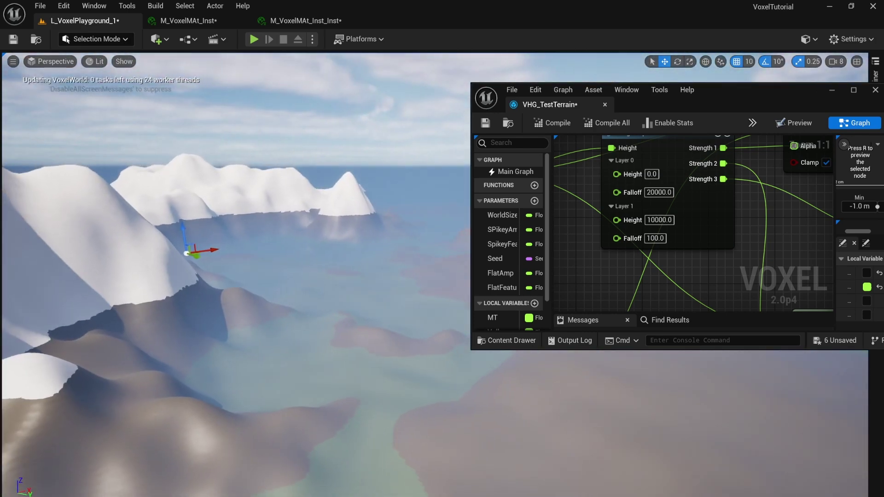
{"action": "left_click_drag", "start_coordinate": [748, 94], "coordinate": [788, 269]}
{"action": "right_click_drag", "start_coordinate": [605, 155], "coordinate": [502, 171]}
{"action": "right_click_drag", "start_coordinate": [669, 214], "coordinate": [645, 207]}
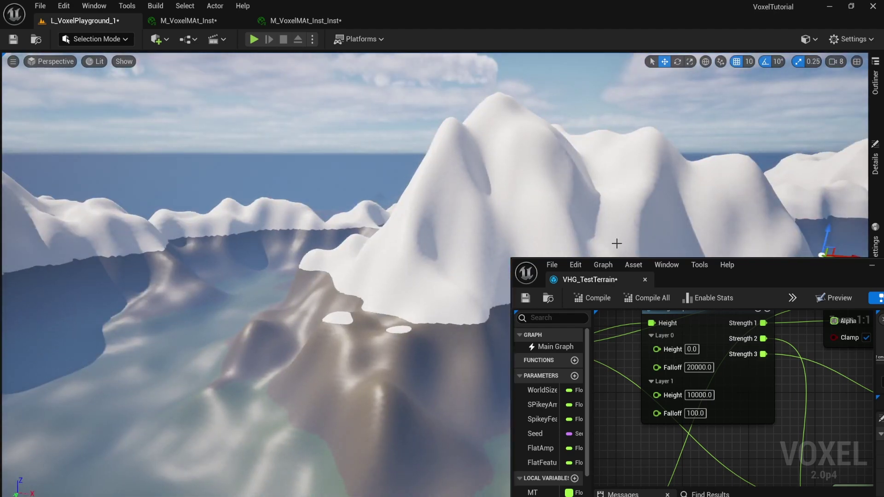
{"action": "right_click_drag", "start_coordinate": [405, 286], "coordinate": [442, 304]}
{"action": "right_click_drag", "start_coordinate": [442, 269], "coordinate": [509, 279]}
{"action": "key", "text": "a"}
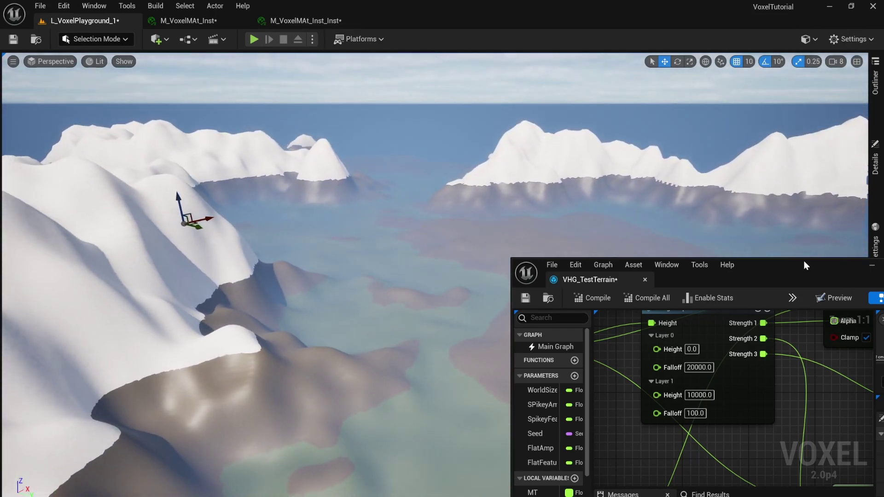
Maximize the VHG_TestTerrain window, then move the Height Splitter down and the upper Advanced Noise 2D with its getters up.
{"action": "left_click_drag", "start_coordinate": [804, 262], "coordinate": [603, 221]}
{"action": "left_click", "coordinate": [677, 220]}
{"action": "right_click_drag", "start_coordinate": [357, 190], "coordinate": [500, 301]}
{"action": "scroll", "coordinate": [498, 296], "scroll_direction": "down", "scroll_amount": 2}
{"action": "left_click_drag", "start_coordinate": [438, 193], "coordinate": [399, 236]}
{"action": "right_click_drag", "start_coordinate": [247, 178], "coordinate": [385, 161]}
{"action": "left_click_drag", "start_coordinate": [276, 157], "coordinate": [414, 361]}
{"action": "left_click_drag", "start_coordinate": [382, 197], "coordinate": [367, 158]}
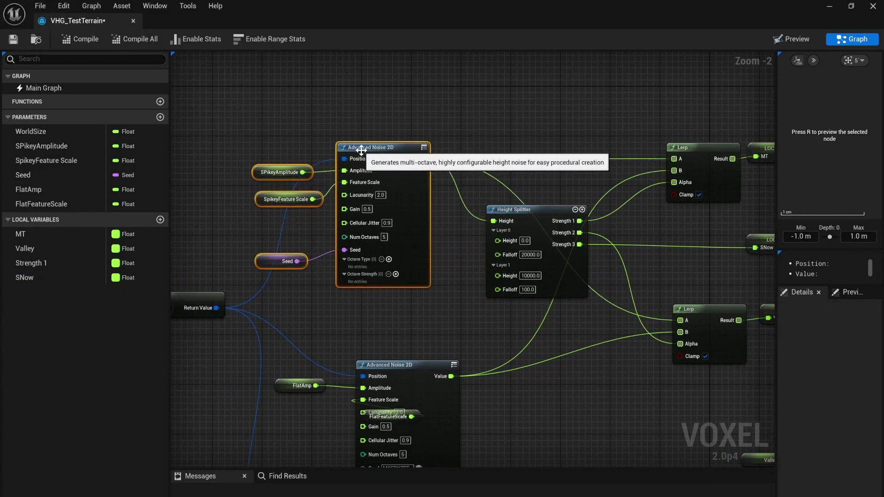
Separate the overlapping FlatFeatureScale getter and lower Advanced Noise 2D node, placing the getter to the node's left.
{"action": "right_click_drag", "start_coordinate": [342, 376], "coordinate": [325, 306]}
{"action": "left_click_drag", "start_coordinate": [365, 295], "coordinate": [418, 300]}
{"action": "left_click_drag", "start_coordinate": [349, 343], "coordinate": [276, 350]}
{"action": "left_click_drag", "start_coordinate": [418, 306], "coordinate": [399, 300]}
{"action": "right_click_drag", "start_coordinate": [399, 300], "coordinate": [287, 365]}
Move the Height Splitter closer to the upper Advanced Noise 2D node.
{"action": "left_click_drag", "start_coordinate": [398, 205], "coordinate": [368, 189]}
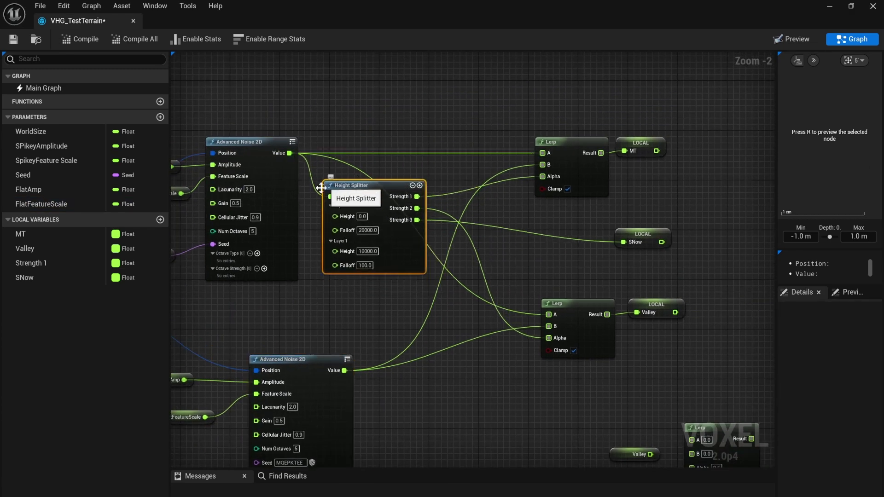
{"action": "scroll", "coordinate": [478, 269], "scroll_direction": "up", "scroll_amount": 1}
{"action": "scroll", "coordinate": [473, 269], "scroll_direction": "up", "scroll_amount": 1}
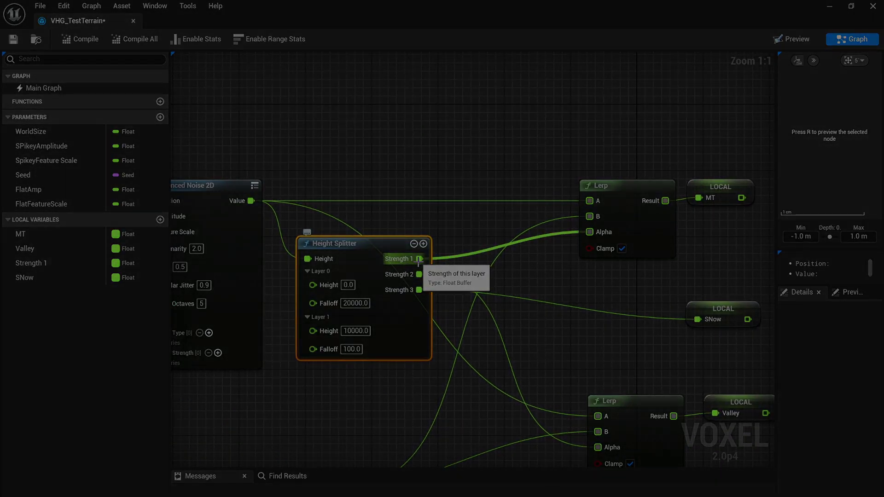
{"action": "right_click", "coordinate": [419, 259]}
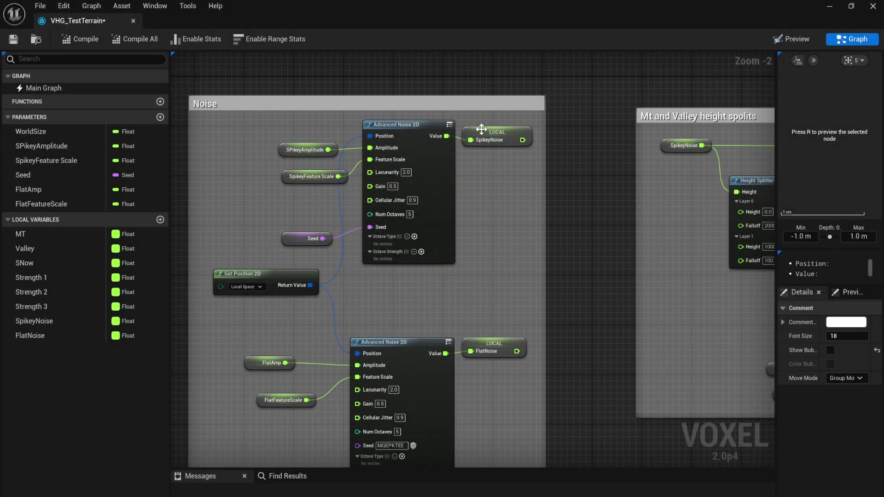
Correct the misspelled height comment title to "Mt and Valley height splits".
{"action": "right_click_drag", "start_coordinate": [477, 173], "coordinate": [431, 111]}
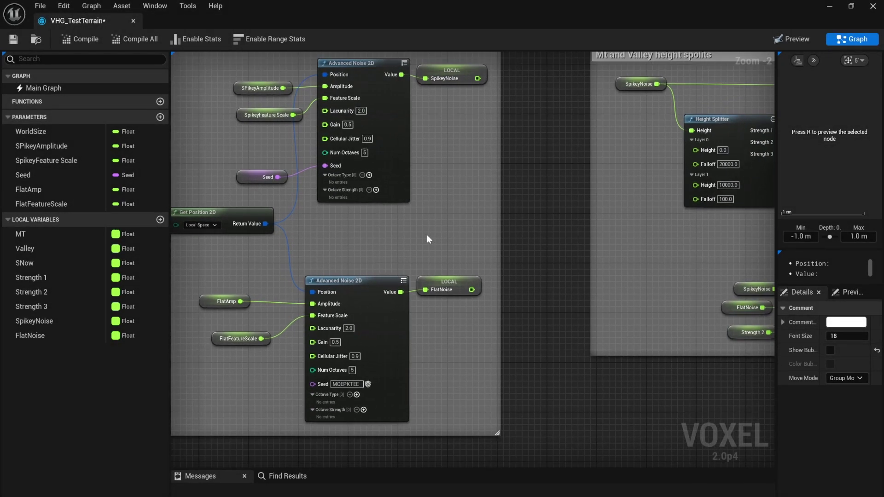
{"action": "right_click_drag", "start_coordinate": [490, 254], "coordinate": [207, 309]}
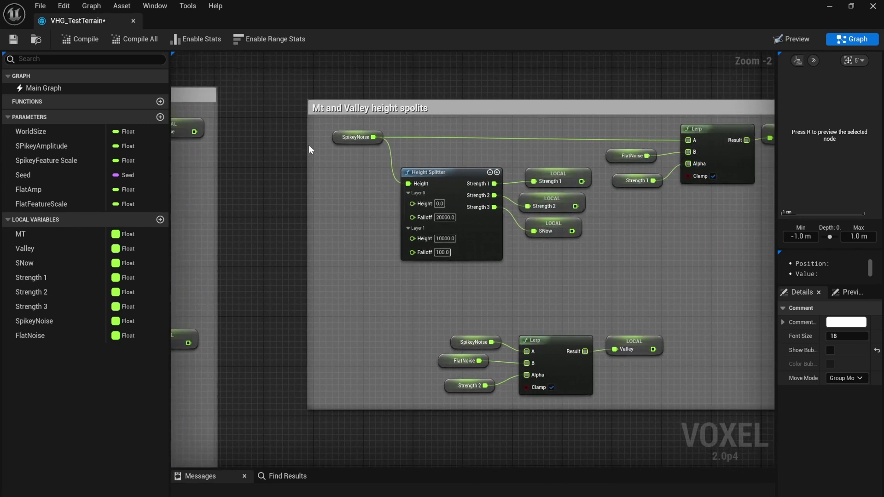
{"action": "double_click", "coordinate": [414, 109]}
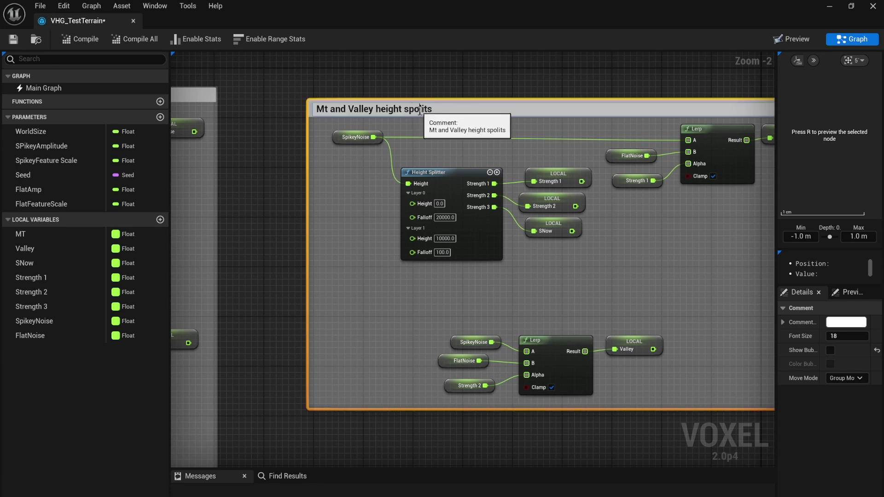
{"action": "key", "text": "BackSpace"}
{"action": "key", "text": "Return"}
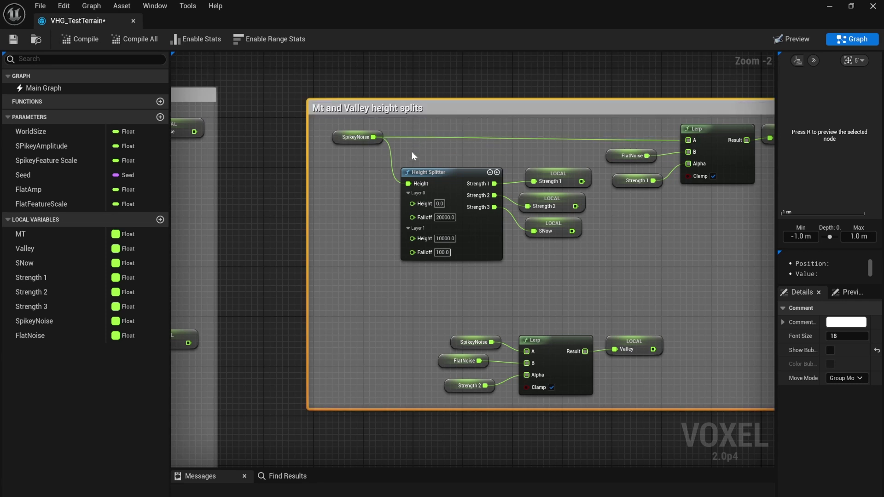
Examine the Height Splitter's strength and SNow locals, the two Lerps and the neighbouring Material blending group.
{"action": "right_click_drag", "start_coordinate": [568, 196], "coordinate": [469, 216]}
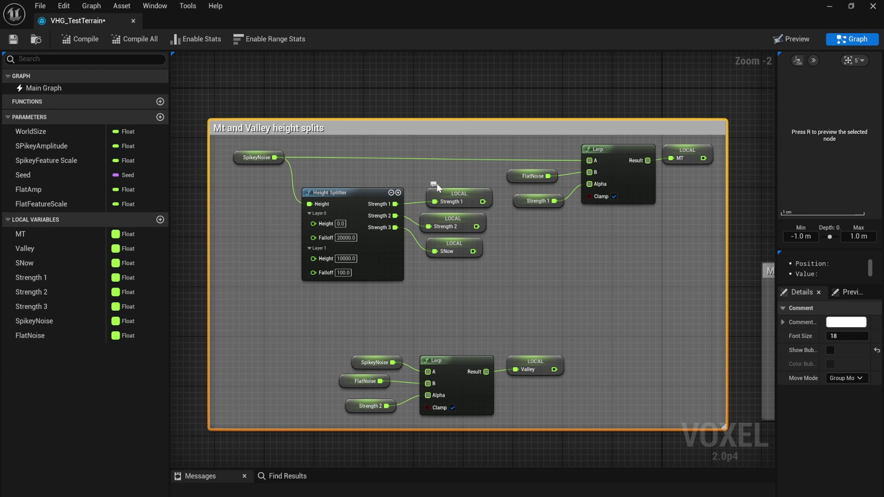
{"action": "left_click_drag", "start_coordinate": [435, 175], "coordinate": [456, 252]}
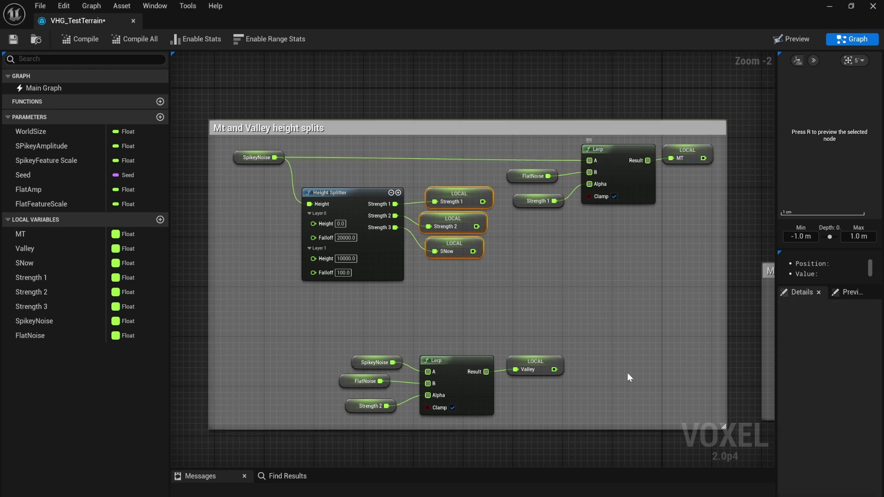
{"action": "left_click", "coordinate": [615, 275]}
{"action": "scroll", "coordinate": [513, 290], "scroll_direction": "down", "scroll_amount": 1}
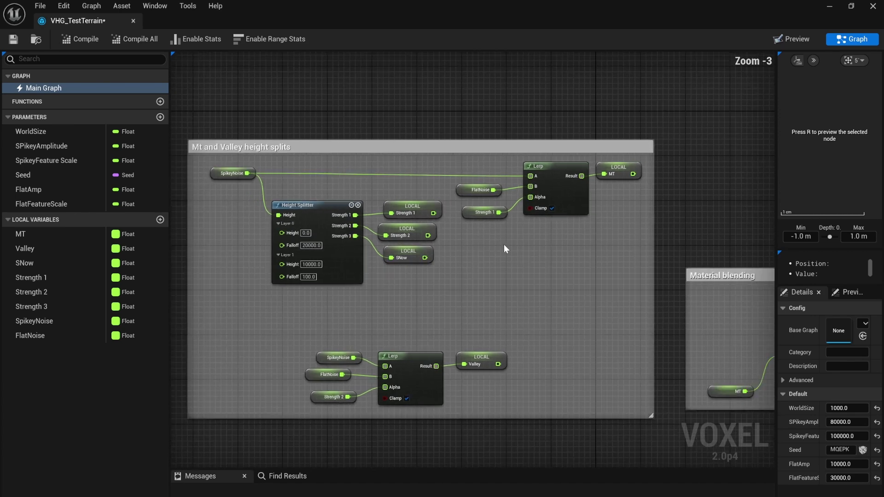
{"action": "right_click_drag", "start_coordinate": [531, 267], "coordinate": [558, 250]}
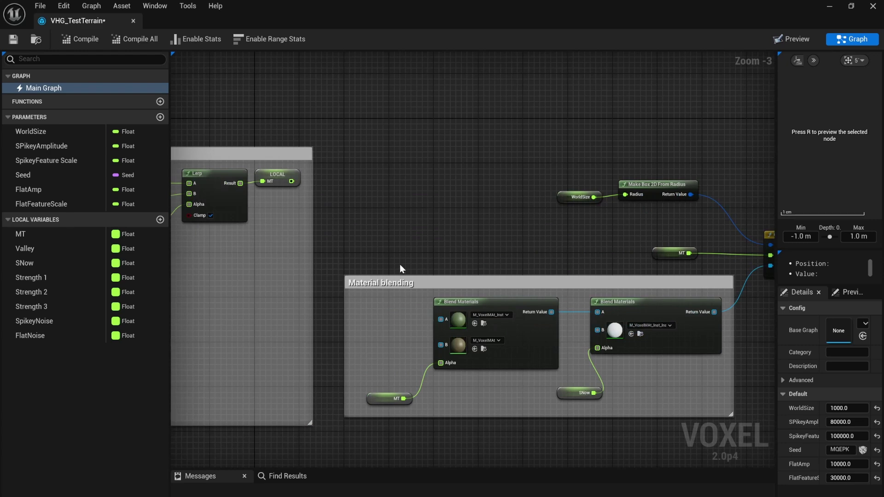
{"action": "right_click_drag", "start_coordinate": [355, 271], "coordinate": [525, 260]}
{"action": "right_click_drag", "start_coordinate": [457, 144], "coordinate": [380, 186]}
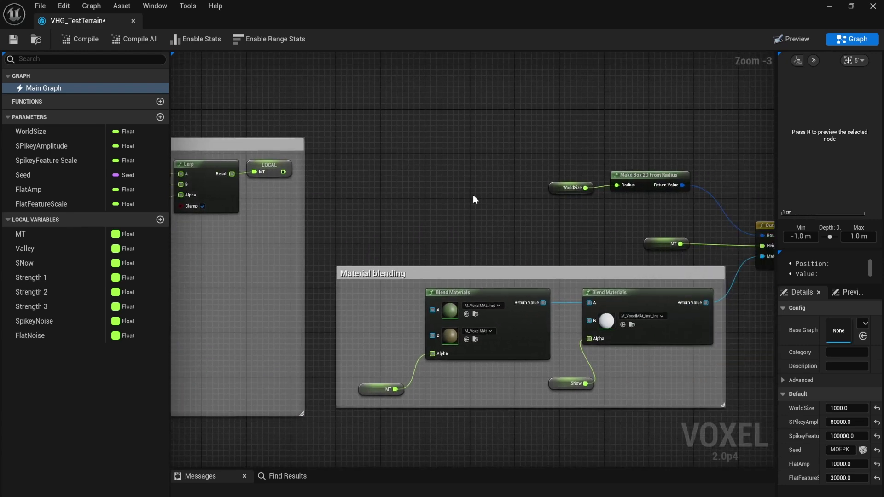
{"action": "right_click_drag", "start_coordinate": [347, 267], "coordinate": [270, 351]}
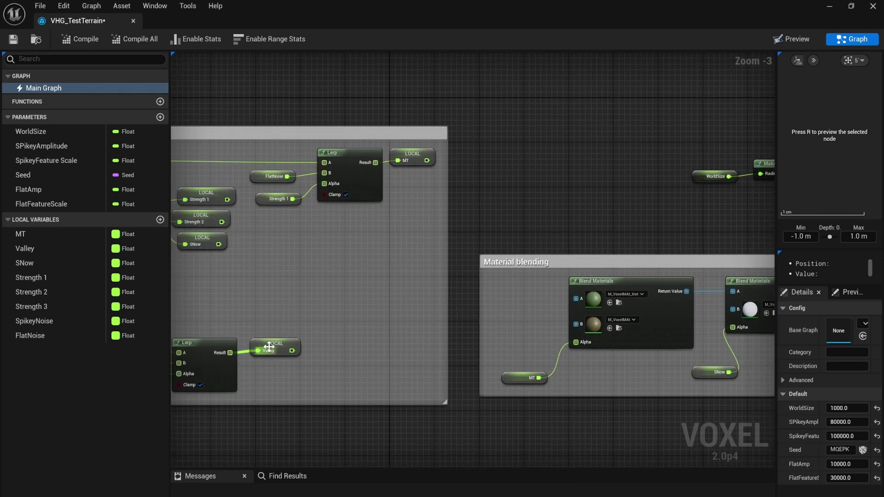
{"action": "right_click_drag", "start_coordinate": [677, 246], "coordinate": [481, 258]}
{"action": "right_click_drag", "start_coordinate": [303, 198], "coordinate": [417, 197]}
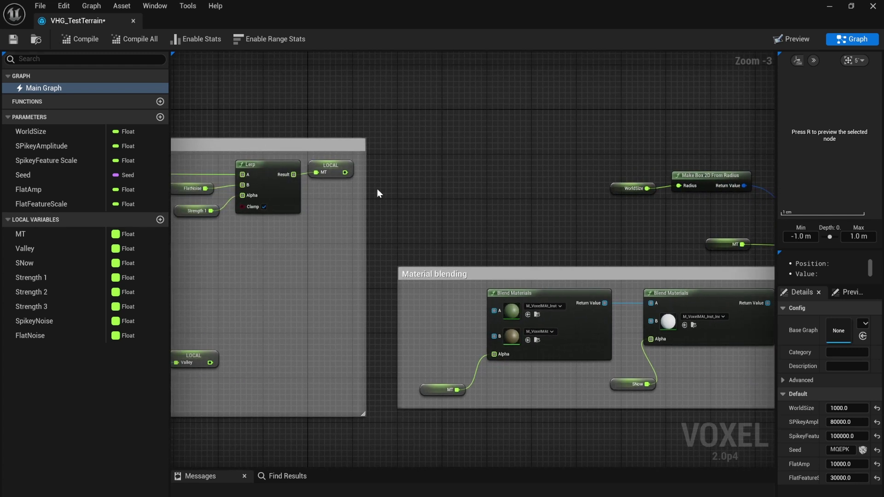
{"action": "right_click_drag", "start_coordinate": [439, 368], "coordinate": [397, 330]}
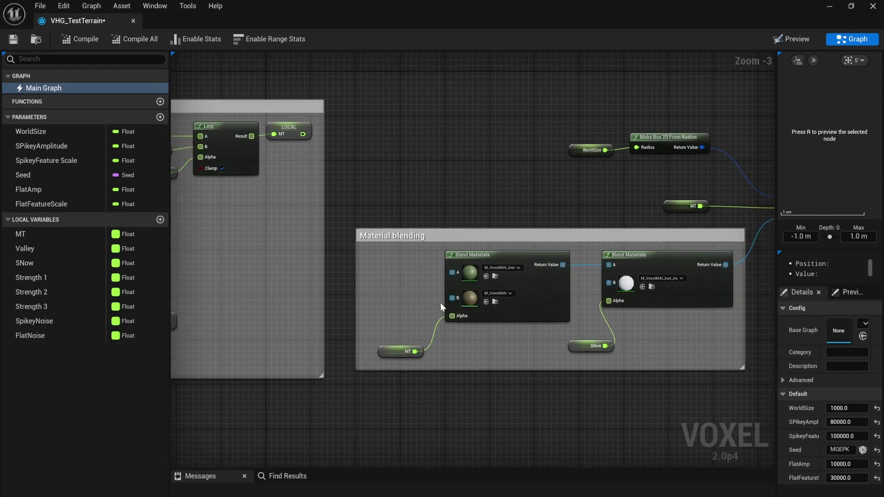
Trace how the MT getters feed the first Blend Materials alpha and the Output Height node's height.
{"action": "left_click_drag", "start_coordinate": [391, 354], "coordinate": [367, 349]}
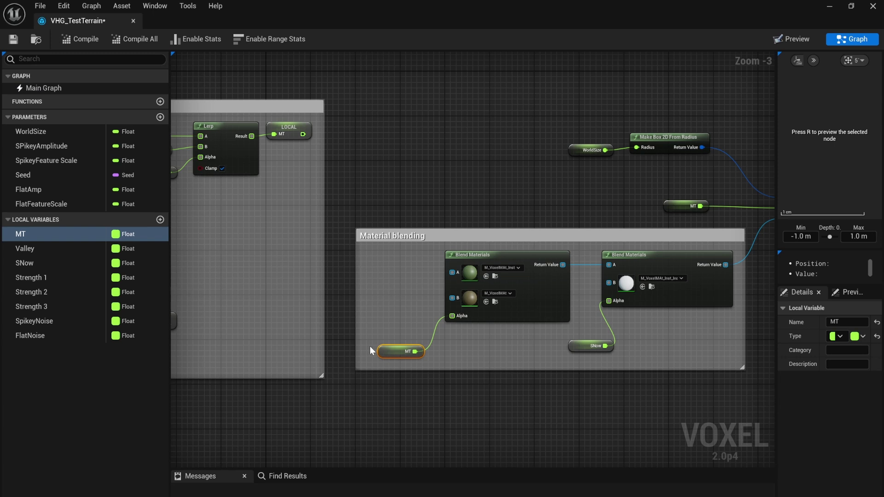
{"action": "right_click_drag", "start_coordinate": [643, 194], "coordinate": [534, 193]}
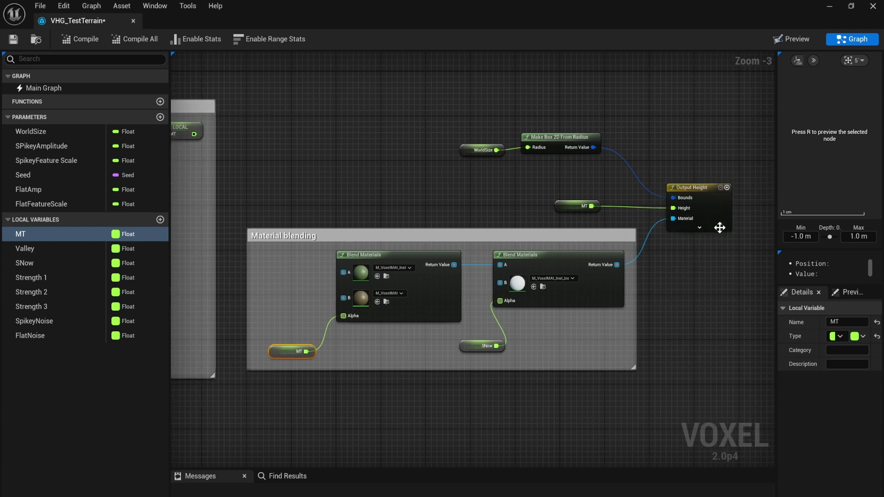
{"action": "right_click_drag", "start_coordinate": [261, 332], "coordinate": [533, 232]}
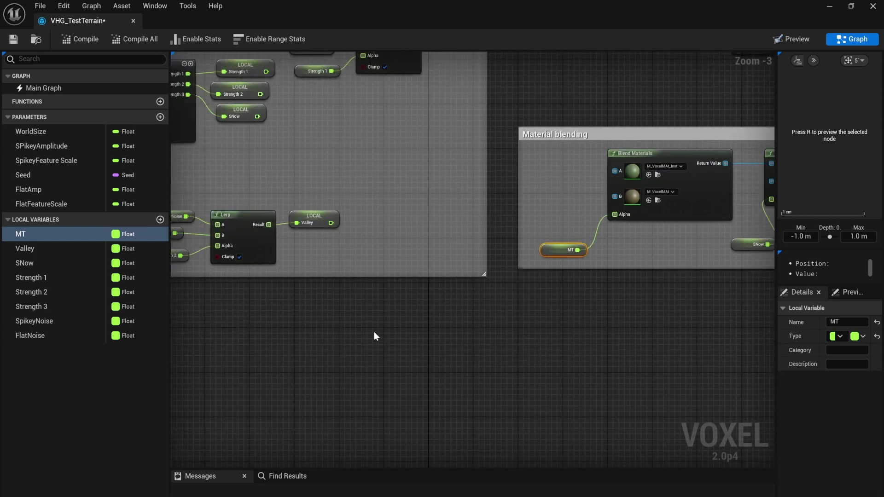
{"action": "scroll", "coordinate": [380, 325], "scroll_direction": "down", "scroll_amount": 1}
{"action": "right_click_drag", "start_coordinate": [279, 359], "coordinate": [517, 298]}
{"action": "right_click_drag", "start_coordinate": [309, 324], "coordinate": [395, 325]}
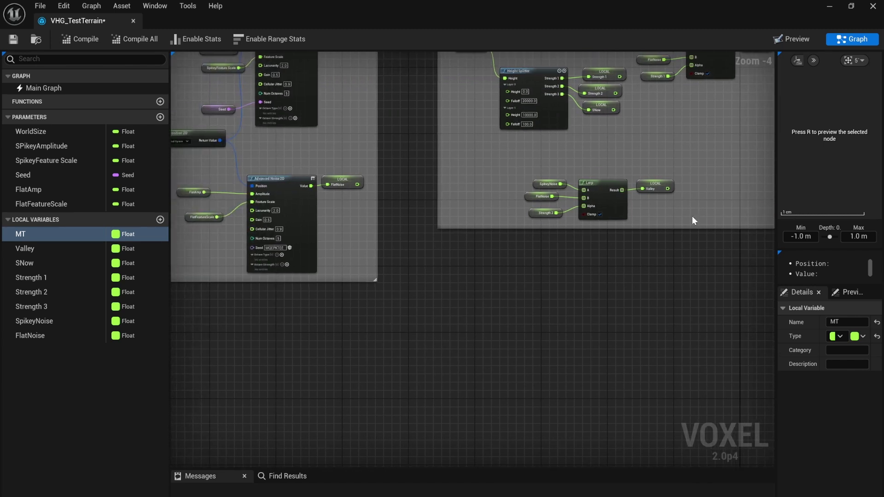
{"action": "right_click_drag", "start_coordinate": [664, 231], "coordinate": [352, 338]}
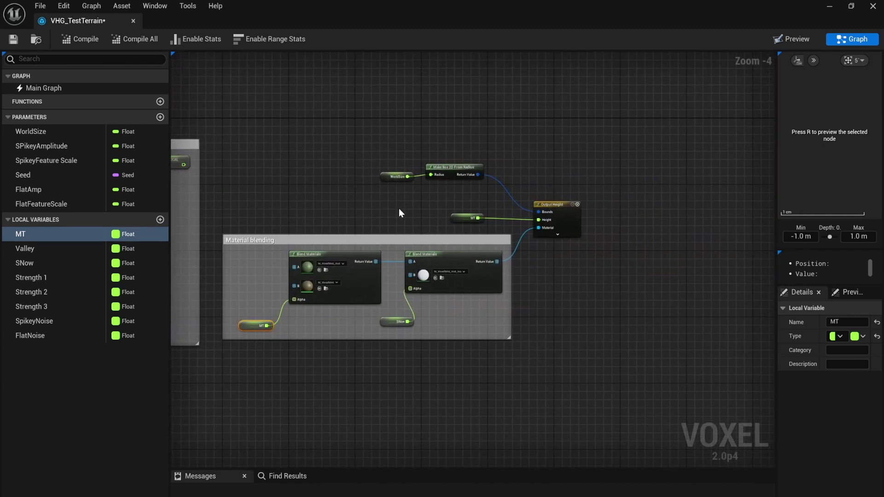
{"action": "left_click_drag", "start_coordinate": [457, 216], "coordinate": [480, 220]}
{"action": "right_click_drag", "start_coordinate": [341, 227], "coordinate": [424, 212]}
{"action": "scroll", "coordinate": [425, 212], "scroll_direction": "up", "scroll_amount": 4}
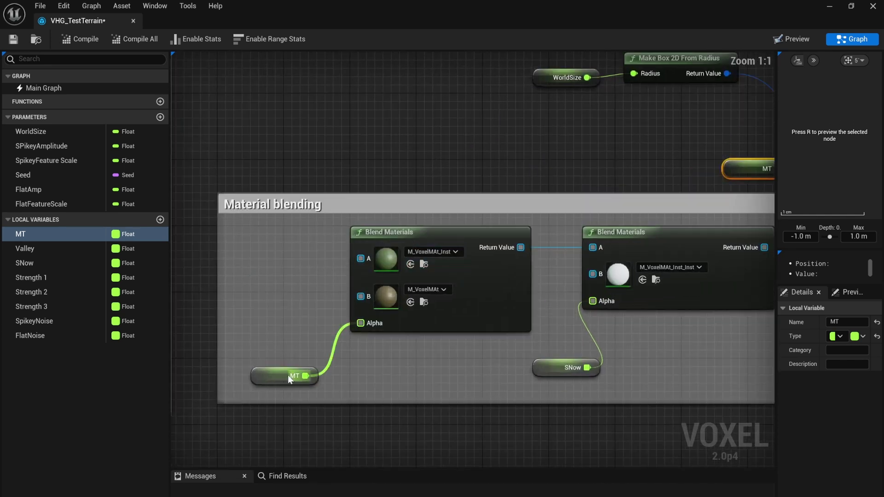
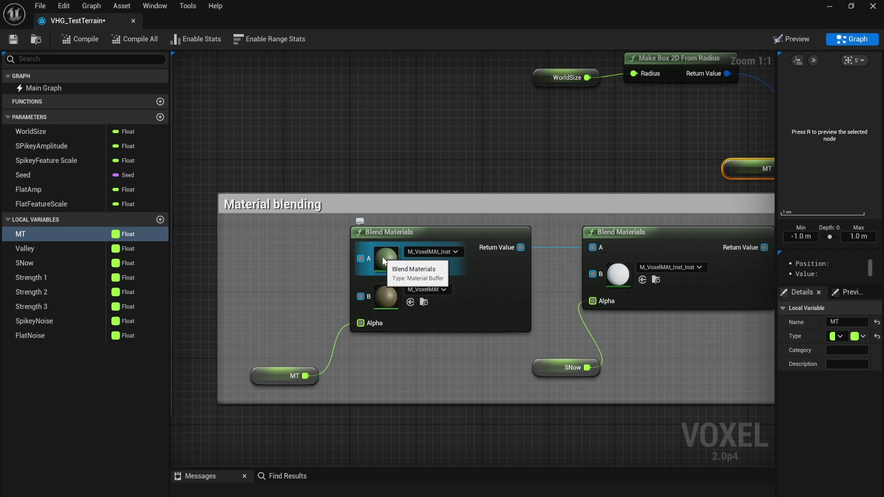
Move the SNow getter further left and slightly down from the second Blend Materials node.
{"action": "right_click_drag", "start_coordinate": [497, 357], "coordinate": [399, 350]}
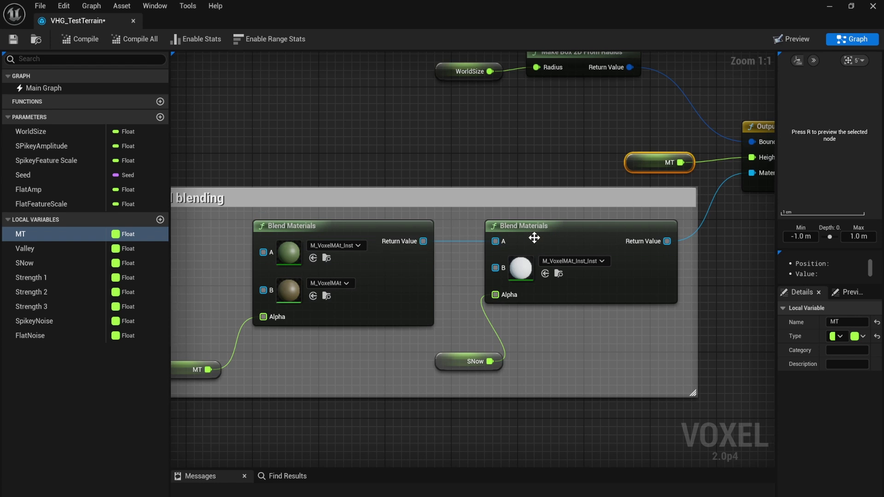
{"action": "left_click", "coordinate": [519, 229]}
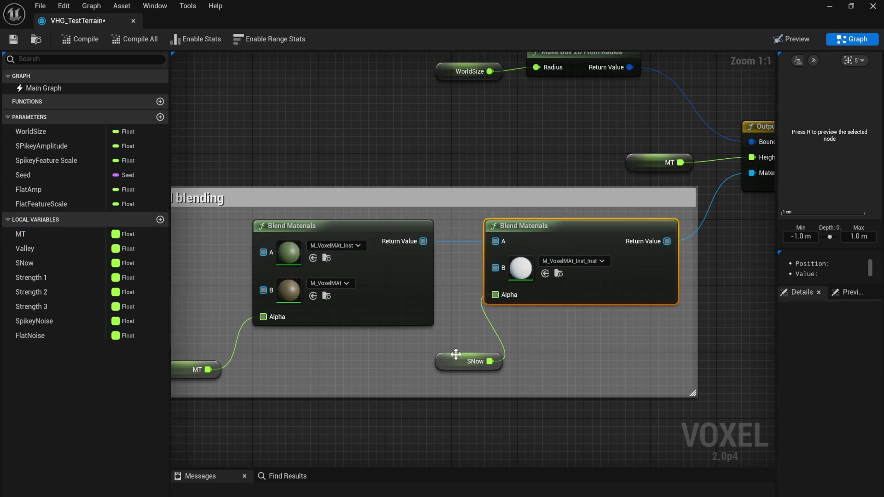
{"action": "left_click_drag", "start_coordinate": [454, 360], "coordinate": [404, 369]}
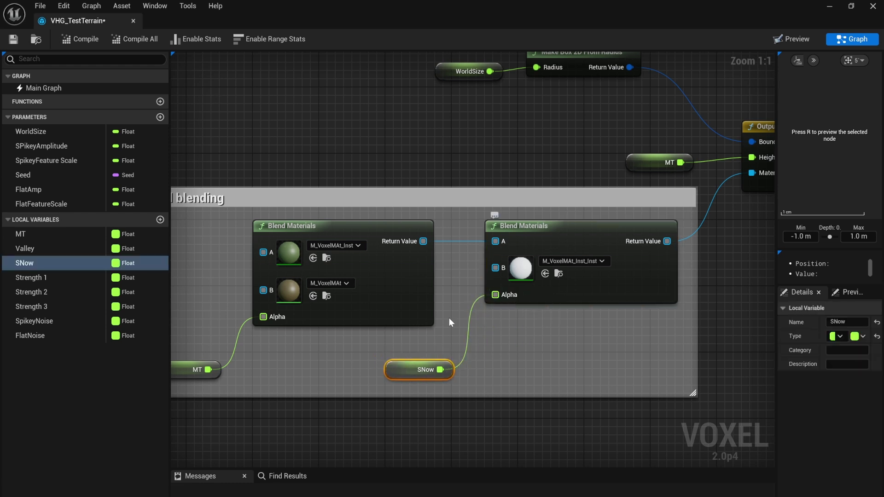
{"action": "right_click_drag", "start_coordinate": [538, 292], "coordinate": [420, 301]}
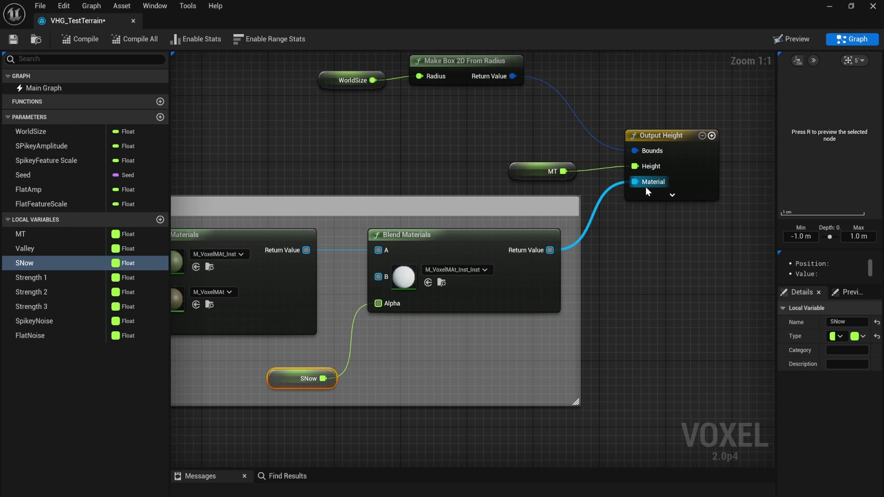
Dock the VHG_TestTerrain graph beside the L_VoxelPlayground_1 level and view the whole terrain from farther back.
{"action": "left_click_drag", "start_coordinate": [78, 23], "coordinate": [189, 20]}
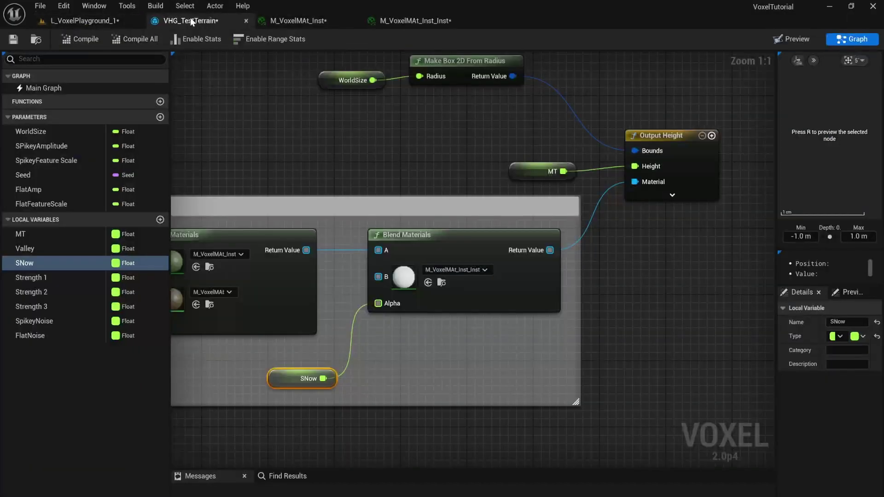
{"action": "left_click", "coordinate": [100, 23]}
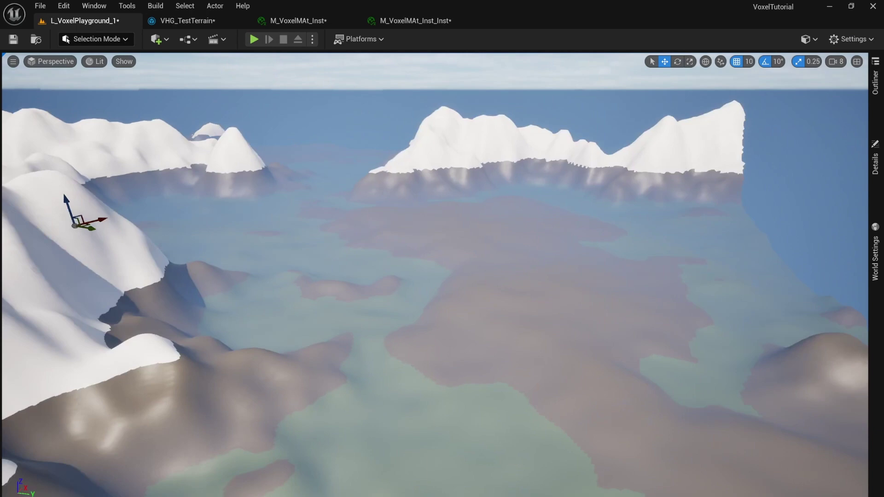
{"action": "right_click_drag", "start_coordinate": [435, 277], "coordinate": [645, 271]}
{"action": "key", "text": "s"}
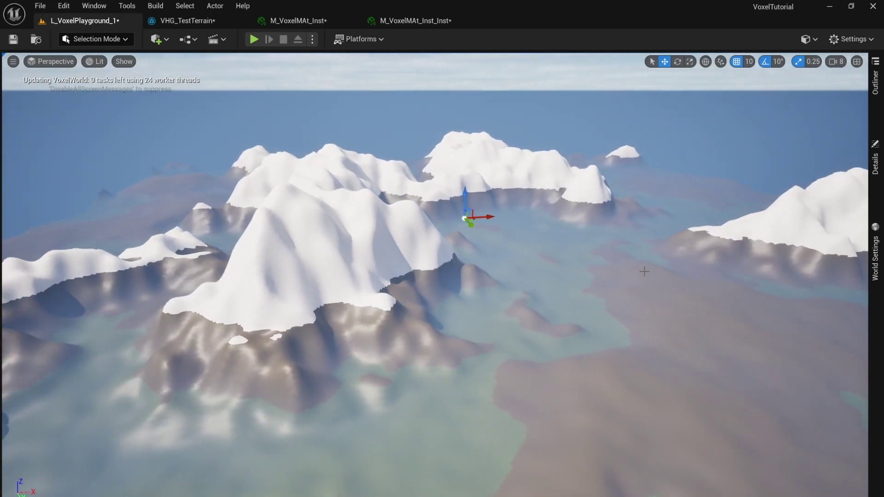
Review the VHG_TestTerrain graph across its Noise, height splits and Material blending groups and the output nodes.
{"action": "left_click", "coordinate": [175, 20]}
{"action": "right_click_drag", "start_coordinate": [313, 341], "coordinate": [608, 293]}
{"action": "scroll", "coordinate": [203, 384], "scroll_direction": "down", "scroll_amount": 3}
{"action": "right_click_drag", "start_coordinate": [188, 389], "coordinate": [513, 314]}
{"action": "scroll", "coordinate": [247, 254], "scroll_direction": "down", "scroll_amount": 1}
{"action": "scroll", "coordinate": [246, 254], "scroll_direction": "down", "scroll_amount": 1}
{"action": "right_click_drag", "start_coordinate": [247, 255], "coordinate": [444, 252]}
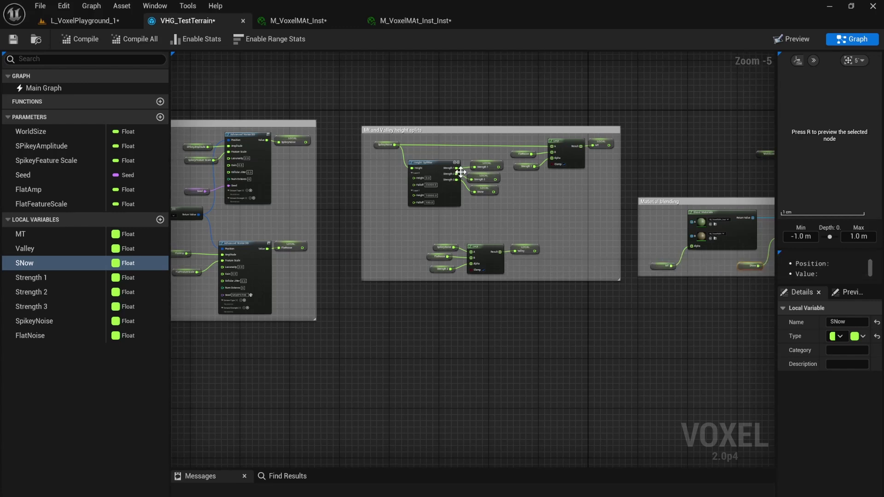
{"action": "right_click_drag", "start_coordinate": [663, 294], "coordinate": [398, 297]}
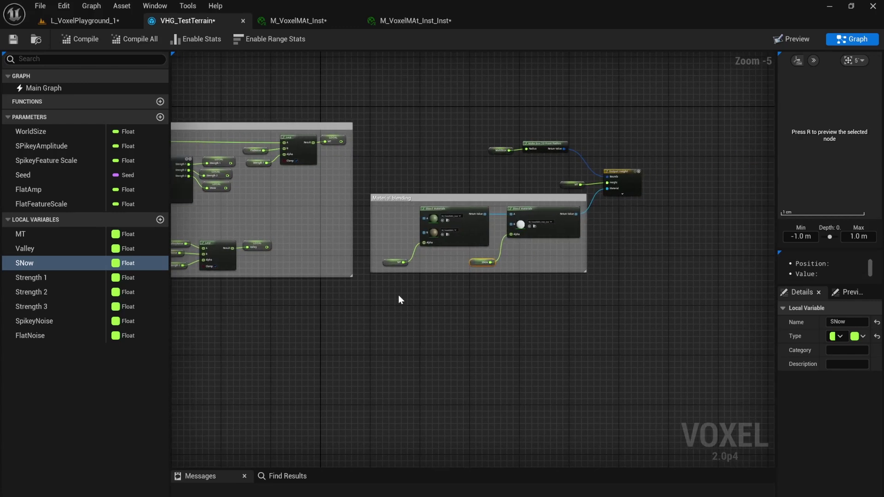
{"action": "scroll", "coordinate": [398, 299], "scroll_direction": "up", "scroll_amount": 3}
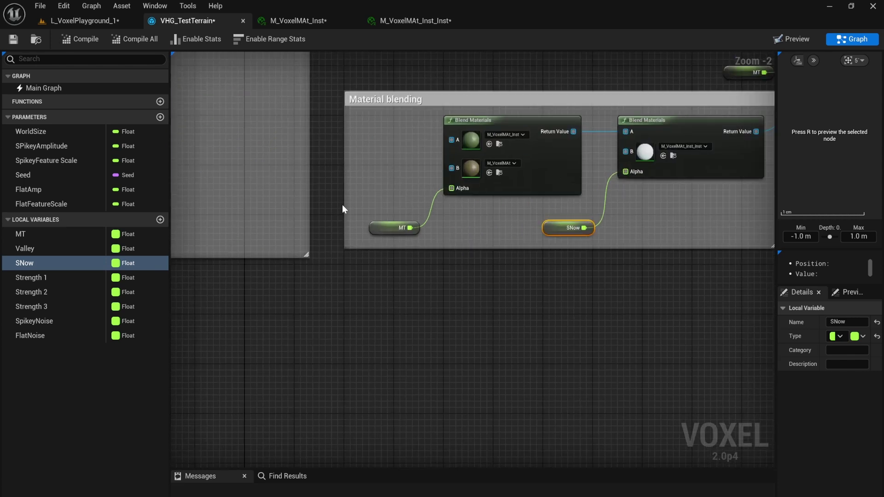
{"action": "right_click_drag", "start_coordinate": [693, 200], "coordinate": [435, 190]}
{"action": "right_click_drag", "start_coordinate": [593, 126], "coordinate": [434, 174]}
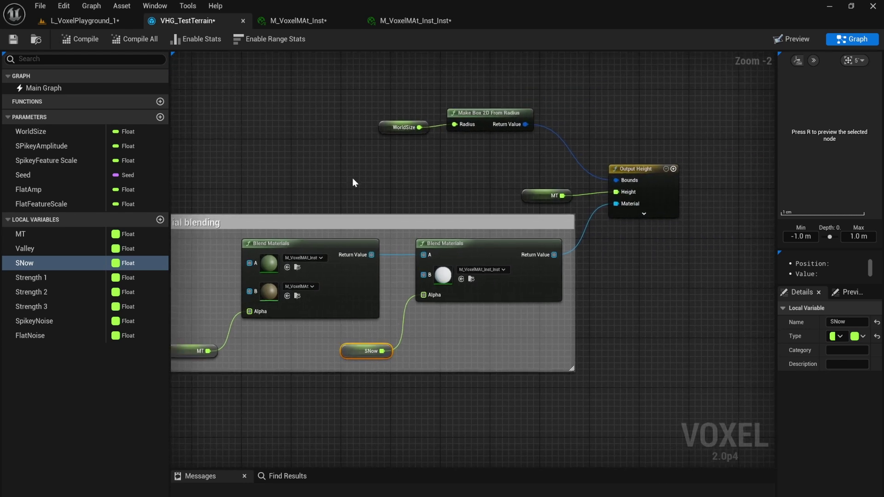
{"action": "right_click_drag", "start_coordinate": [270, 175], "coordinate": [419, 156]}
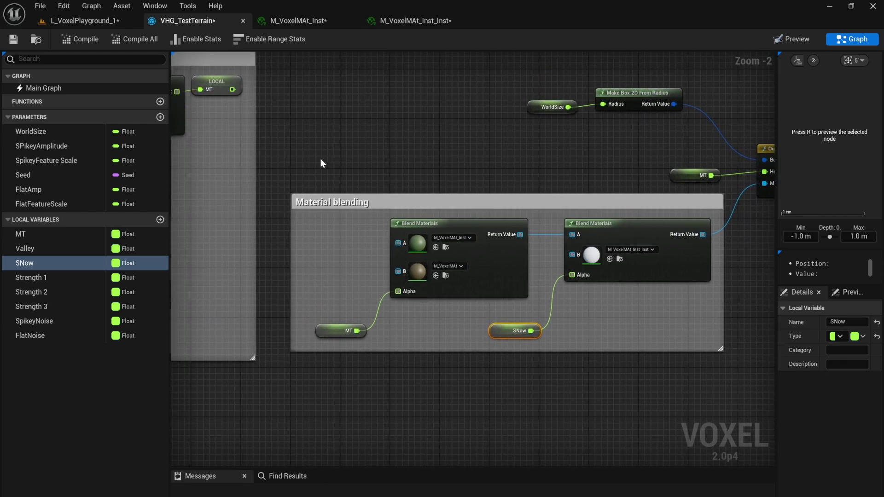
{"action": "right_click_drag", "start_coordinate": [321, 162], "coordinate": [755, 188]}
{"action": "right_click_drag", "start_coordinate": [553, 255], "coordinate": [883, 244]}
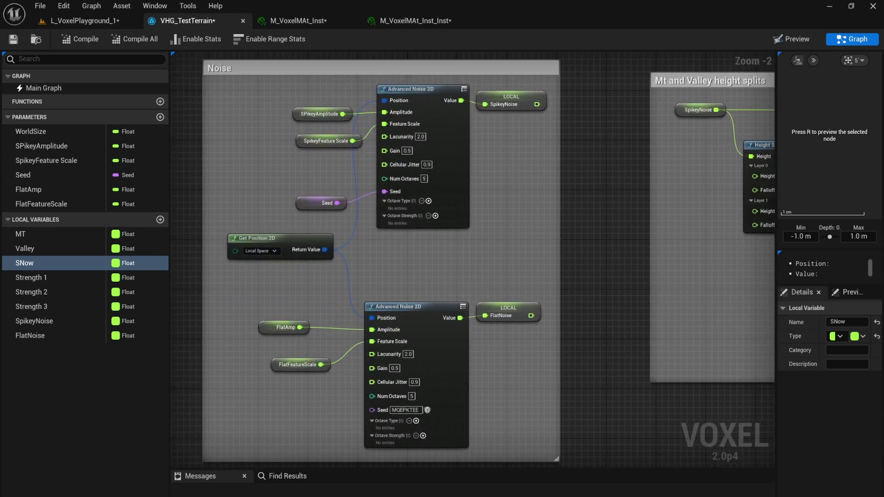
{"action": "right_click_drag", "start_coordinate": [743, 244], "coordinate": [775, 241]}
{"action": "right_click_drag", "start_coordinate": [704, 262], "coordinate": [264, 269]}
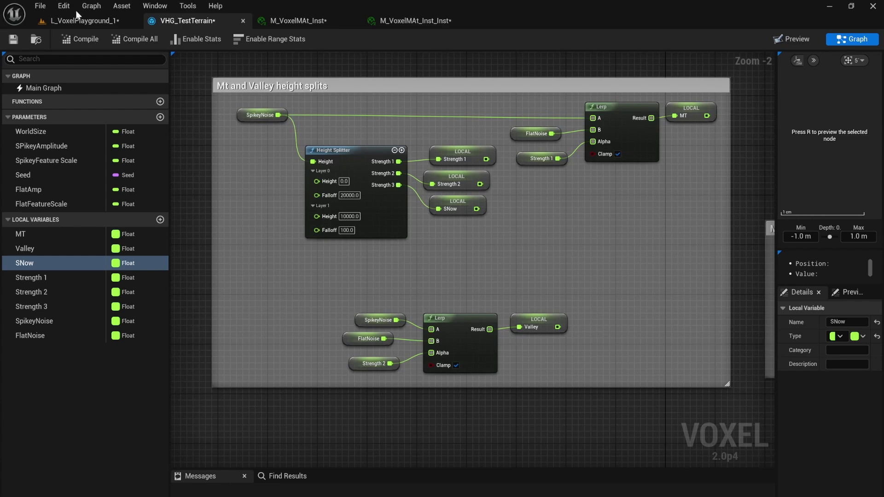
Return to the L_VoxelPlayground_1 level and look around the snow-capped mountains and green valleys.
{"action": "left_click", "coordinate": [92, 21]}
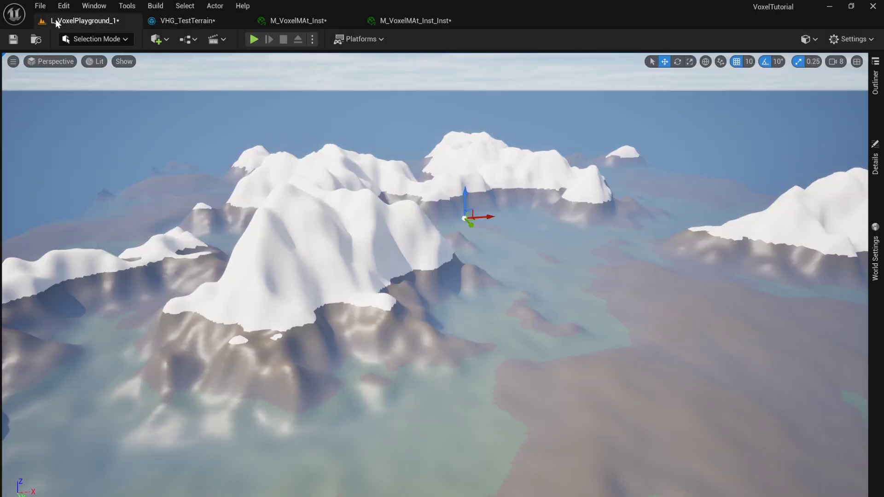
{"action": "right_click_drag", "start_coordinate": [401, 266], "coordinate": [365, 272]}
{"action": "right_click_drag", "start_coordinate": [406, 225], "coordinate": [443, 180]}
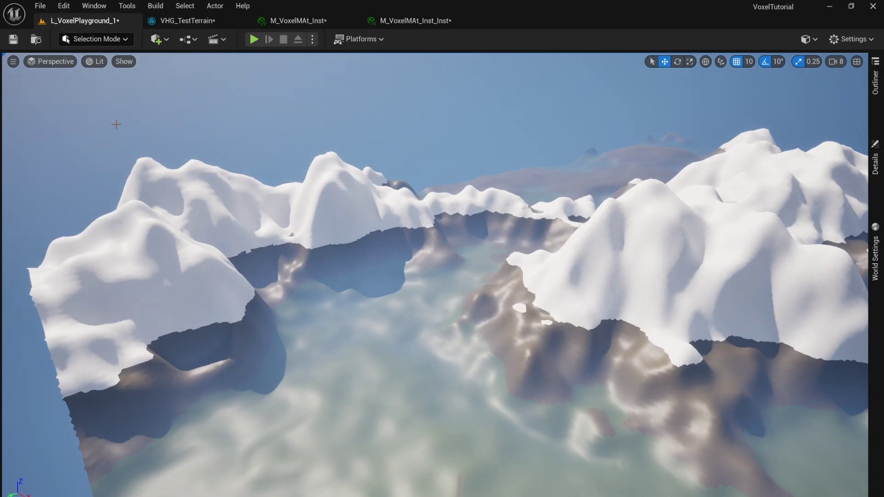
Create a PCG Graph named PCG_VoxelTest in the VoxelPCG folder and open it with an enlarged graph area.
{"action": "right_click_drag", "start_coordinate": [291, 241], "coordinate": [350, 263]}
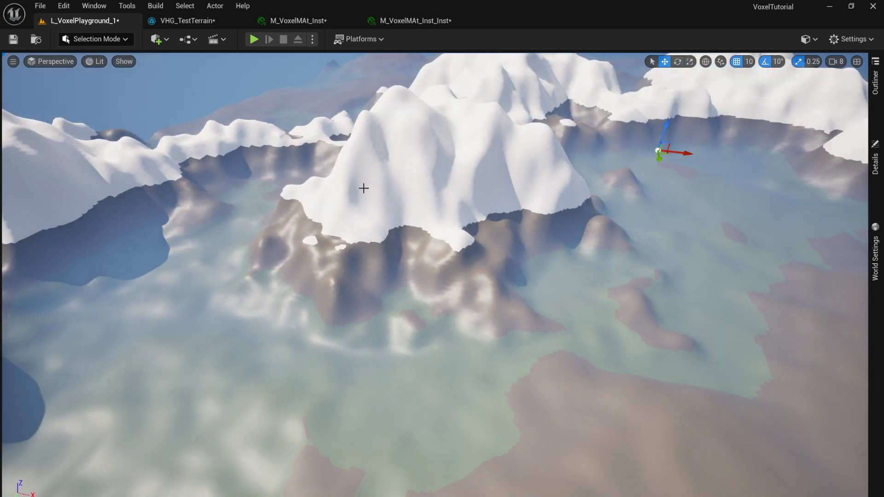
{"action": "right_click_drag", "start_coordinate": [399, 296], "coordinate": [225, 167]}
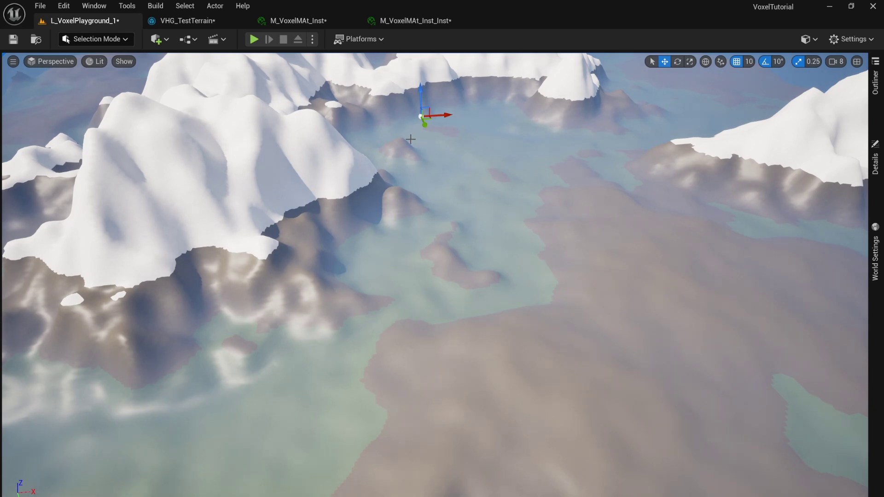
{"action": "right_click_drag", "start_coordinate": [421, 139], "coordinate": [398, 139]}
{"action": "right_click_drag", "start_coordinate": [355, 211], "coordinate": [388, 321]}
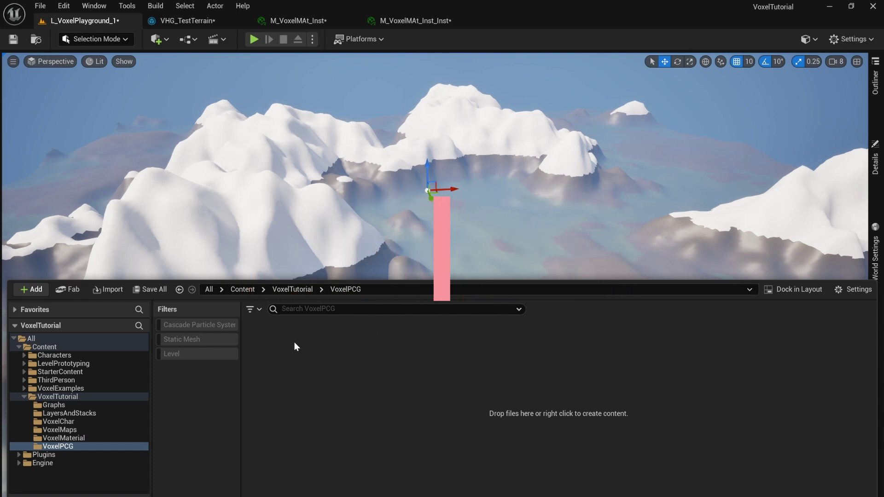
{"action": "right_click", "coordinate": [278, 338]}
{"action": "mouse_move", "coordinate": [278, 340]}
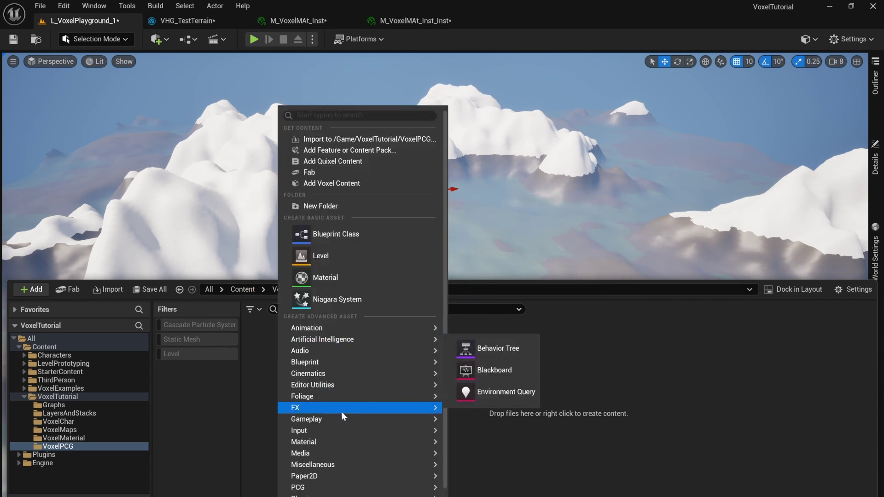
{"action": "scroll", "coordinate": [332, 399], "scroll_direction": "down", "scroll_amount": 2}
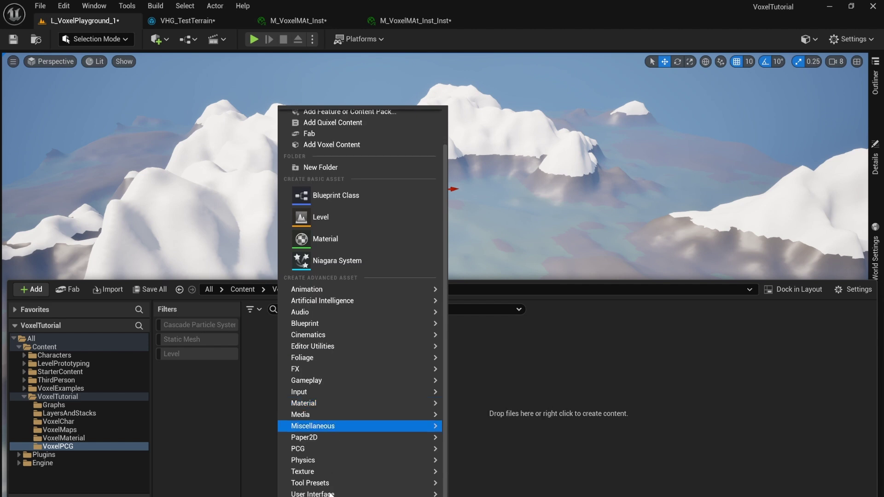
{"action": "mouse_move", "coordinate": [305, 449]}
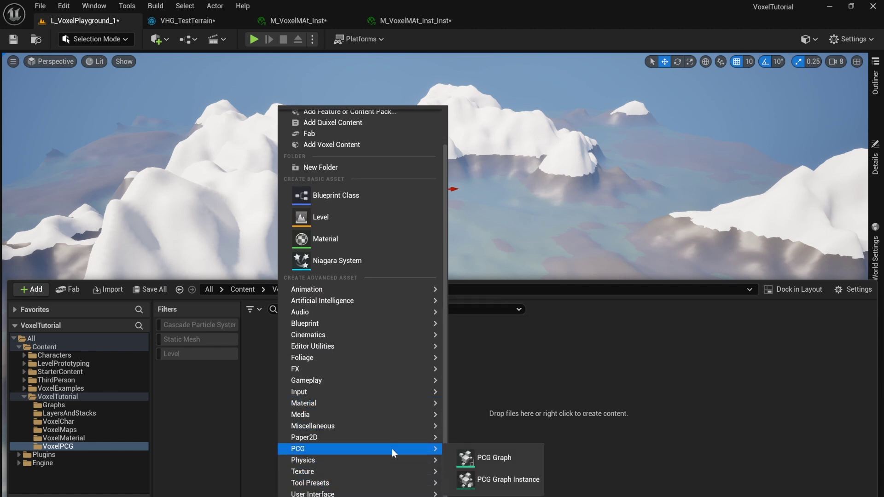
{"action": "left_click", "coordinate": [501, 457]}
{"action": "type", "text": "PCG_VoxelTe"}
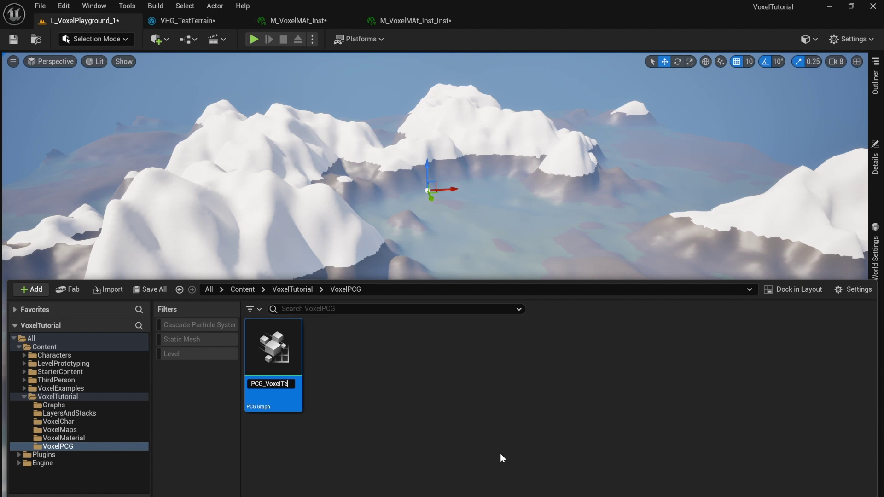
{"action": "type", "text": "st"}
{"action": "key", "text": "Return"}
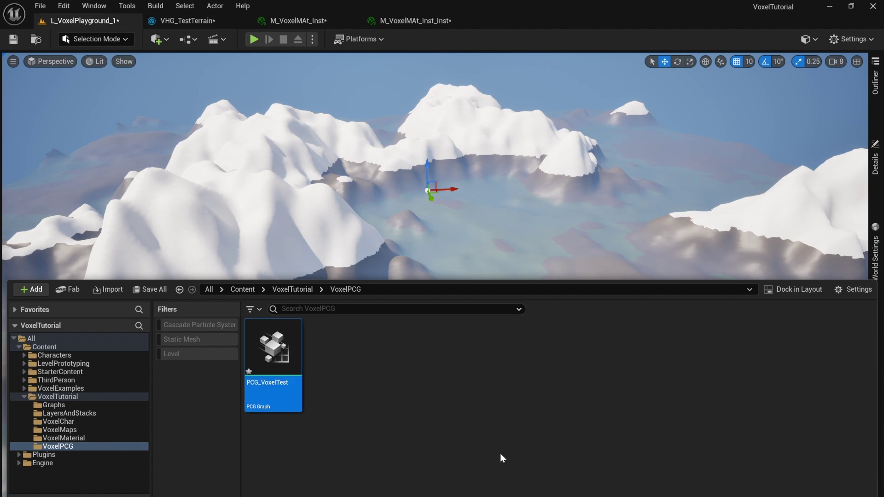
{"action": "double_click", "coordinate": [277, 363]}
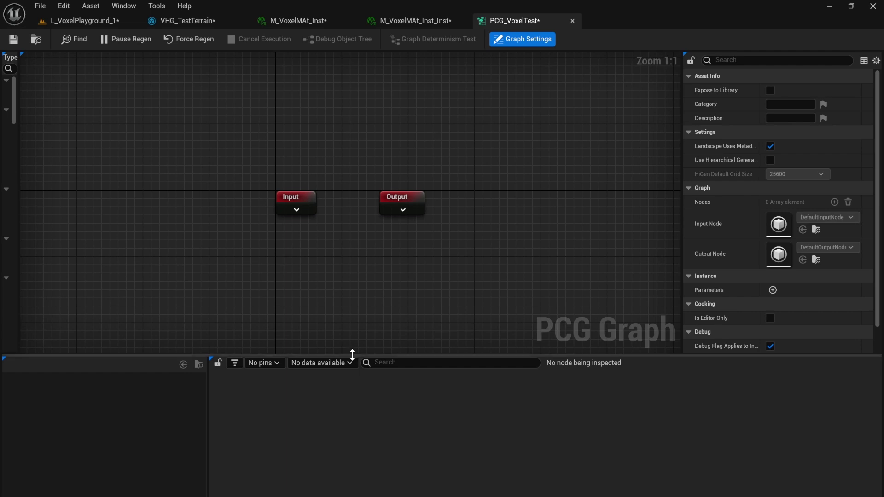
{"action": "left_click_drag", "start_coordinate": [352, 354], "coordinate": [351, 458]}
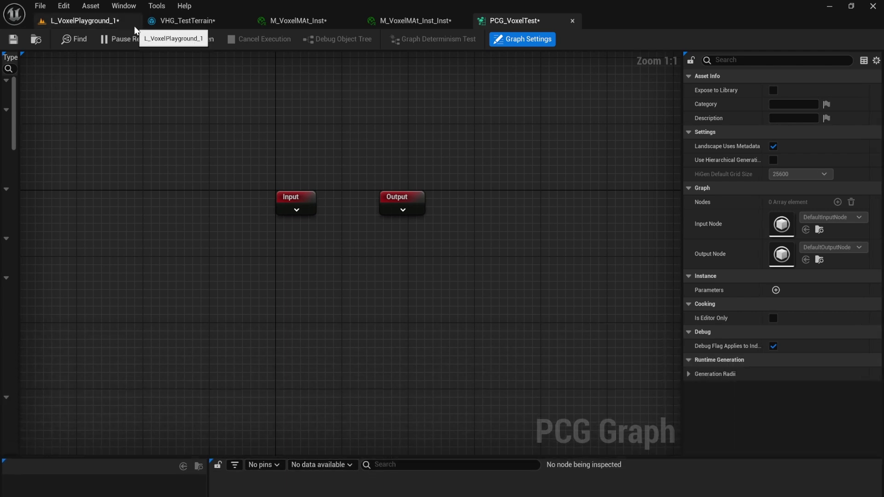
Save all changes and close the VHG_TestTerrain graph and the two material instance editors.
{"action": "key", "text": "ctrl+shift+s"}
{"action": "left_click", "coordinate": [243, 21]}
{"action": "left_click", "coordinate": [243, 21]}
{"action": "left_click", "coordinate": [243, 21]}
Place the PCG_VoxelTest graph as a volume on the flat brown valley ground in the L_VoxelPlayground_1 level.
{"action": "left_click", "coordinate": [83, 21]}
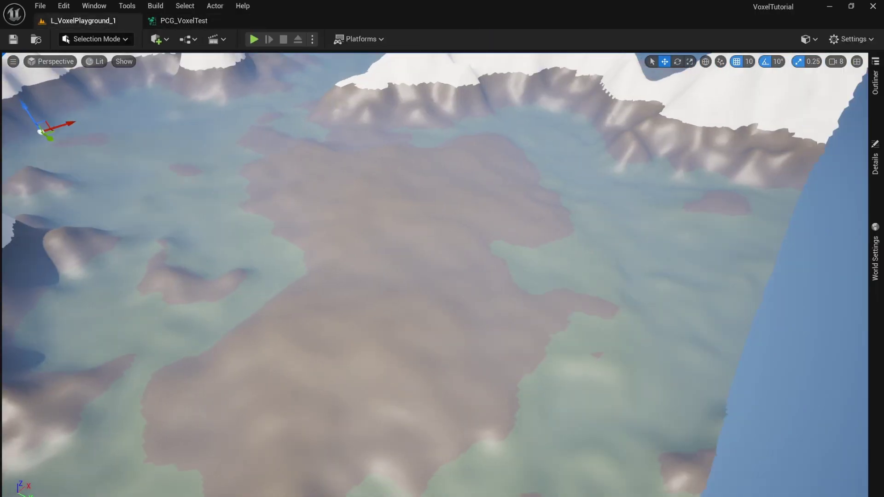
{"action": "right_click_drag", "start_coordinate": [405, 200], "coordinate": [368, 221]}
{"action": "key", "text": "ctrl+space"}
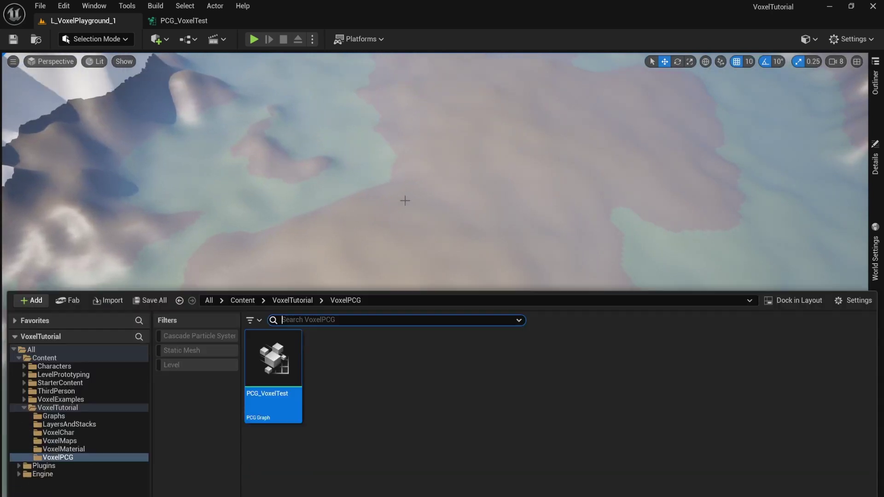
{"action": "left_click_drag", "start_coordinate": [281, 345], "coordinate": [421, 222]}
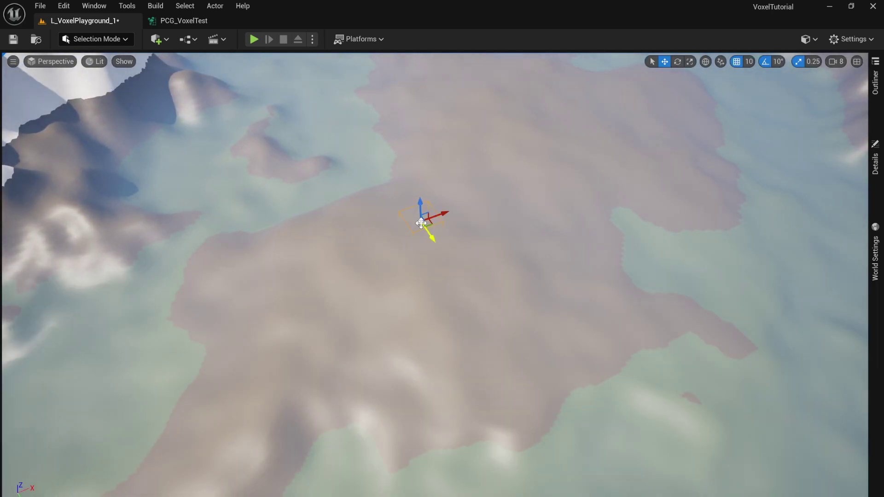
{"action": "key", "text": "f"}
{"action": "right_click_drag", "start_coordinate": [421, 223], "coordinate": [423, 188]}
{"action": "key", "text": "s"}
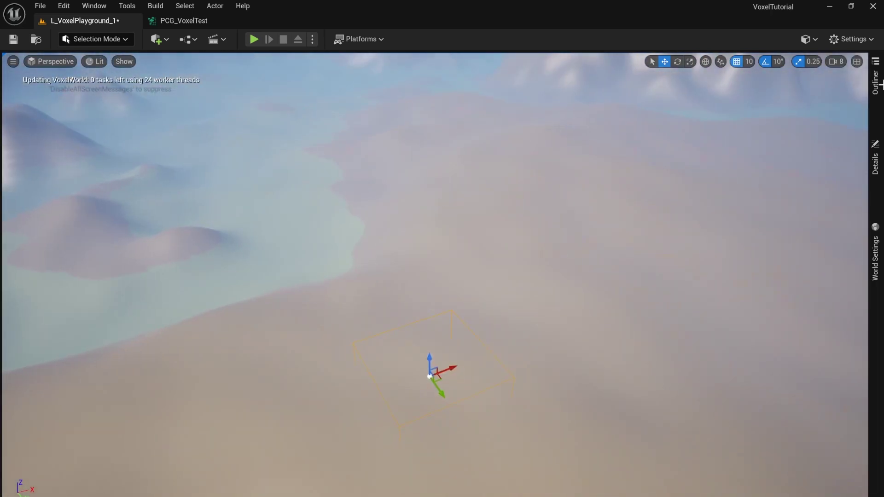
{"action": "right_click_drag", "start_coordinate": [543, 139], "coordinate": [617, 203]}
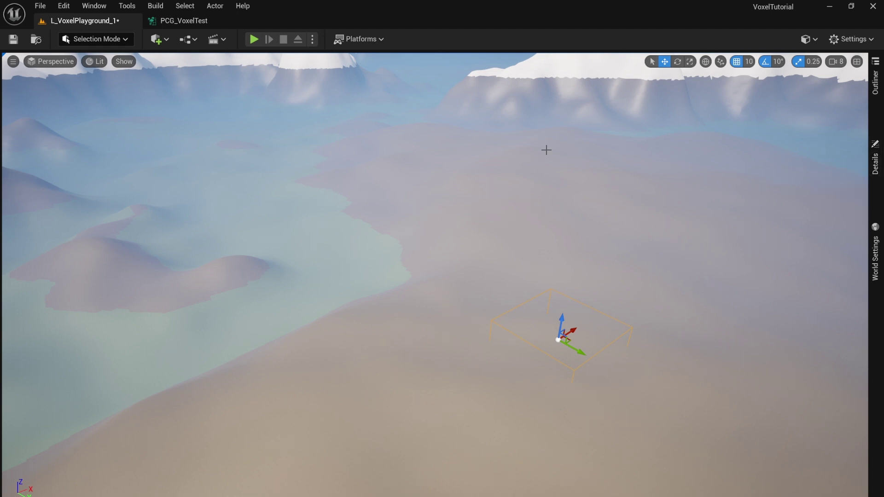
{"action": "right_click_drag", "start_coordinate": [598, 187], "coordinate": [588, 186]}
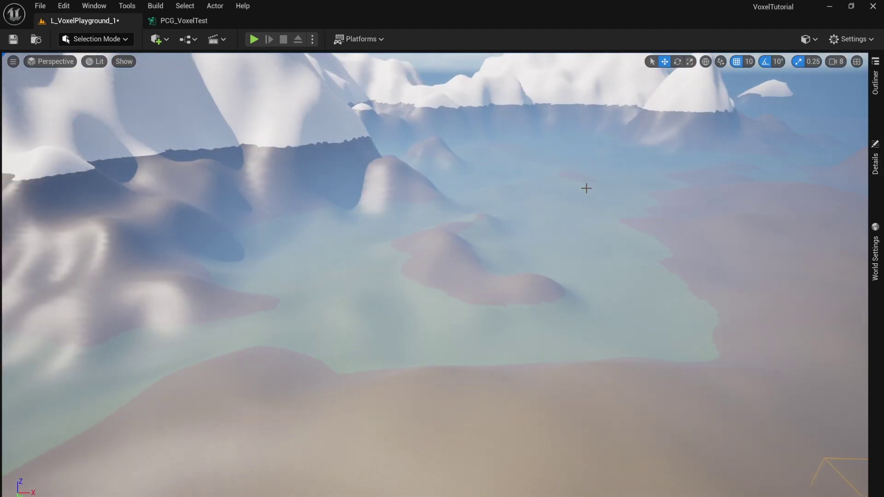
{"action": "key", "text": "f"}
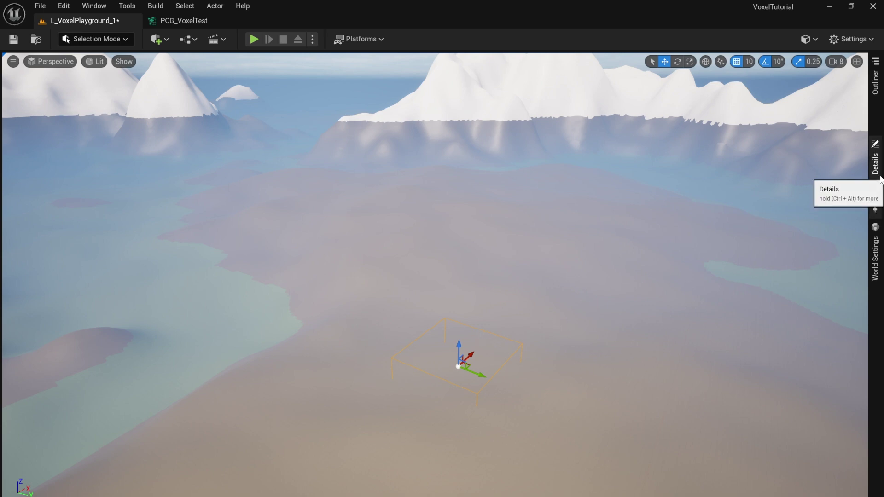
Inspect the PCG component of the PCG_VoxelTest volume and its Generation Trigger options, keeping Generate on Load.
{"action": "left_click", "coordinate": [877, 171]}
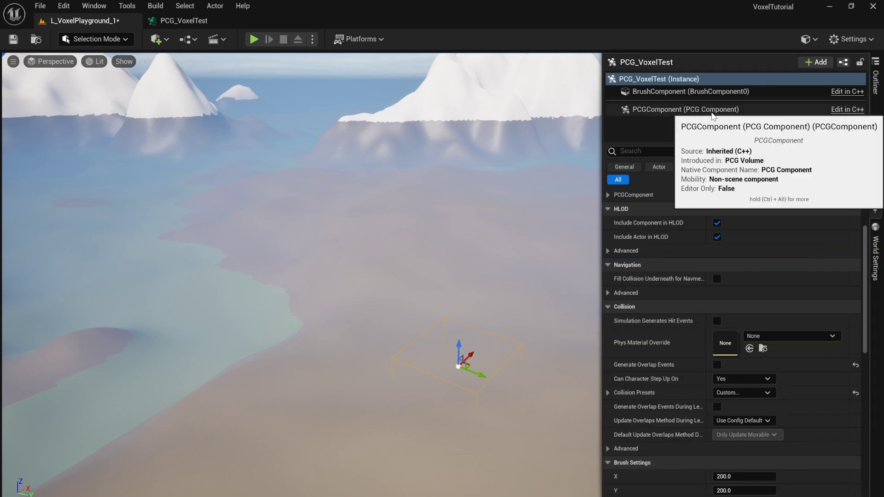
{"action": "left_click", "coordinate": [653, 111]}
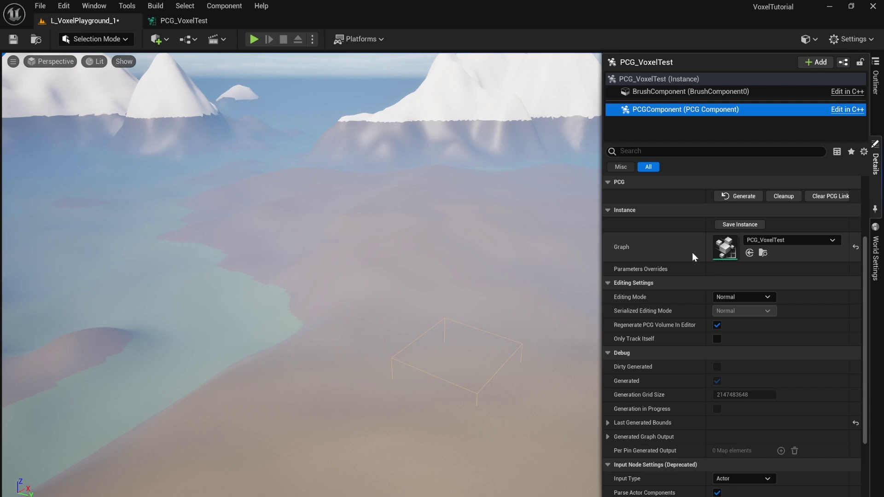
{"action": "scroll", "coordinate": [648, 297], "scroll_direction": "up", "scroll_amount": 5}
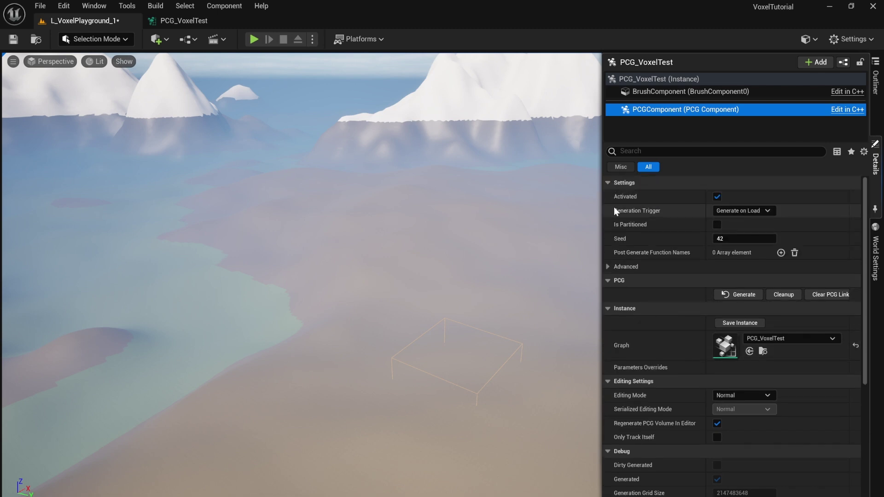
{"action": "left_click", "coordinate": [746, 212]}
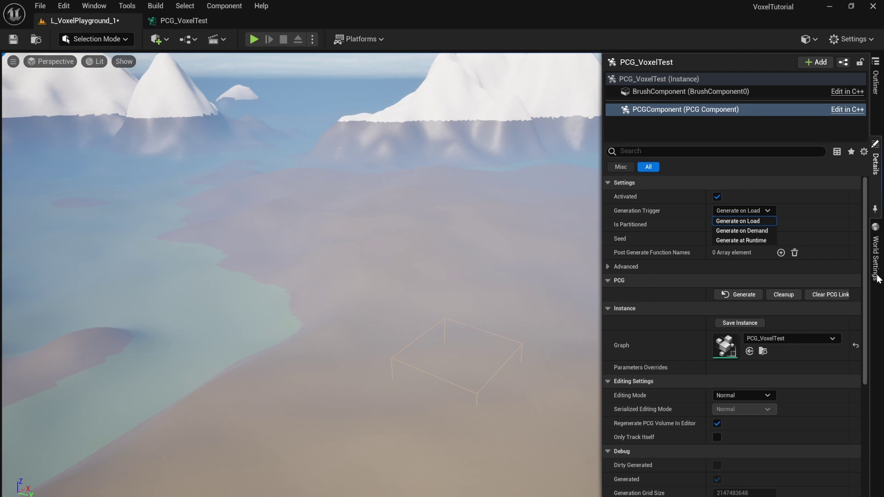
{"action": "left_click", "coordinate": [748, 220]}
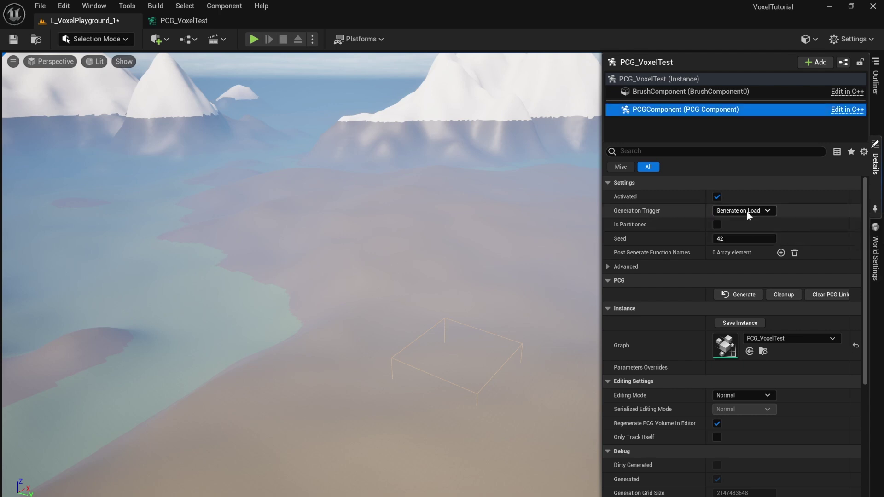
Add a Get Landscape Data node below the Input node in the PCG_VoxelTest graph.
{"action": "left_click", "coordinate": [198, 22]}
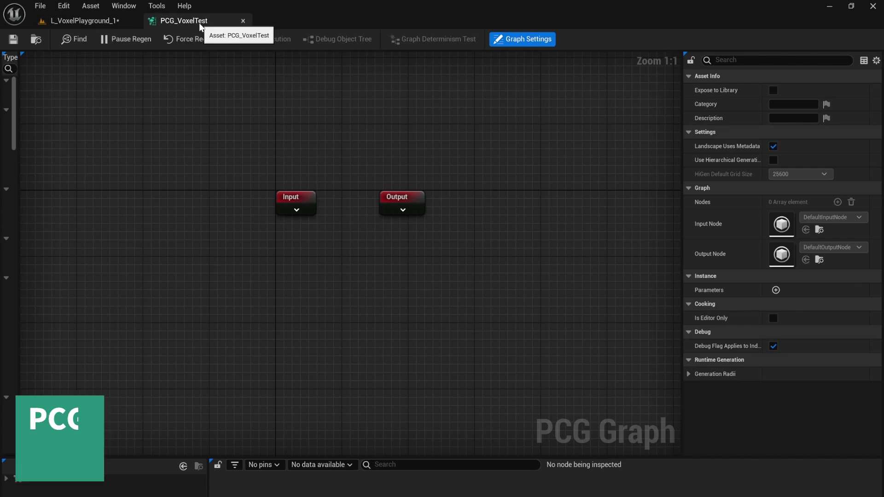
{"action": "right_click_drag", "start_coordinate": [281, 355], "coordinate": [361, 312]}
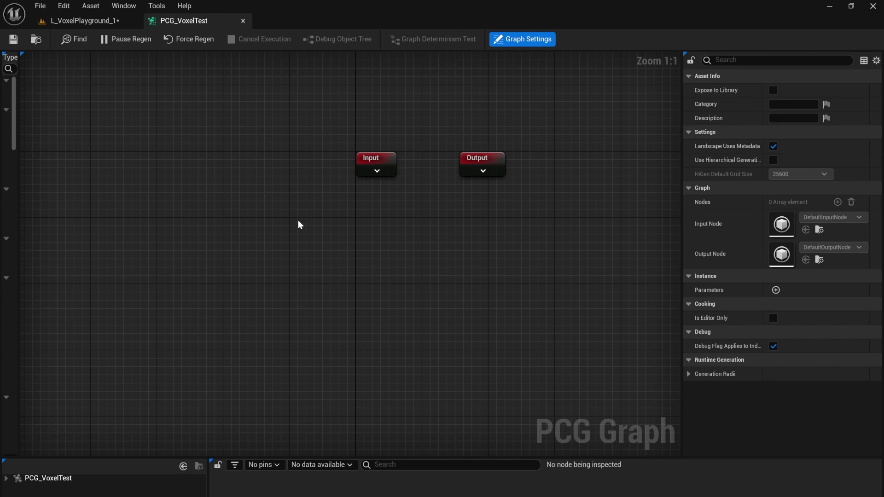
{"action": "right_click_drag", "start_coordinate": [275, 274], "coordinate": [324, 258]}
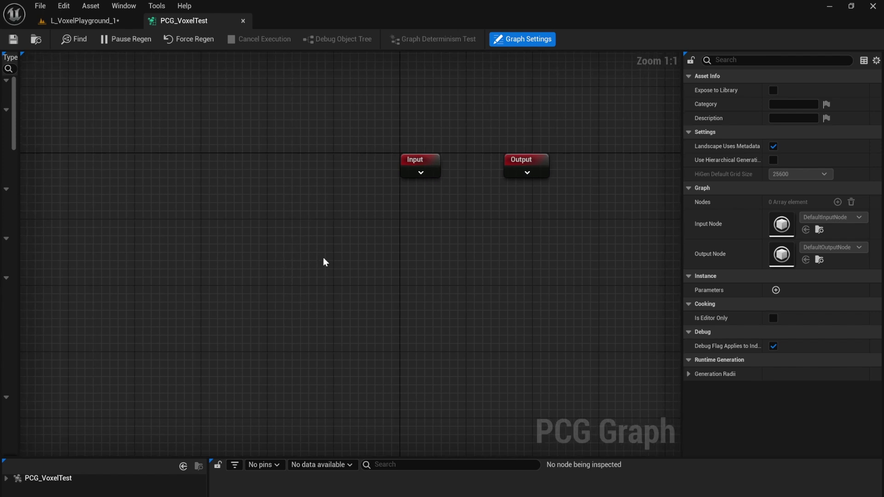
{"action": "right_click", "coordinate": [300, 274]}
{"action": "type", "text": "get landsc"}
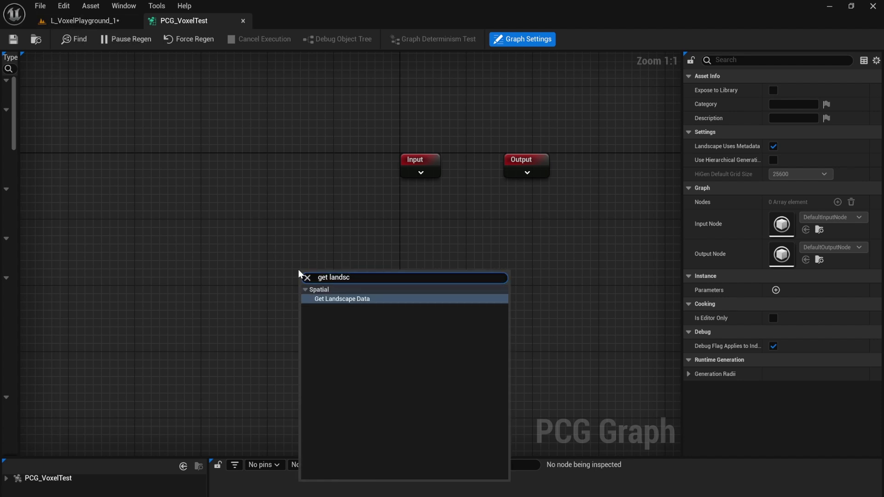
{"action": "key", "text": "Return"}
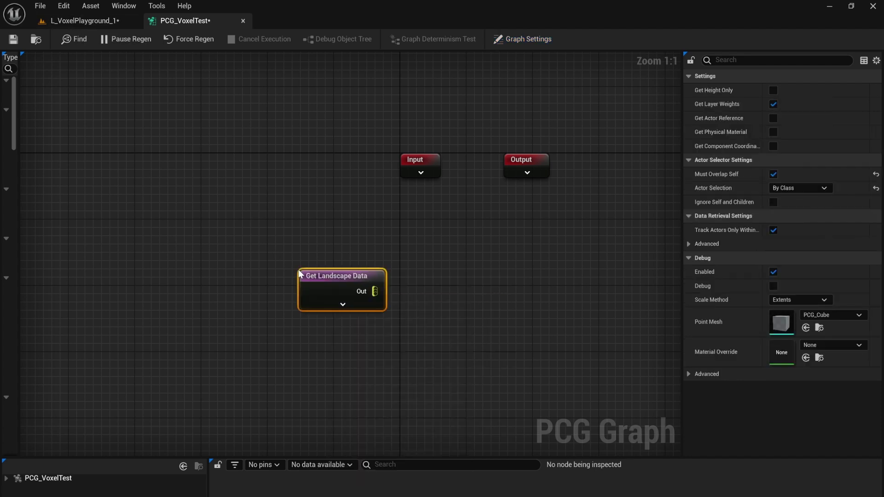
Connect the Get Landscape Data output to the Bounding Shape of a new Voxel Sampler and align the two nodes.
{"action": "left_click_drag", "start_coordinate": [375, 291], "coordinate": [426, 293]}
{"action": "type", "text": "voxelsa"}
{"action": "key", "text": "Return"}
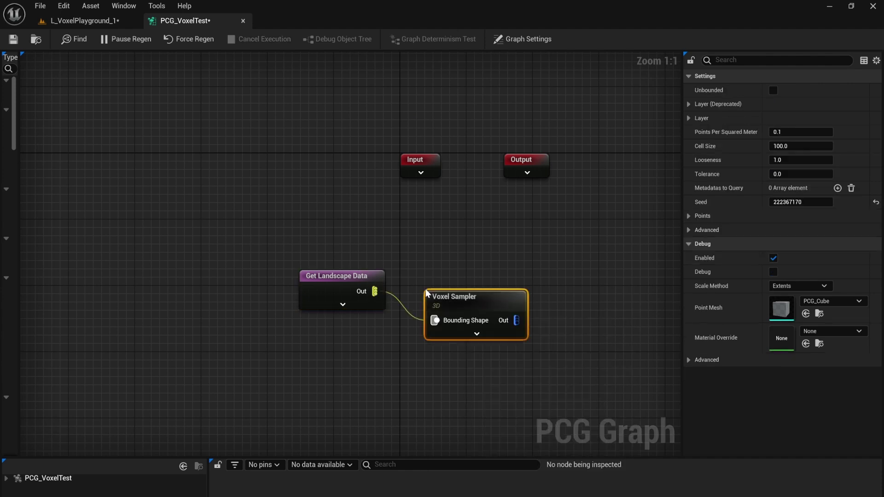
{"action": "left_click_drag", "start_coordinate": [480, 296], "coordinate": [464, 266]}
Add a Surface Sampler node and place it just above the Voxel Sampler for comparison.
{"action": "right_click", "coordinate": [425, 221]}
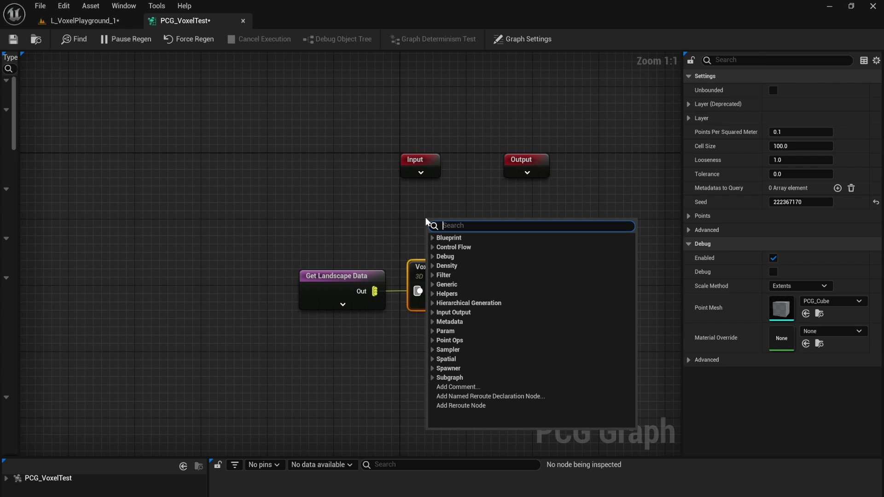
{"action": "type", "text": "surfa"}
{"action": "key", "text": "Return"}
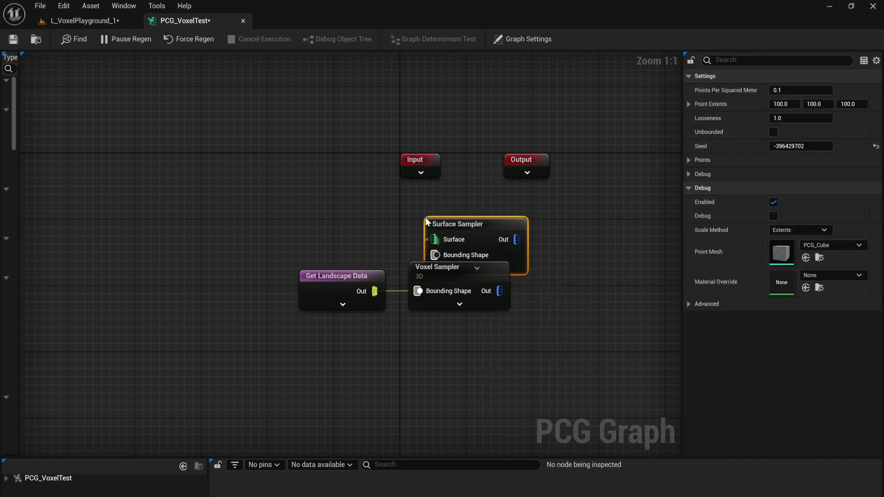
{"action": "left_click_drag", "start_coordinate": [426, 223], "coordinate": [417, 200]}
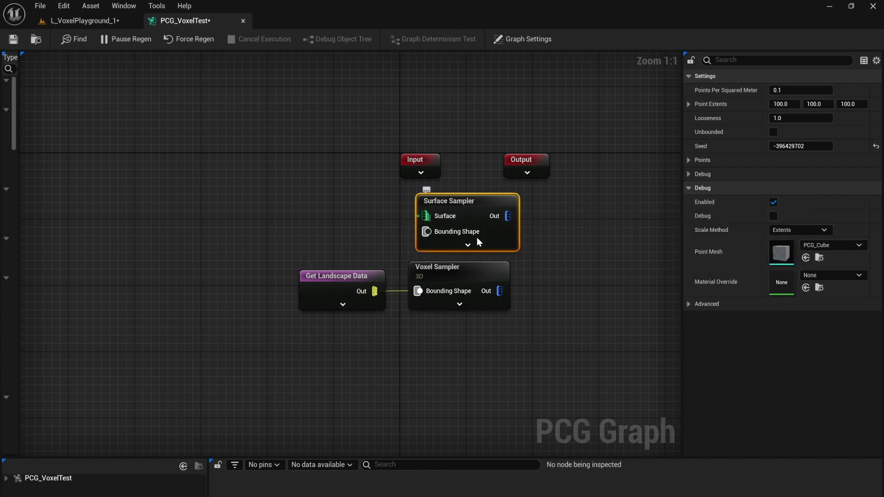
Compare the settings of the Voxel Sampler and Surface Sampler, and delete the Surface Sampler node.
{"action": "right_click_drag", "start_coordinate": [444, 369], "coordinate": [443, 306]}
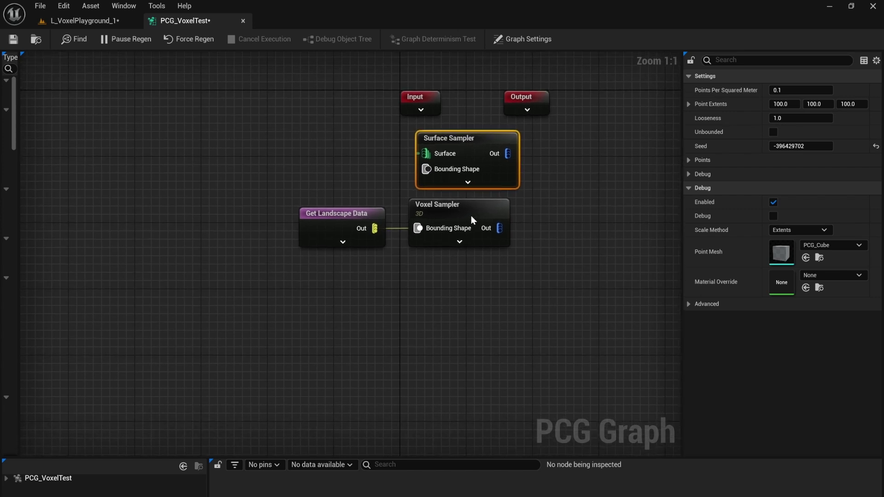
{"action": "left_click", "coordinate": [436, 206]}
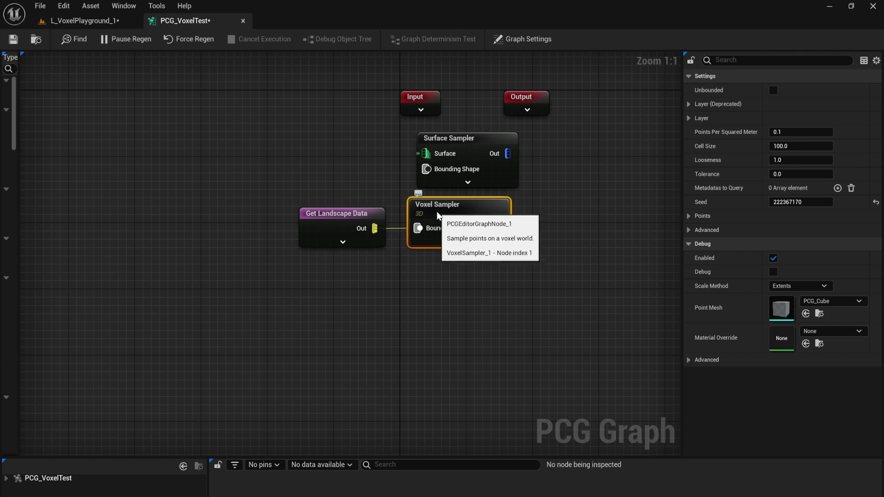
{"action": "left_click", "coordinate": [462, 134]}
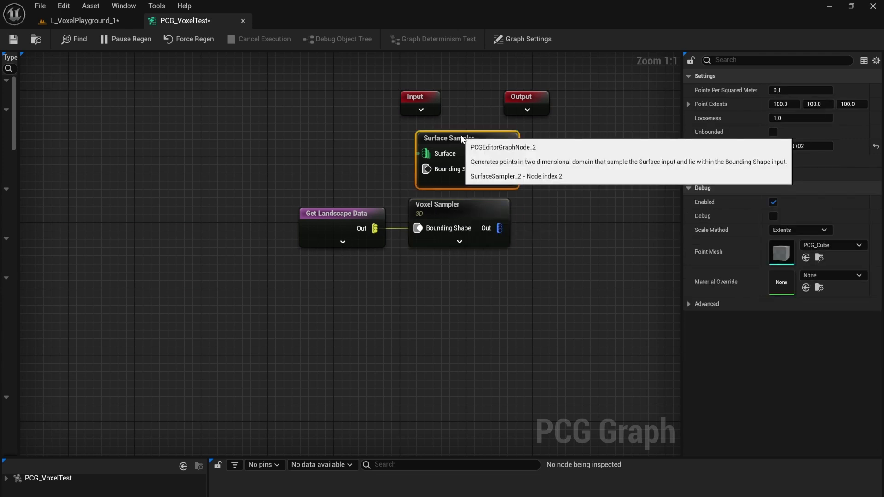
{"action": "key", "text": "Delete"}
{"action": "left_click", "coordinate": [447, 211]}
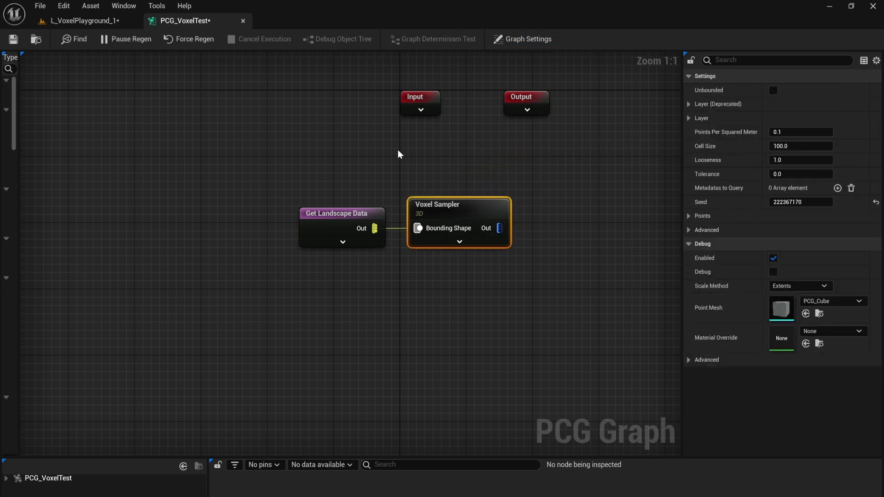
Set the Voxel Sampler's layer stack to NewVoxelLayerStackTutorial.
{"action": "left_click", "coordinate": [689, 120]}
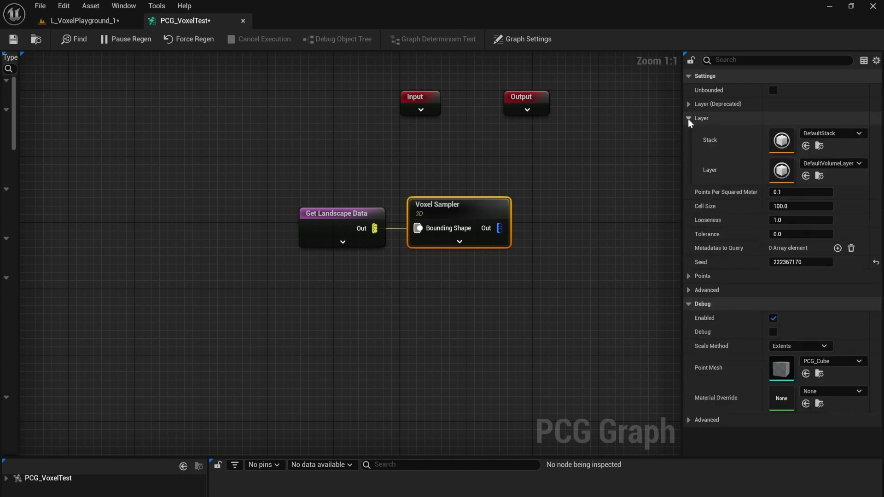
{"action": "left_click", "coordinate": [847, 134]}
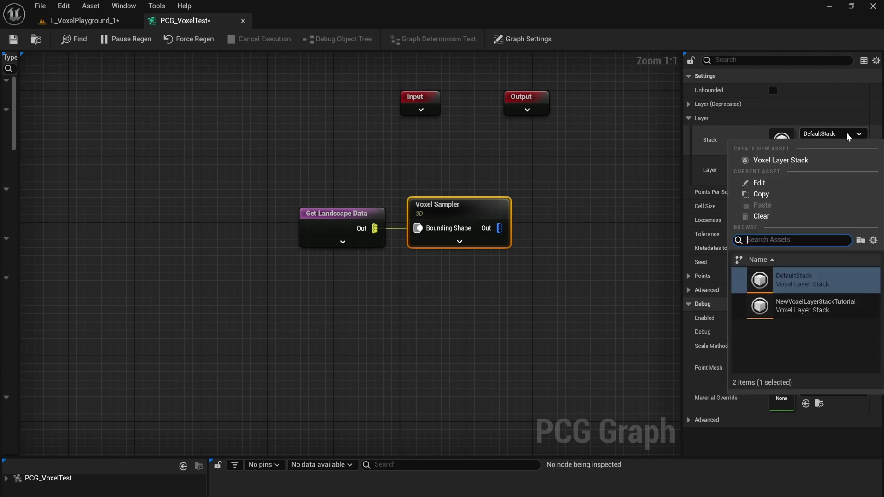
{"action": "left_click", "coordinate": [823, 304]}
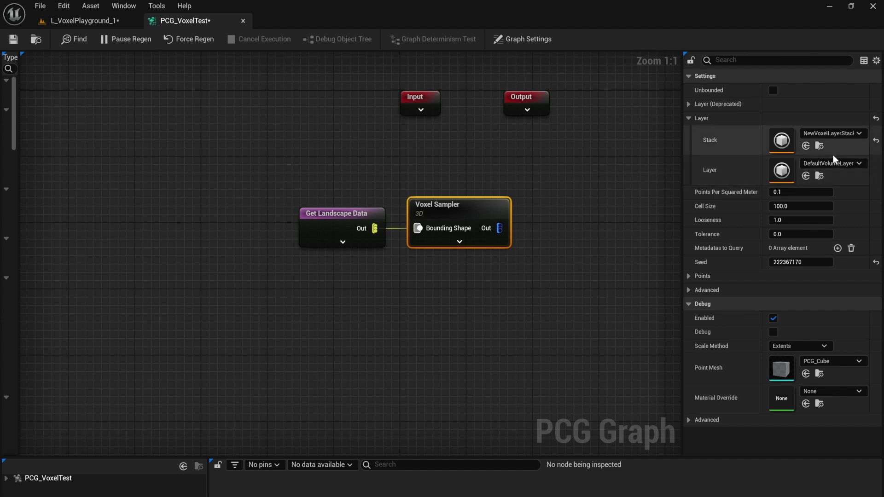
Turn on debug display for the Voxel Sampler and view its sampled points on the terrain in L_VoxelPlayground.
{"action": "right_click_drag", "start_coordinate": [497, 357], "coordinate": [397, 337]}
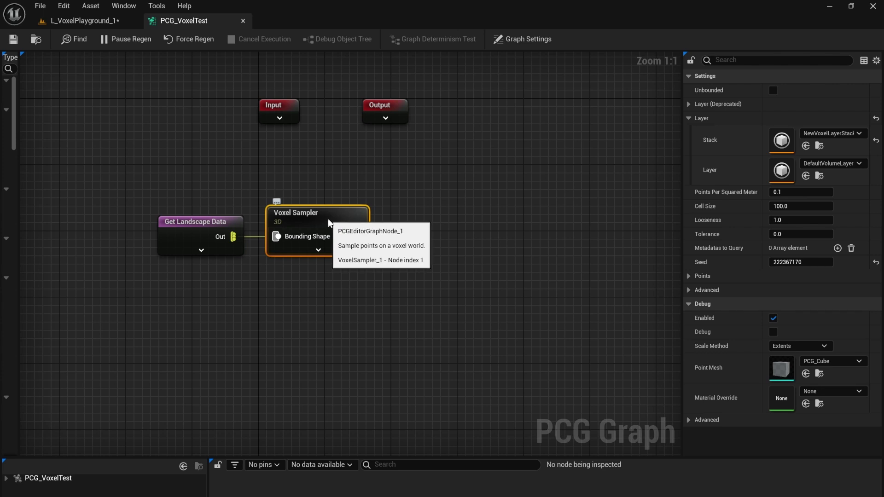
{"action": "key", "text": "d"}
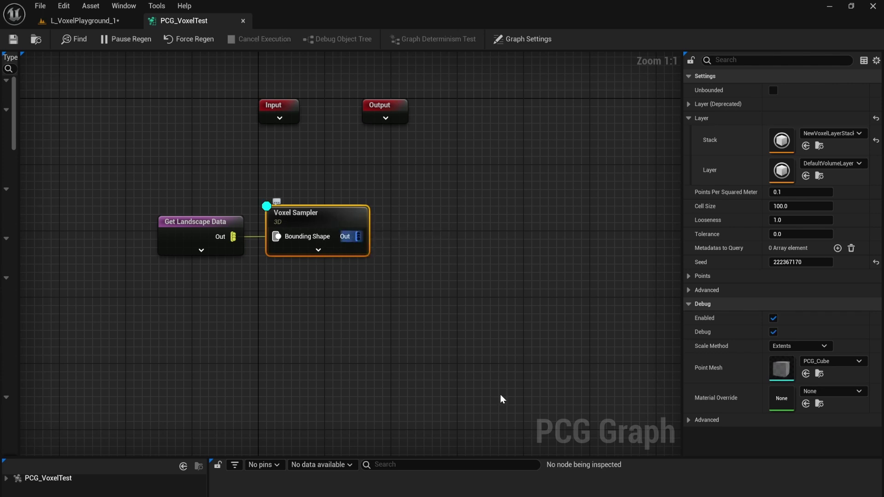
{"action": "left_click", "coordinate": [110, 26]}
{"action": "right_click_drag", "start_coordinate": [432, 258], "coordinate": [341, 288]}
{"action": "key", "text": "w"}
{"action": "key", "text": "s"}
{"action": "key", "text": "d"}
{"action": "key", "text": "s"}
{"action": "mouse_move", "coordinate": [642, 186]}
{"action": "right_mouse_down"}
{"action": "mouse_move", "coordinate": [599, 184]}
{"action": "mouse_move", "coordinate": [642, 186]}
{"action": "right_mouse_up"}
{"action": "key", "text": "w"}
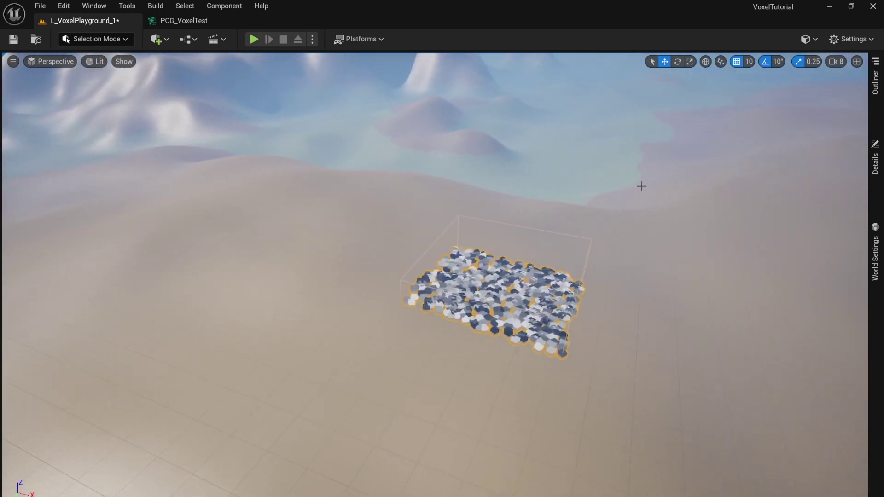
Set the Voxel Sampler's Points Per Squared Meter to 0.01 and check the point density in the level.
{"action": "left_click", "coordinate": [196, 21]}
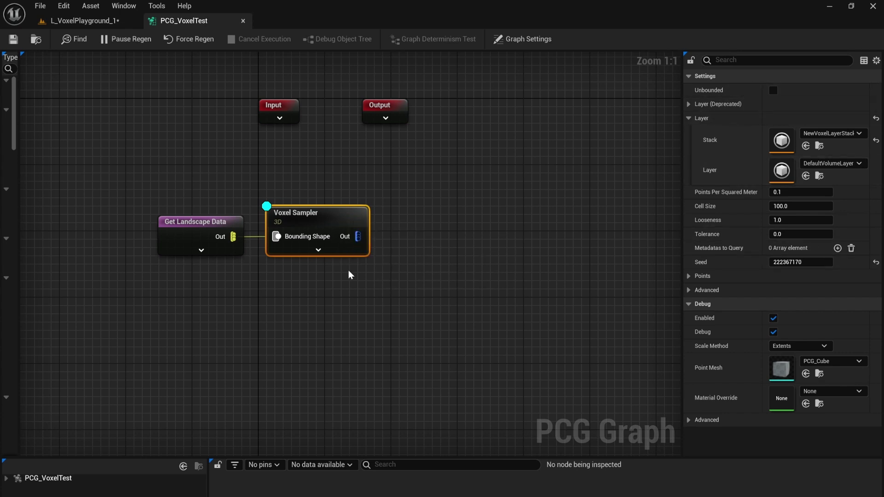
{"action": "left_click", "coordinate": [793, 191]}
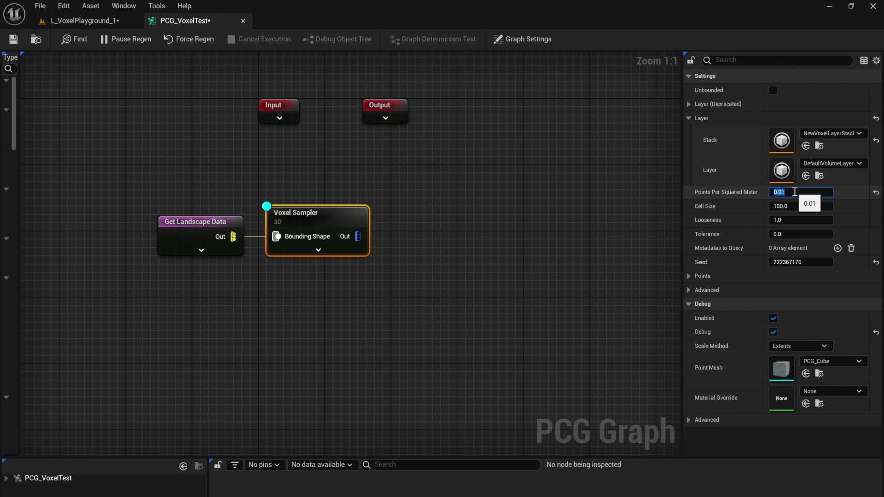
{"action": "left_click", "coordinate": [83, 21]}
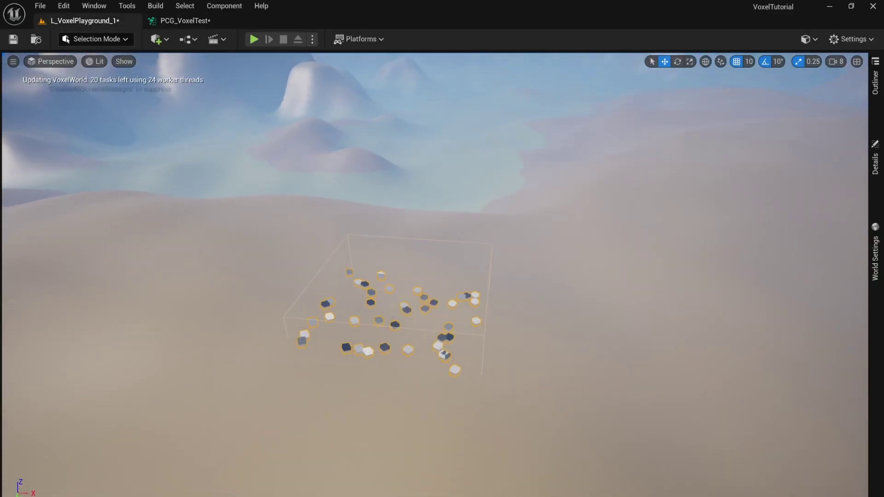
Add a Static Mesh Spawner fed by the Voxel Sampler output and place it close beside that node.
{"action": "left_click", "coordinate": [193, 20]}
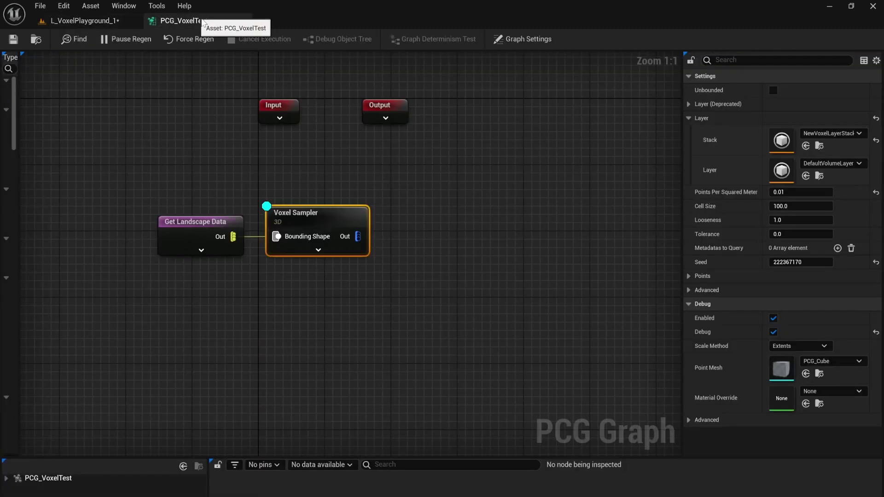
{"action": "left_click_drag", "start_coordinate": [358, 236], "coordinate": [454, 220]}
{"action": "type", "text": "s"}
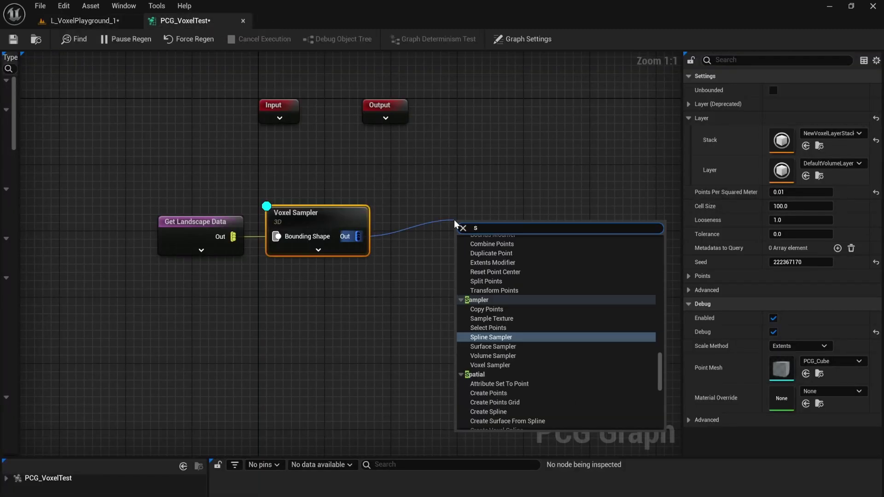
{"action": "type", "text": "ta"}
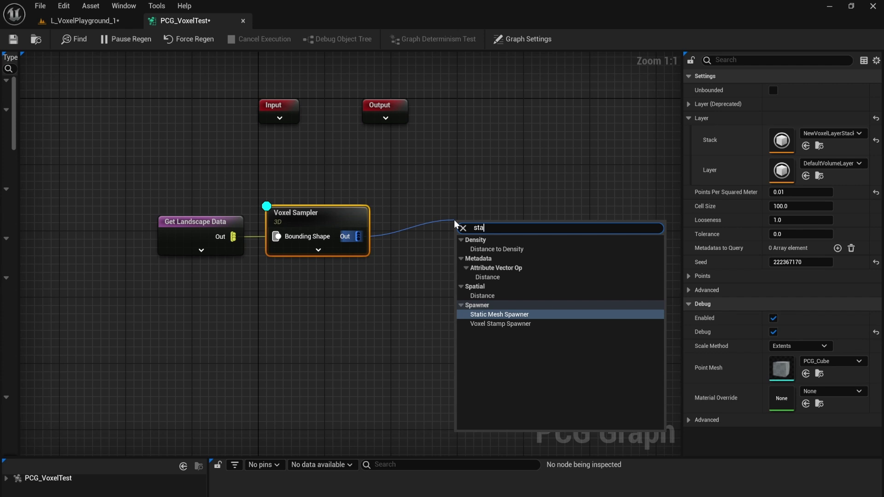
{"action": "key", "text": "Return"}
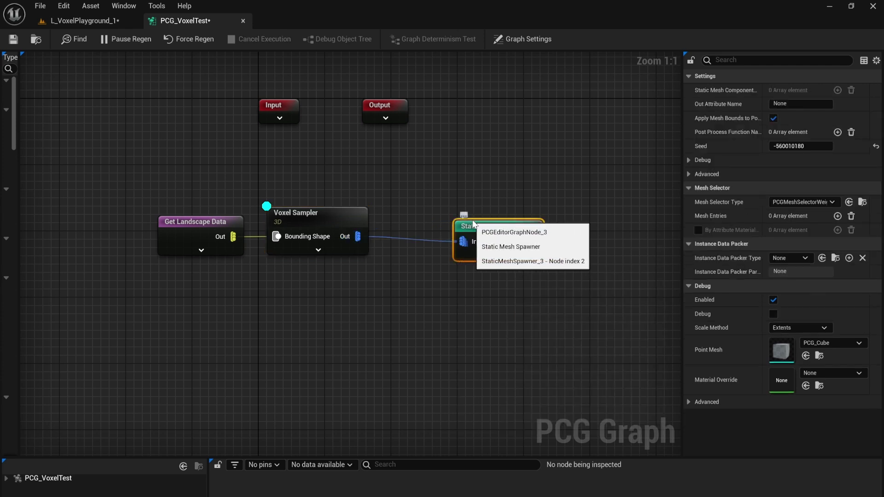
{"action": "left_click_drag", "start_coordinate": [465, 214], "coordinate": [423, 213]}
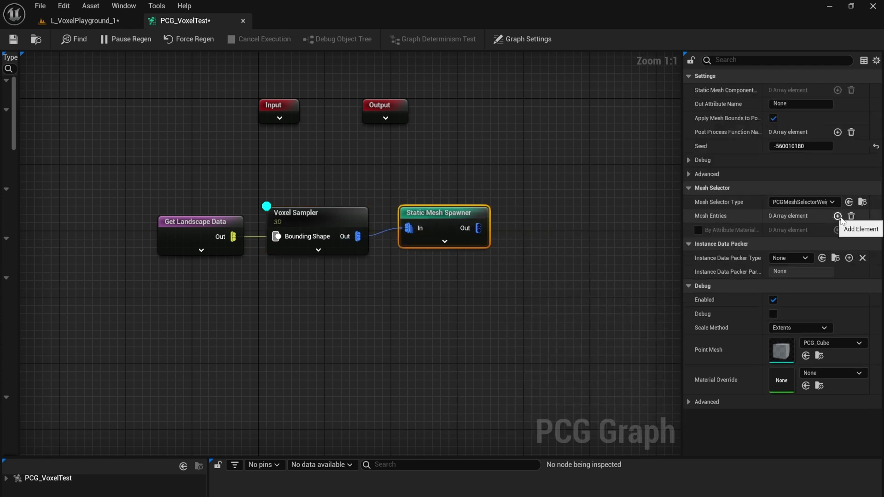
Add one mesh entry to the Static Mesh Spawner and assign a cube static mesh to its descriptor.
{"action": "left_click", "coordinate": [838, 216]}
{"action": "left_click", "coordinate": [698, 230]}
{"action": "left_click", "coordinate": [705, 245]}
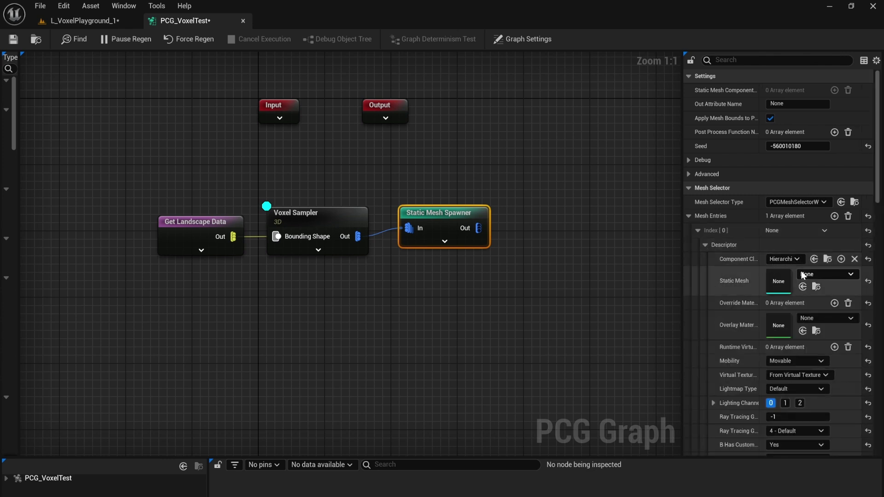
{"action": "left_click", "coordinate": [824, 274]}
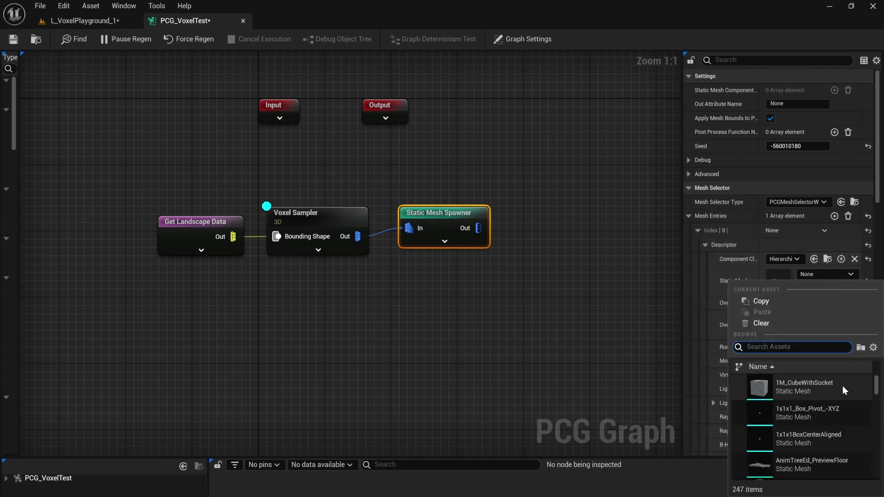
{"action": "type", "text": "cube"}
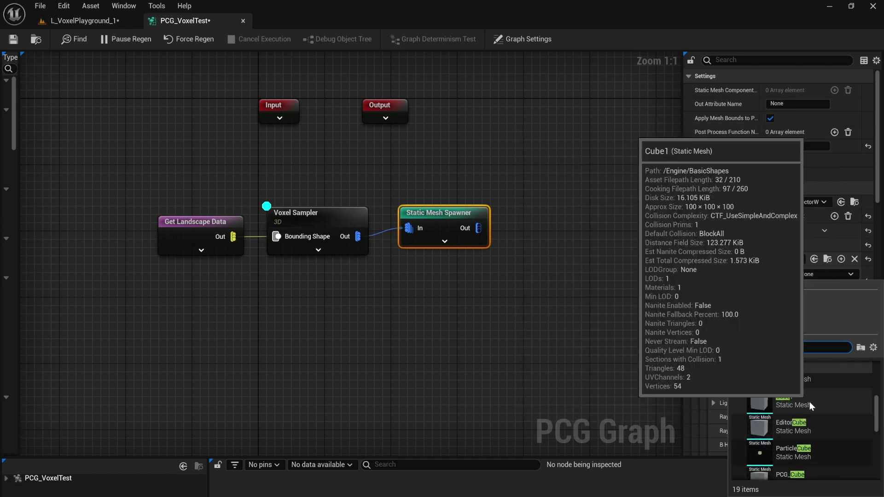
{"action": "left_click", "coordinate": [791, 465]}
Turn off the Voxel Sampler's debug display and inspect the spawned cubes on the terrain in the level.
{"action": "left_click", "coordinate": [79, 20]}
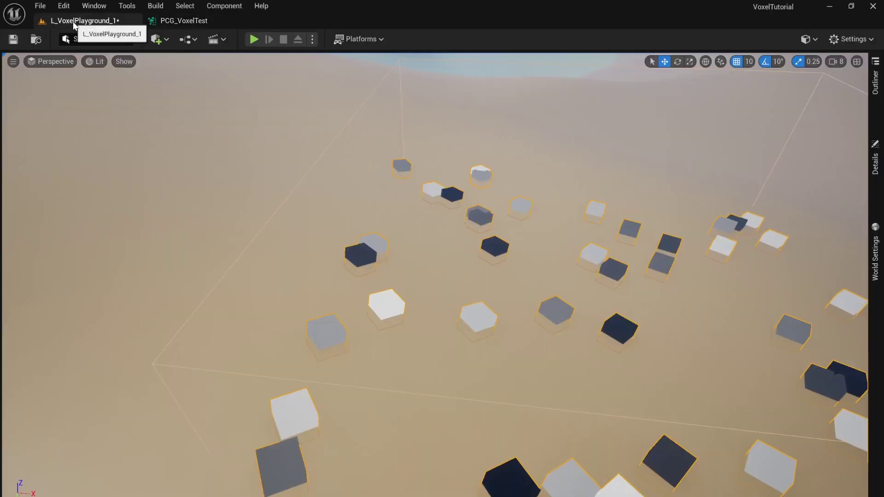
{"action": "left_click", "coordinate": [162, 19]}
{"action": "left_click", "coordinate": [316, 209]}
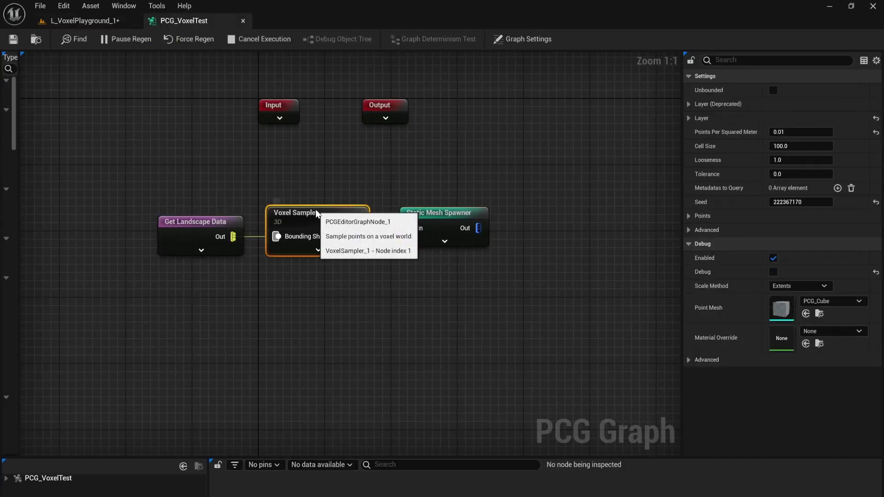
{"action": "left_click", "coordinate": [79, 21]}
{"action": "right_click_drag", "start_coordinate": [368, 221], "coordinate": [396, 239]}
{"action": "key", "text": "w"}
{"action": "key", "text": "s"}
{"action": "key", "text": "w"}
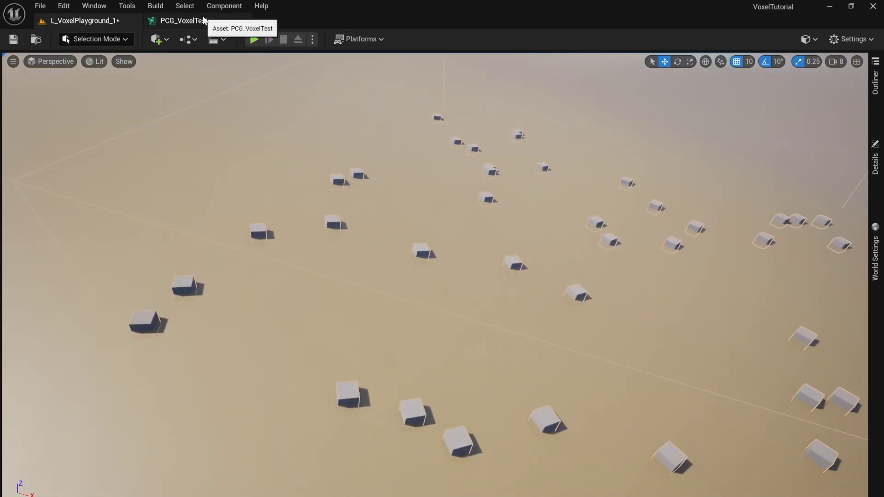
Play the level, detach from the player to fly over the terrain, and stop the session.
{"action": "left_click", "coordinate": [259, 39]}
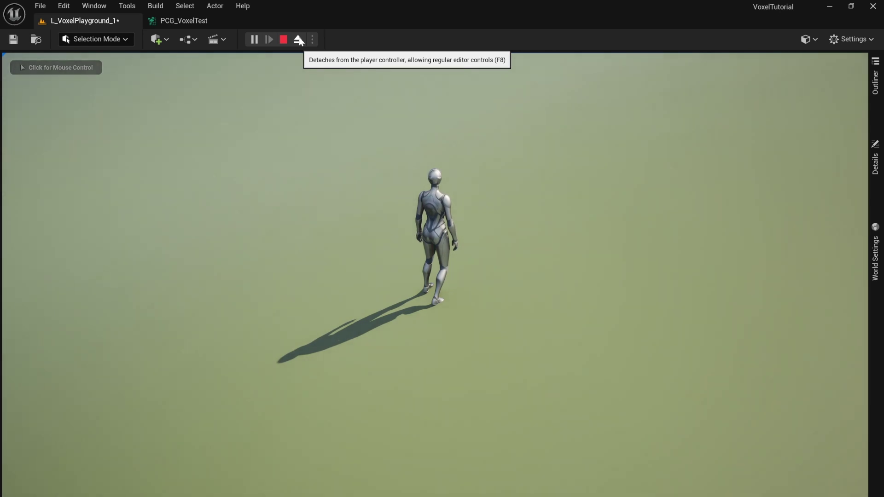
{"action": "left_click", "coordinate": [299, 40]}
{"action": "right_click_drag", "start_coordinate": [563, 216], "coordinate": [585, 219]}
{"action": "key", "text": "w"}
{"action": "key", "text": "Escape"}
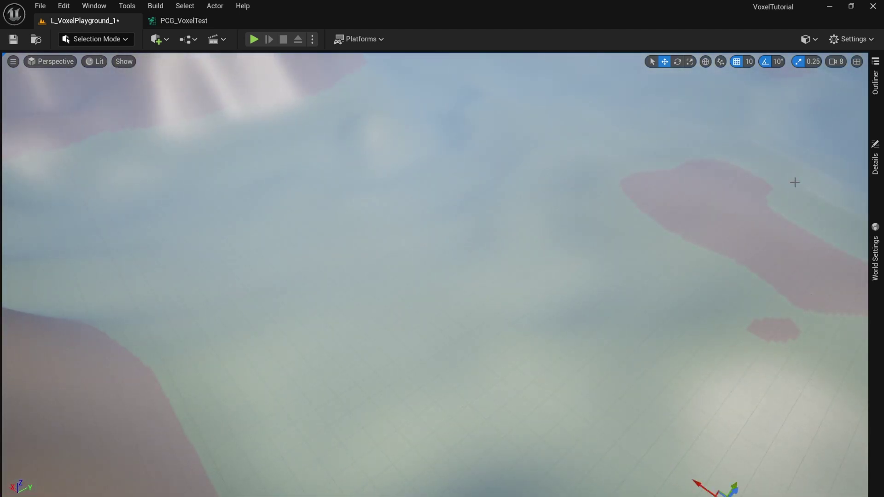
Randomize the Seed of the VHG_TestTerrain stamp and set the PCG_VoxelTest generation trigger to Generate at Runtime.
{"action": "left_click", "coordinate": [874, 158]}
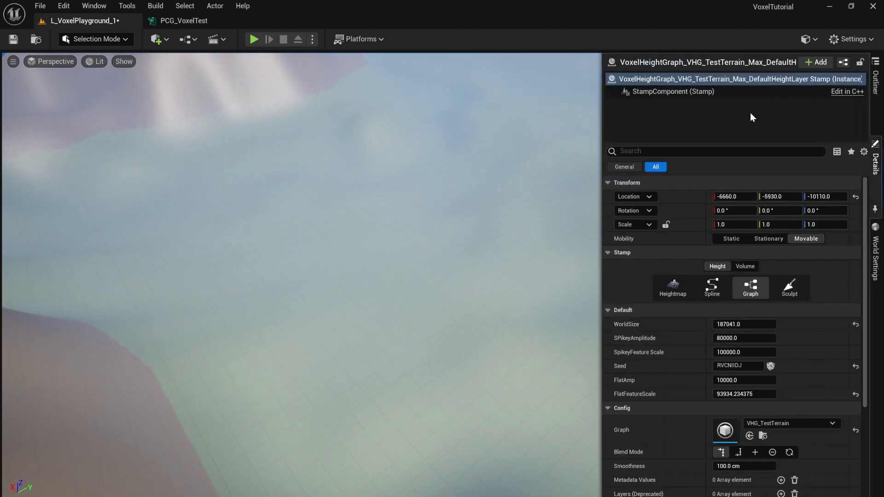
{"action": "left_click", "coordinate": [771, 366]}
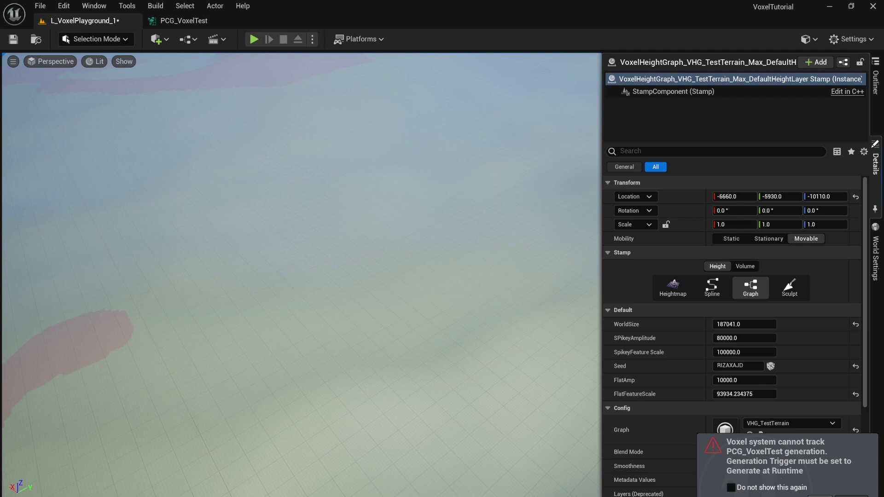
{"action": "left_click", "coordinate": [820, 486]}
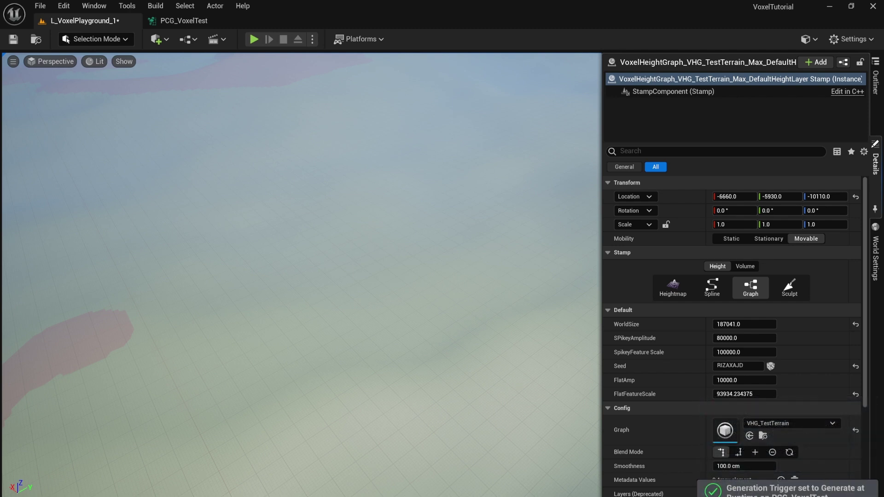
Play the level from a chosen spot on the terrain and detach from the player to look over the landscape.
{"action": "right_click_drag", "start_coordinate": [294, 184], "coordinate": [396, 202]}
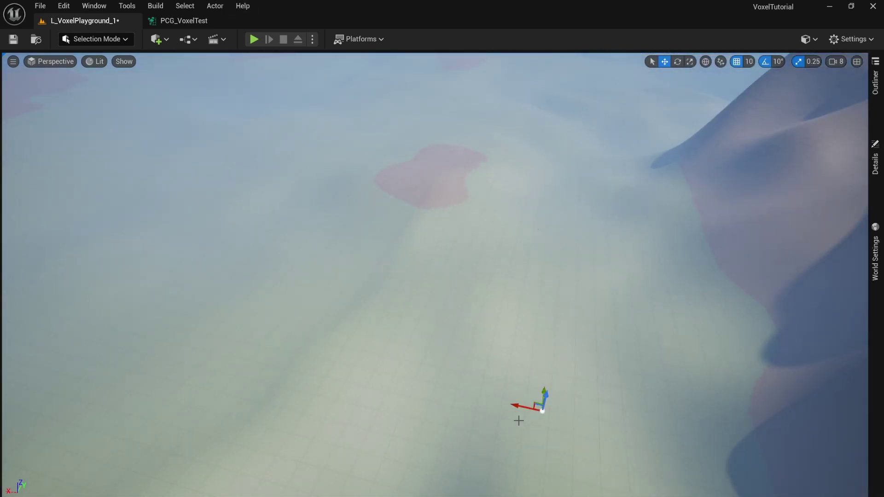
{"action": "right_click", "coordinate": [345, 445]}
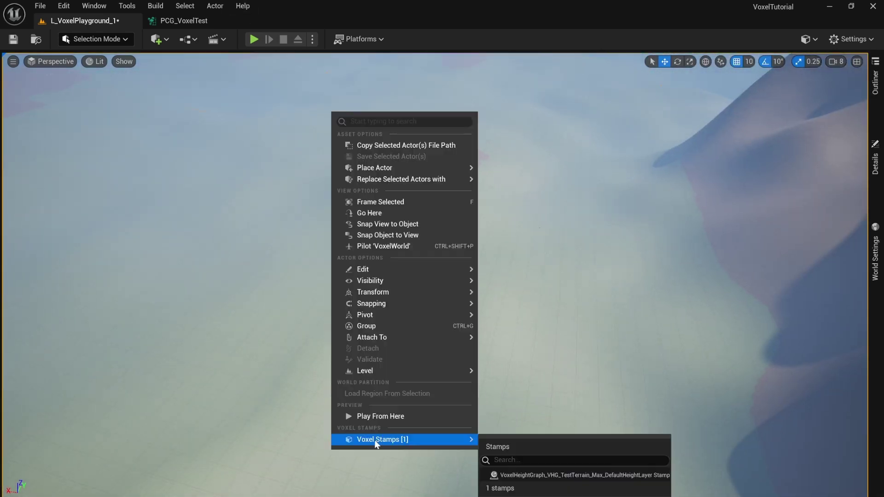
{"action": "left_click", "coordinate": [374, 418]}
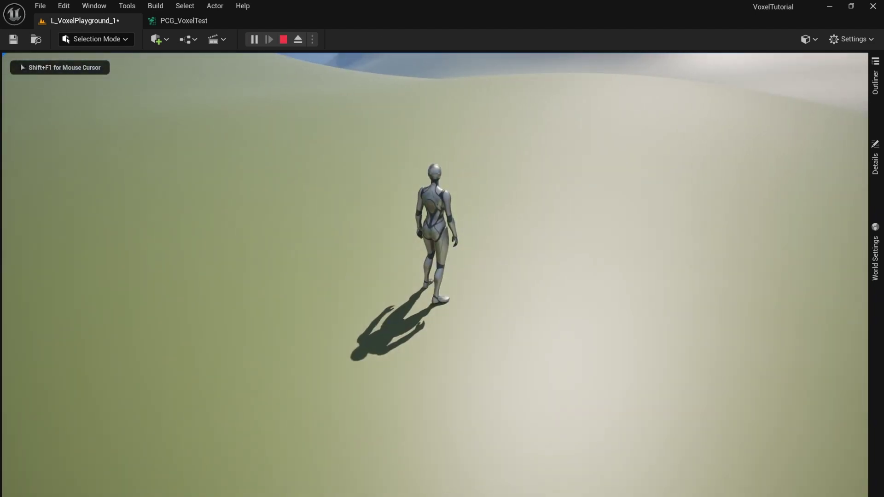
{"action": "key", "text": "F8"}
{"action": "right_click_drag", "start_coordinate": [435, 275], "coordinate": [250, 239]}
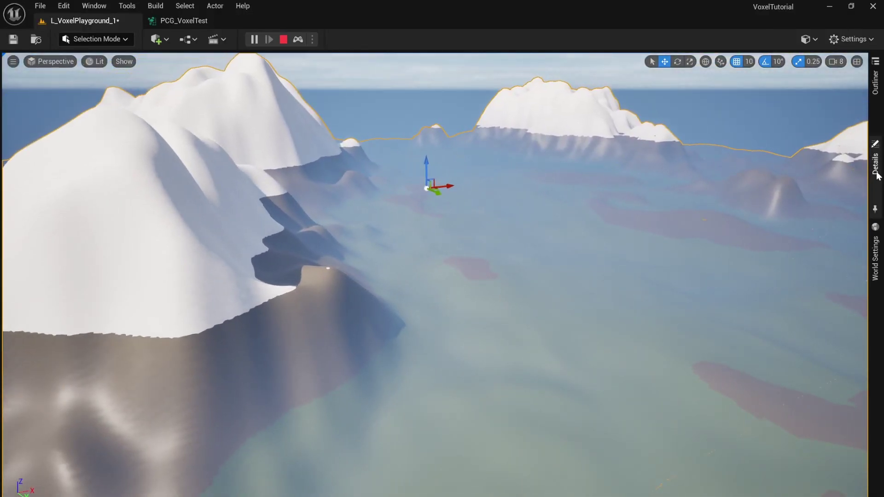
Find the PCG_VoxelTest volume in the running level, check its details and surrounding terrain, and stop the play session.
{"action": "left_click", "coordinate": [874, 82]}
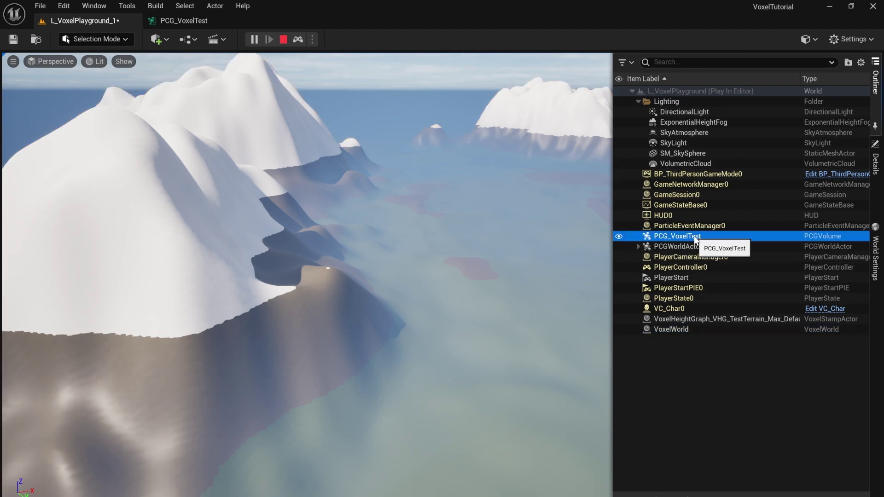
{"action": "right_click_drag", "start_coordinate": [561, 246], "coordinate": [543, 272]}
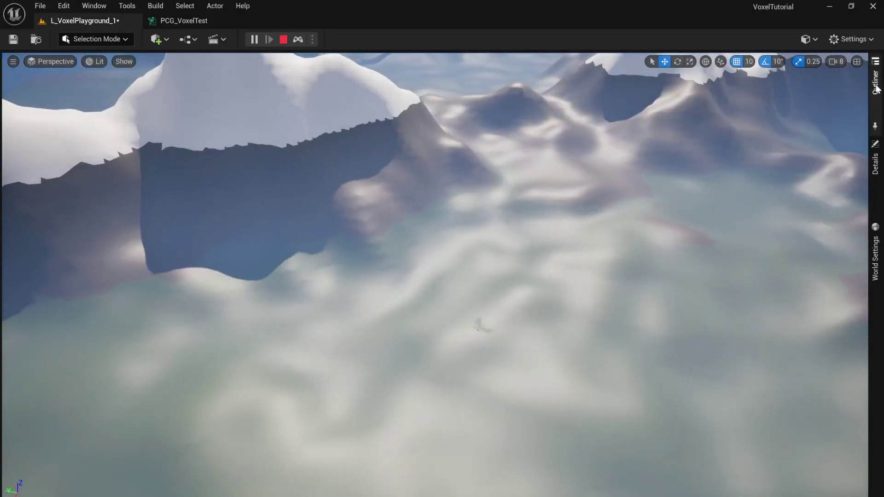
{"action": "left_click", "coordinate": [875, 164]}
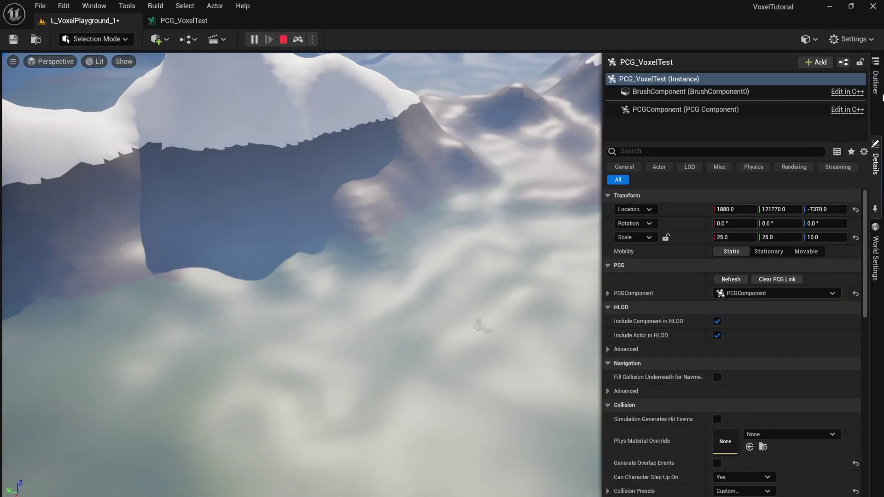
{"action": "right_click_drag", "start_coordinate": [336, 325], "coordinate": [391, 244]}
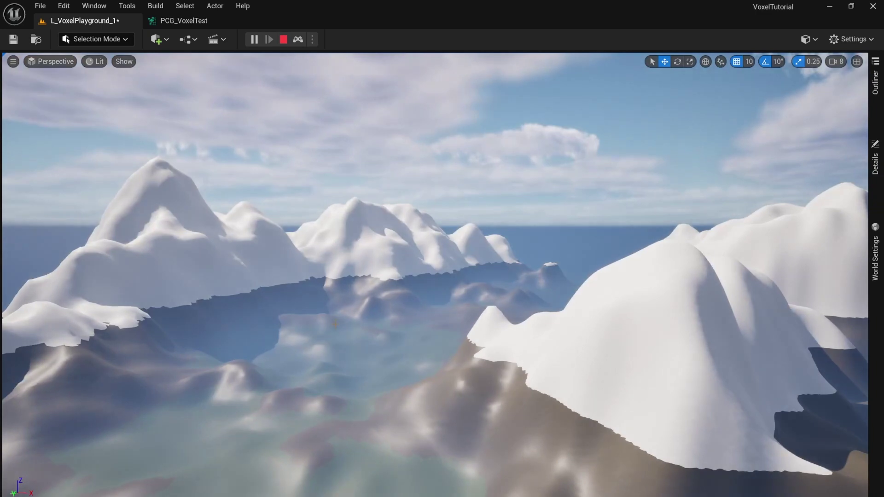
{"action": "scroll", "coordinate": [335, 325], "scroll_direction": "up", "scroll_amount": 3}
{"action": "right_click_drag", "start_coordinate": [335, 325], "coordinate": [516, 346]}
{"action": "key", "text": "s"}
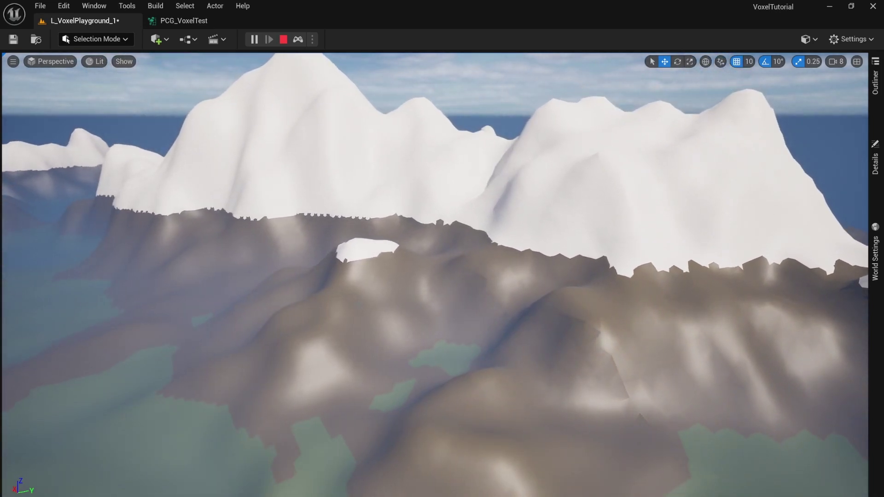
{"action": "key", "text": "Escape"}
{"action": "right_click_drag", "start_coordinate": [353, 371], "coordinate": [411, 313]}
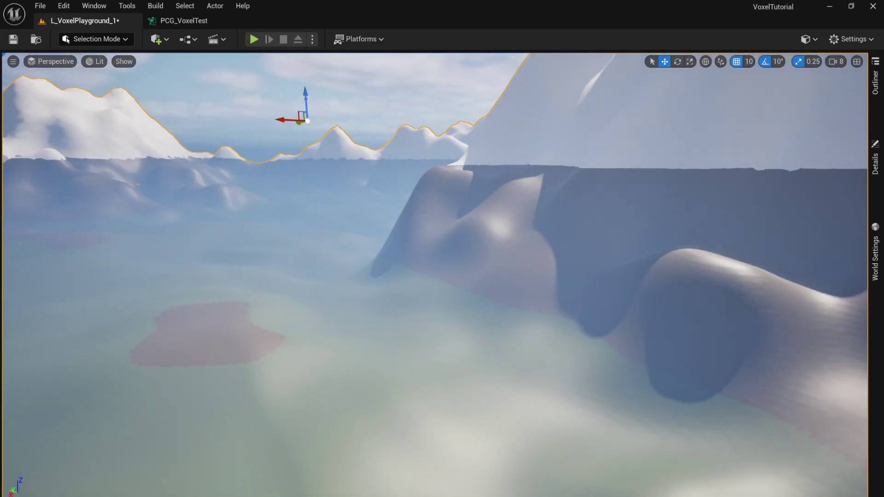
Select the PCG_VoxelTest volume in the level and frame it together with the surrounding terrain.
{"action": "left_click", "coordinate": [876, 166]}
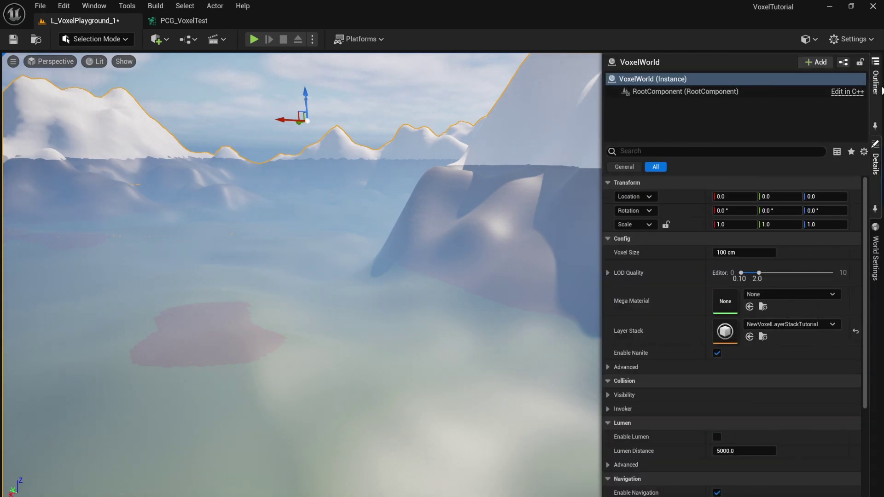
{"action": "left_click", "coordinate": [880, 88]}
{"action": "left_click", "coordinate": [694, 204]}
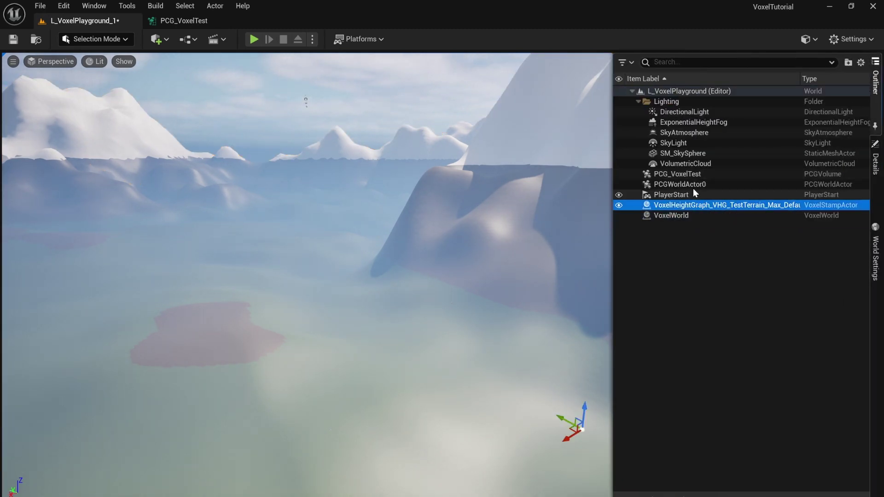
{"action": "left_click", "coordinate": [695, 175]}
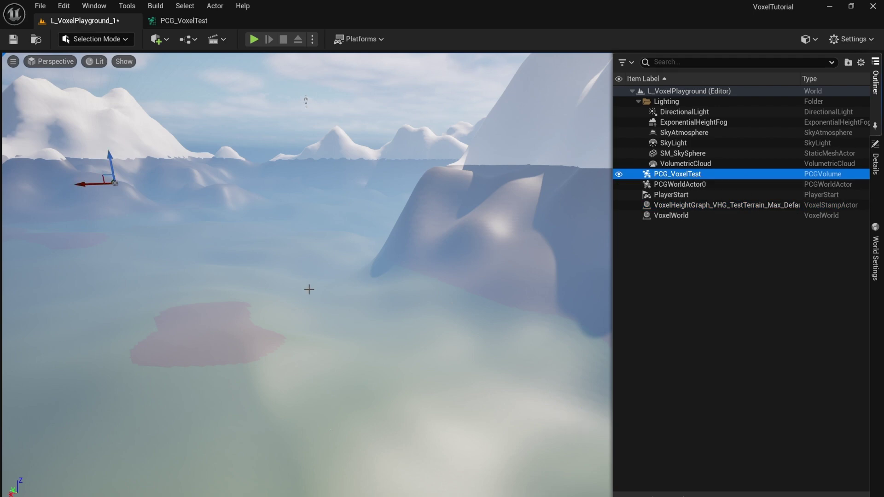
{"action": "key", "text": "f"}
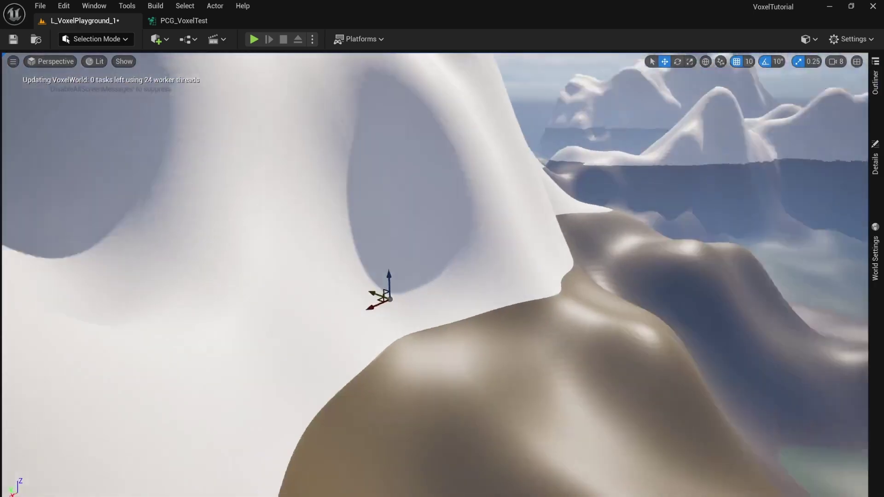
{"action": "key", "text": "s"}
{"action": "mouse_move", "coordinate": [350, 276]}
{"action": "right_mouse_down"}
{"action": "mouse_move", "coordinate": [367, 282]}
{"action": "mouse_move", "coordinate": [352, 282]}
{"action": "right_mouse_up"}
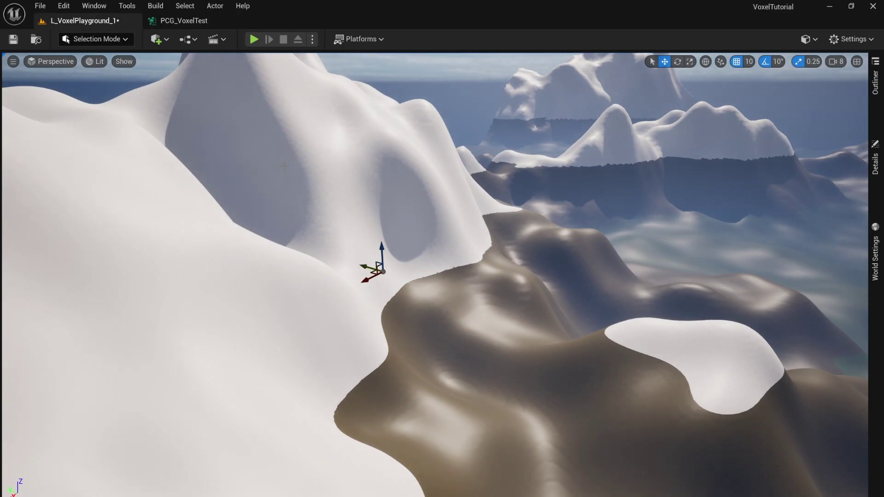
In the PCG_VoxelTest graph, move the Static Mesh Spawner node farther from the Voxel Sampler and select the Voxel Sampler.
{"action": "left_click", "coordinate": [179, 21]}
{"action": "left_click_drag", "start_coordinate": [419, 219], "coordinate": [579, 222]}
{"action": "left_click", "coordinate": [298, 224]}
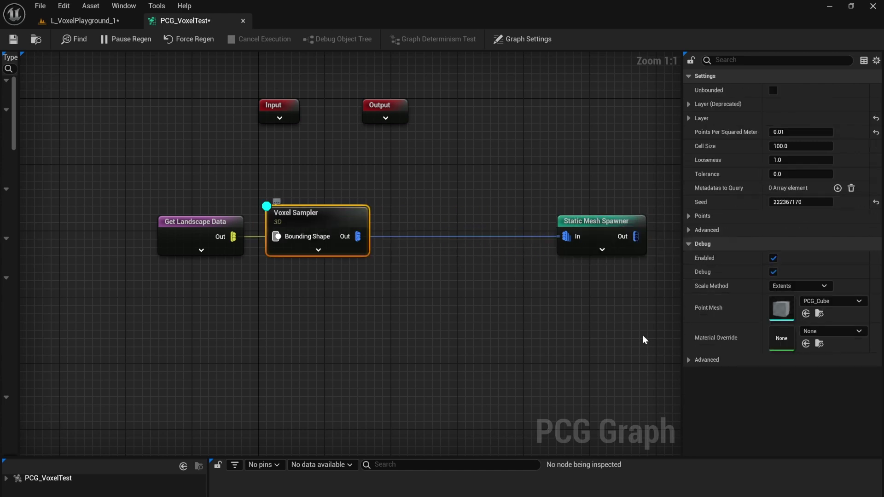
Scale up the PCG_VoxelTest volume in the level so it encloses the snowy hill.
{"action": "left_click", "coordinate": [85, 20]}
{"action": "right_click_drag", "start_coordinate": [478, 213], "coordinate": [421, 254]}
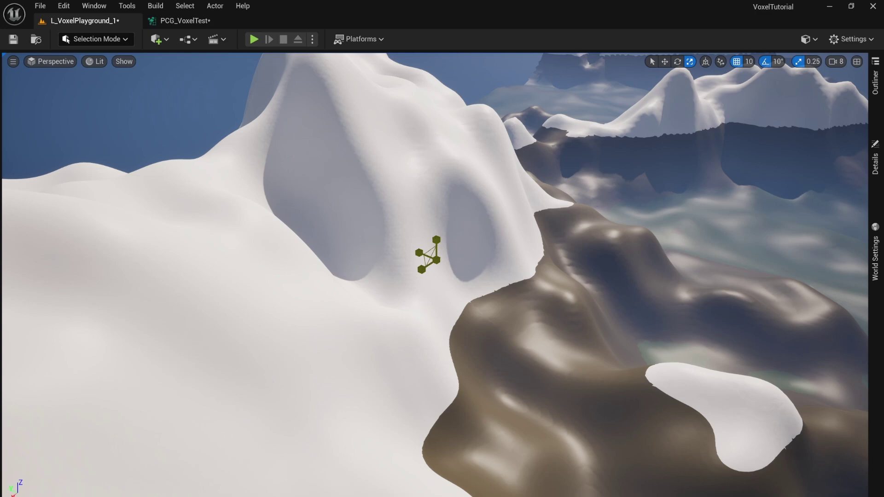
{"action": "right_click_drag", "start_coordinate": [422, 267], "coordinate": [442, 200]}
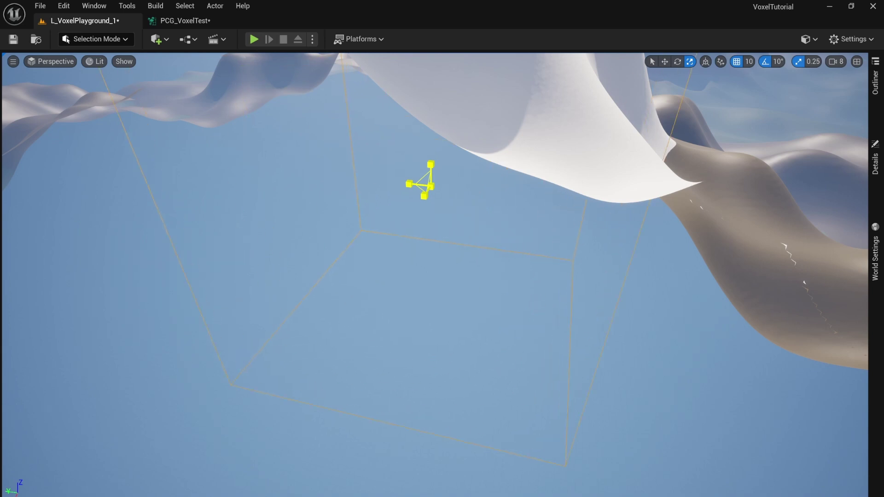
{"action": "right_click_drag", "start_coordinate": [443, 215], "coordinate": [377, 221]}
{"action": "mouse_move", "coordinate": [563, 293]}
{"action": "right_mouse_down"}
{"action": "mouse_move", "coordinate": [568, 251]}
{"action": "mouse_move", "coordinate": [576, 293]}
{"action": "right_mouse_up"}
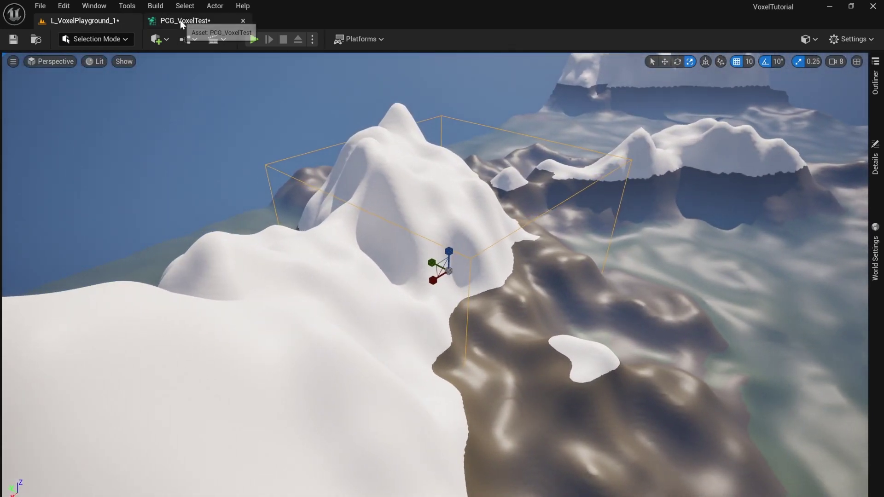
Widen the PCG_VoxelTest volume horizontally so it extends over the terrain around the hill.
{"action": "left_click", "coordinate": [182, 21]}
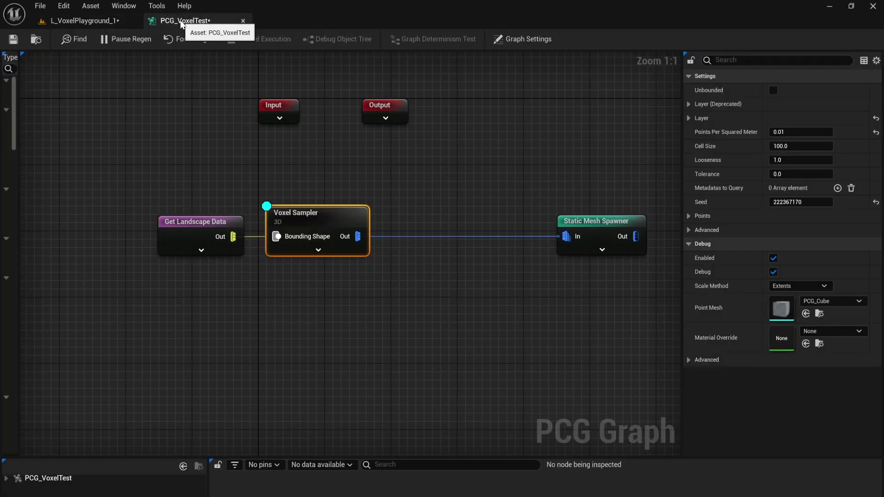
{"action": "left_click", "coordinate": [105, 20]}
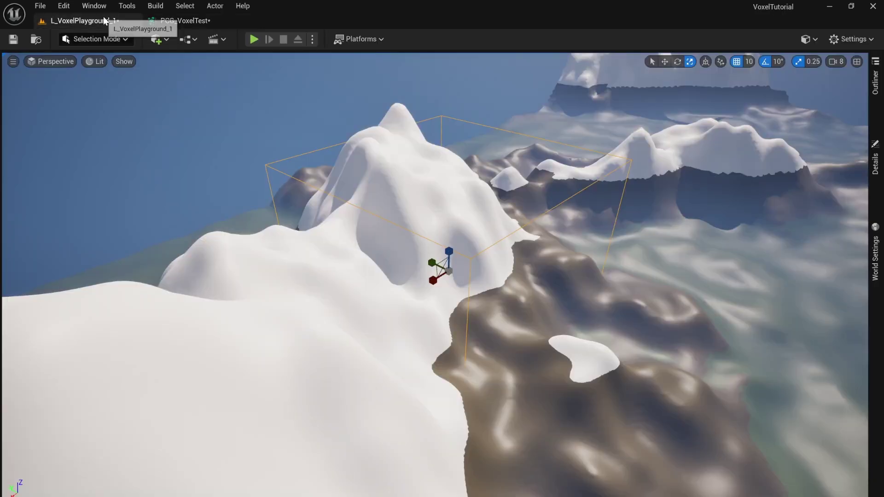
{"action": "key", "text": "s"}
{"action": "right_click_drag", "start_coordinate": [342, 265], "coordinate": [437, 233]}
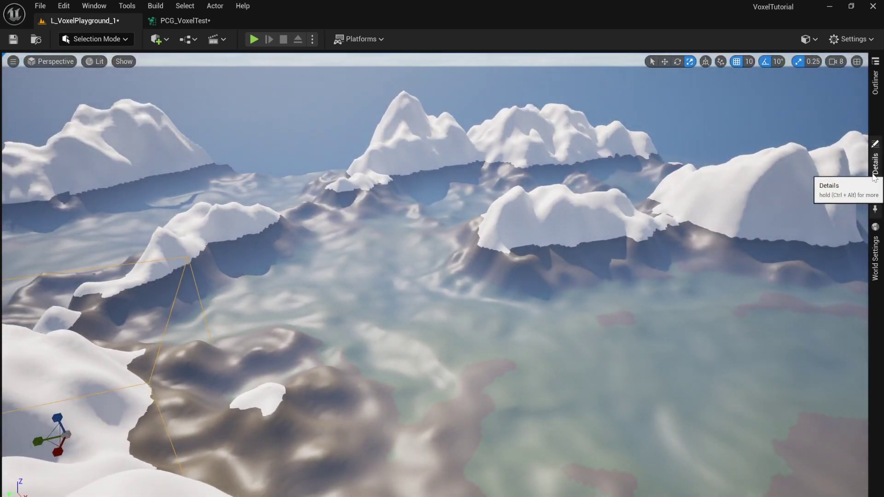
{"action": "left_click", "coordinate": [874, 177]}
{"action": "key", "text": "s"}
{"action": "mouse_move", "coordinate": [368, 257]}
{"action": "right_mouse_down"}
{"action": "mouse_move", "coordinate": [460, 235]}
{"action": "mouse_move", "coordinate": [354, 262]}
{"action": "mouse_move", "coordinate": [371, 266]}
{"action": "right_mouse_up"}
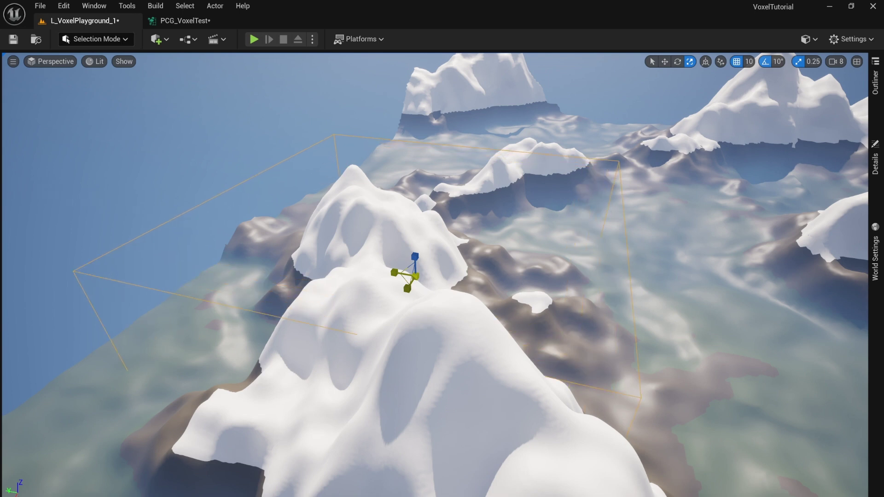
{"action": "right_click_drag", "start_coordinate": [347, 284], "coordinate": [369, 286]}
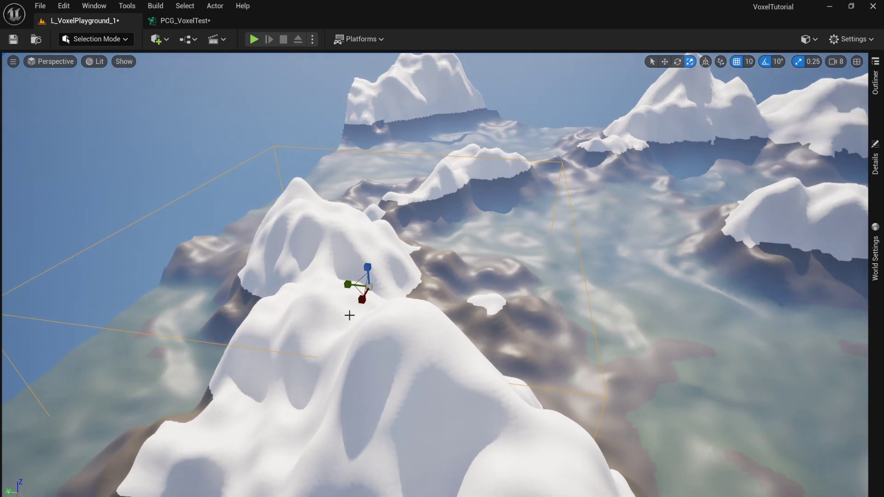
Play the level detached from the player to inspect the points generated on the terrain, and stop the session.
{"action": "left_click", "coordinate": [252, 40]}
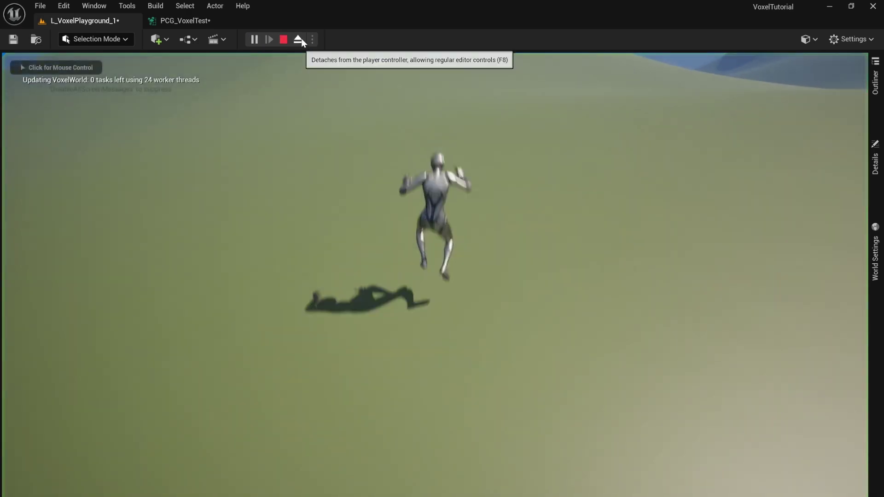
{"action": "left_click", "coordinate": [299, 40]}
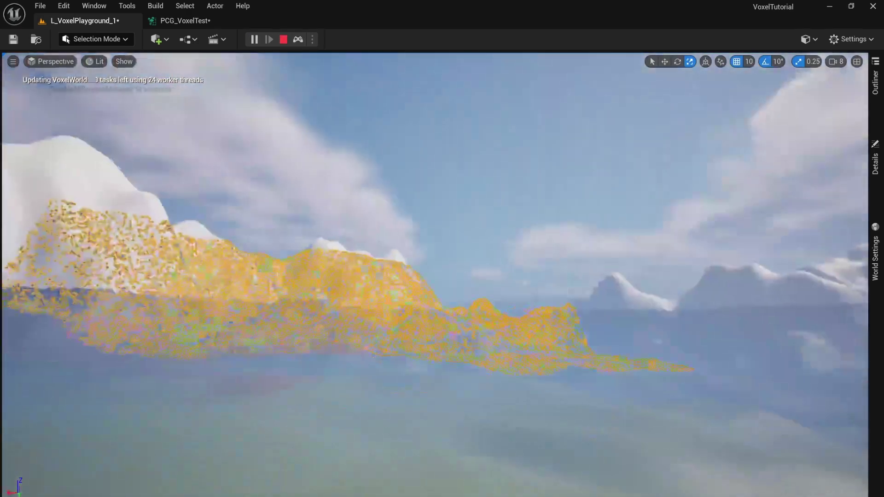
{"action": "right_click_drag", "start_coordinate": [435, 275], "coordinate": [405, 289]}
{"action": "key", "text": "Escape"}
{"action": "key", "text": "w"}
{"action": "key", "text": "s"}
{"action": "key", "text": "w"}
{"action": "key", "text": "s"}
{"action": "key", "text": "s"}
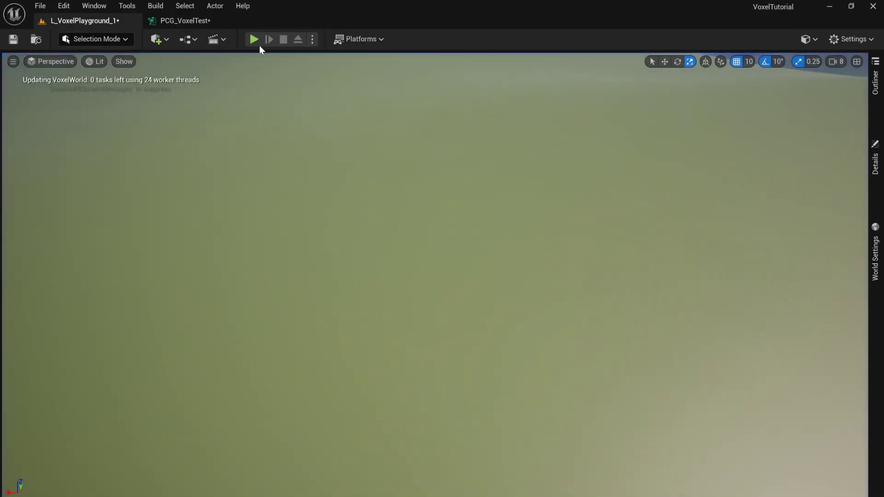
Turn off Debug on the Voxel Sampler and insert a Voxel Projection node between it and the Static Mesh Spawner.
{"action": "left_click", "coordinate": [184, 20]}
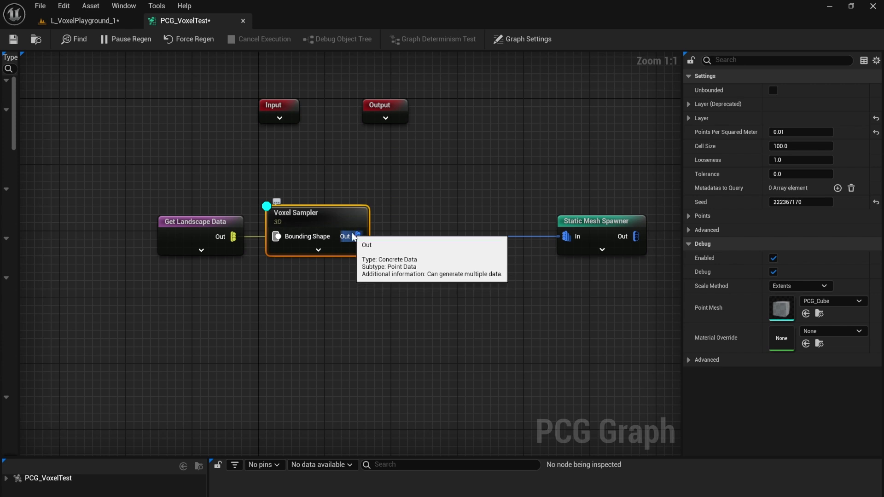
{"action": "left_click_drag", "start_coordinate": [356, 236], "coordinate": [451, 198]}
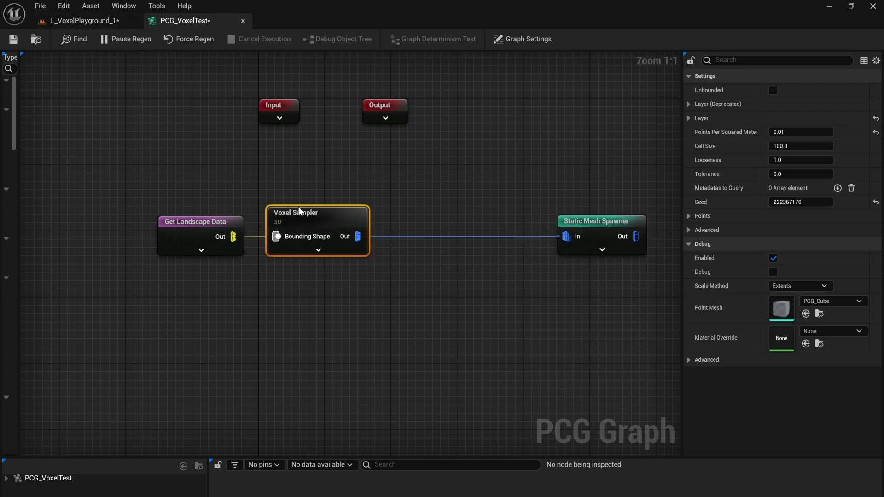
{"action": "left_click_drag", "start_coordinate": [358, 237], "coordinate": [446, 190]}
{"action": "type", "text": "proje"}
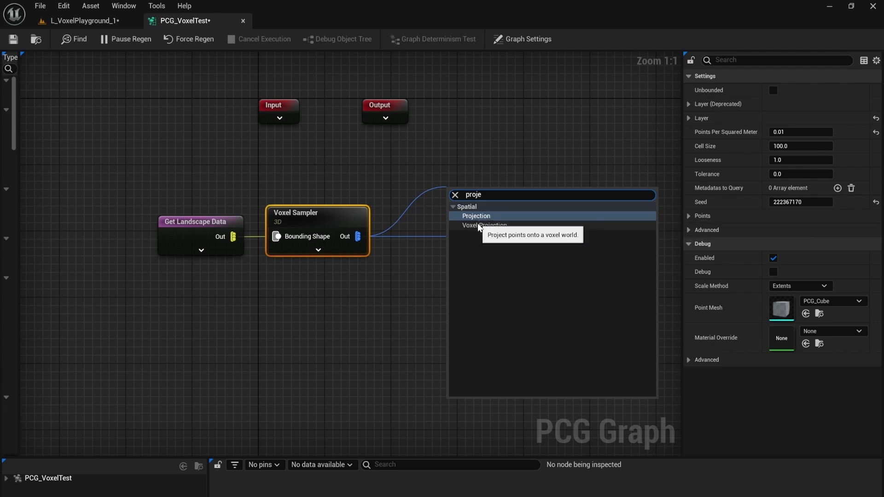
{"action": "left_click", "coordinate": [478, 228]}
{"action": "left_click_drag", "start_coordinate": [477, 201], "coordinate": [430, 178]}
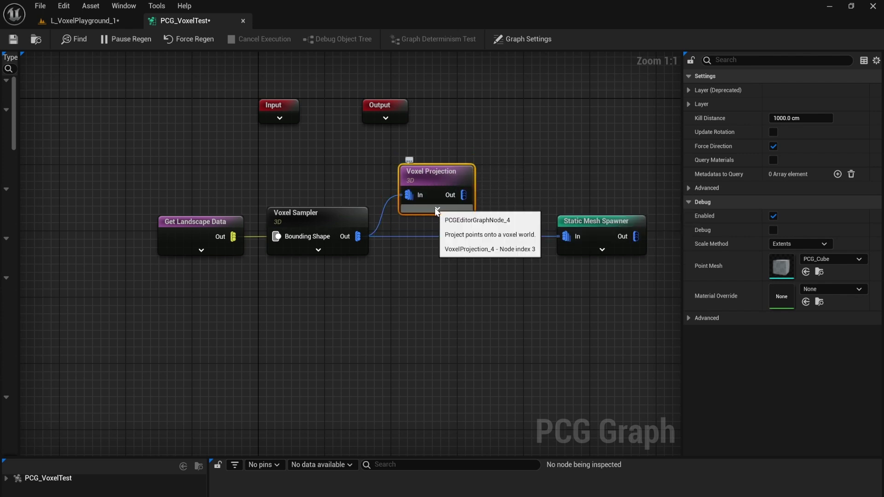
{"action": "left_click", "coordinate": [564, 238], "text": "alt"}
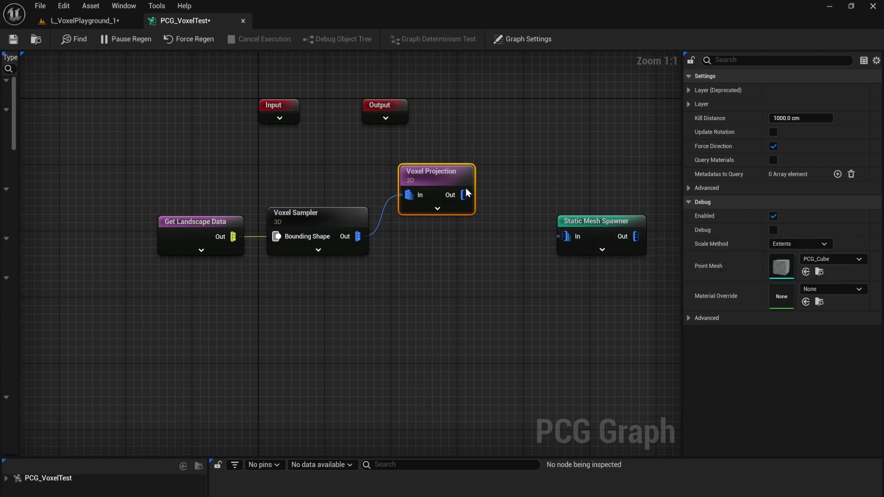
Play the level detached from the player to check how the projected cubes sit on the hills, and end the session.
{"action": "left_click", "coordinate": [94, 23]}
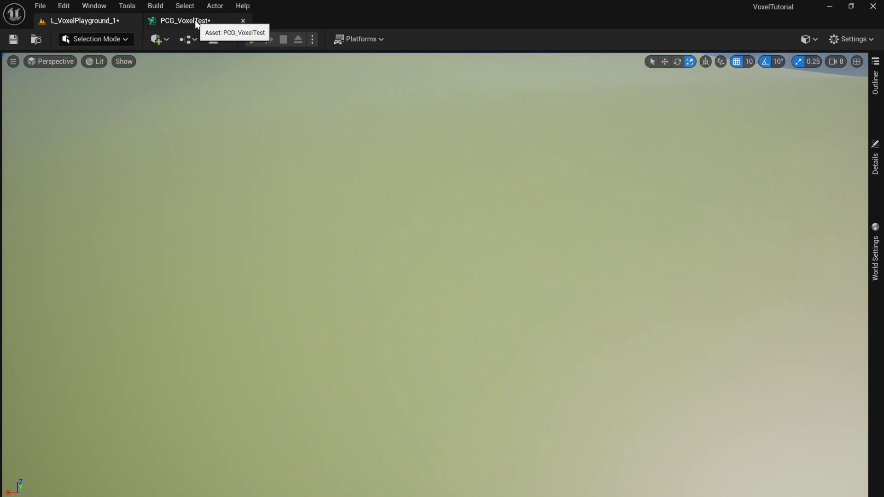
{"action": "left_click", "coordinate": [254, 39]}
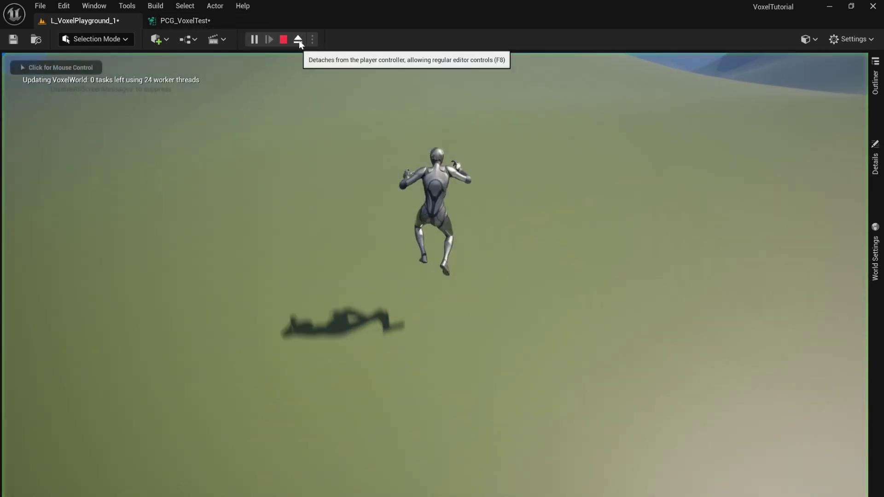
{"action": "left_click", "coordinate": [298, 40]}
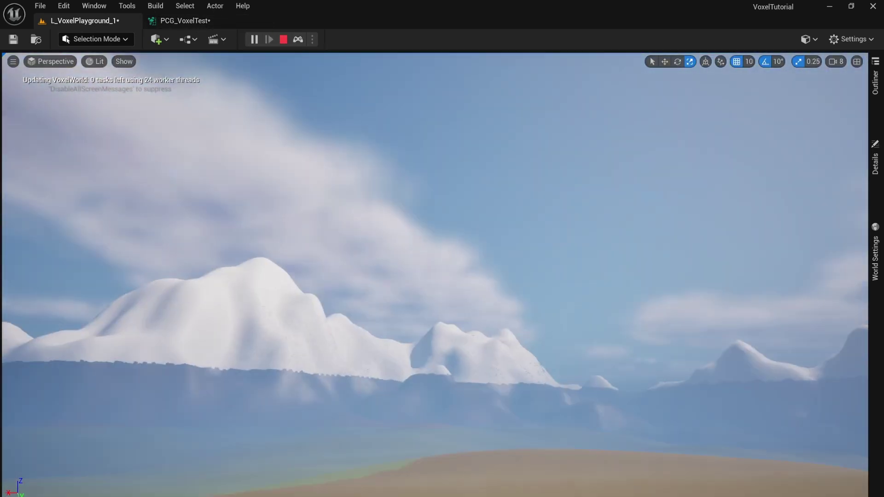
{"action": "right_click_drag", "start_coordinate": [435, 274], "coordinate": [520, 339]}
{"action": "key", "text": "w"}
{"action": "key", "text": "w"}
{"action": "key", "text": "w"}
{"action": "key", "text": "w"}
{"action": "key", "text": "w"}
{"action": "key", "text": "w"}
{"action": "key", "text": "w"}
{"action": "right_click_drag", "start_coordinate": [361, 152], "coordinate": [372, 119]}
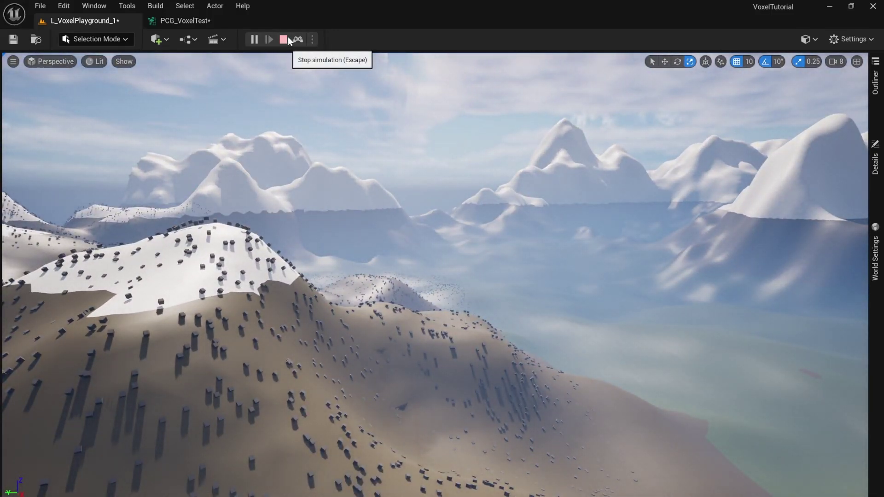
{"action": "left_click", "coordinate": [288, 37]}
Line up the graph nodes in one row, leaving a wide gap between the Voxel Sampler and Voxel Projection.
{"action": "left_click", "coordinate": [168, 21]}
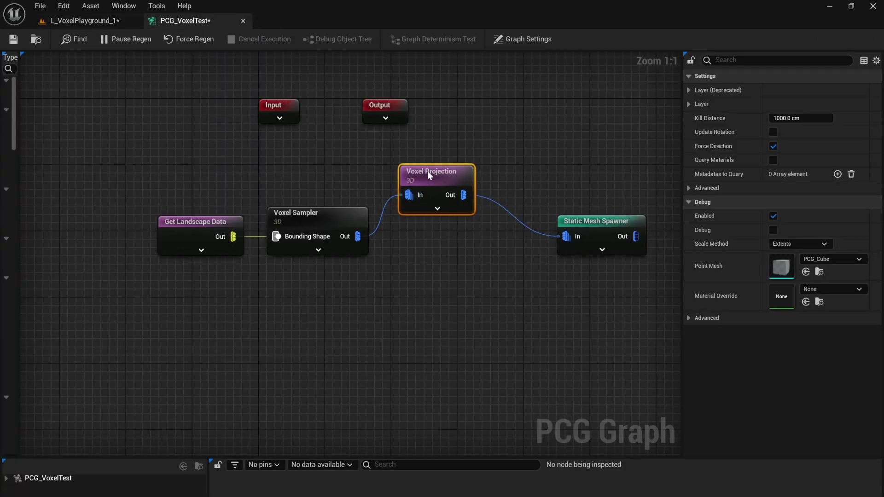
{"action": "left_click_drag", "start_coordinate": [428, 178], "coordinate": [437, 221]}
{"action": "right_click_drag", "start_coordinate": [424, 395], "coordinate": [326, 321]}
{"action": "scroll", "coordinate": [326, 321], "scroll_direction": "down", "scroll_amount": 2}
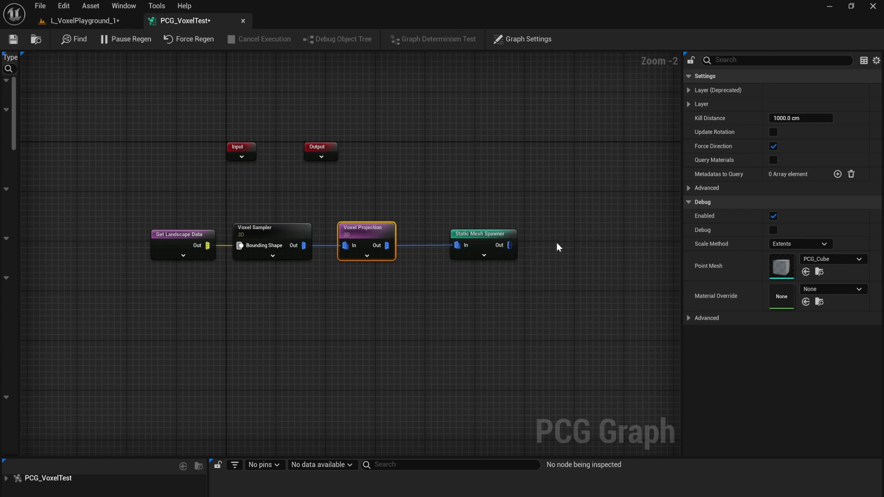
{"action": "left_click_drag", "start_coordinate": [355, 233], "coordinate": [470, 232]}
{"action": "left_click_drag", "start_coordinate": [134, 222], "coordinate": [183, 239]}
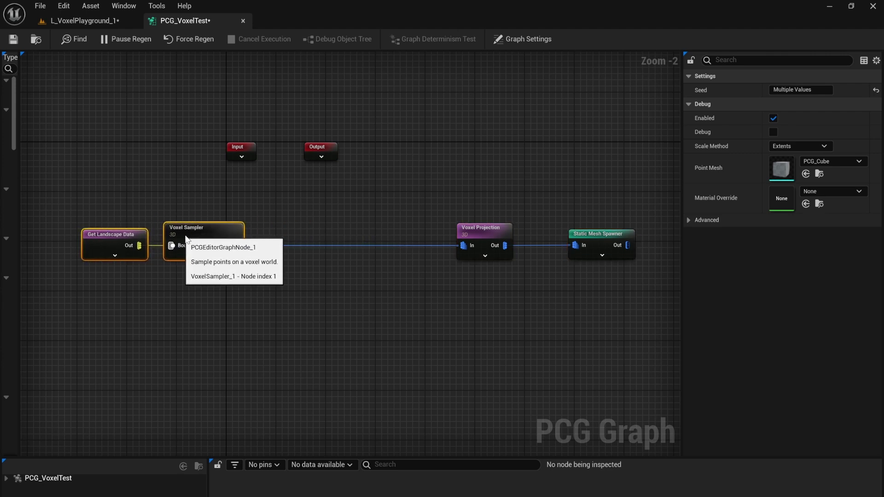
Add an Attribute Filter node in the gap between the Voxel Sampler and Voxel Projection nodes.
{"action": "right_click", "coordinate": [272, 237]}
{"action": "type", "text": "at"}
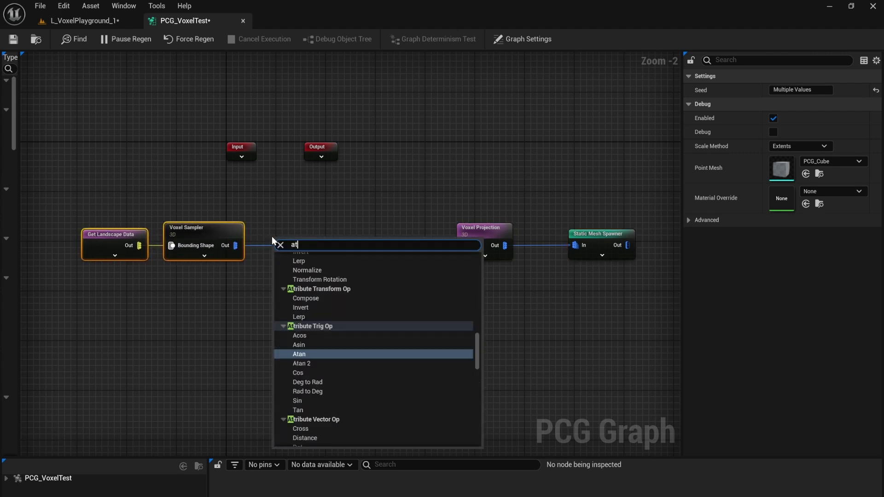
{"action": "type", "text": "tri"}
{"action": "key", "text": "Return"}
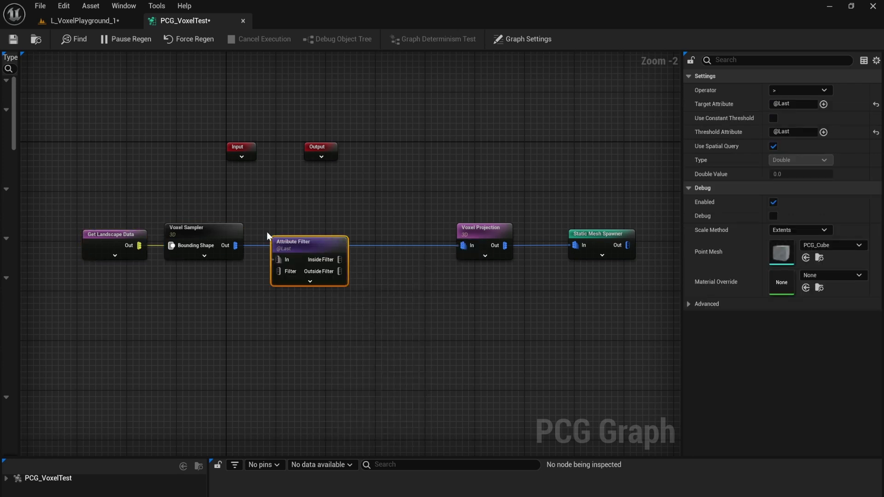
{"action": "left_click_drag", "start_coordinate": [271, 236], "coordinate": [302, 234]}
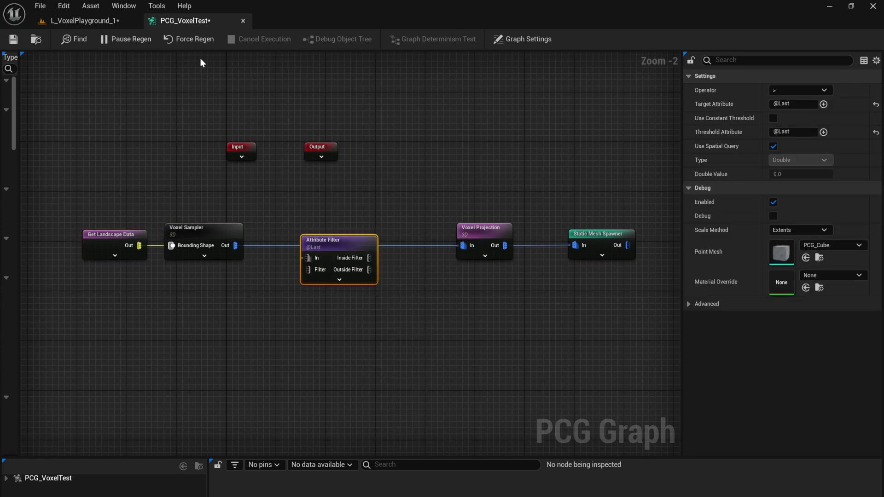
Turn on Get Physical Material for the Get Landscape Data node.
{"action": "left_click", "coordinate": [77, 21]}
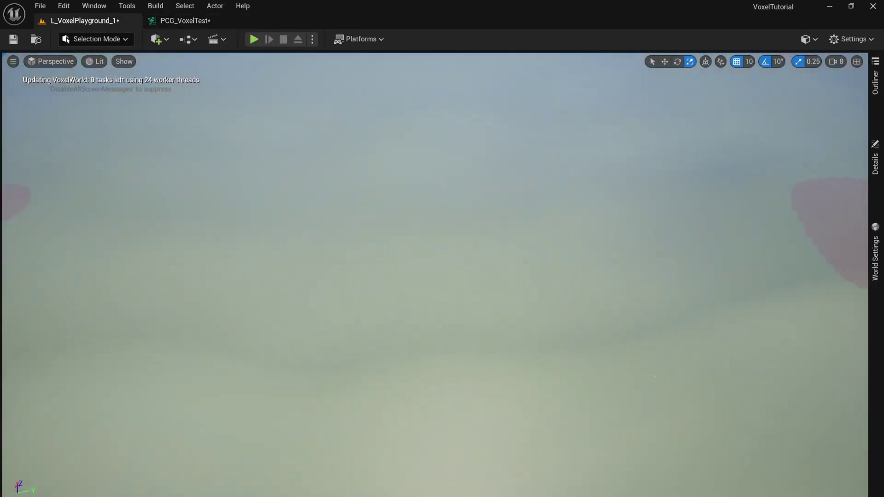
{"action": "right_click_drag", "start_coordinate": [435, 276], "coordinate": [529, 327]}
{"action": "left_click", "coordinate": [184, 20]}
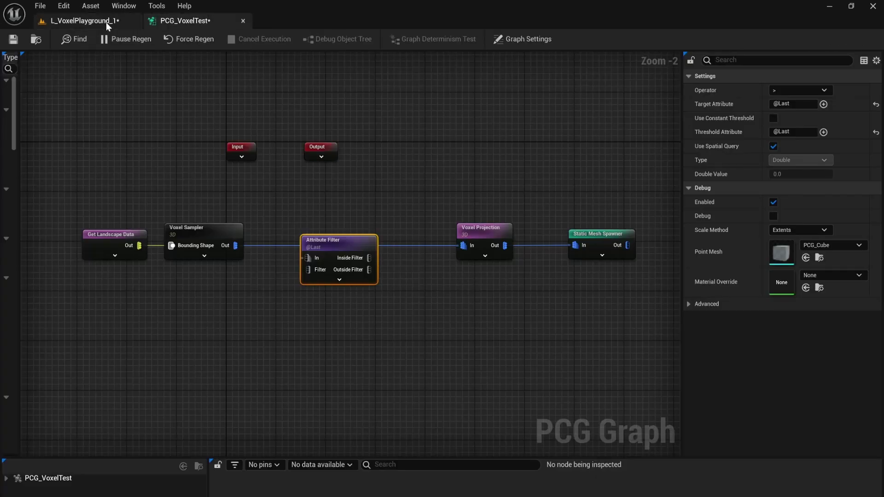
{"action": "left_click", "coordinate": [213, 231]}
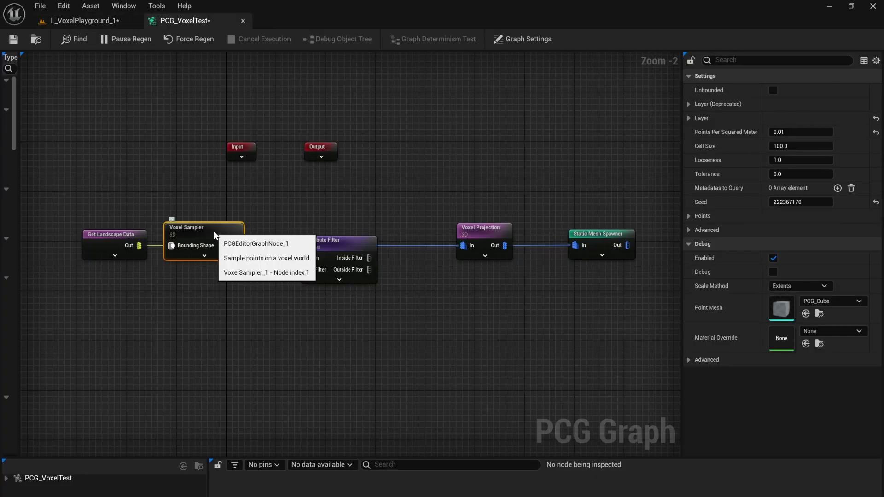
{"action": "left_click", "coordinate": [103, 240]}
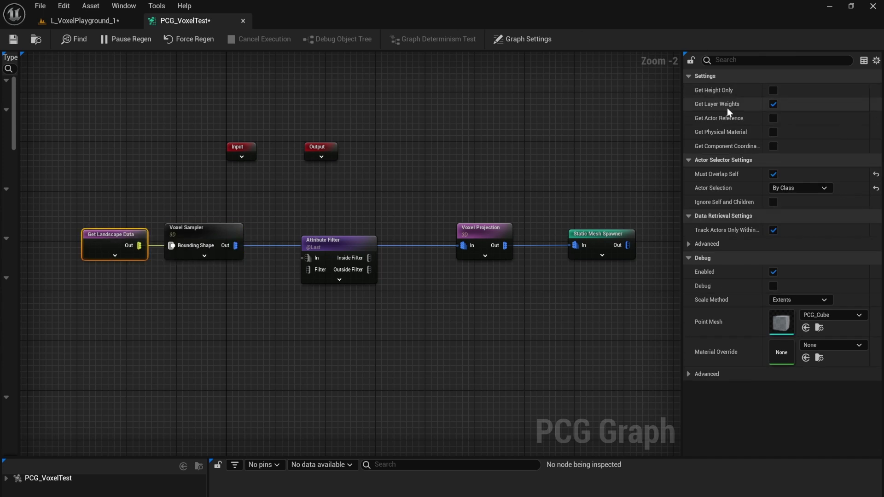
{"action": "mouse_move", "coordinate": [712, 135]}
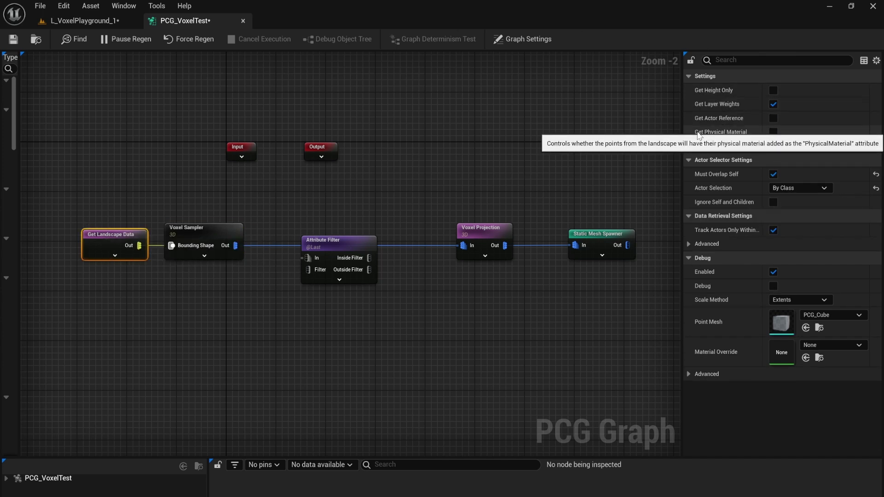
Enlarge the attribute data area, and turn on inspection and Debug for the Voxel Sampler node.
{"action": "left_click", "coordinate": [214, 231]}
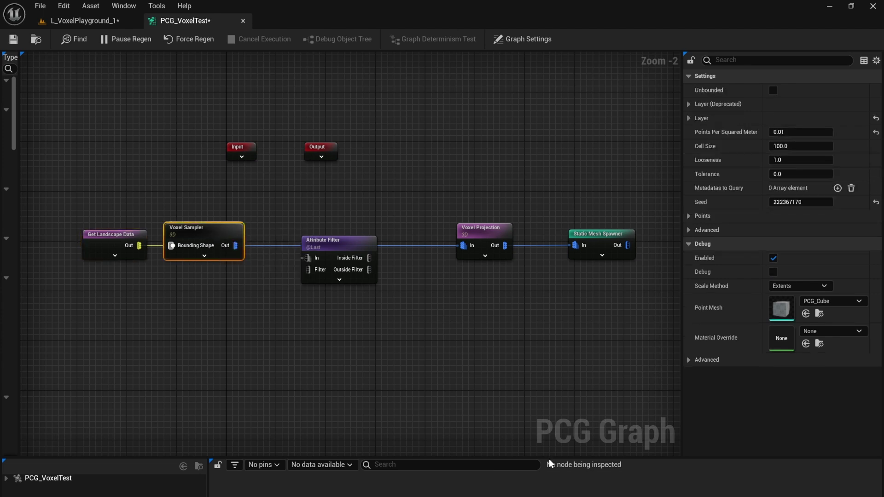
{"action": "left_click_drag", "start_coordinate": [549, 459], "coordinate": [543, 355]}
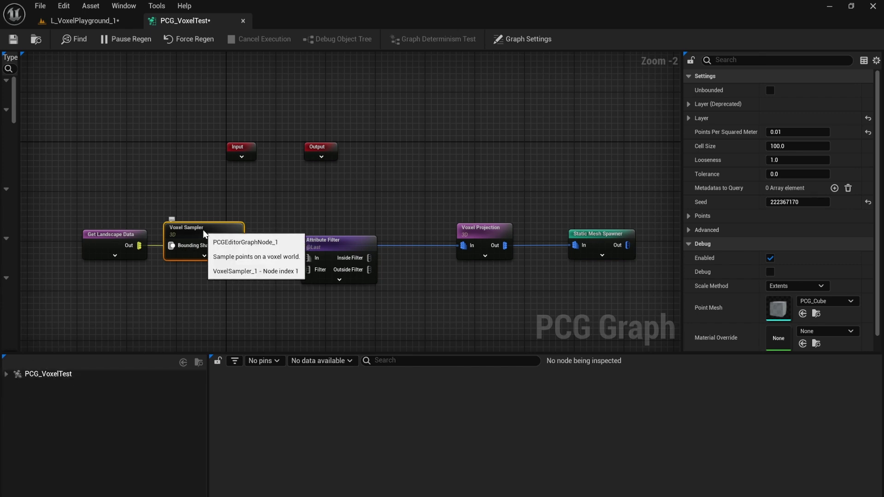
{"action": "key", "text": "a"}
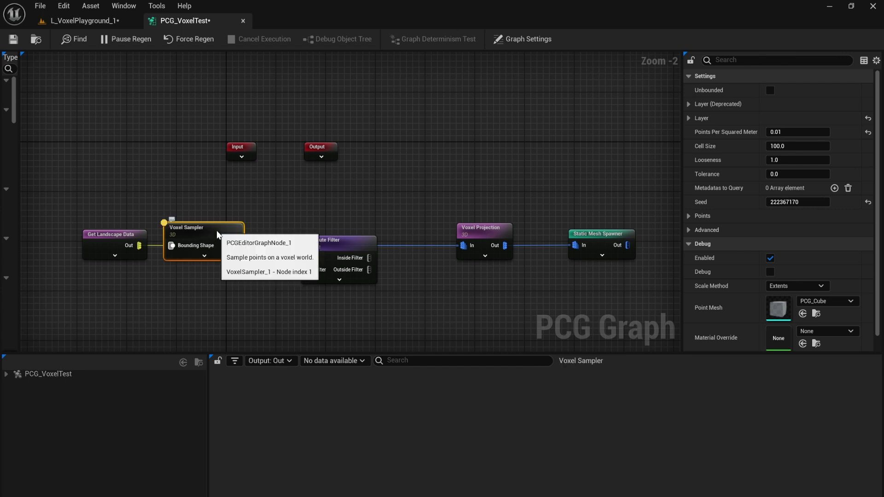
In the level, set the Generation Trigger of the PCG_VoxelTest volume's PCG component to Generate on Load.
{"action": "left_click", "coordinate": [69, 22]}
{"action": "left_click", "coordinate": [876, 168]}
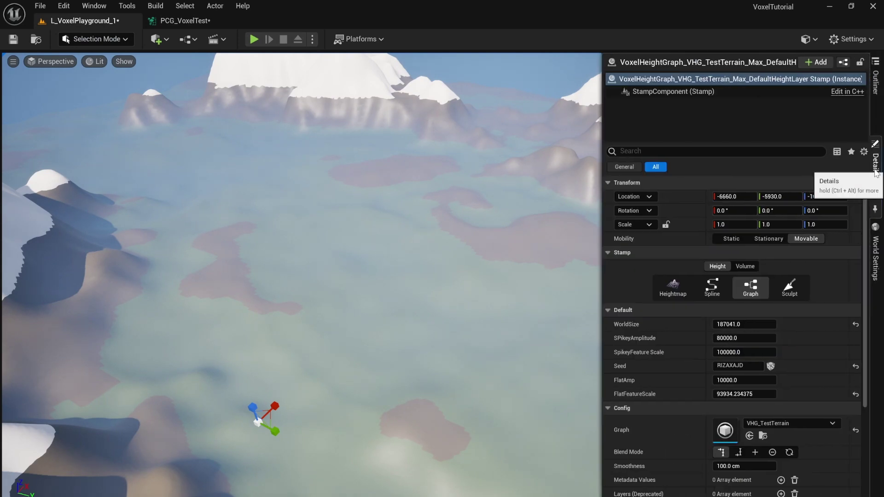
{"action": "left_click", "coordinate": [876, 81]}
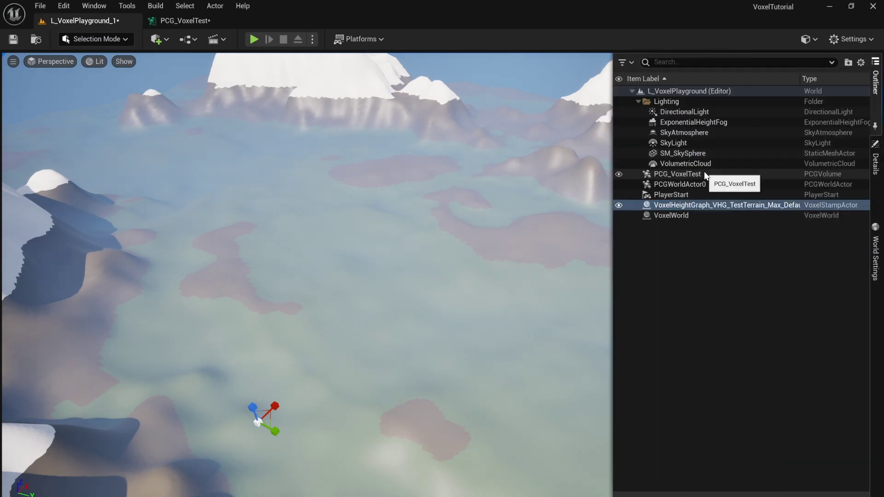
{"action": "left_click", "coordinate": [685, 174]}
{"action": "left_click", "coordinate": [876, 164]}
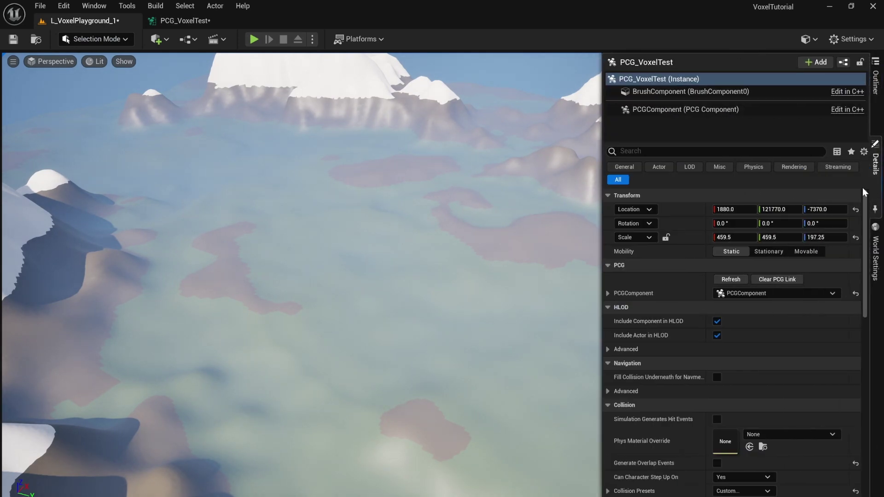
{"action": "left_click", "coordinate": [666, 109]}
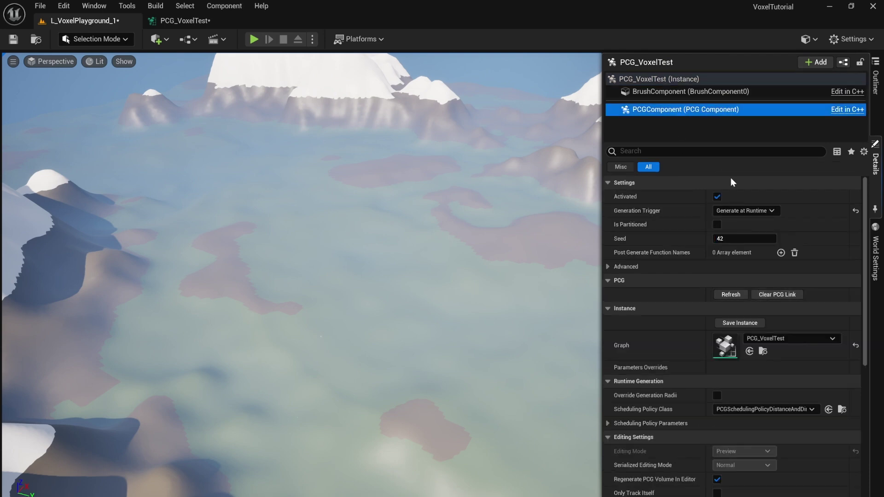
{"action": "left_click", "coordinate": [738, 210]}
{"action": "left_click", "coordinate": [746, 222]}
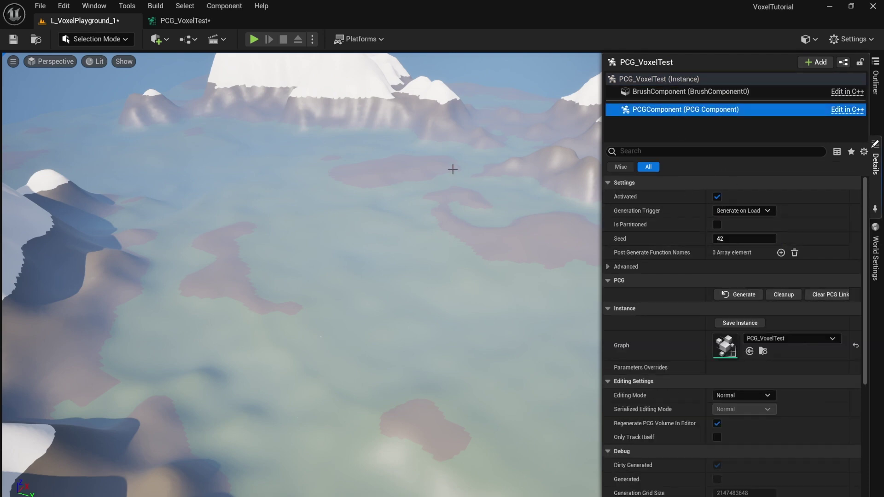
Try shifting the existing PCG_VoxelTest volume along its X axis, and delete it from the level.
{"action": "right_click_drag", "start_coordinate": [398, 178], "coordinate": [502, 145]}
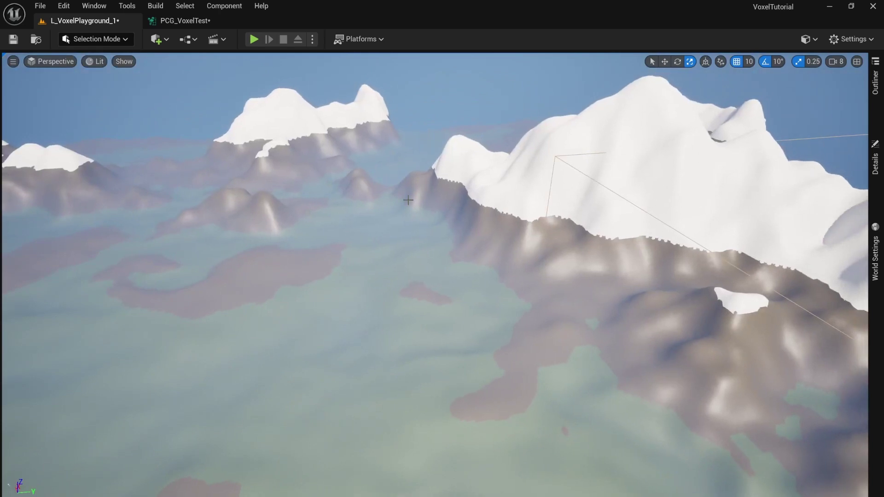
{"action": "right_click_drag", "start_coordinate": [351, 235], "coordinate": [442, 232]}
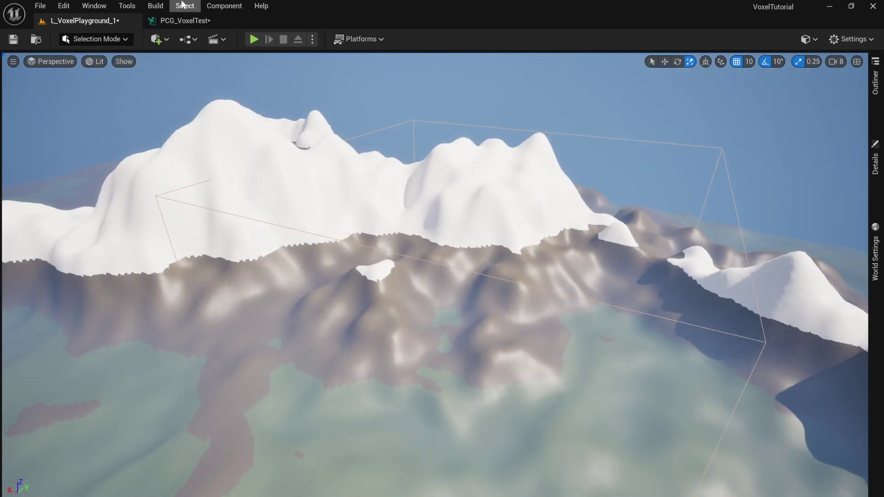
{"action": "left_click", "coordinate": [171, 19]}
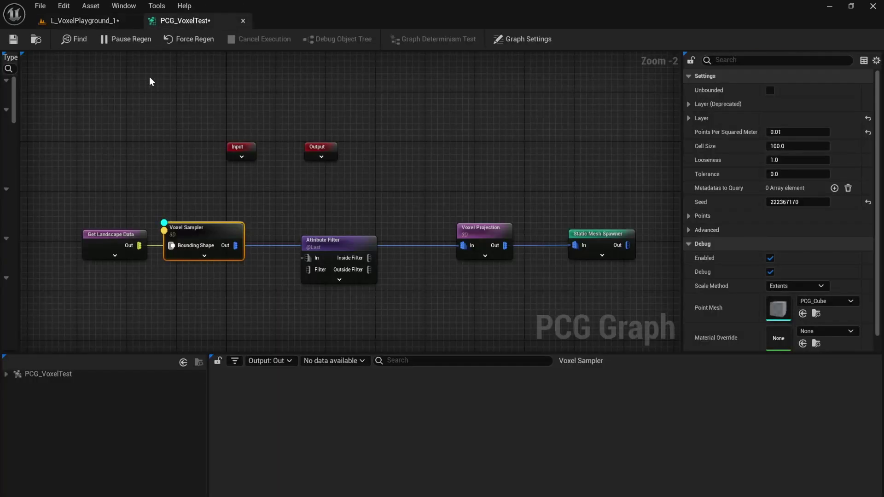
{"action": "left_click", "coordinate": [102, 23]}
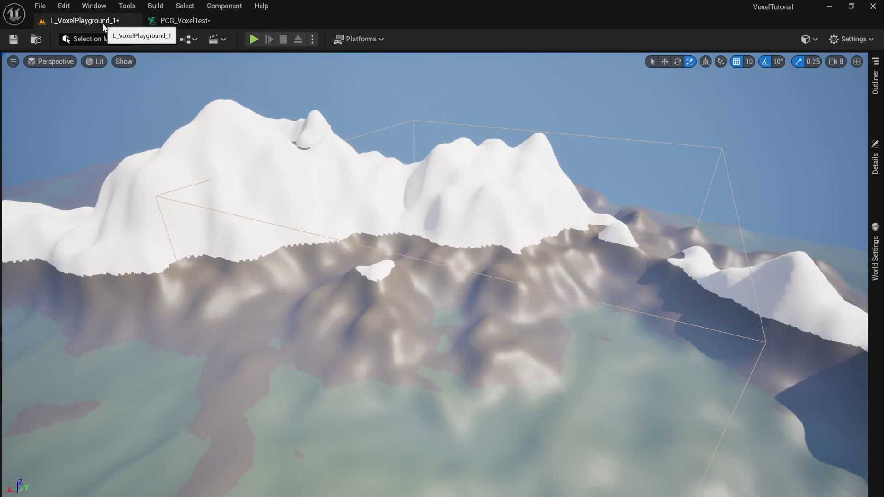
{"action": "left_click", "coordinate": [323, 236]}
{"action": "key", "text": "w"}
{"action": "left_click_drag", "start_coordinate": [467, 244], "coordinate": [435, 249]}
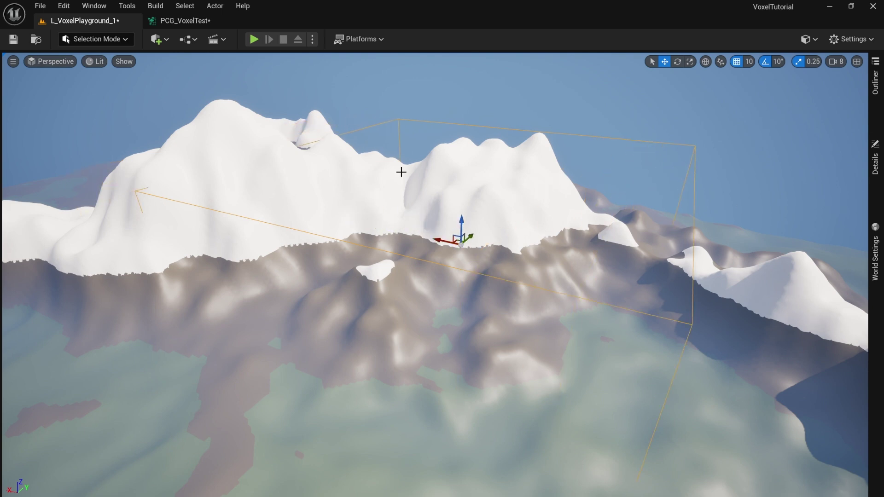
{"action": "left_click_drag", "start_coordinate": [449, 238], "coordinate": [430, 242]}
{"action": "key", "text": "Delete"}
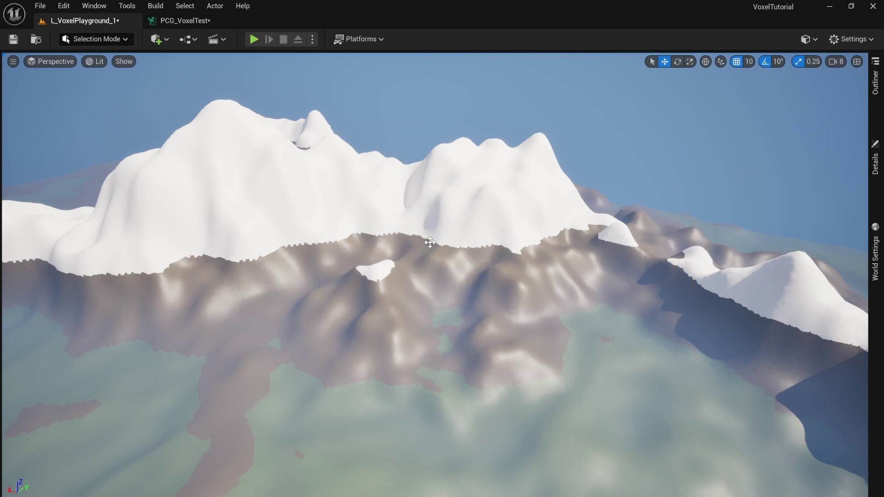
Place a fresh PCG_VoxelTest volume from the project content on the brown slope below the small snow patch.
{"action": "key", "text": "ctrl+space"}
{"action": "left_click_drag", "start_coordinate": [296, 355], "coordinate": [354, 320]}
{"action": "key", "text": "r"}
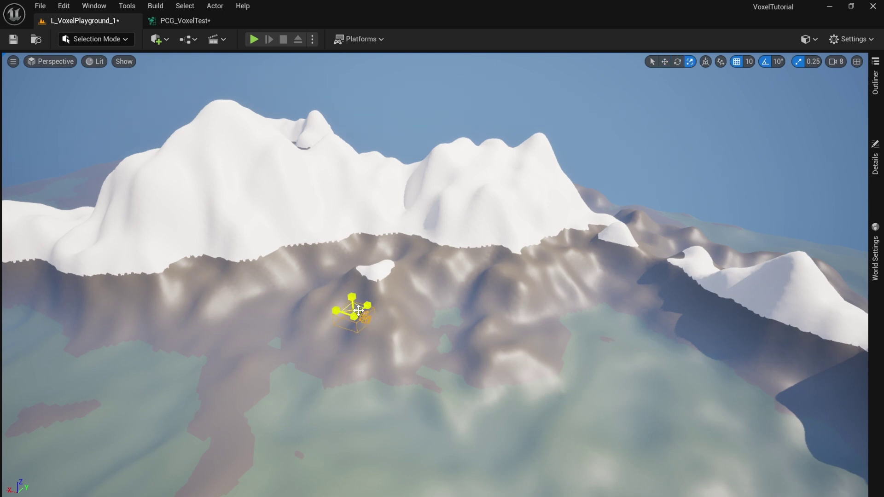
Set the new PCG_VoxelTest volume's X and Y scale to 10 with the scale axes unlocked.
{"action": "left_click", "coordinate": [872, 90]}
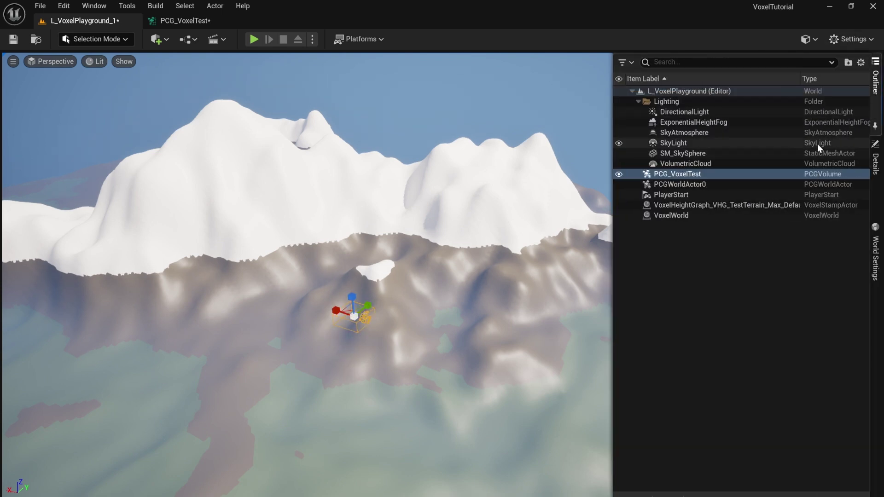
{"action": "left_click", "coordinate": [874, 161]}
{"action": "left_click", "coordinate": [666, 238]}
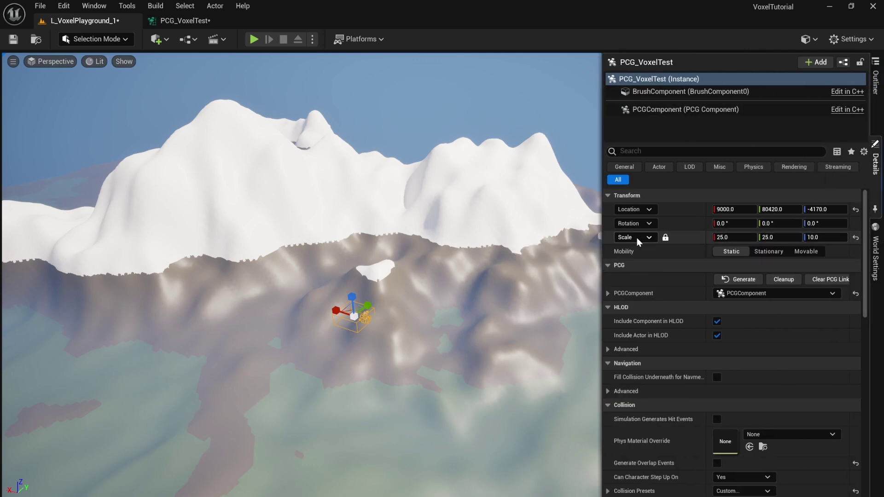
{"action": "left_click", "coordinate": [665, 237]}
{"action": "left_click", "coordinate": [732, 235]}
{"action": "type", "text": "10"}
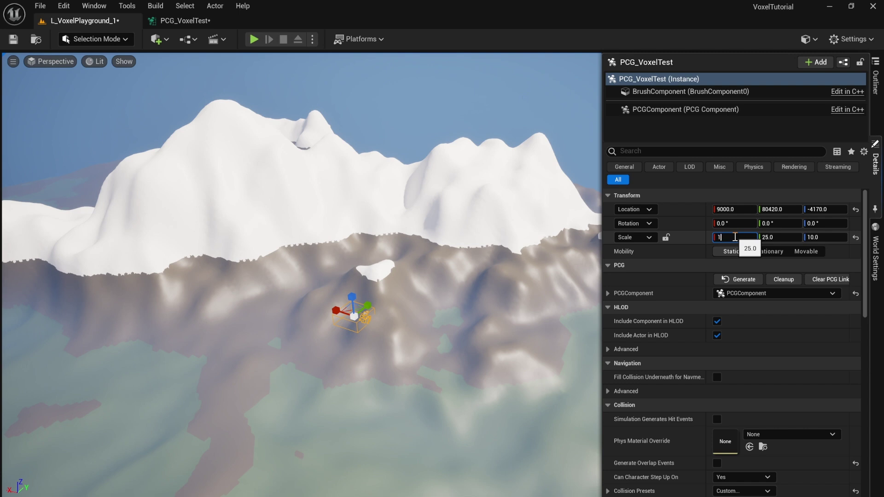
{"action": "left_click", "coordinate": [778, 238]}
{"action": "type", "text": "10"}
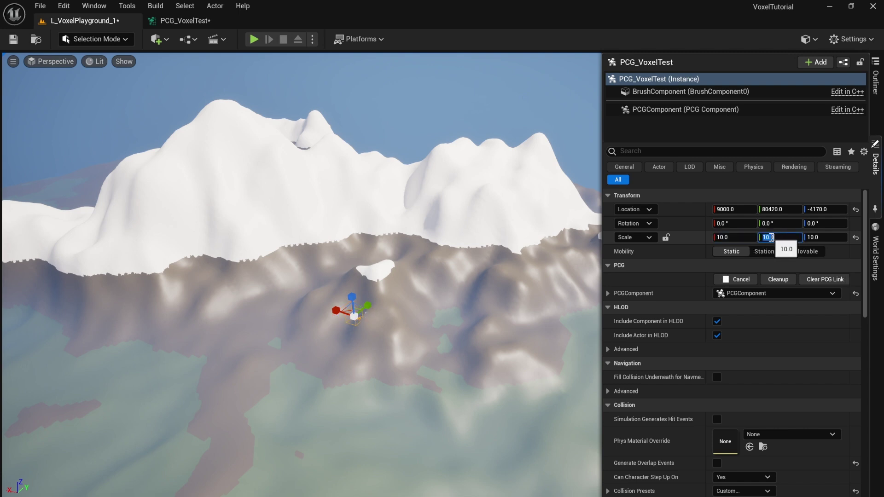
Lock the volume's scale proportions, try a uniform scale of 1000, and reduce it to cover just the hill around it.
{"action": "left_click", "coordinate": [666, 238]}
{"action": "left_click", "coordinate": [741, 239]}
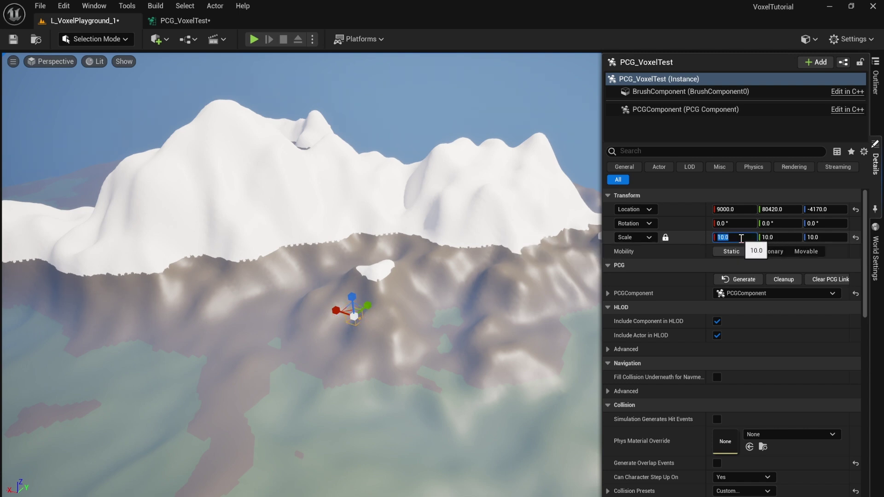
{"action": "type", "text": "1000"}
{"action": "key", "text": "Return"}
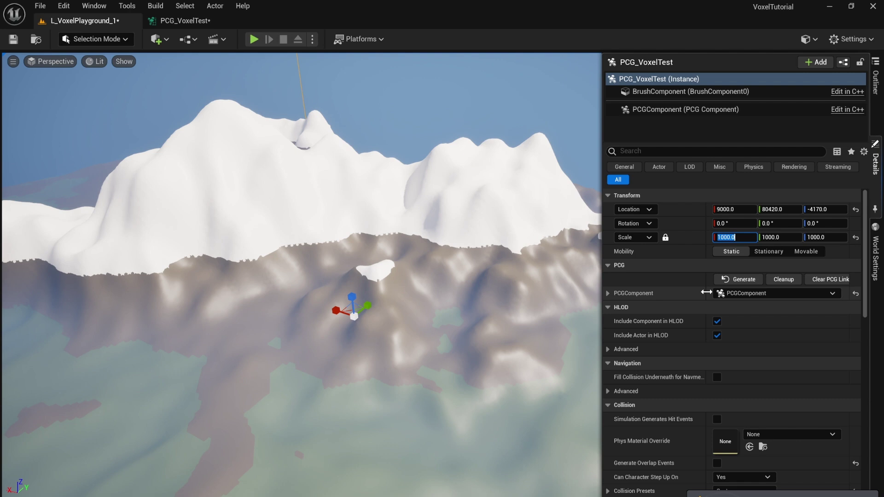
{"action": "key", "text": "Return"}
{"action": "right_click_drag", "start_coordinate": [499, 201], "coordinate": [492, 220]}
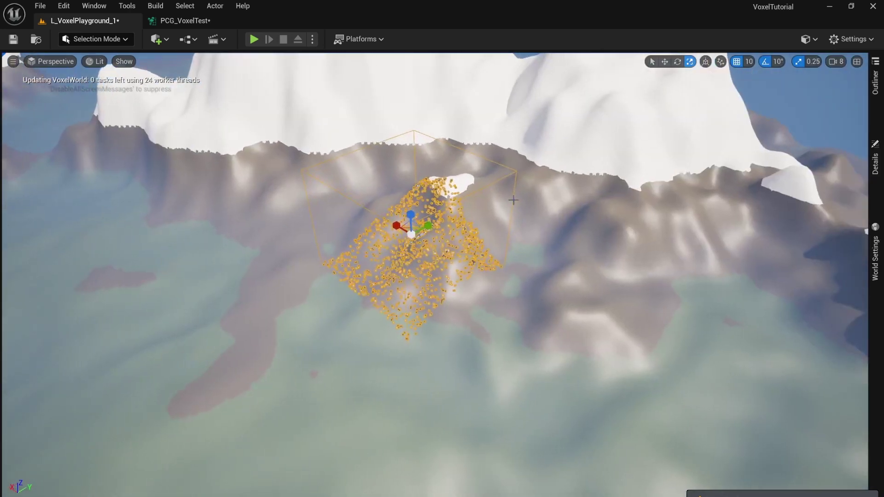
{"action": "left_click", "coordinate": [501, 289]}
Toggle inspection off for the Voxel Sampler node and check the generated points in the level.
{"action": "left_click", "coordinate": [184, 21]}
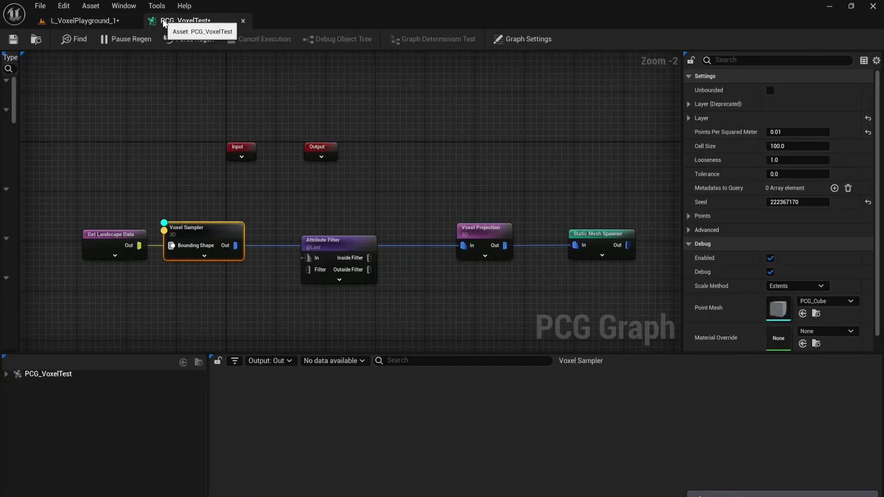
{"action": "right_click_drag", "start_coordinate": [164, 187], "coordinate": [241, 143]}
{"action": "key", "text": "a"}
{"action": "key", "text": "a"}
{"action": "key", "text": "a"}
{"action": "key", "text": "a"}
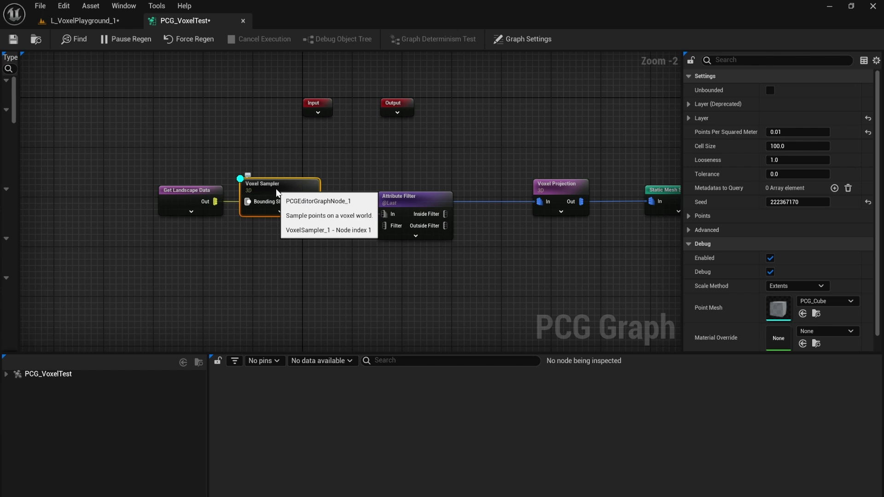
{"action": "key", "text": "a"}
{"action": "left_click", "coordinate": [118, 23]}
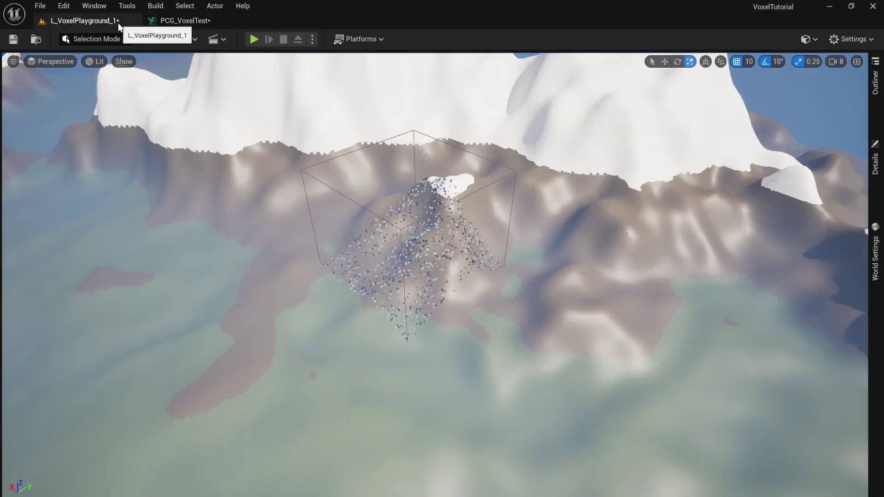
{"action": "left_click", "coordinate": [193, 20]}
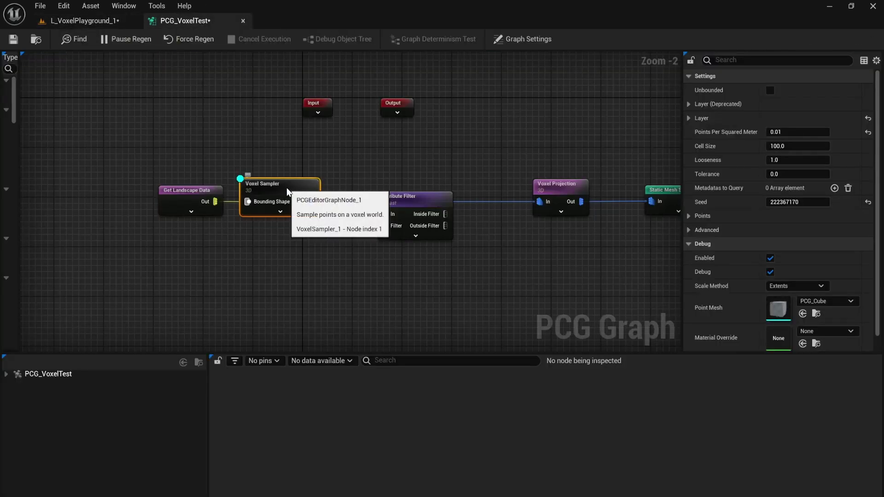
Inspect the Voxel Sampler with Debug off, choose the PCG_VoxelTest component as debug object, and examine the material attribute columns.
{"action": "key", "text": "a"}
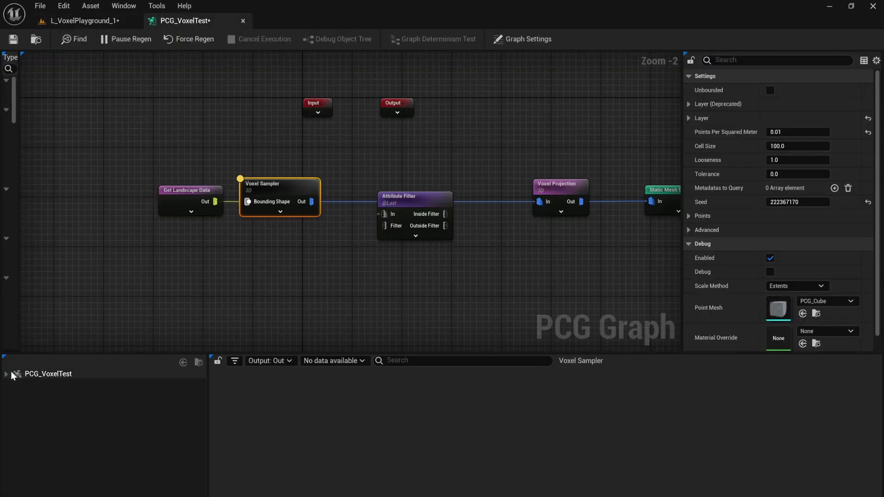
{"action": "left_click", "coordinate": [6, 374]}
{"action": "left_click", "coordinate": [65, 384]}
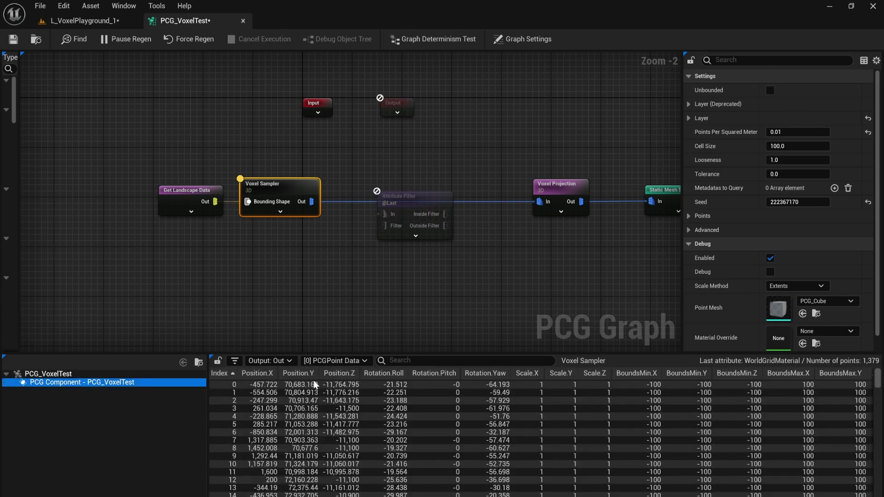
{"action": "left_click_drag", "start_coordinate": [422, 494], "coordinate": [773, 492]}
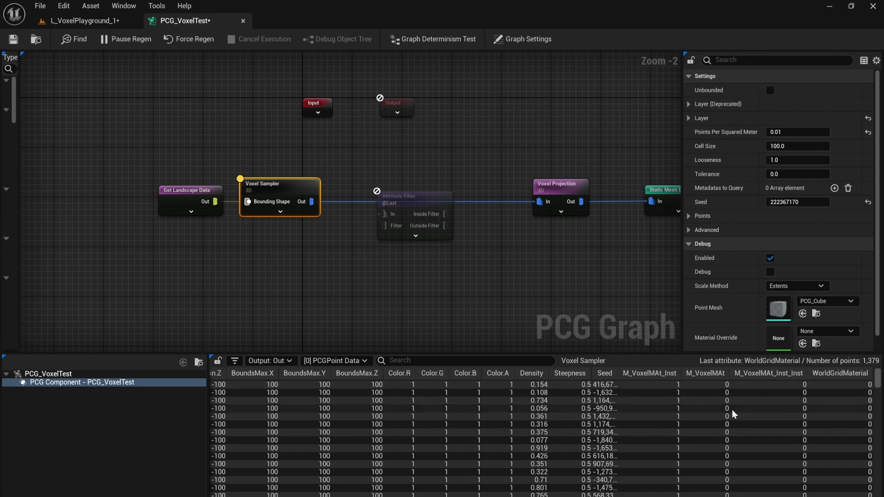
Turn off Get Physical Material for the Get Landscape Data node.
{"action": "left_click", "coordinate": [179, 193]}
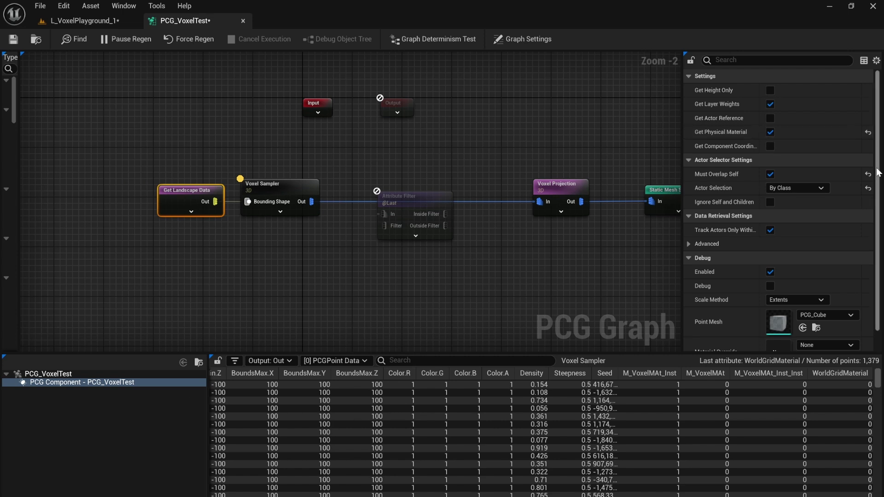
{"action": "left_click", "coordinate": [770, 132]}
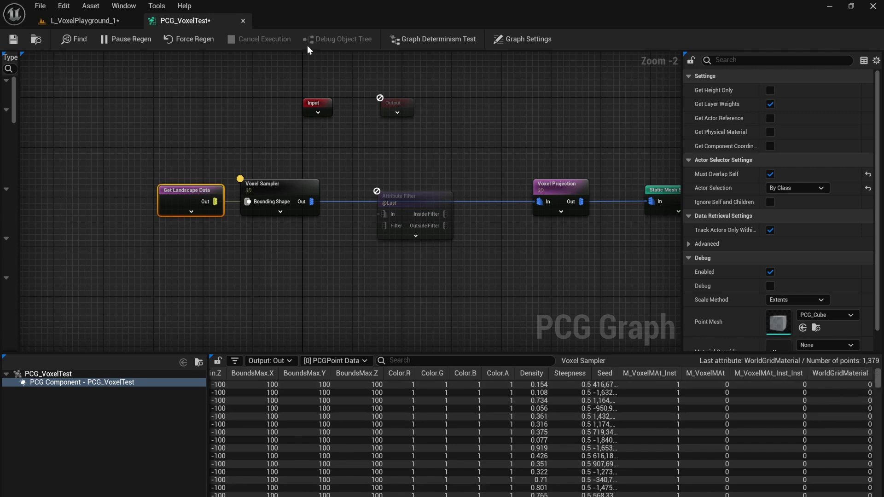
Move the Attribute Filter node closer to the Voxel Sampler and set its operator to =.
{"action": "left_click", "coordinate": [294, 184]}
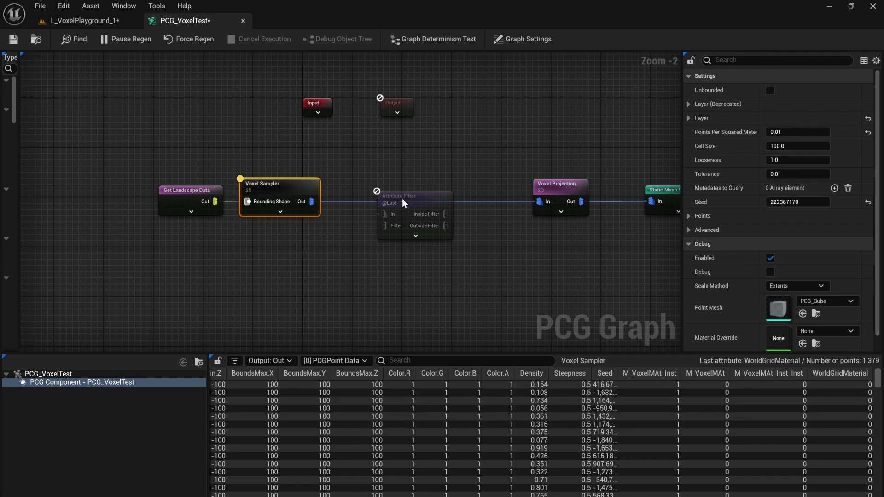
{"action": "left_click_drag", "start_coordinate": [399, 197], "coordinate": [380, 186]}
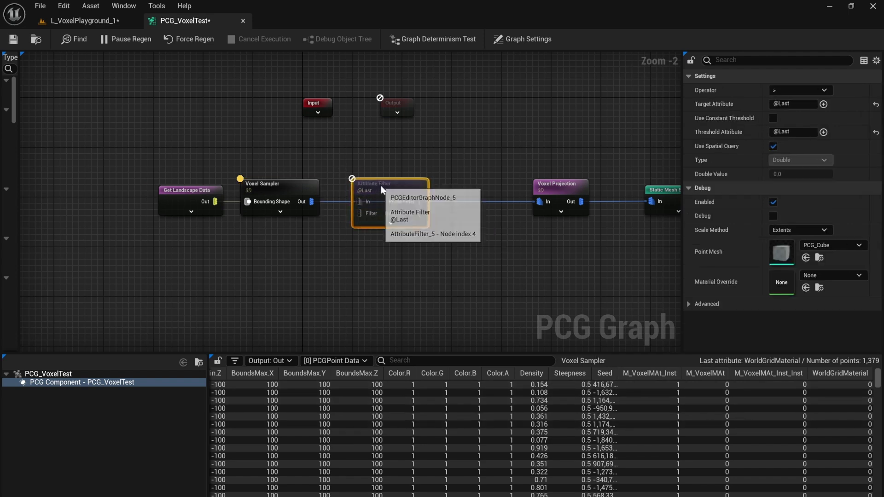
{"action": "left_click", "coordinate": [789, 90]}
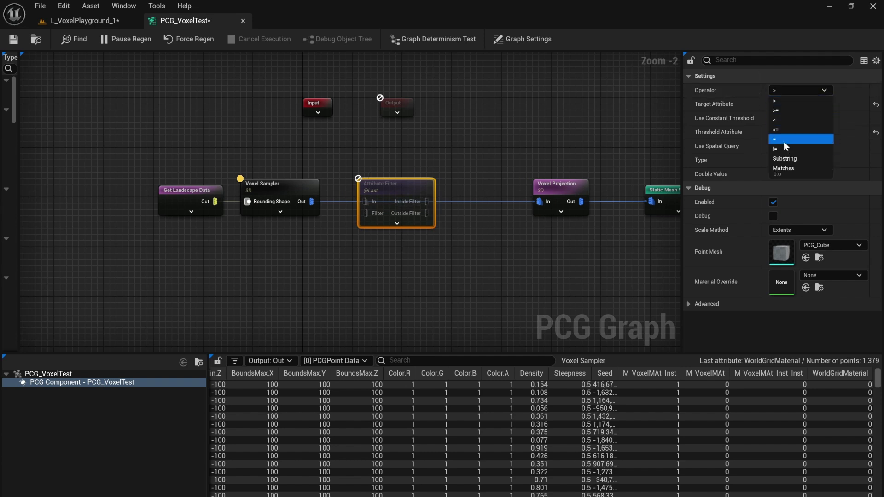
{"action": "left_click", "coordinate": [783, 141]}
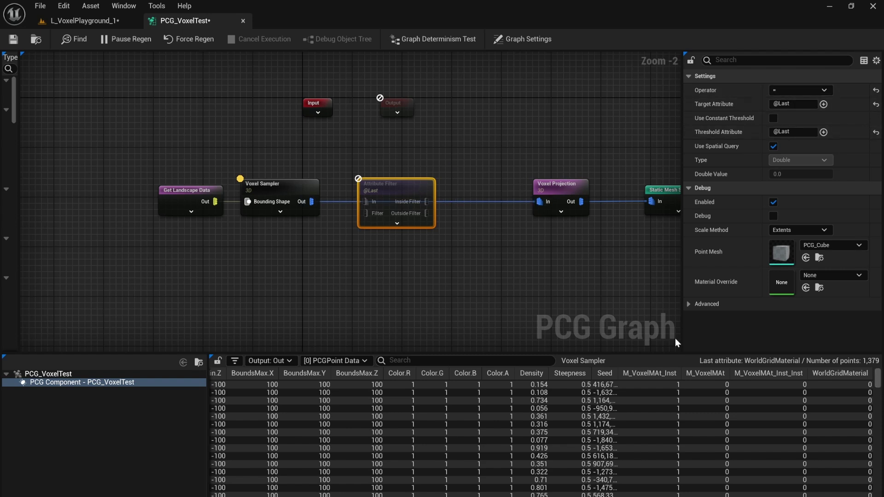
Copy the name of the M_VoxelMAt_Inst material instance from the VoxelTutorial/VoxelMaterial folder.
{"action": "left_click", "coordinate": [653, 375]}
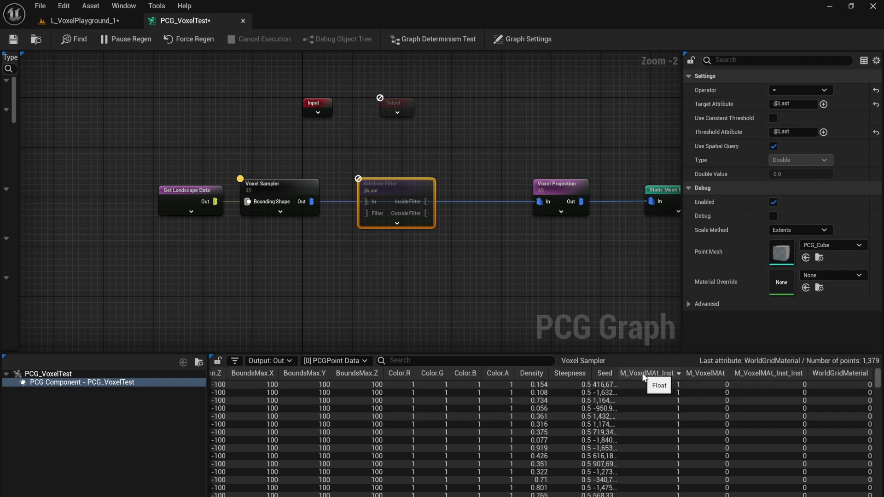
{"action": "left_click", "coordinate": [544, 294]}
{"action": "key", "text": "ctrl+space"}
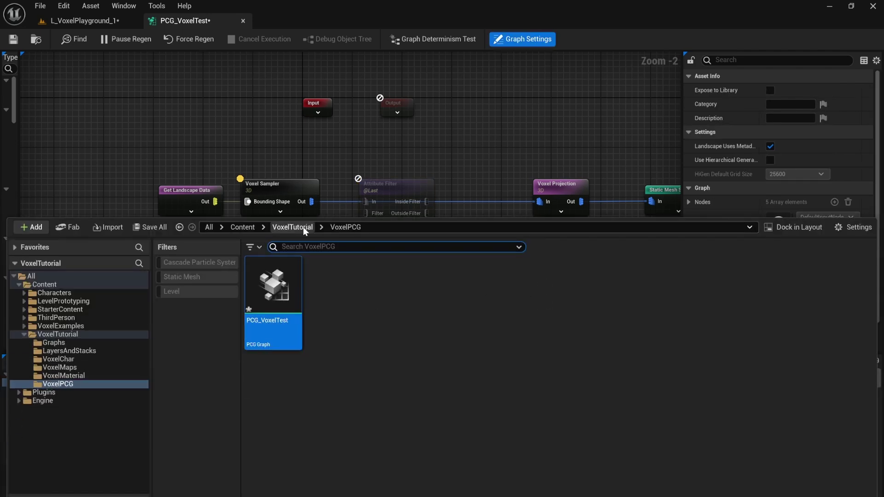
{"action": "left_click", "coordinate": [300, 225]}
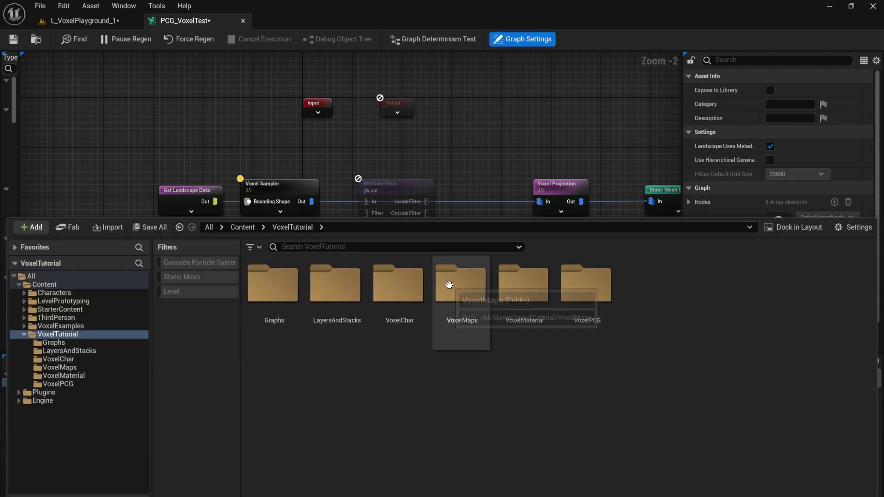
{"action": "double_click", "coordinate": [520, 281]}
{"action": "left_click", "coordinate": [336, 296]}
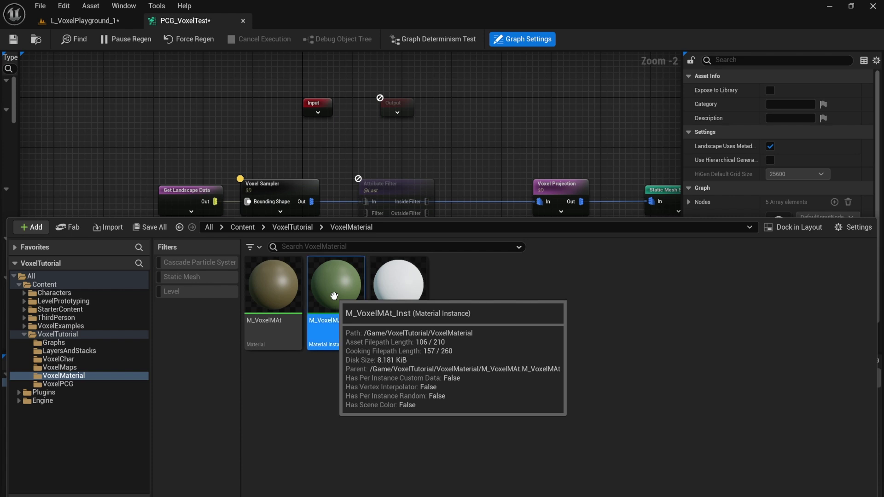
{"action": "left_click", "coordinate": [352, 316]}
{"action": "key", "text": "ctrl+c"}
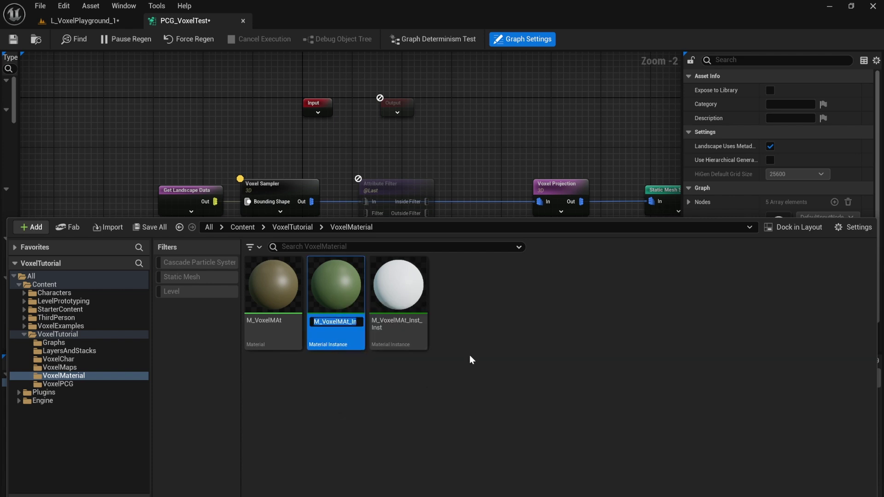
{"action": "left_click", "coordinate": [497, 342]}
Set the Attribute Filter's target attribute to the copied name M_VoxelMAt_Inst.
{"action": "left_click", "coordinate": [465, 129]}
{"action": "left_click", "coordinate": [363, 183]}
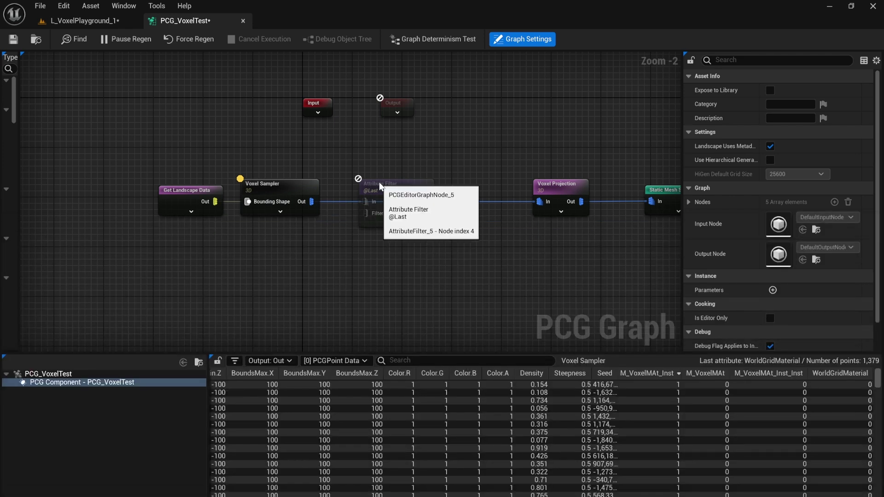
{"action": "left_click", "coordinate": [790, 104]}
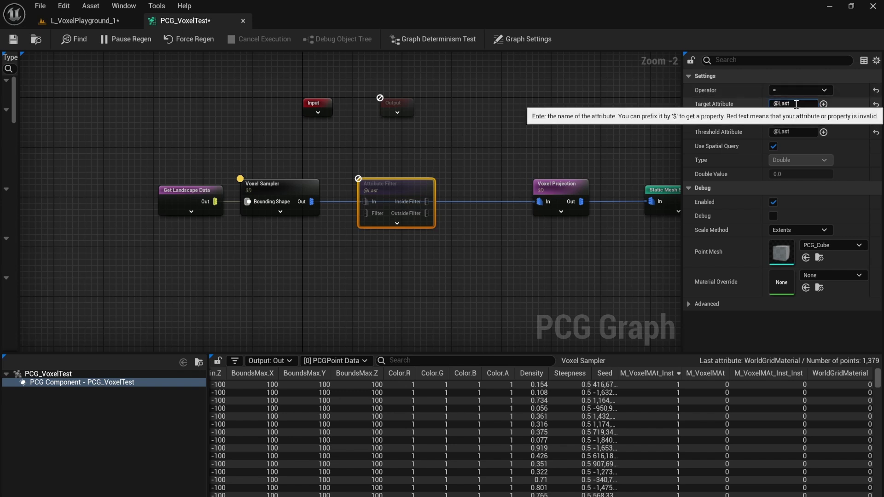
{"action": "key", "text": "ctrl+v"}
{"action": "key", "text": "Return"}
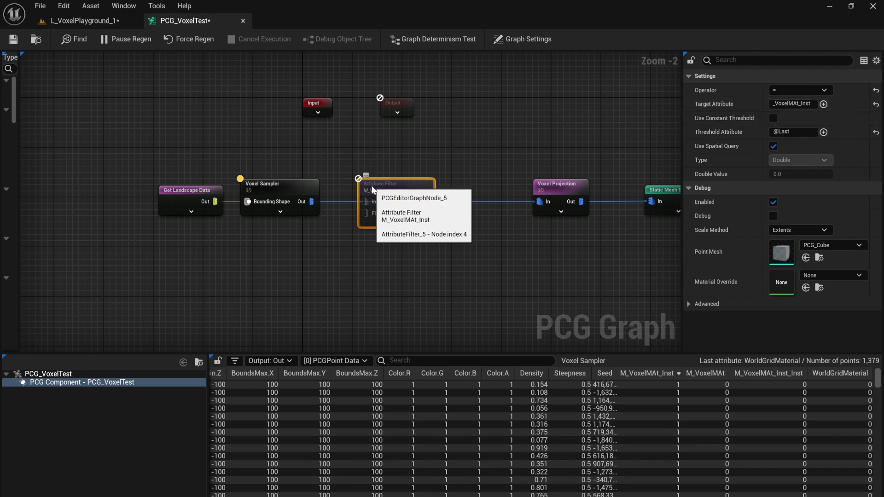
Feed the Voxel Sampler's output into the Attribute Filter and inspect the filter's data for the PCG_VoxelTest component.
{"action": "left_click", "coordinate": [252, 184]}
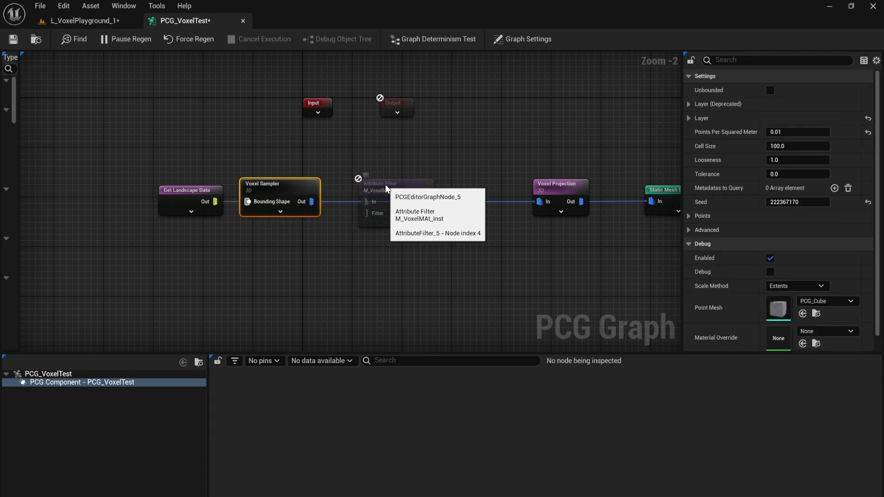
{"action": "left_click", "coordinate": [386, 189]}
{"action": "left_click", "coordinate": [120, 374]}
{"action": "left_click", "coordinate": [118, 382]}
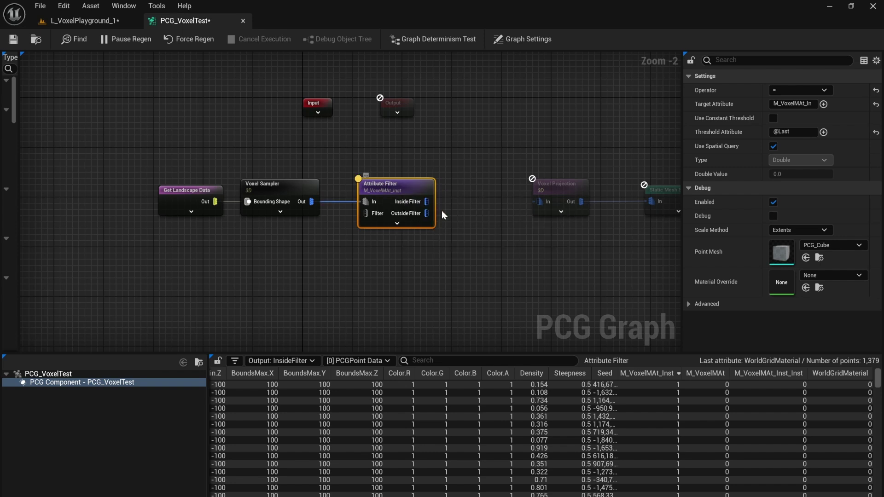
Add a Transform Points node fed by the Attribute Filter's Inside Filter output and turn on its debug display.
{"action": "right_click", "coordinate": [456, 191]}
{"action": "type", "text": "tra"}
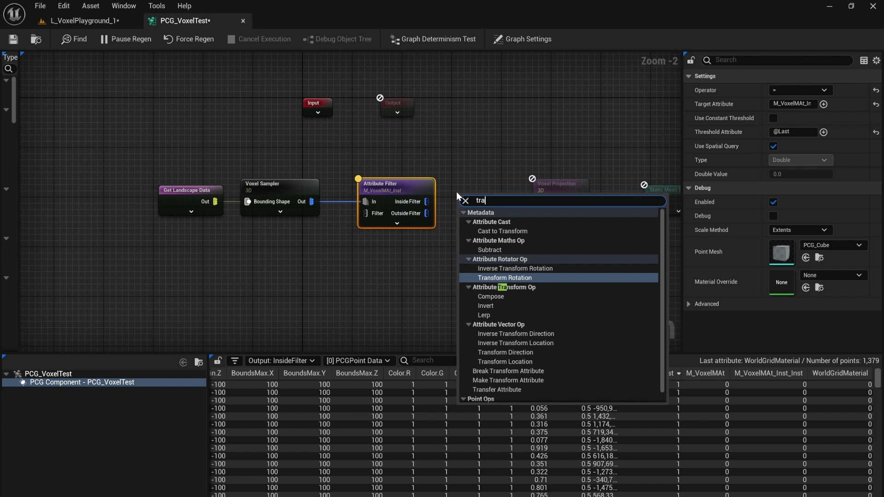
{"action": "type", "text": "ns"}
{"action": "left_click", "coordinate": [490, 390]}
{"action": "left_click_drag", "start_coordinate": [485, 207], "coordinate": [454, 194]}
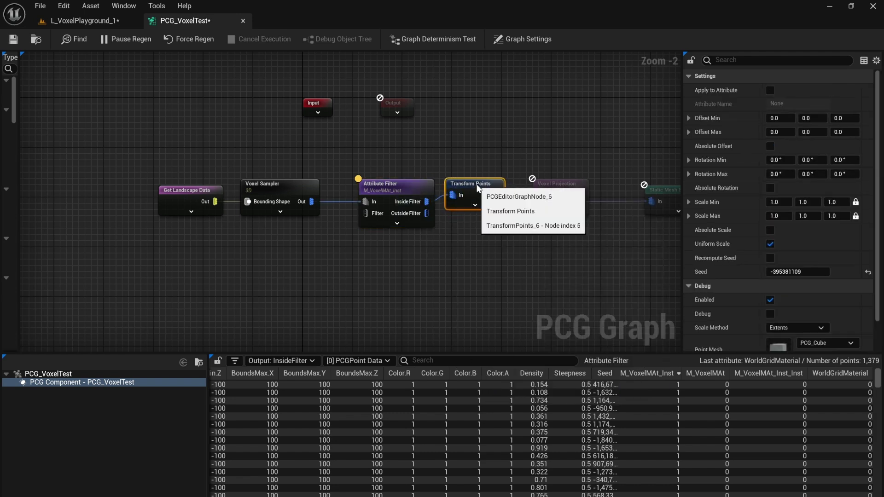
{"action": "key", "text": "d"}
In the L_VoxelPlayground_1 level, move the PCG volume sideways off the snowy peak toward the green lowland.
{"action": "left_click", "coordinate": [81, 21]}
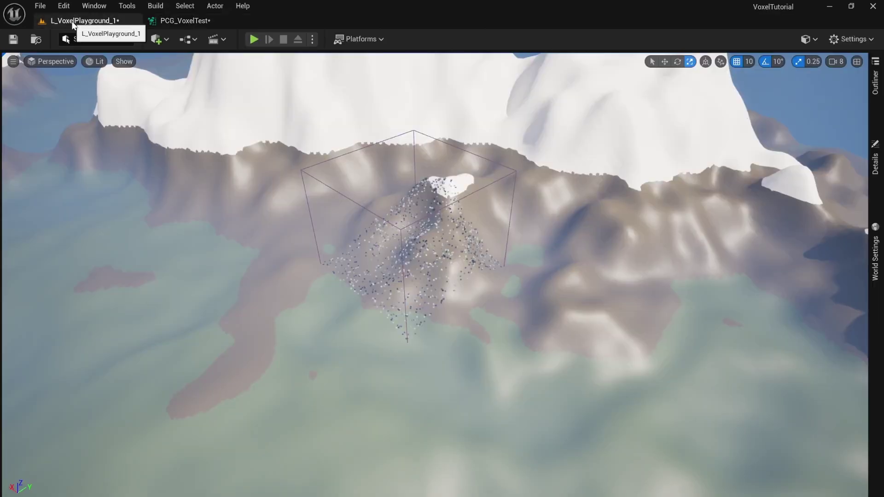
{"action": "key", "text": "w"}
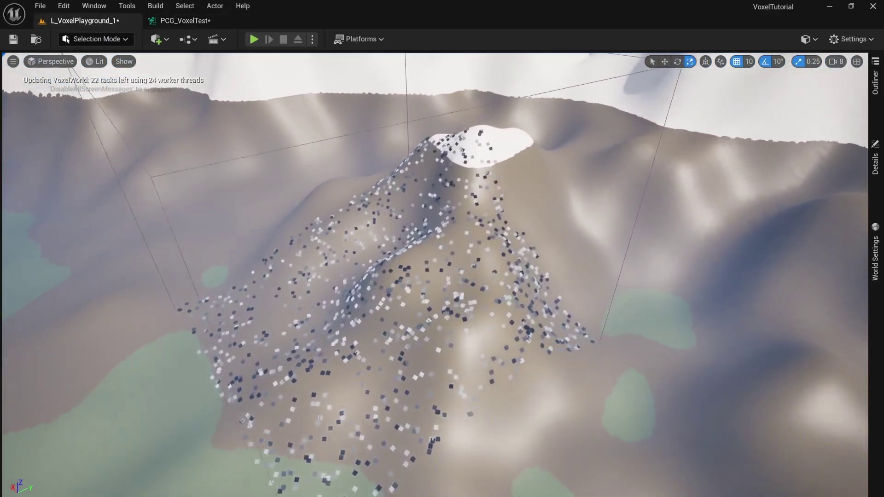
{"action": "mouse_move", "coordinate": [357, 105]}
{"action": "right_mouse_down"}
{"action": "mouse_move", "coordinate": [304, 124]}
{"action": "mouse_move", "coordinate": [357, 105]}
{"action": "right_mouse_up"}
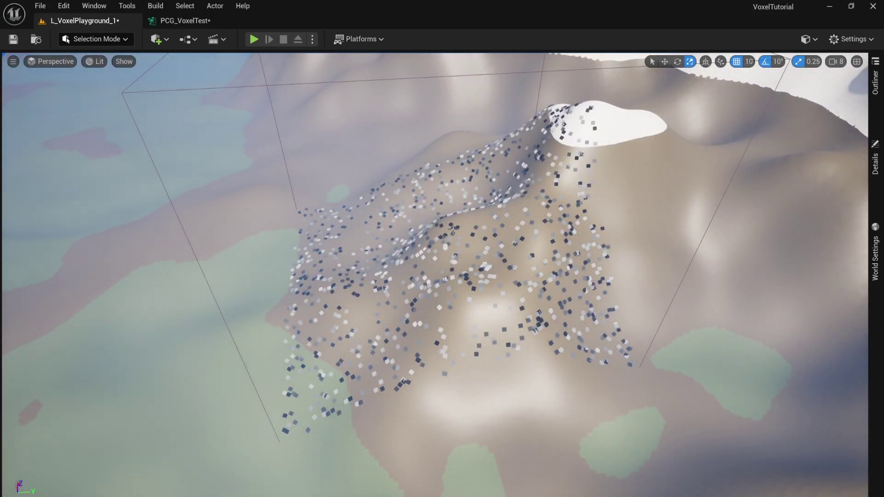
{"action": "left_click", "coordinate": [453, 228]}
{"action": "left_click_drag", "start_coordinate": [453, 203], "coordinate": [267, 202]}
{"action": "right_click_drag", "start_coordinate": [268, 221], "coordinate": [179, 234]}
Connect the Attribute Filter's Outside Filter output to Transform Points and check the generated points in the level.
{"action": "left_click", "coordinate": [201, 23]}
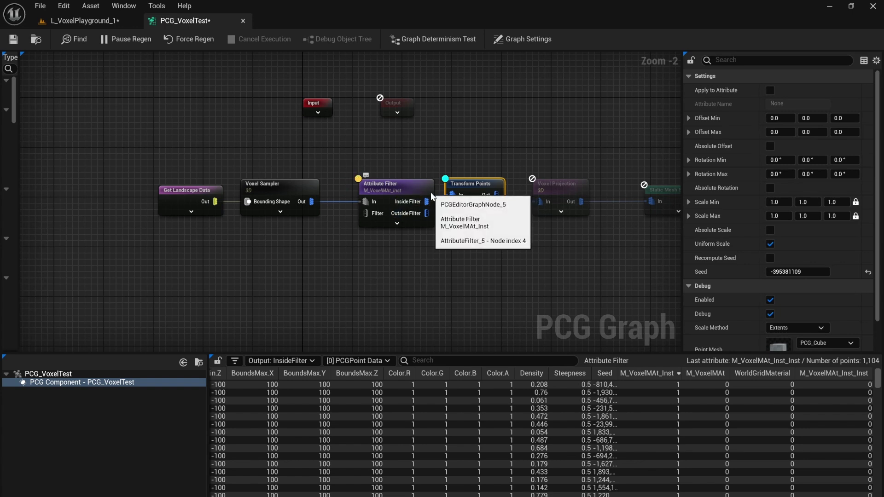
{"action": "left_click_drag", "start_coordinate": [426, 213], "coordinate": [452, 195]}
{"action": "left_click", "coordinate": [69, 19]}
{"action": "right_click_drag", "start_coordinate": [276, 207], "coordinate": [252, 211]}
{"action": "key", "text": "s"}
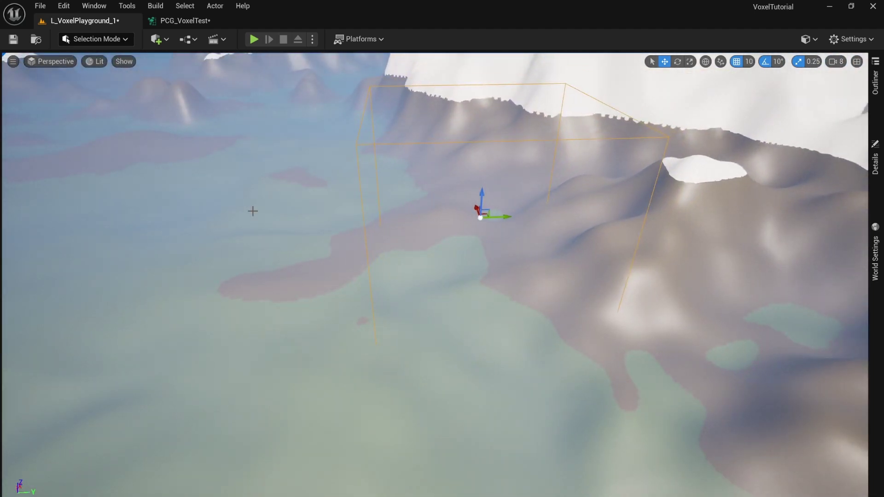
Make the Attribute Filter compare against a constant threshold of type Float with a value of 1.0.
{"action": "left_click", "coordinate": [184, 20]}
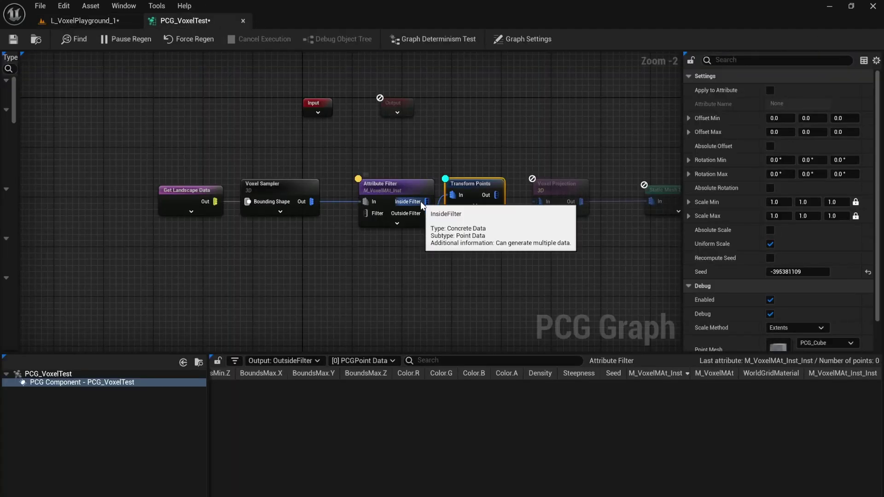
{"action": "left_click", "coordinate": [295, 300]}
{"action": "key", "text": "ctrl+space"}
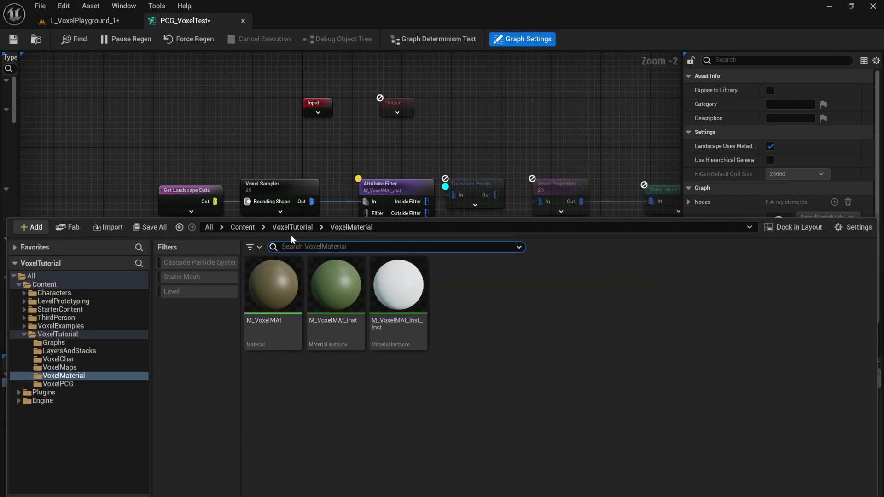
{"action": "left_click", "coordinate": [296, 184]}
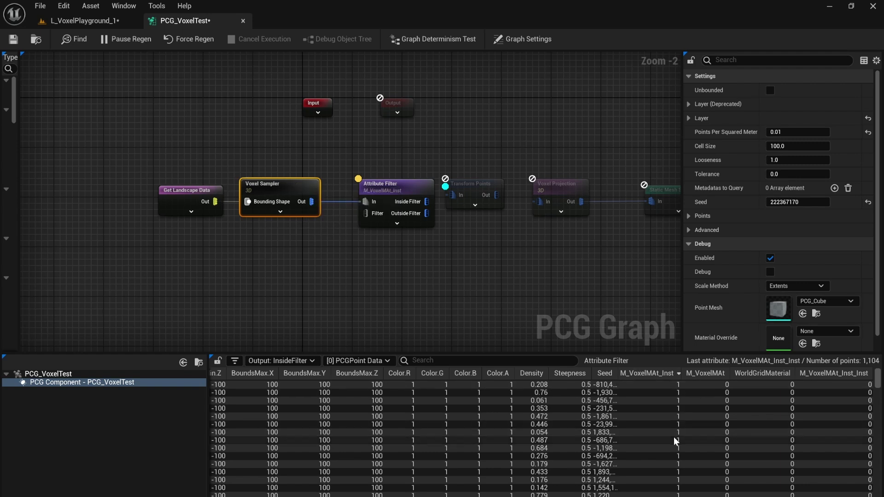
{"action": "left_click", "coordinate": [413, 194]}
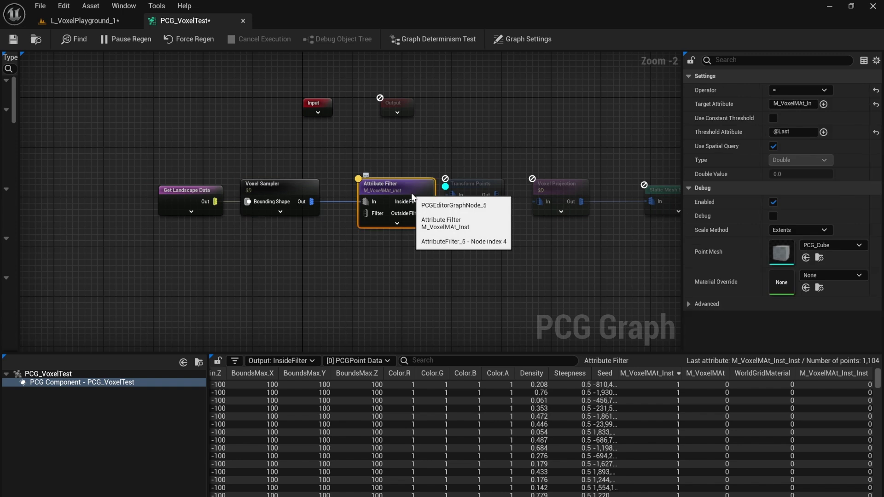
{"action": "left_click", "coordinate": [773, 119]}
{"action": "left_click", "coordinate": [798, 133]}
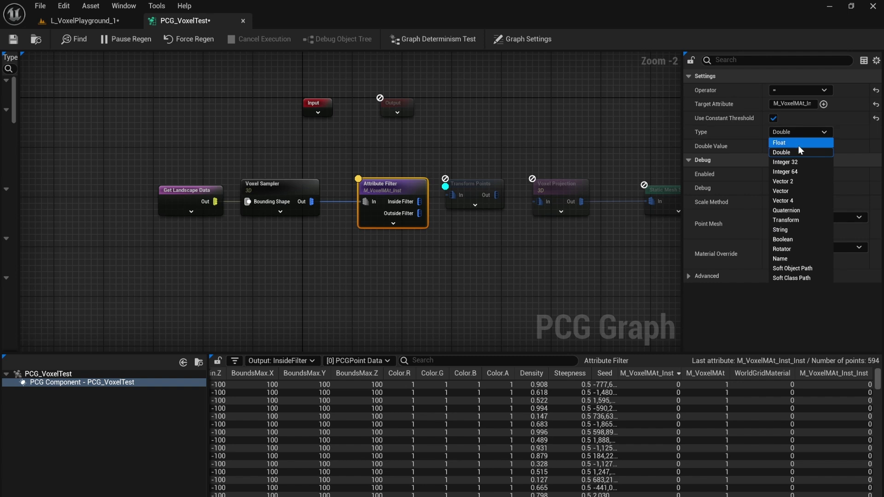
{"action": "left_click", "coordinate": [797, 143]}
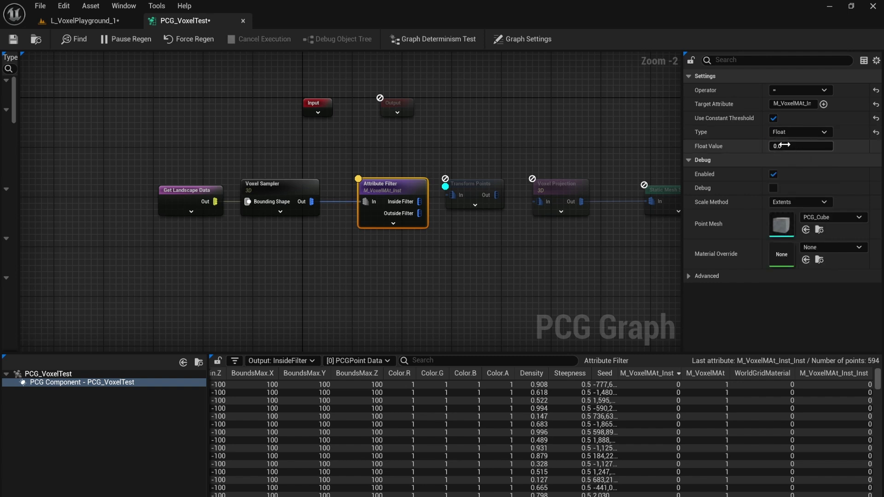
{"action": "left_click", "coordinate": [785, 145]}
{"action": "key", "text": "Return"}
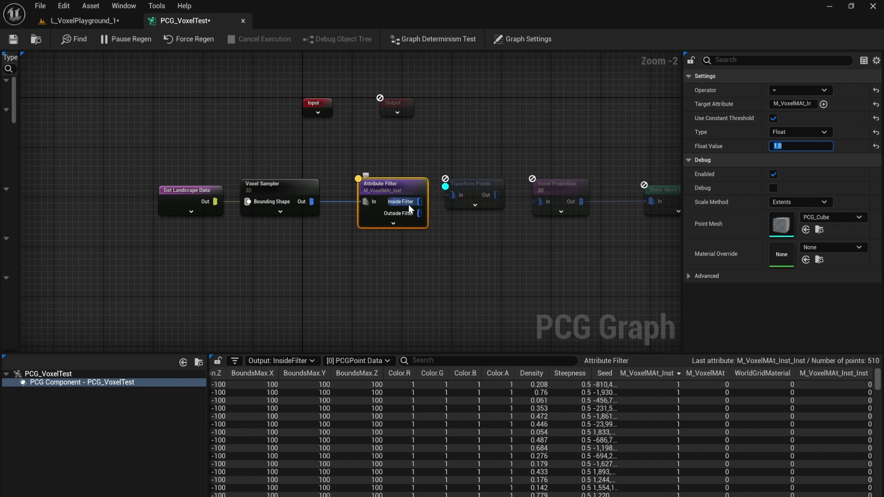
Connect the Inside Filter output to Transform Points and examine the filtered points on the green terrain.
{"action": "left_click_drag", "start_coordinate": [419, 202], "coordinate": [455, 195]}
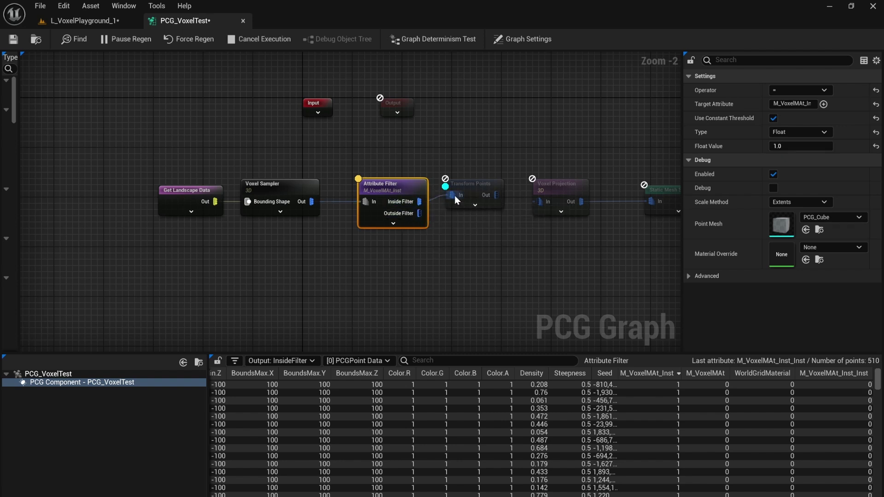
{"action": "left_click", "coordinate": [105, 22]}
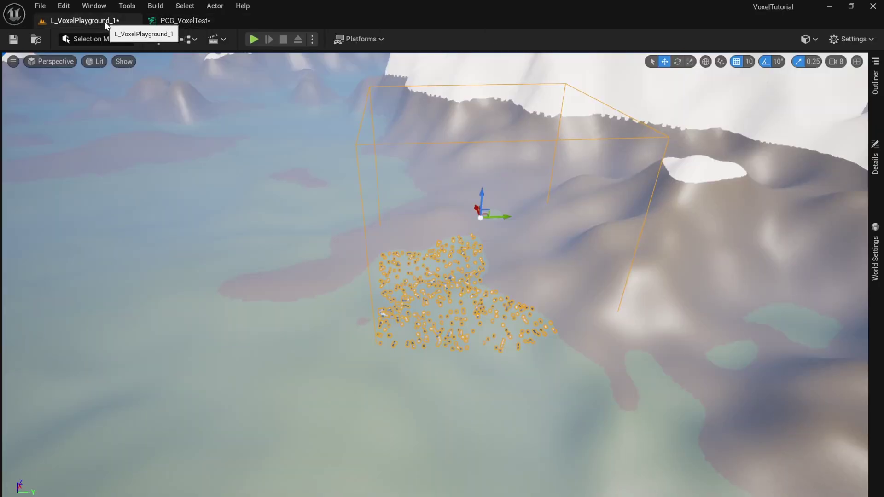
{"action": "key", "text": "w"}
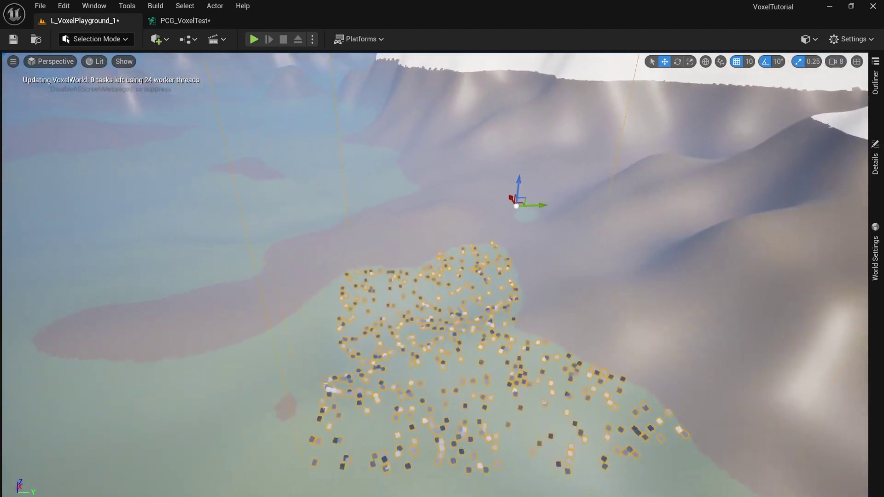
{"action": "right_click_drag", "start_coordinate": [493, 234], "coordinate": [480, 256]}
{"action": "key", "text": "s"}
Shift the PCG volume over the brown strip between the green areas and examine how the points follow the material boundary.
{"action": "left_click_drag", "start_coordinate": [602, 142], "coordinate": [406, 135]}
{"action": "right_click_drag", "start_coordinate": [505, 128], "coordinate": [502, 233]}
{"action": "key", "text": "w"}
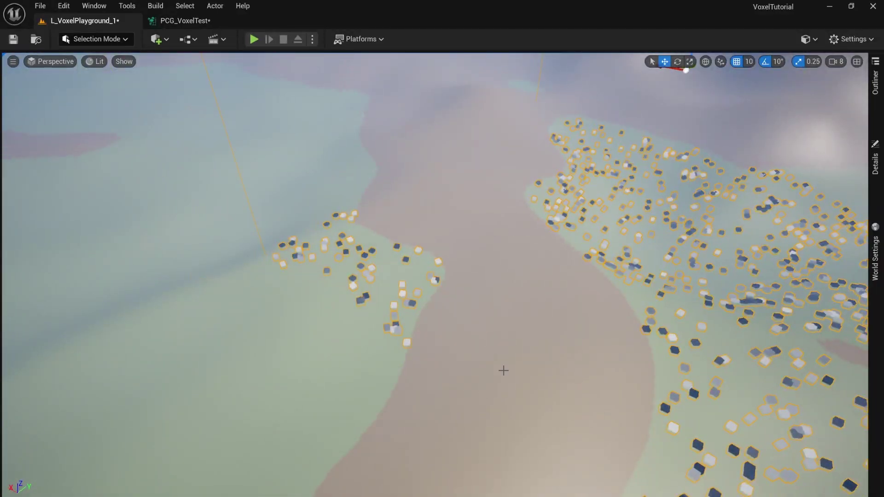
{"action": "right_click_drag", "start_coordinate": [619, 264], "coordinate": [649, 244]}
{"action": "key", "text": "s"}
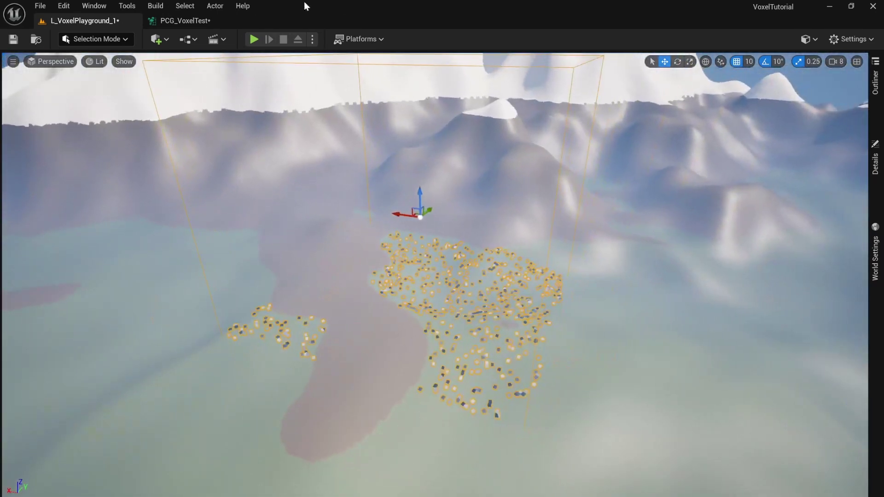
Replace the Inside Filter connection to Transform Points with the Outside Filter output and check the points on the brown strip.
{"action": "left_click", "coordinate": [184, 21]}
{"action": "left_click", "coordinate": [417, 202], "text": "alt"}
{"action": "left_click_drag", "start_coordinate": [419, 212], "coordinate": [456, 195]}
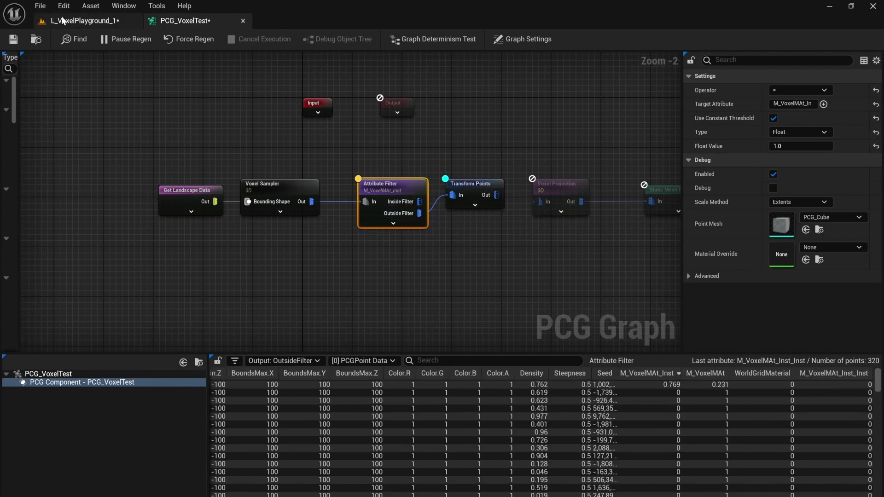
{"action": "left_click", "coordinate": [74, 21]}
{"action": "right_click_drag", "start_coordinate": [558, 172], "coordinate": [516, 205]}
{"action": "key", "text": "w"}
{"action": "key", "text": "s"}
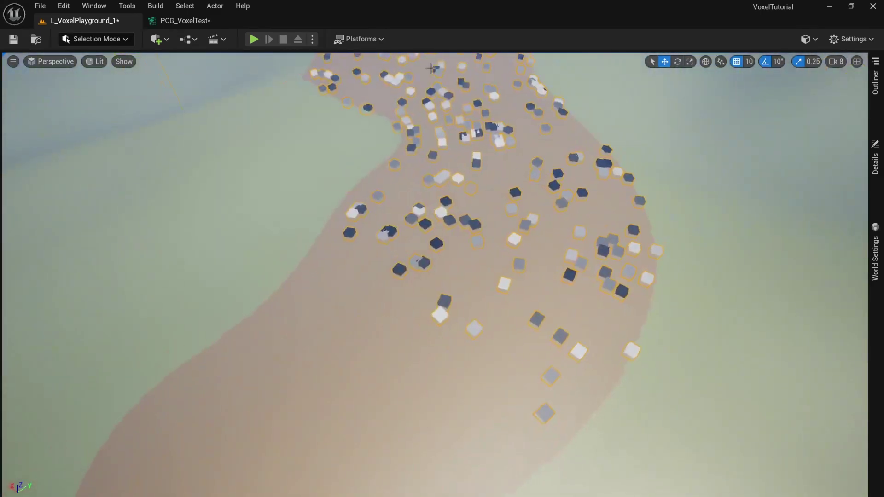
Turn off the Attribute Filter inspection and the Transform Points debug display, and look over the terrain in the level.
{"action": "left_click", "coordinate": [185, 22]}
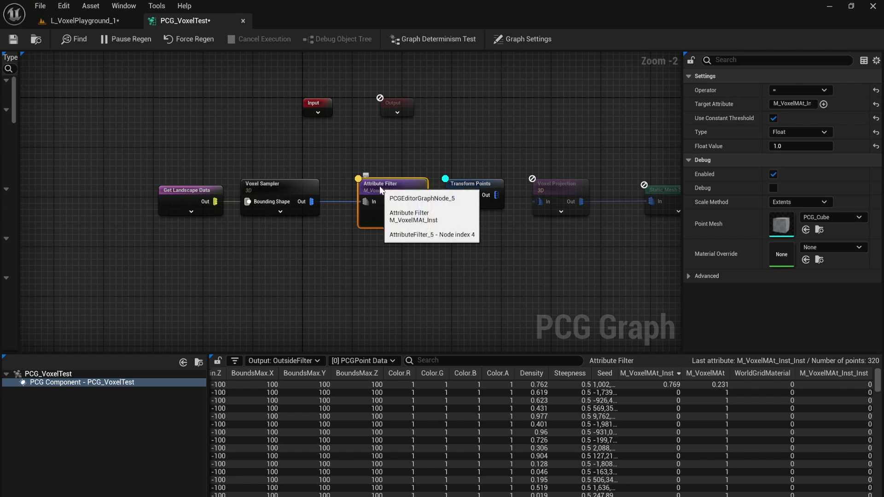
{"action": "left_click", "coordinate": [474, 185]}
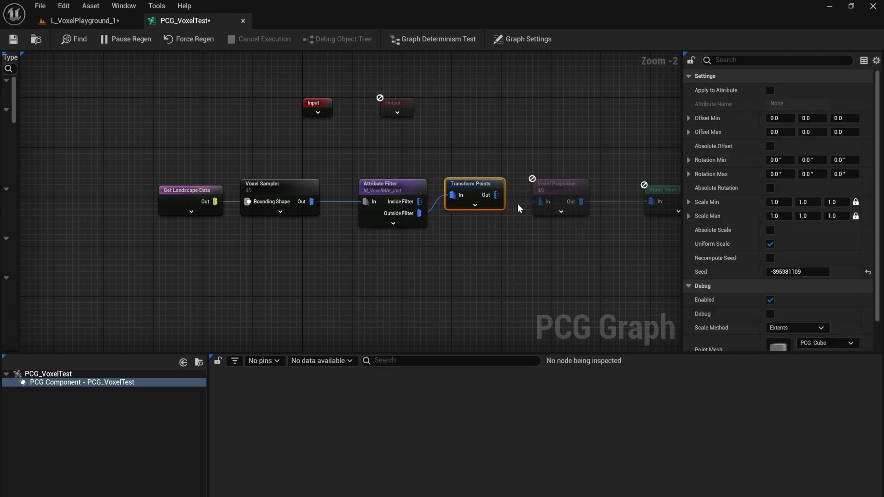
{"action": "left_click", "coordinate": [100, 21]}
{"action": "right_click_drag", "start_coordinate": [374, 324], "coordinate": [245, 146]}
{"action": "mouse_move", "coordinate": [563, 305]}
{"action": "right_mouse_down"}
{"action": "mouse_move", "coordinate": [484, 295]}
{"action": "mouse_move", "coordinate": [563, 304]}
{"action": "right_mouse_up"}
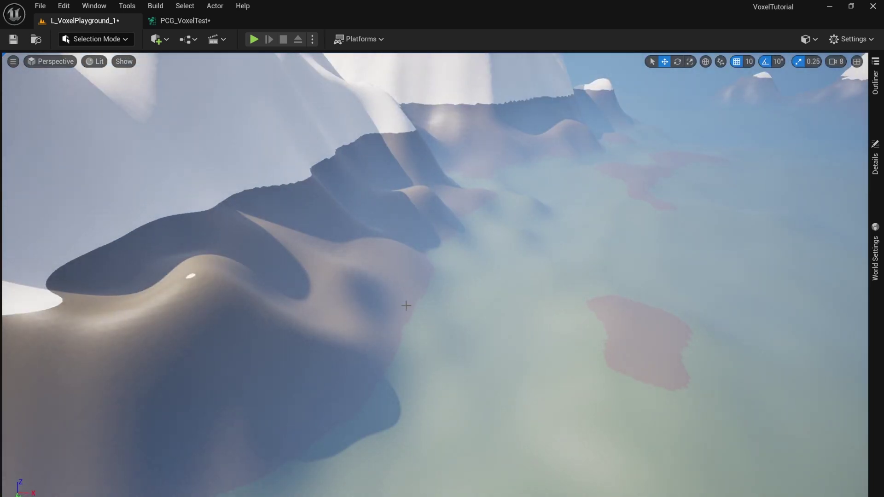
{"action": "right_click_drag", "start_coordinate": [327, 286], "coordinate": [382, 279]}
Open the VHG_TestTerrain height graph from the VoxelTutorial Graphs folder.
{"action": "key", "text": "ctrl+space"}
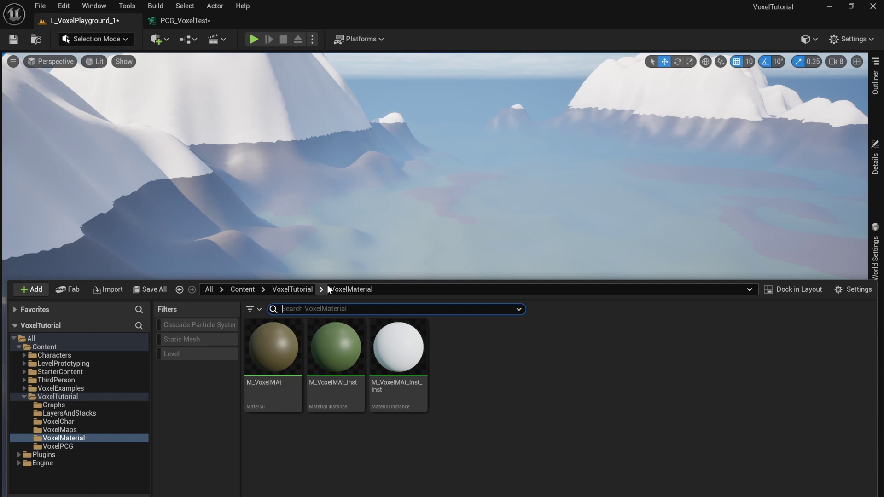
{"action": "left_click", "coordinate": [297, 288]}
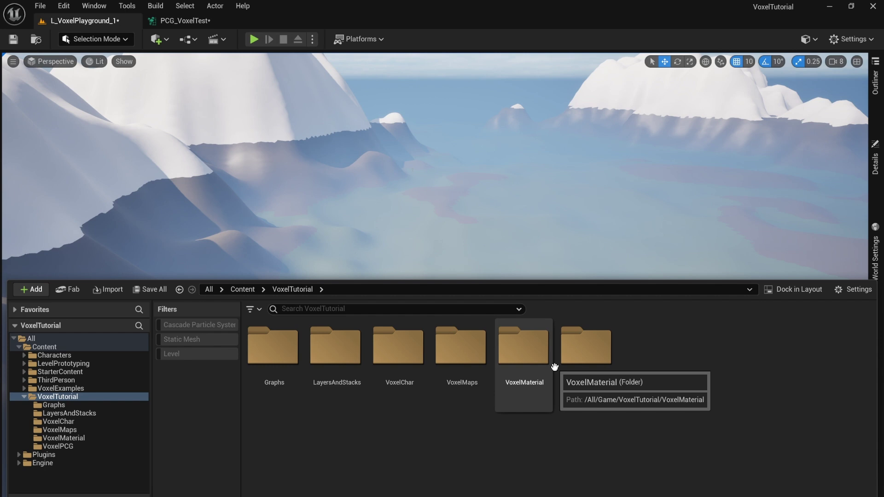
{"action": "mouse_move", "coordinate": [591, 496]}
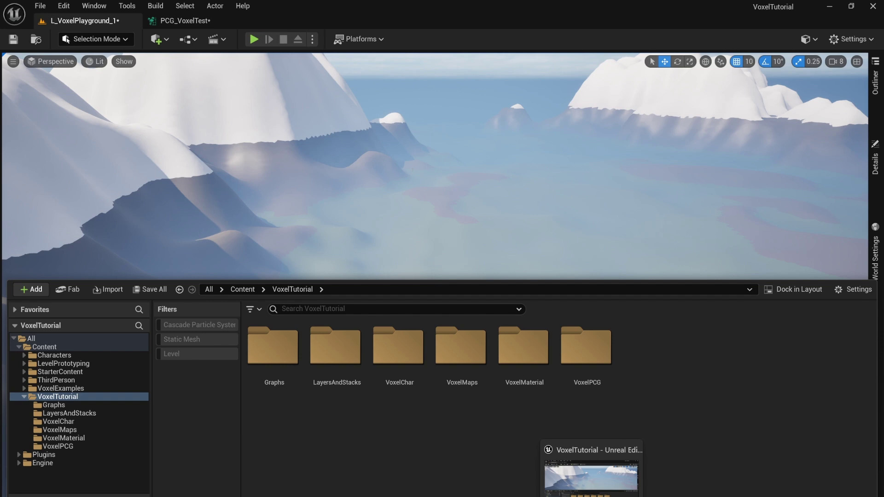
{"action": "left_click", "coordinate": [256, 345]}
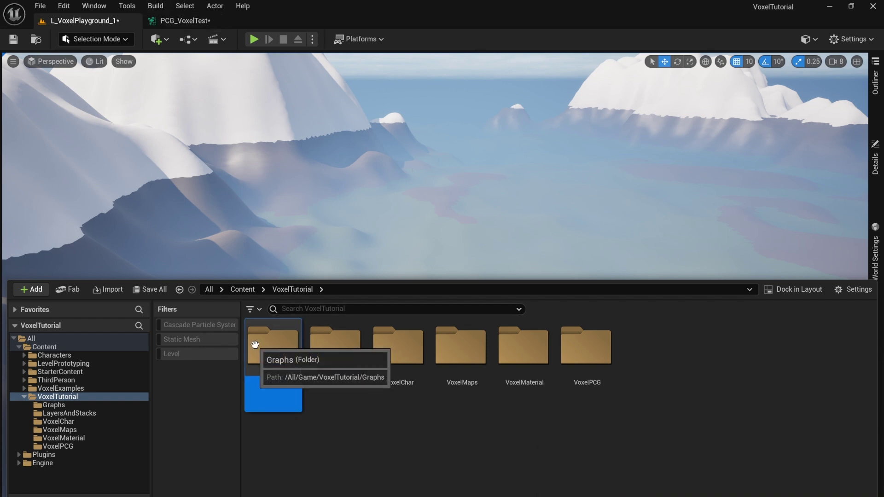
{"action": "double_click", "coordinate": [256, 345]}
{"action": "double_click", "coordinate": [255, 344]}
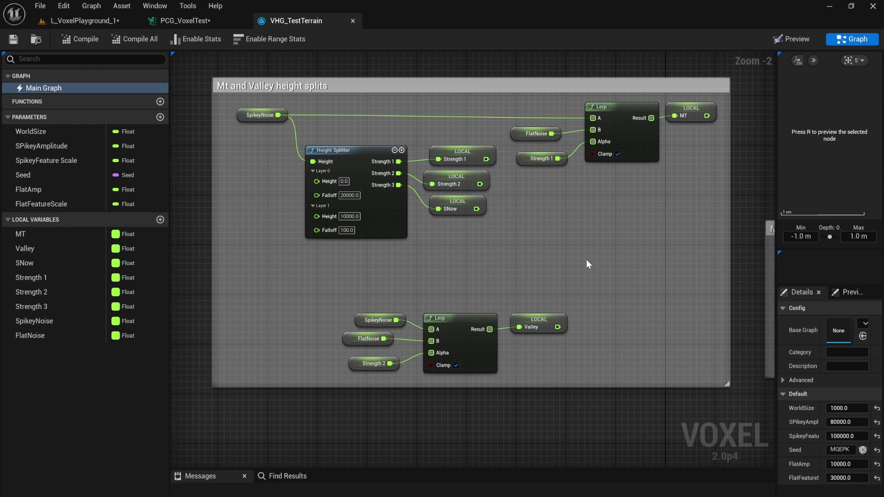
Examine the height graph's noise, mountain and valley height split, and material blending sections.
{"action": "right_click_drag", "start_coordinate": [561, 268], "coordinate": [401, 270]}
{"action": "right_click_drag", "start_coordinate": [591, 248], "coordinate": [394, 208]}
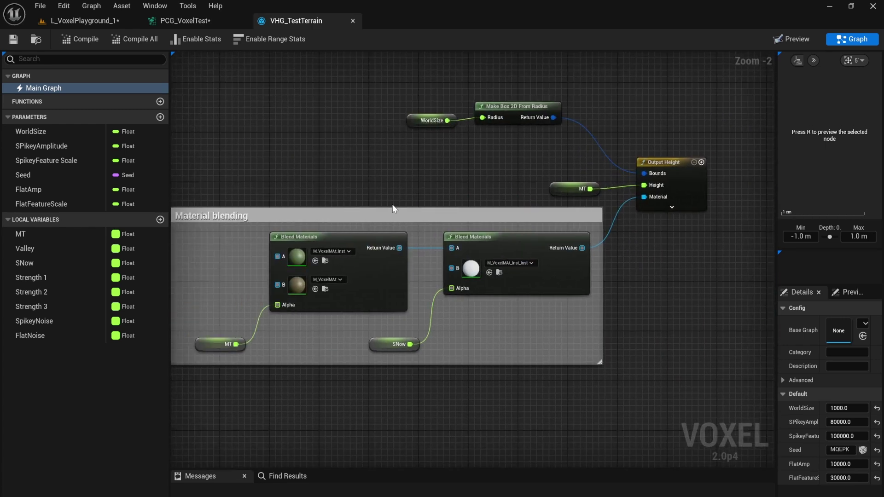
{"action": "right_click_drag", "start_coordinate": [453, 205], "coordinate": [324, 225]}
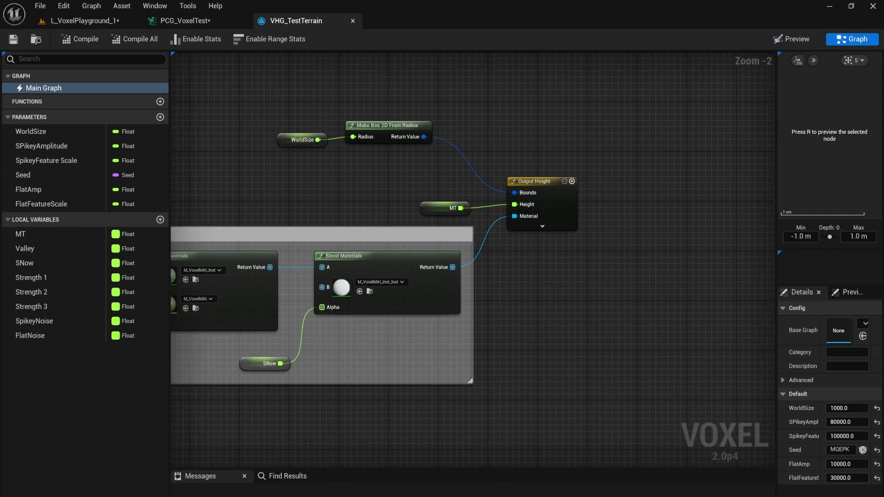
{"action": "right_click_drag", "start_coordinate": [327, 315], "coordinate": [719, 270]}
{"action": "right_click_drag", "start_coordinate": [345, 346], "coordinate": [736, 311]}
{"action": "scroll", "coordinate": [413, 367], "scroll_direction": "down", "scroll_amount": 4}
{"action": "right_click_drag", "start_coordinate": [412, 367], "coordinate": [347, 330]}
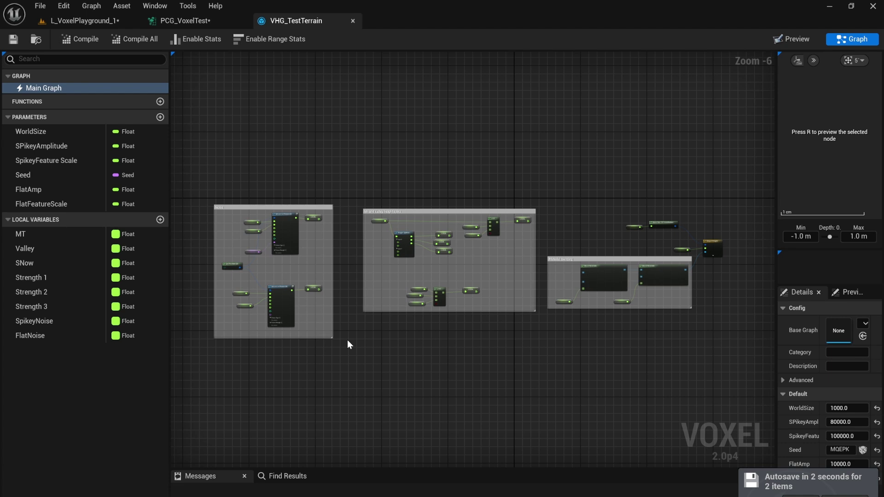
{"action": "scroll", "coordinate": [304, 339], "scroll_direction": "up", "scroll_amount": 3}
{"action": "right_click_drag", "start_coordinate": [294, 343], "coordinate": [384, 294]}
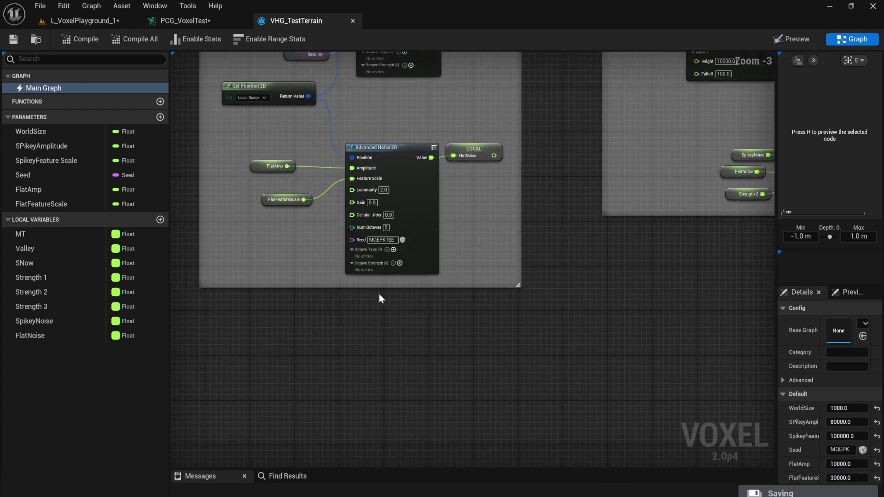
{"action": "scroll", "coordinate": [368, 315], "scroll_direction": "down", "scroll_amount": 2}
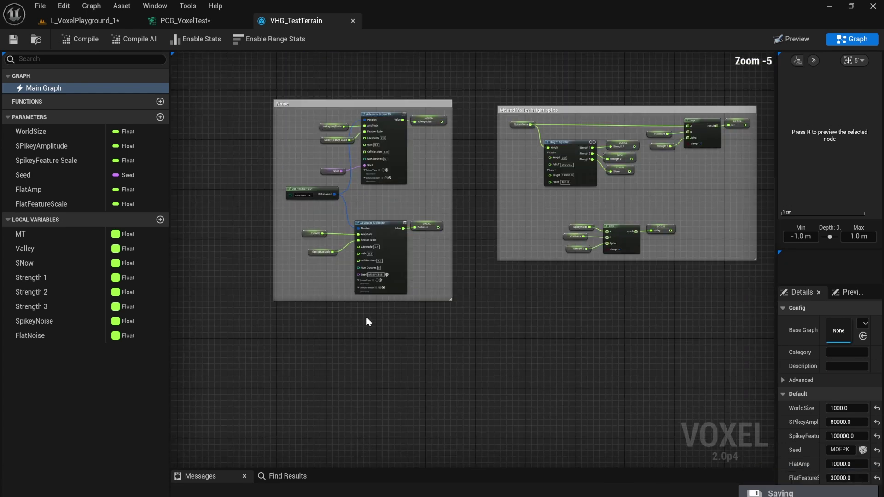
{"action": "left_click", "coordinate": [381, 222]}
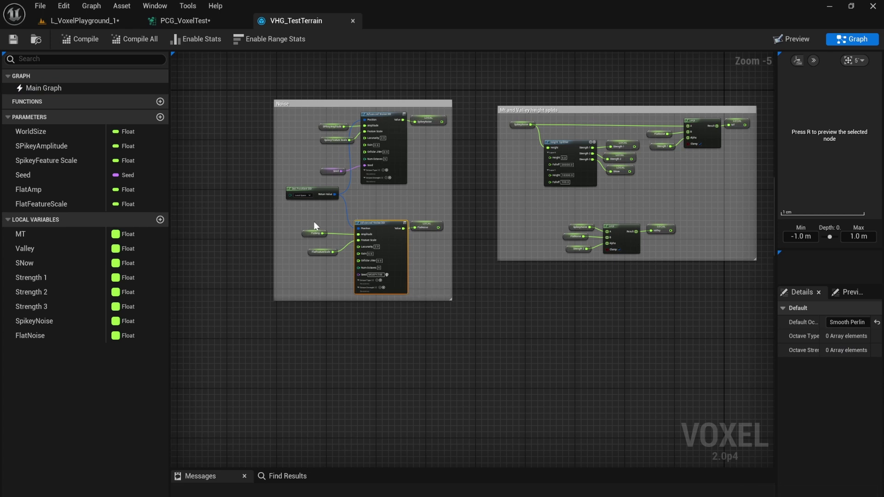
{"action": "left_click", "coordinate": [303, 188]}
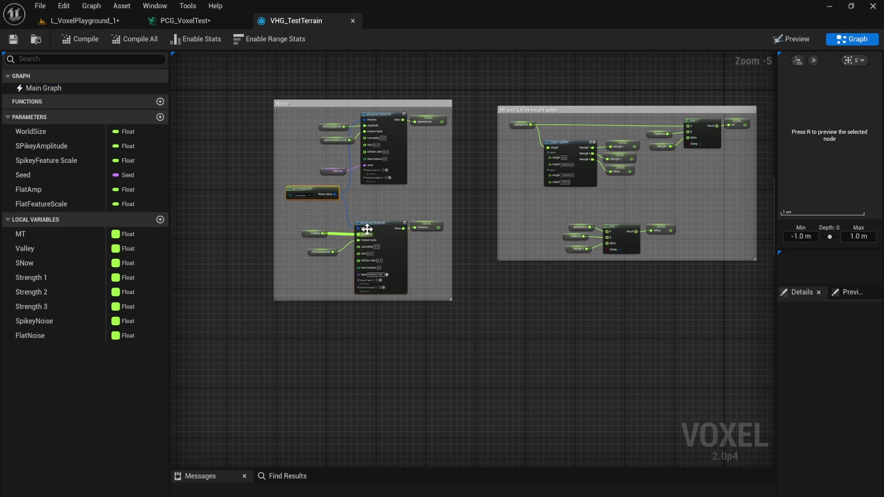
Set the Static Mesh Spawner's first mesh entry in the PCG_VoxelTest graph to the static mesh PCG_Tree_01.
{"action": "left_click", "coordinate": [185, 21]}
{"action": "left_click", "coordinate": [584, 189]}
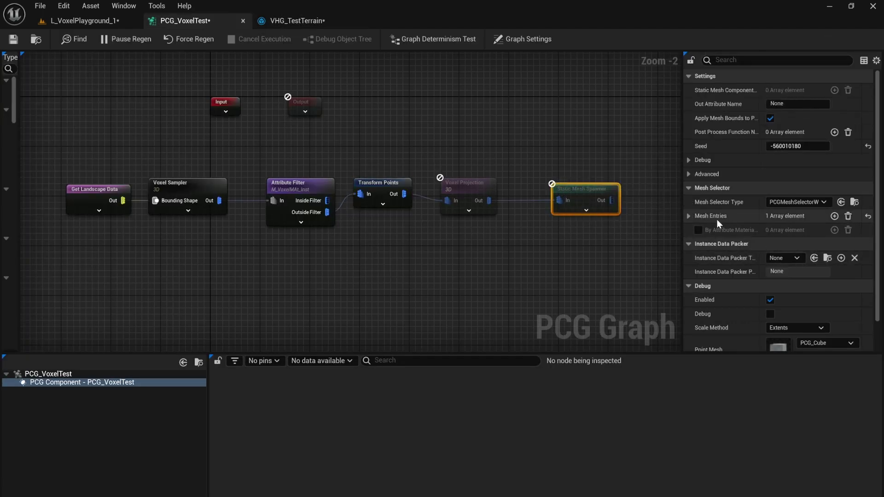
{"action": "left_click", "coordinate": [689, 216]}
{"action": "left_click", "coordinate": [697, 230]}
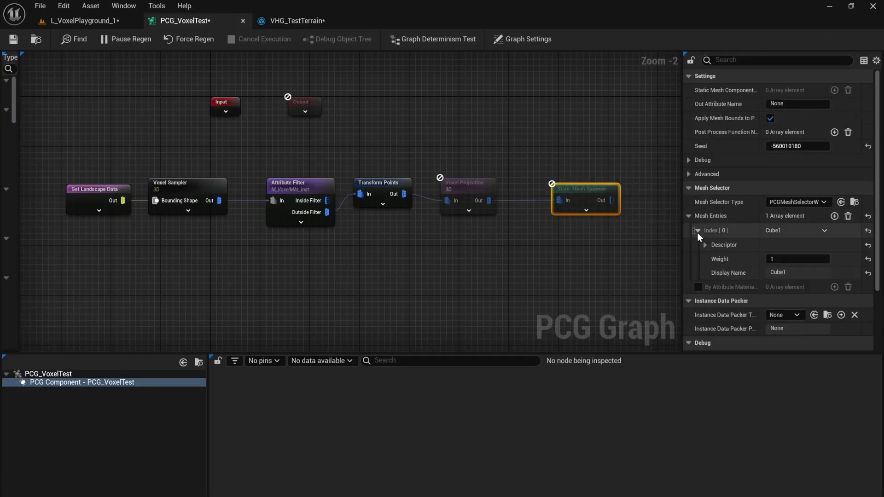
{"action": "left_click", "coordinate": [704, 245]}
{"action": "left_click", "coordinate": [803, 275]}
{"action": "type", "text": "tree"}
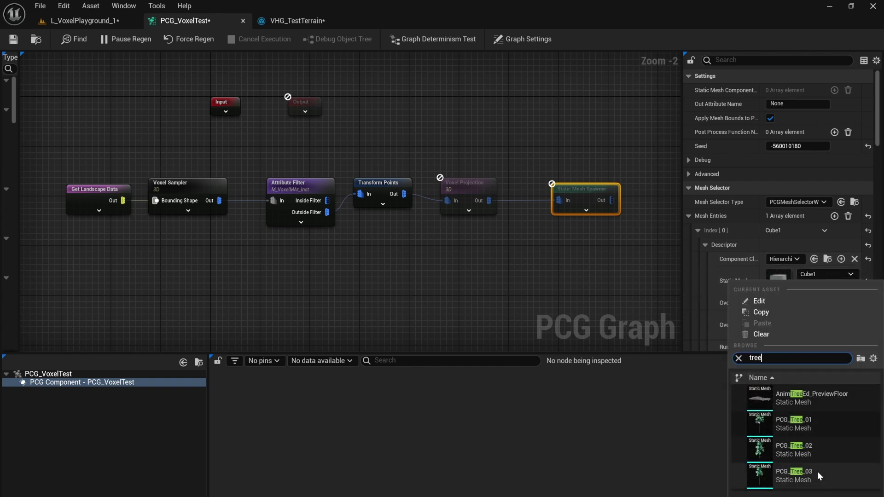
{"action": "left_click", "coordinate": [816, 426]}
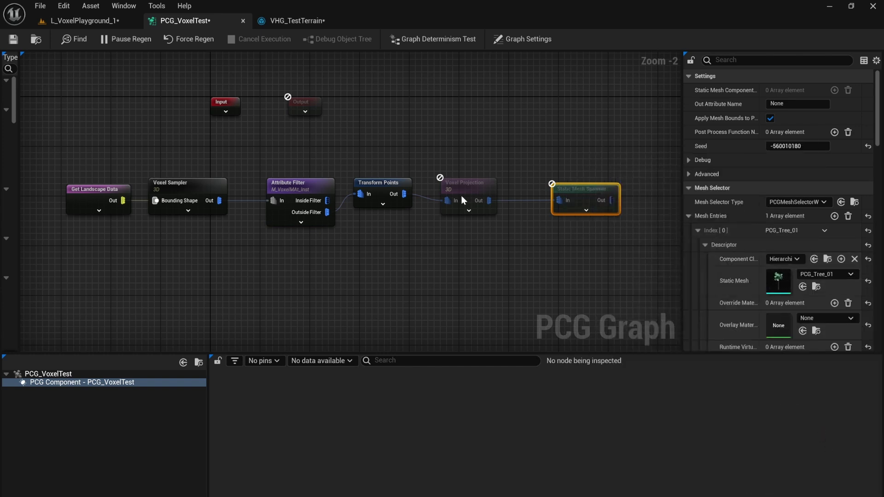
Move the PCG volume along its Y axis toward the green terrain, enlarge it, and check the Voxel Sampler settings.
{"action": "left_click", "coordinate": [80, 21]}
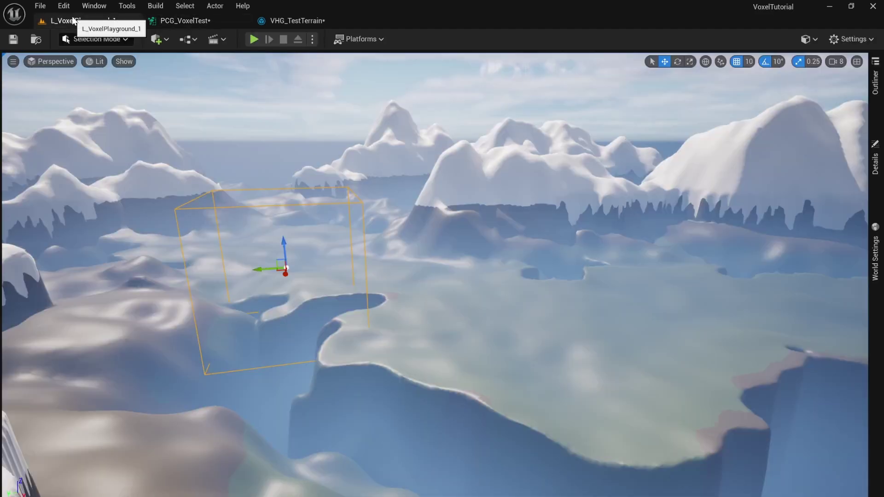
{"action": "left_click", "coordinate": [874, 161]}
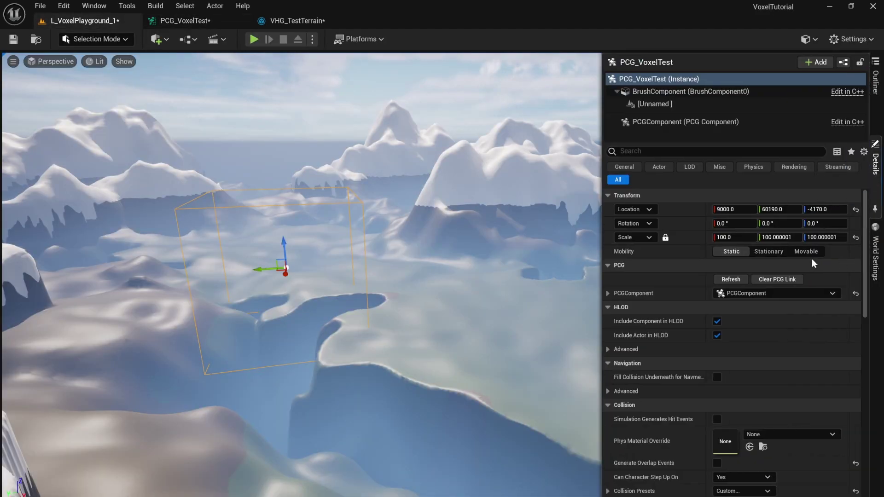
{"action": "left_click_drag", "start_coordinate": [262, 267], "coordinate": [435, 266]}
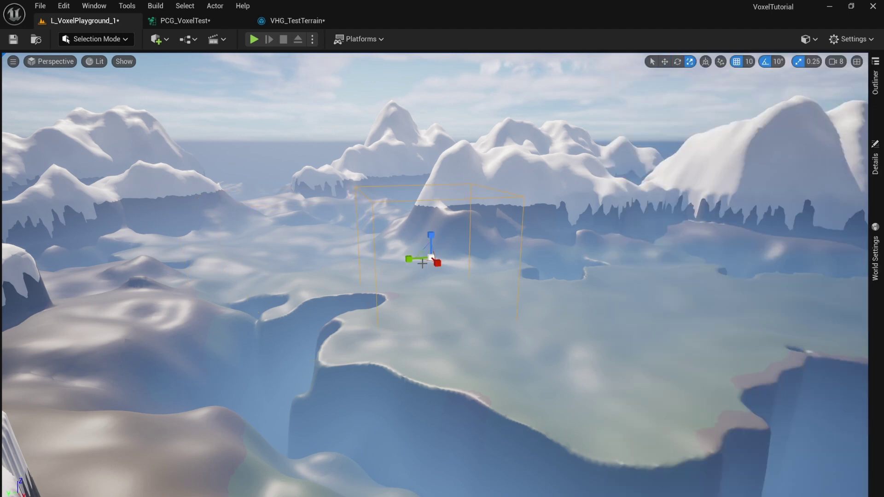
{"action": "left_click", "coordinate": [207, 22]}
{"action": "left_click", "coordinate": [191, 182]}
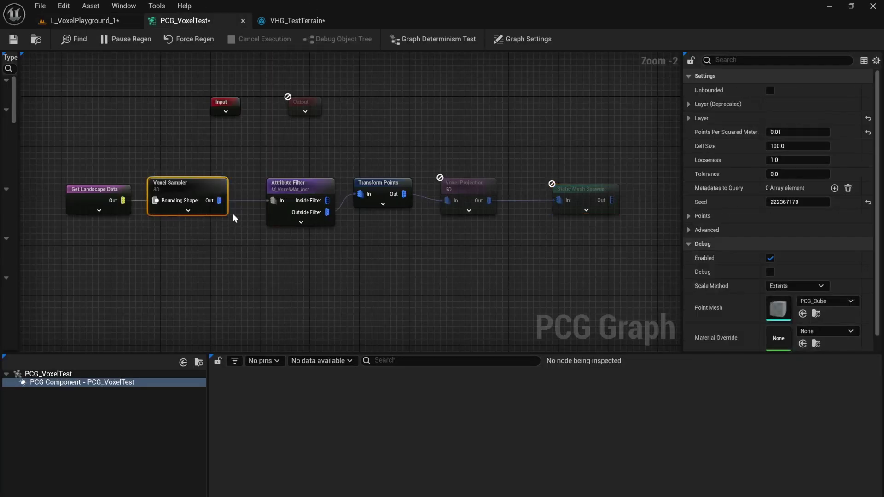
{"action": "left_click", "coordinate": [127, 21]}
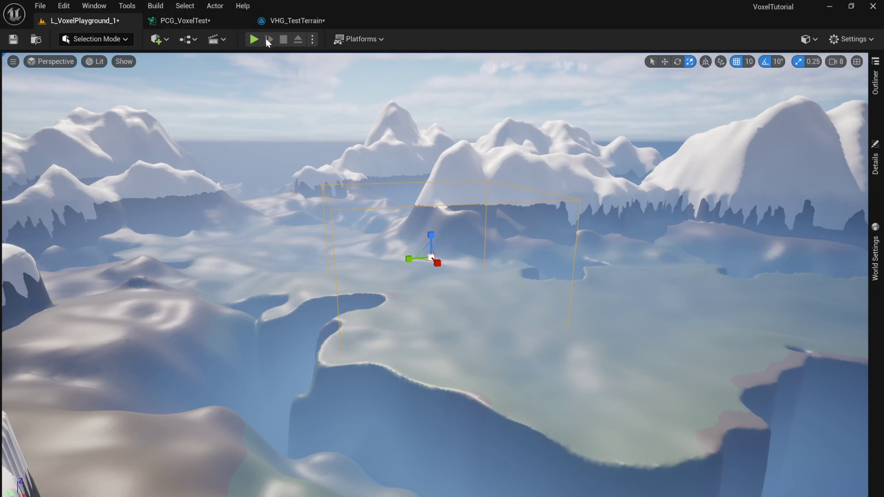
Play the level, eject from the character, inspect where the trees spawn on the terrain, and end the play session.
{"action": "left_click", "coordinate": [255, 36]}
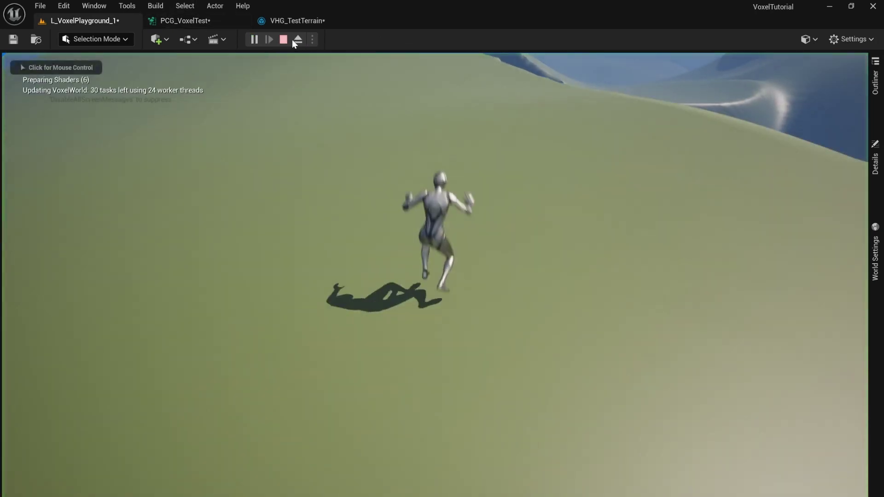
{"action": "left_click", "coordinate": [298, 42]}
{"action": "mouse_move", "coordinate": [590, 240]}
{"action": "right_mouse_down"}
{"action": "mouse_move", "coordinate": [580, 157]}
{"action": "mouse_move", "coordinate": [556, 218]}
{"action": "mouse_move", "coordinate": [499, 225]}
{"action": "mouse_move", "coordinate": [583, 225]}
{"action": "right_mouse_up"}
{"action": "key", "text": "w"}
{"action": "right_click_drag", "start_coordinate": [479, 230], "coordinate": [409, 208]}
{"action": "key", "text": "s"}
{"action": "left_click", "coordinate": [504, 277]}
{"action": "key", "text": "w"}
{"action": "key", "text": "w"}
{"action": "key", "text": "w"}
{"action": "key", "text": "s"}
{"action": "key", "text": "s"}
{"action": "key", "text": "w"}
{"action": "key", "text": "s"}
{"action": "key", "text": "s"}
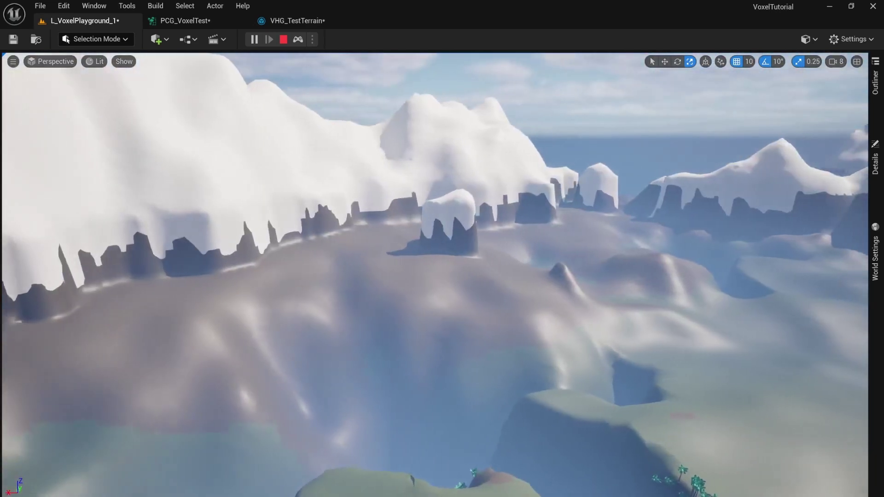
{"action": "key", "text": "d"}
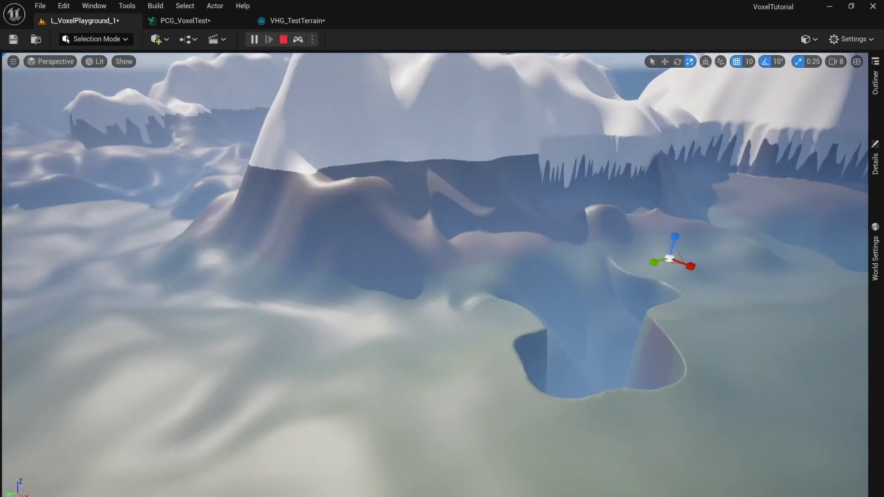
{"action": "right_click_drag", "start_coordinate": [435, 275], "coordinate": [444, 258]}
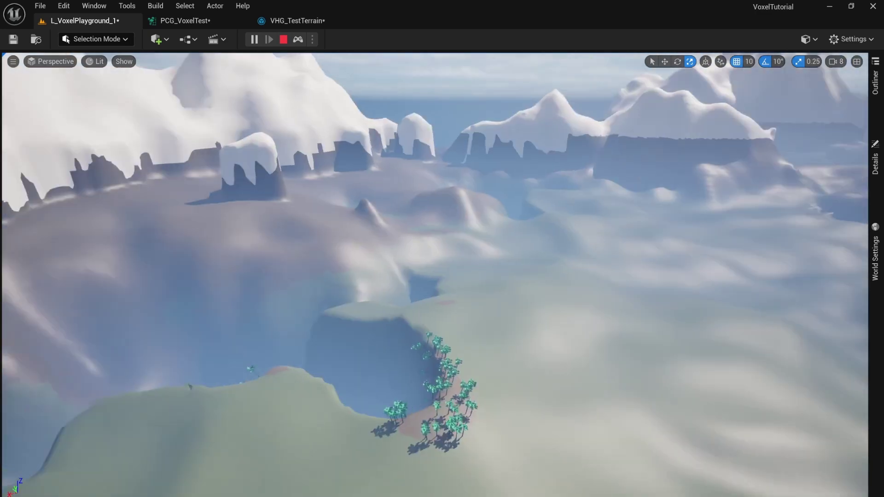
{"action": "key", "text": "w"}
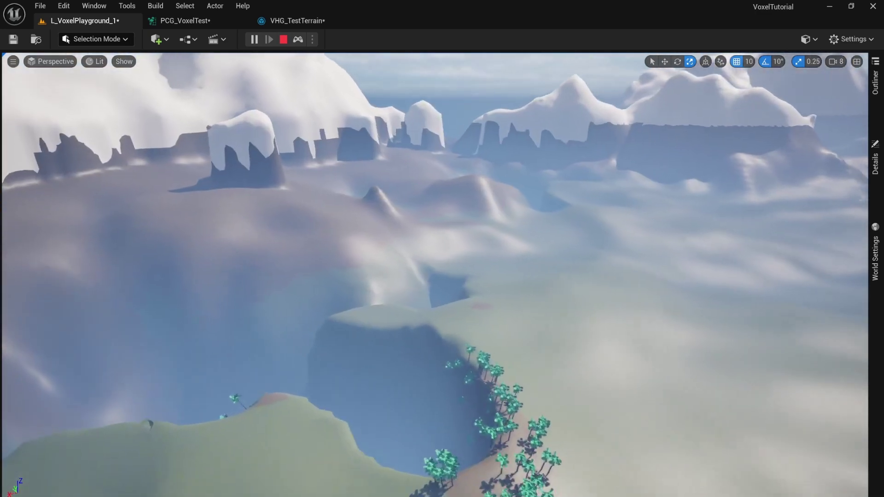
{"action": "key", "text": "s"}
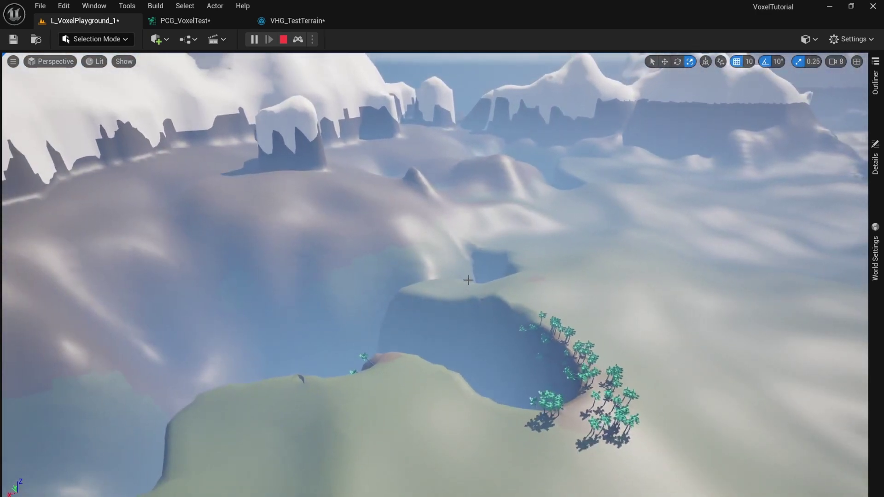
{"action": "key", "text": "Escape"}
Connect the Attribute Filter's Inside Filter output to Transform Points alongside the Outside Filter, and return to the level.
{"action": "left_click", "coordinate": [205, 20]}
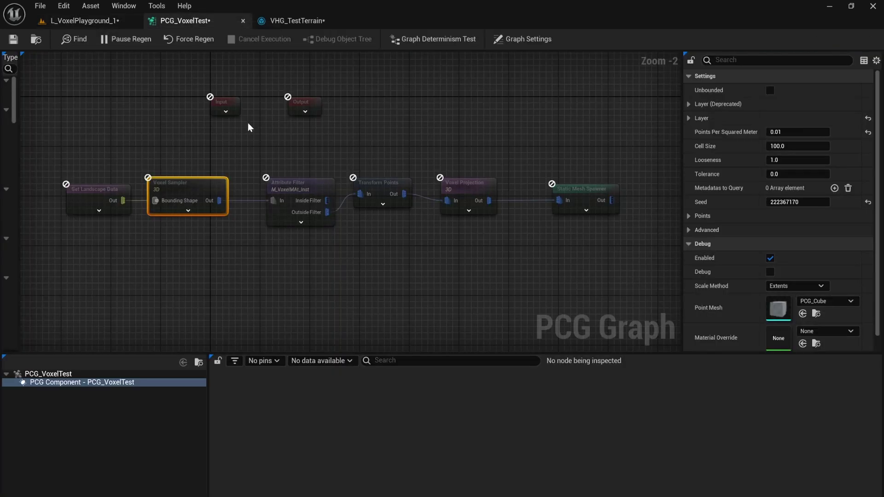
{"action": "left_click", "coordinate": [283, 193]}
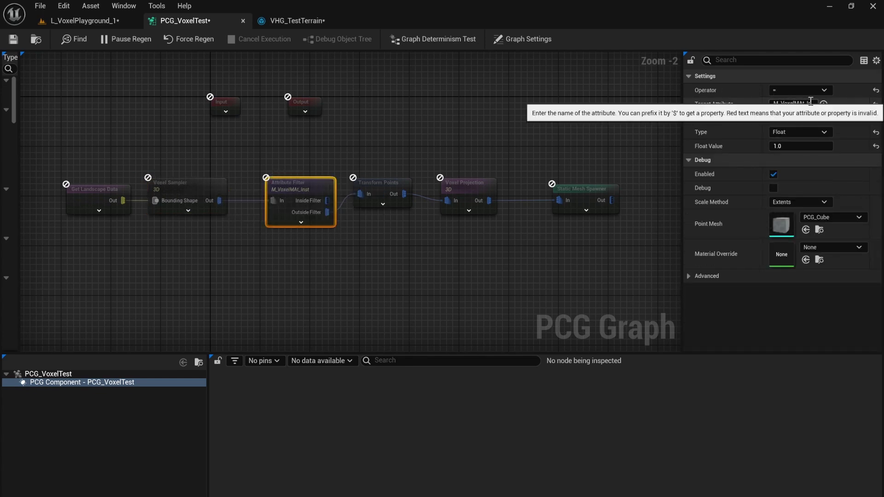
{"action": "left_click", "coordinate": [457, 119]}
{"action": "key", "text": "ctrl+space"}
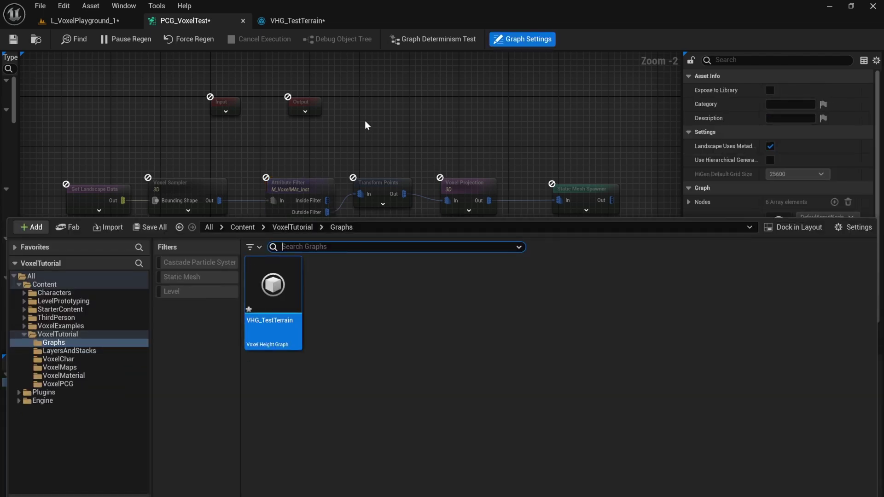
{"action": "key", "text": "ctrl+space"}
{"action": "left_click_drag", "start_coordinate": [326, 200], "coordinate": [362, 194]}
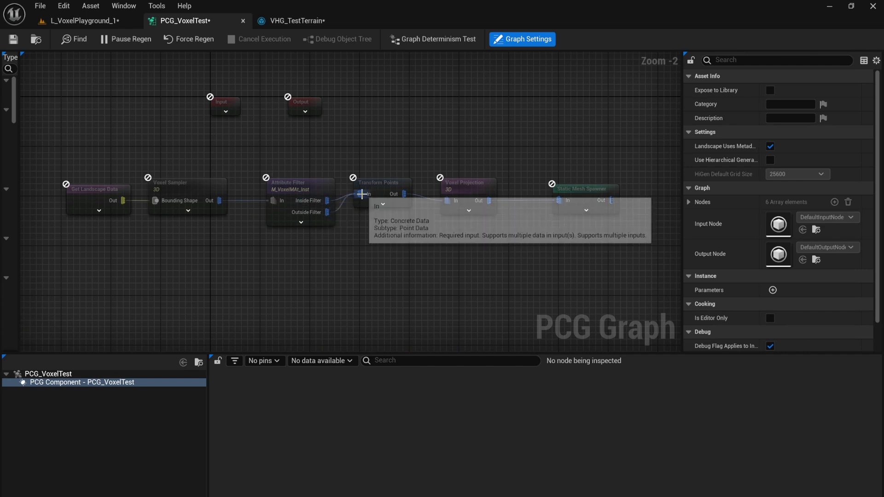
{"action": "left_click", "coordinate": [83, 20]}
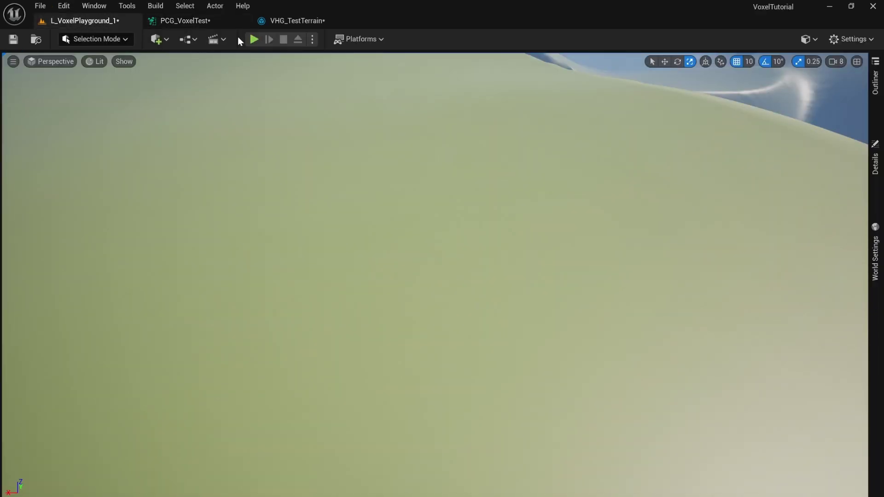
Play the level, eject from the character, fly over the terrain to inspect the tree coverage, and take back control of the character.
{"action": "left_click", "coordinate": [255, 39]}
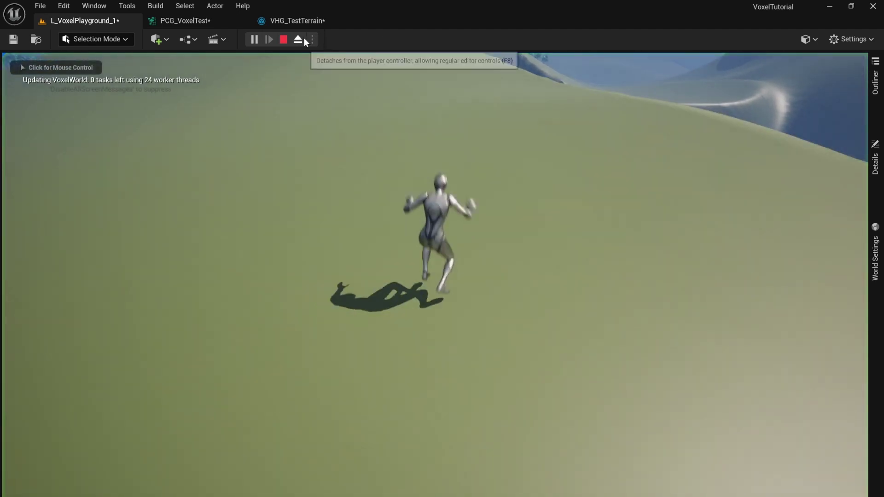
{"action": "left_click", "coordinate": [303, 39]}
{"action": "right_click_drag", "start_coordinate": [455, 95], "coordinate": [226, 177]}
{"action": "key", "text": "w"}
{"action": "key", "text": "s"}
{"action": "key", "text": "w"}
{"action": "key", "text": "w"}
{"action": "key", "text": "s"}
{"action": "right_click_drag", "start_coordinate": [417, 177], "coordinate": [428, 156]}
{"action": "key", "text": "w"}
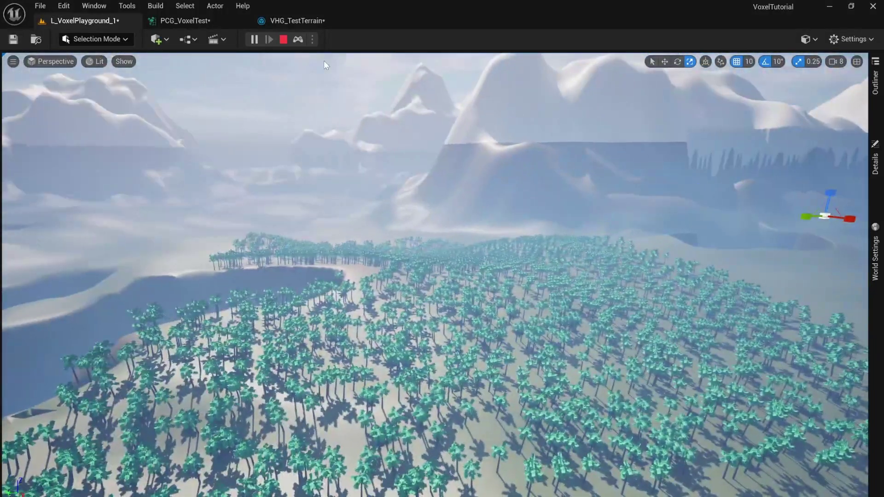
{"action": "key", "text": "s"}
{"action": "right_click_drag", "start_coordinate": [614, 235], "coordinate": [585, 221]}
{"action": "key", "text": "s"}
{"action": "key", "text": "s"}
{"action": "key", "text": "s"}
{"action": "left_click", "coordinate": [299, 39]}
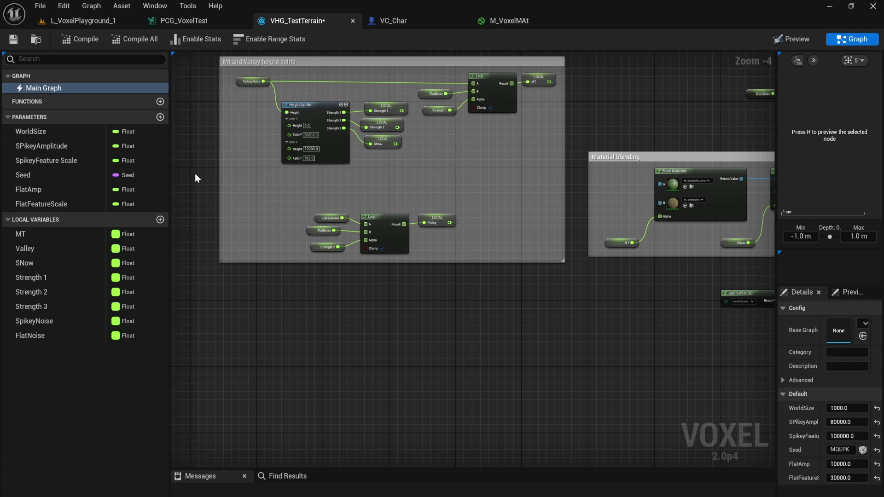
Review the height split nodes in VHG_TestTerrain and the node chain in PCG_VoxelTest, and return to the L_VoxelPlayground_1 level.
{"action": "right_click_drag", "start_coordinate": [195, 175], "coordinate": [279, 261]}
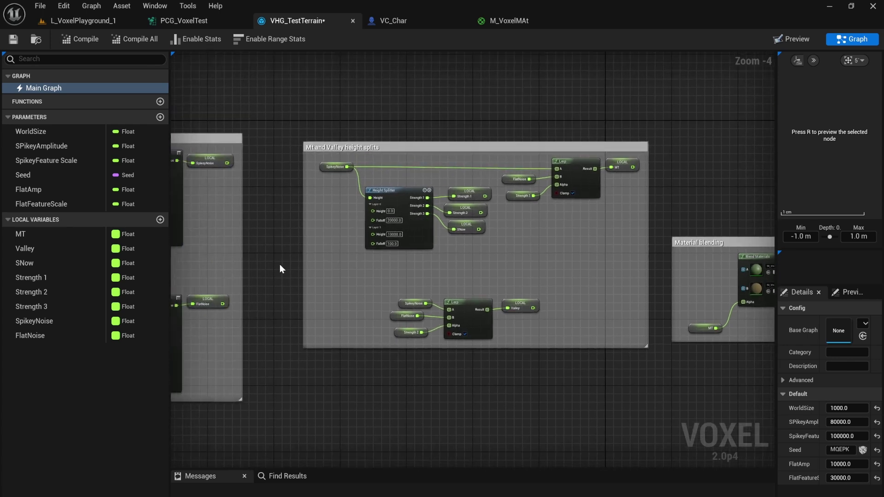
{"action": "left_click", "coordinate": [173, 23]}
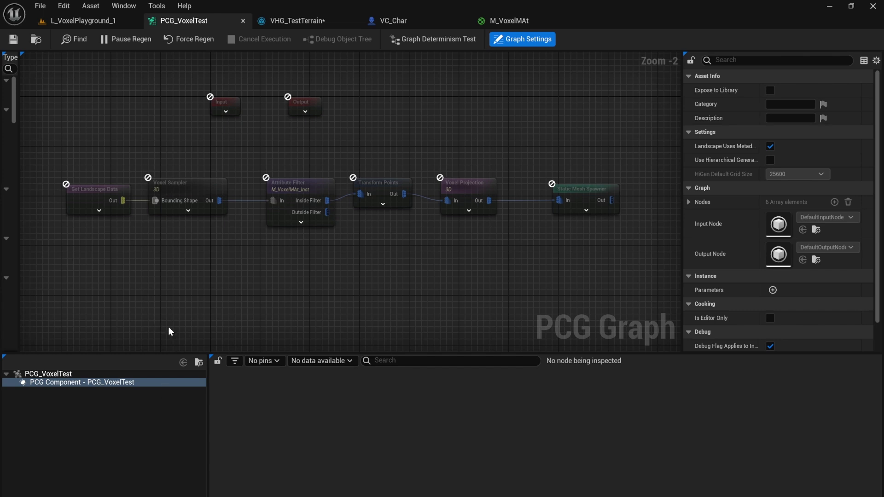
{"action": "right_click_drag", "start_coordinate": [165, 332], "coordinate": [309, 335]}
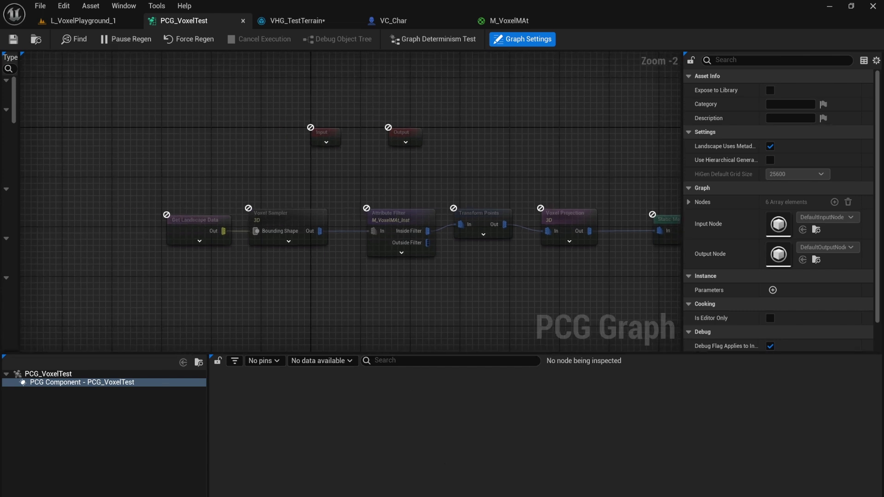
{"action": "left_click", "coordinate": [103, 23]}
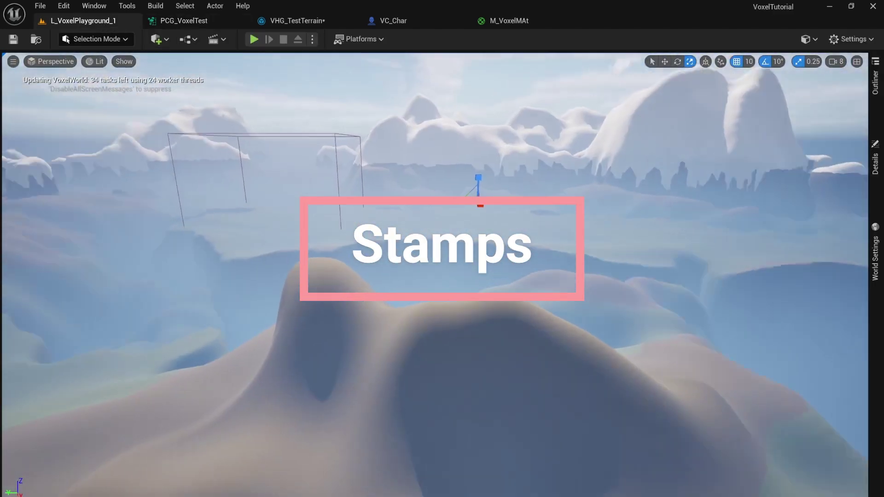
Place a Voxel Stamp Actor on the green terrain and frame it in the viewport.
{"action": "right_click_drag", "start_coordinate": [435, 275], "coordinate": [546, 211]}
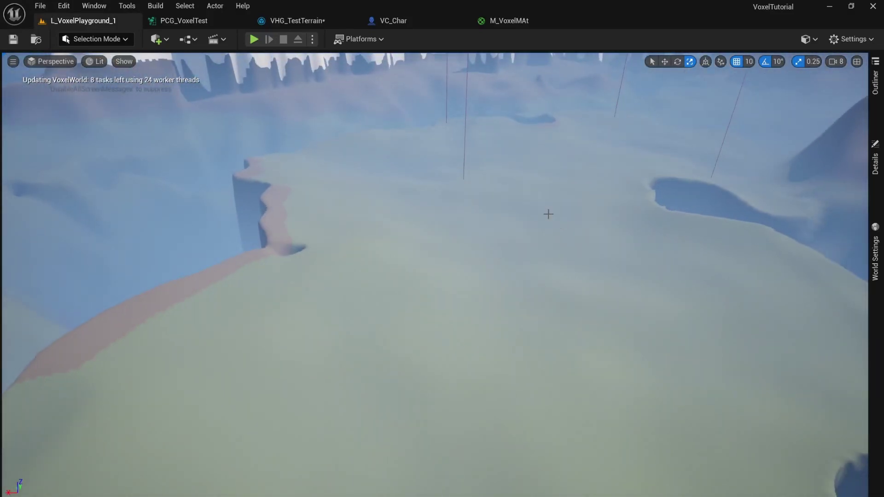
{"action": "key", "text": "ctrl+space"}
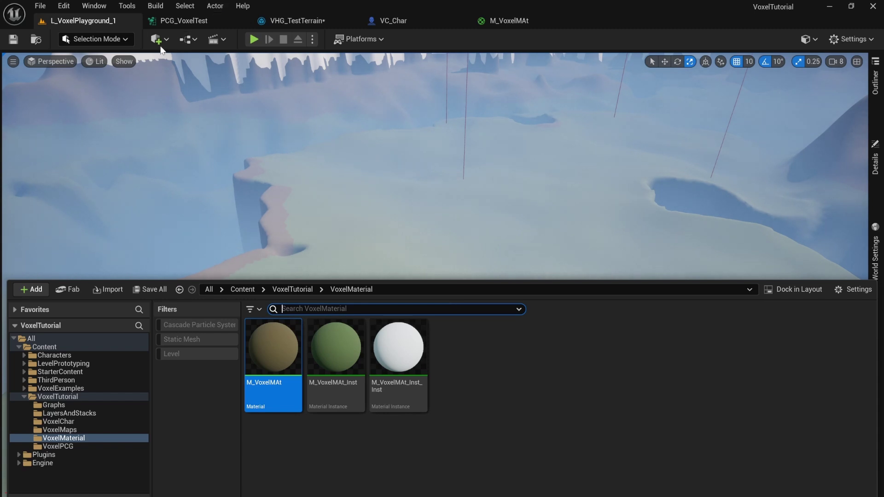
{"action": "left_click", "coordinate": [156, 39]}
{"action": "mouse_move", "coordinate": [182, 182]}
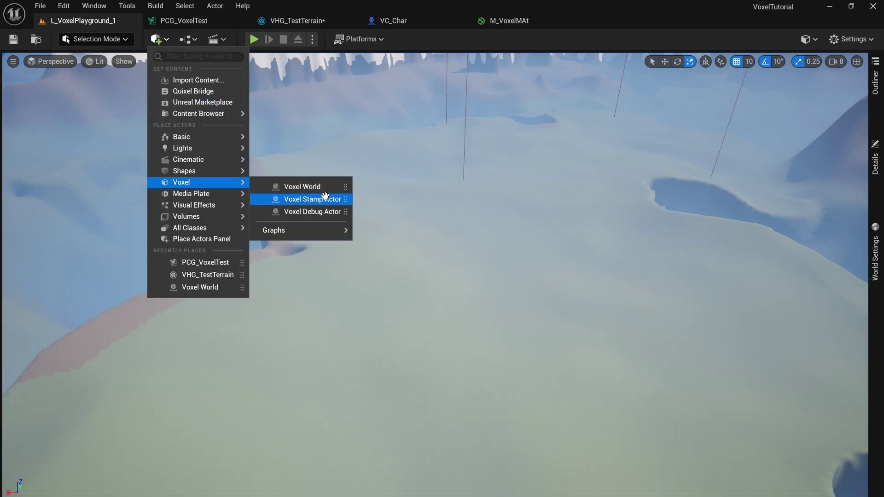
{"action": "left_click_drag", "start_coordinate": [324, 198], "coordinate": [514, 339]}
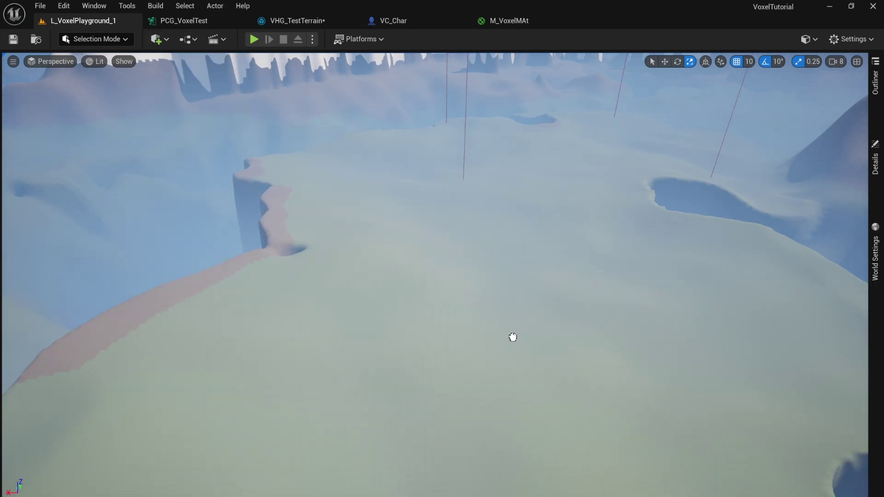
{"action": "key", "text": "f"}
{"action": "right_click_drag", "start_coordinate": [444, 256], "coordinate": [432, 197]}
{"action": "key", "text": "s"}
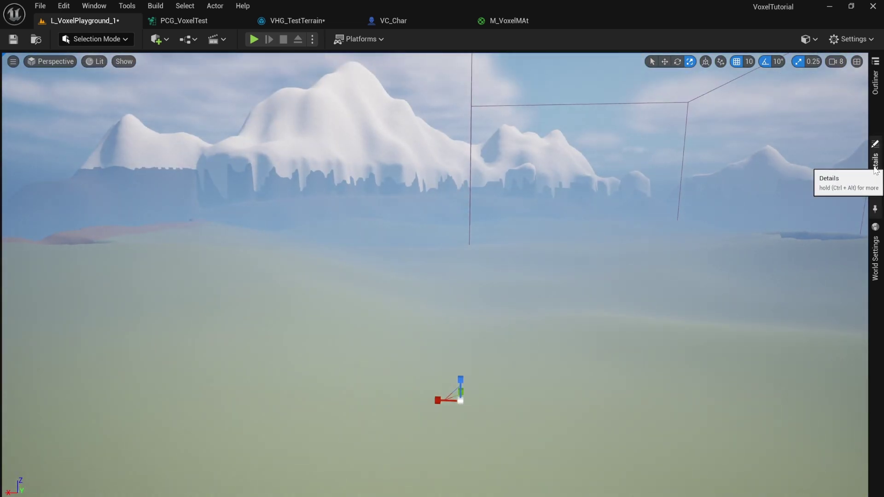
Switch the new stamp's type to Volume and examine its mesh stamp settings.
{"action": "left_click", "coordinate": [875, 162]}
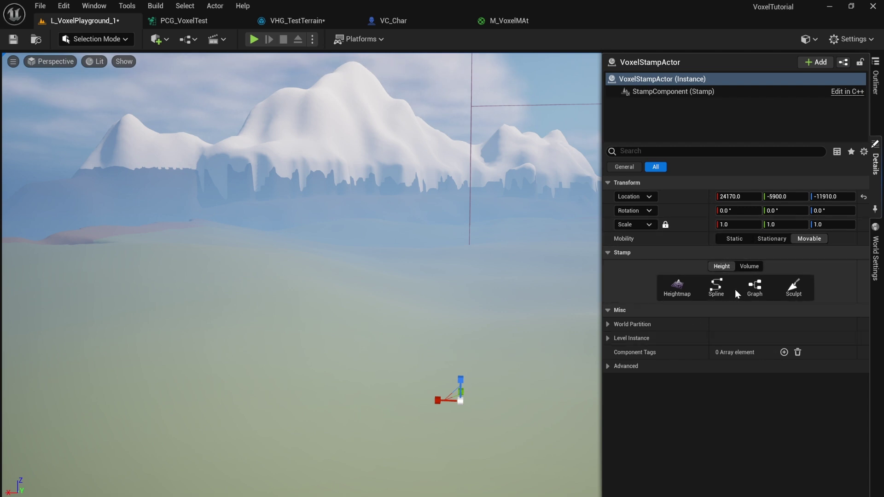
{"action": "left_click", "coordinate": [751, 267]}
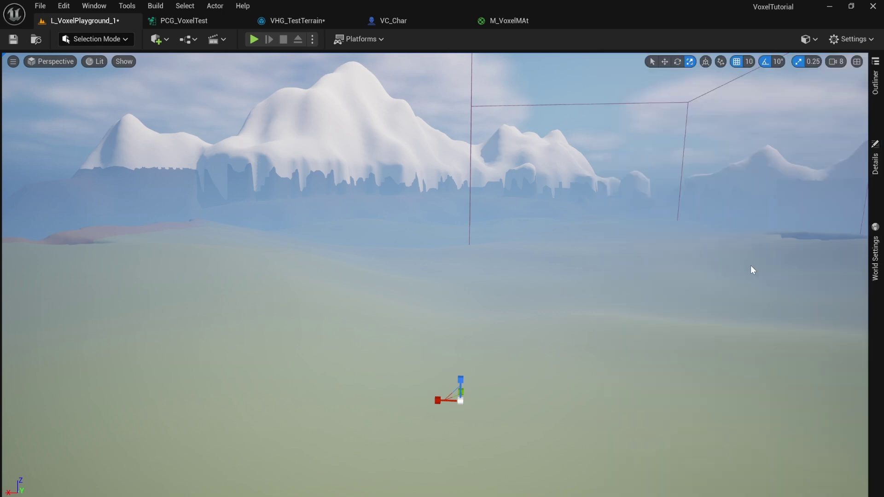
{"action": "left_click", "coordinate": [875, 159]}
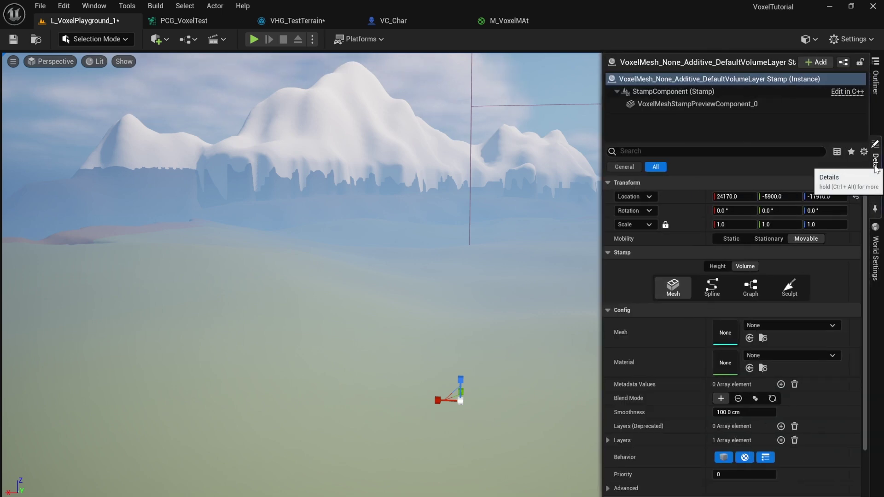
{"action": "scroll", "coordinate": [667, 391], "scroll_direction": "up", "scroll_amount": 3}
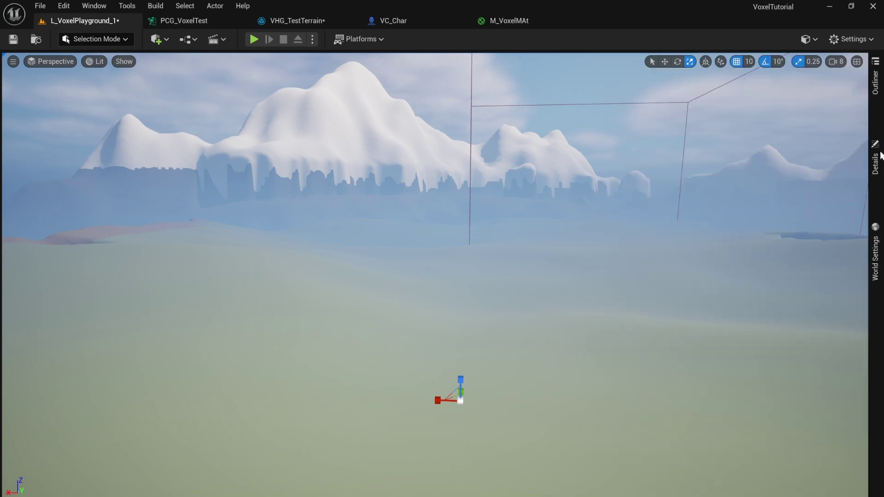
Keep the Details panel permanently open beside the viewport, widen it, and restore the selection of the new stamp actor.
{"action": "right_click", "coordinate": [875, 165]}
{"action": "left_click", "coordinate": [855, 176]}
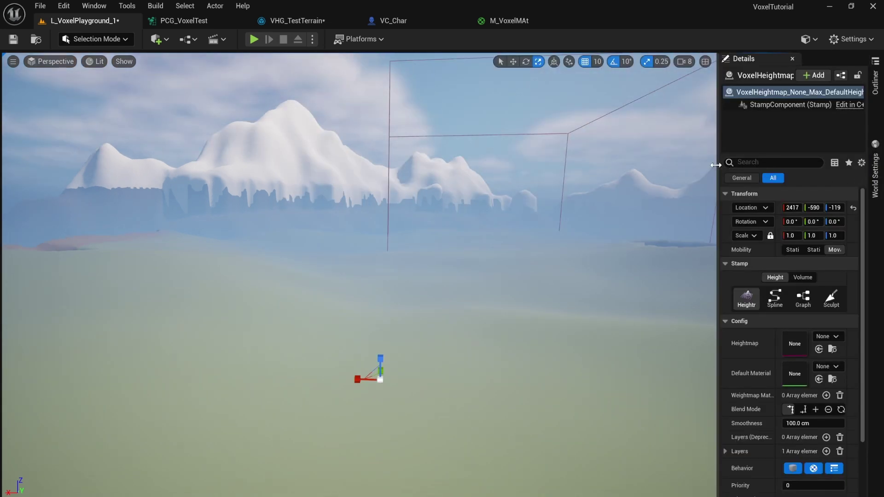
{"action": "left_click_drag", "start_coordinate": [716, 165], "coordinate": [659, 164]}
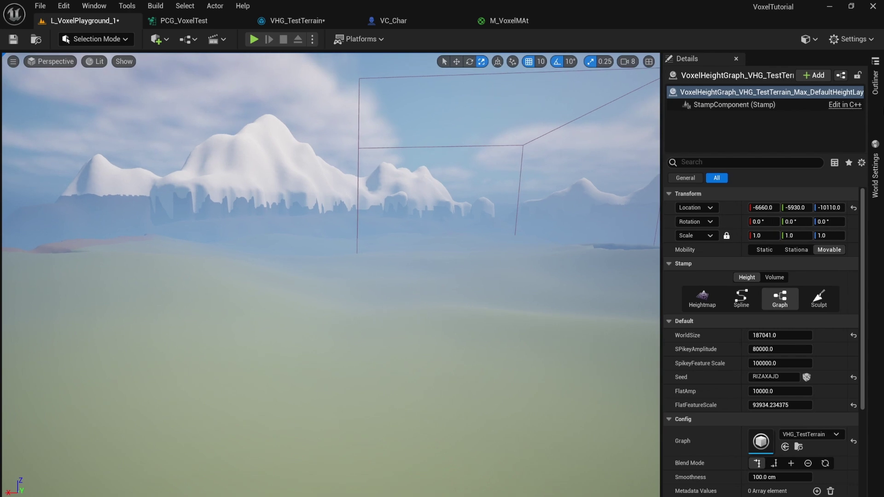
{"action": "left_click", "coordinate": [875, 83]}
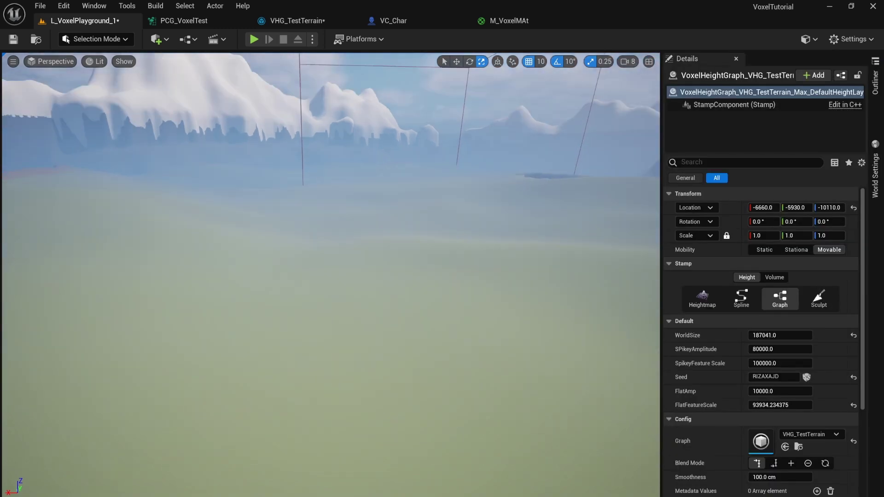
{"action": "key", "text": "ctrl+z"}
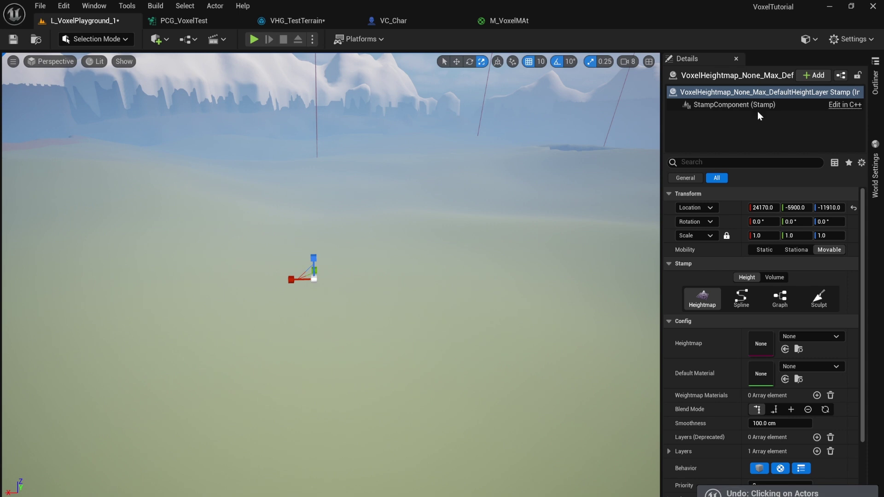
Keep the stamp on the Height type and assign VLH_Mountain1 as its heightmap.
{"action": "scroll", "coordinate": [725, 410], "scroll_direction": "down", "scroll_amount": 2}
{"action": "scroll", "coordinate": [736, 368], "scroll_direction": "up", "scroll_amount": 2}
{"action": "left_click", "coordinate": [773, 278]}
{"action": "left_click", "coordinate": [747, 277]}
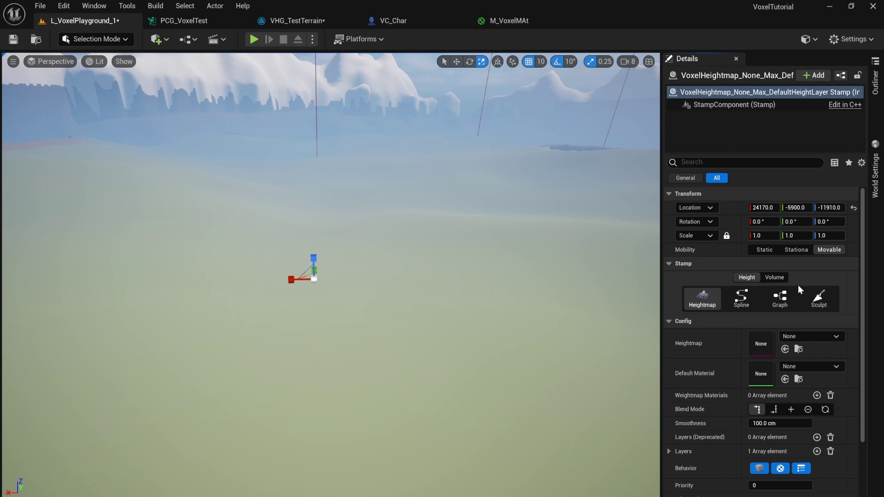
{"action": "left_click", "coordinate": [788, 337]}
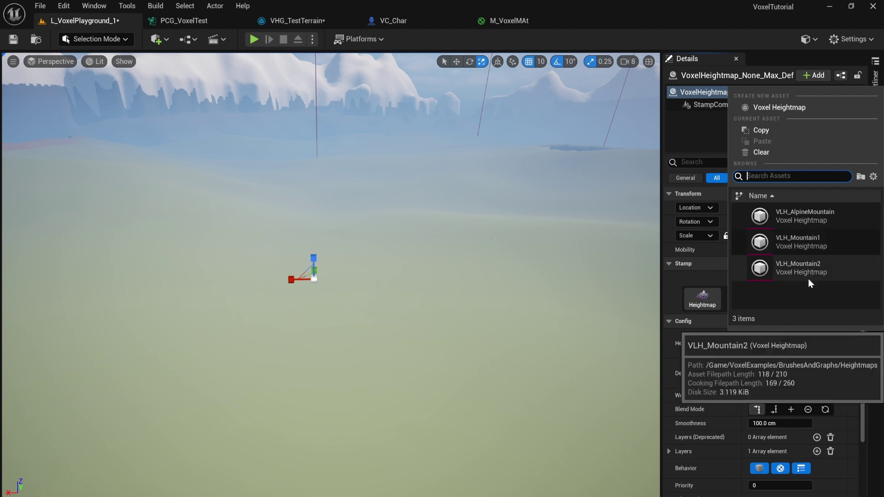
{"action": "left_click", "coordinate": [817, 246]}
Move the mountain stamp across the terrain to about X 32170, Y 42610.
{"action": "right_click_drag", "start_coordinate": [460, 258], "coordinate": [381, 322]}
{"action": "key", "text": "w"}
{"action": "left_click_drag", "start_coordinate": [483, 322], "coordinate": [278, 307]}
{"action": "right_click_drag", "start_coordinate": [294, 304], "coordinate": [276, 294]}
{"action": "right_click_drag", "start_coordinate": [503, 223], "coordinate": [475, 260]}
{"action": "left_click_drag", "start_coordinate": [374, 279], "coordinate": [371, 309]}
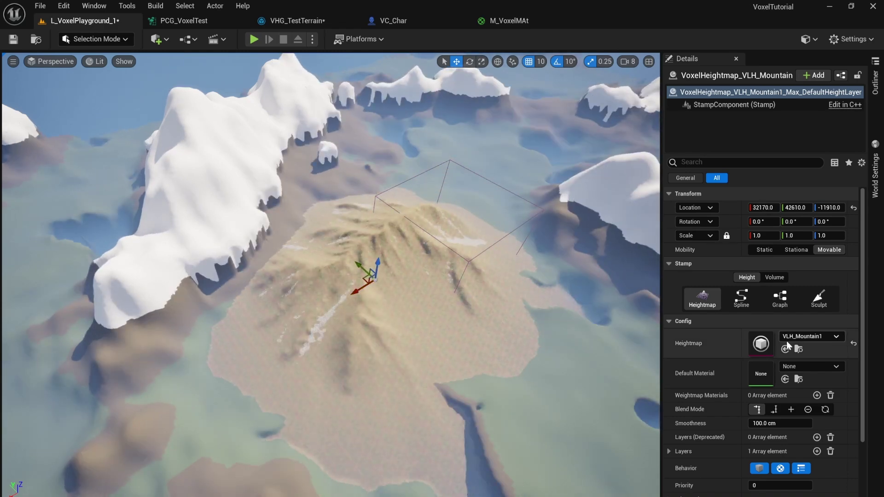
Inspect the VLH_Mountain1 heightmap asset and its source texture Mountain1_Height, and return to the level.
{"action": "left_click", "coordinate": [798, 348]}
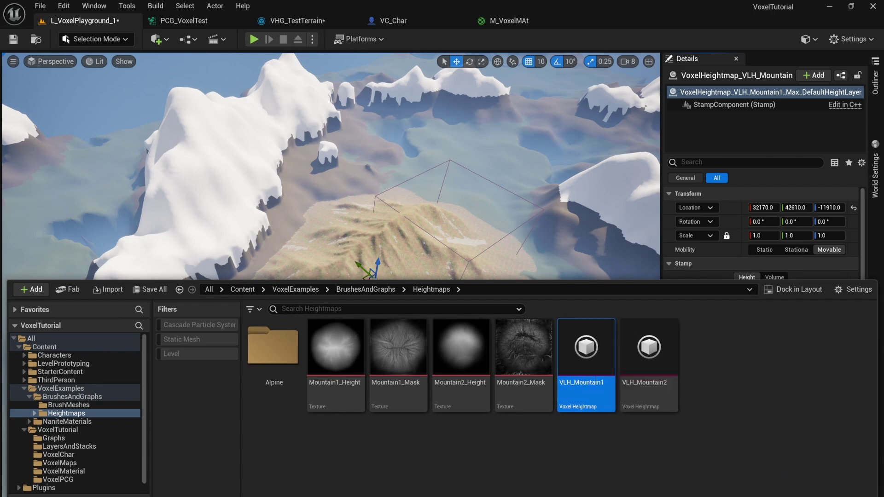
{"action": "double_click", "coordinate": [585, 348]}
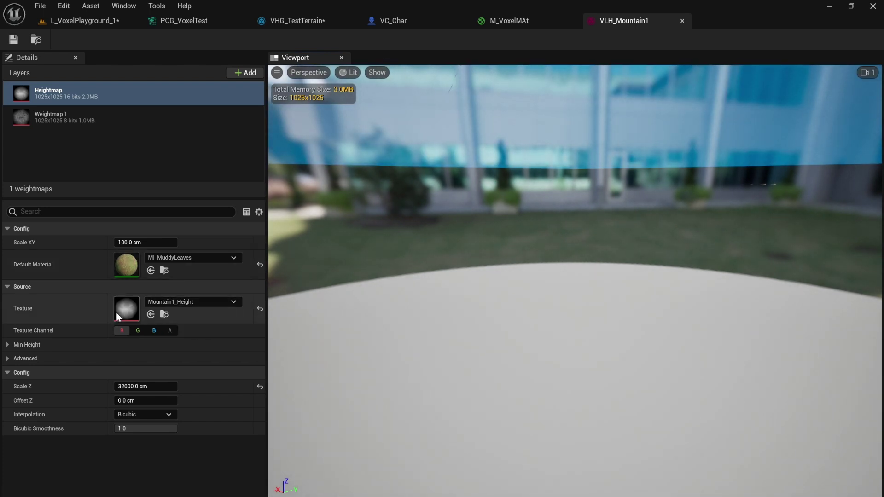
{"action": "left_click", "coordinate": [164, 314]}
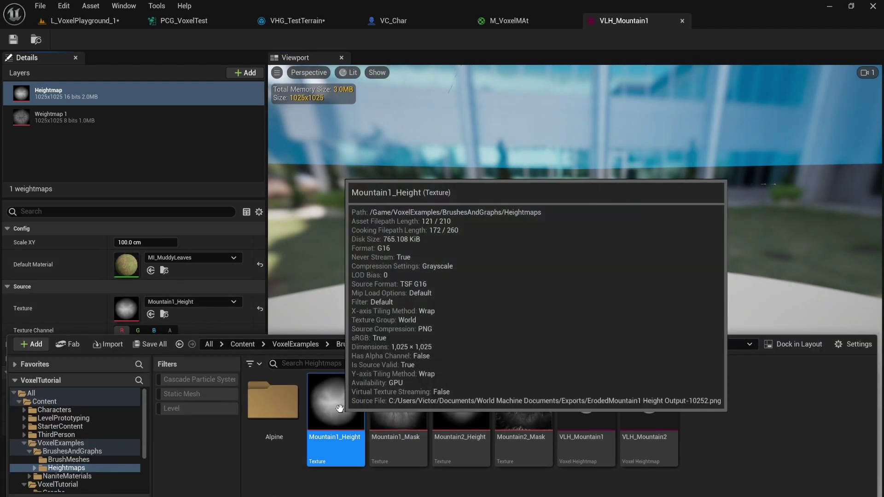
{"action": "double_click", "coordinate": [336, 403]}
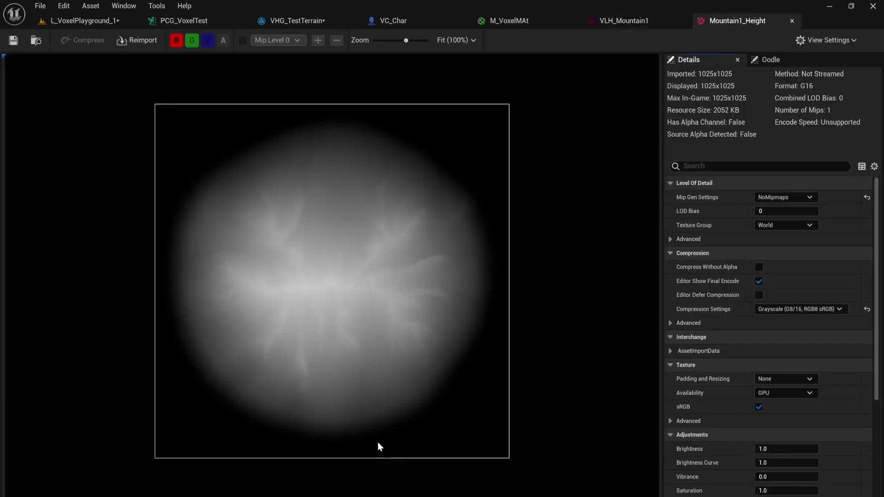
{"action": "left_click", "coordinate": [85, 23]}
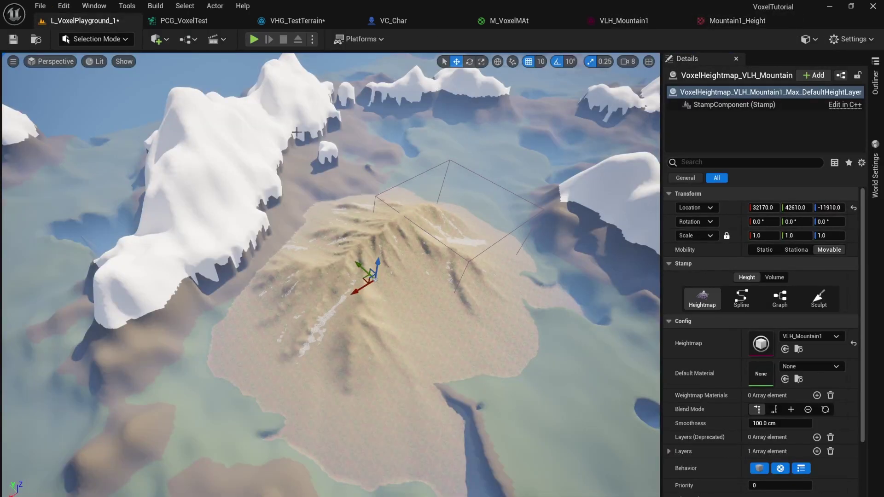
View the new-landscape settings in Landscape mode and return to Selection mode.
{"action": "right_click_drag", "start_coordinate": [330, 269], "coordinate": [405, 271]}
{"action": "left_click", "coordinate": [438, 344]}
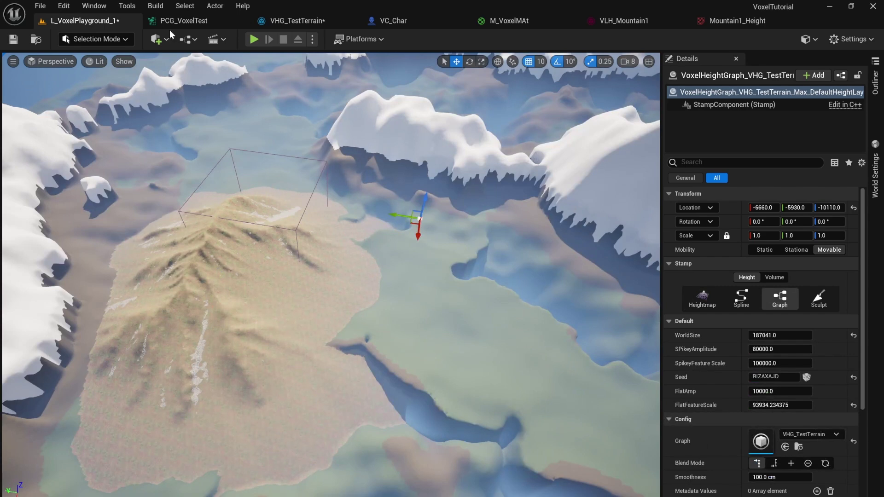
{"action": "left_click", "coordinate": [110, 41]}
{"action": "key", "text": "Escape"}
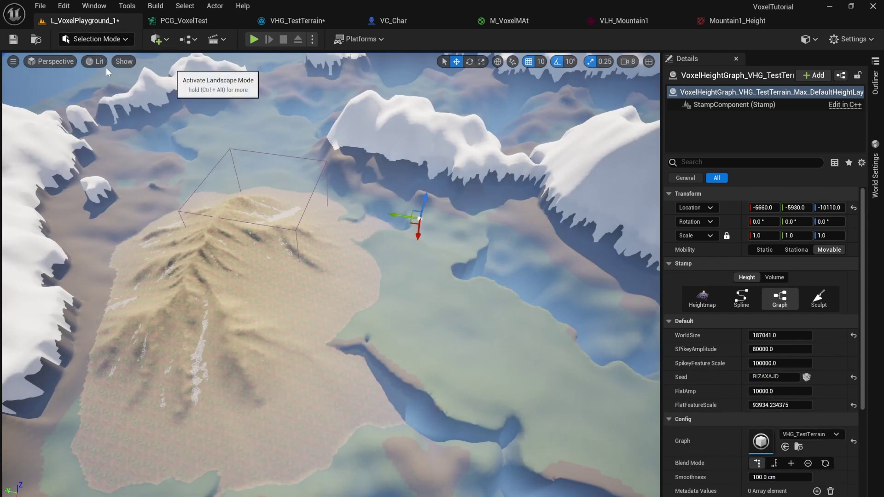
{"action": "key", "text": "shift+2"}
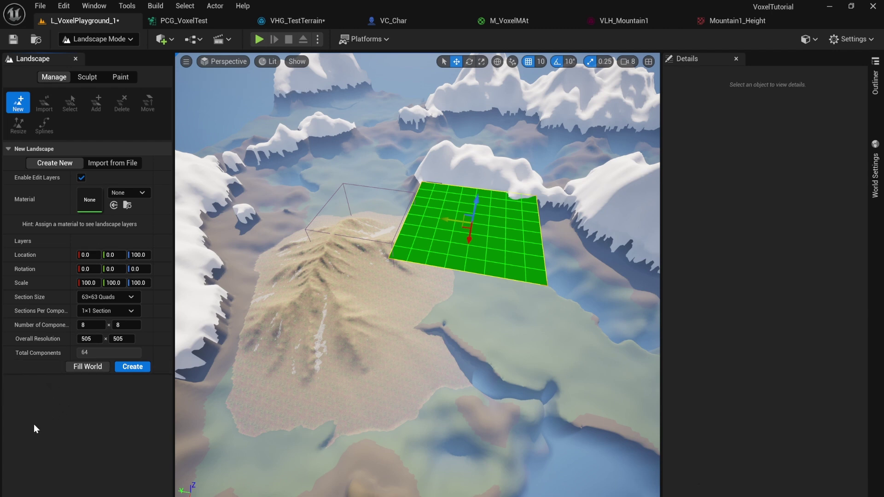
{"action": "left_click", "coordinate": [100, 38]}
{"action": "left_click", "coordinate": [101, 52]}
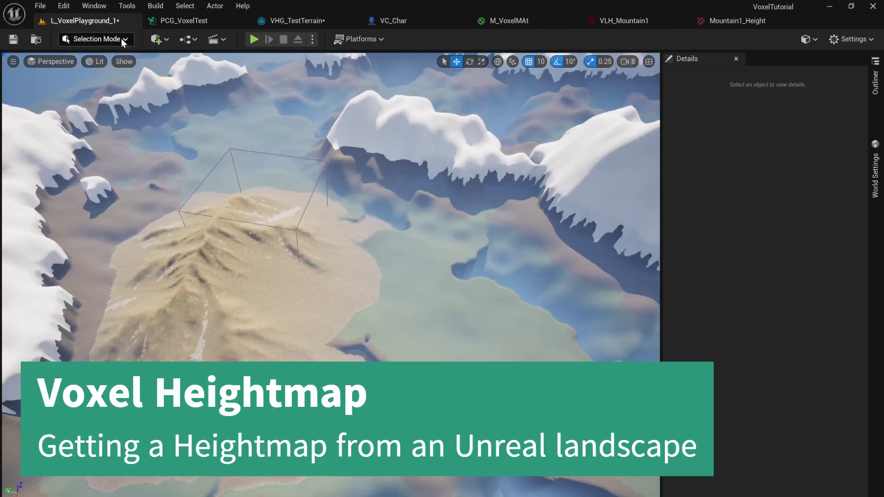
Create a new level from the Basic template.
{"action": "left_click", "coordinate": [42, 5]}
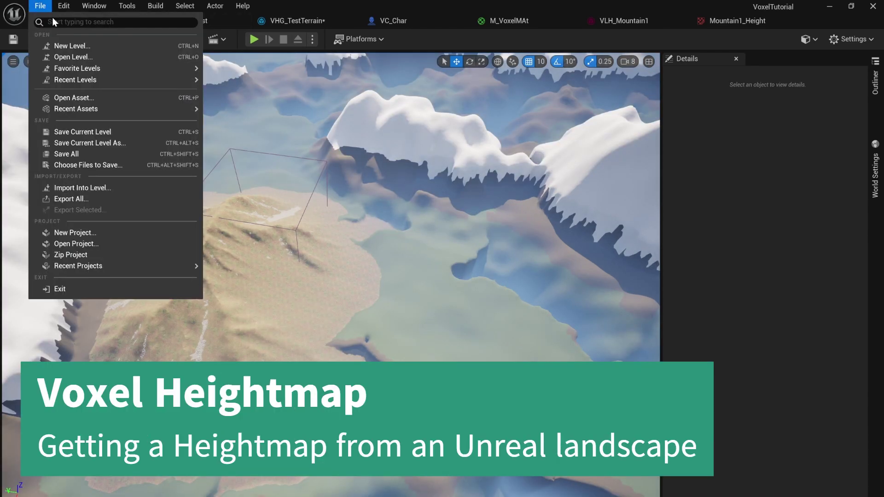
{"action": "left_click", "coordinate": [77, 44]}
{"action": "left_click", "coordinate": [416, 186]}
{"action": "left_click", "coordinate": [455, 187]}
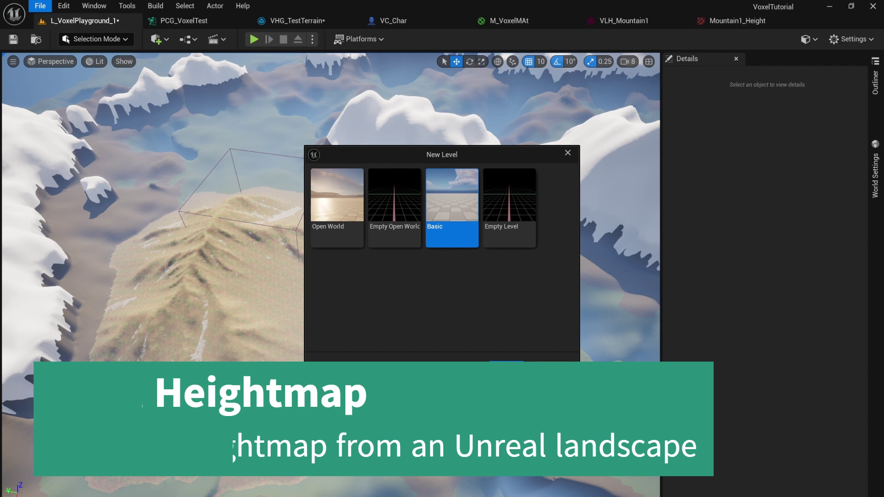
{"action": "left_click", "coordinate": [508, 369]}
{"action": "left_click", "coordinate": [491, 385]}
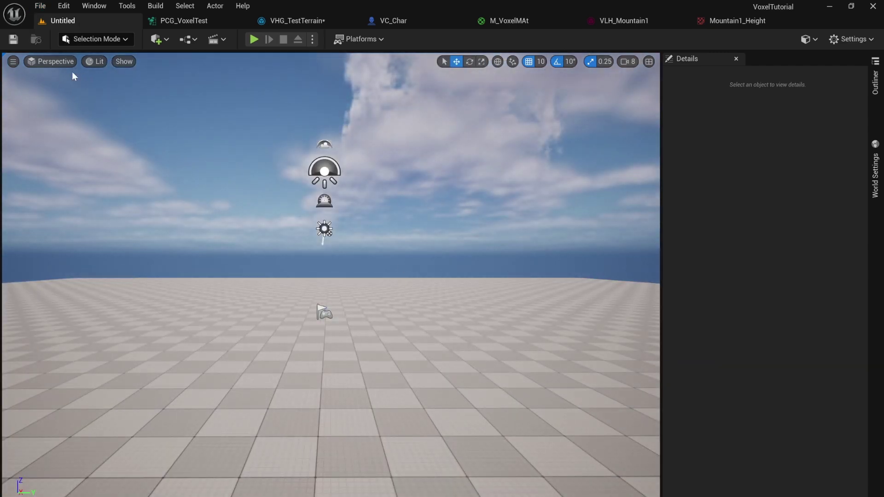
Switch to Landscape mode and create a new landscape with the default settings.
{"action": "left_click", "coordinate": [98, 39]}
{"action": "left_click", "coordinate": [105, 65]}
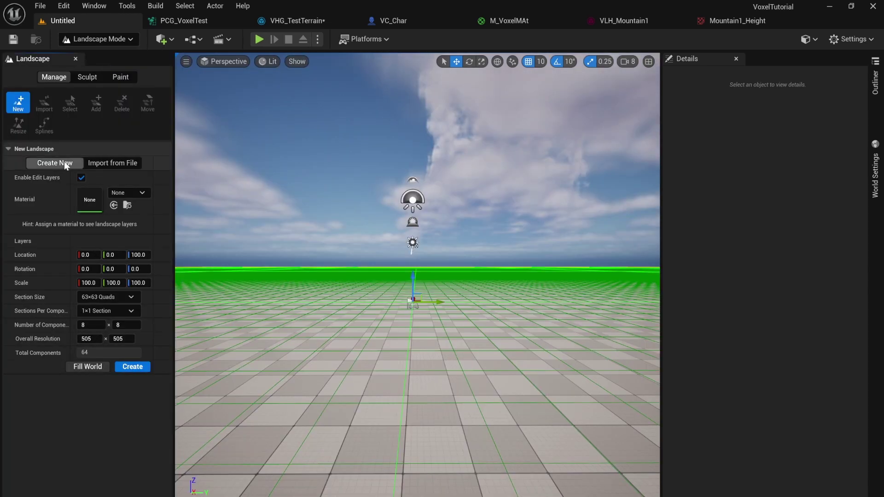
{"action": "left_click", "coordinate": [121, 366]}
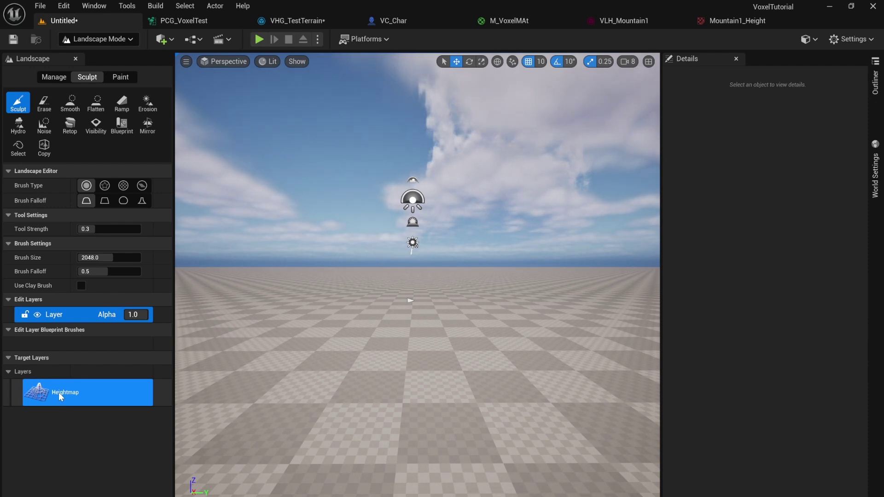
Open the landscape Heightmap layer's import/export settings, choose Export, enable the heightmap file, and check the dialog for its save location.
{"action": "right_click", "coordinate": [58, 392]}
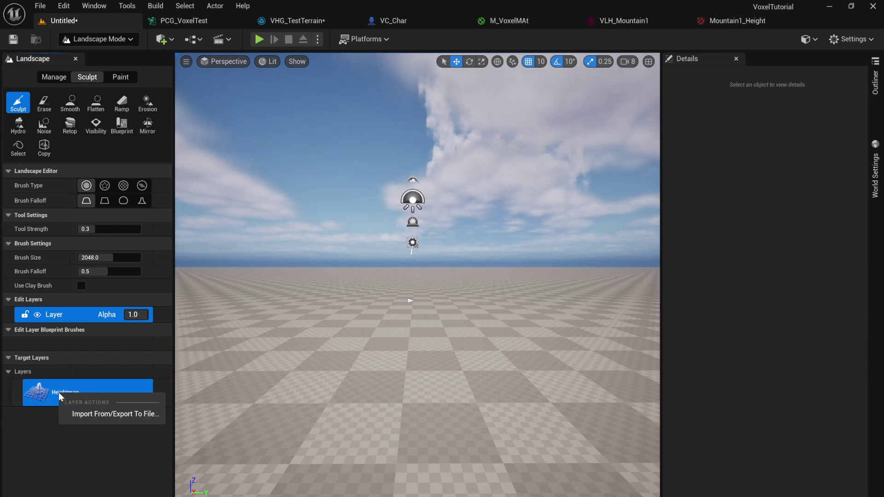
{"action": "left_click", "coordinate": [81, 416]}
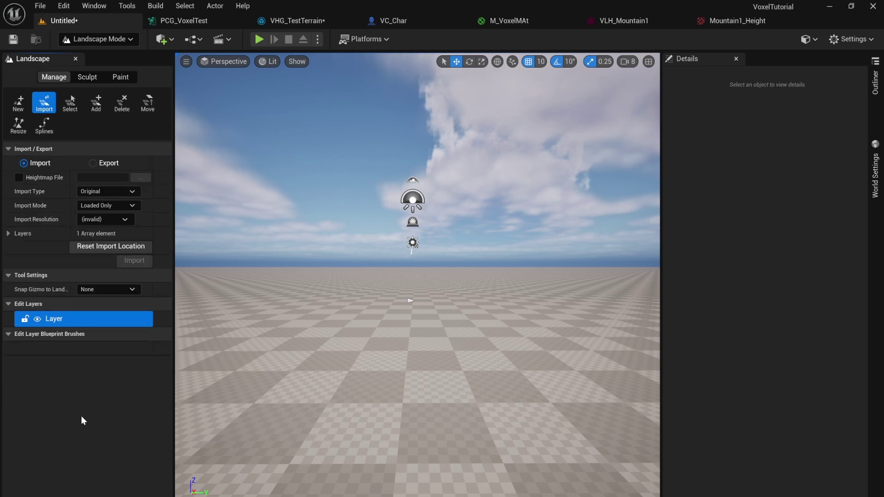
{"action": "left_click", "coordinate": [92, 163]}
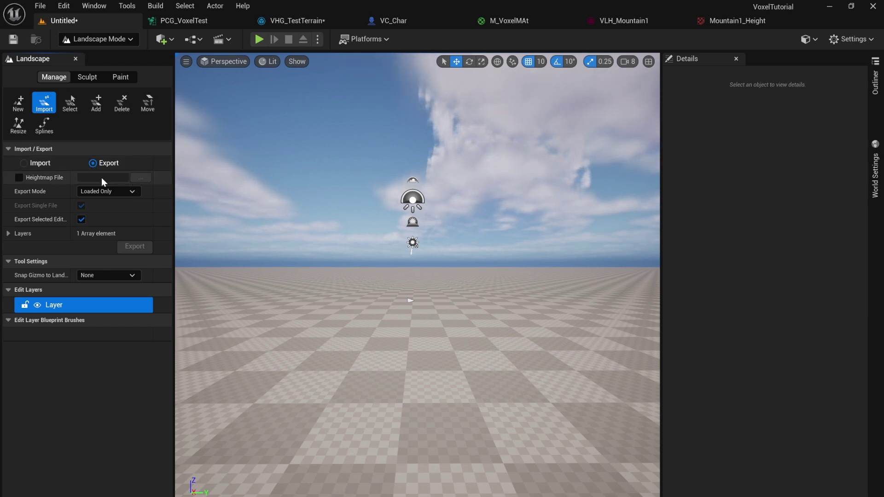
{"action": "left_click", "coordinate": [20, 178]}
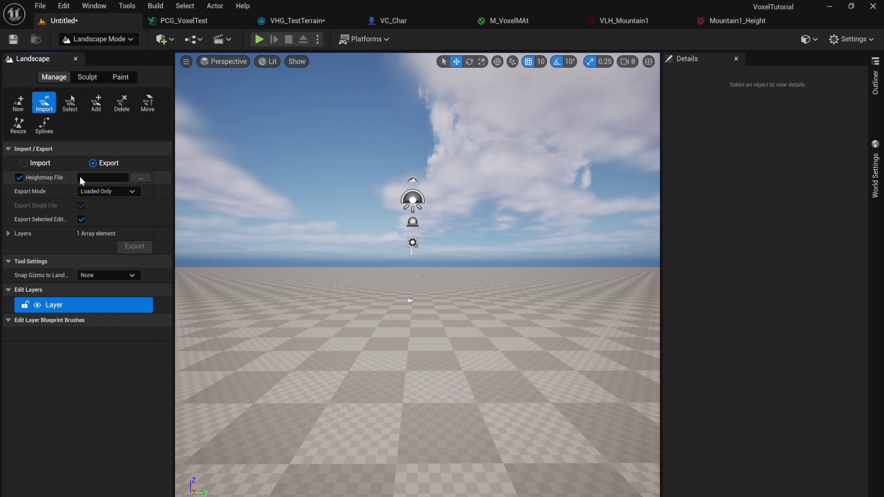
{"action": "left_click", "coordinate": [140, 178]}
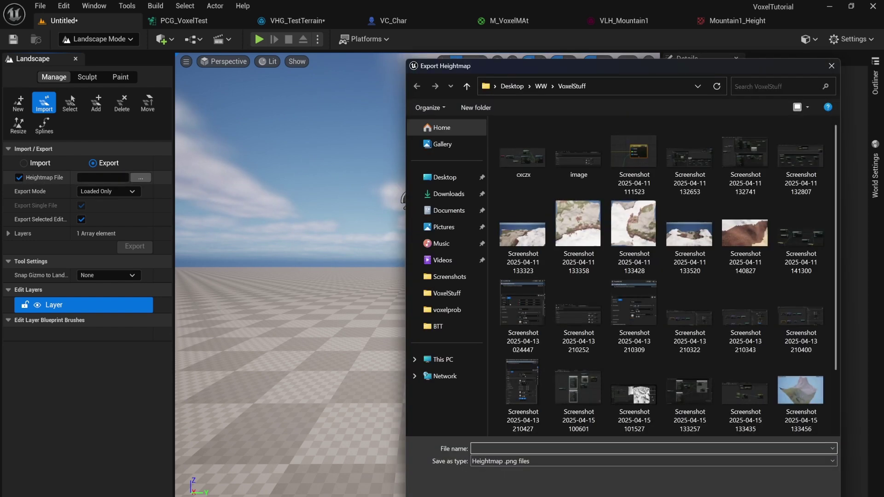
{"action": "key", "text": "Escape"}
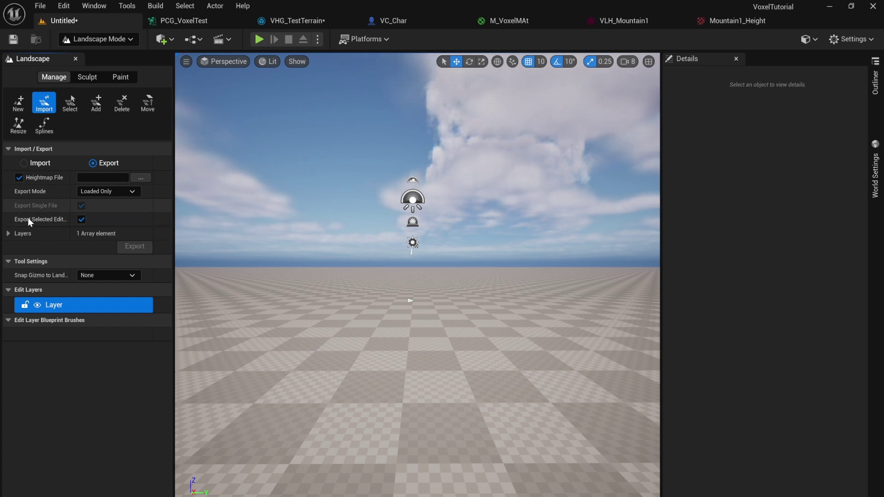
Sculpt several hills on the landscape with the Sculpt tool at a strength of about 0.45.
{"action": "right_click_drag", "start_coordinate": [406, 301], "coordinate": [401, 368]}
{"action": "scroll", "coordinate": [373, 213], "scroll_direction": "down", "scroll_amount": 8}
{"action": "left_click", "coordinate": [88, 77]}
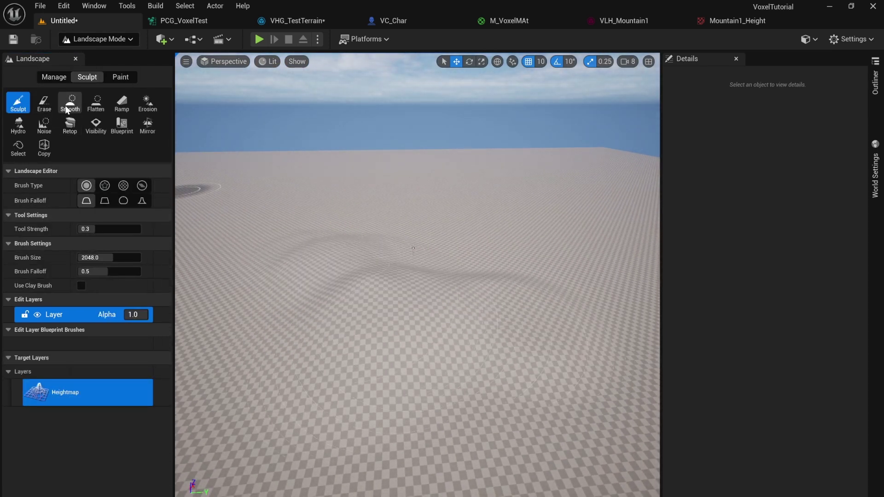
{"action": "left_click_drag", "start_coordinate": [90, 229], "coordinate": [104, 229]}
{"action": "mouse_move", "coordinate": [339, 322]}
{"action": "left_mouse_down"}
{"action": "mouse_move", "coordinate": [343, 345]}
{"action": "mouse_move", "coordinate": [527, 204]}
{"action": "mouse_move", "coordinate": [254, 238]}
{"action": "mouse_move", "coordinate": [394, 207]}
{"action": "mouse_move", "coordinate": [458, 181]}
{"action": "mouse_move", "coordinate": [375, 216]}
{"action": "mouse_move", "coordinate": [467, 260]}
{"action": "mouse_move", "coordinate": [477, 319]}
{"action": "mouse_move", "coordinate": [331, 277]}
{"action": "mouse_move", "coordinate": [267, 207]}
{"action": "mouse_move", "coordinate": [378, 212]}
{"action": "mouse_move", "coordinate": [453, 198]}
{"action": "mouse_move", "coordinate": [493, 235]}
{"action": "left_mouse_up"}
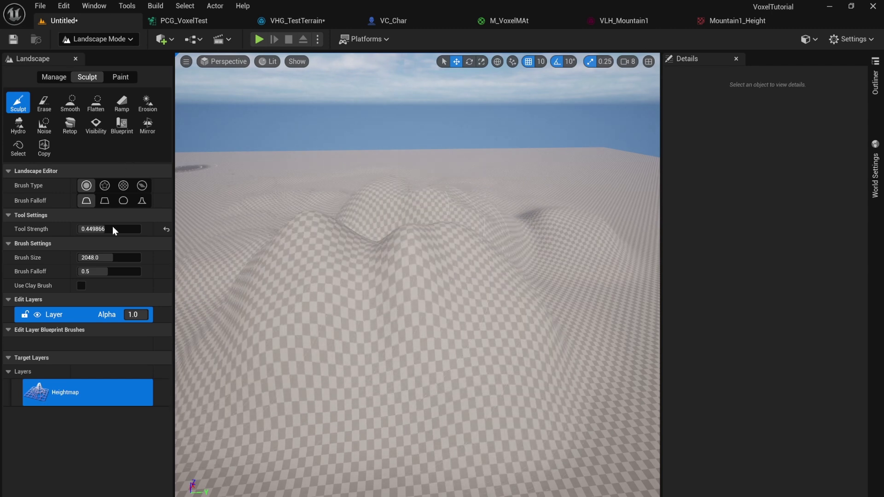
Export the sculpted landscape's heightmap as HM_Test.png with exporting of only the selected edit layer turned off.
{"action": "right_click", "coordinate": [82, 382]}
{"action": "left_click", "coordinate": [143, 405]}
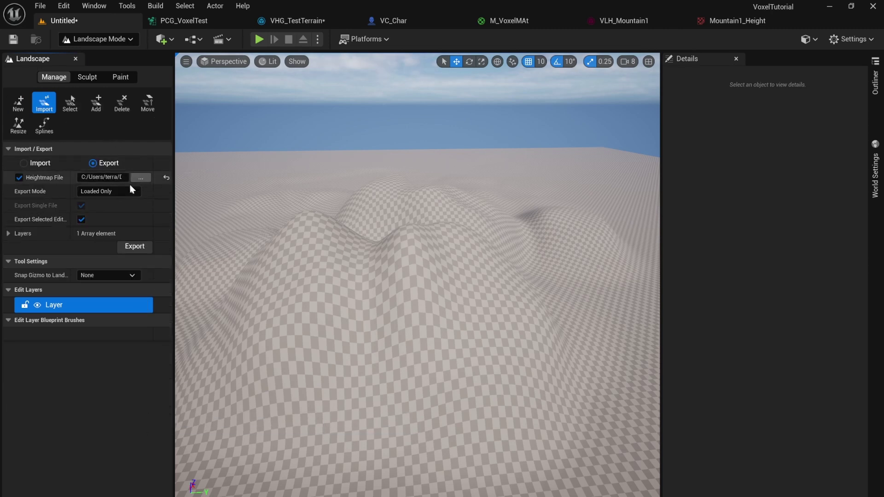
{"action": "left_click", "coordinate": [81, 219]}
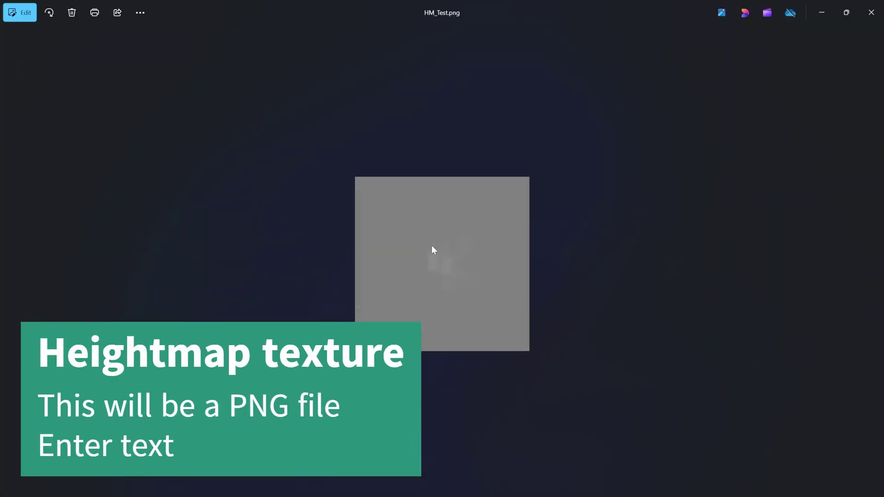
Examine the grayscale hill shapes in the exported HM_Test.png image.
{"action": "scroll", "coordinate": [445, 275], "scroll_direction": "up", "scroll_amount": 2}
{"action": "scroll", "coordinate": [449, 285], "scroll_direction": "up", "scroll_amount": 2}
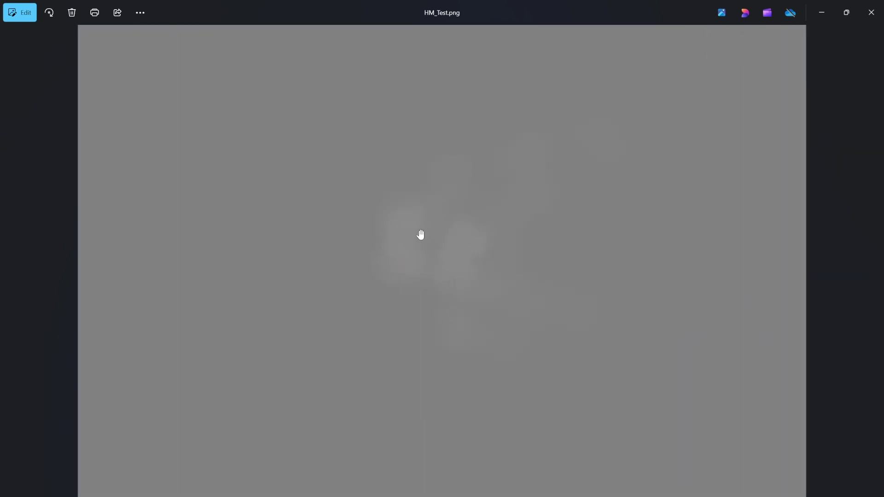
{"action": "scroll", "coordinate": [449, 215], "scroll_direction": "up", "scroll_amount": 1}
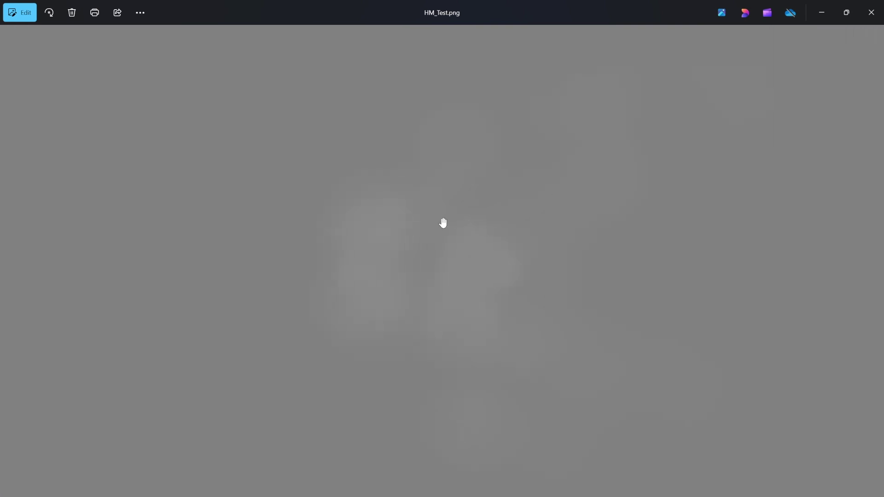
{"action": "scroll", "coordinate": [411, 247], "scroll_direction": "down", "scroll_amount": 3}
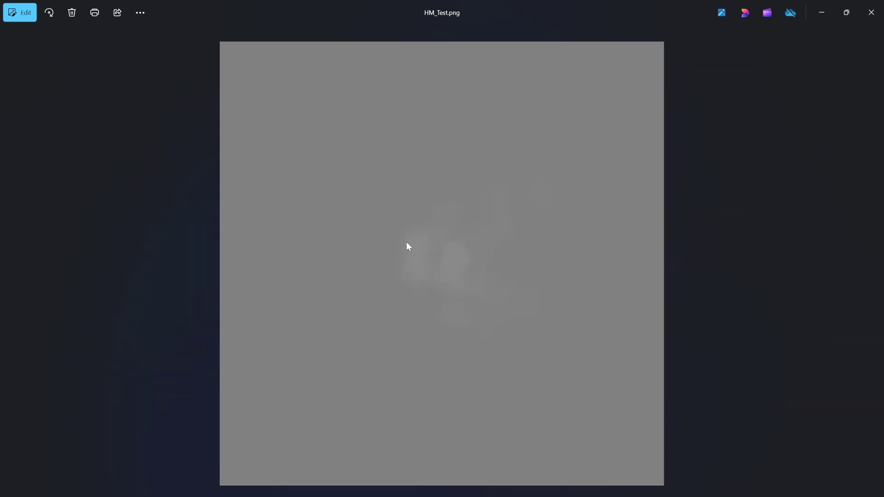
{"action": "scroll", "coordinate": [406, 243], "scroll_direction": "down", "scroll_amount": 3}
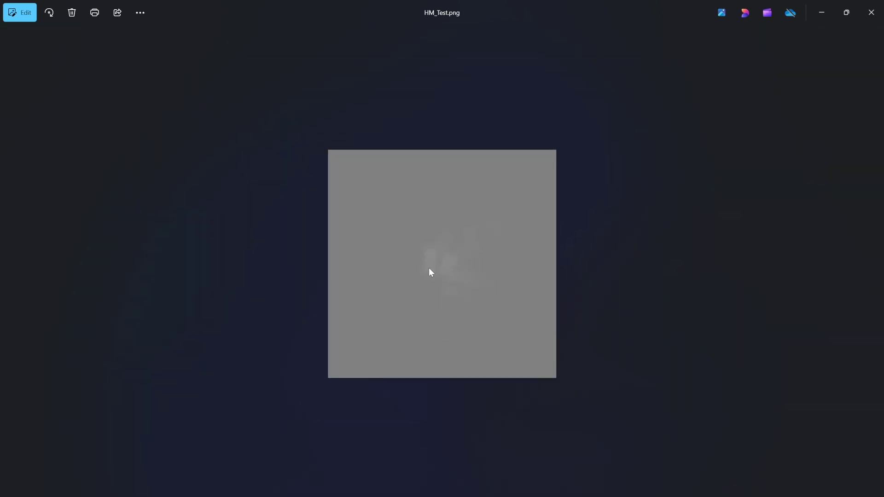
{"action": "scroll", "coordinate": [435, 274], "scroll_direction": "up", "scroll_amount": 2}
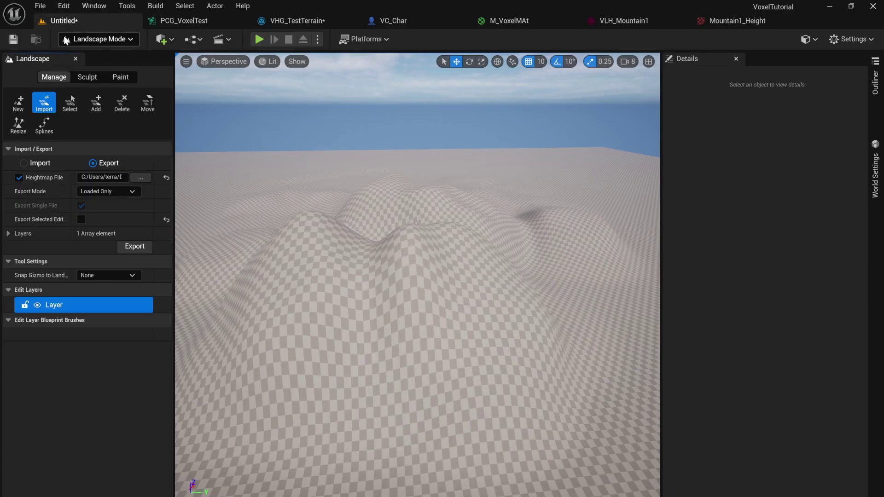
Return to Selection mode and open L_VoxelPlayground_1 from VoxelMaps, saving the graph changes and the landscape level as L_Test.
{"action": "left_click", "coordinate": [96, 38]}
{"action": "left_click", "coordinate": [125, 56]}
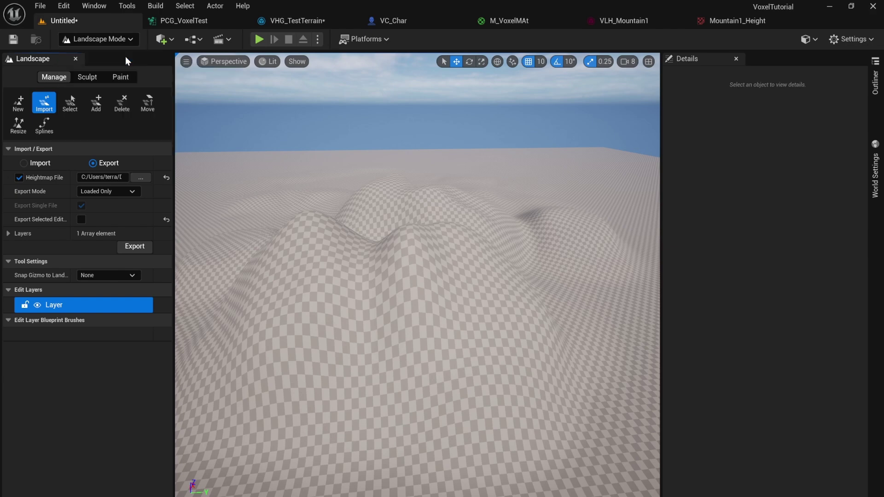
{"action": "key", "text": "ctrl+space"}
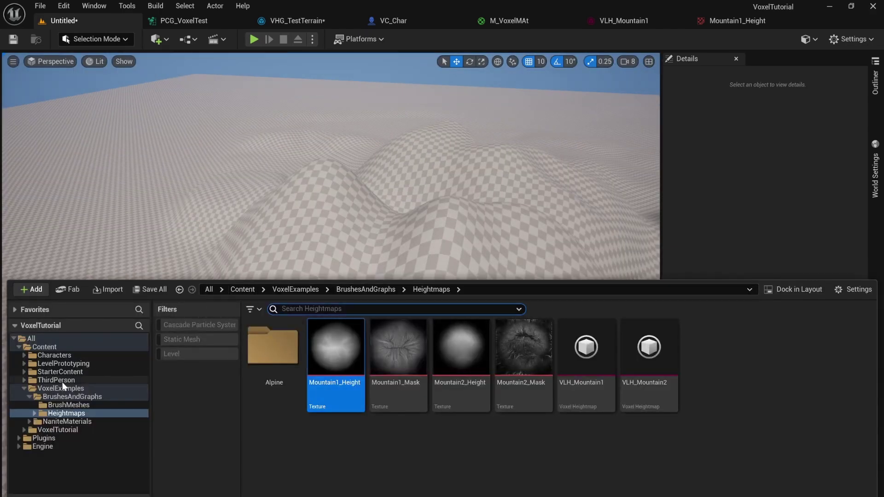
{"action": "left_click", "coordinate": [46, 346]}
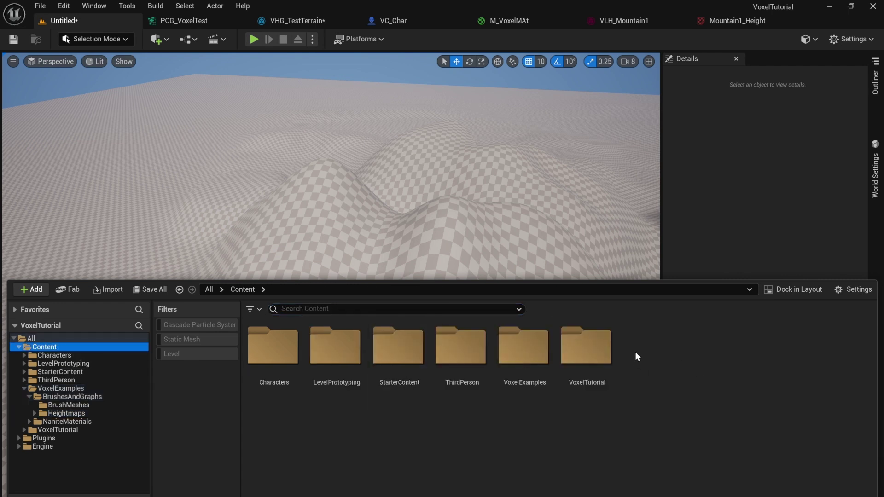
{"action": "double_click", "coordinate": [588, 351]}
{"action": "double_click", "coordinate": [455, 356]}
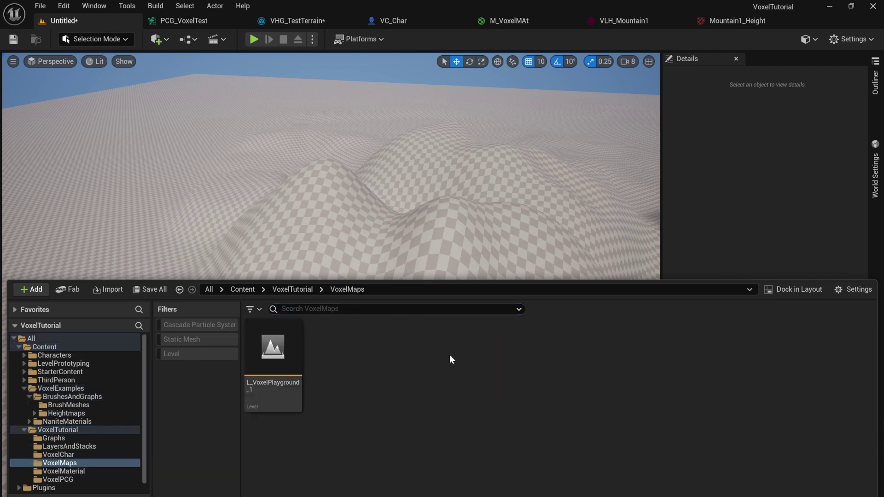
{"action": "double_click", "coordinate": [274, 361]}
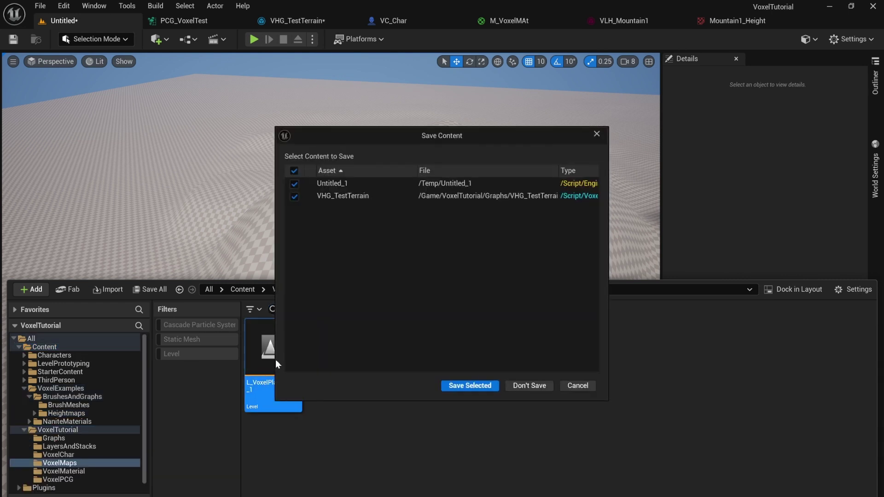
{"action": "left_click", "coordinate": [461, 386]}
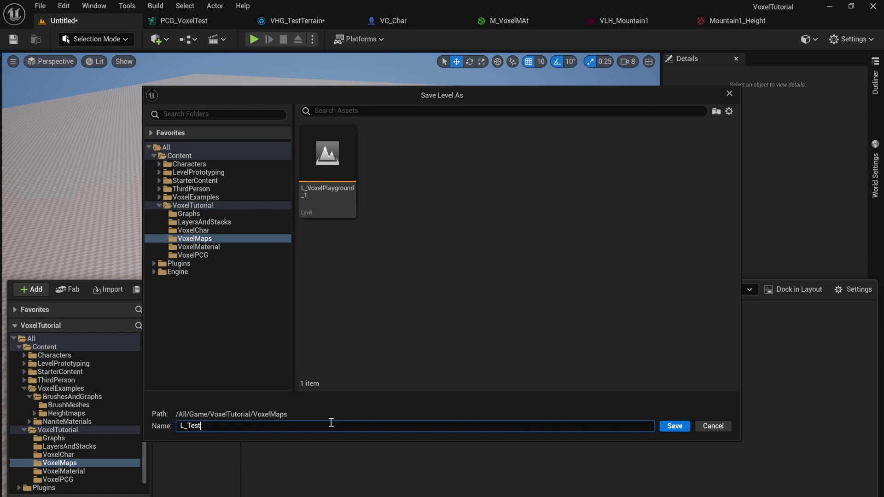
{"action": "key", "text": "Return"}
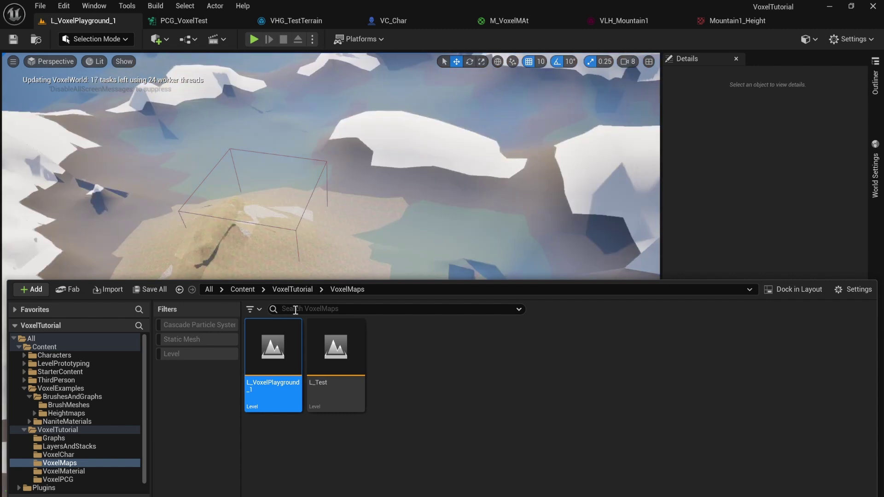
Select the VLH_Mountain1 heightmap stamp on the voxel terrain and look around it.
{"action": "right_click_drag", "start_coordinate": [302, 235], "coordinate": [302, 235]}
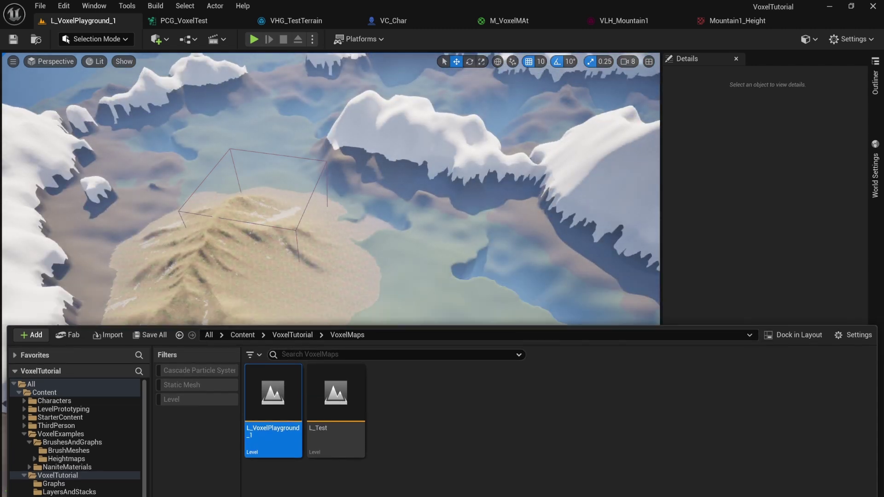
{"action": "left_click", "coordinate": [243, 252]}
{"action": "left_click", "coordinate": [228, 261]}
{"action": "right_click_drag", "start_coordinate": [411, 306], "coordinate": [355, 276]}
Create a HeightMaps folder inside the VoxelTutorial content folder.
{"action": "key", "text": "ctrl+space"}
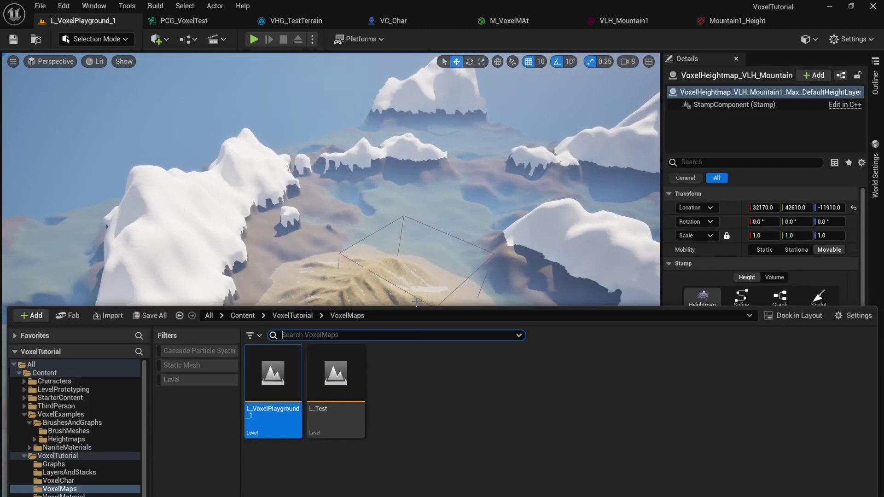
{"action": "left_click", "coordinate": [296, 291]}
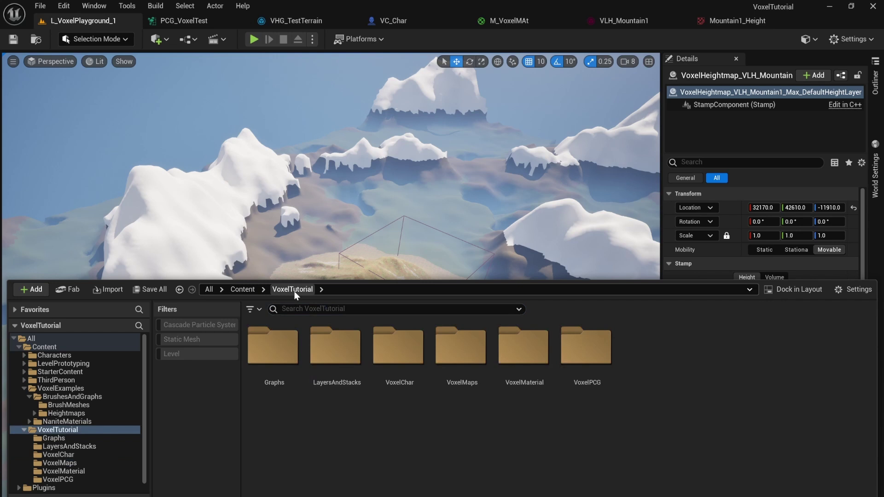
{"action": "right_click", "coordinate": [643, 359]}
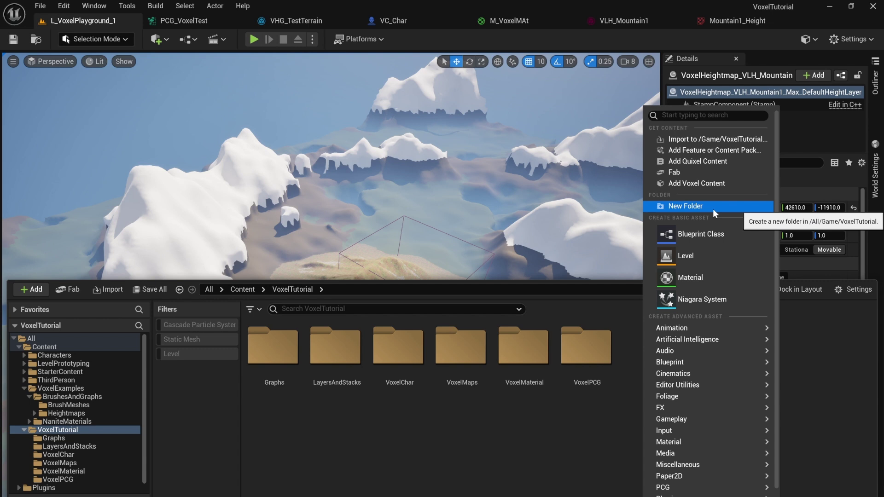
{"action": "left_click", "coordinate": [713, 209]}
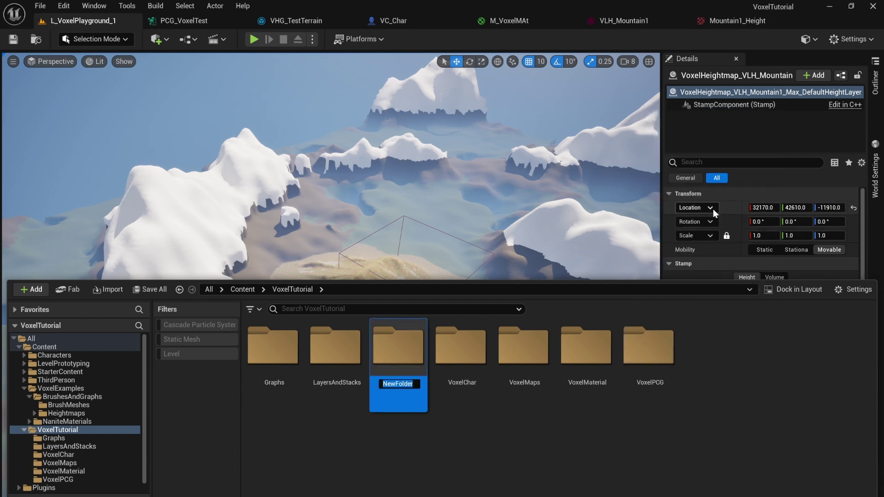
{"action": "type", "text": "HeightMaps"}
{"action": "key", "text": "Return"}
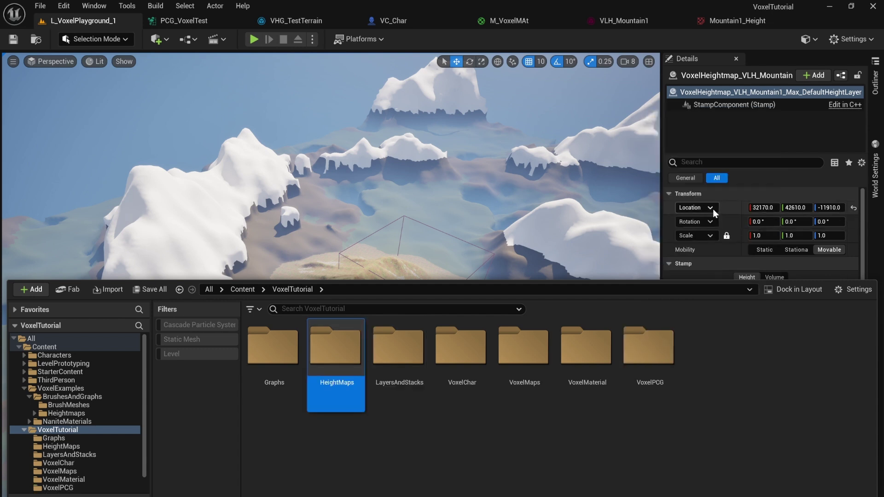
Import the HM_Test texture into the HeightMaps folder and create a Voxel Heightmap asset there.
{"action": "double_click", "coordinate": [354, 358]}
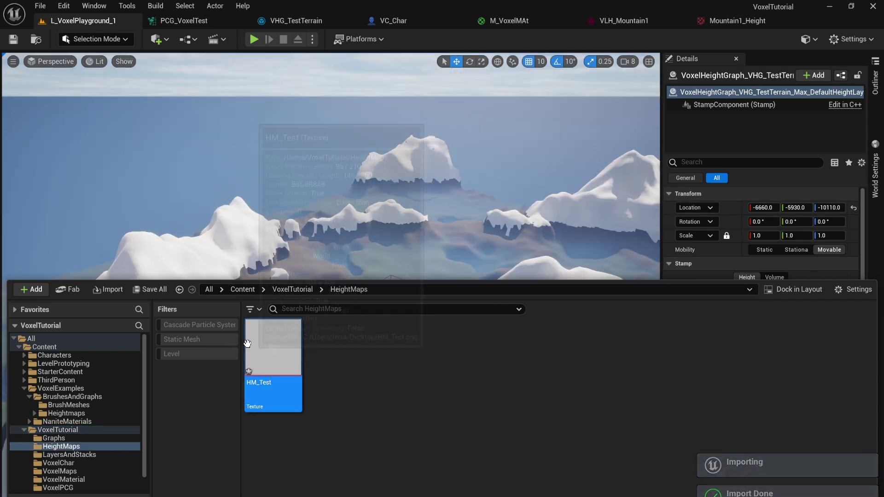
{"action": "right_click", "coordinate": [391, 371]}
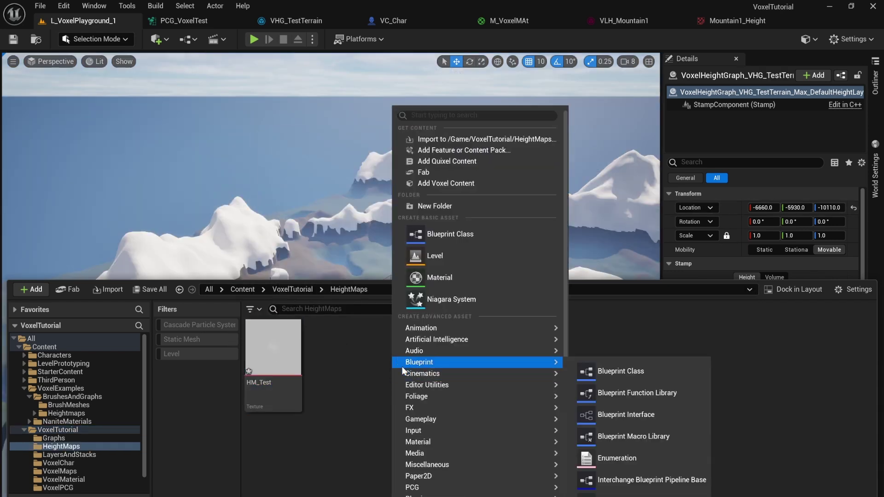
{"action": "scroll", "coordinate": [418, 486], "scroll_direction": "down", "scroll_amount": 1}
{"action": "mouse_move", "coordinate": [418, 474]}
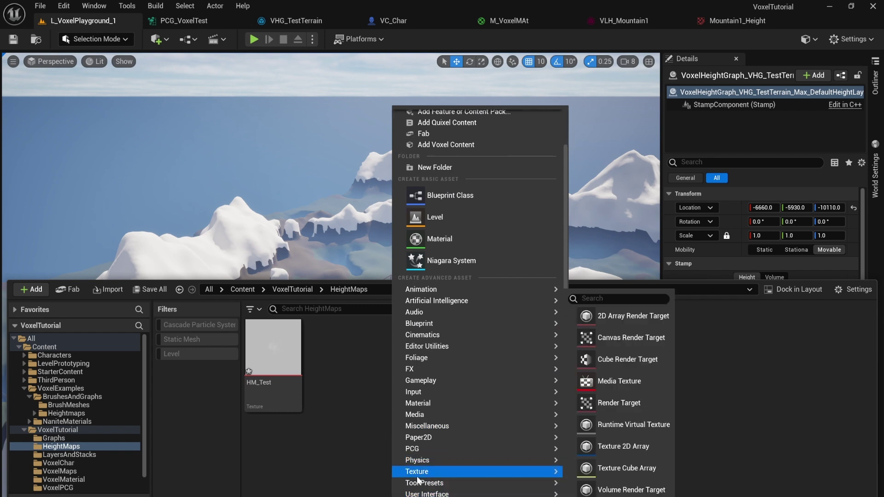
{"action": "mouse_move", "coordinate": [418, 496]}
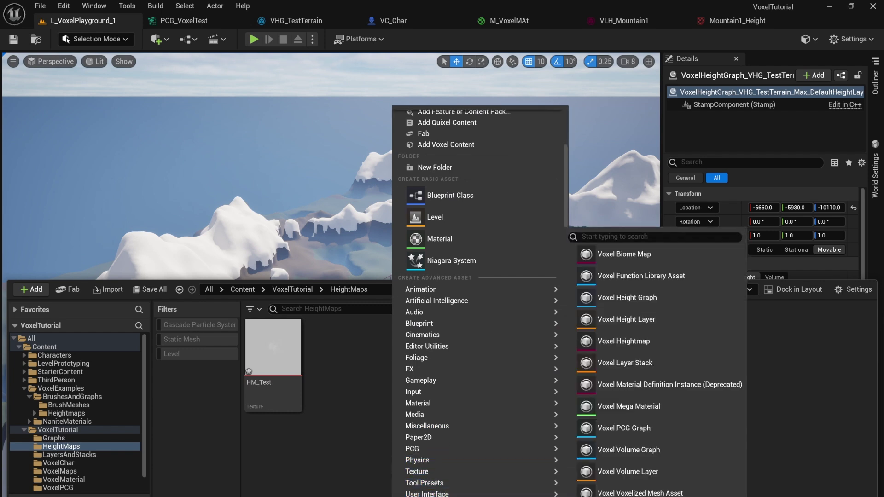
{"action": "left_click", "coordinate": [684, 345]}
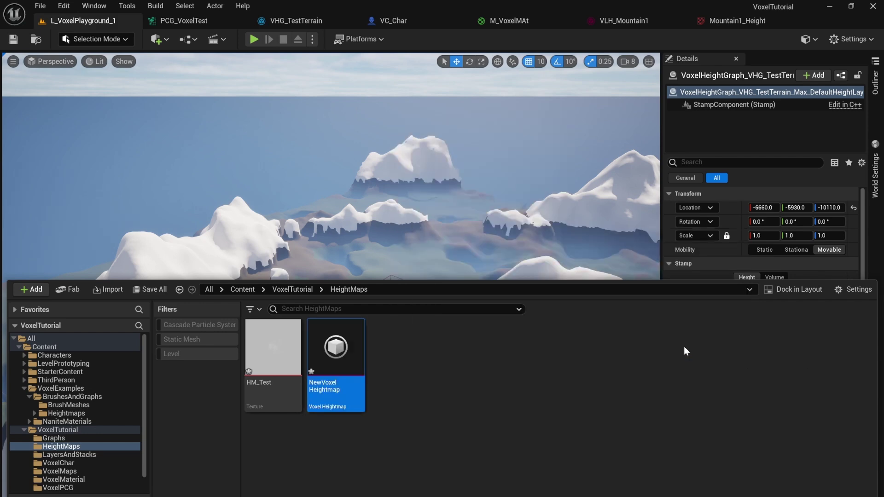
Open the NewVoxelHeightmap asset and assign HM_Test as its source texture.
{"action": "double_click", "coordinate": [338, 374]}
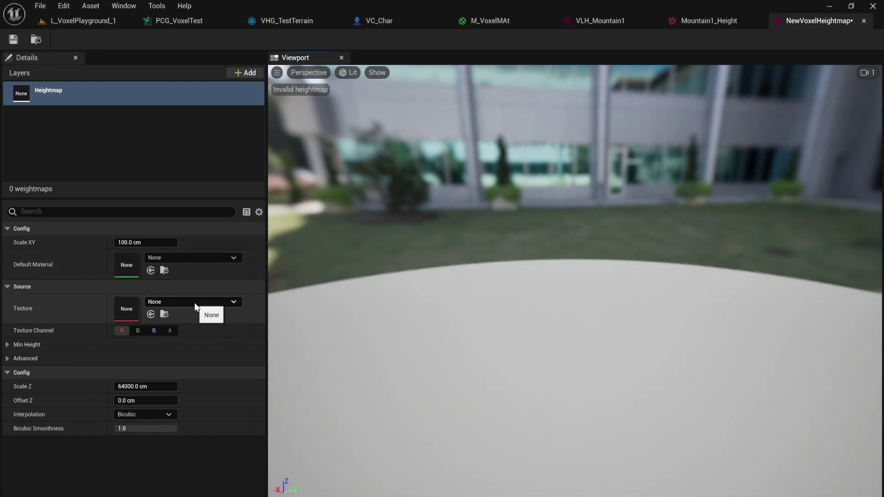
{"action": "key", "text": "ctrl+space"}
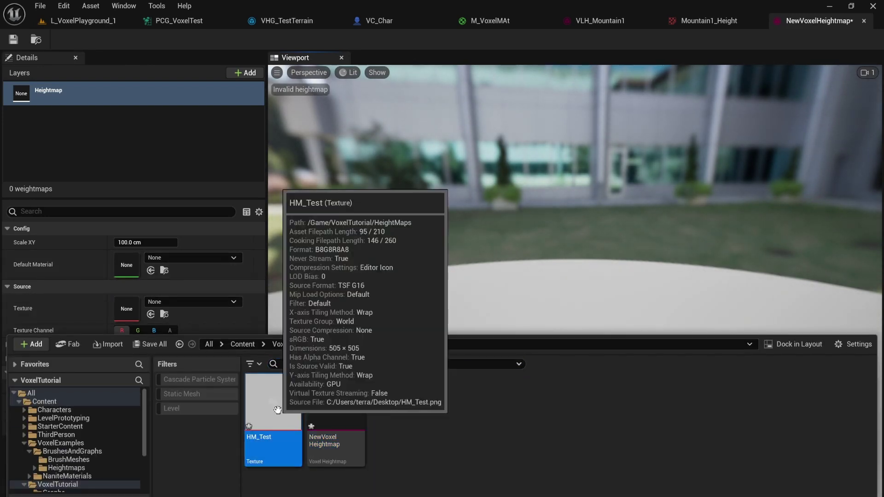
{"action": "left_click", "coordinate": [150, 315]}
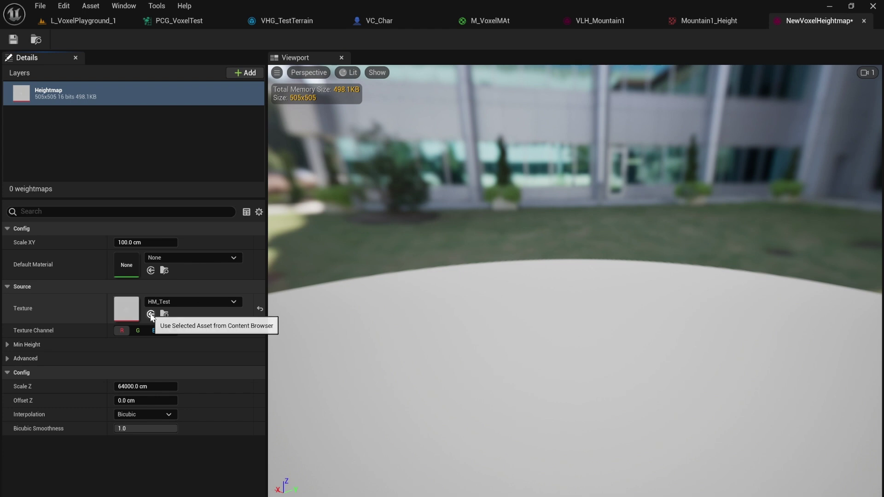
Set the heightmap's default material to M_VoxelMAt from the VoxelMaterial folder and save the asset.
{"action": "left_click", "coordinate": [159, 259]}
{"action": "key", "text": "ctrl+space"}
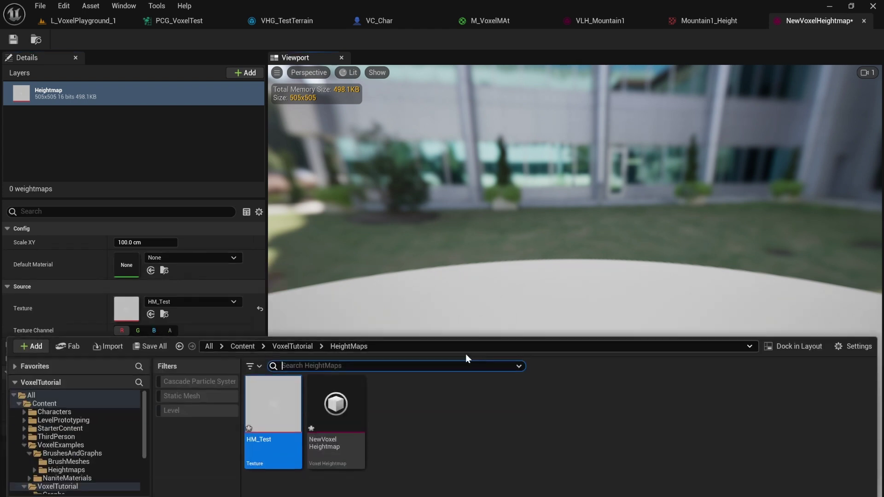
{"action": "left_click", "coordinate": [305, 343]}
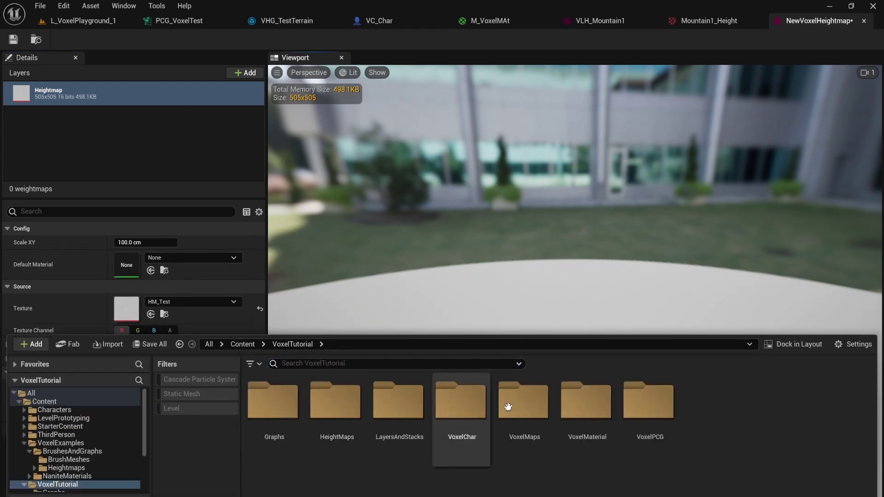
{"action": "double_click", "coordinate": [585, 405]}
{"action": "left_click", "coordinate": [273, 402]}
{"action": "left_click", "coordinate": [151, 271]}
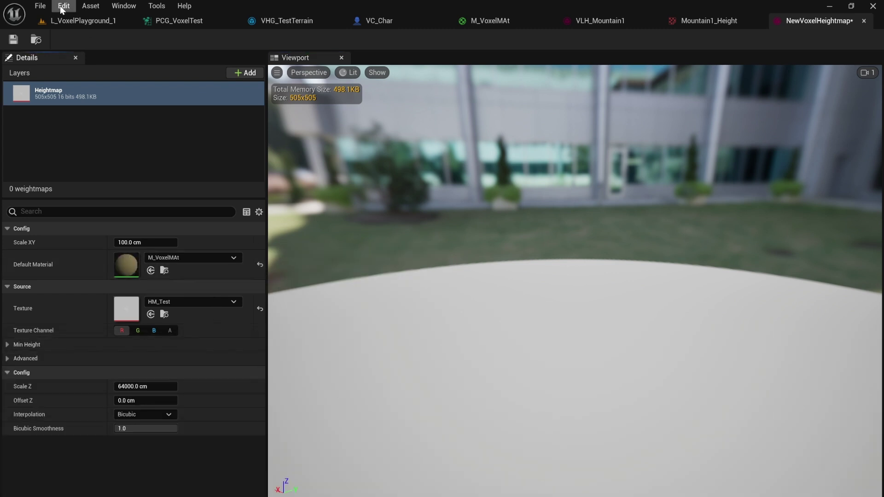
{"action": "right_click_drag", "start_coordinate": [532, 278], "coordinate": [718, 304]}
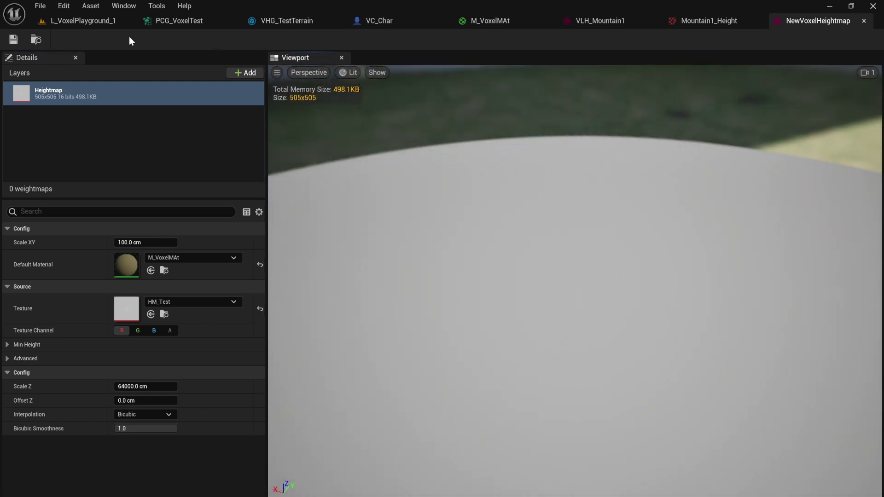
Return to L_VoxelPlayground_1, select the mountain heightmap stamp and change its heightmap to NewVoxelHeightmap.
{"action": "left_click", "coordinate": [85, 23]}
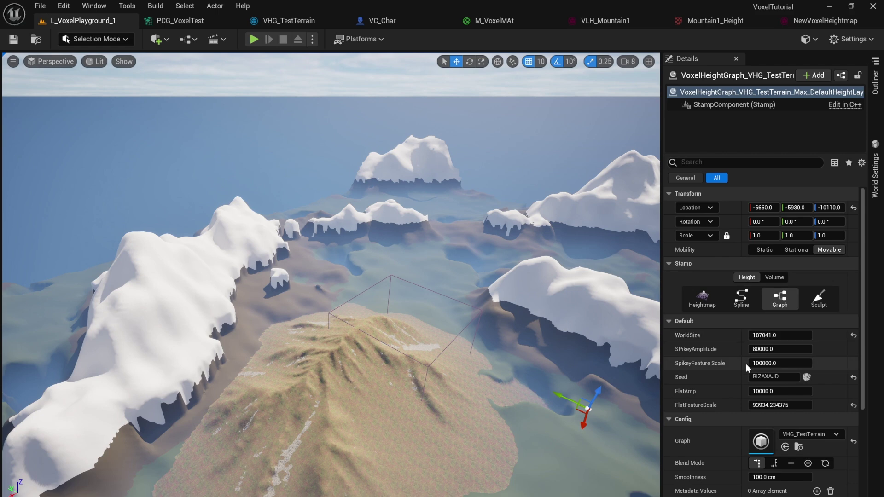
{"action": "scroll", "coordinate": [706, 372], "scroll_direction": "down", "scroll_amount": 3}
{"action": "left_click", "coordinate": [354, 374]}
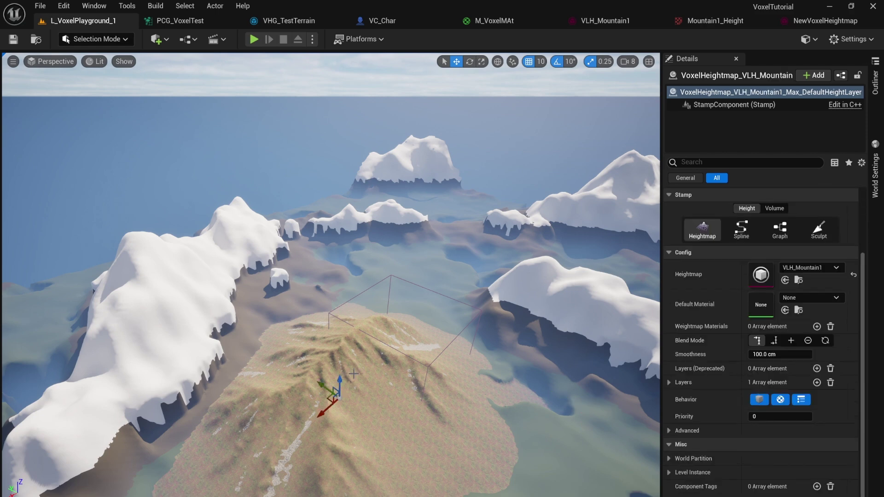
{"action": "left_click", "coordinate": [804, 272]}
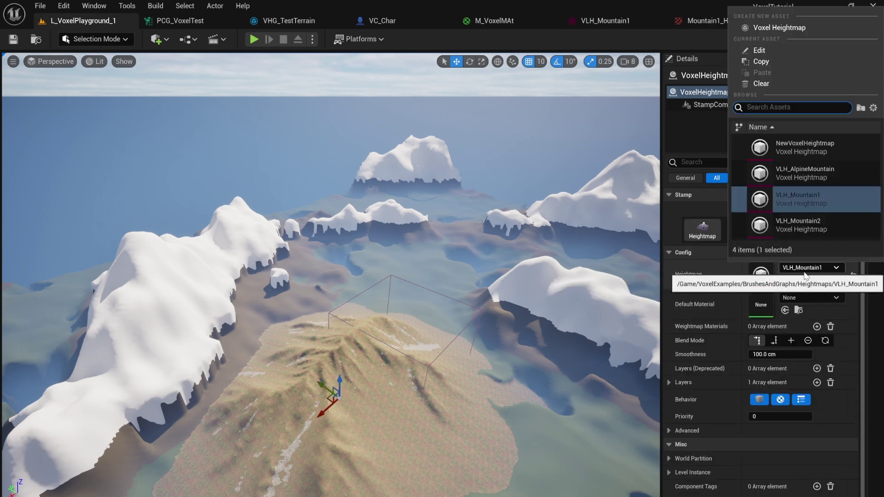
{"action": "left_click", "coordinate": [817, 145]}
Lower the NewVoxelHeightmap stamp into the terrain to about Z -42610.
{"action": "mouse_move", "coordinate": [506, 230]}
{"action": "right_mouse_down"}
{"action": "mouse_move", "coordinate": [510, 257]}
{"action": "mouse_move", "coordinate": [490, 277]}
{"action": "mouse_move", "coordinate": [499, 253]}
{"action": "mouse_move", "coordinate": [518, 243]}
{"action": "right_mouse_up"}
{"action": "key", "text": "w"}
{"action": "key", "text": "w"}
{"action": "right_click_drag", "start_coordinate": [375, 352], "coordinate": [433, 337]}
{"action": "key", "text": "w"}
{"action": "key", "text": "a"}
{"action": "key", "text": "s"}
{"action": "right_click_drag", "start_coordinate": [517, 351], "coordinate": [347, 246]}
{"action": "key", "text": "d"}
{"action": "key", "text": "s"}
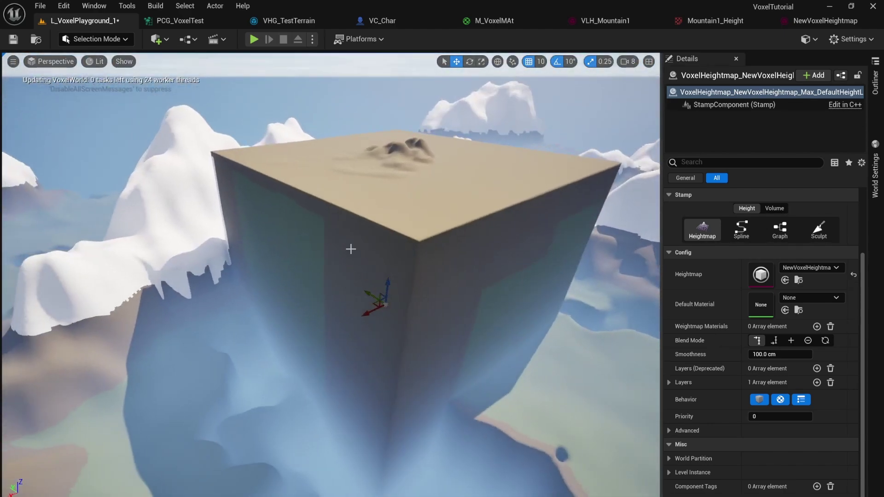
{"action": "left_click_drag", "start_coordinate": [389, 282], "coordinate": [388, 374]}
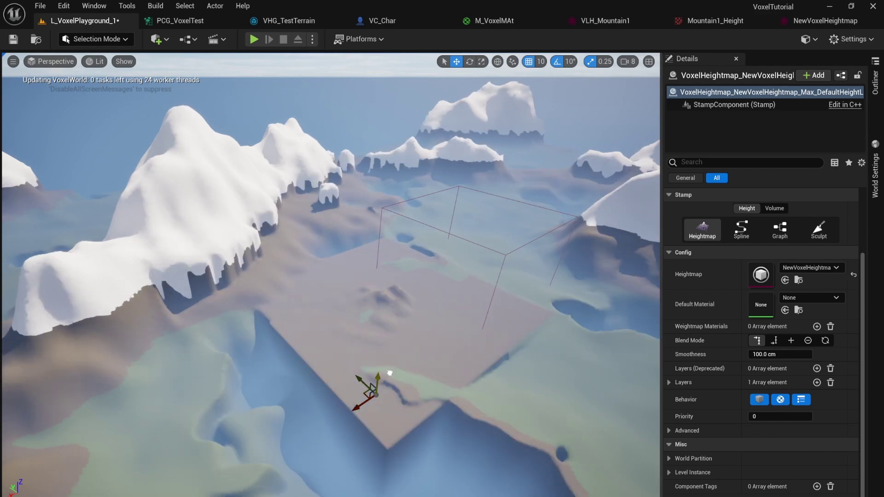
Try the Add blend mode on the stamp, moving it to about X 35930, Y 53150, Z -26190.
{"action": "scroll", "coordinate": [759, 389], "scroll_direction": "up", "scroll_amount": 2}
{"action": "scroll", "coordinate": [756, 386], "scroll_direction": "up", "scroll_amount": 2}
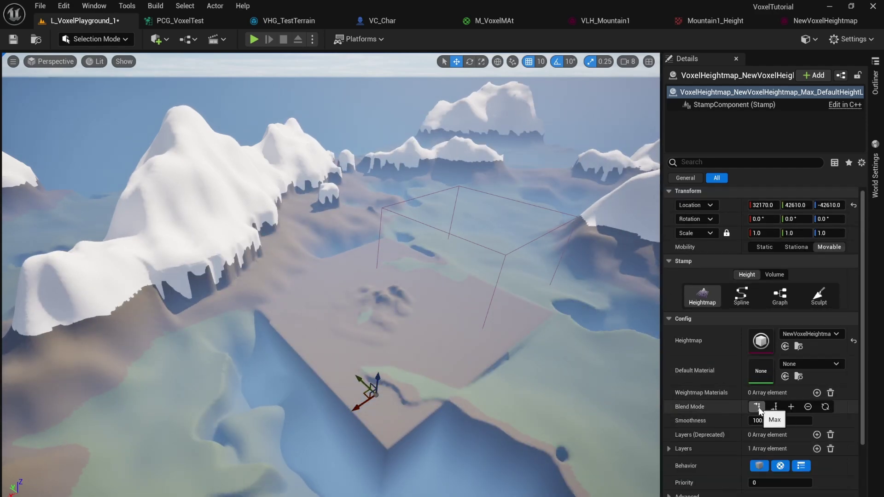
{"action": "left_click", "coordinate": [793, 408]}
{"action": "left_click_drag", "start_coordinate": [378, 376], "coordinate": [384, 325]}
{"action": "mouse_move", "coordinate": [436, 313]}
{"action": "right_mouse_down"}
{"action": "mouse_move", "coordinate": [433, 327]}
{"action": "mouse_move", "coordinate": [442, 329]}
{"action": "right_mouse_up"}
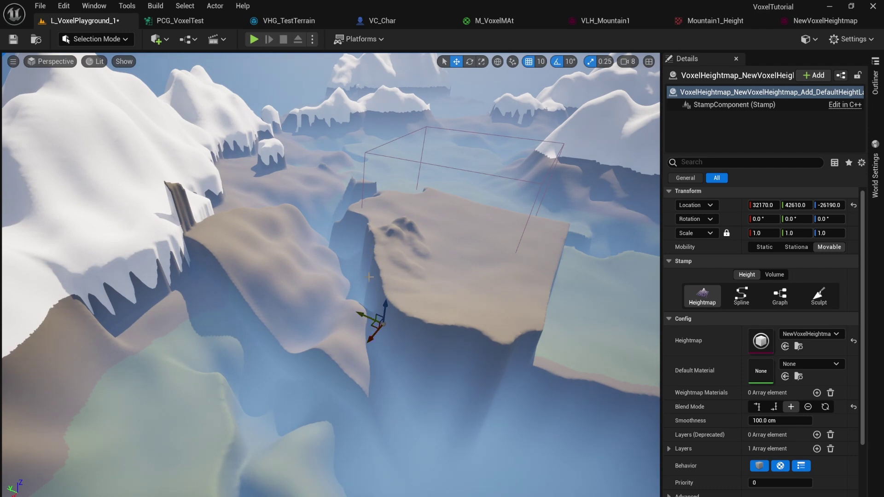
{"action": "left_click_drag", "start_coordinate": [370, 328], "coordinate": [329, 315]}
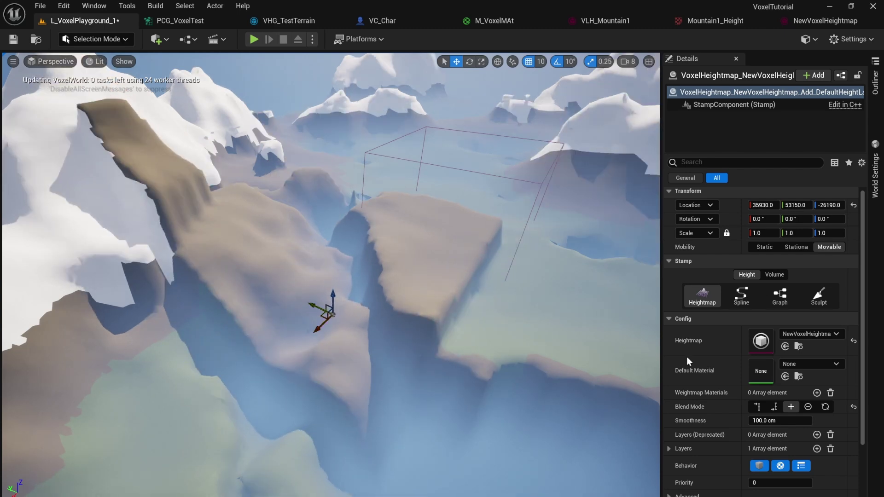
Try the Subtract blend mode on the stamp, raising and lowering it to about Z -19920.
{"action": "left_click", "coordinate": [807, 407]}
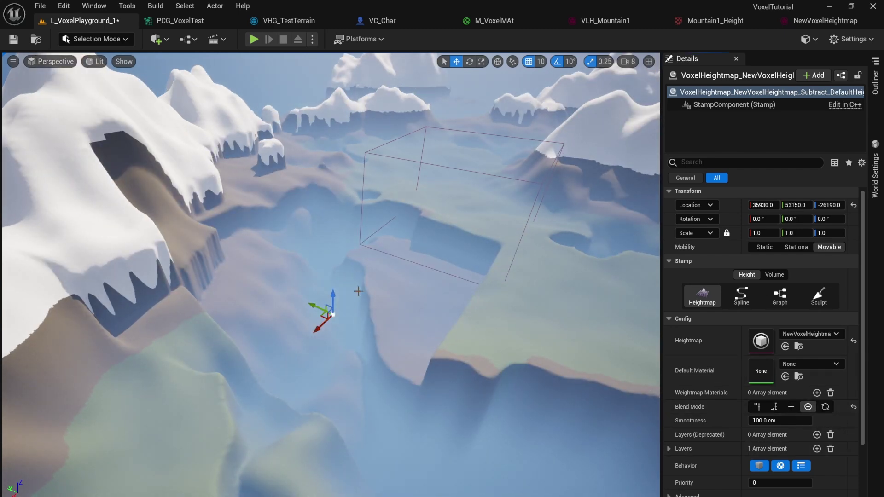
{"action": "left_click_drag", "start_coordinate": [333, 293], "coordinate": [326, 230]}
{"action": "left_click_drag", "start_coordinate": [313, 157], "coordinate": [318, 216]}
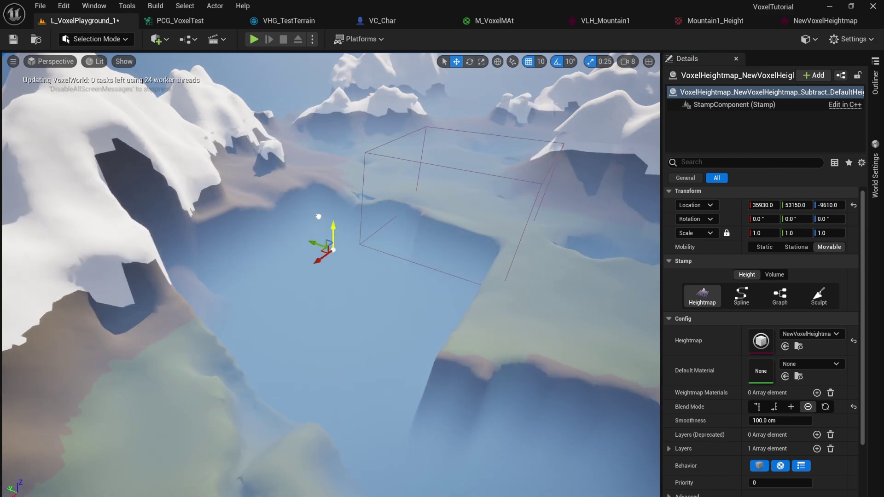
{"action": "left_click_drag", "start_coordinate": [324, 280], "coordinate": [344, 274]}
{"action": "right_click_drag", "start_coordinate": [344, 273], "coordinate": [322, 262]}
{"action": "key", "text": "w"}
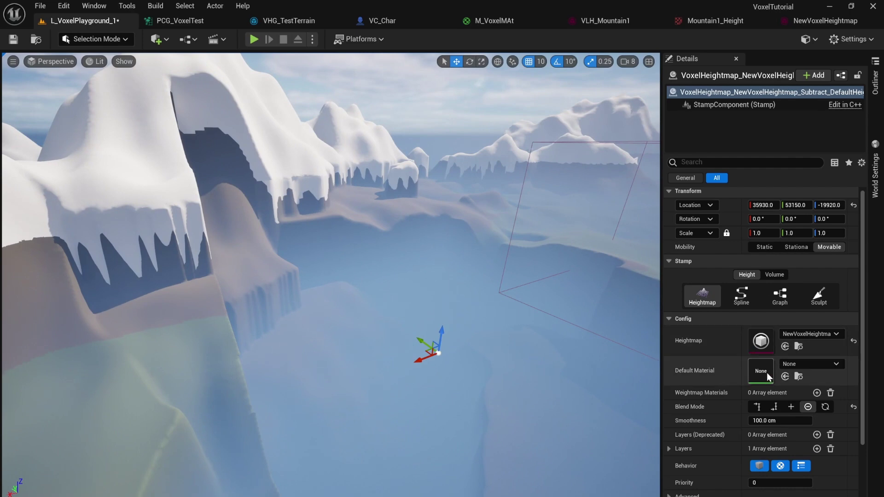
Try the Min blend mode on the stamp, raising it and lowering it to about Z -41090.
{"action": "left_click", "coordinate": [774, 406]}
{"action": "right_click_drag", "start_coordinate": [288, 222], "coordinate": [306, 230]}
{"action": "left_click_drag", "start_coordinate": [363, 245], "coordinate": [373, 146]}
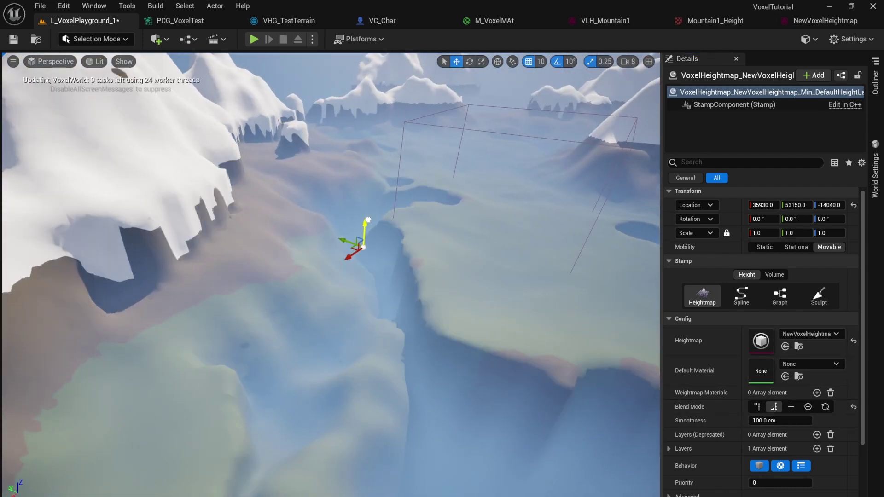
{"action": "left_click_drag", "start_coordinate": [403, 193], "coordinate": [368, 347]}
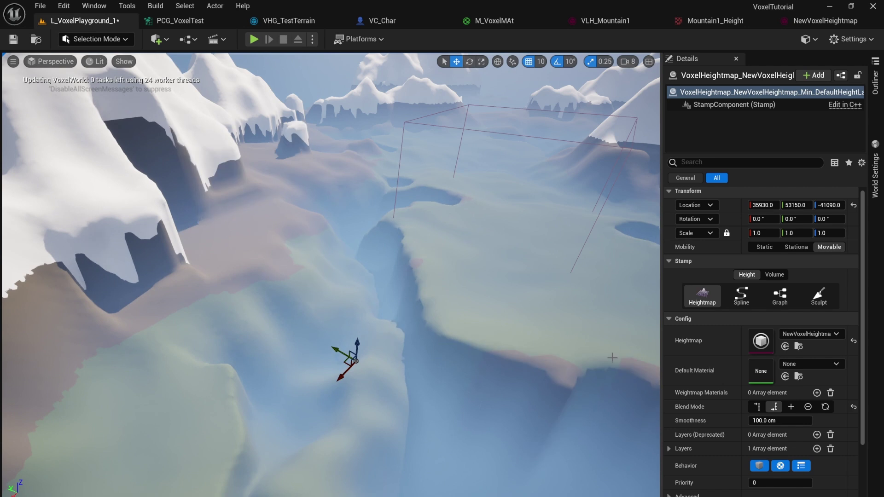
Set the stamp's blend mode back to Max and move it to about X 16320, Y 38740, Z -43110.
{"action": "left_click", "coordinate": [762, 405]}
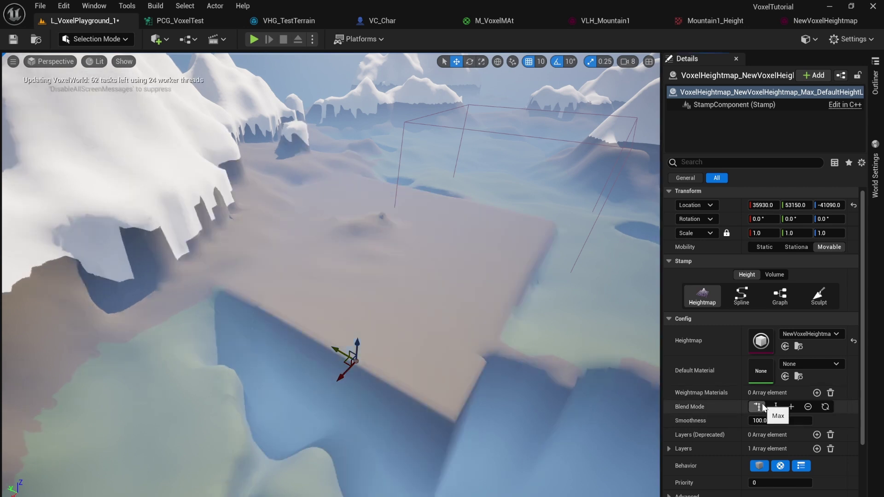
{"action": "left_click_drag", "start_coordinate": [344, 362], "coordinate": [457, 329]}
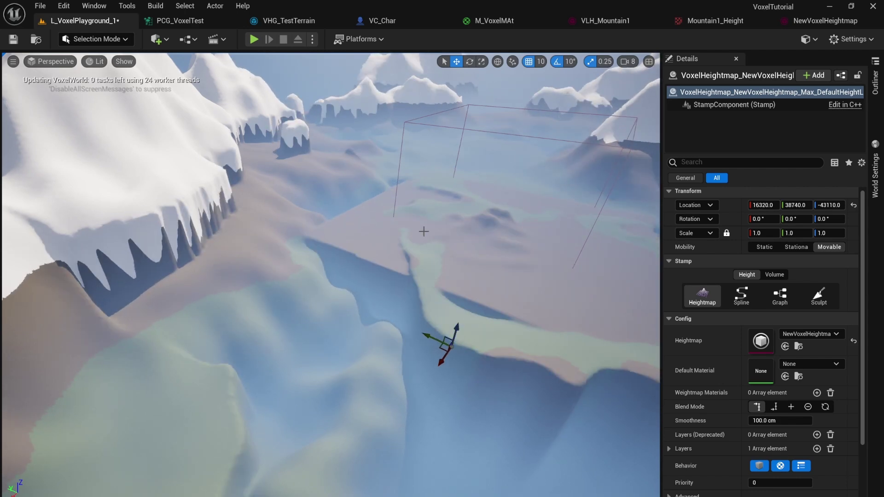
Change the stamp's heightmap to VLH_AlpineMountain and raise it to about Z -12710.
{"action": "left_click", "coordinate": [796, 333]}
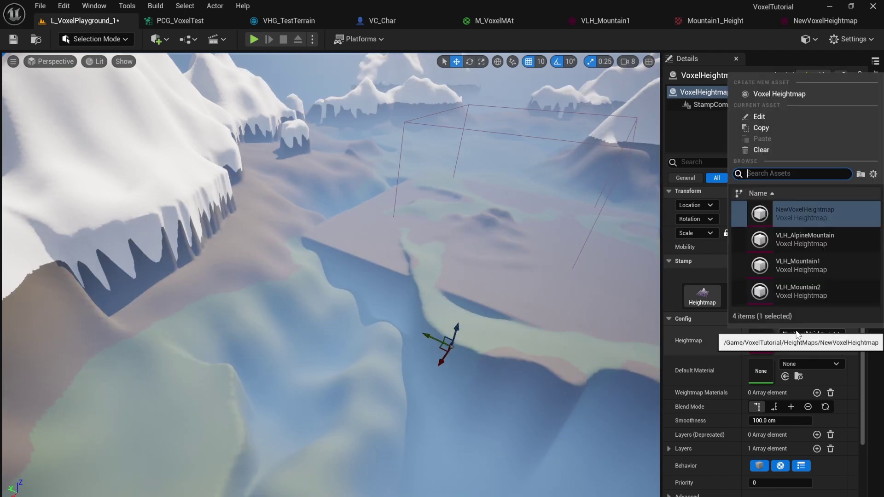
{"action": "left_click", "coordinate": [803, 240]}
{"action": "right_click_drag", "start_coordinate": [414, 380], "coordinate": [353, 373]}
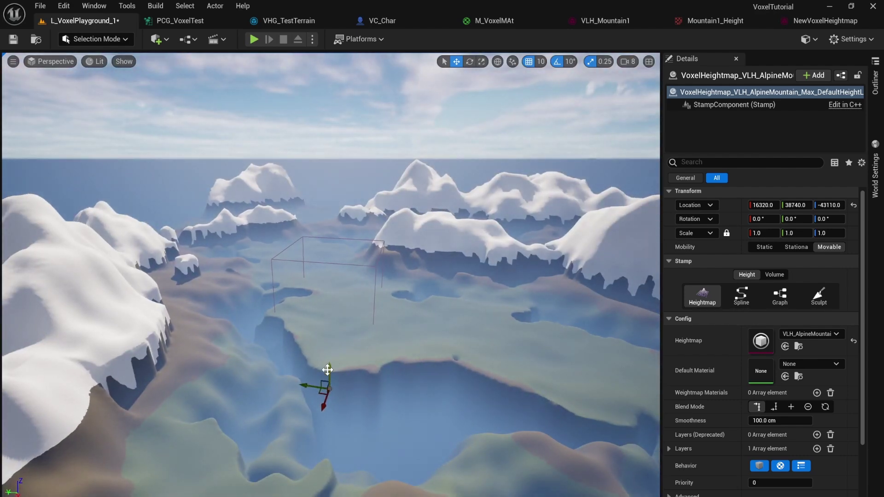
{"action": "left_click_drag", "start_coordinate": [328, 342], "coordinate": [298, 284]}
{"action": "key", "text": "w"}
{"action": "right_click_drag", "start_coordinate": [299, 284], "coordinate": [269, 334]}
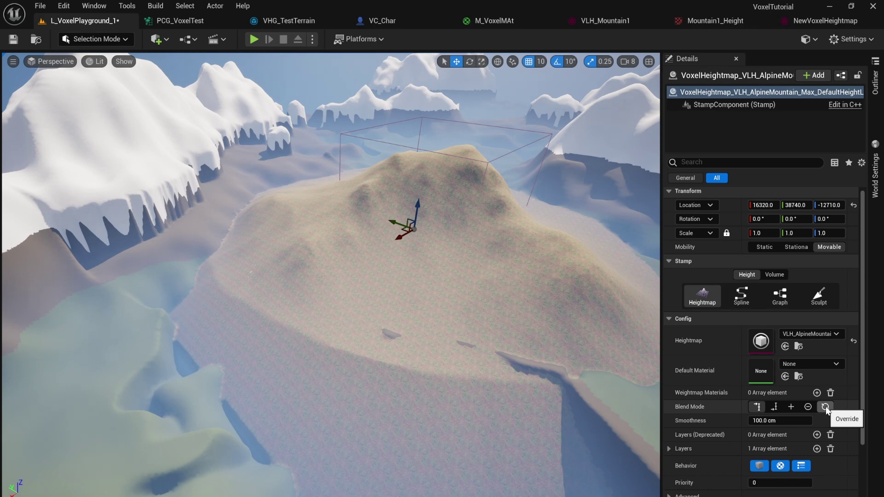
Change the stamp's heightmap to VLH_Mountain1 and lower it to about Z -17100.
{"action": "left_click", "coordinate": [806, 331]}
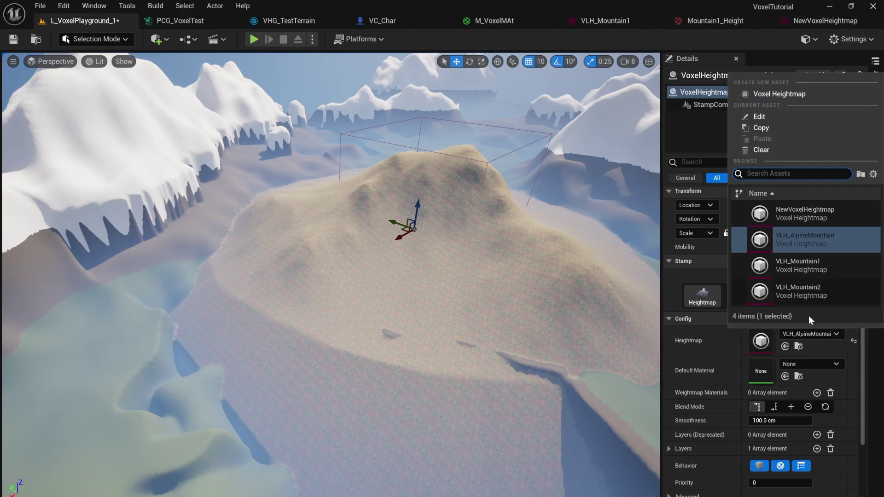
{"action": "left_click", "coordinate": [814, 264]}
{"action": "right_click_drag", "start_coordinate": [461, 276], "coordinate": [462, 234]}
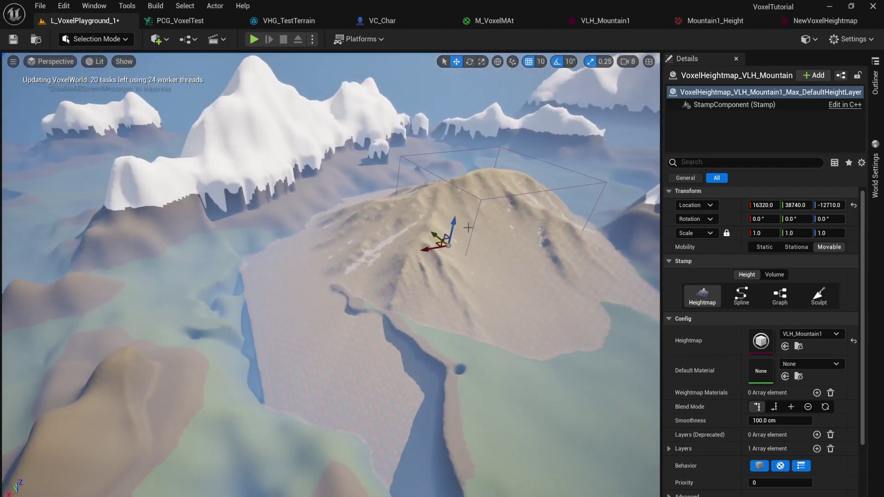
{"action": "left_click_drag", "start_coordinate": [453, 219], "coordinate": [450, 237]}
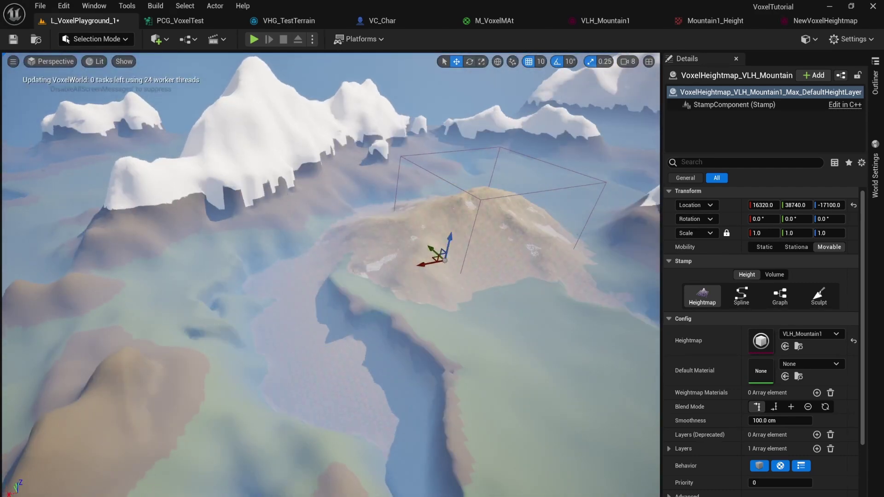
{"action": "right_click_drag", "start_coordinate": [450, 237], "coordinate": [474, 228]}
{"action": "right_click_drag", "start_coordinate": [347, 292], "coordinate": [351, 292]}
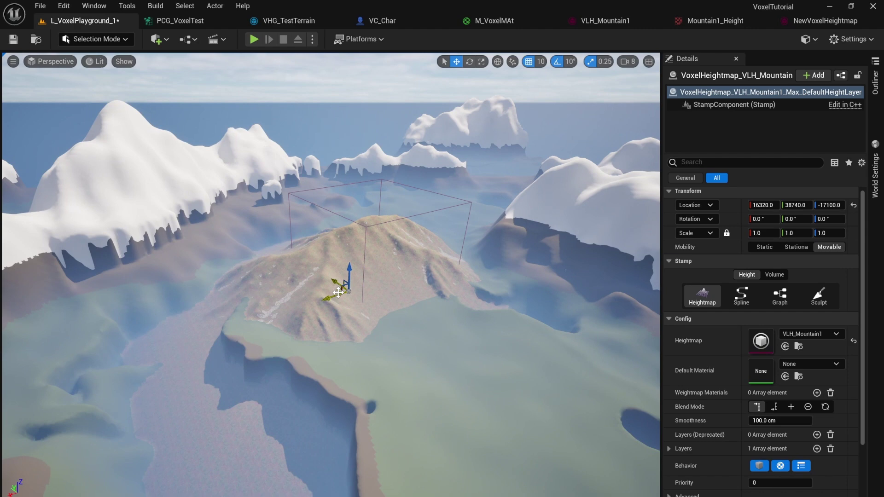
Duplicate the VLH_Mountain1 stamp and place the copy beside the original at about X 14680, Y -23700.
{"action": "left_click_drag", "start_coordinate": [338, 291], "coordinate": [533, 400]}
{"action": "right_click_drag", "start_coordinate": [533, 401], "coordinate": [575, 421]}
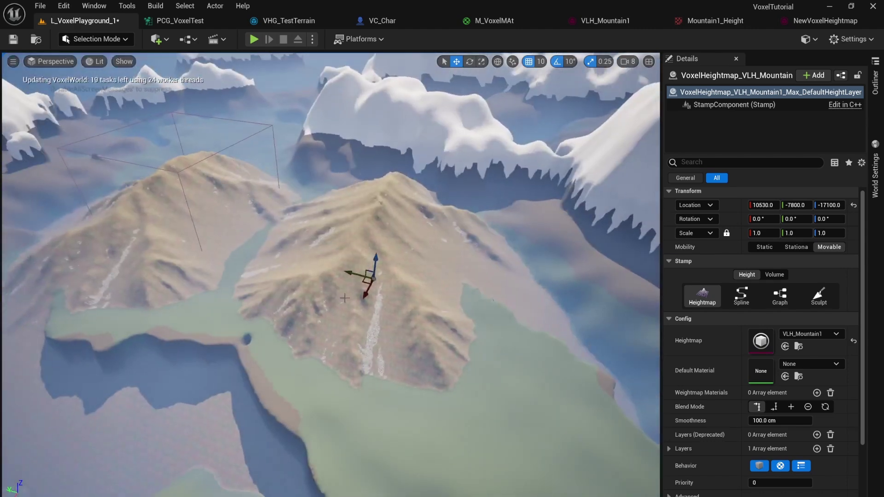
{"action": "left_click_drag", "start_coordinate": [365, 282], "coordinate": [443, 315]}
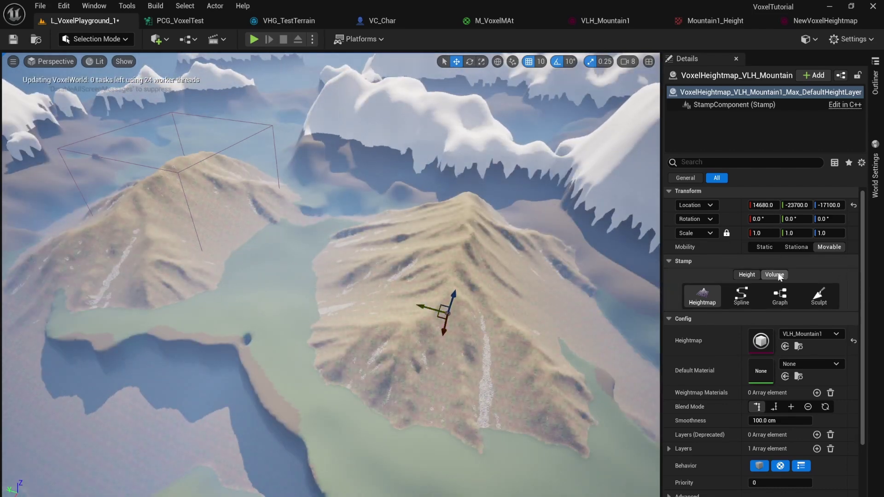
Turn the copied stamp into a Volume mesh stamp using the Cube static mesh.
{"action": "left_click", "coordinate": [776, 274]}
{"action": "left_click", "coordinate": [809, 335]}
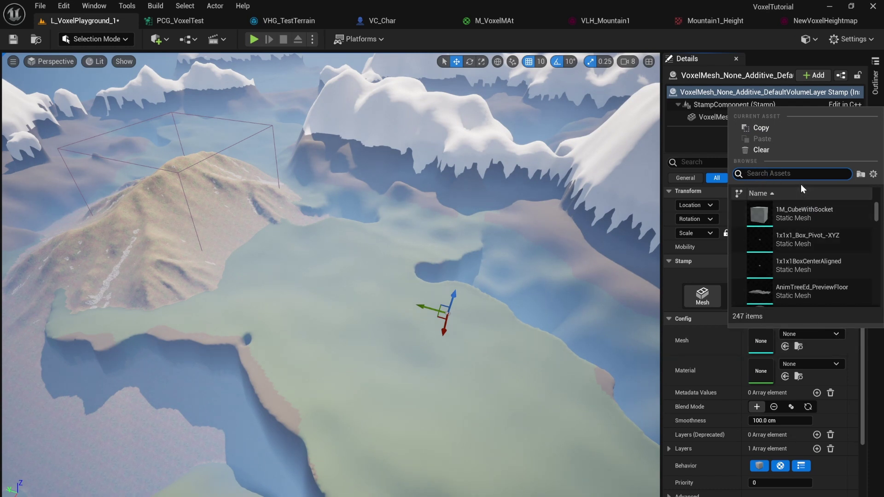
{"action": "type", "text": "cube"}
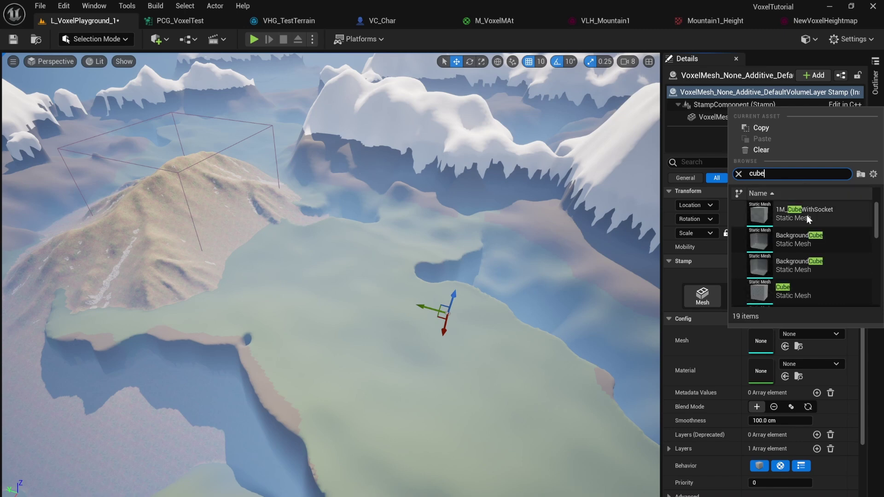
{"action": "left_click", "coordinate": [797, 290]}
Raise the cube stamp above the terrain to about Z -4080 and scale it uniformly to -8.5.
{"action": "key", "text": "f"}
{"action": "right_click_drag", "start_coordinate": [478, 305], "coordinate": [393, 321]}
{"action": "left_click_drag", "start_coordinate": [393, 322], "coordinate": [425, 258]}
{"action": "right_click_drag", "start_coordinate": [426, 257], "coordinate": [465, 176]}
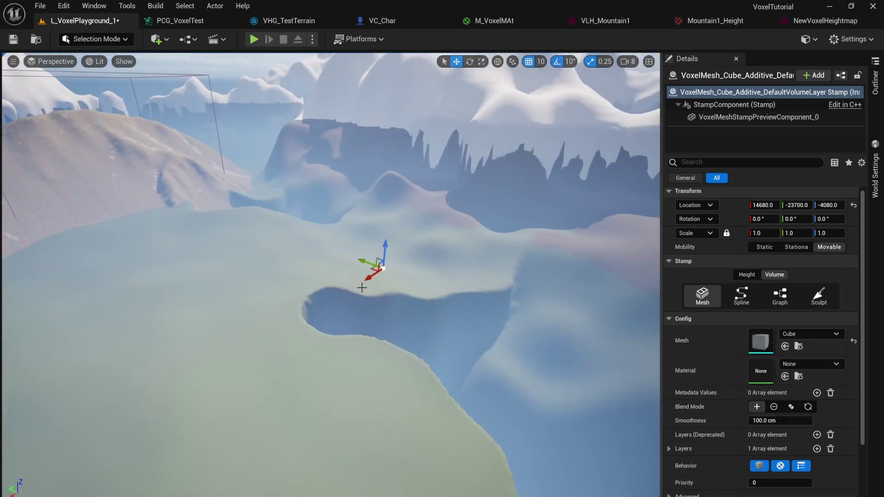
{"action": "left_click_drag", "start_coordinate": [382, 267], "coordinate": [236, 235]}
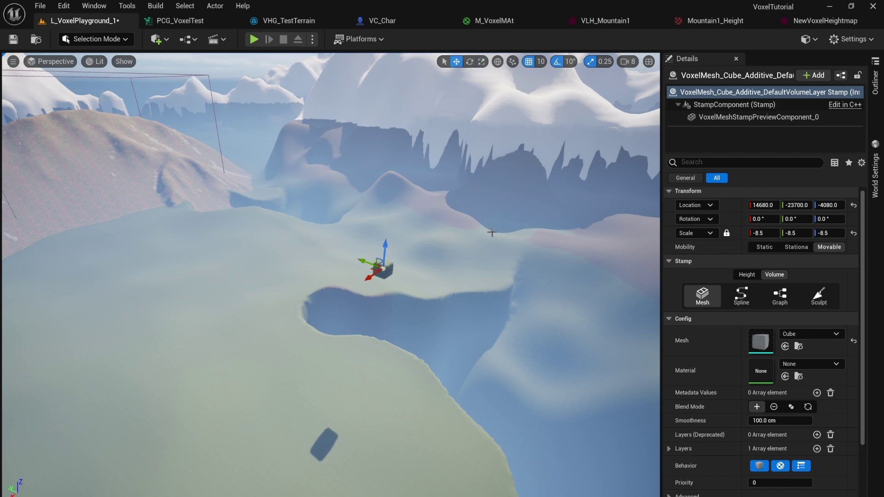
Lower the cube volume stamp to about Z -10330 so that it rests at the terrain surface.
{"action": "left_click_drag", "start_coordinate": [383, 242], "coordinate": [364, 371]}
{"action": "left_click_drag", "start_coordinate": [375, 341], "coordinate": [375, 340]}
{"action": "right_click_drag", "start_coordinate": [385, 319], "coordinate": [392, 386]}
{"action": "key", "text": "w"}
{"action": "right_click_drag", "start_coordinate": [399, 266], "coordinate": [520, 211]}
{"action": "key", "text": "d"}
{"action": "key", "text": "w"}
{"action": "key", "text": "s"}
{"action": "key", "text": "a"}
{"action": "key", "text": "w"}
{"action": "right_click_drag", "start_coordinate": [410, 289], "coordinate": [424, 227]}
{"action": "left_click_drag", "start_coordinate": [391, 272], "coordinate": [393, 217]}
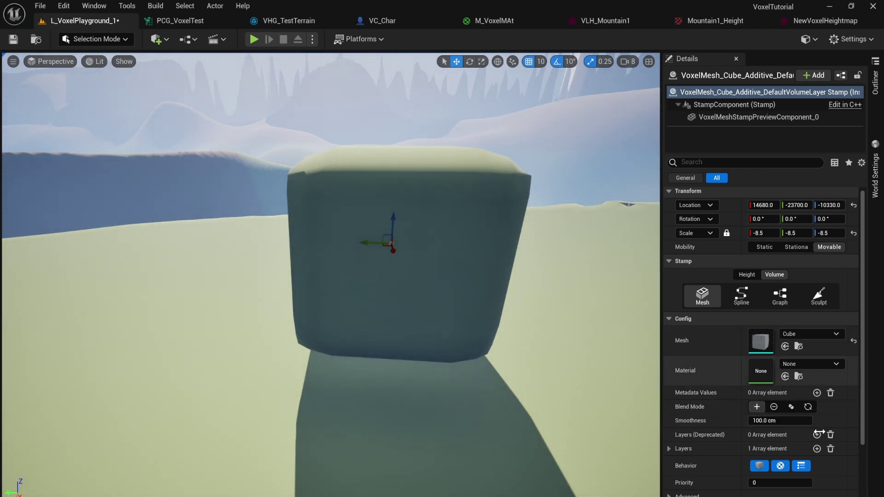
Set the cube stamp's blend mode to Subtractive and lower it into the terrain to about Z -10800.
{"action": "left_click", "coordinate": [773, 407]}
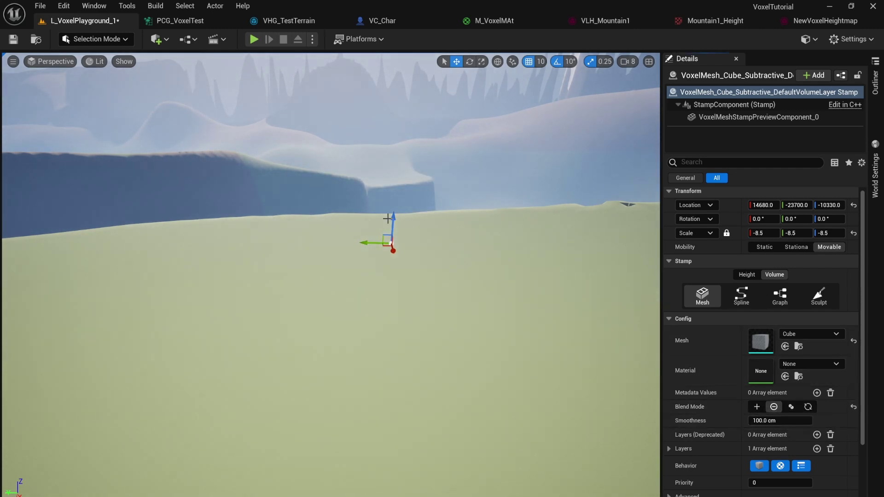
{"action": "left_click_drag", "start_coordinate": [394, 222], "coordinate": [392, 312]}
{"action": "right_click_drag", "start_coordinate": [481, 284], "coordinate": [329, 301]}
{"action": "right_click_drag", "start_coordinate": [465, 306], "coordinate": [450, 316]}
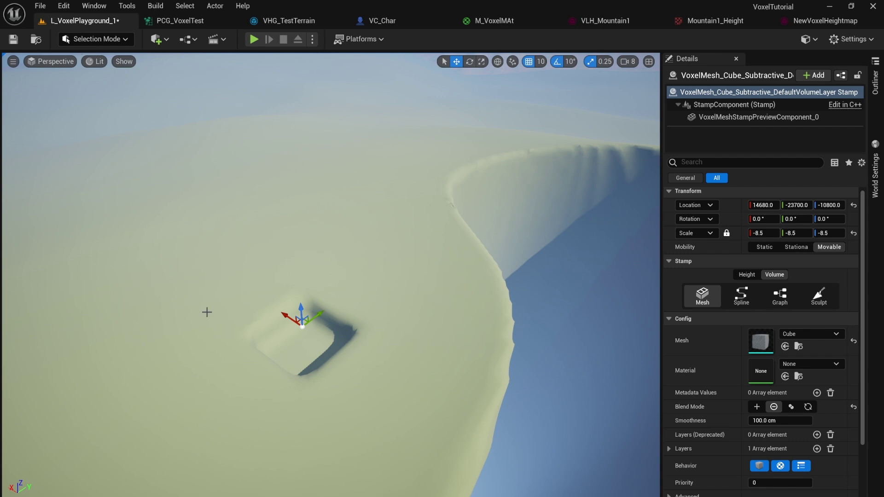
{"action": "right_click_drag", "start_coordinate": [475, 415], "coordinate": [464, 364]}
{"action": "right_click_drag", "start_coordinate": [375, 265], "coordinate": [449, 361]}
{"action": "key", "text": "s"}
{"action": "key", "text": "w"}
{"action": "right_click_drag", "start_coordinate": [404, 335], "coordinate": [404, 335]}
{"action": "key", "text": "s"}
{"action": "right_click_drag", "start_coordinate": [449, 359], "coordinate": [431, 279]}
{"action": "key", "text": "s"}
{"action": "key", "text": "w"}
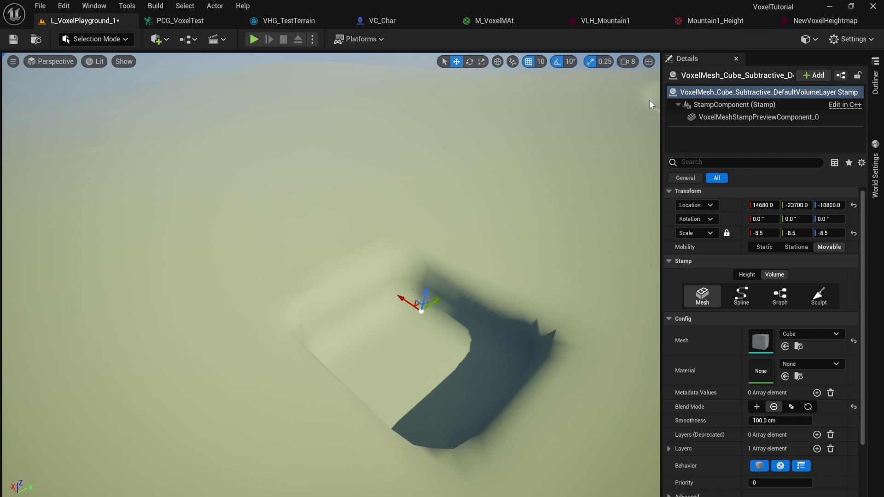
{"action": "key", "text": "s"}
{"action": "right_click_drag", "start_coordinate": [442, 151], "coordinate": [363, 171]}
{"action": "key", "text": "d"}
{"action": "key", "text": "w"}
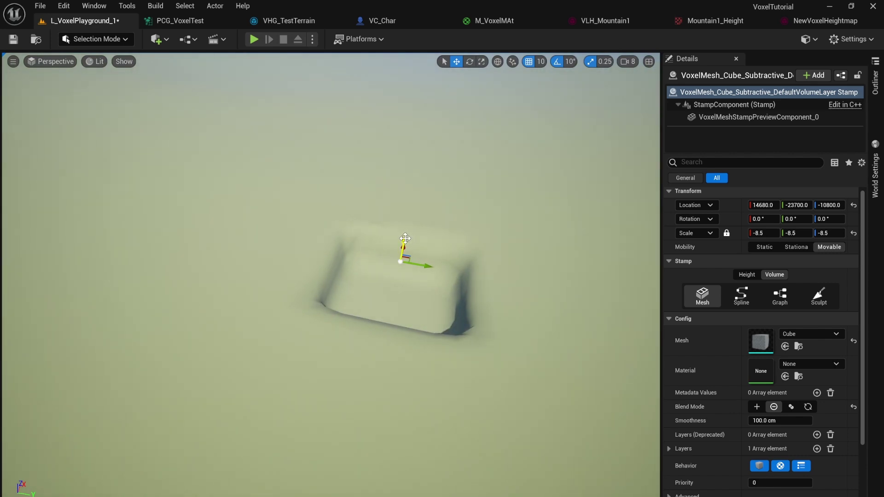
Raise the subtractive cube stamp slightly to about Z -10670 for a shallower cut.
{"action": "mouse_move", "coordinate": [405, 241]}
{"action": "left_mouse_down"}
{"action": "mouse_move", "coordinate": [405, 216]}
{"action": "mouse_move", "coordinate": [404, 235]}
{"action": "left_mouse_up"}
{"action": "right_click_drag", "start_coordinate": [391, 240], "coordinate": [420, 239]}
{"action": "key", "text": "a"}
{"action": "key", "text": "s"}
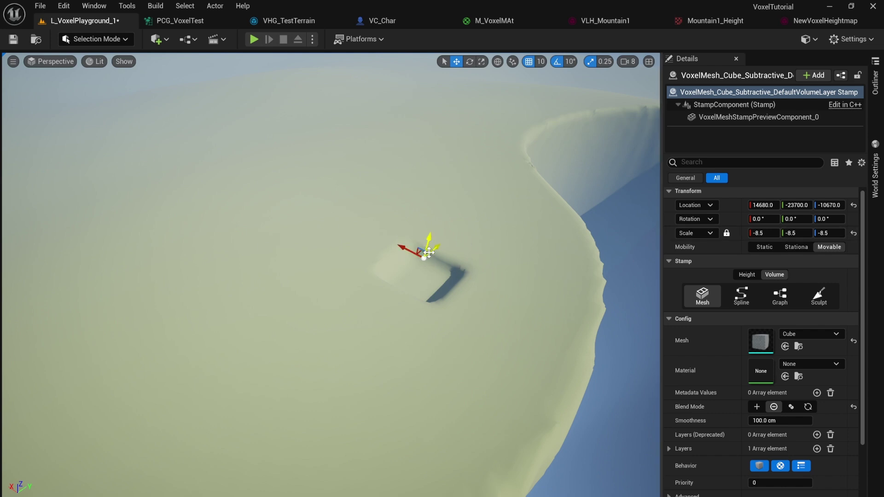
Duplicate the subtractive cube stamp straight down in a vertical column reaching about Z -13870.
{"action": "mouse_move", "coordinate": [404, 228]}
{"action": "right_mouse_down"}
{"action": "mouse_move", "coordinate": [415, 221]}
{"action": "mouse_move", "coordinate": [405, 228]}
{"action": "right_mouse_up"}
{"action": "key", "text": "w"}
{"action": "left_click_drag", "start_coordinate": [392, 232], "coordinate": [389, 312]}
{"action": "mouse_move", "coordinate": [296, 288]}
{"action": "right_mouse_down"}
{"action": "mouse_move", "coordinate": [288, 291]}
{"action": "mouse_move", "coordinate": [296, 289]}
{"action": "right_mouse_up"}
{"action": "left_click_drag", "start_coordinate": [350, 289], "coordinate": [349, 359]}
{"action": "key", "text": "w"}
{"action": "right_click_drag", "start_coordinate": [353, 337], "coordinate": [379, 276]}
{"action": "key", "text": "s"}
{"action": "key", "text": "w"}
{"action": "key", "text": "s"}
{"action": "key", "text": "s"}
{"action": "mouse_move", "coordinate": [413, 243]}
{"action": "right_mouse_down"}
{"action": "mouse_move", "coordinate": [398, 235]}
{"action": "mouse_move", "coordinate": [413, 231]}
{"action": "right_mouse_up"}
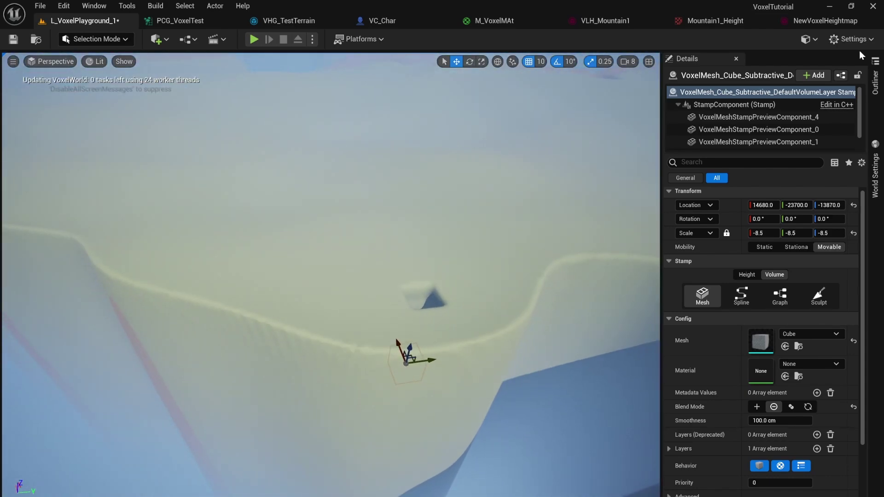
Delete all the subtractive cube stamps from the level and select the VLH_Mountain1 heightmap stamp.
{"action": "left_click", "coordinate": [872, 89]}
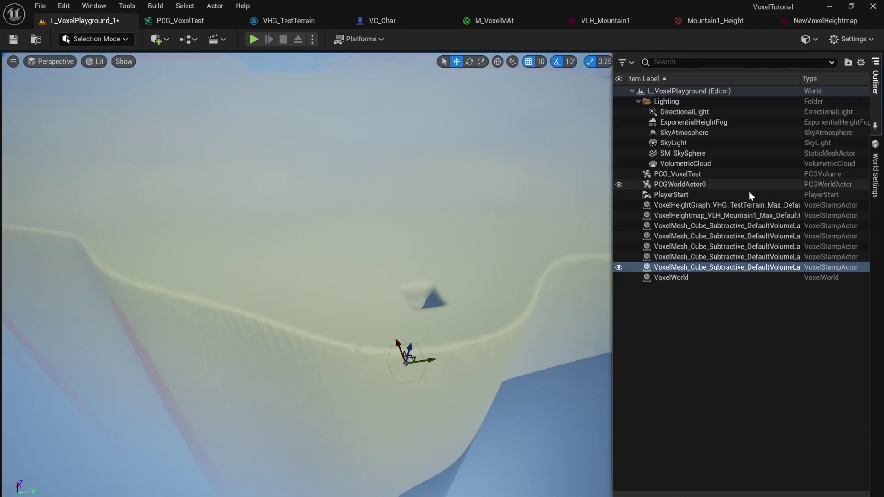
{"action": "left_click", "coordinate": [746, 226]}
{"action": "left_click", "coordinate": [736, 268], "text": "shift"}
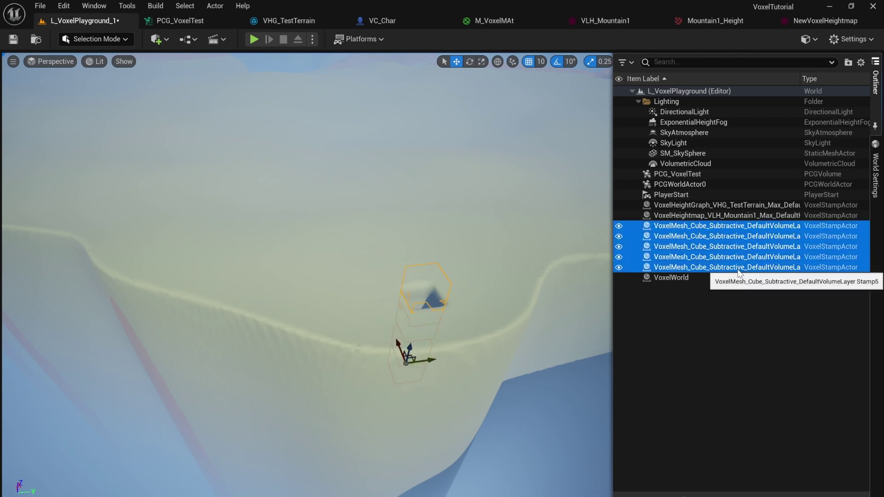
{"action": "key", "text": "Delete"}
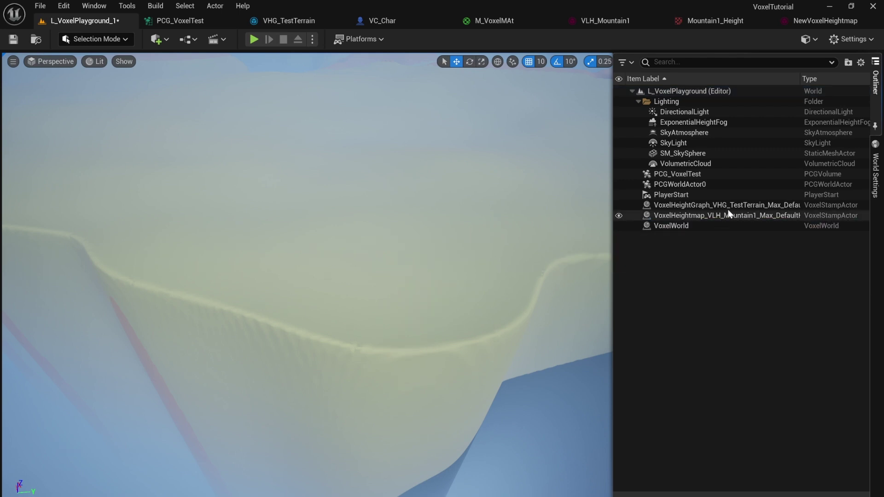
{"action": "left_click", "coordinate": [729, 208]}
{"action": "left_click", "coordinate": [739, 216]}
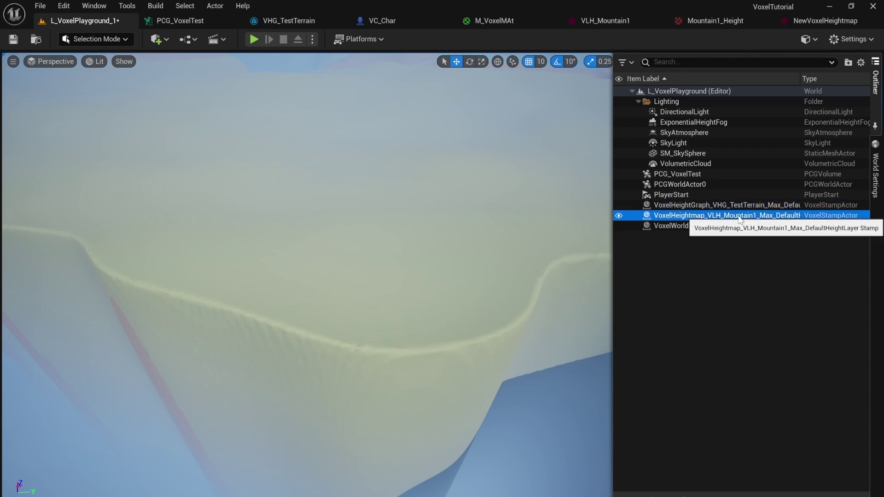
{"action": "mouse_move", "coordinate": [375, 240]}
{"action": "right_mouse_down"}
{"action": "mouse_move", "coordinate": [382, 182]}
{"action": "mouse_move", "coordinate": [378, 241]}
{"action": "right_mouse_up"}
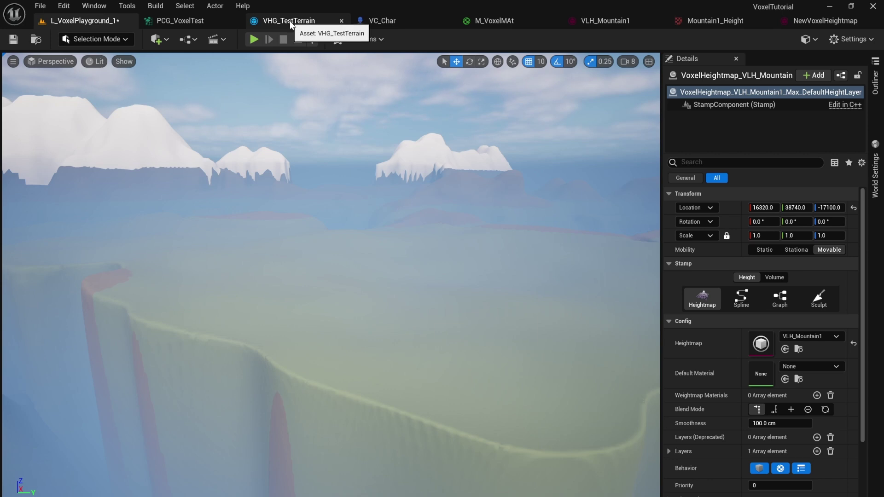
Close every open asset editor except the level and PCG_VoxelTest.
{"action": "left_click", "coordinate": [199, 22]}
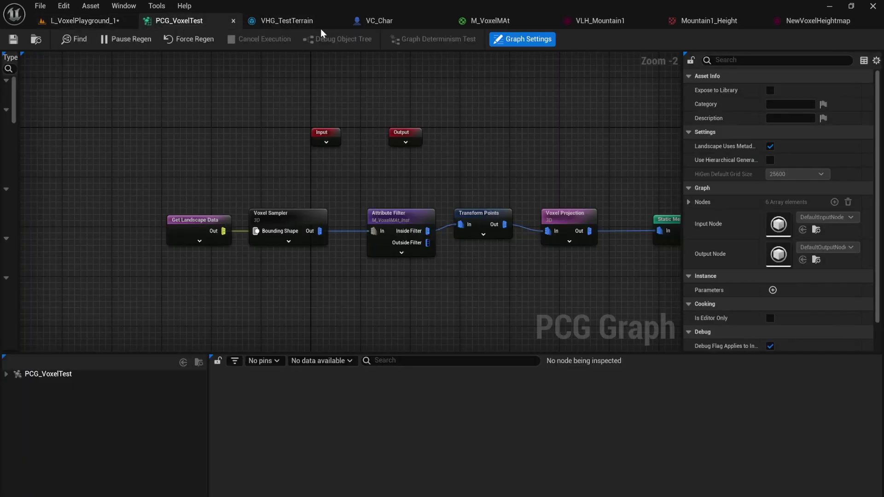
{"action": "left_click", "coordinate": [339, 23]}
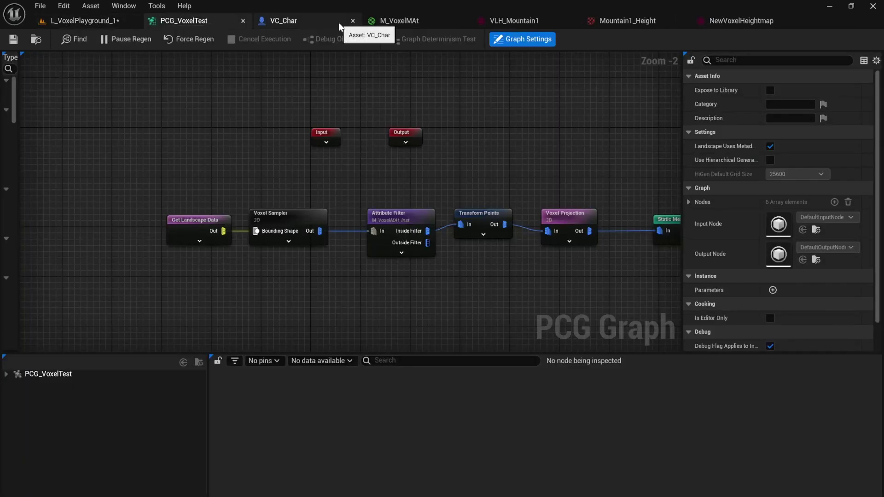
{"action": "left_click", "coordinate": [339, 23]}
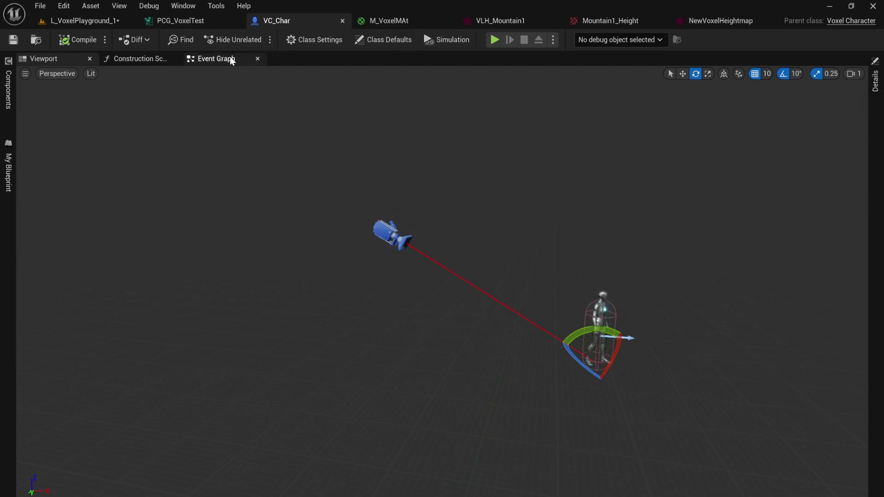
{"action": "left_click", "coordinate": [343, 21]}
{"action": "left_click", "coordinate": [350, 21]}
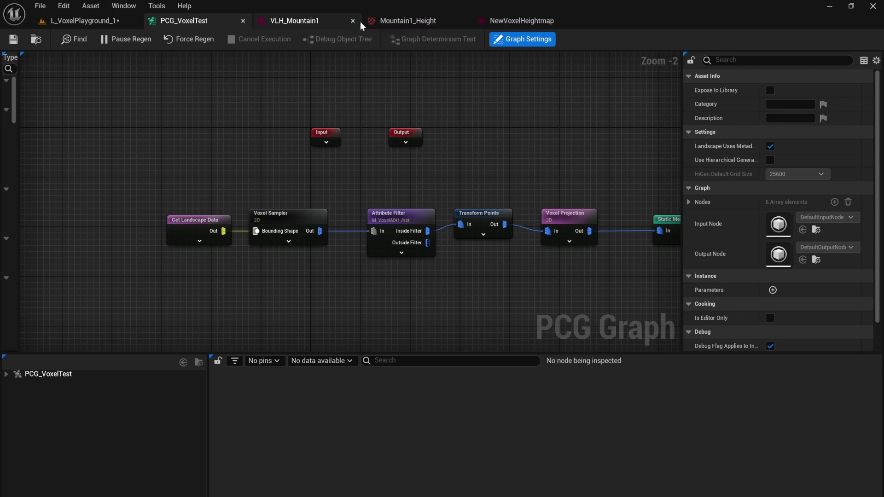
{"action": "left_click", "coordinate": [353, 21]}
{"action": "left_click", "coordinate": [354, 22]}
{"action": "left_click", "coordinate": [353, 22]}
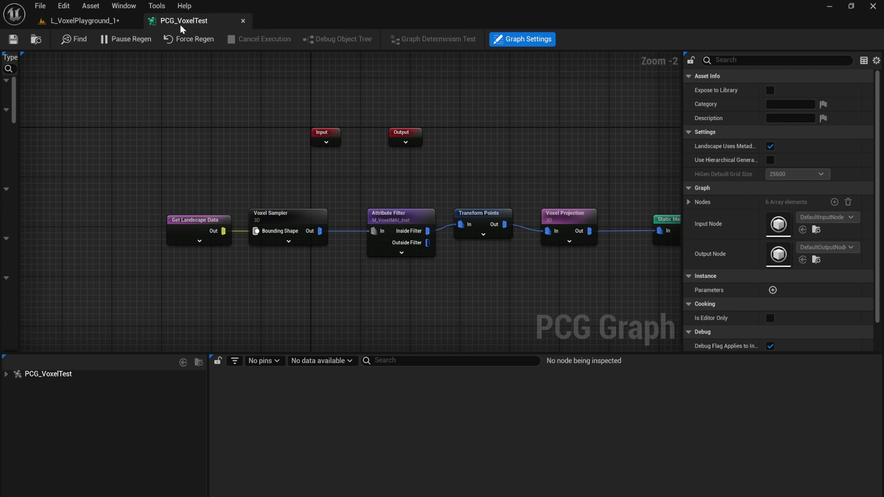
Create a folder named BP inside the VoxelTutorial content folder.
{"action": "left_click", "coordinate": [79, 21]}
{"action": "key", "text": "ctrl+space"}
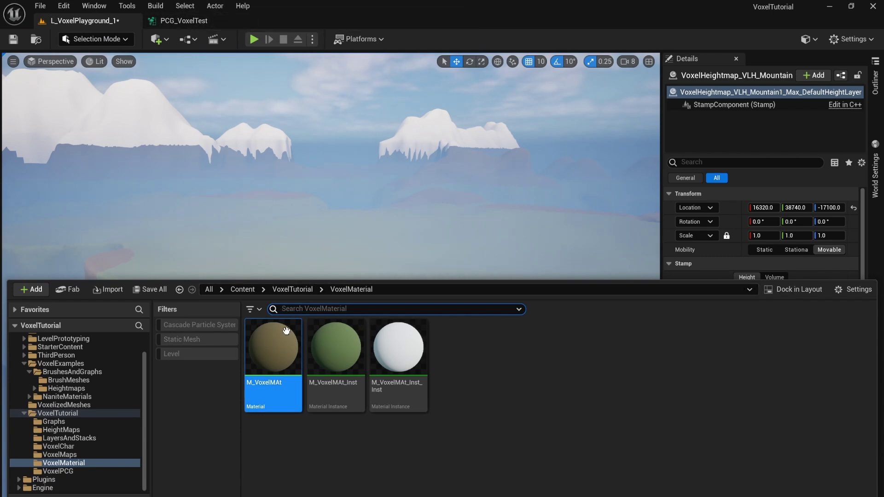
{"action": "left_click", "coordinate": [285, 289]}
{"action": "double_click", "coordinate": [461, 352]}
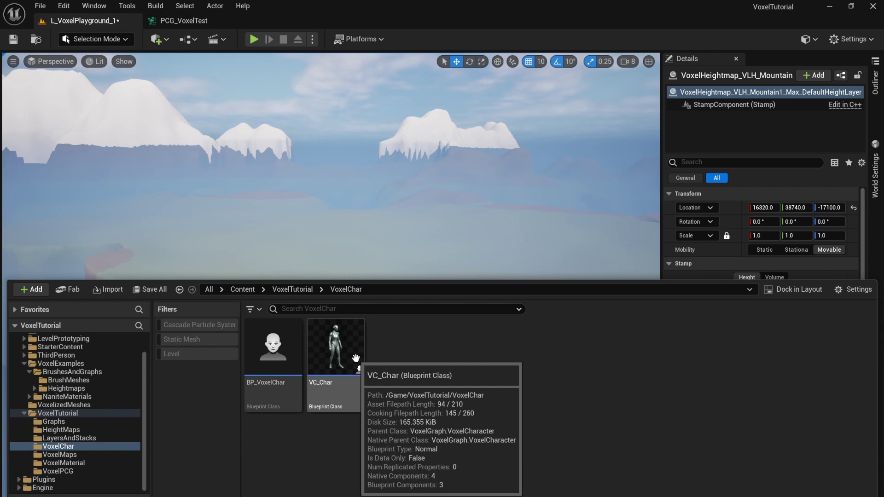
{"action": "left_click", "coordinate": [293, 289]}
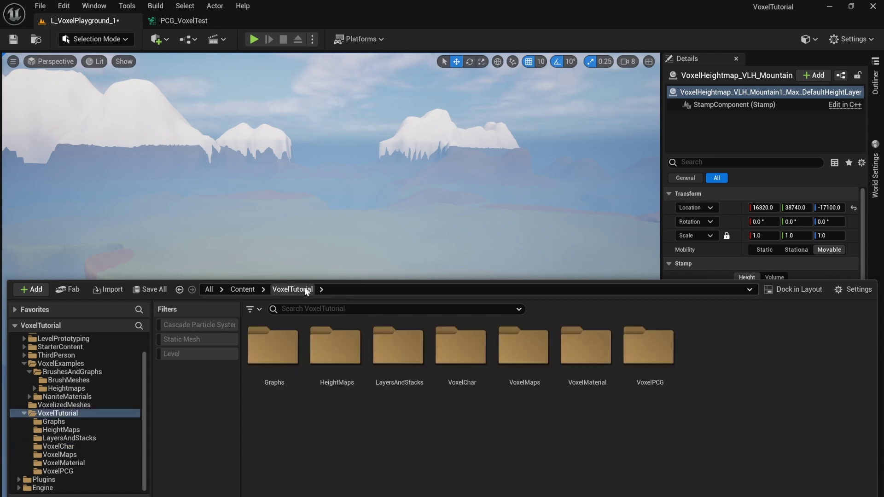
{"action": "right_click", "coordinate": [770, 382]}
{"action": "mouse_move", "coordinate": [747, 372]}
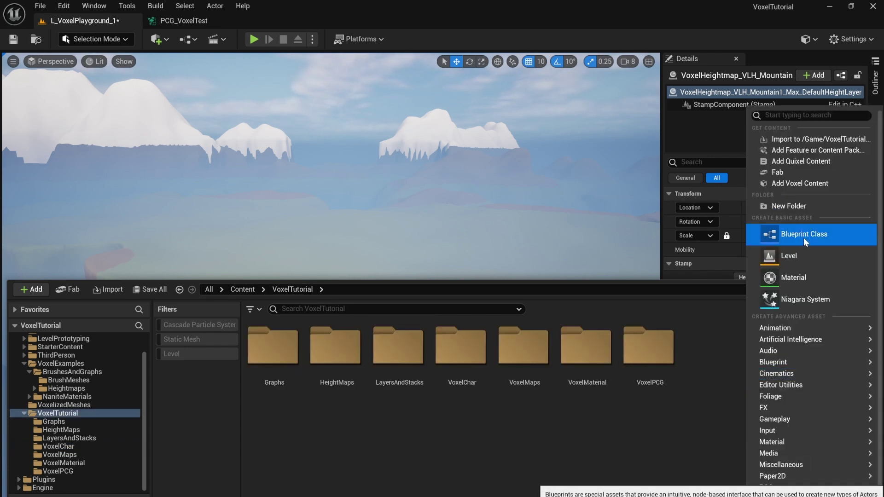
{"action": "left_click", "coordinate": [803, 206]}
{"action": "type", "text": "B"}
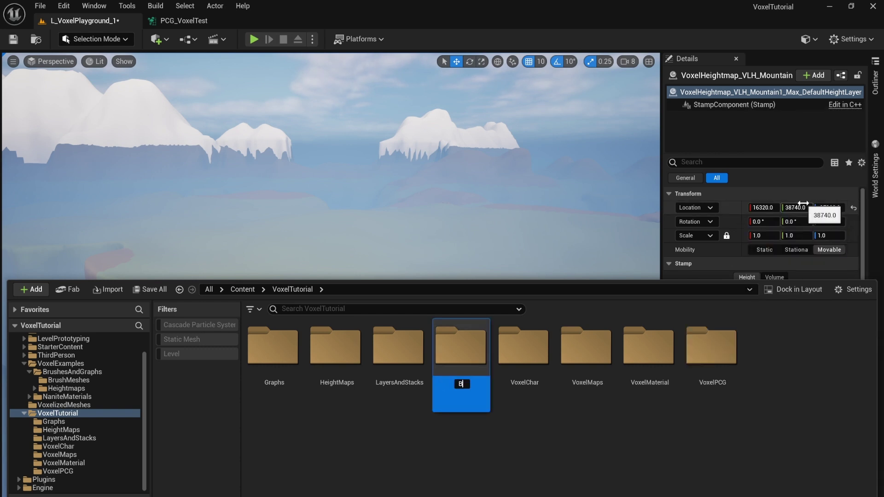
{"action": "type", "text": "P"}
{"action": "key", "text": "Return"}
Create an Actor Blueprint Class named BP_StampDig in the BP folder.
{"action": "double_click", "coordinate": [264, 357]}
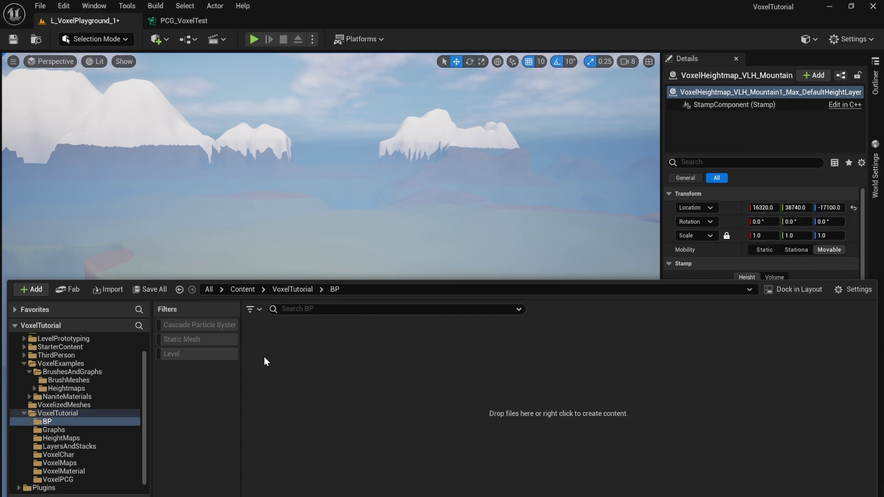
{"action": "right_click", "coordinate": [264, 357]}
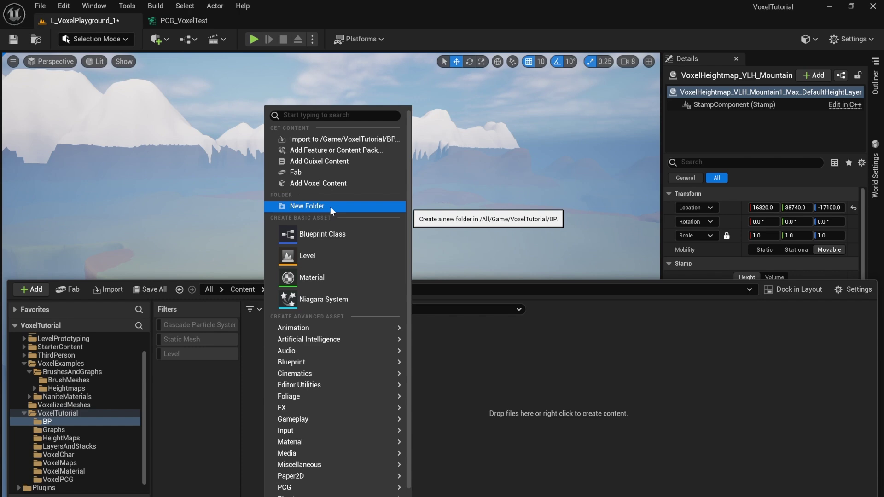
{"action": "left_click", "coordinate": [333, 233]}
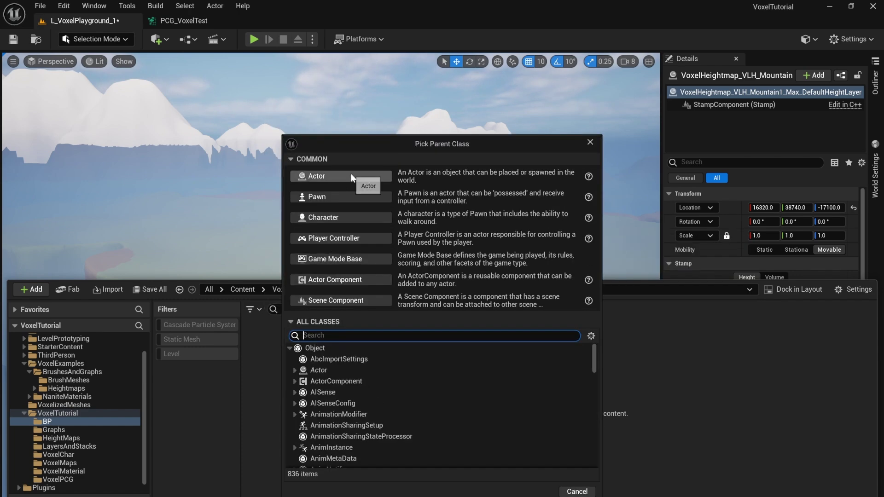
{"action": "left_click", "coordinate": [351, 176]}
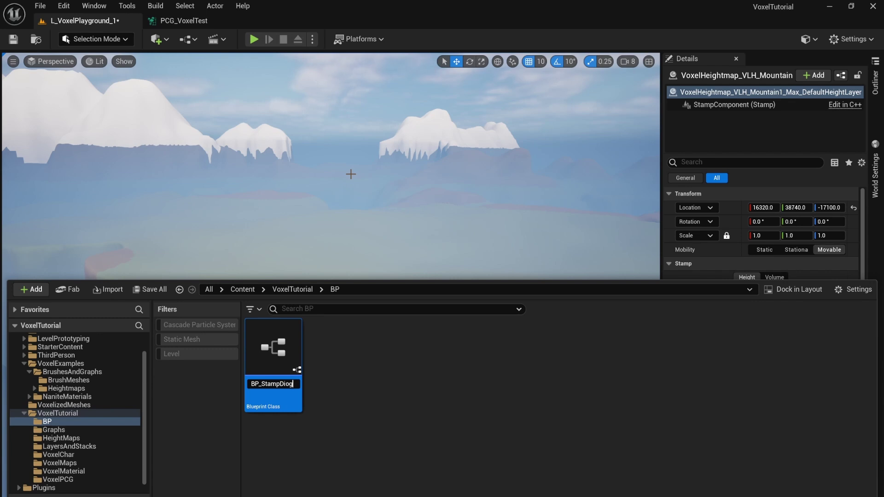
{"action": "key", "text": "BackSpace"}
{"action": "key", "text": "BackSpace"}
{"action": "type", "text": "g"}
{"action": "key", "text": "Return"}
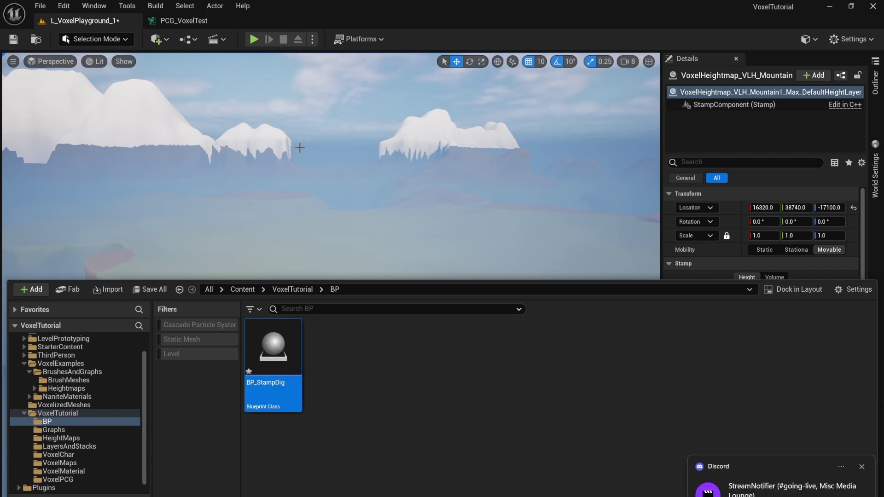
Open BP_StampDig for editing and add a Voxel Stamp component to it.
{"action": "double_click", "coordinate": [276, 354]}
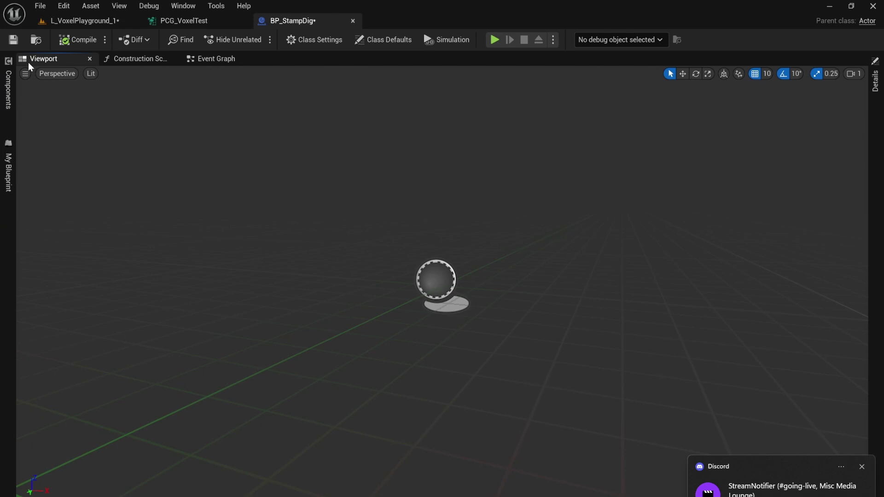
{"action": "left_click", "coordinate": [9, 90]}
{"action": "left_click", "coordinate": [35, 61]}
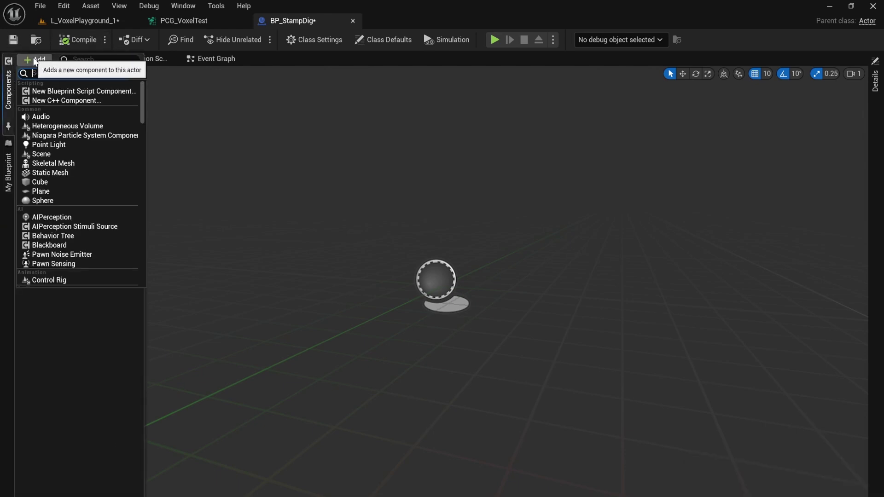
{"action": "type", "text": "voxel"}
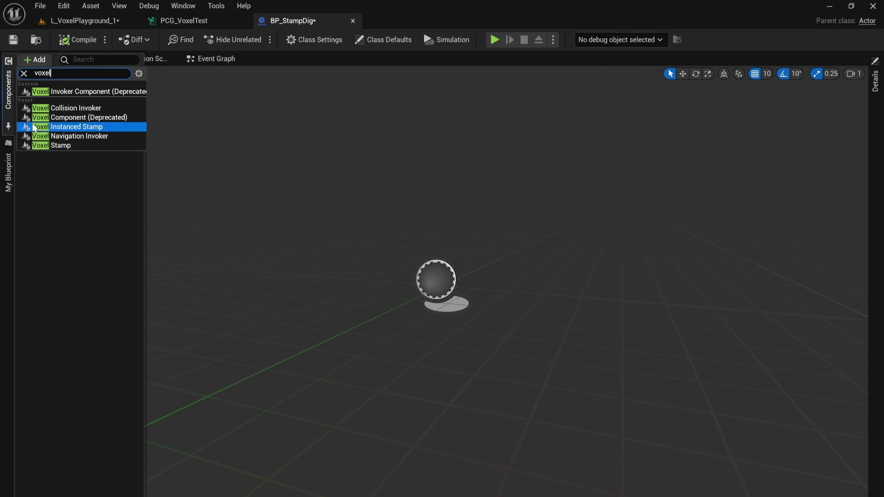
{"action": "left_click", "coordinate": [65, 145]}
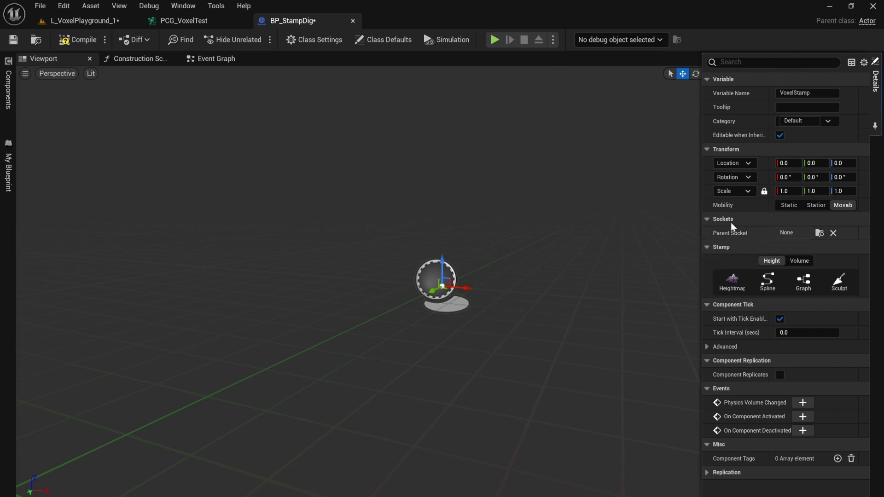
Set the Voxel Stamp component to the Height type with Heightmap and bring up its Config settings.
{"action": "left_click_drag", "start_coordinate": [701, 202], "coordinate": [580, 217]}
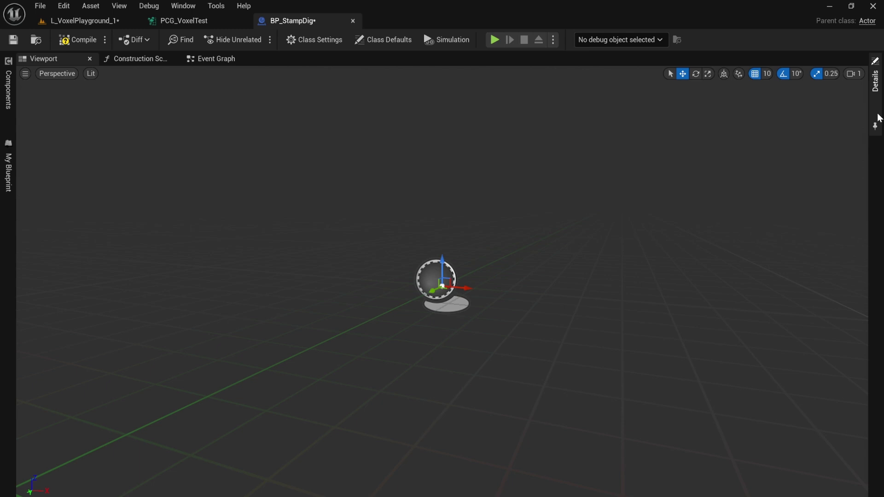
{"action": "left_click", "coordinate": [874, 79]}
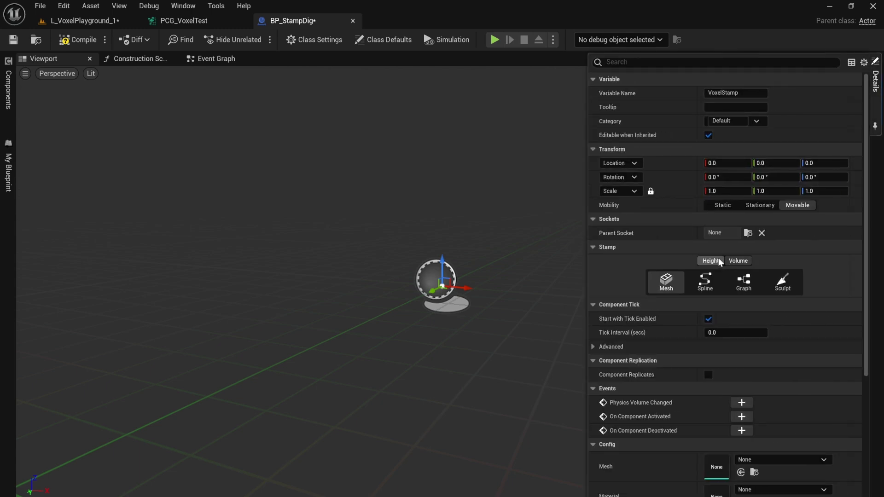
{"action": "left_click", "coordinate": [720, 262]}
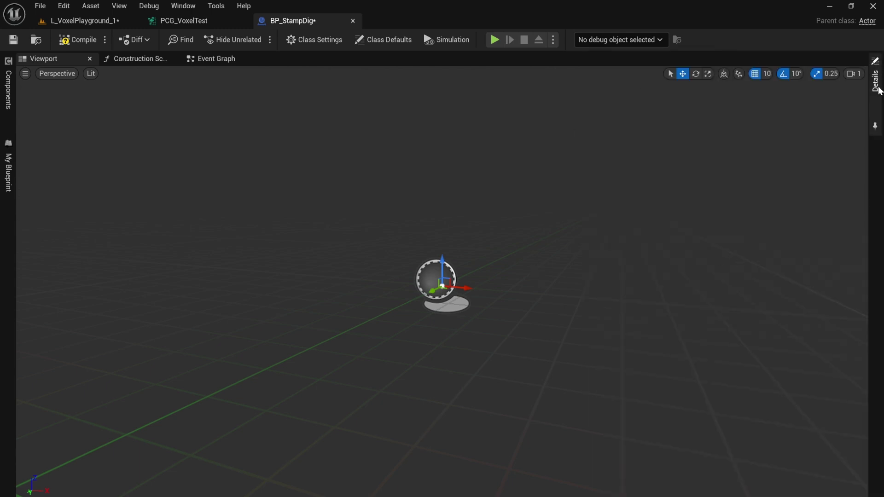
{"action": "left_click", "coordinate": [874, 79]}
{"action": "scroll", "coordinate": [598, 351], "scroll_direction": "down", "scroll_amount": 3}
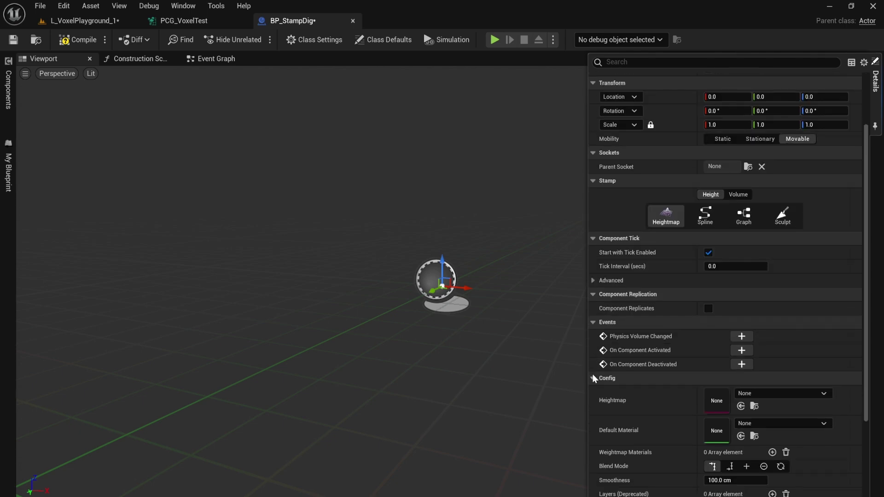
Switch the Voxel Stamp component to the Volume type with Mesh and bring up its Config settings.
{"action": "scroll", "coordinate": [617, 404], "scroll_direction": "up", "scroll_amount": 3}
{"action": "left_click", "coordinate": [738, 263]}
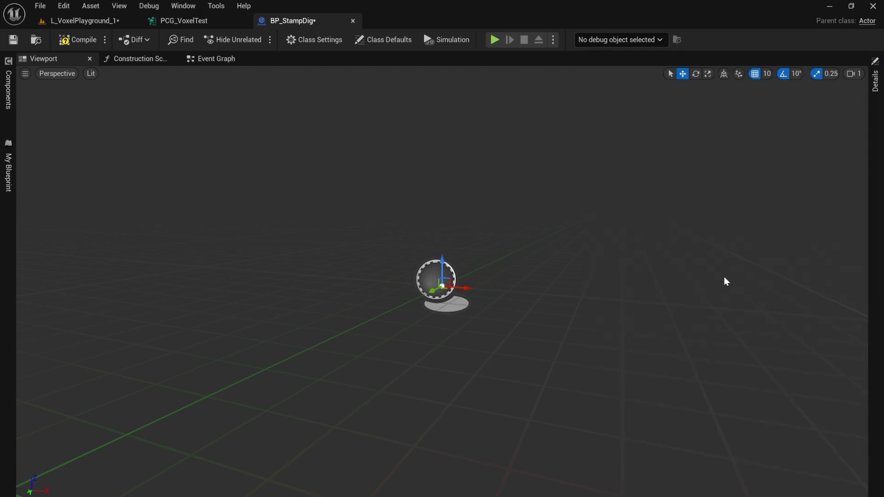
{"action": "left_click", "coordinate": [874, 80]}
{"action": "scroll", "coordinate": [689, 371], "scroll_direction": "down", "scroll_amount": 4}
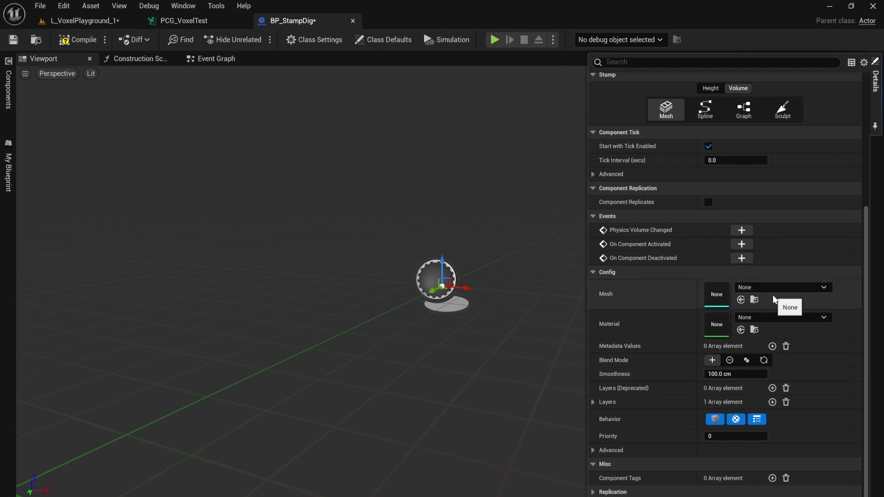
{"action": "left_click", "coordinate": [78, 41]}
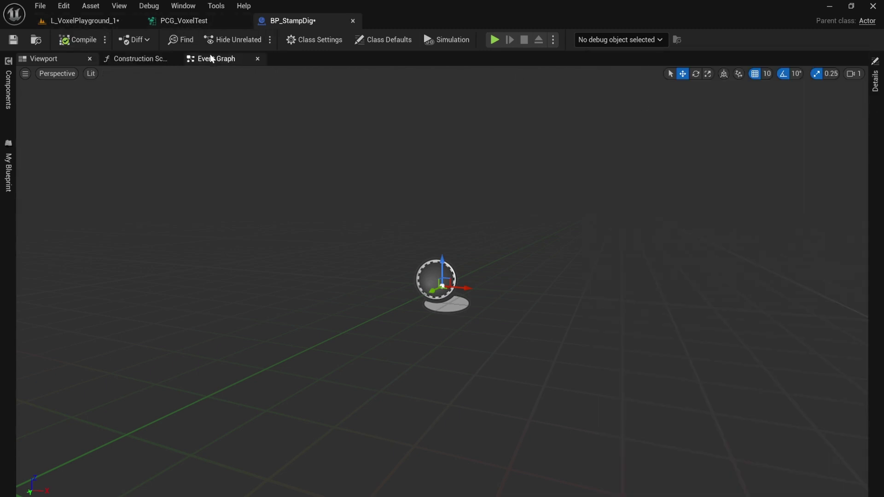
Return to the L_VoxelPlayground_1 level and narrow the Details panel to enlarge the viewport.
{"action": "left_click", "coordinate": [101, 21]}
{"action": "right_click_drag", "start_coordinate": [476, 228], "coordinate": [501, 232]}
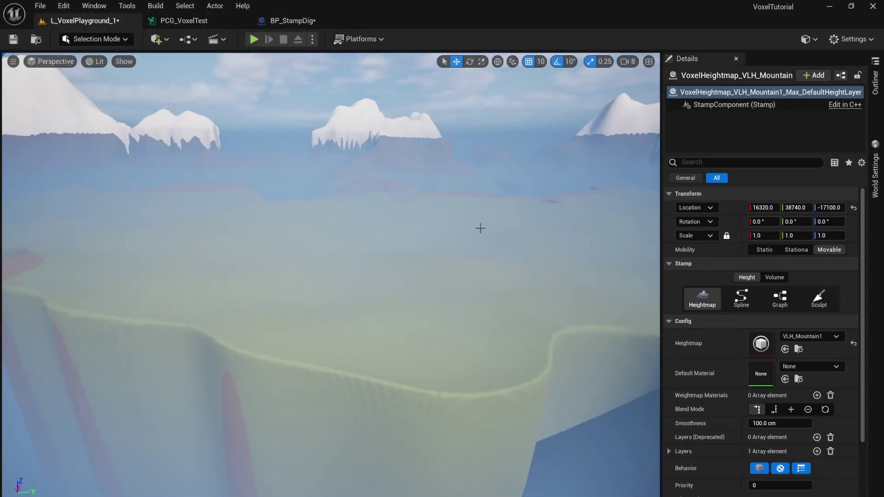
{"action": "left_click_drag", "start_coordinate": [662, 155], "coordinate": [737, 157]}
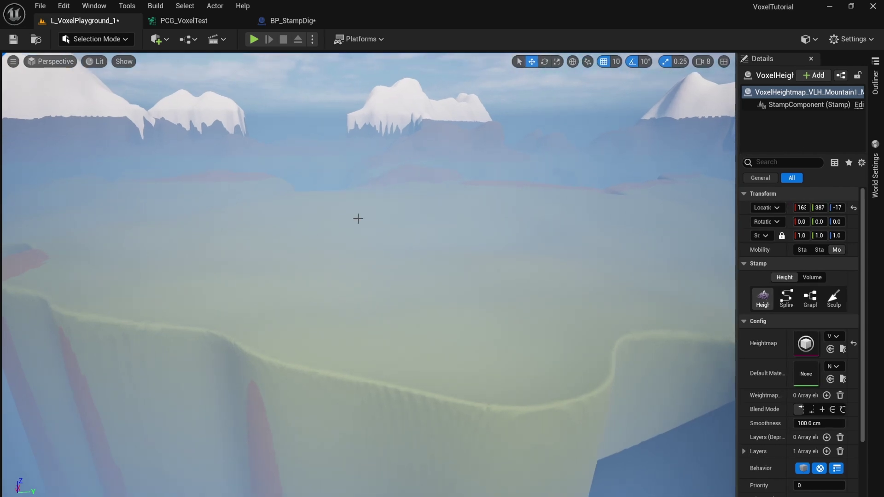
Bring up the PCG_VoxelTest graph, enlarge its graph area and shift the node chain further below the Input and Output nodes.
{"action": "left_click", "coordinate": [185, 20]}
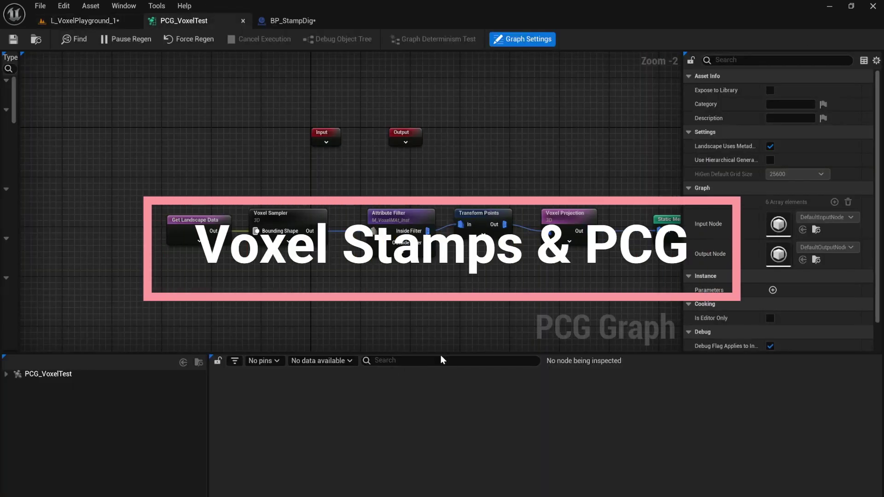
{"action": "left_click_drag", "start_coordinate": [440, 353], "coordinate": [392, 416]}
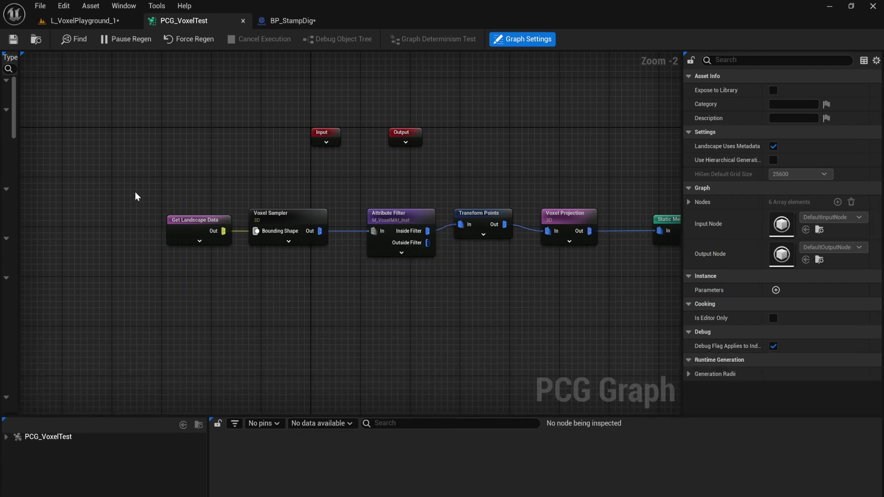
{"action": "right_click_drag", "start_coordinate": [250, 219], "coordinate": [204, 208]}
{"action": "left_click_drag", "start_coordinate": [118, 191], "coordinate": [627, 308]}
{"action": "left_click_drag", "start_coordinate": [341, 209], "coordinate": [328, 277]}
{"action": "left_click", "coordinate": [532, 249]}
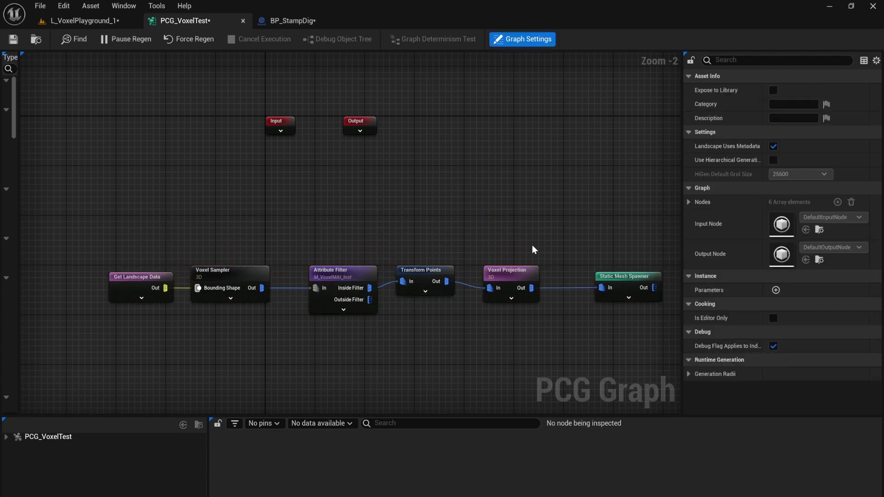
Examine the Voxel Sampler's Layer settings and the Static Mesh Spawner's settings.
{"action": "left_click", "coordinate": [233, 279]}
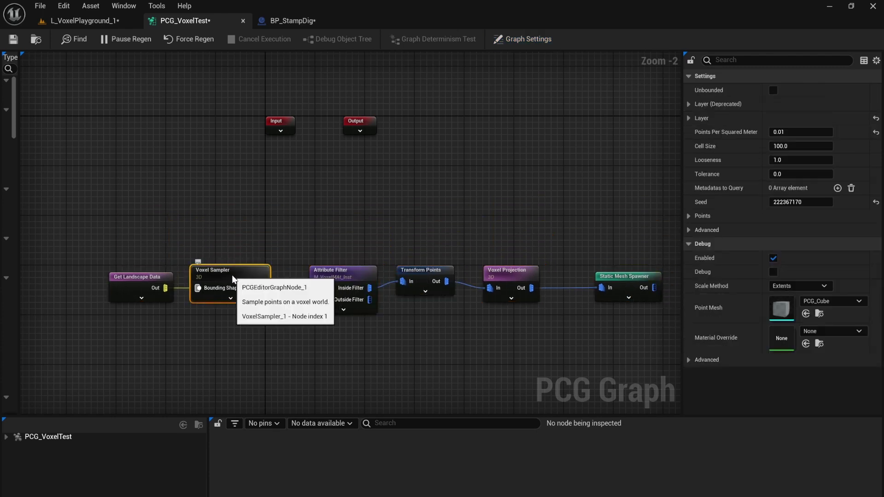
{"action": "left_click", "coordinate": [690, 118]}
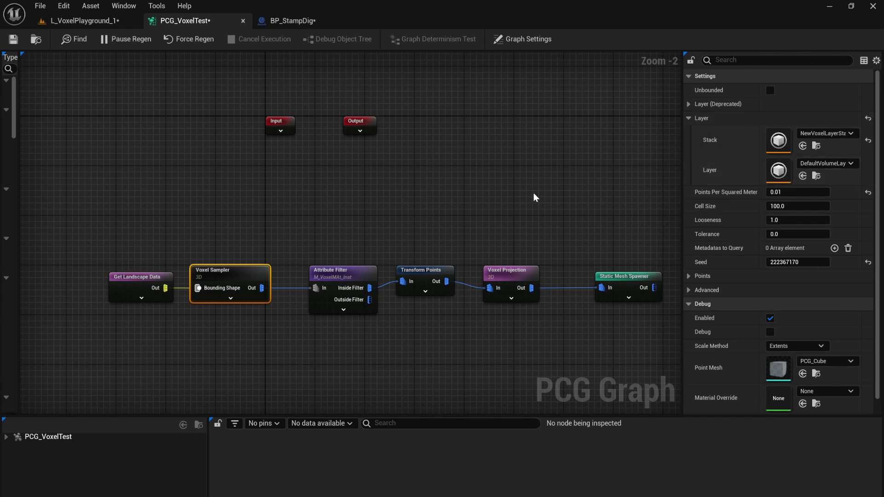
{"action": "left_click", "coordinate": [618, 279]}
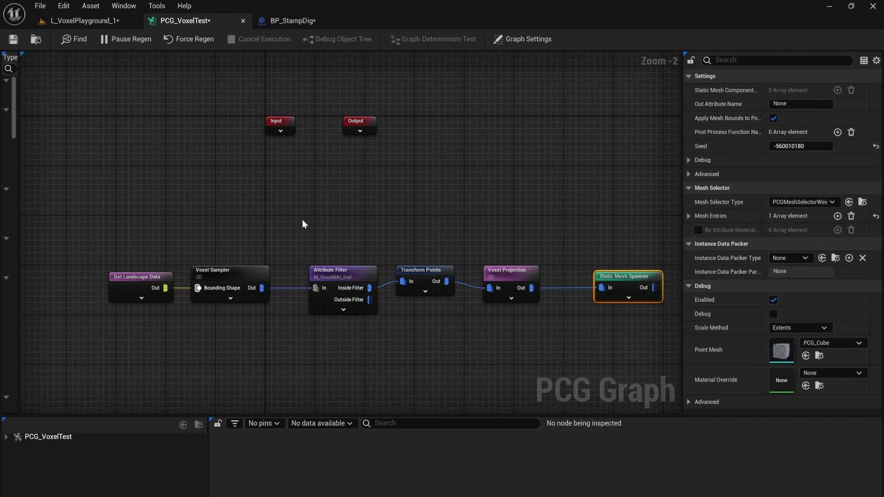
{"action": "left_click", "coordinate": [228, 274]}
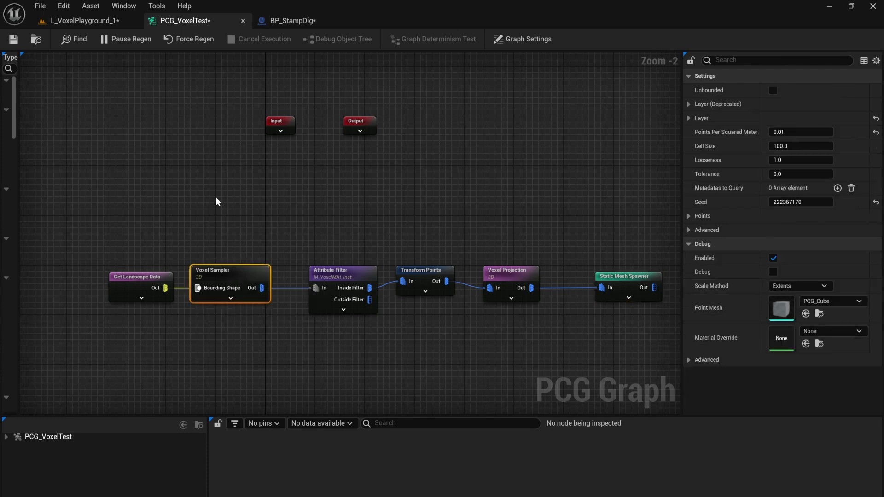
Duplicate the chain from Voxel Sampler to Voxel Projection and place the copy above the original chain.
{"action": "left_click_drag", "start_coordinate": [213, 206], "coordinate": [525, 340]}
{"action": "key", "text": "ctrl+v"}
{"action": "left_click_drag", "start_coordinate": [291, 212], "coordinate": [347, 193]}
{"action": "left_click", "coordinate": [266, 144]}
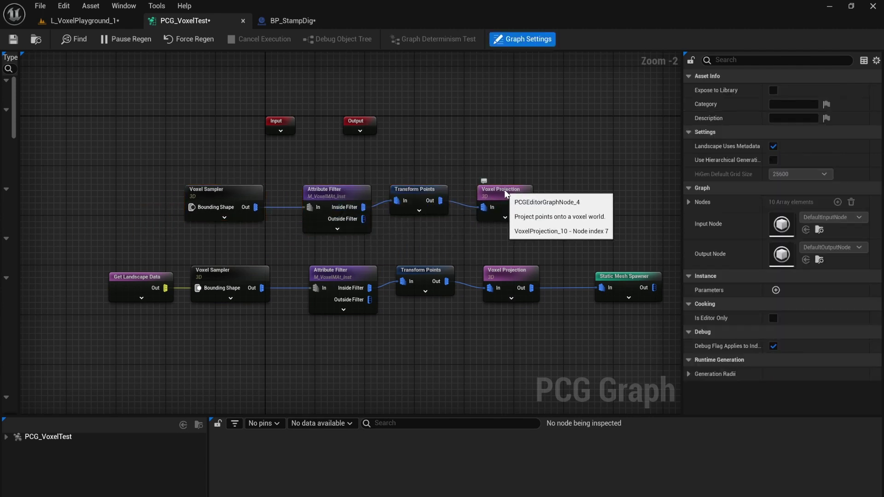
Add a Voxel Stamp Spawner node fed by the duplicated Voxel Projection's output.
{"action": "left_click_drag", "start_coordinate": [525, 207], "coordinate": [597, 192]}
{"action": "type", "text": "voxel"}
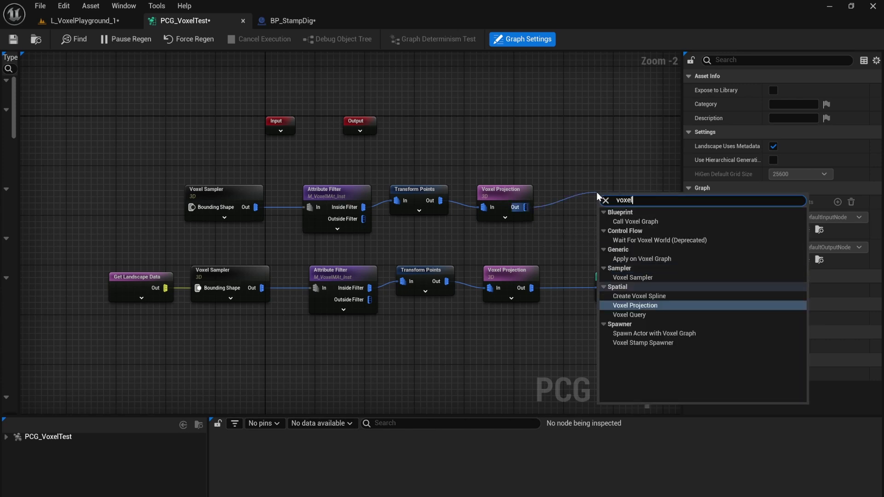
{"action": "left_click", "coordinate": [678, 344]}
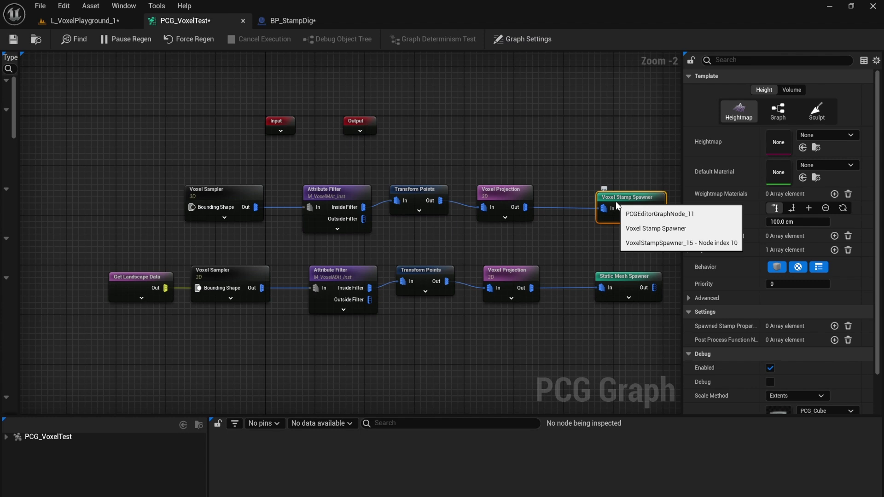
Set the Voxel Stamp Spawner template to Height with the VLH_Mountain1 heightmap.
{"action": "left_click", "coordinate": [794, 90]}
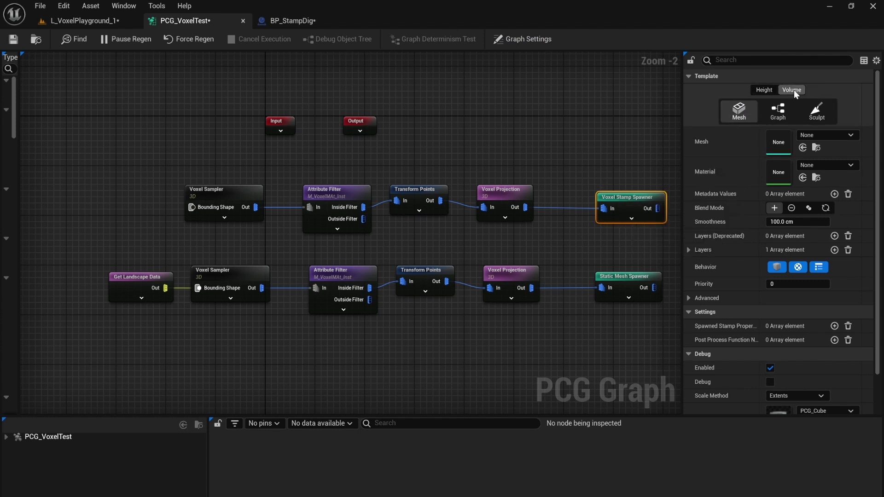
{"action": "left_click", "coordinate": [765, 90]}
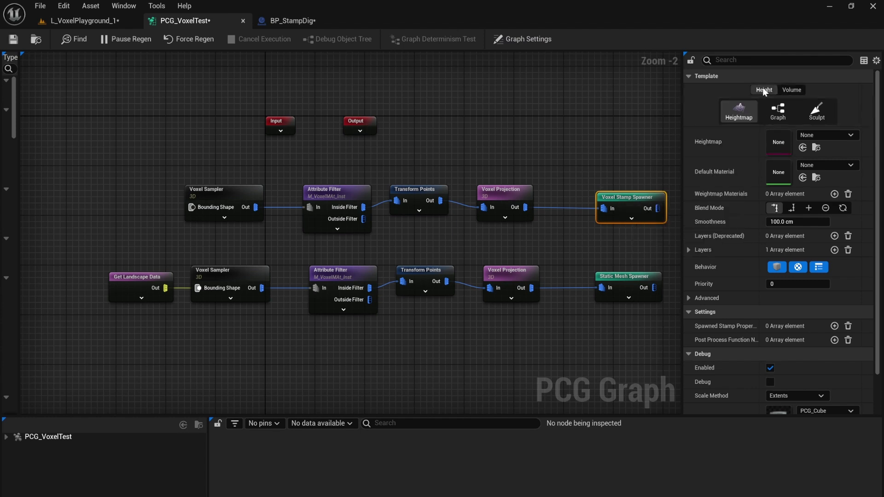
{"action": "left_click", "coordinate": [830, 134]}
{"action": "left_click", "coordinate": [818, 319]}
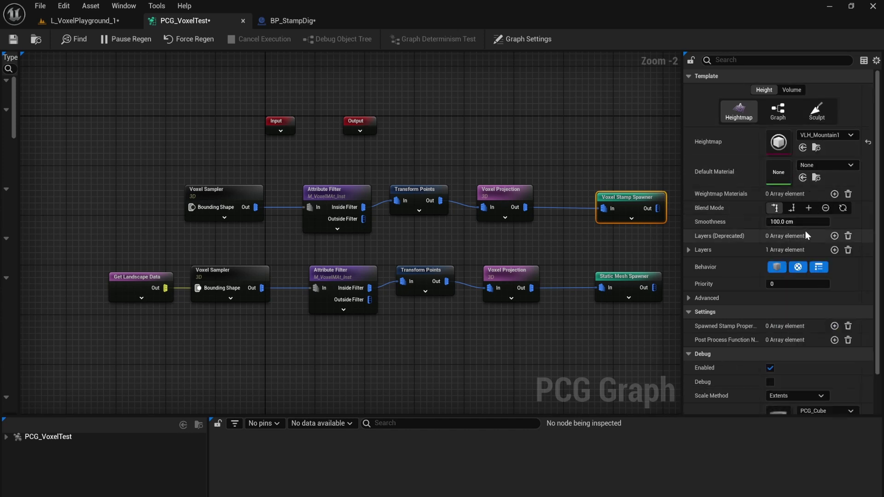
Compare the layer assigned in the Voxel Stamp Spawner with the duplicated Voxel Sampler's Stack and Layer settings.
{"action": "left_click", "coordinate": [688, 250]}
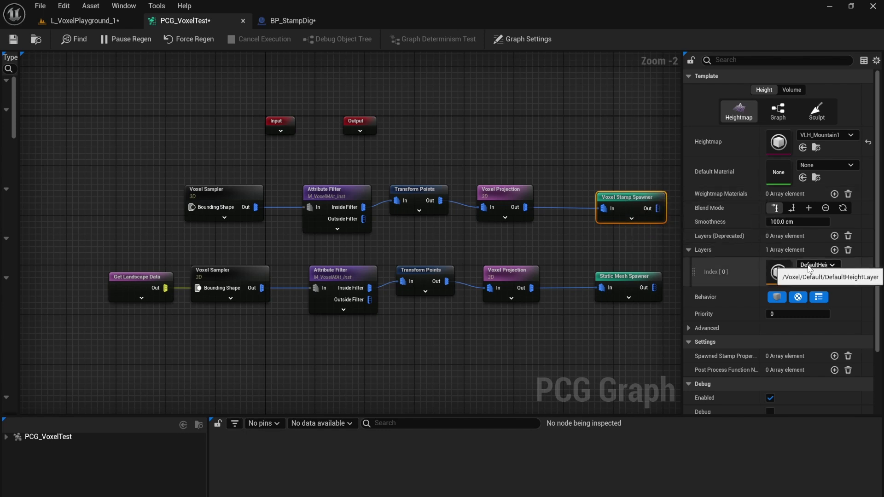
{"action": "left_click", "coordinate": [319, 197]}
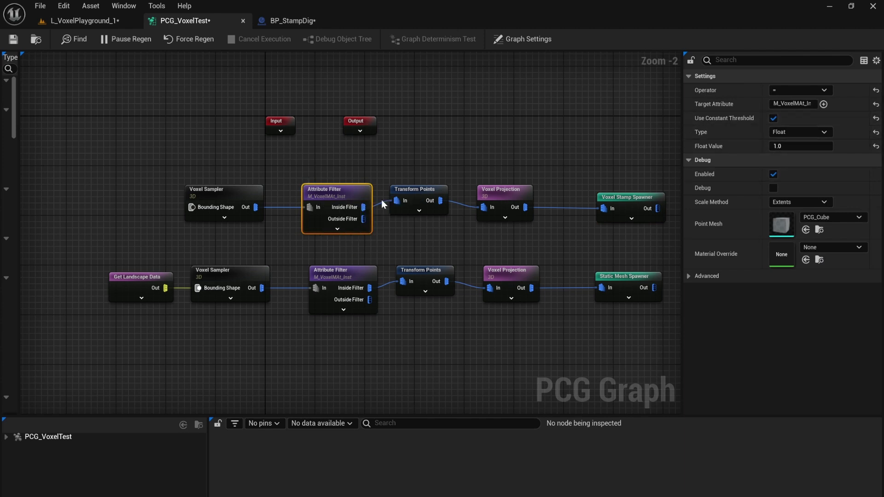
{"action": "left_click", "coordinate": [225, 193]}
{"action": "left_click", "coordinate": [690, 117]}
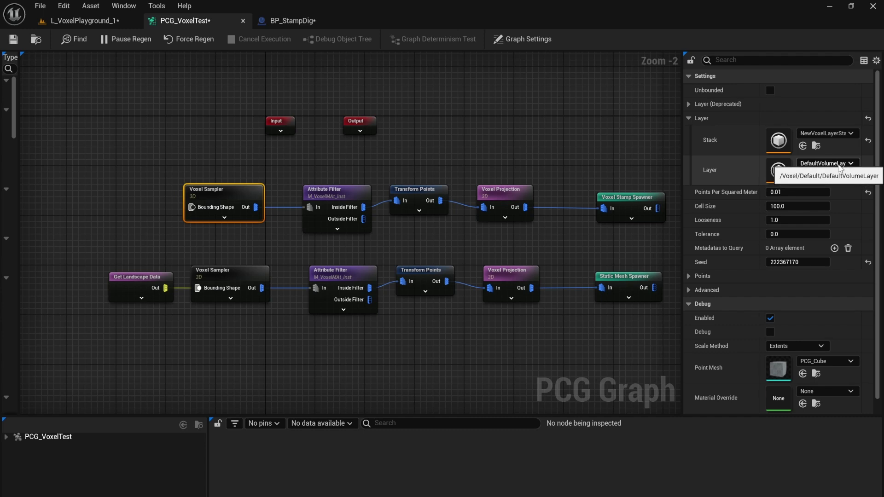
Assign NewVoxelHeightLayer as the Voxel Stamp Spawner's layer at index 0.
{"action": "left_click", "coordinate": [622, 200]}
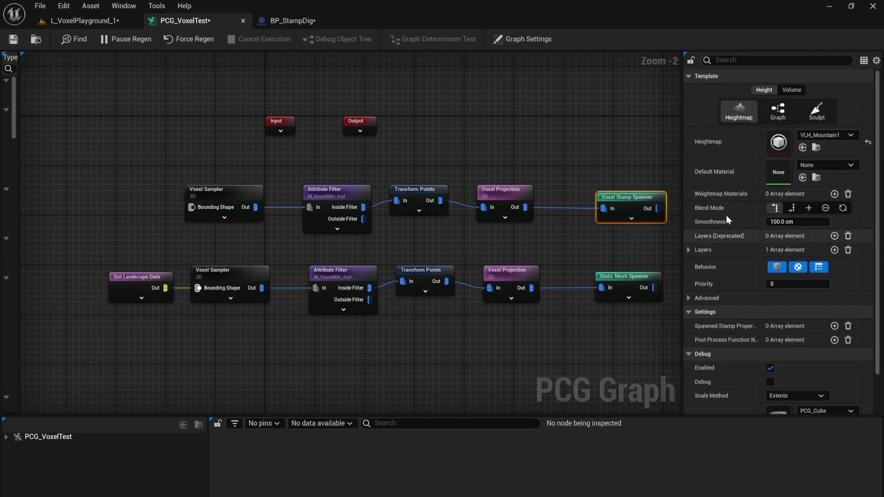
{"action": "left_click", "coordinate": [689, 250]}
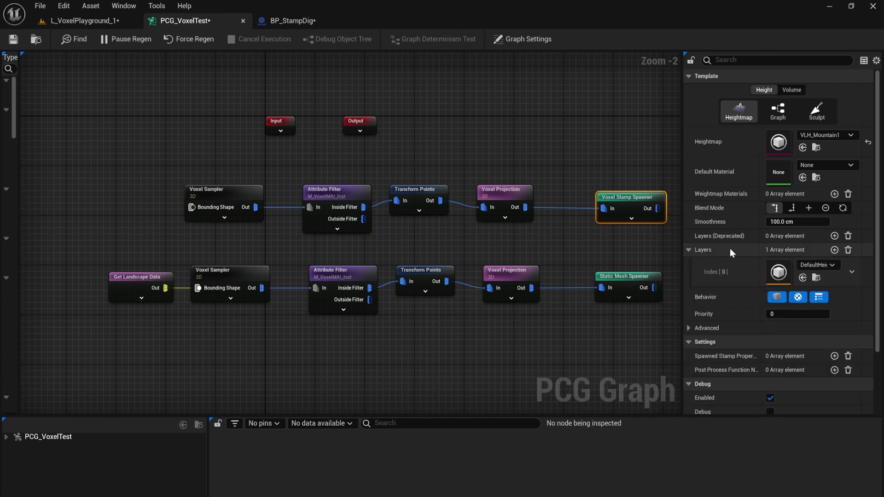
{"action": "left_click", "coordinate": [818, 265]}
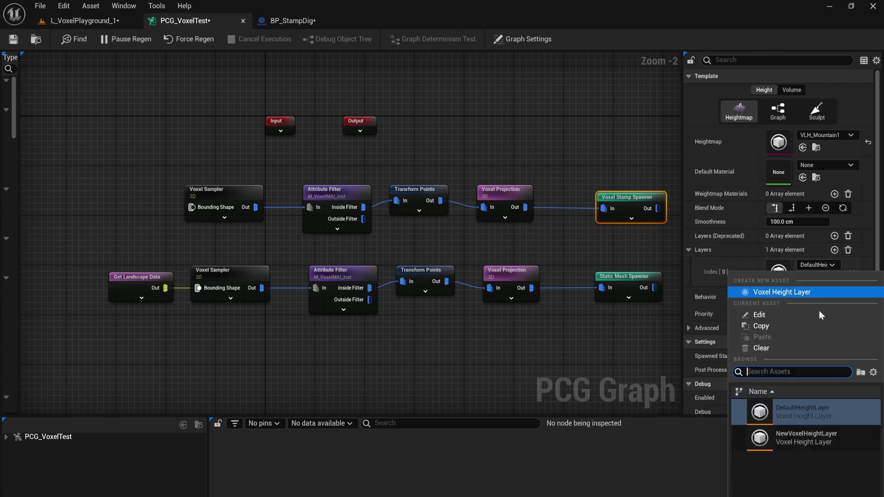
{"action": "left_click", "coordinate": [808, 440]}
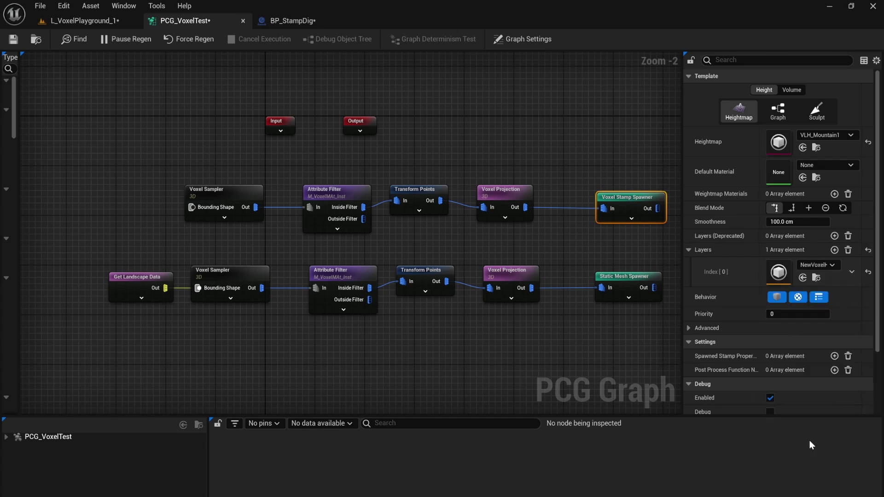
Connect Get Landscape Data to the duplicated Voxel Sampler's Bounding Shape input and save the graph.
{"action": "left_click", "coordinate": [10, 42]}
{"action": "left_click_drag", "start_coordinate": [165, 288], "coordinate": [193, 207]}
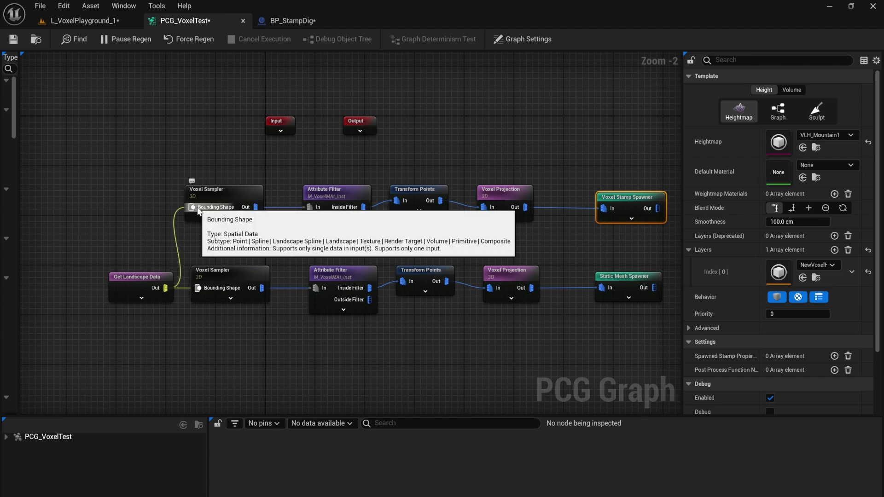
{"action": "left_click", "coordinate": [13, 40]}
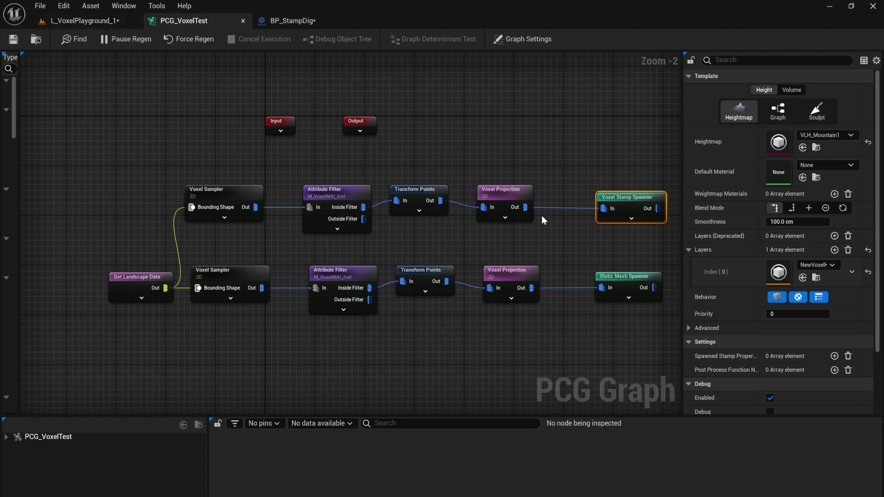
Switch the Voxel Stamp Spawner template to Volume with Mesh and assign the Cube static mesh.
{"action": "left_click", "coordinate": [839, 135]}
{"action": "left_click", "coordinate": [792, 90]}
{"action": "left_click", "coordinate": [791, 89]}
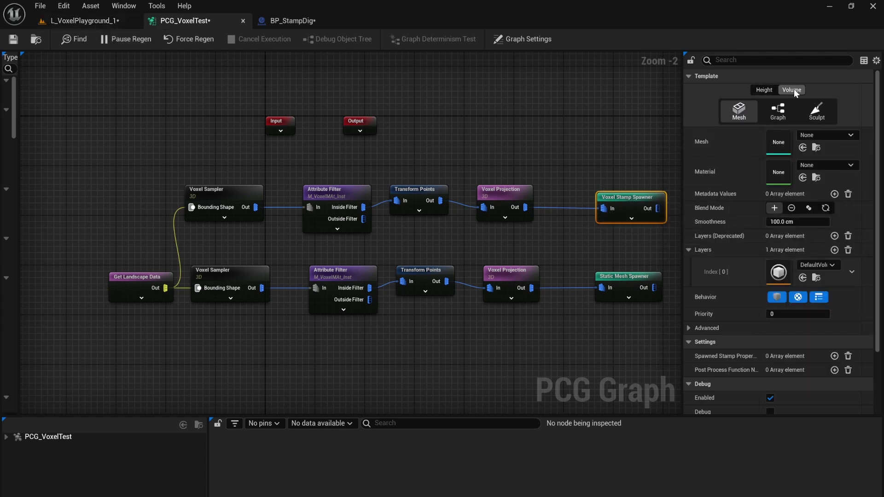
{"action": "left_click", "coordinate": [824, 137]}
{"action": "type", "text": "cube"}
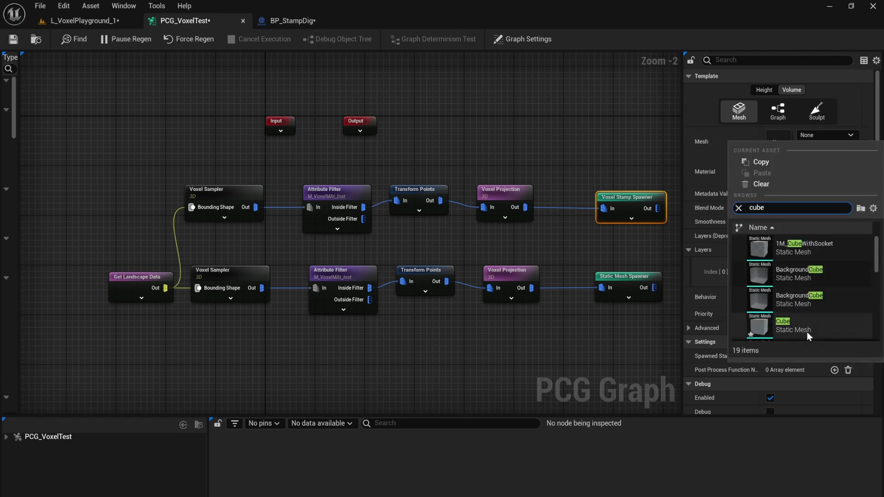
{"action": "left_click", "coordinate": [805, 327]}
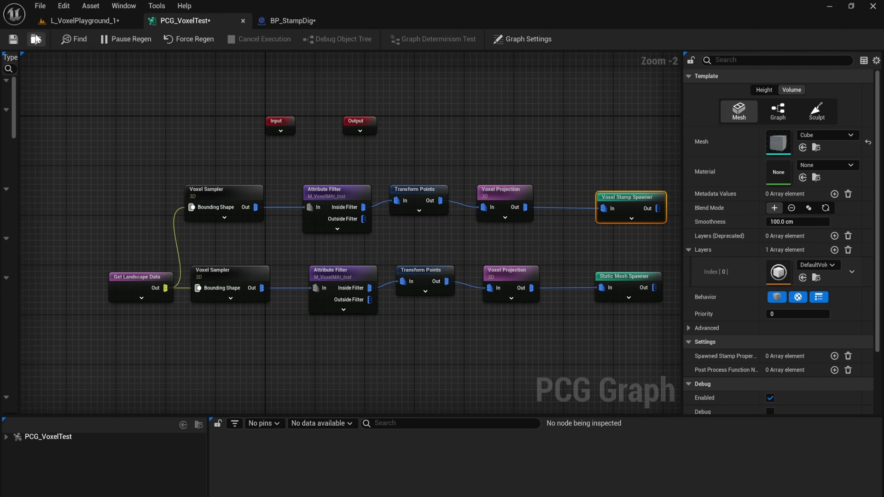
Return to the L_VoxelPlayground_1 level and focus the view on the PCG_VoxelTest volume.
{"action": "left_click", "coordinate": [76, 21]}
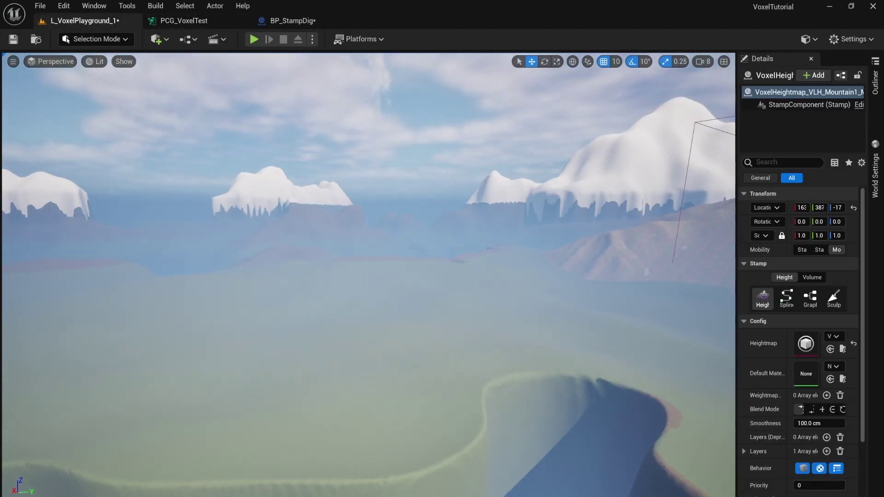
{"action": "left_click", "coordinate": [875, 82]}
{"action": "left_click", "coordinate": [692, 175]}
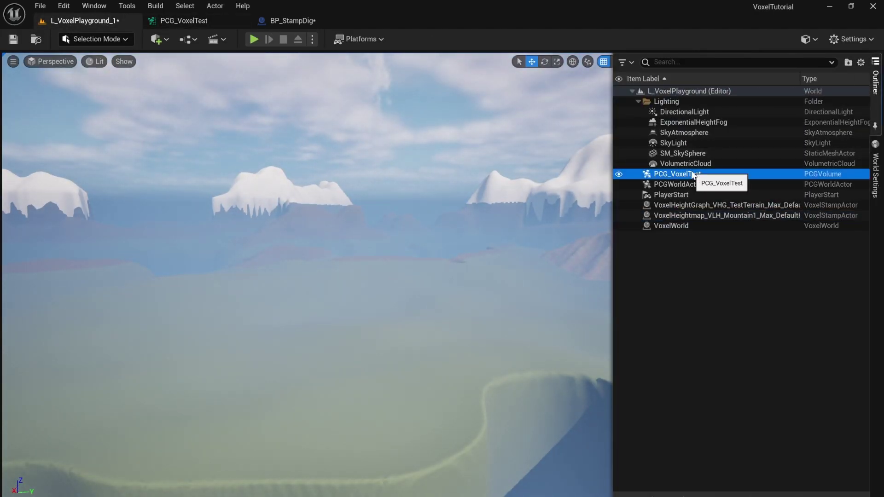
{"action": "double_click", "coordinate": [692, 175]}
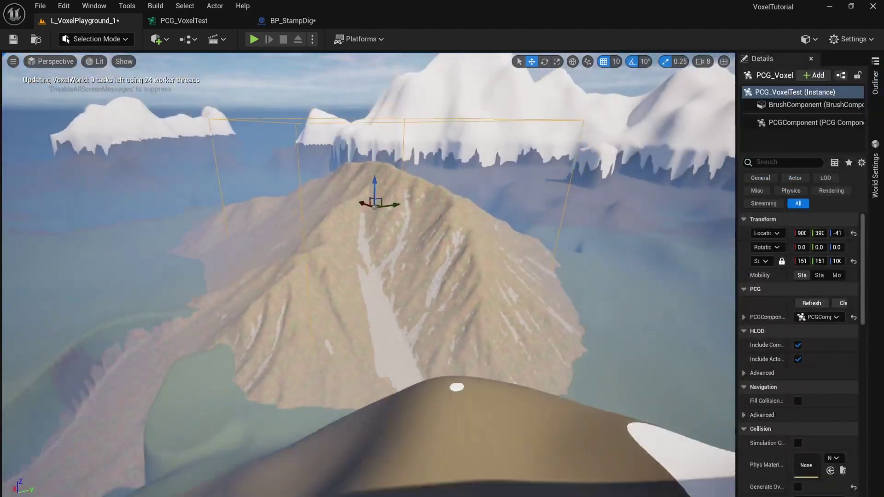
Move the VLH_Mountain1 heightmap stamp out of the PCG volume's area and select the PCG_VoxelTest volume.
{"action": "right_click_drag", "start_coordinate": [666, 212], "coordinate": [617, 225]}
{"action": "key", "text": "s"}
{"action": "key", "text": "w"}
{"action": "left_click", "coordinate": [509, 277]}
{"action": "left_click_drag", "start_coordinate": [534, 279], "coordinate": [154, 227]}
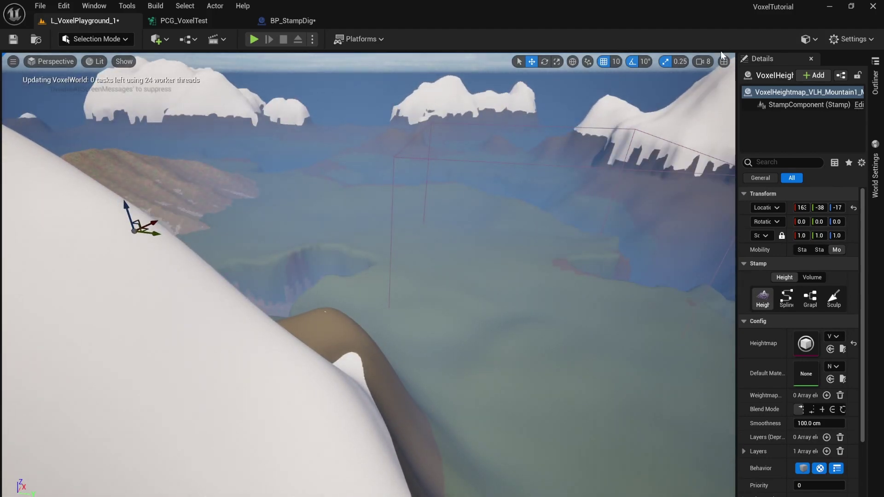
{"action": "left_click", "coordinate": [394, 174]}
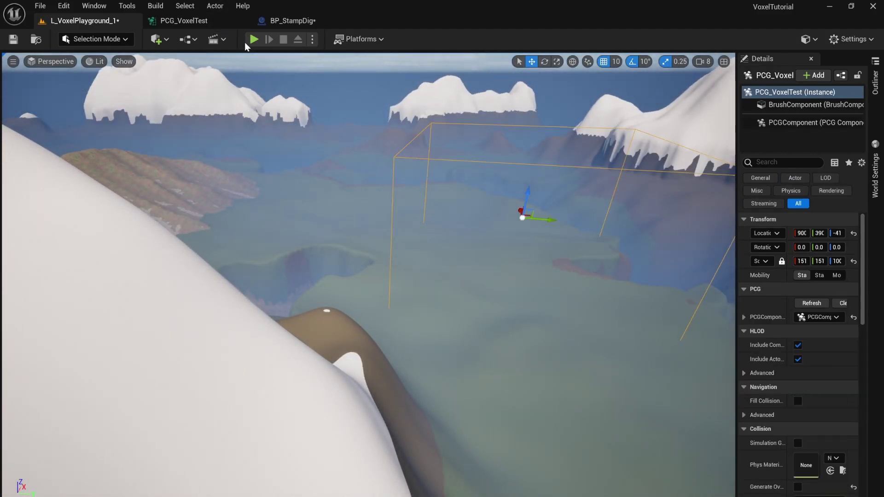
Play the level, detach from the character, inspect the PCG-generated trees around the hill, and stop the session.
{"action": "left_click", "coordinate": [256, 39]}
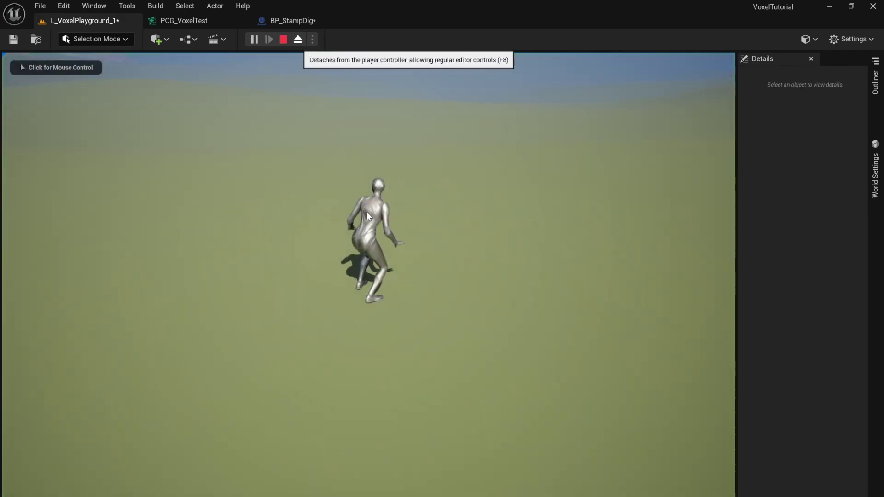
{"action": "left_click", "coordinate": [299, 39]}
{"action": "right_click_drag", "start_coordinate": [369, 275], "coordinate": [523, 363]}
{"action": "key", "text": "w"}
{"action": "key", "text": "s"}
{"action": "key", "text": "w"}
{"action": "key", "text": "s"}
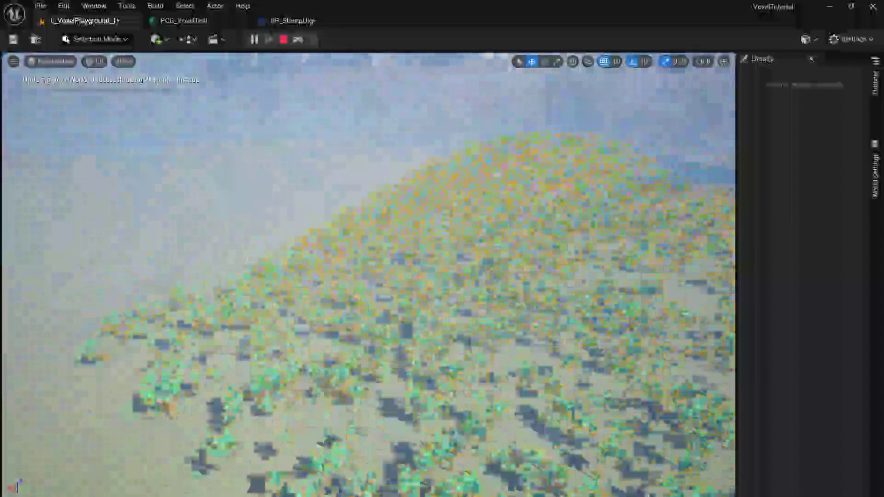
{"action": "right_click_drag", "start_coordinate": [380, 184], "coordinate": [406, 173]}
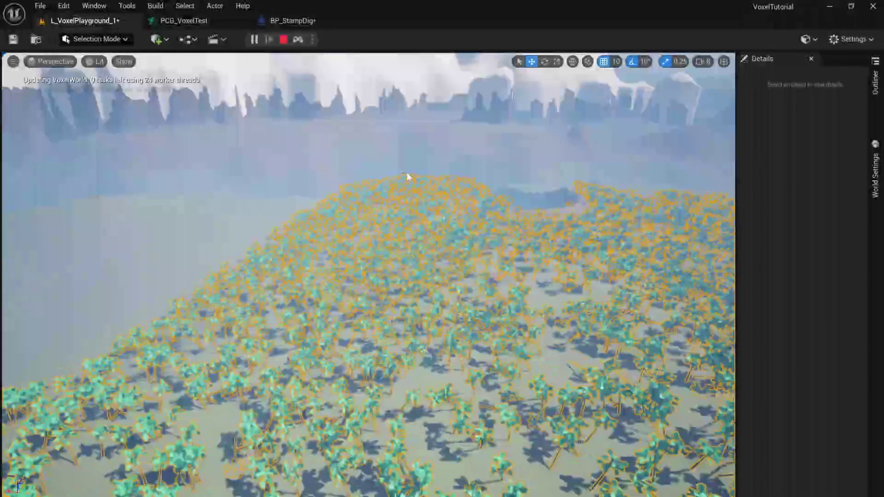
{"action": "key", "text": "Escape"}
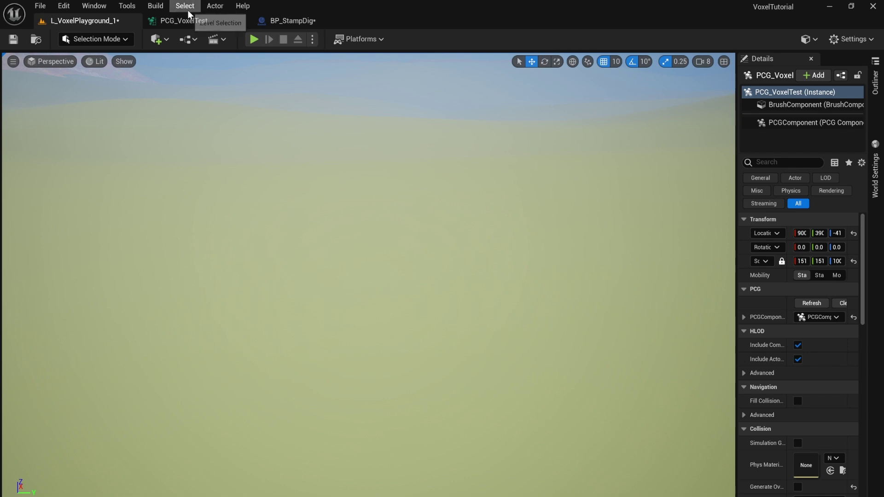
Create a Voxel Volume Layer asset named NewVoxelVolumeLayer in the VoxelTutorial/LayersAndStacks folder.
{"action": "key", "text": "ctrl+space"}
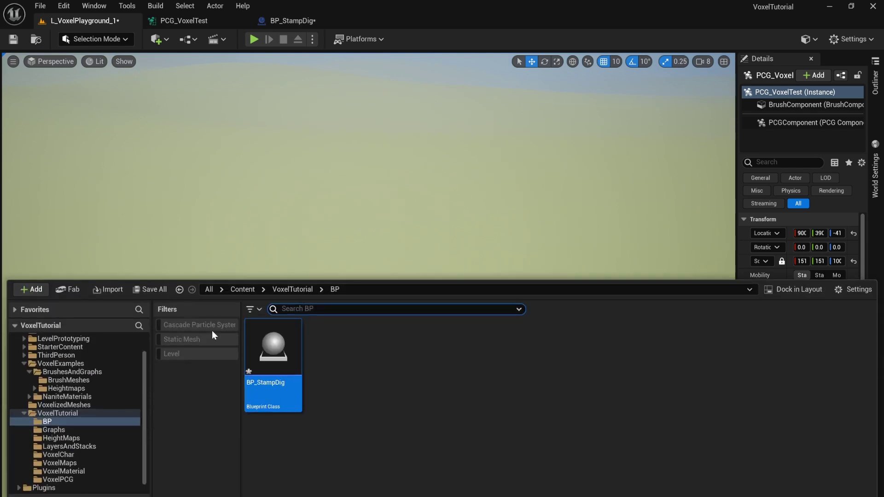
{"action": "left_click", "coordinate": [298, 291]}
{"action": "double_click", "coordinate": [442, 345]}
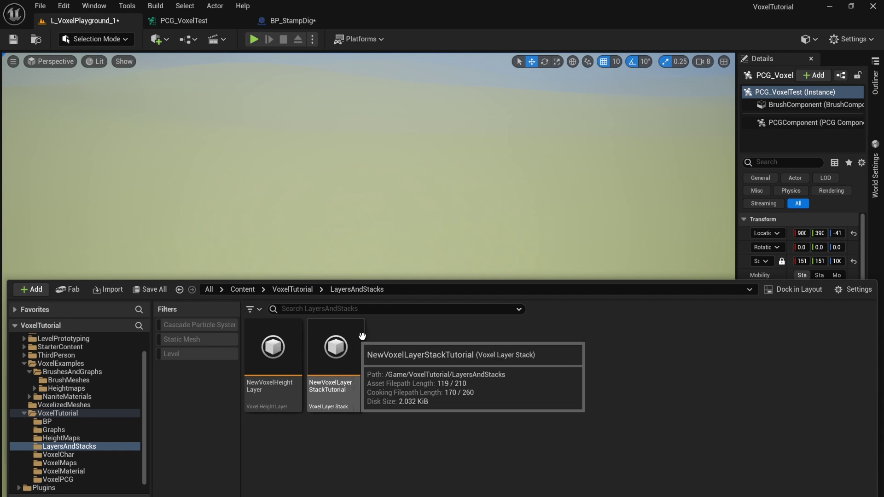
{"action": "right_click", "coordinate": [421, 340]}
{"action": "scroll", "coordinate": [506, 460], "scroll_direction": "down", "scroll_amount": 1}
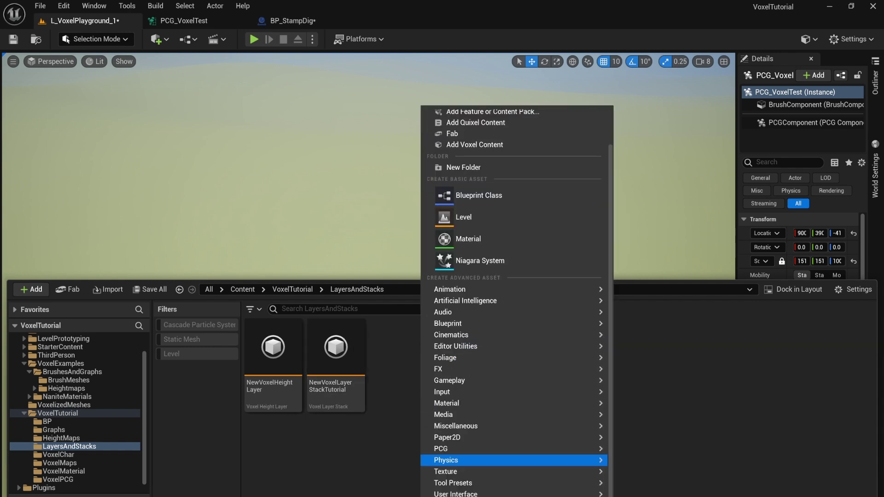
{"action": "mouse_move", "coordinate": [453, 496]}
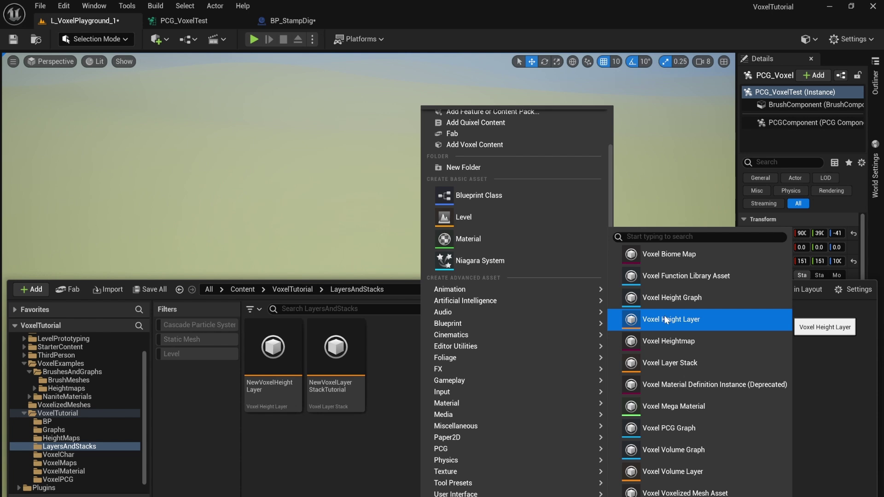
{"action": "left_click", "coordinate": [685, 470]}
{"action": "key", "text": "Return"}
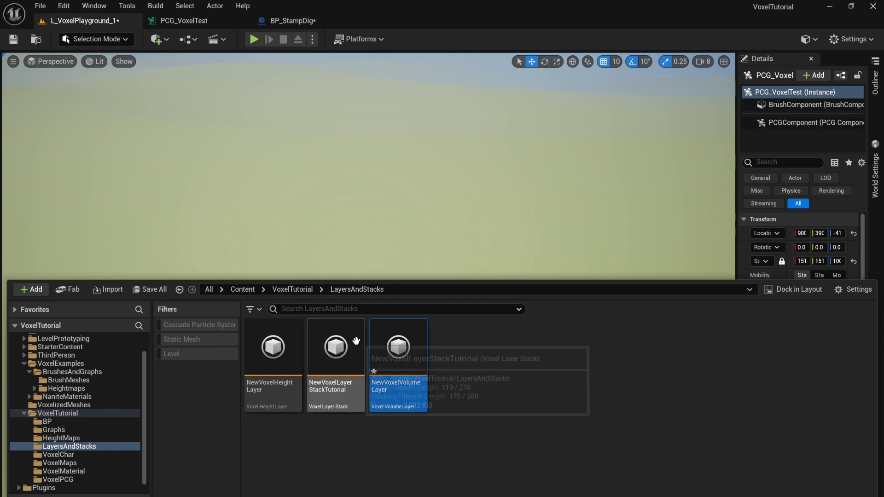
Add NewVoxelVolumeLayer as a second entry in the Volume Layers of NewVoxelLayerStackTutorial.
{"action": "double_click", "coordinate": [357, 351]}
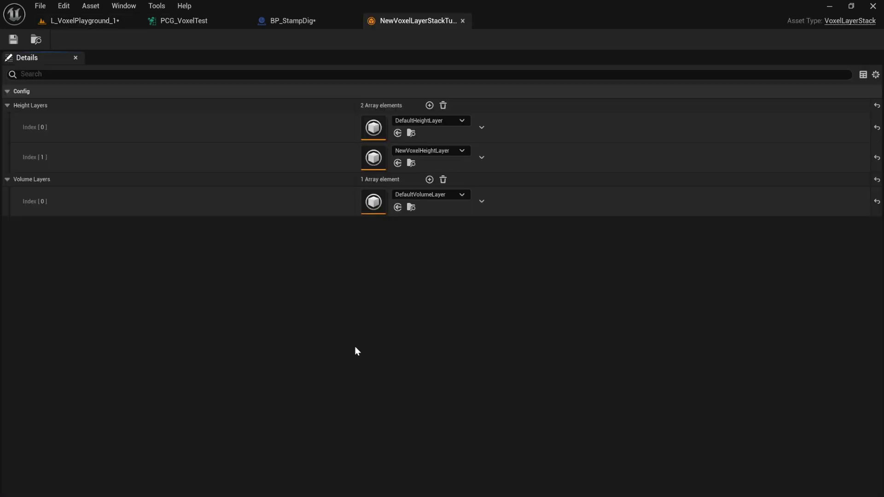
{"action": "left_click", "coordinate": [430, 179]}
{"action": "left_click", "coordinate": [436, 224]}
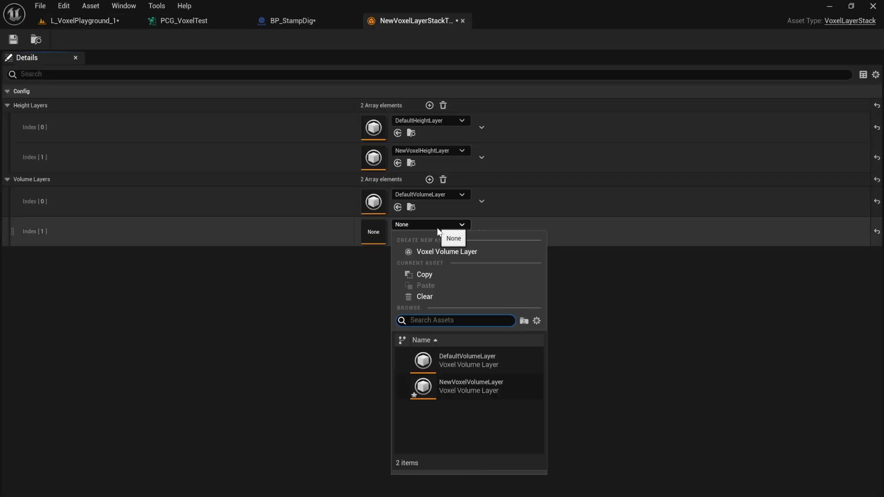
{"action": "left_click", "coordinate": [473, 386]}
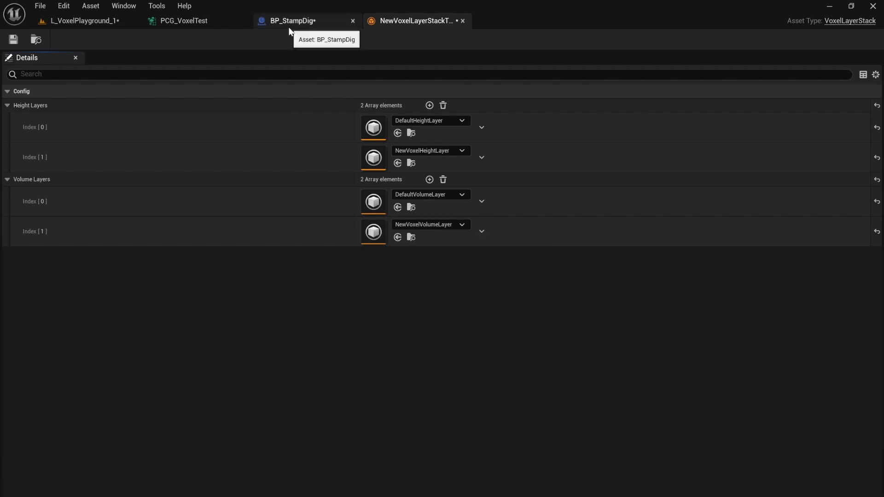
In the PCG_VoxelTest graph, set the Voxel Stamp Spawner's layer at index 0 to NewVoxelVolumeLayer.
{"action": "left_click", "coordinate": [184, 21]}
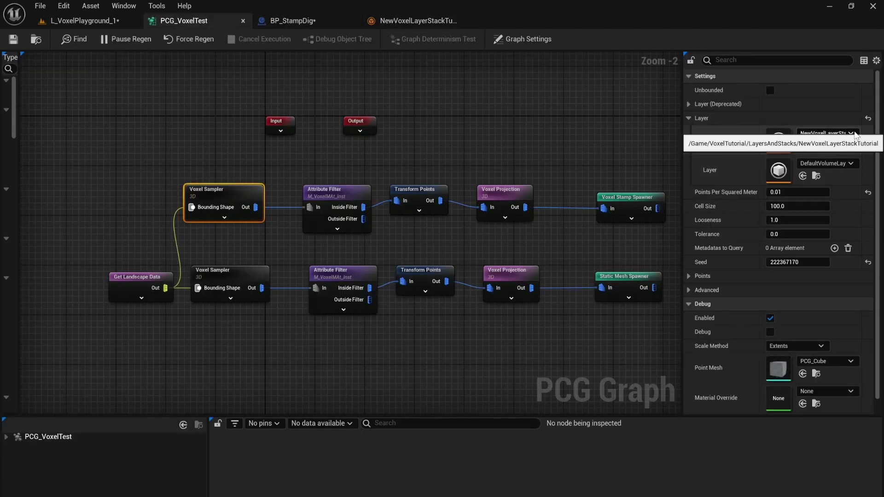
{"action": "right_click_drag", "start_coordinate": [590, 167], "coordinate": [402, 155]}
{"action": "left_click", "coordinate": [438, 189]}
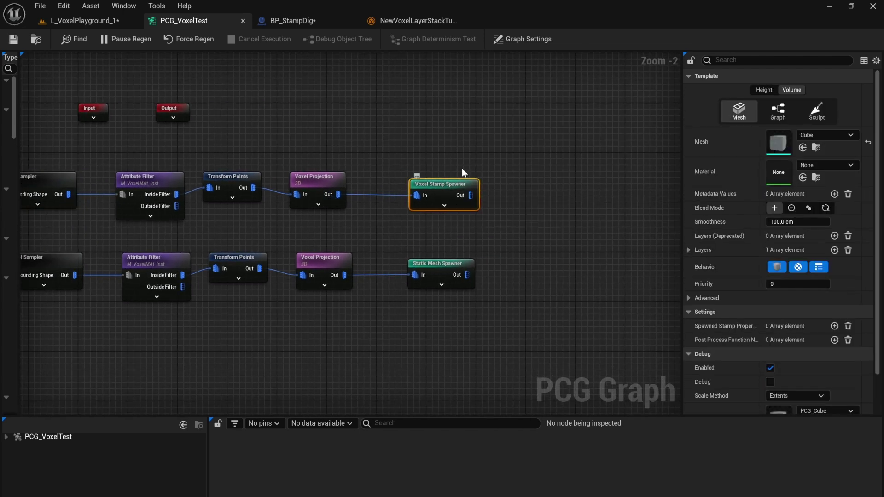
{"action": "left_click", "coordinate": [689, 249]}
{"action": "left_click", "coordinate": [810, 266]}
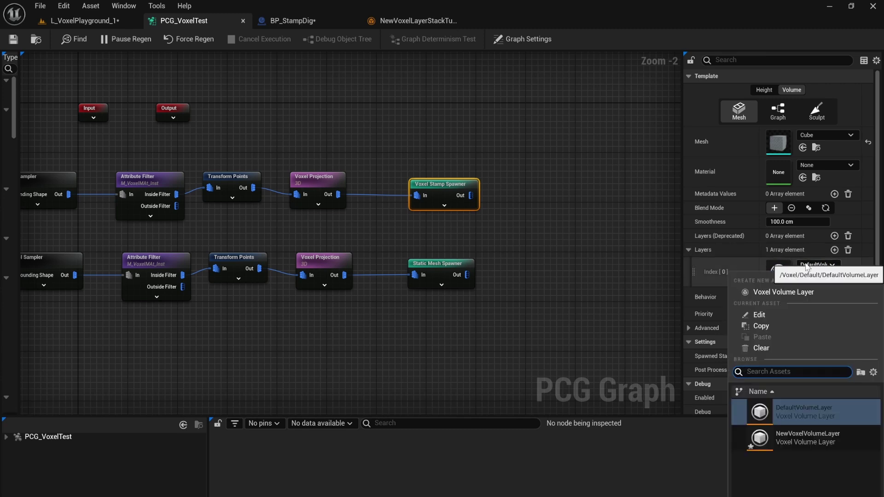
{"action": "left_click", "coordinate": [832, 443]}
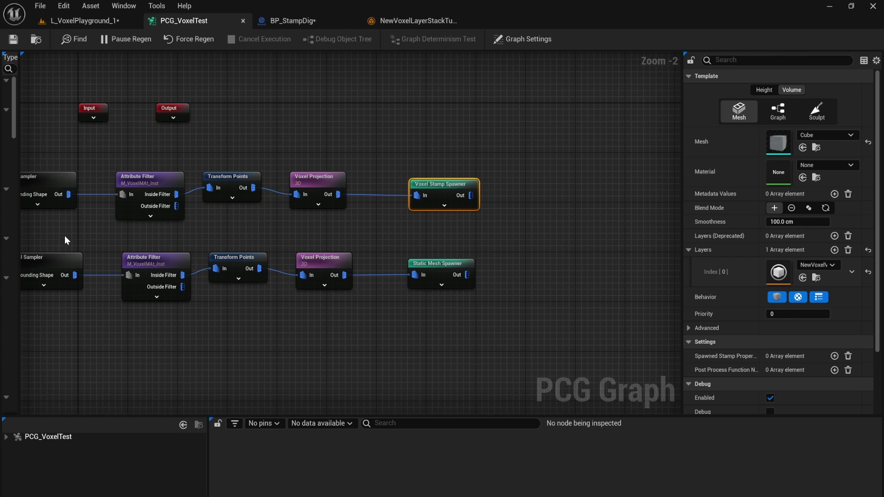
{"action": "right_click_drag", "start_coordinate": [65, 241], "coordinate": [249, 226]}
{"action": "left_click", "coordinate": [217, 245]}
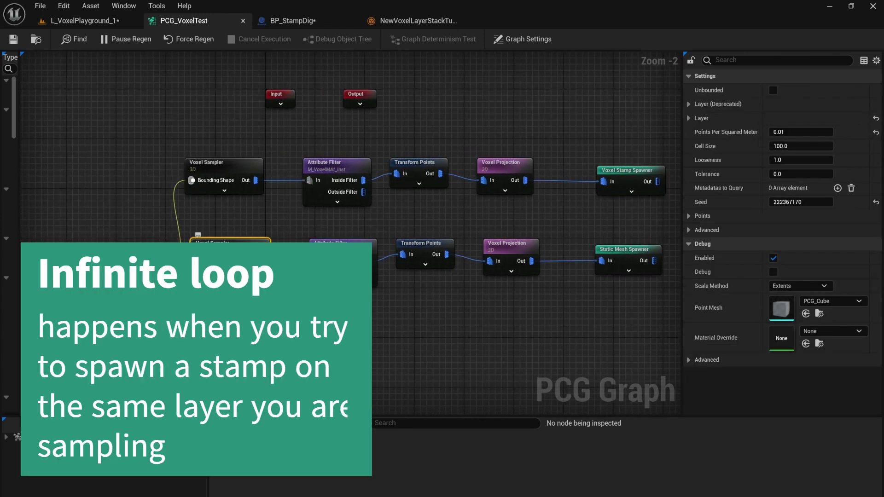
Play L_VoxelPlayground_1 again, examine the spawned trees and the ground between them, and stop the session.
{"action": "left_click", "coordinate": [111, 19]}
{"action": "left_click", "coordinate": [254, 40]}
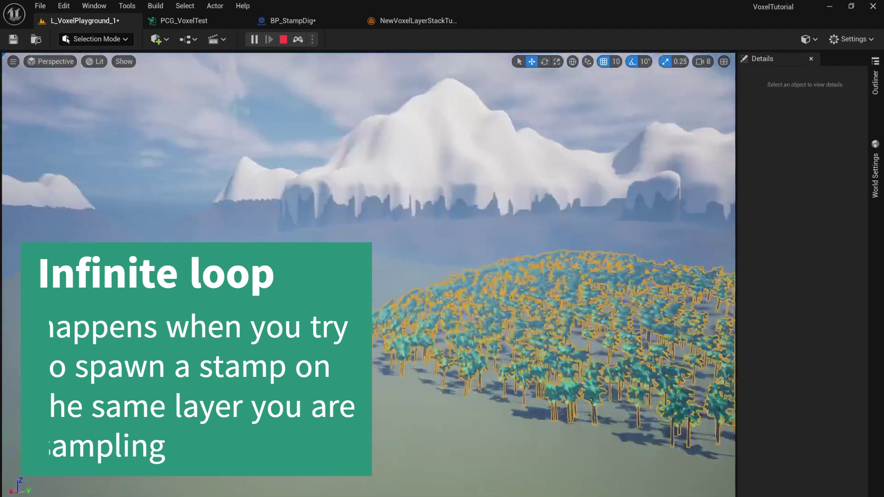
{"action": "key", "text": "w"}
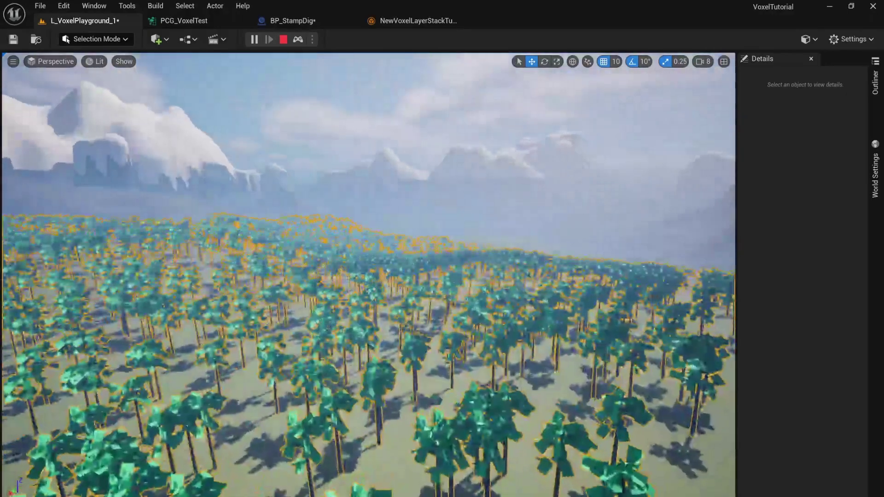
{"action": "key", "text": "w"}
{"action": "key", "text": "w"}
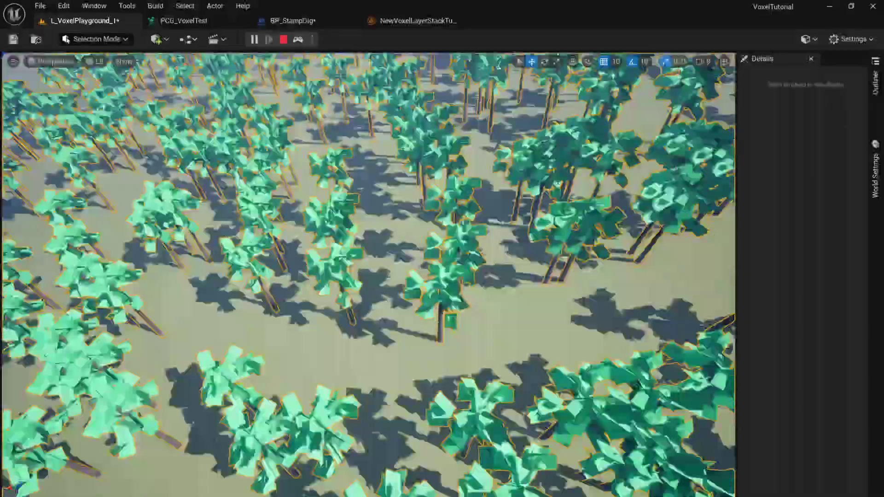
{"action": "right_click_drag", "start_coordinate": [411, 187], "coordinate": [411, 156]}
{"action": "key", "text": "s"}
{"action": "right_click_drag", "start_coordinate": [411, 187], "coordinate": [465, 173]}
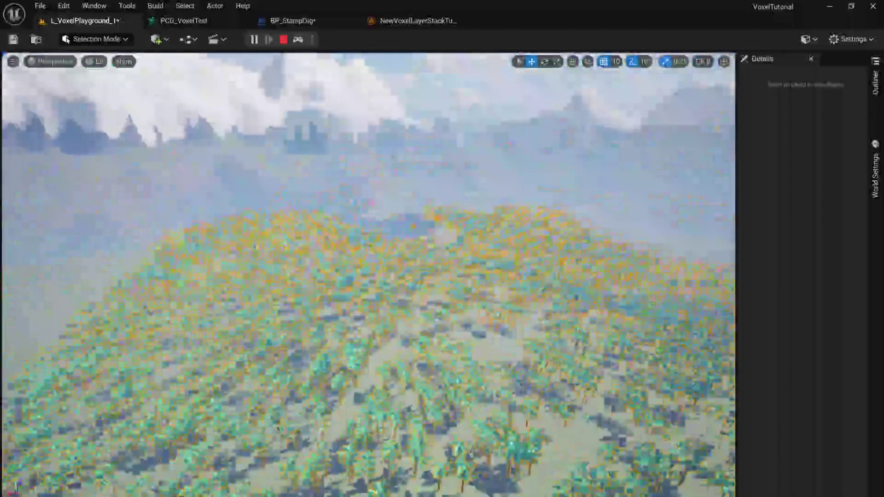
{"action": "key", "text": "Escape"}
Return to the PCG_VoxelTest graph and enable debug display on the lower Voxel Sampler.
{"action": "left_click", "coordinate": [180, 22]}
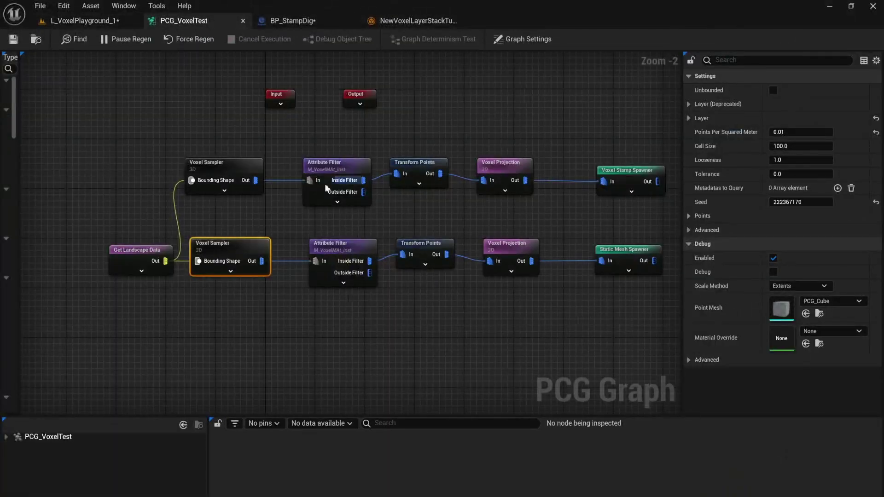
{"action": "left_click", "coordinate": [214, 159]}
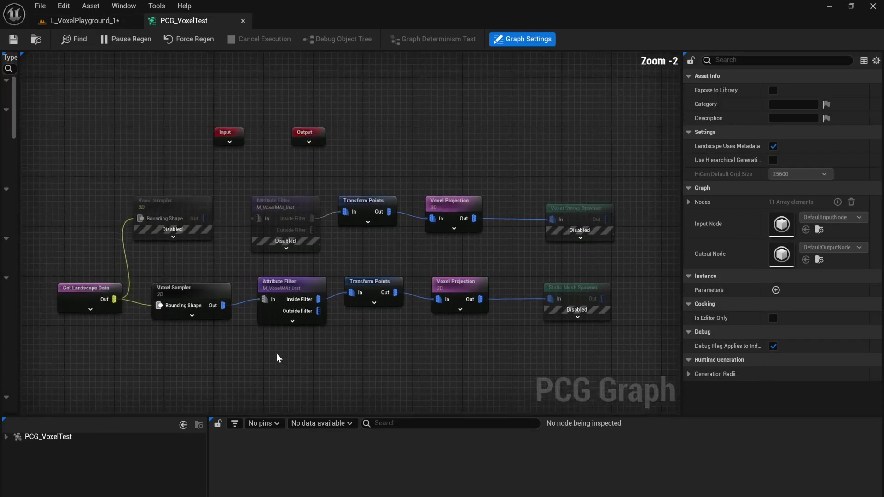
{"action": "left_click", "coordinate": [195, 312]}
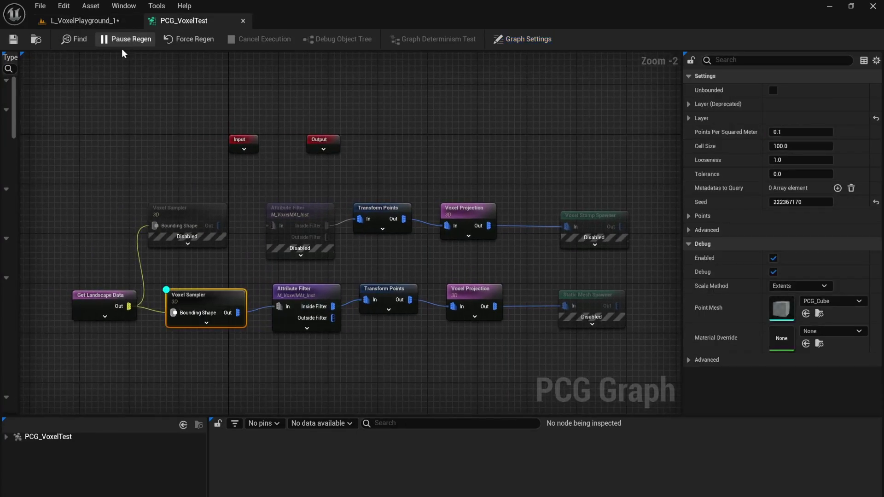
Examine the sampler's debug cubes inside the PCG_VoxelTest volume in the level from several angles.
{"action": "left_click", "coordinate": [82, 21]}
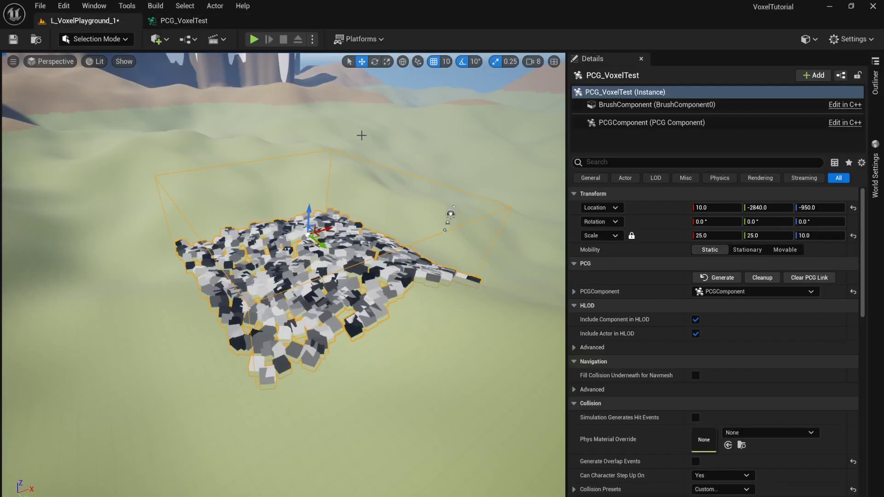
{"action": "right_click_drag", "start_coordinate": [379, 270], "coordinate": [359, 313]}
{"action": "key", "text": "w"}
{"action": "key", "text": "s"}
{"action": "key", "text": "w"}
{"action": "mouse_move", "coordinate": [346, 193]}
{"action": "right_mouse_down"}
{"action": "mouse_move", "coordinate": [352, 177]}
{"action": "mouse_move", "coordinate": [346, 207]}
{"action": "mouse_move", "coordinate": [346, 193]}
{"action": "right_mouse_up"}
{"action": "key", "text": "s"}
{"action": "key", "text": "w"}
{"action": "key", "text": "s"}
{"action": "key", "text": "w"}
{"action": "mouse_move", "coordinate": [356, 249]}
{"action": "right_mouse_down"}
{"action": "mouse_move", "coordinate": [356, 276]}
{"action": "mouse_move", "coordinate": [356, 253]}
{"action": "right_mouse_up"}
{"action": "key", "text": "s"}
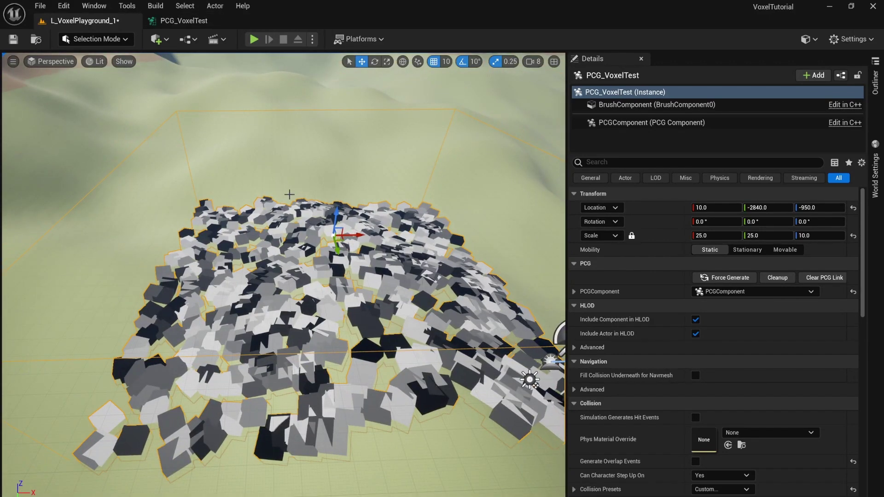
Reopen the PCG_VoxelTest graph from the VoxelTutorial/VoxelPCG folder and bring the Voxel Sampler nodes into view.
{"action": "key", "text": "ctrl+space"}
{"action": "left_click", "coordinate": [291, 293]}
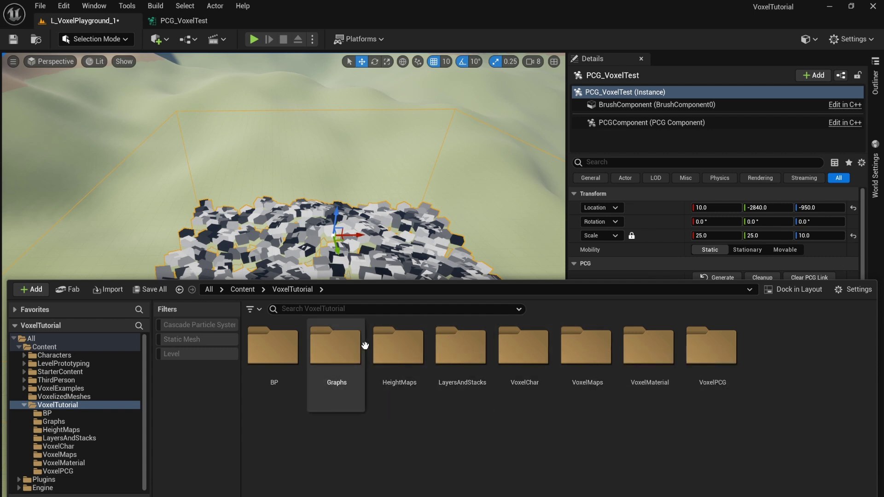
{"action": "double_click", "coordinate": [728, 343]}
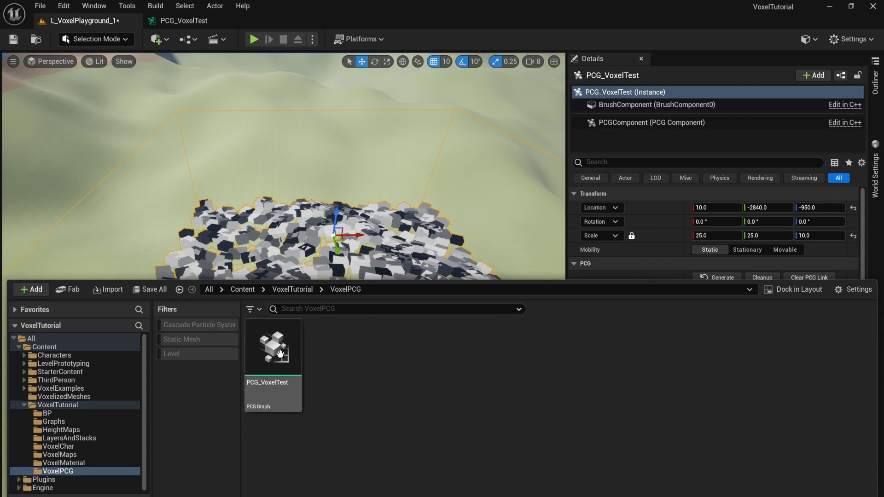
{"action": "double_click", "coordinate": [271, 328]}
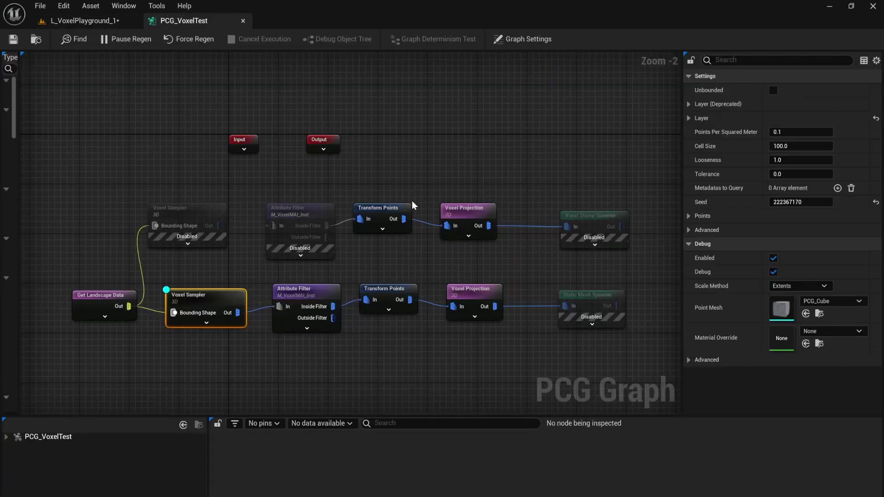
{"action": "right_click_drag", "start_coordinate": [200, 190], "coordinate": [352, 198]}
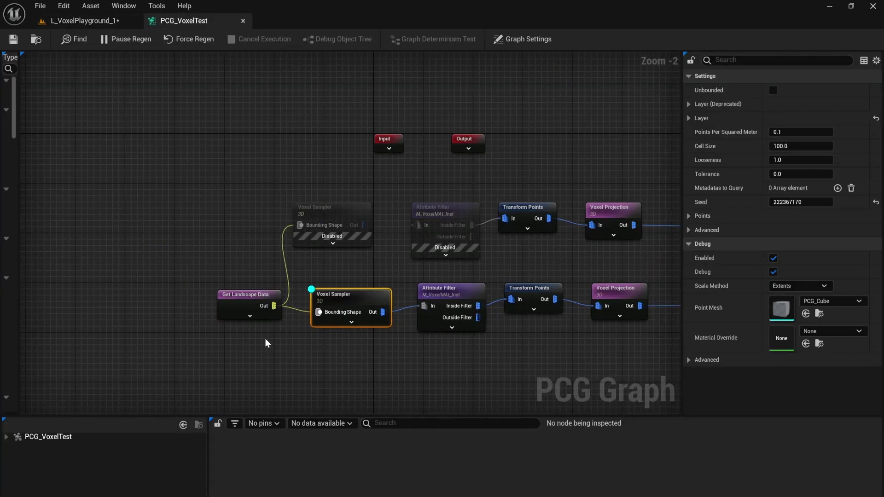
{"action": "right_click_drag", "start_coordinate": [249, 254], "coordinate": [218, 244]}
Browse to the VoxelTutorial/LayersAndStacks folder to review the layer and stack assets.
{"action": "key", "text": "ctrl+space"}
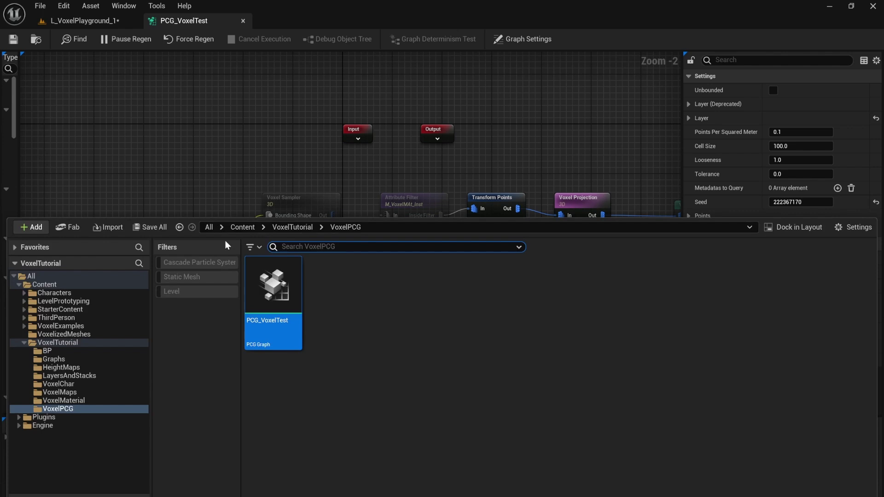
{"action": "left_click", "coordinate": [293, 227]}
{"action": "left_click", "coordinate": [394, 279]}
{"action": "double_click", "coordinate": [450, 279]}
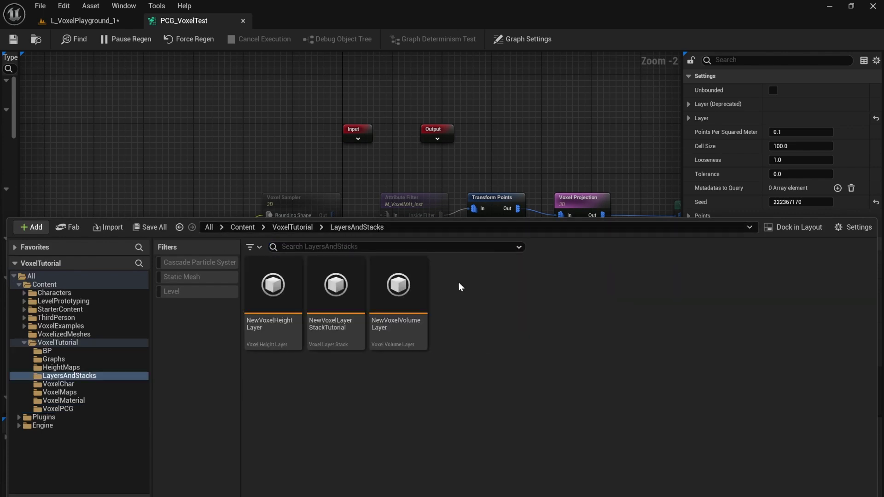
Return to the graph and expand the lower Voxel Sampler's Layer settings to examine its stack and layer.
{"action": "left_click", "coordinate": [326, 163]}
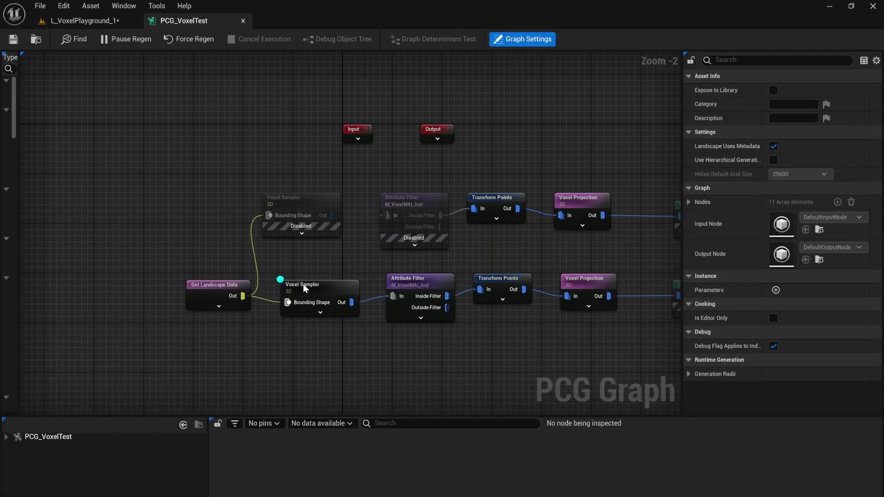
{"action": "left_click", "coordinate": [303, 284]}
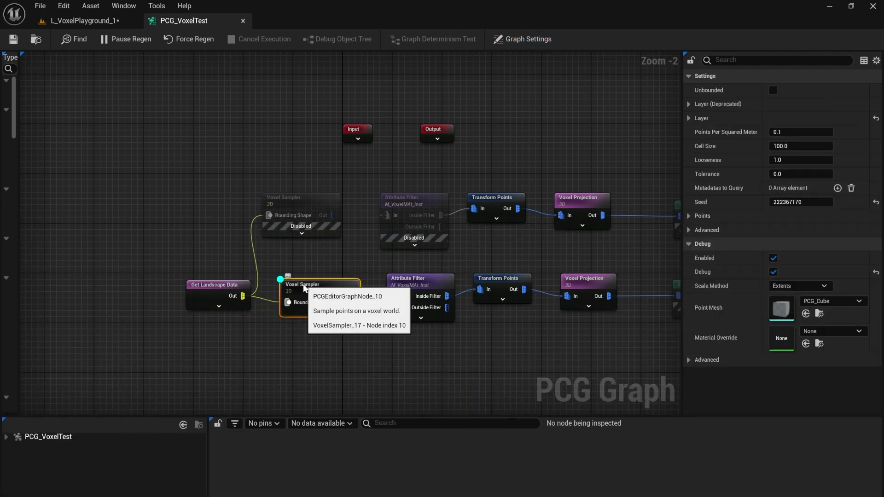
{"action": "left_click", "coordinate": [688, 120]}
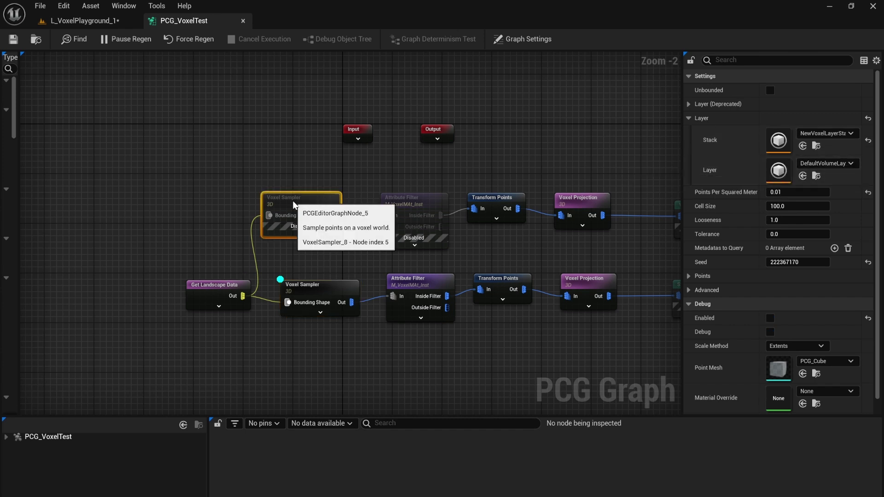
Turn off debug on the lower Voxel Sampler, enable the upper one with debug display, and align it above the lower sampler.
{"action": "left_click", "coordinate": [297, 286]}
{"action": "key", "text": "d"}
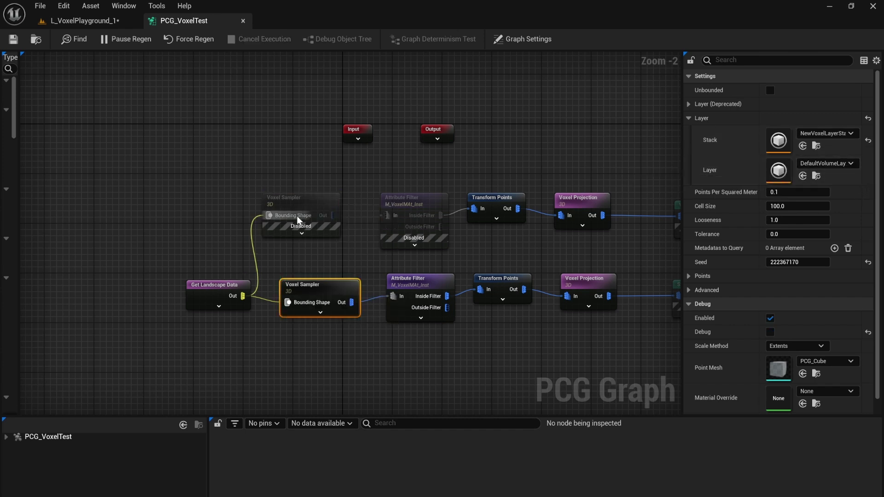
{"action": "left_click", "coordinate": [296, 207]}
{"action": "key", "text": "d"}
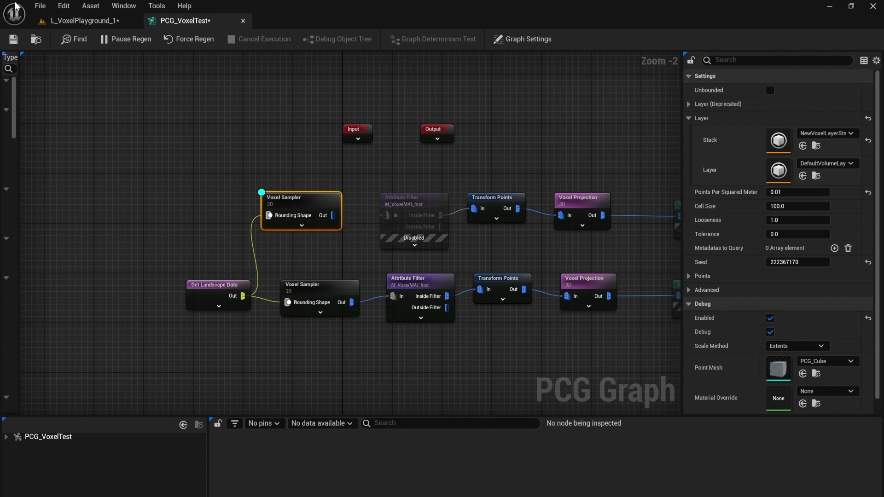
{"action": "left_click", "coordinate": [76, 23]}
{"action": "left_click", "coordinate": [174, 21]}
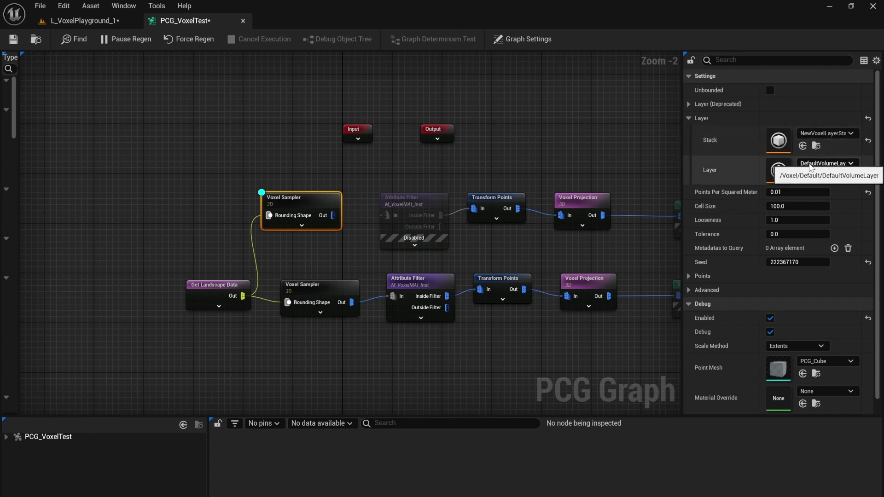
{"action": "left_click_drag", "start_coordinate": [287, 205], "coordinate": [302, 206]}
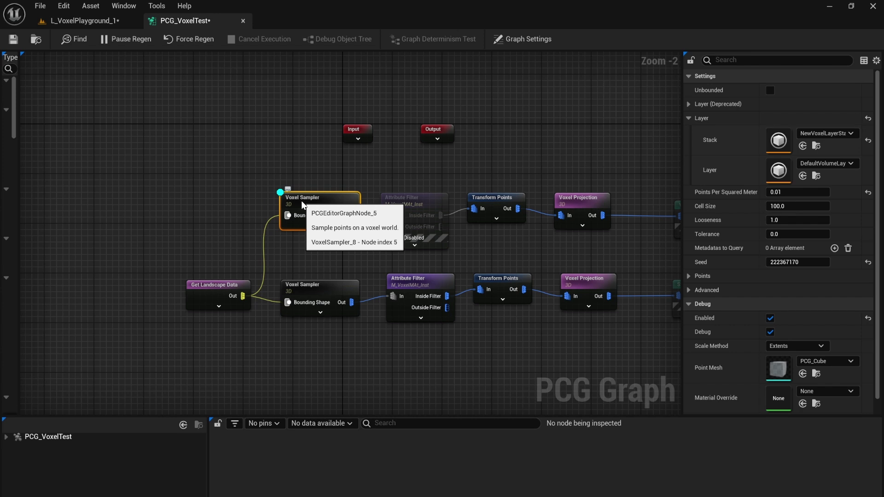
Connect the upper Voxel Sampler's output to its Attribute Filter and enable that filter and the Voxel Stamp Spawner.
{"action": "right_click_drag", "start_coordinate": [583, 206], "coordinate": [378, 205]}
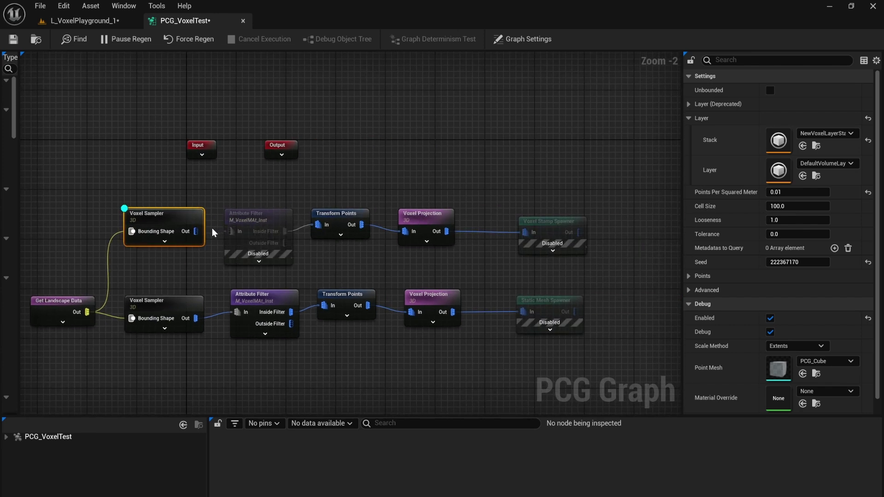
{"action": "left_click_drag", "start_coordinate": [196, 231], "coordinate": [240, 236]}
{"action": "left_click", "coordinate": [255, 219]}
{"action": "key", "text": "e"}
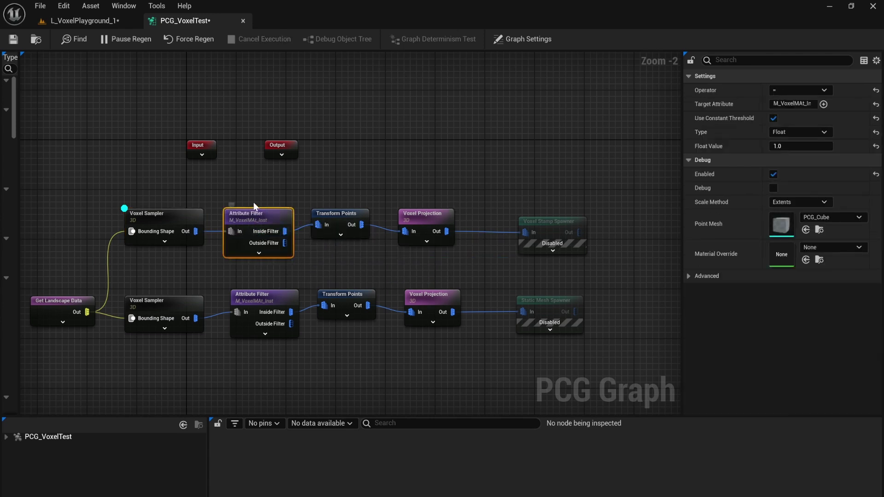
{"action": "key", "text": "e"}
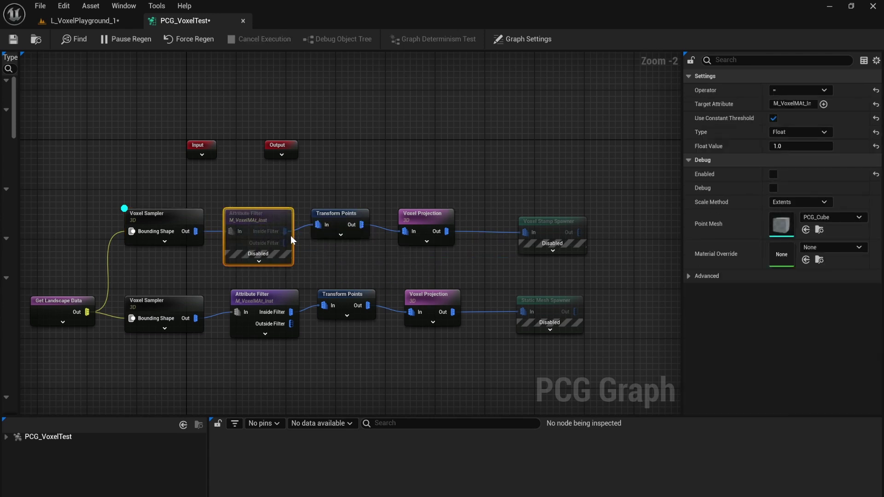
{"action": "key", "text": "e"}
{"action": "key", "text": "e"}
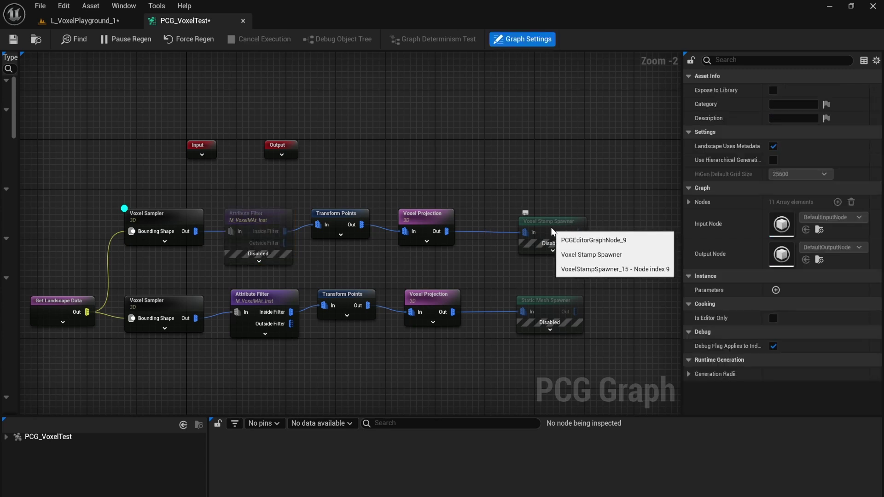
{"action": "left_click", "coordinate": [552, 226]}
{"action": "key", "text": "e"}
{"action": "left_click", "coordinate": [272, 222]}
{"action": "key", "text": "e"}
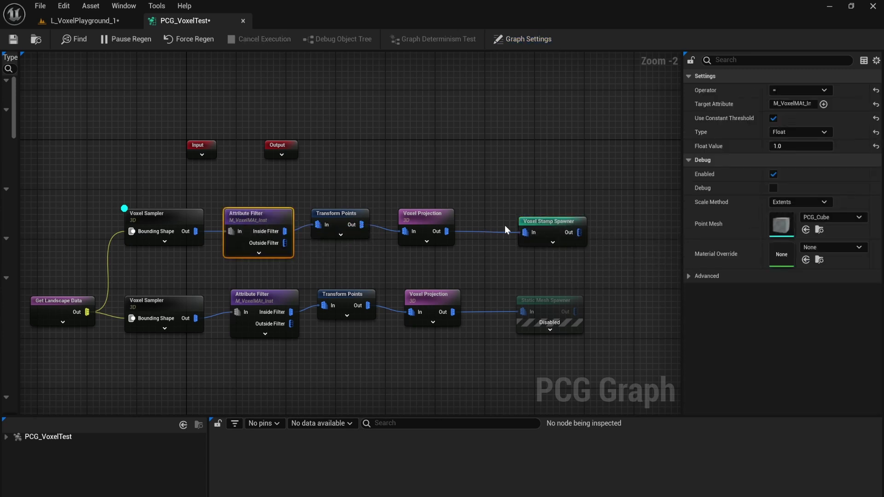
Check the level, then turn off the debug display on the upper Voxel Sampler in the PCG_VoxelTest graph.
{"action": "left_click", "coordinate": [552, 225]}
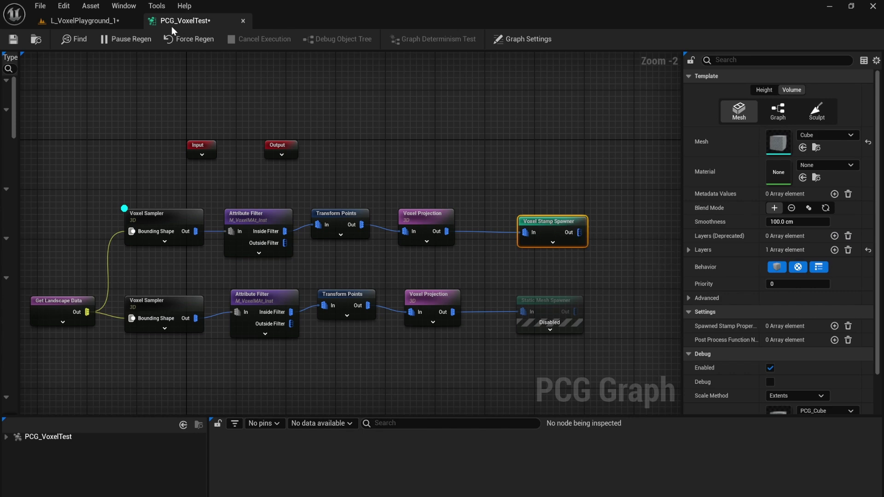
{"action": "left_click", "coordinate": [89, 21]}
{"action": "left_click", "coordinate": [179, 21]}
{"action": "left_click", "coordinate": [191, 223]}
Examine the stamps spawned inside the PCG_VoxelTest volume in the L_VoxelPlayground_1 level from several angles.
{"action": "left_click", "coordinate": [85, 21]}
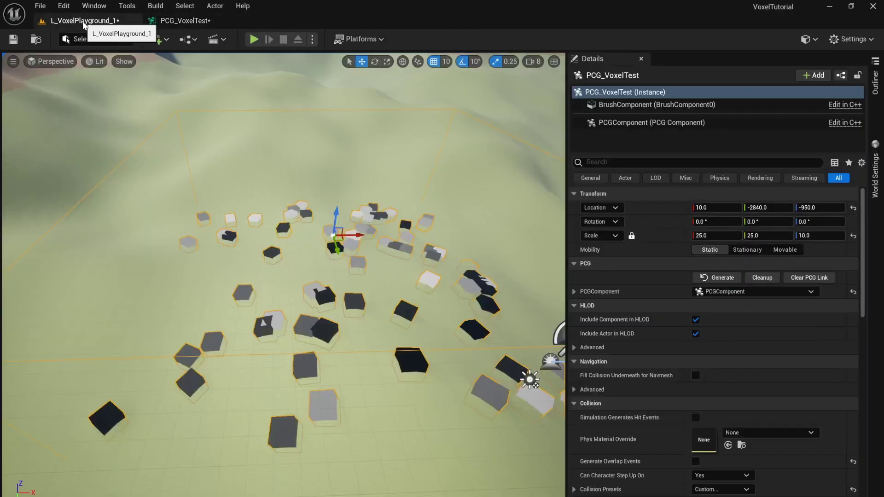
{"action": "right_click_drag", "start_coordinate": [349, 188], "coordinate": [330, 228]}
{"action": "right_click_drag", "start_coordinate": [420, 358], "coordinate": [479, 387]}
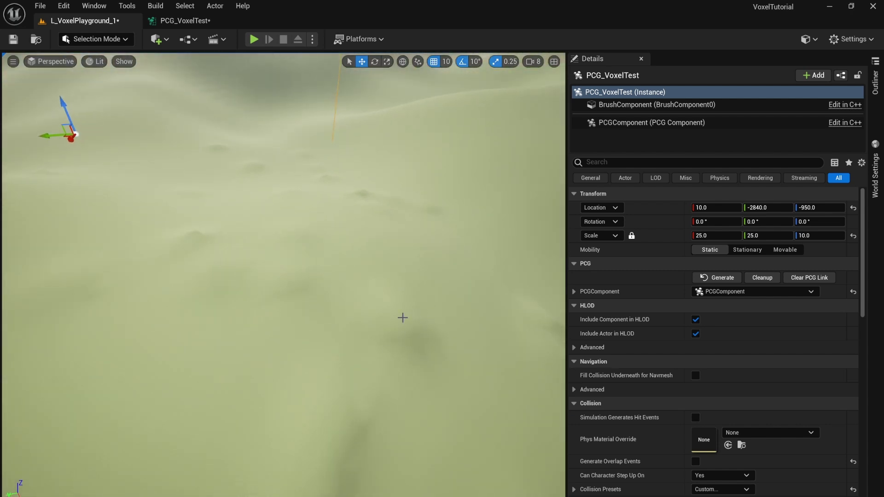
{"action": "right_click_drag", "start_coordinate": [422, 323], "coordinate": [258, 304]}
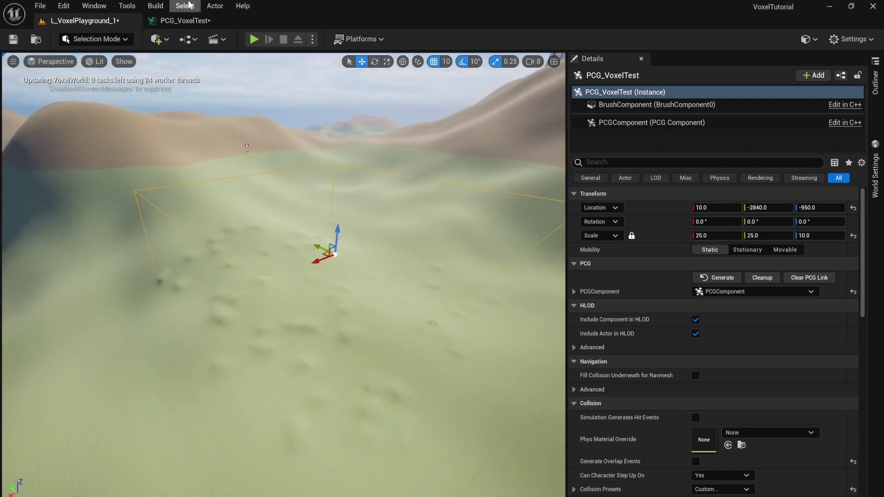
Return to the PCG_VoxelTest graph and compare the Voxel Stamp Spawner's Layers entry with the upper Voxel Sampler's Layer settings.
{"action": "left_click", "coordinate": [174, 22]}
{"action": "left_click", "coordinate": [568, 225]}
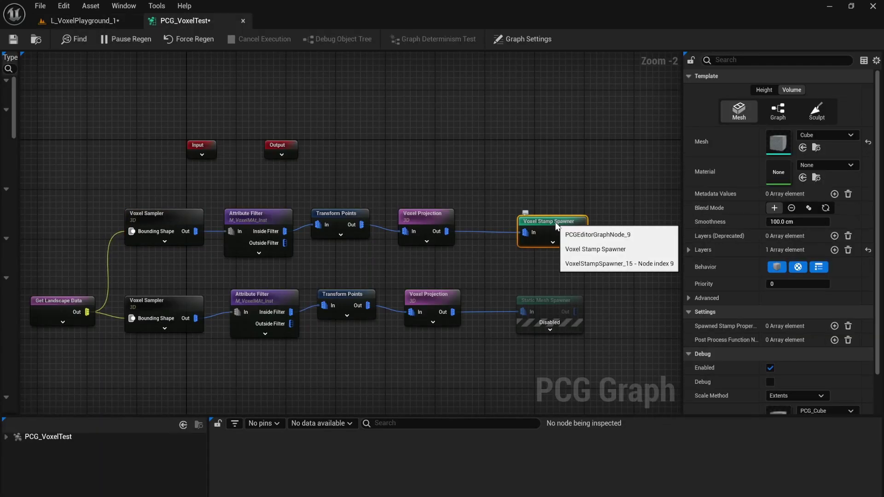
{"action": "left_click", "coordinate": [689, 249]}
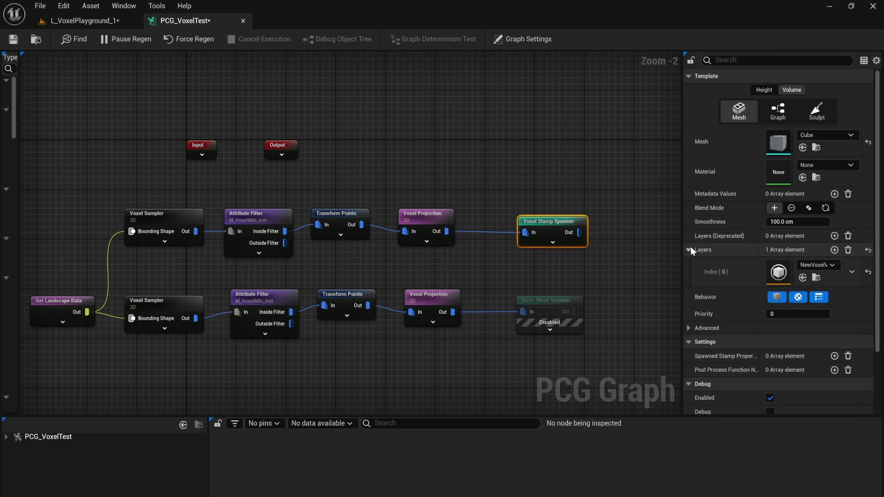
{"action": "left_click_drag", "start_coordinate": [682, 261], "coordinate": [598, 261]}
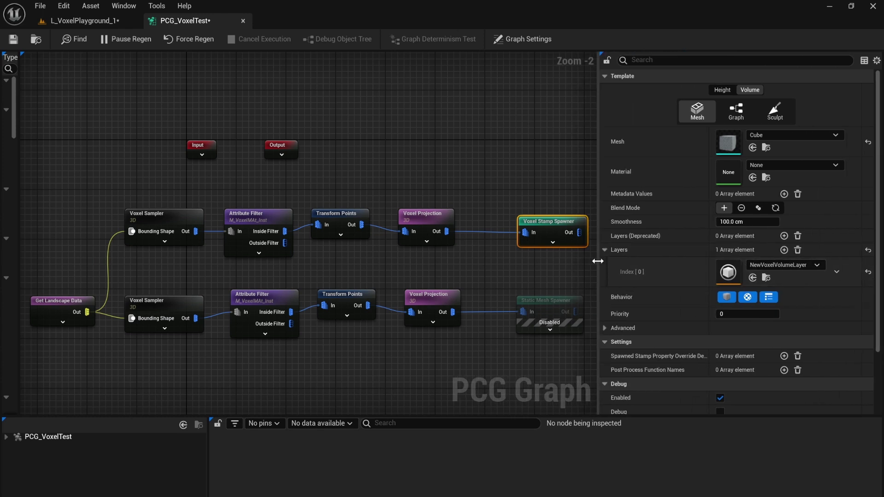
{"action": "left_click", "coordinate": [159, 218]}
{"action": "left_click", "coordinate": [604, 118]}
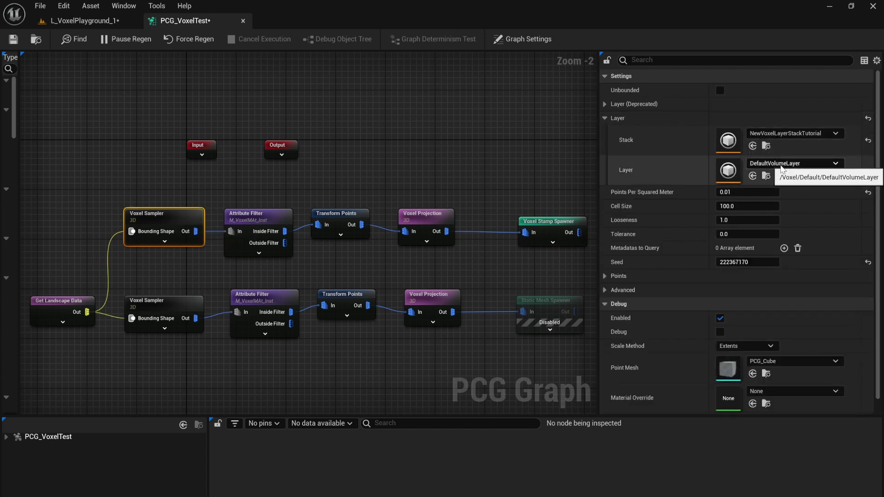
{"action": "left_click", "coordinate": [556, 219]}
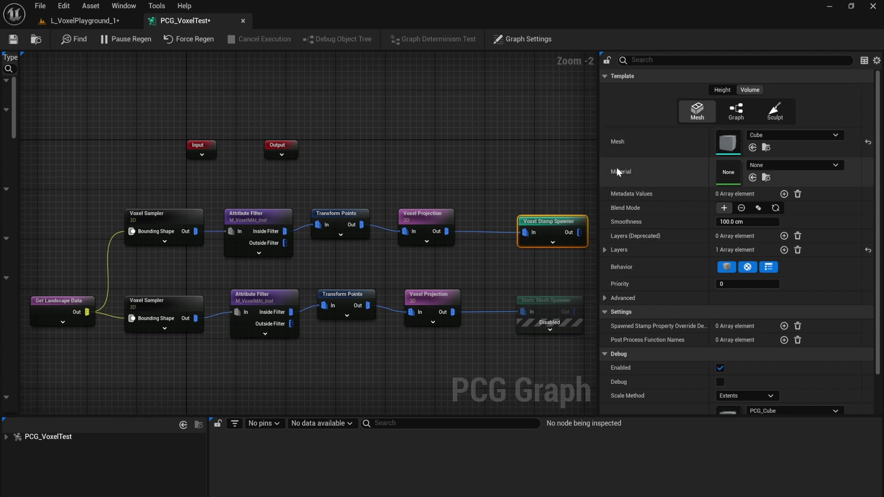
{"action": "left_click", "coordinate": [604, 250]}
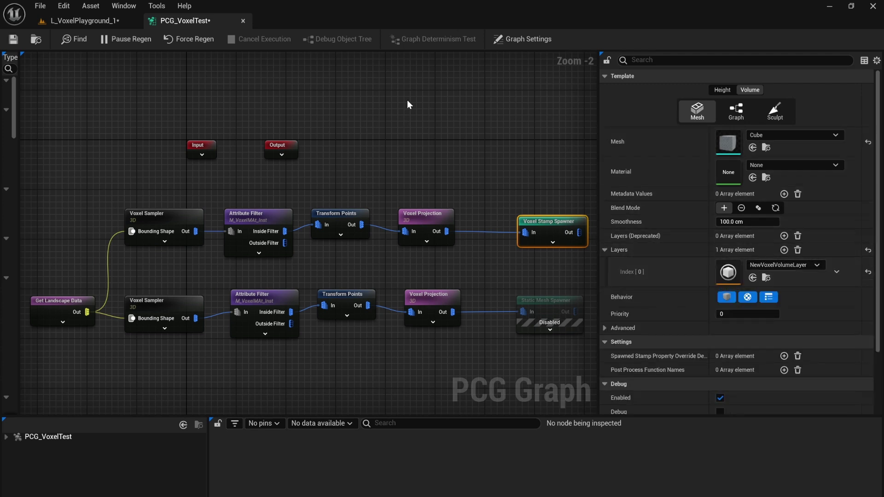
Open the NewVoxelLayerStackTutorial asset from the VoxelTutorial/LayersAndStacks folder to review its height and volume layers.
{"action": "left_click", "coordinate": [383, 112]}
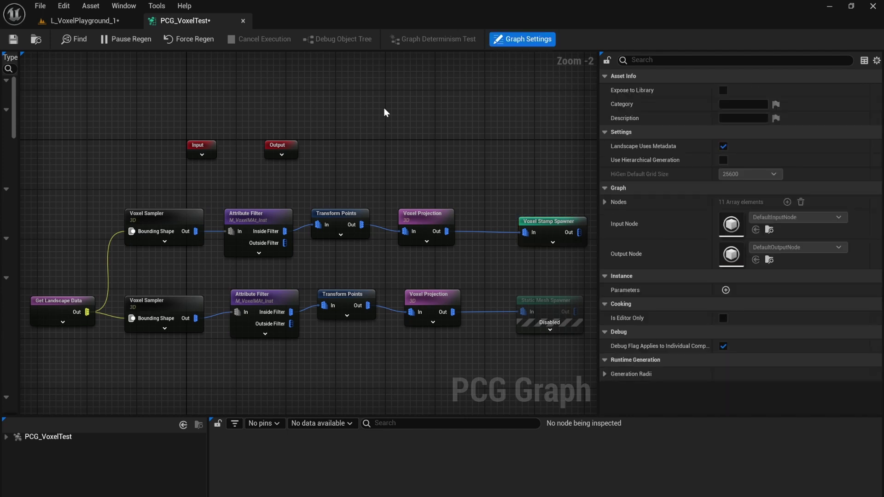
{"action": "key", "text": "ctrl+space"}
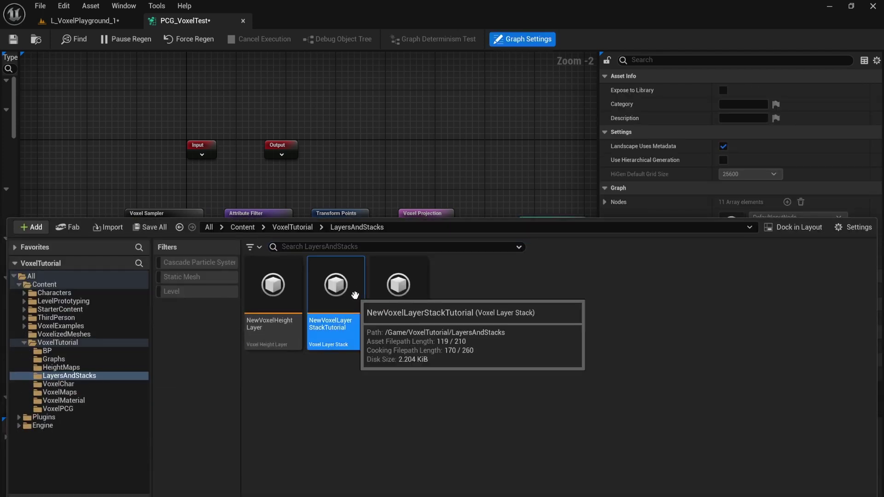
{"action": "double_click", "coordinate": [355, 295]}
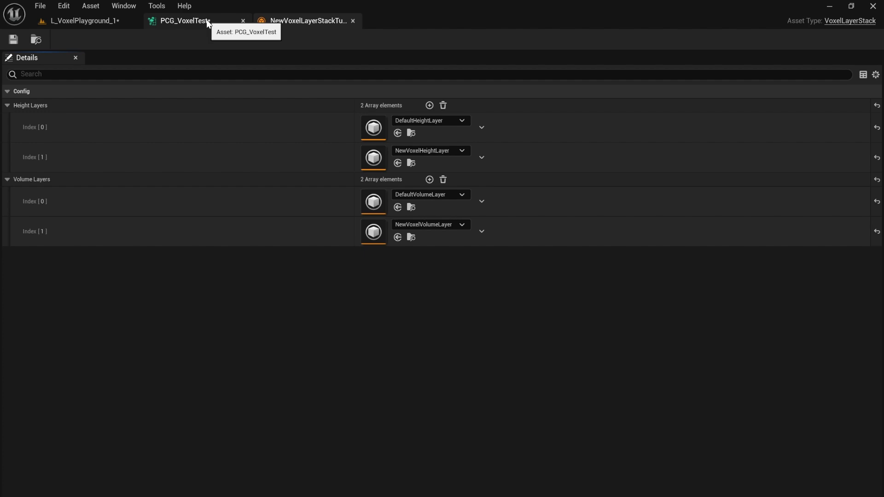
In the level, review the terrain stamp's Layers entry and the VoxelWorld actor's Layer Stack setting.
{"action": "left_click", "coordinate": [79, 21]}
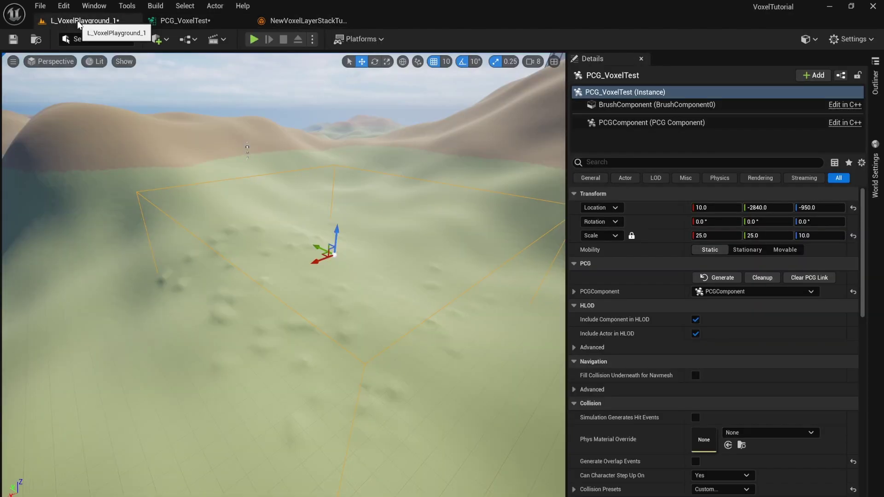
{"action": "left_click", "coordinate": [378, 388]}
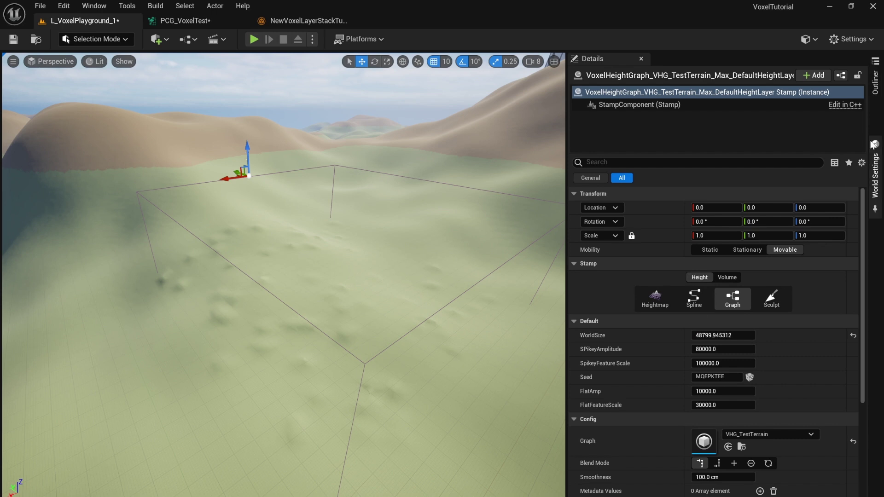
{"action": "scroll", "coordinate": [645, 389], "scroll_direction": "down", "scroll_amount": 5}
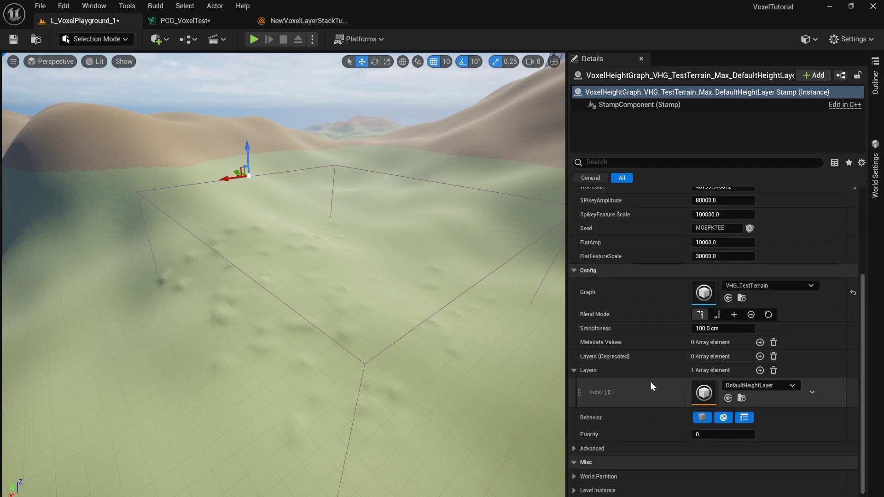
{"action": "scroll", "coordinate": [651, 386], "scroll_direction": "up", "scroll_amount": 5}
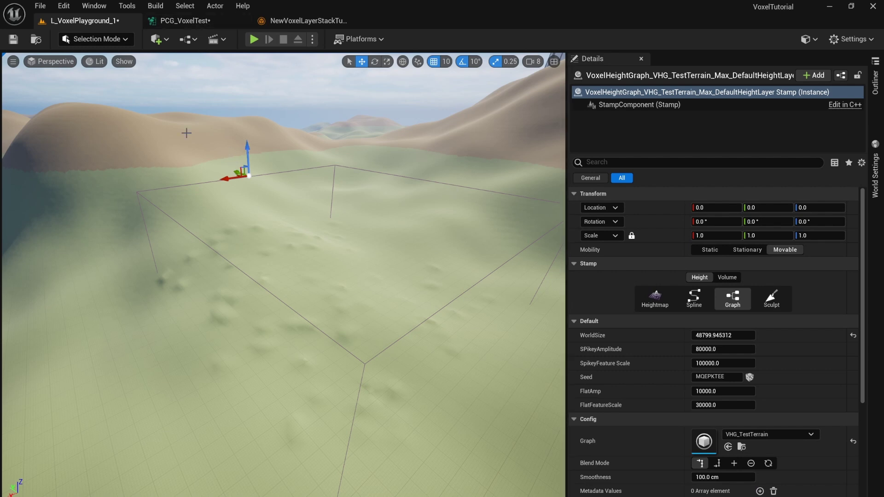
{"action": "left_click", "coordinate": [876, 82]}
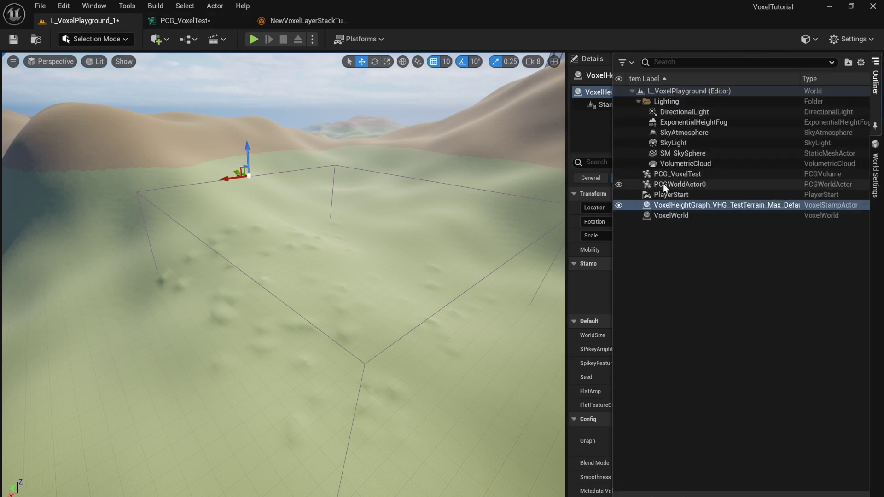
{"action": "left_click", "coordinate": [672, 216]}
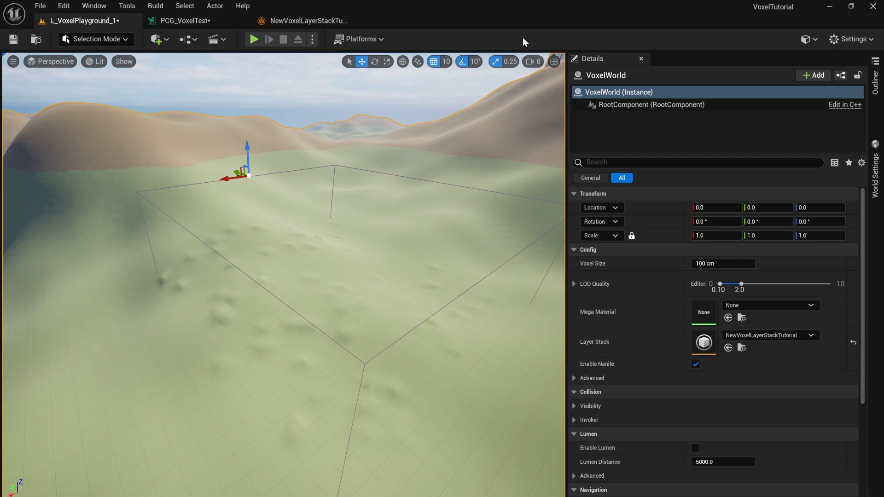
Set the Generation Trigger of the PCG_VoxelTest volume's PCGComponent to Generate at Runtime.
{"action": "right_click_drag", "start_coordinate": [334, 309], "coordinate": [367, 314]}
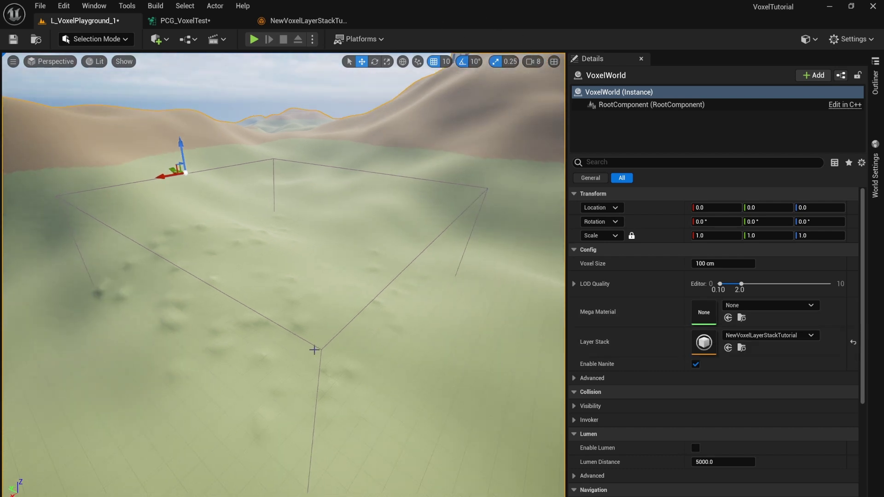
{"action": "left_click", "coordinate": [316, 346]}
{"action": "scroll", "coordinate": [663, 432], "scroll_direction": "down", "scroll_amount": 3}
{"action": "scroll", "coordinate": [665, 437], "scroll_direction": "up", "scroll_amount": 3}
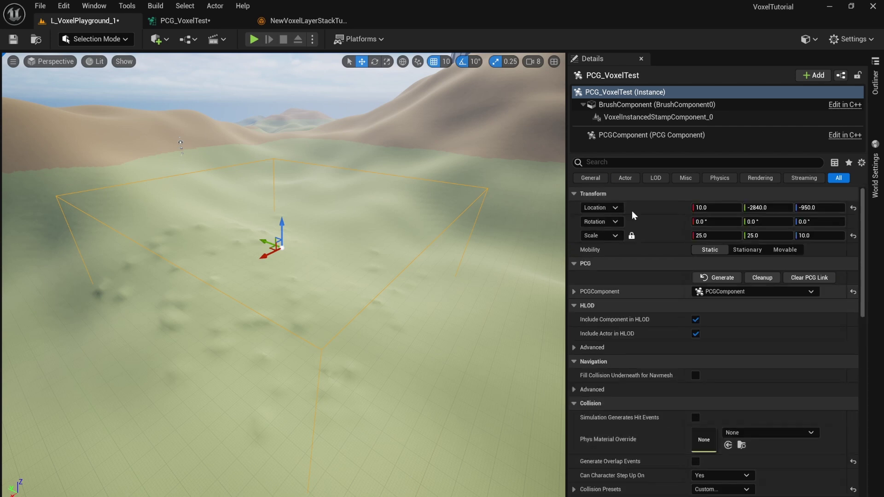
{"action": "left_click", "coordinate": [631, 134]}
{"action": "left_click", "coordinate": [722, 222]}
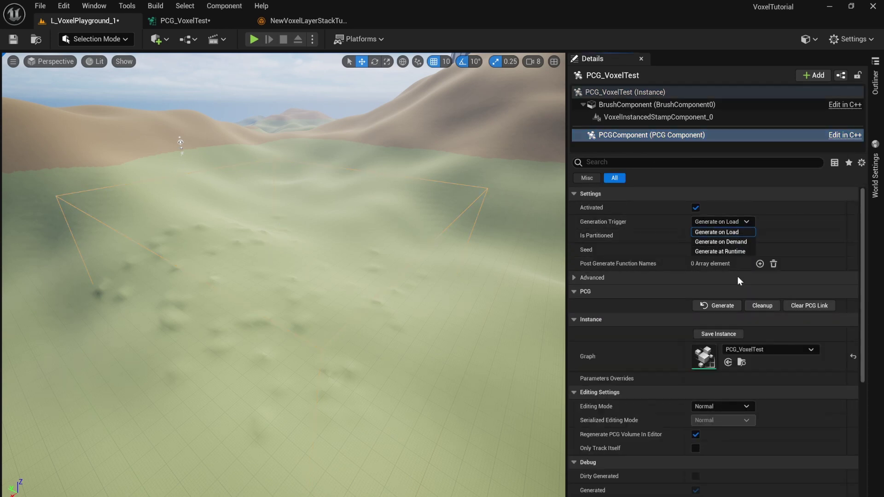
{"action": "left_click", "coordinate": [739, 251]}
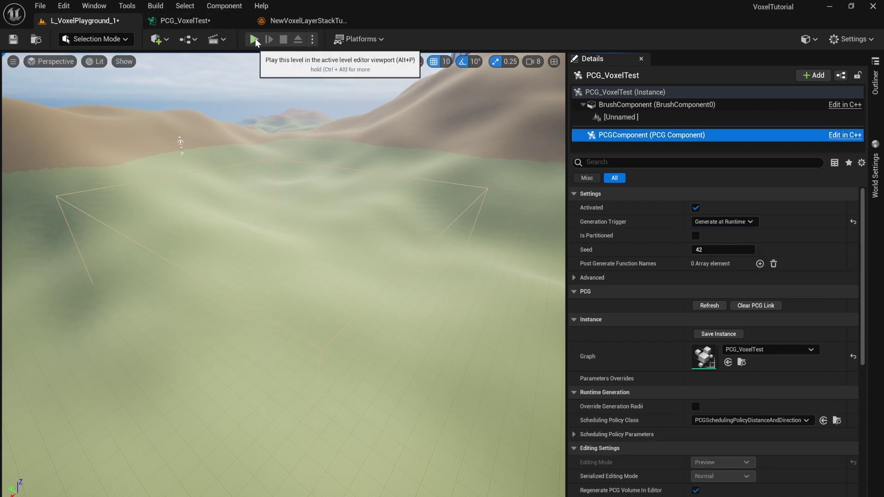
Play the level, detach from the player to examine the runtime-generated stamps, stop playing, and return to the PCG_VoxelTest graph.
{"action": "left_click", "coordinate": [253, 39]}
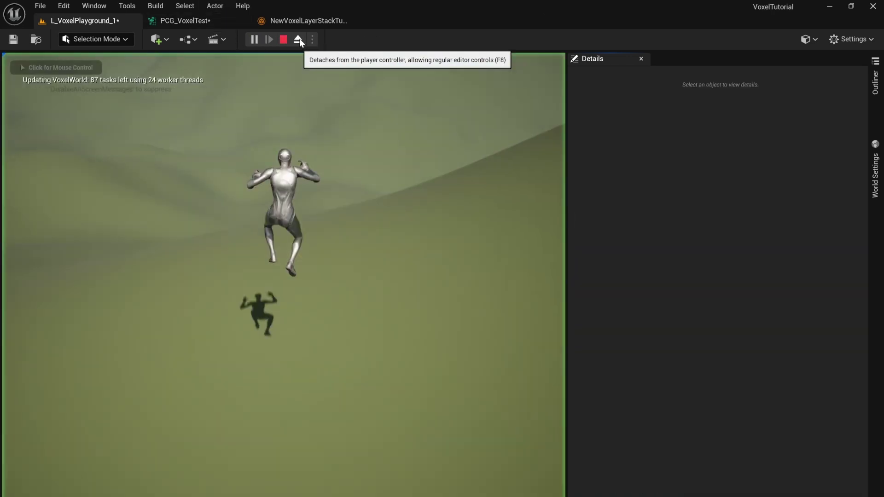
{"action": "left_click", "coordinate": [299, 41]}
{"action": "right_click_drag", "start_coordinate": [347, 215], "coordinate": [405, 218]}
{"action": "right_click_drag", "start_coordinate": [348, 213], "coordinate": [348, 286]}
{"action": "right_click_drag", "start_coordinate": [310, 215], "coordinate": [396, 202]}
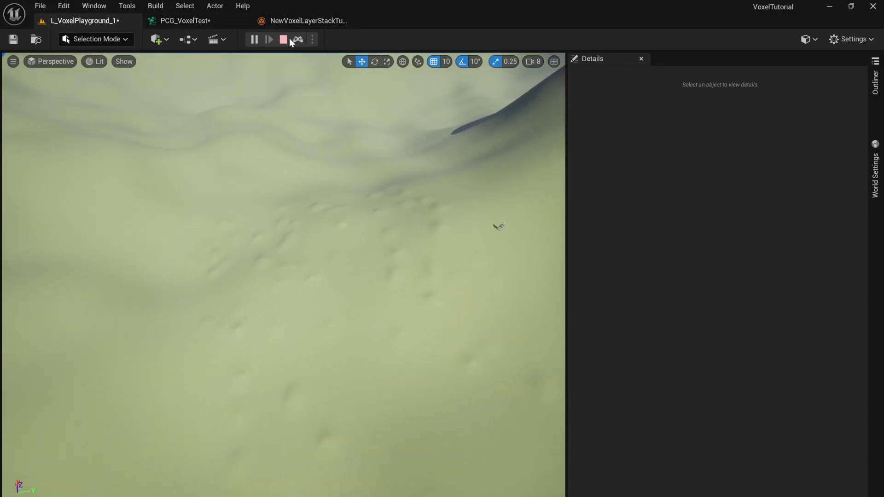
{"action": "left_click", "coordinate": [285, 40]}
{"action": "left_click", "coordinate": [202, 24]}
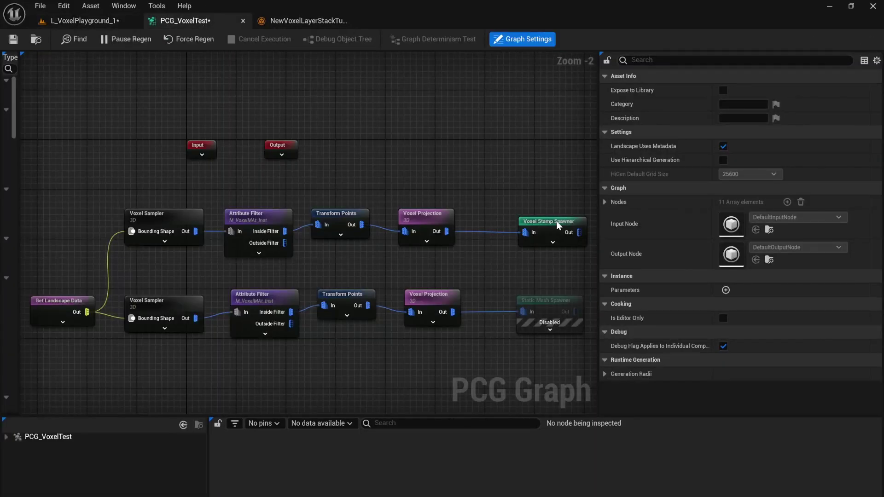
Review the Voxel Sampler node that starts the voxel stamp branch of the PCG_VoxelTest graph.
{"action": "left_click", "coordinate": [156, 221]}
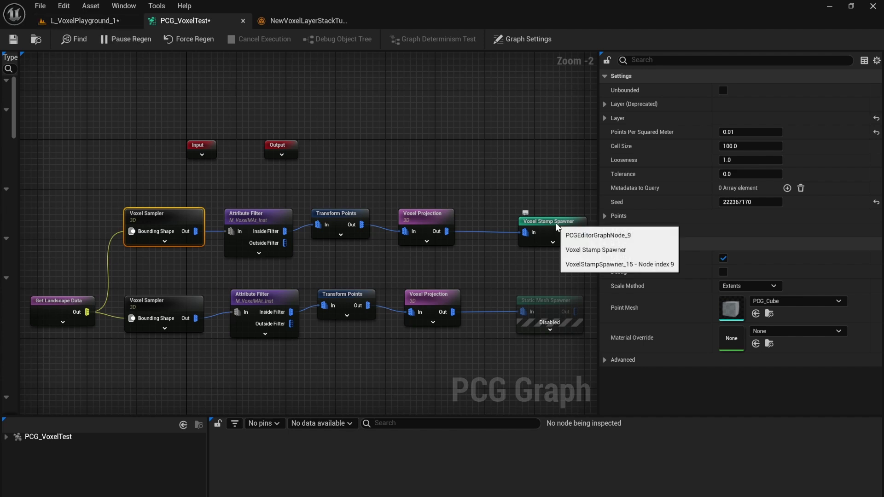
{"action": "right_click_drag", "start_coordinate": [510, 196], "coordinate": [419, 145]}
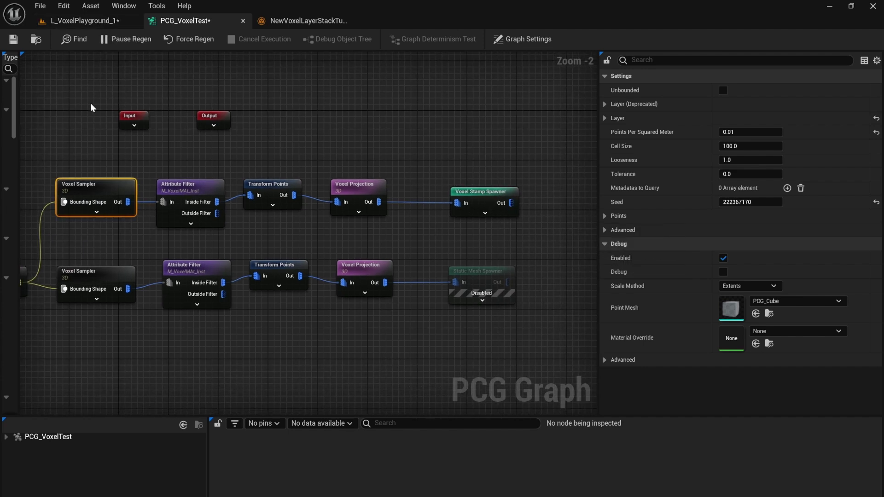
{"action": "left_click_drag", "start_coordinate": [89, 102], "coordinate": [205, 124]}
{"action": "right_click_drag", "start_coordinate": [129, 125], "coordinate": [308, 147]}
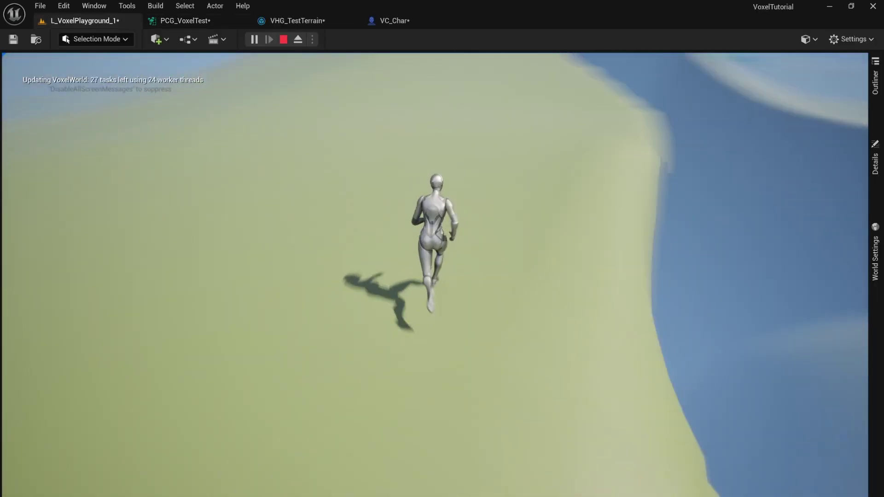
In the playing level, run and jump the character along the terrain ridge toward the forest to examine the voxel terrain at runtime.
{"action": "key", "text": "w"}
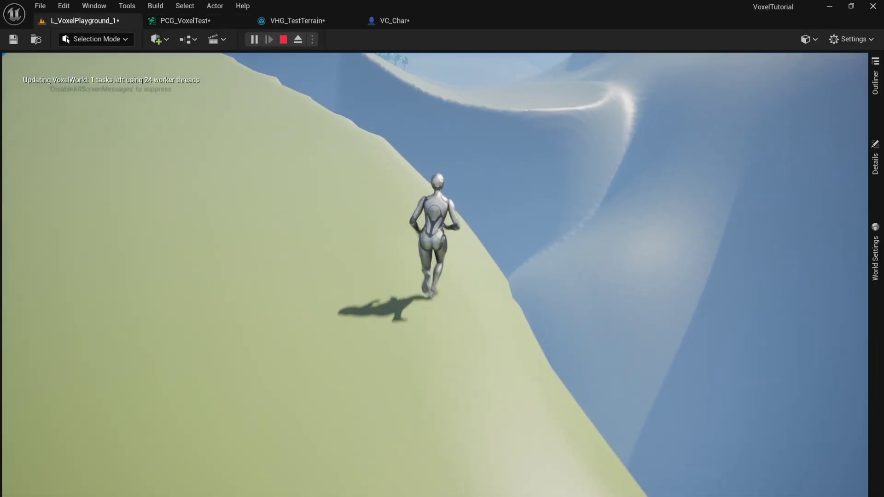
{"action": "key", "text": "w"}
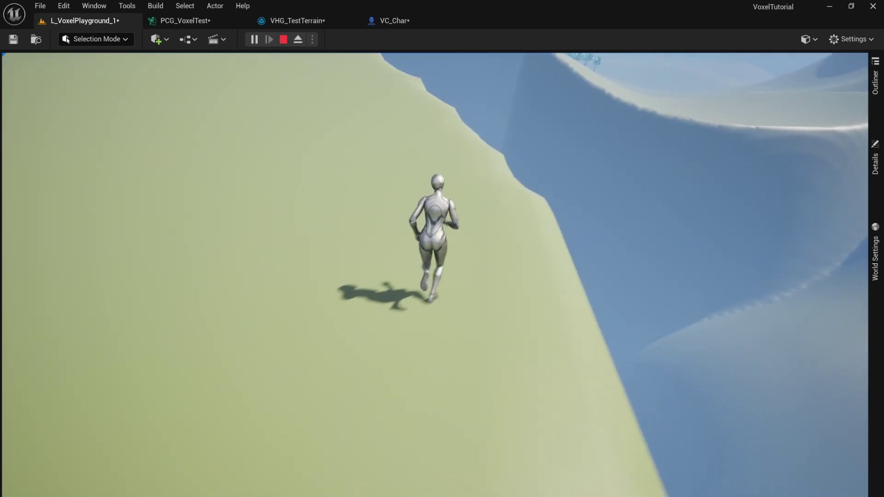
{"action": "key", "text": "w"}
{"action": "key", "text": "space"}
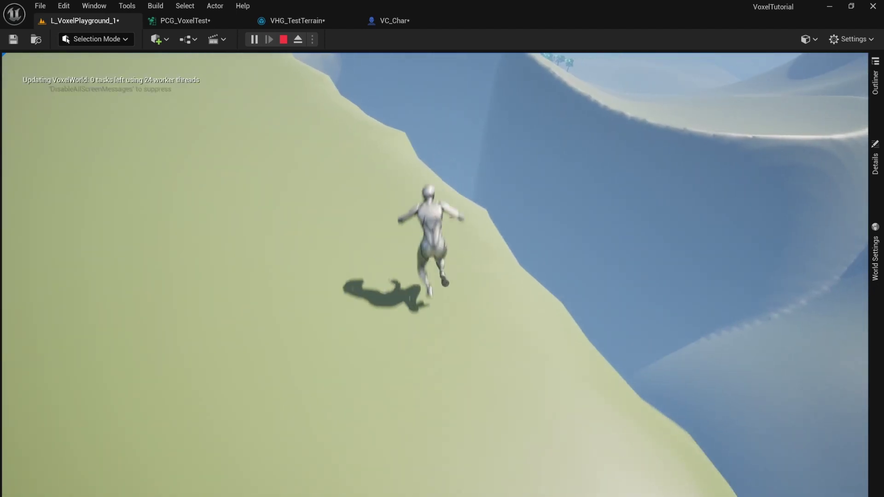
{"action": "key", "text": "w"}
{"action": "key", "text": "space"}
{"action": "key", "text": "w"}
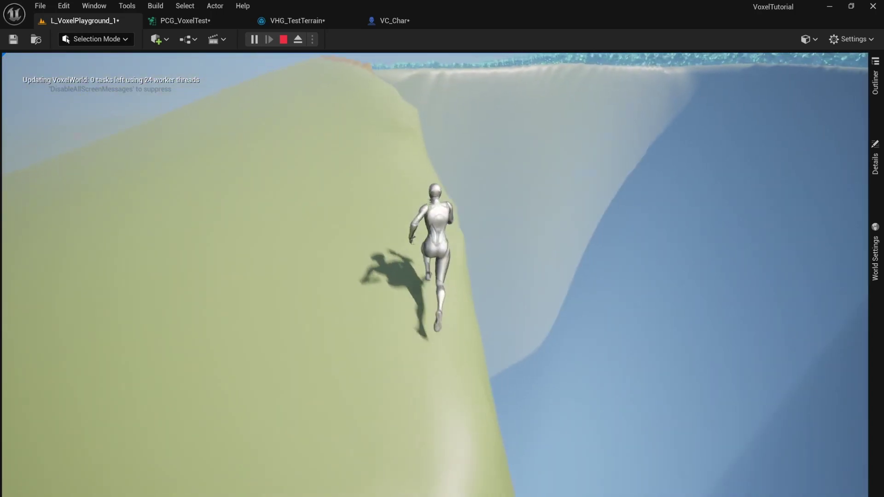
{"action": "key", "text": "w"}
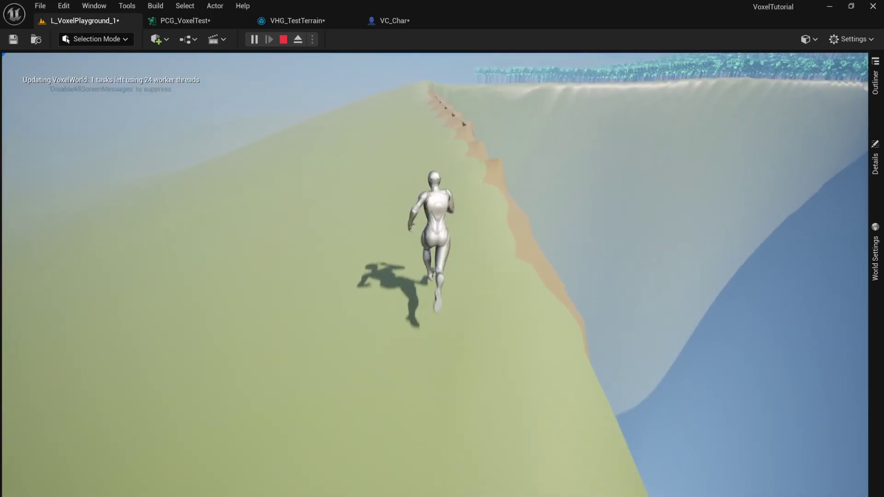
{"action": "key", "text": "w"}
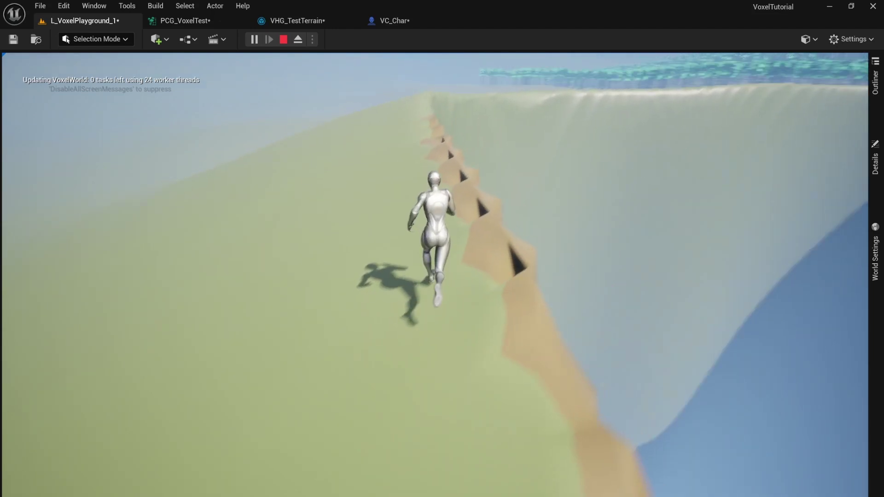
{"action": "key", "text": "w"}
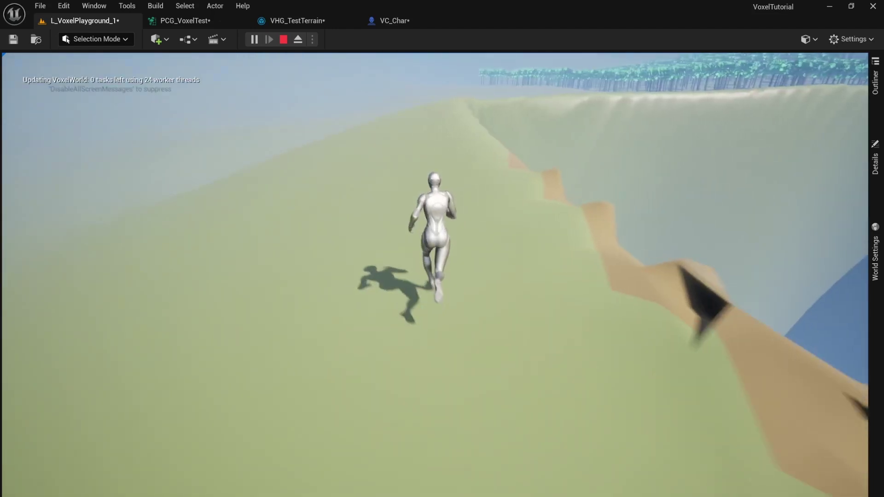
{"action": "key", "text": "w"}
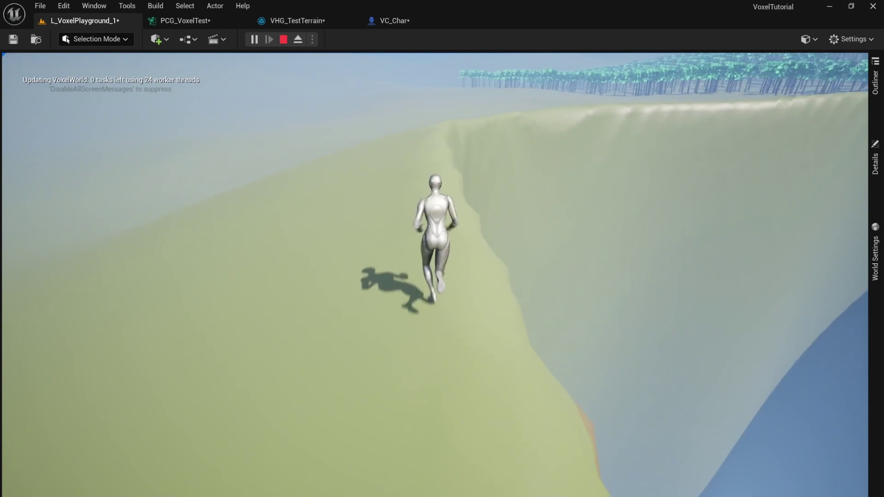
{"action": "key", "text": "w"}
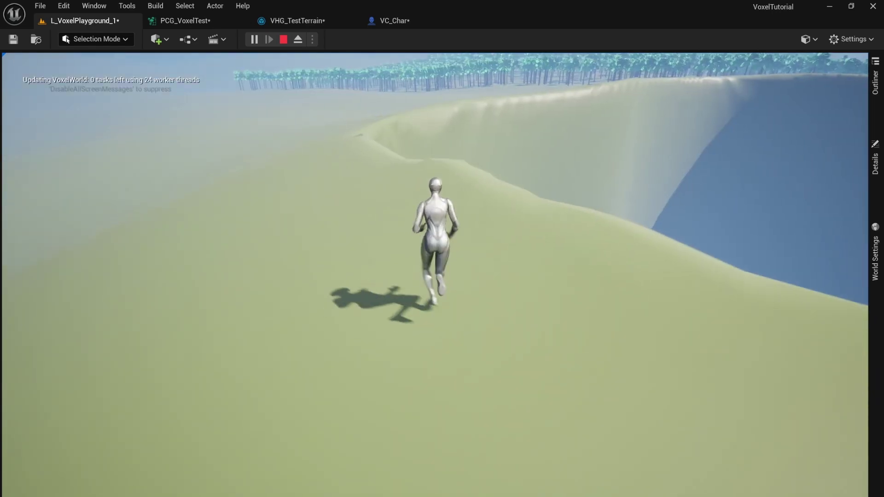
{"action": "key", "text": "w"}
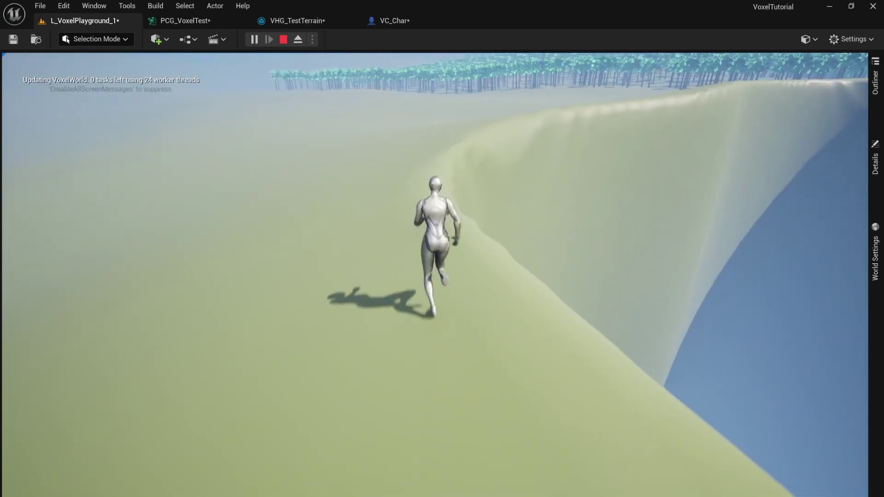
{"action": "key", "text": "w"}
{"action": "key", "text": "w"}
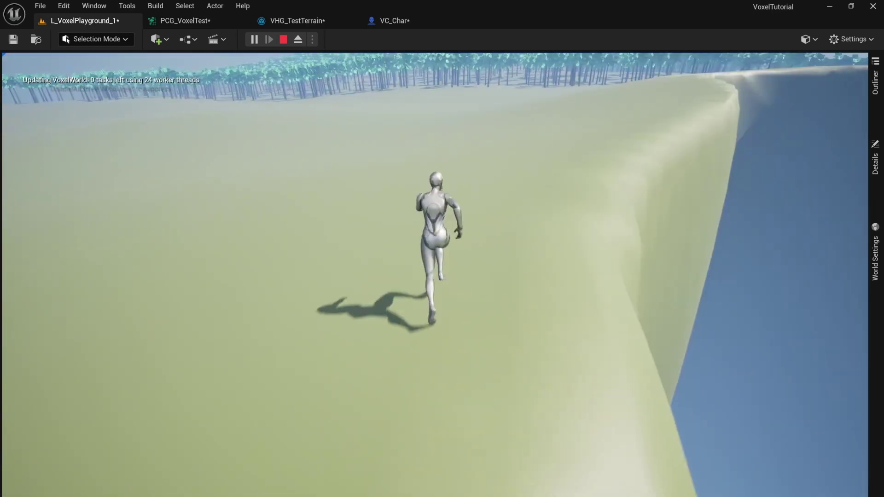
{"action": "key", "text": "w"}
{"action": "key", "text": "w"}
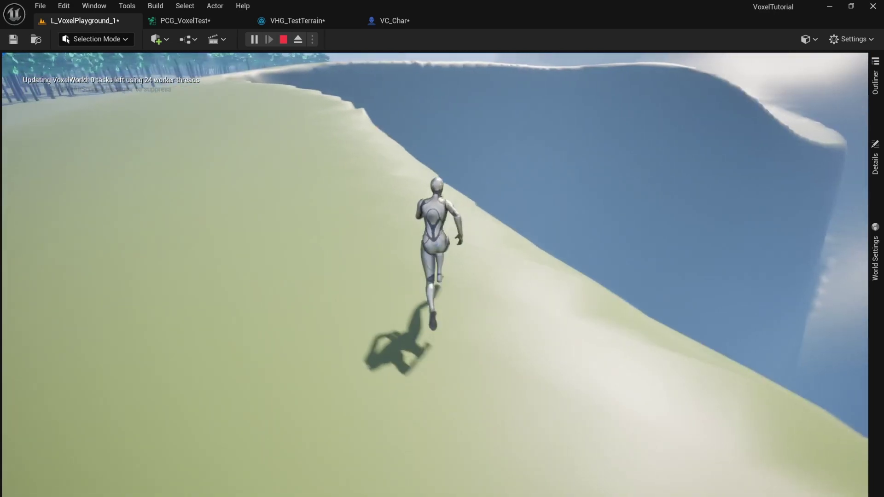
{"action": "key", "text": "w"}
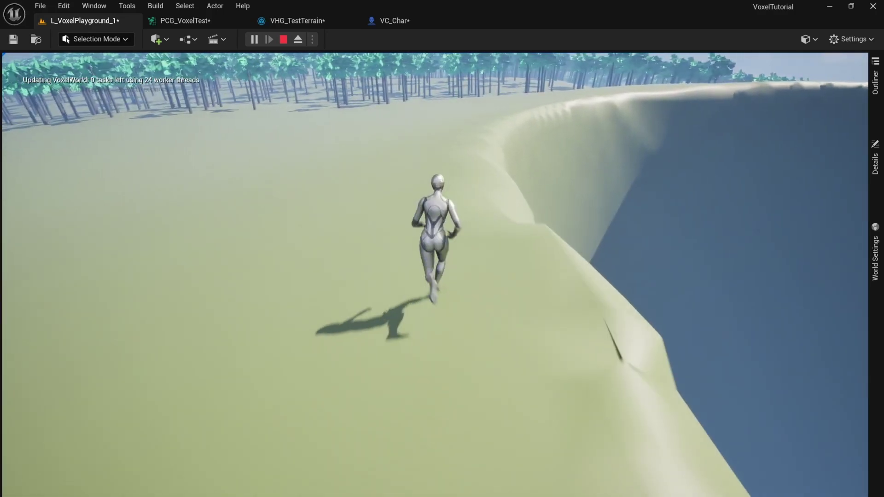
{"action": "key", "text": "w"}
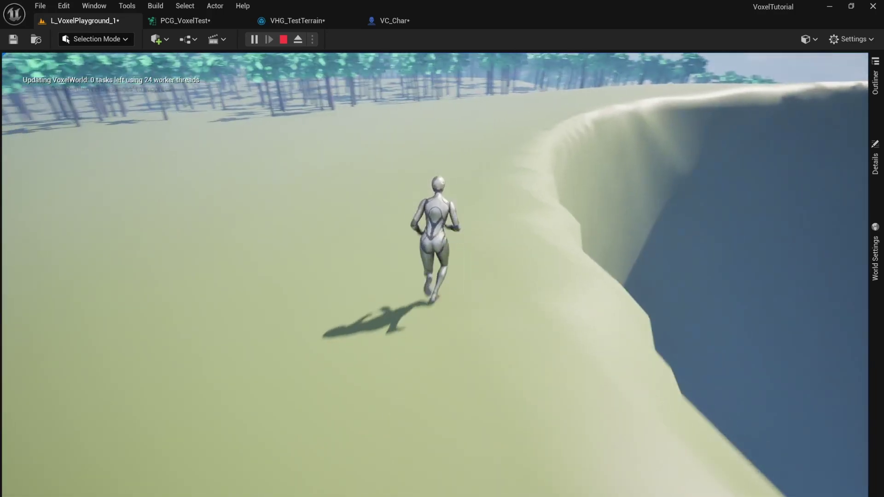
{"action": "key", "text": "w"}
{"action": "key", "text": "w"}
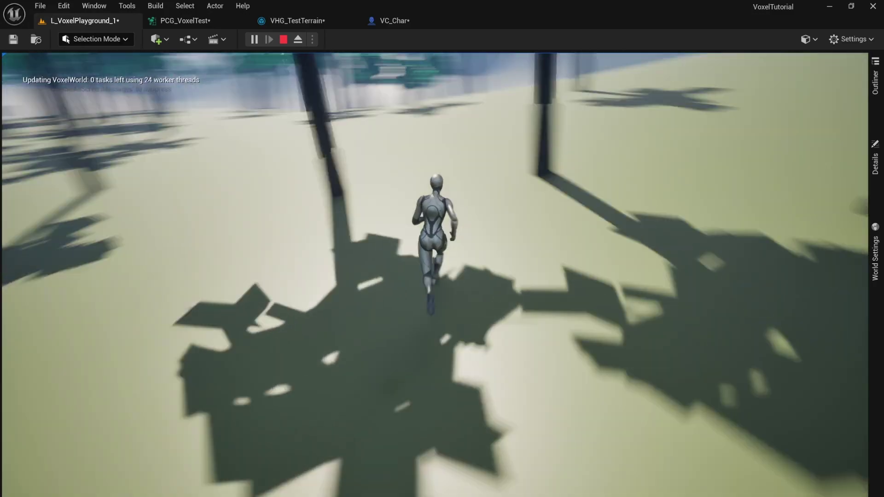
Run the character among the trees to examine the spawned forest and its placement on the voxel terrain.
{"action": "key", "text": "w"}
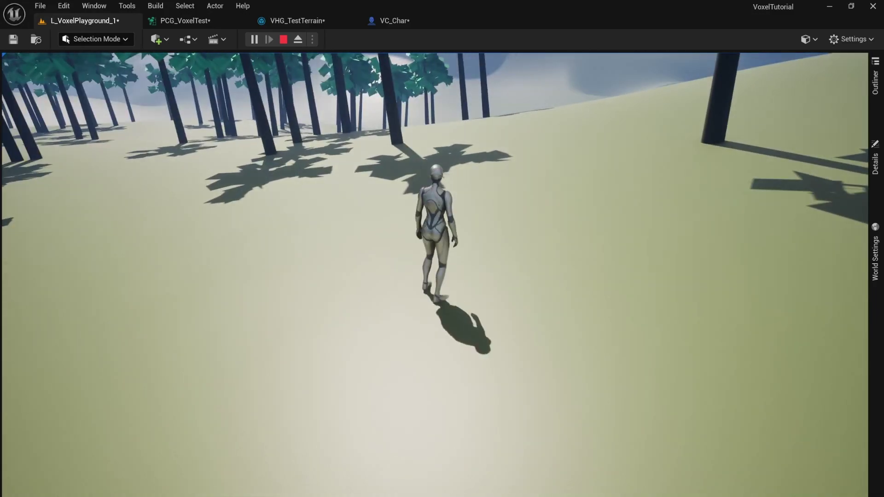
{"action": "key", "text": "w"}
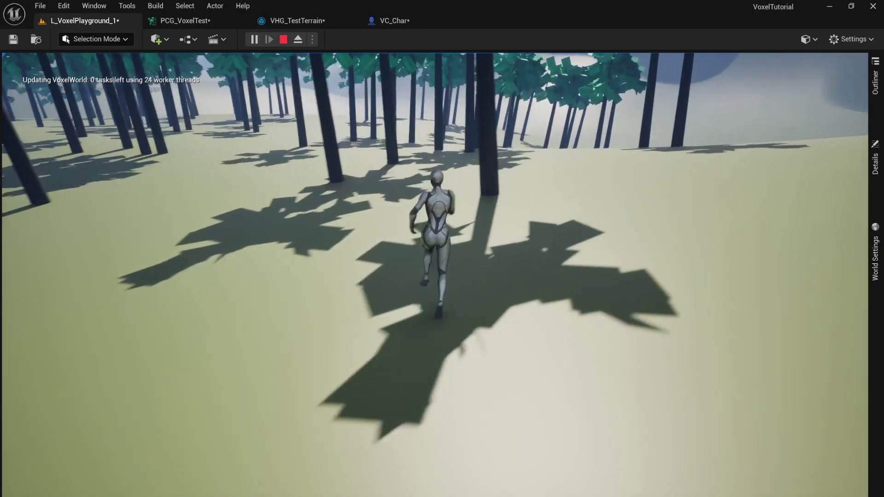
{"action": "key", "text": "w"}
{"action": "key", "text": "w"}
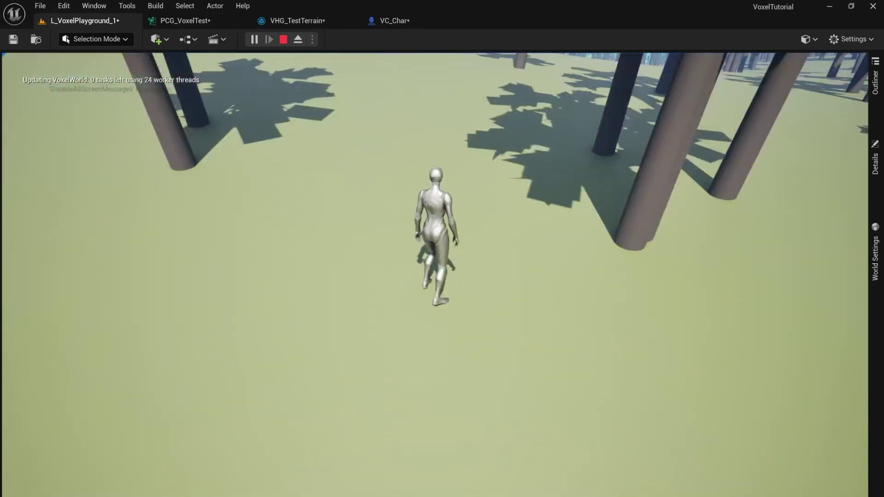
{"action": "key", "text": "w"}
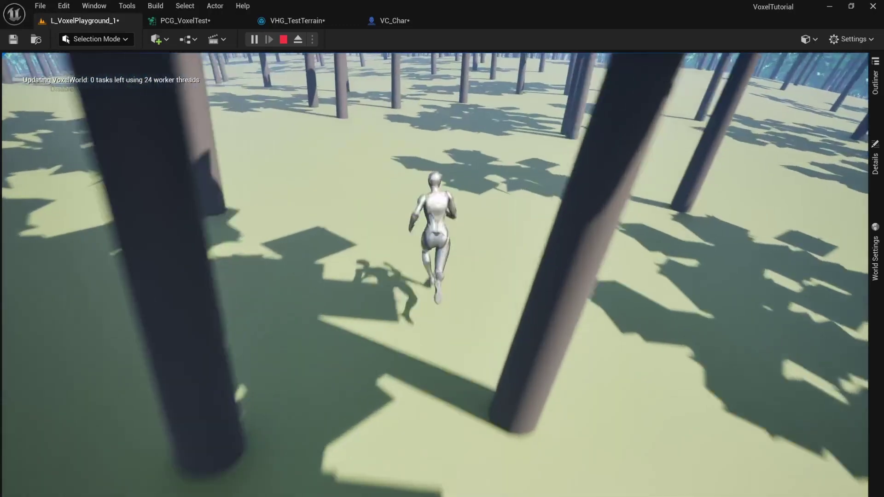
{"action": "key", "text": "w"}
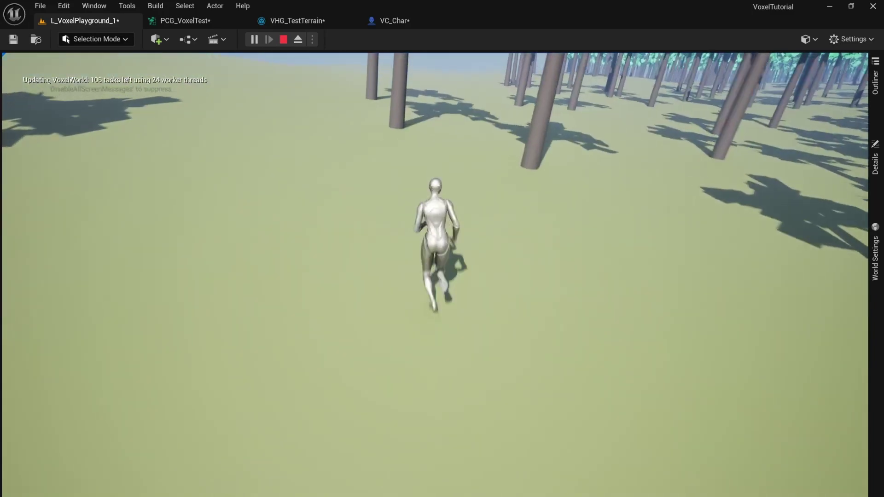
{"action": "key", "text": "w"}
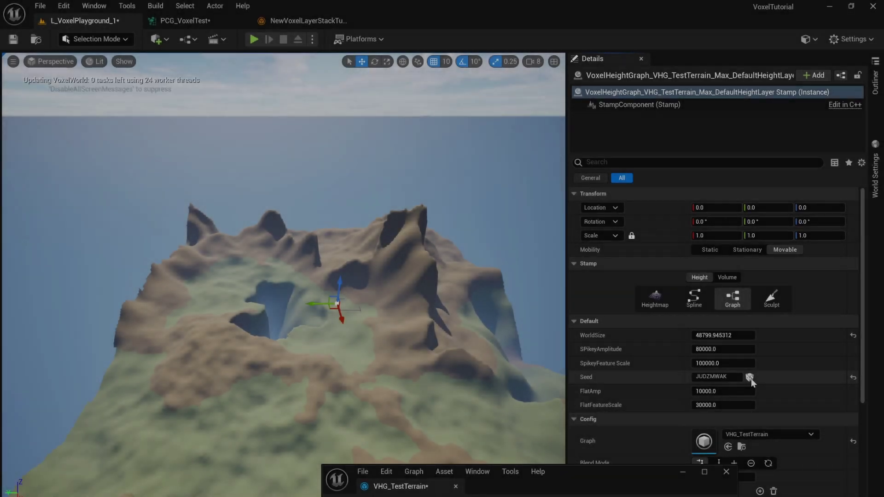
Randomize the Seed of the VHG_TestTerrain height graph stamp several times to generate different terrain variations.
{"action": "left_click", "coordinate": [749, 377]}
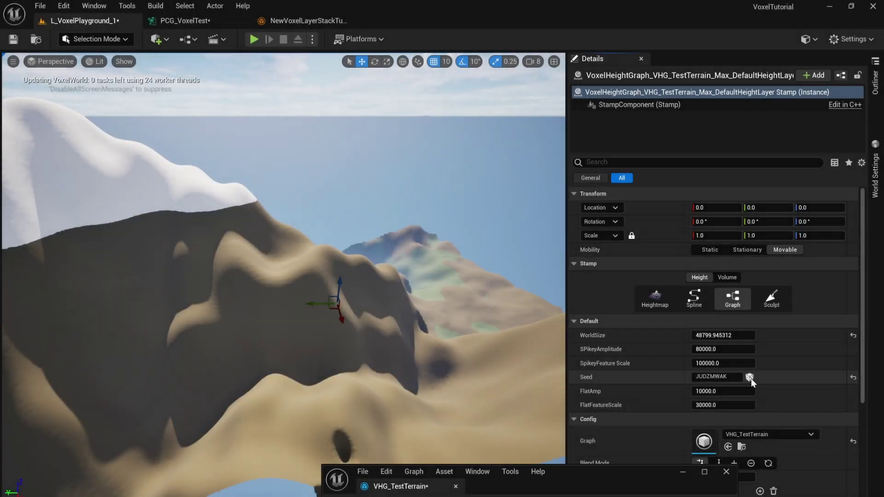
{"action": "left_click", "coordinate": [749, 377]}
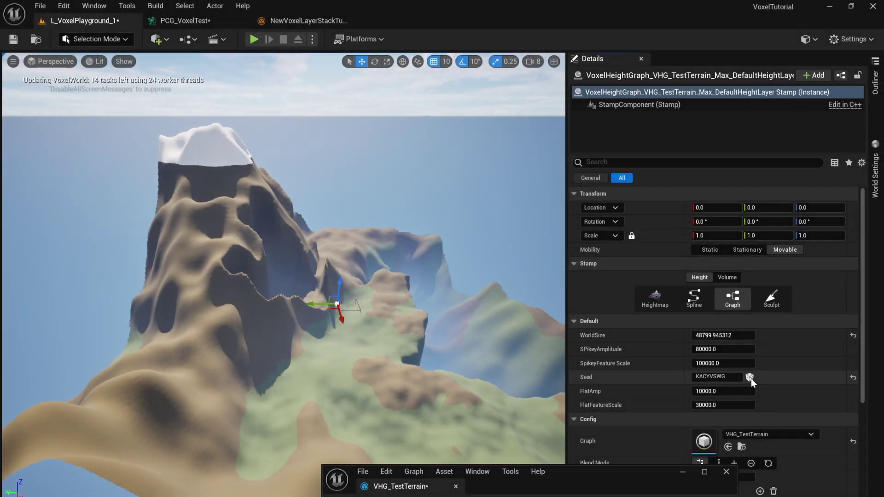
{"action": "left_click", "coordinate": [749, 377]}
{"action": "left_click", "coordinate": [749, 377]}
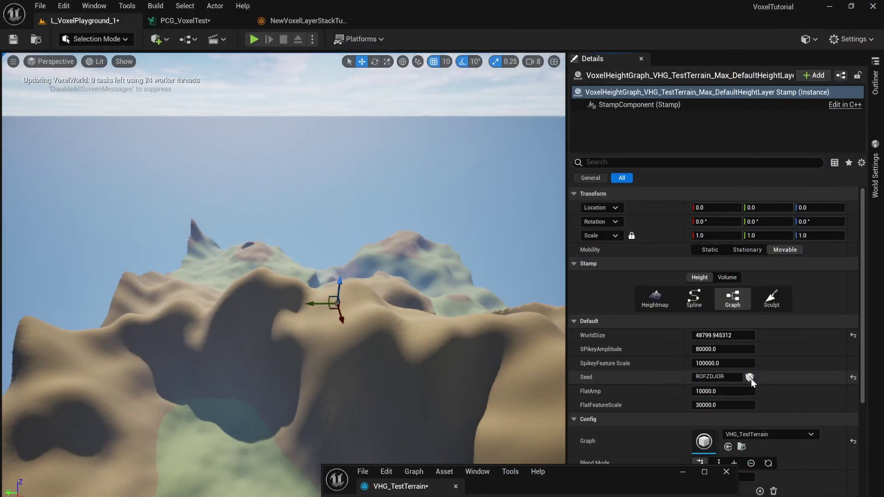
{"action": "left_click", "coordinate": [750, 377]}
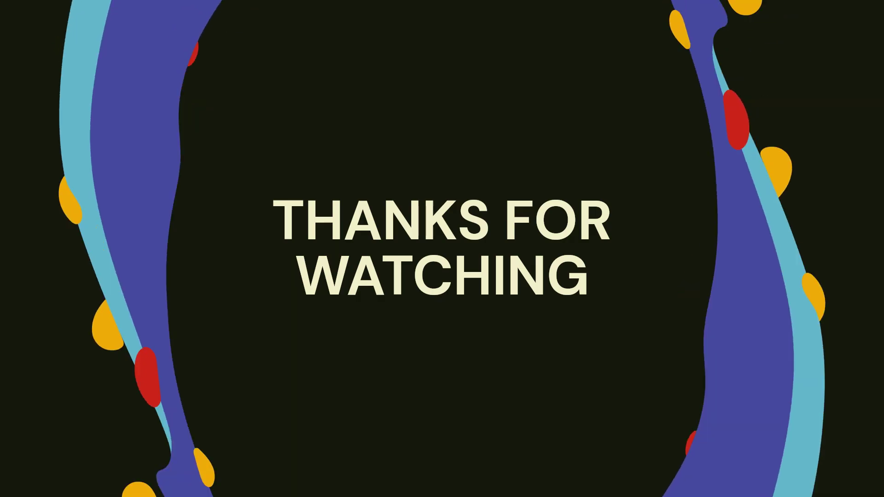